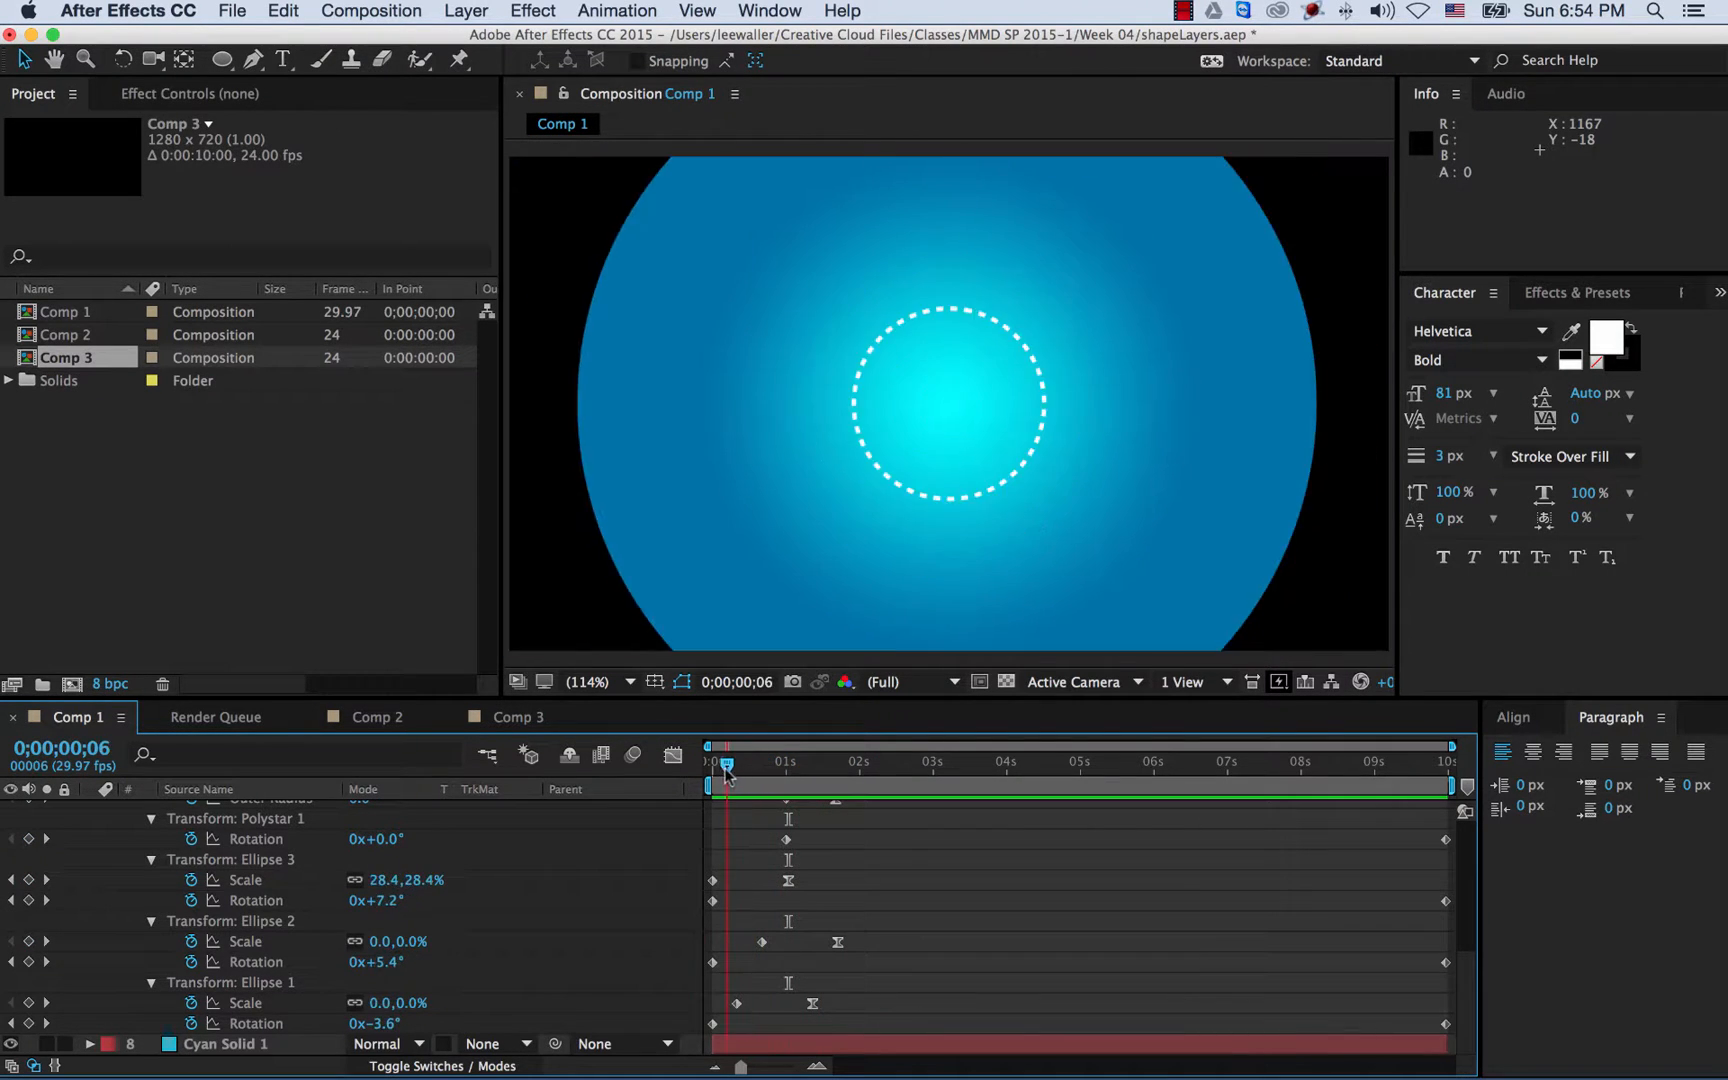
- Switch to Comp 2 and confirm its 1280×720, 24 fps, 10-second settings unchanged
left_click(370, 726)
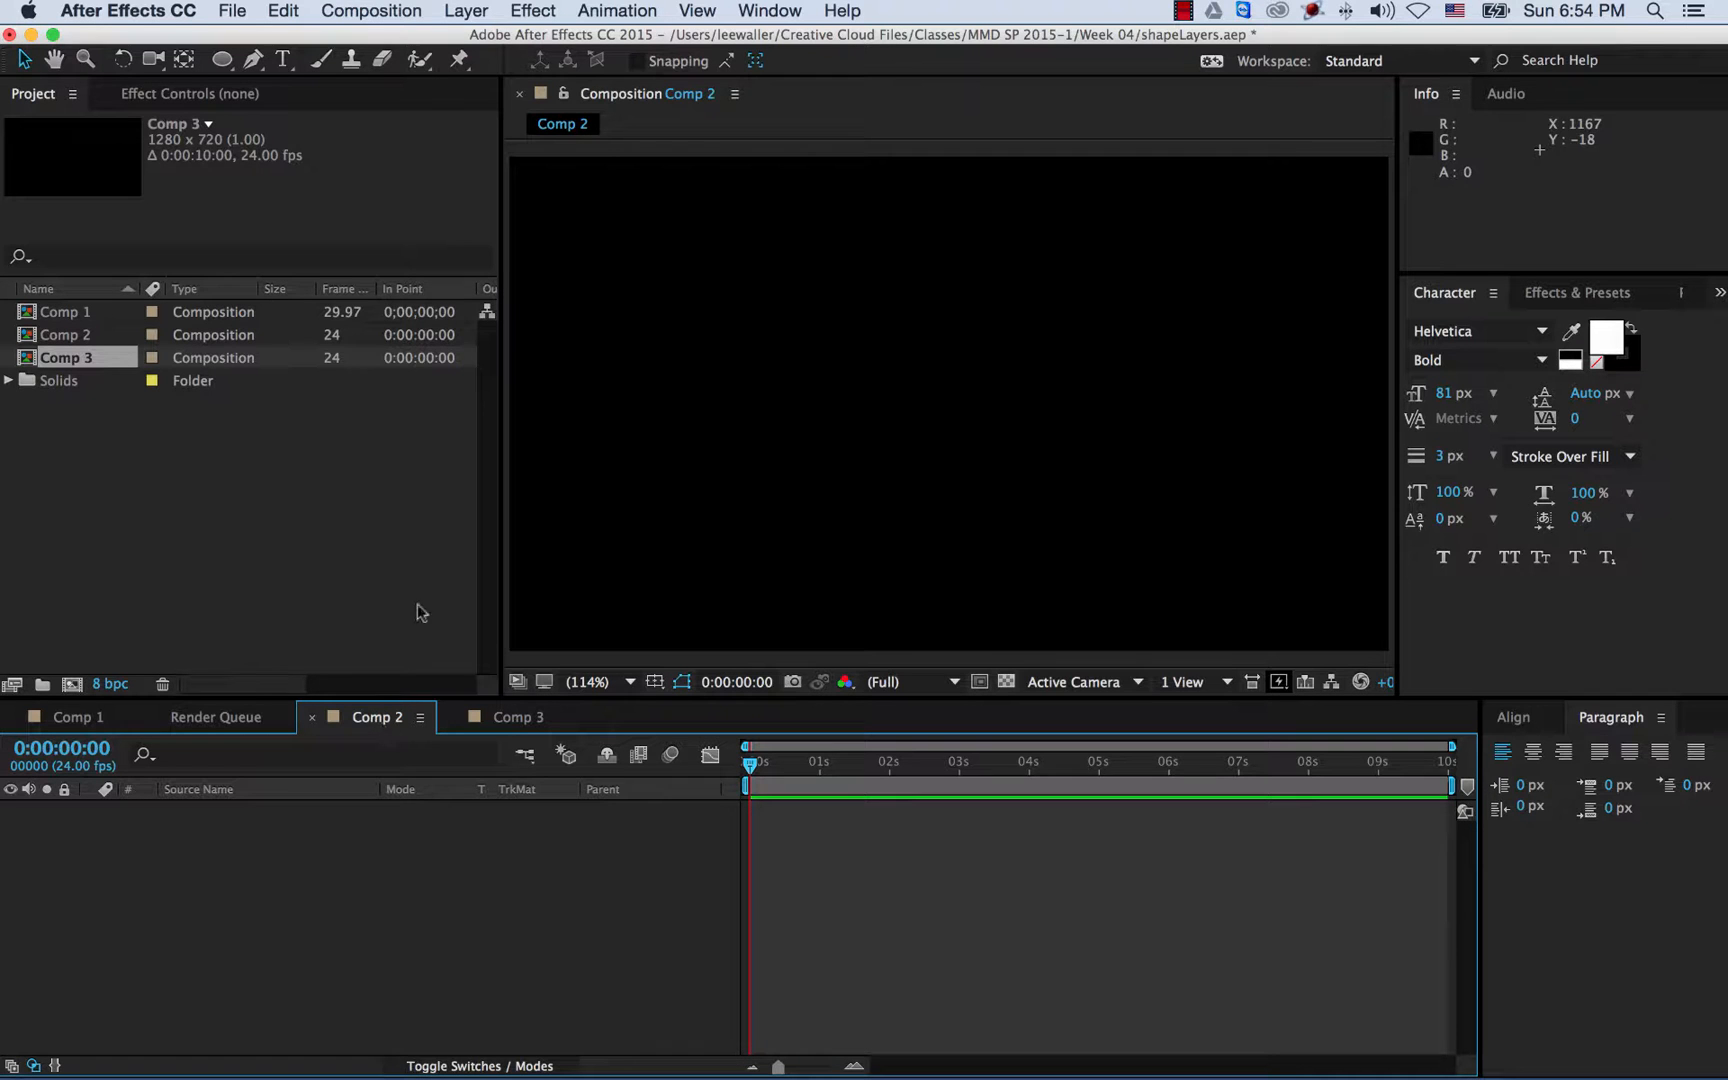
left_click(373, 12)
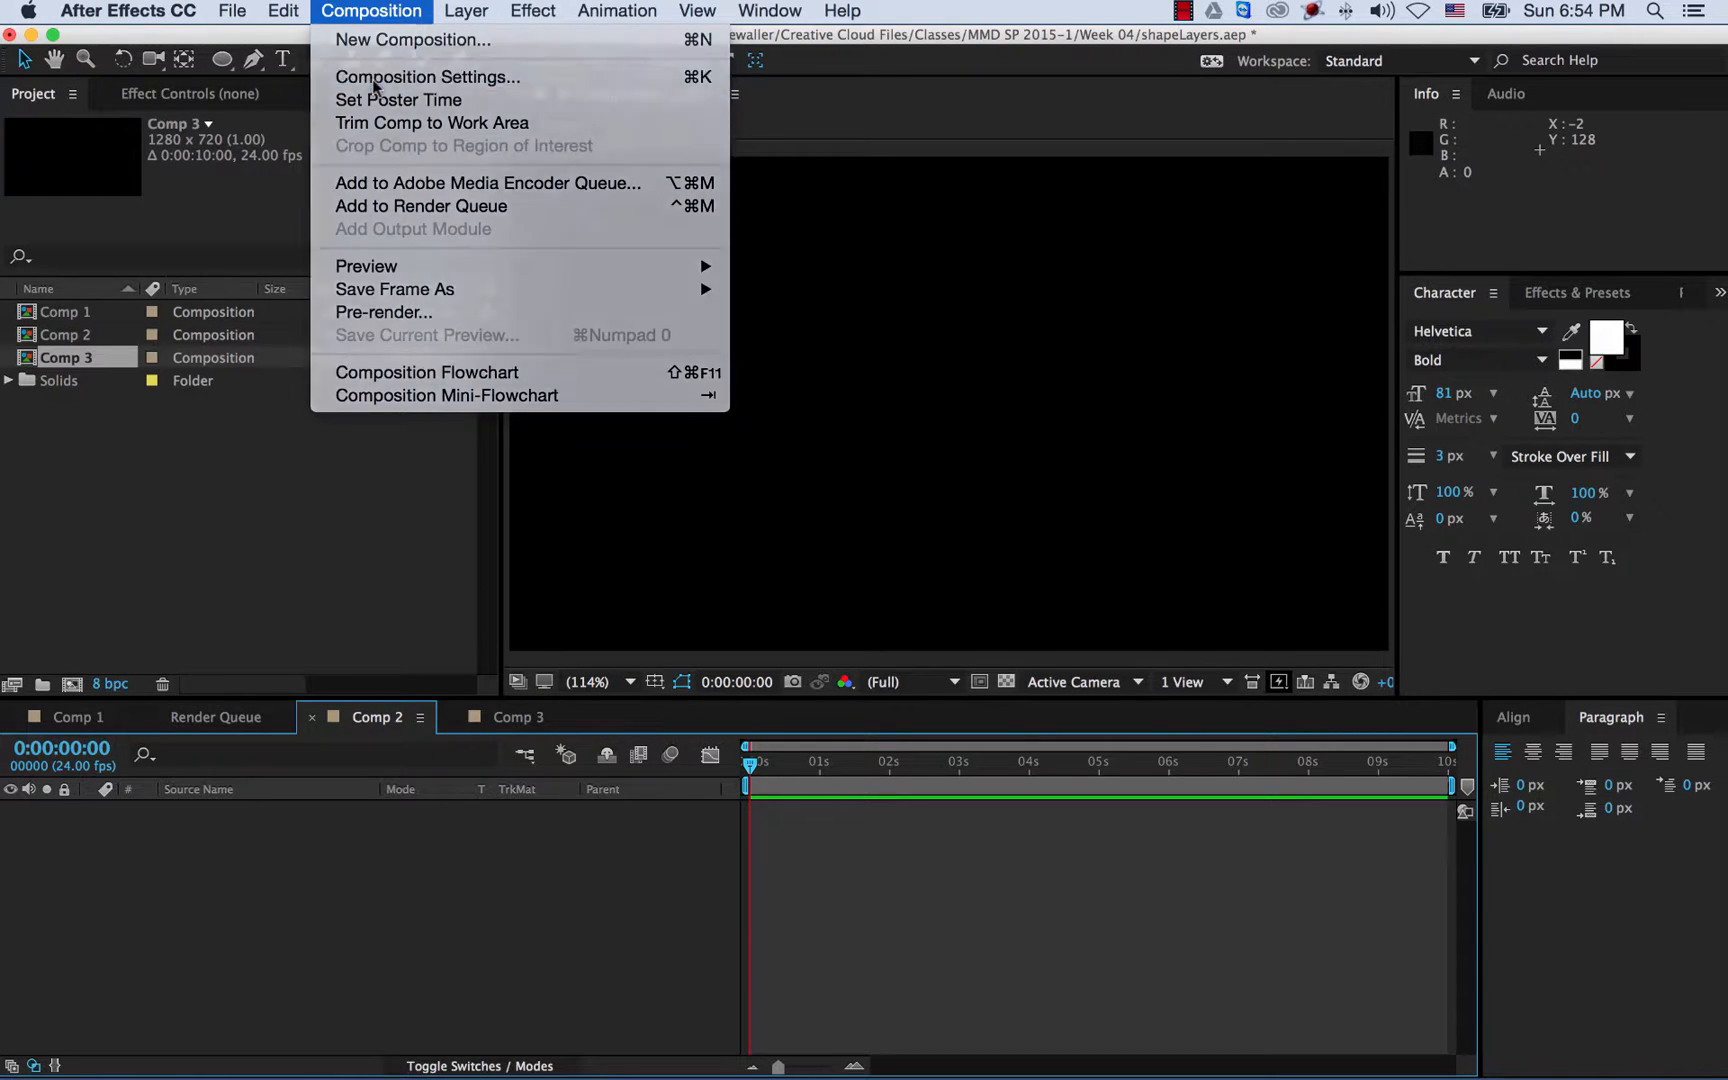
left_click(374, 82)
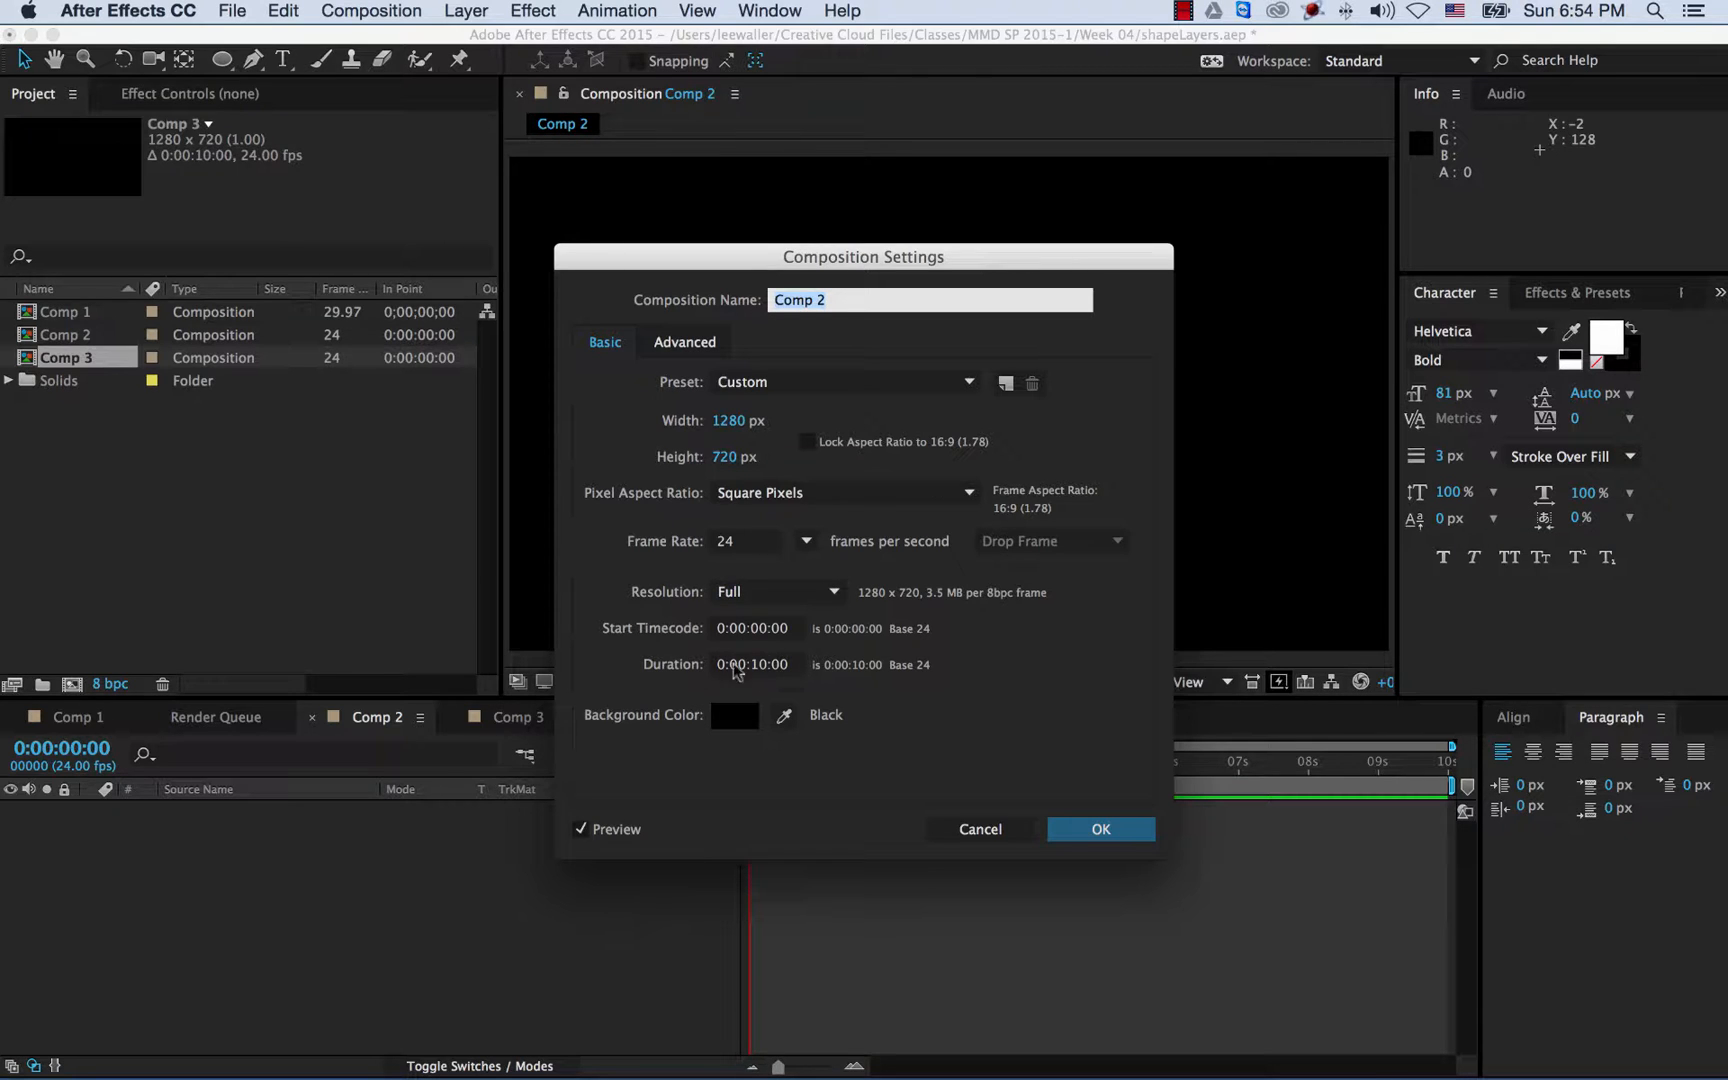
left_click(1101, 829)
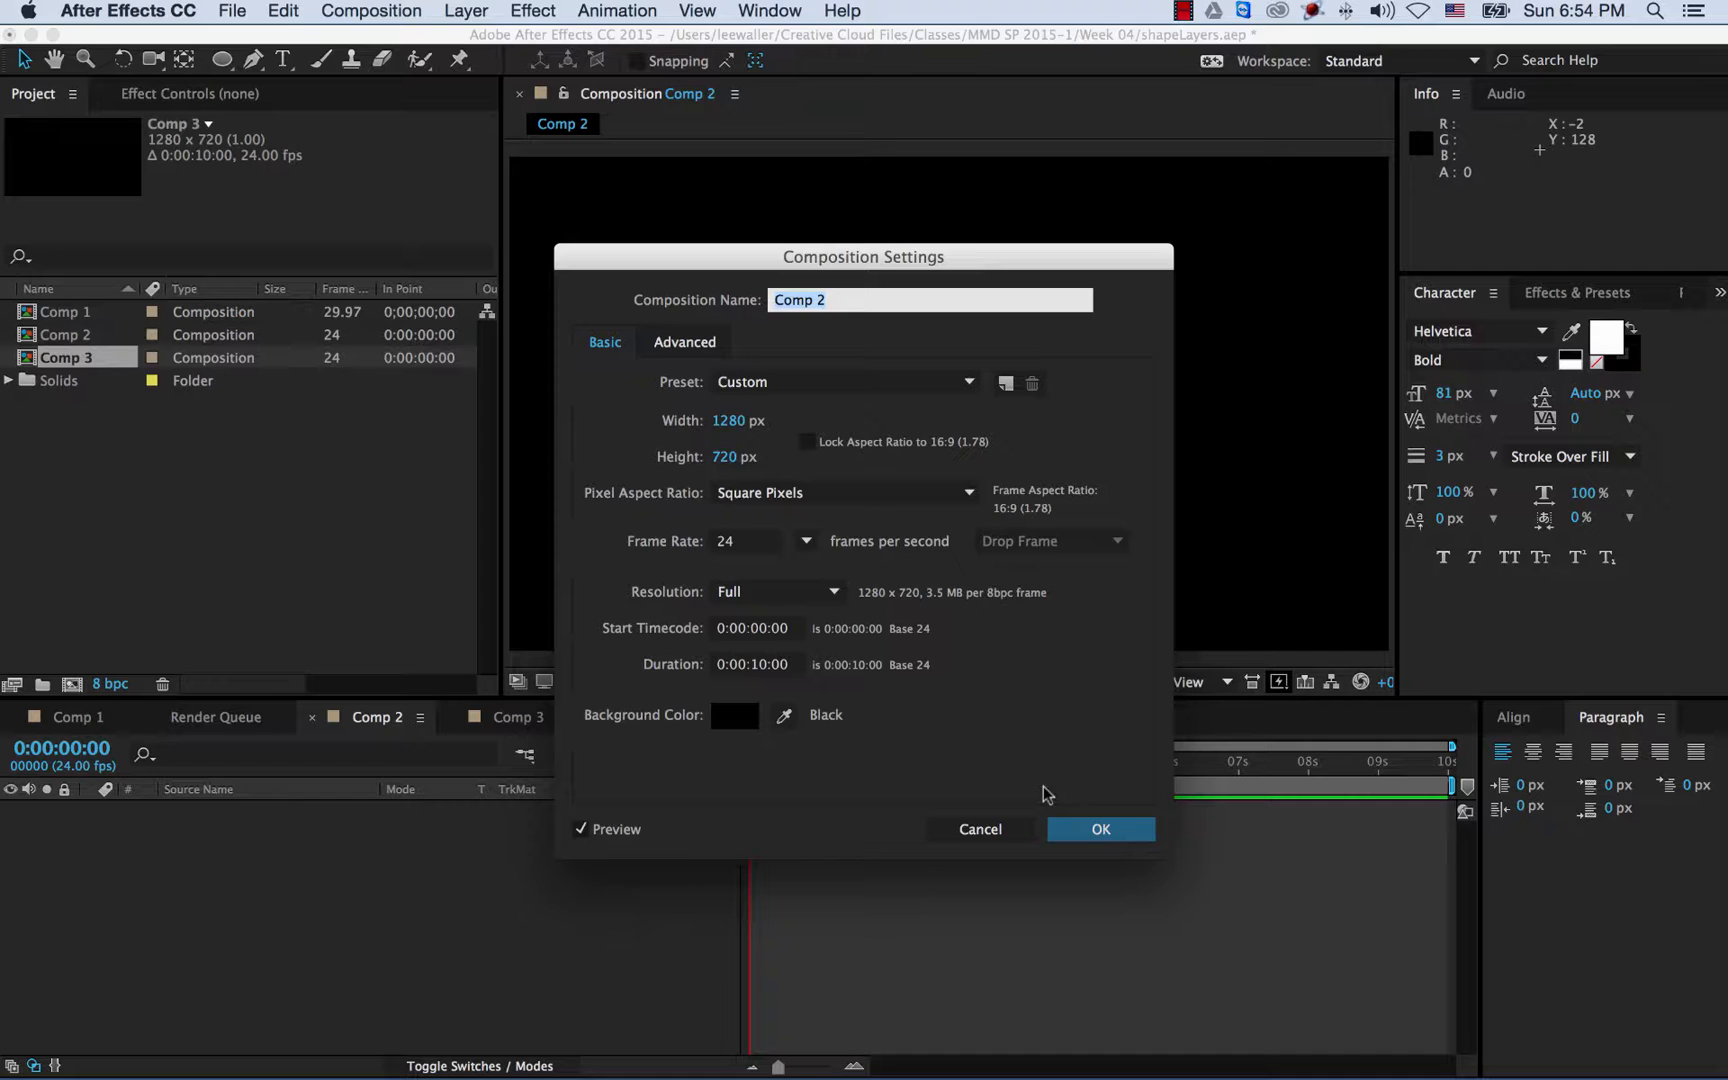
left_click(1091, 832)
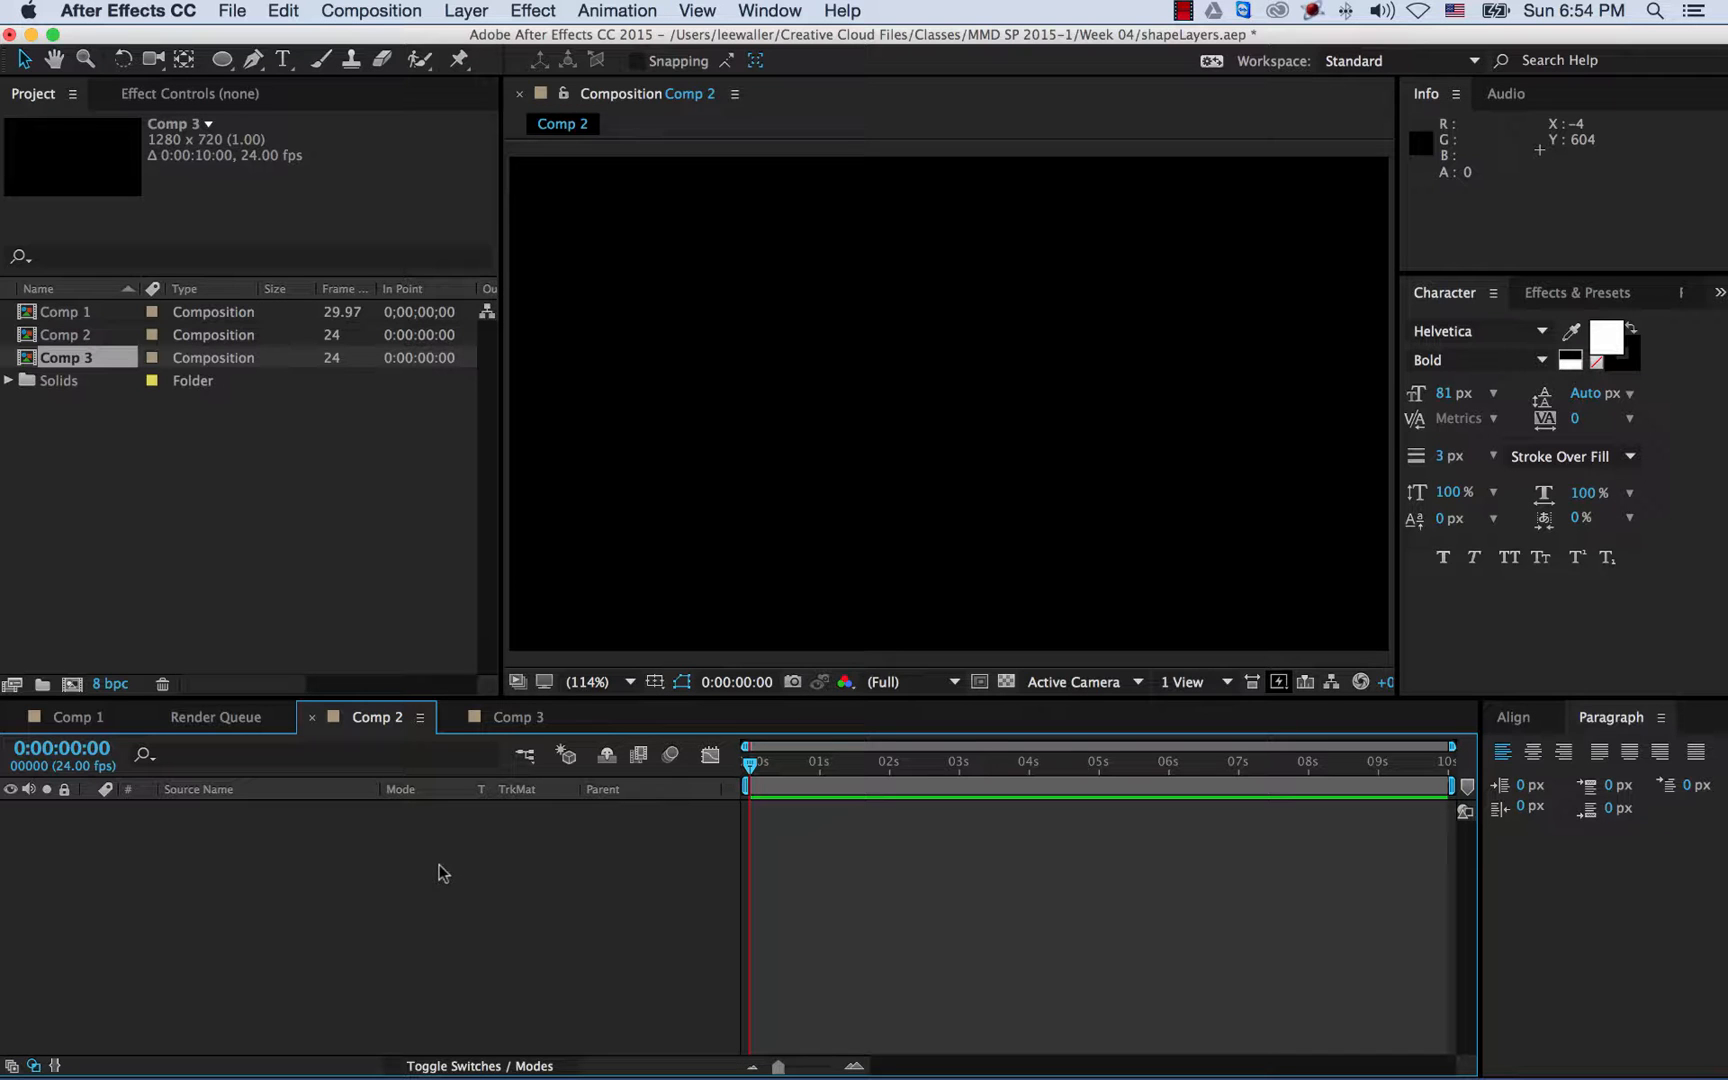
- Create a comp-sized 1280×720 solid, Royal Blue Solid 1, coloured a lighter blue
left_click(465, 12)
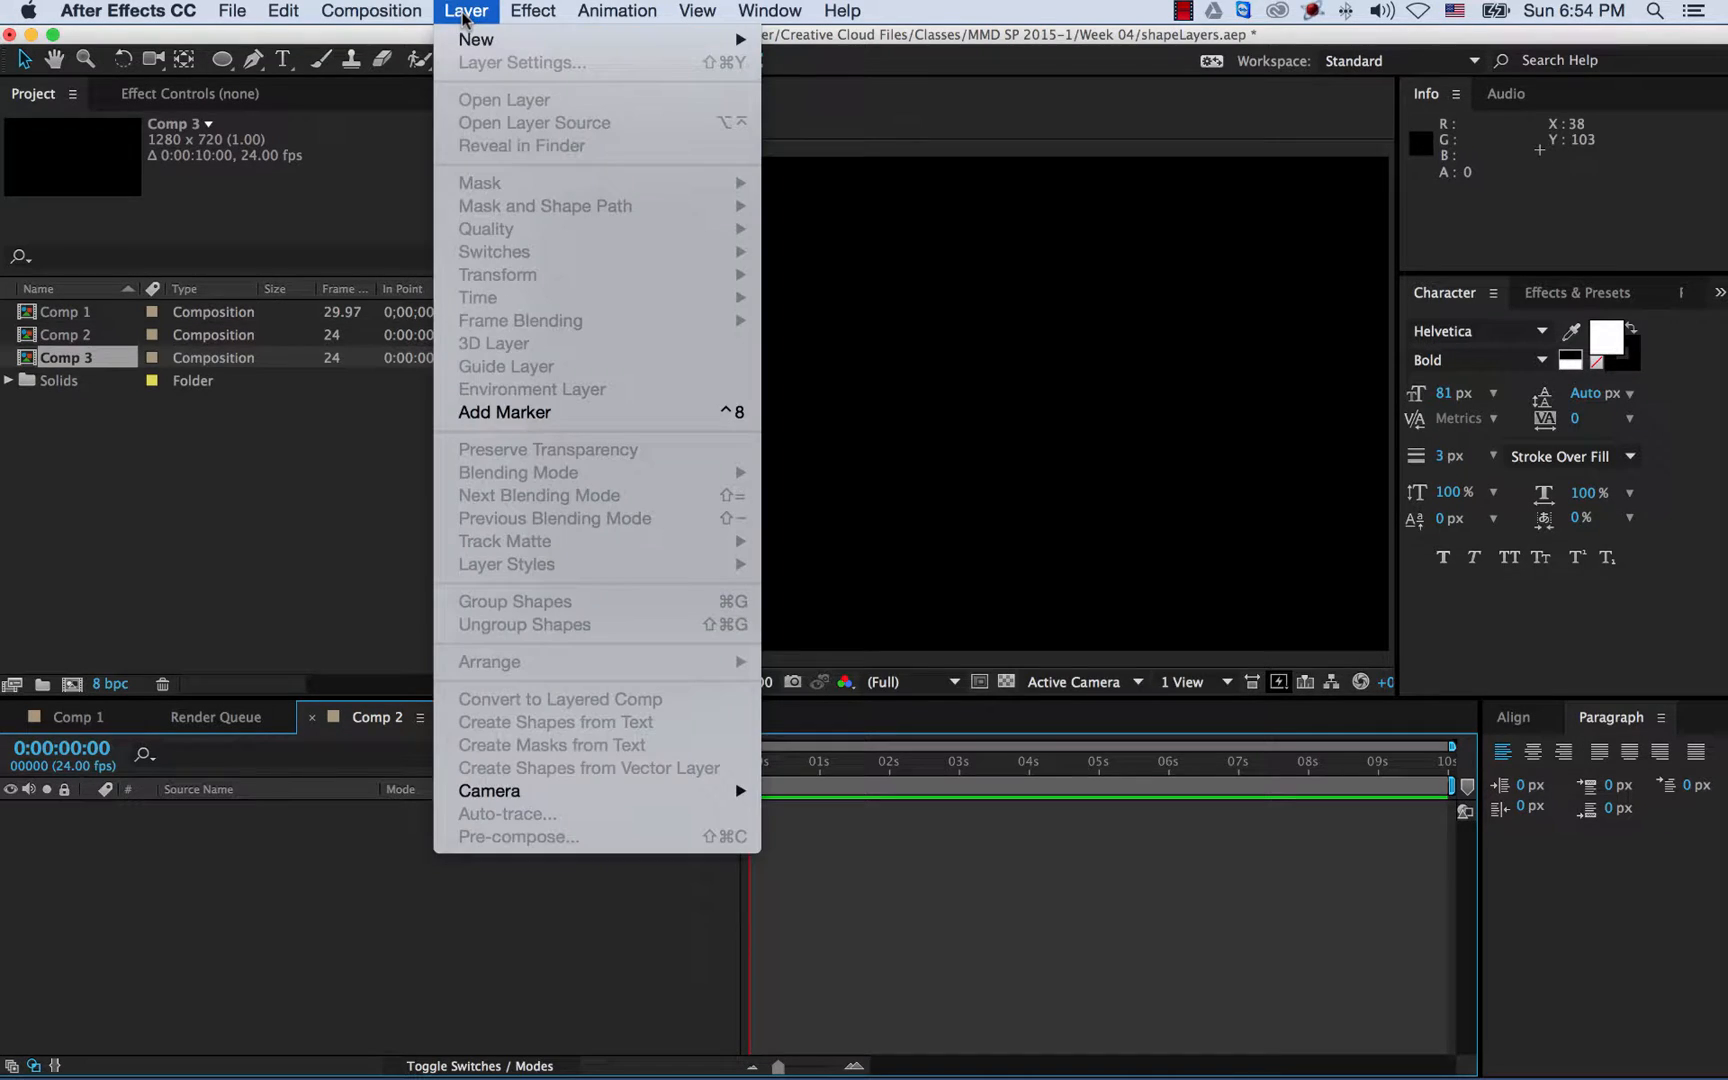
mouse_move(472, 44)
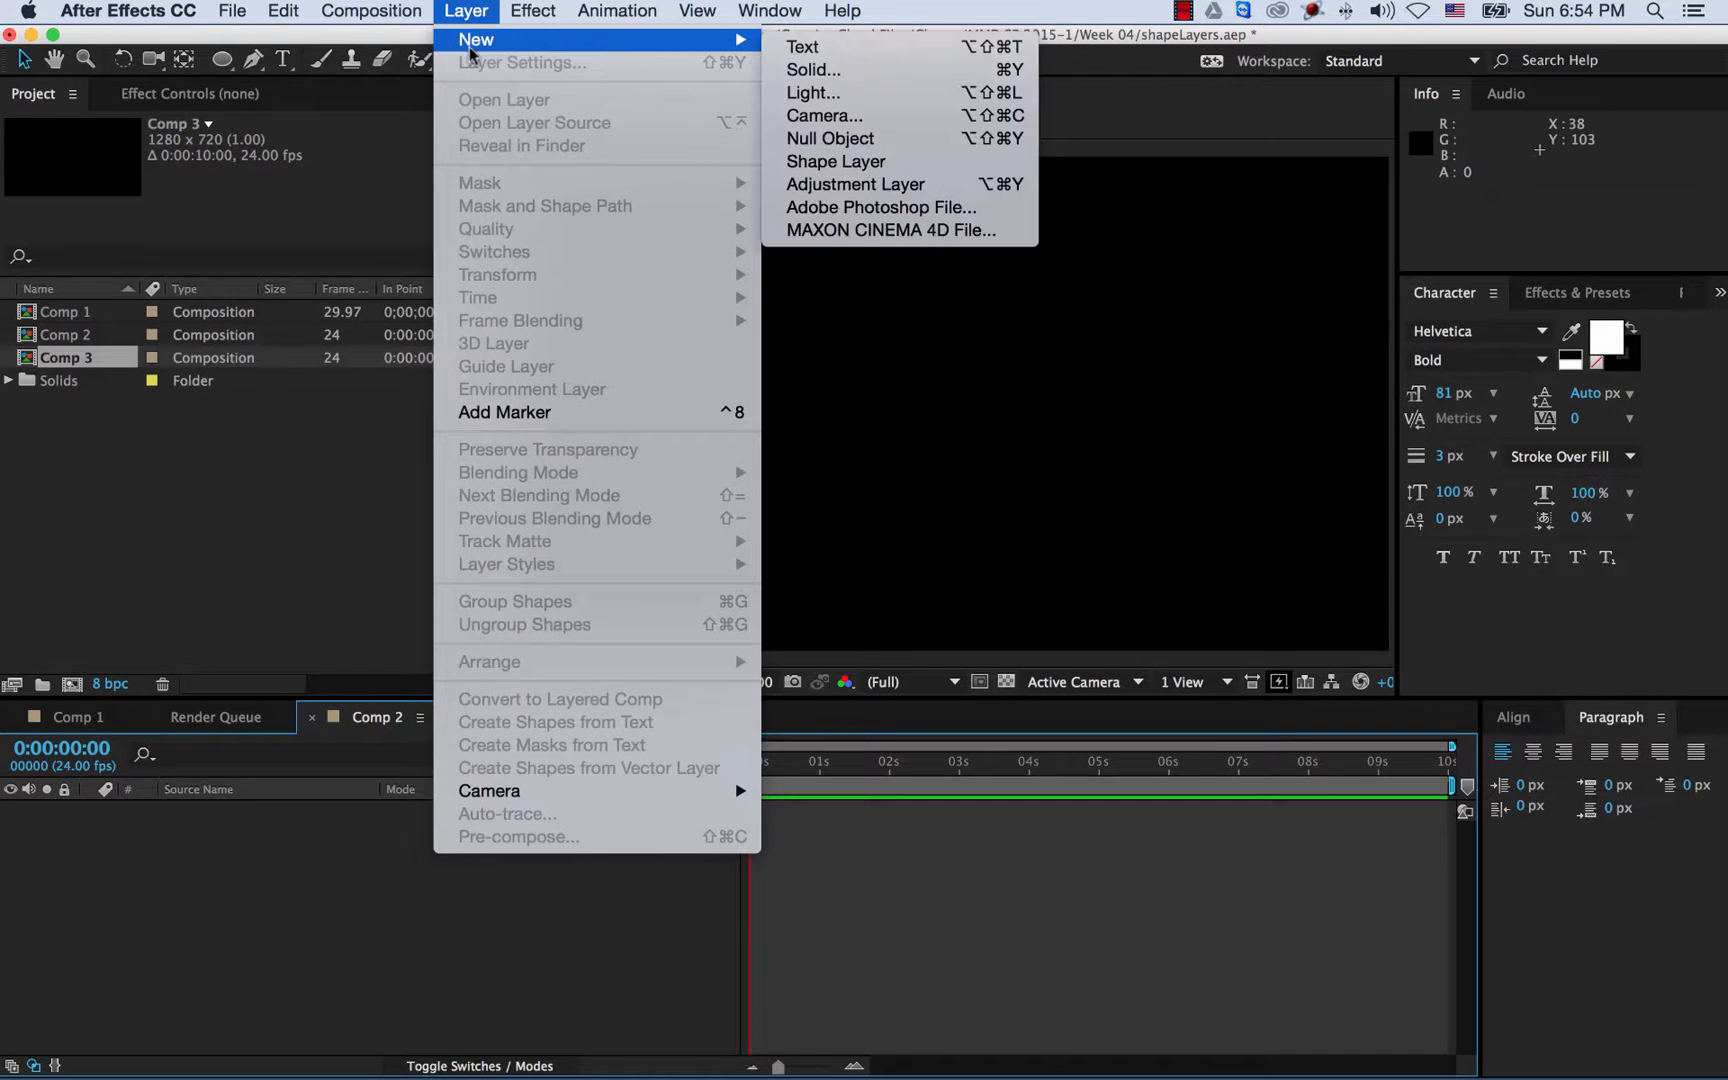
left_click(843, 70)
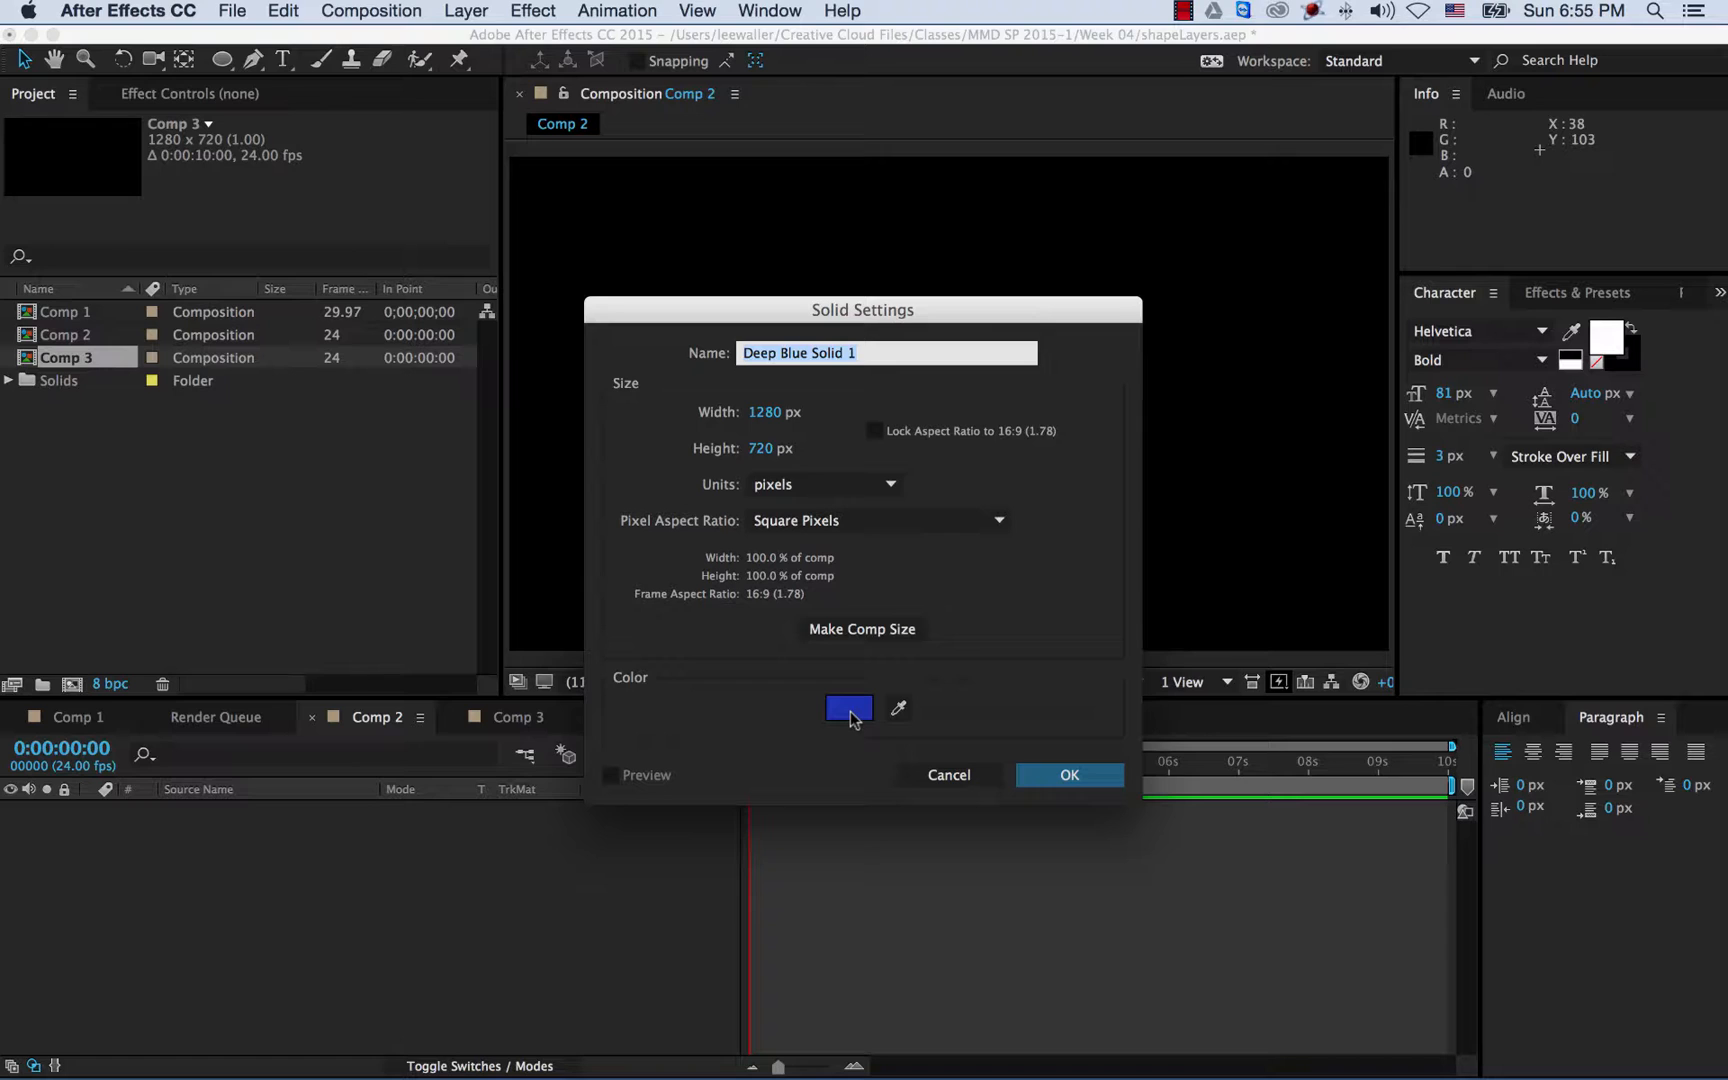
left_click(850, 708)
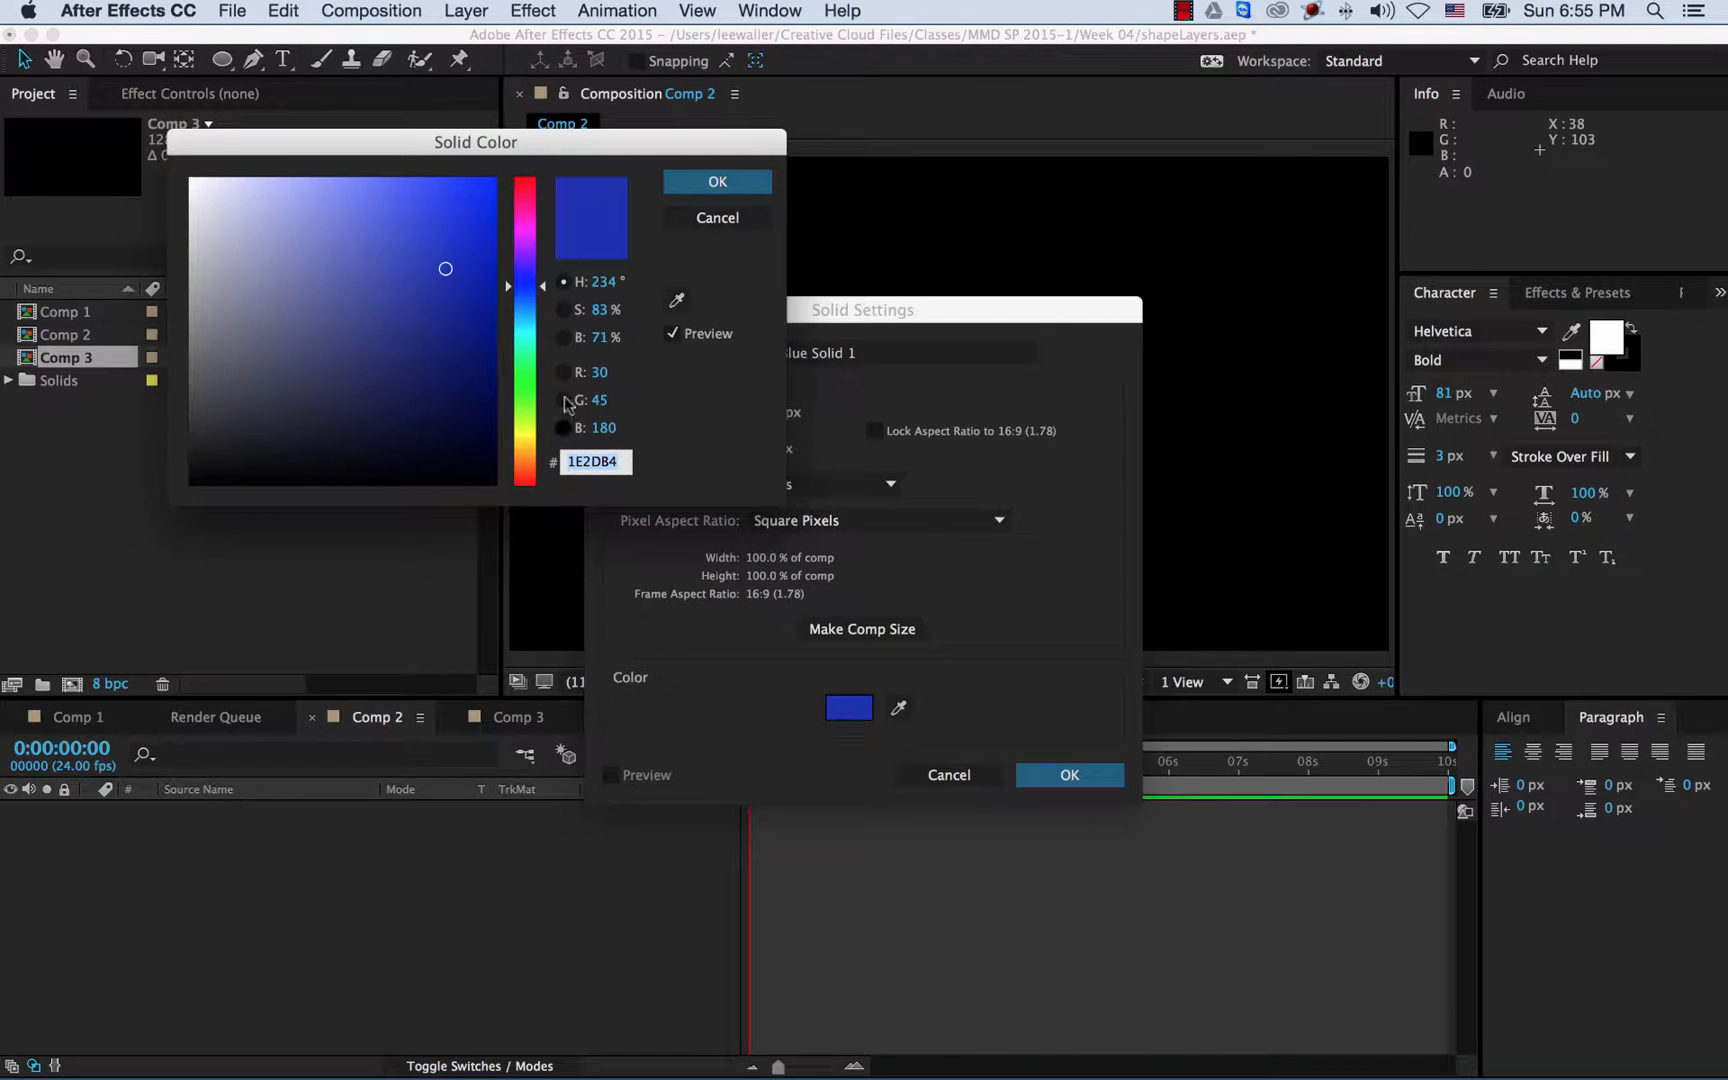
left_click(545, 312)
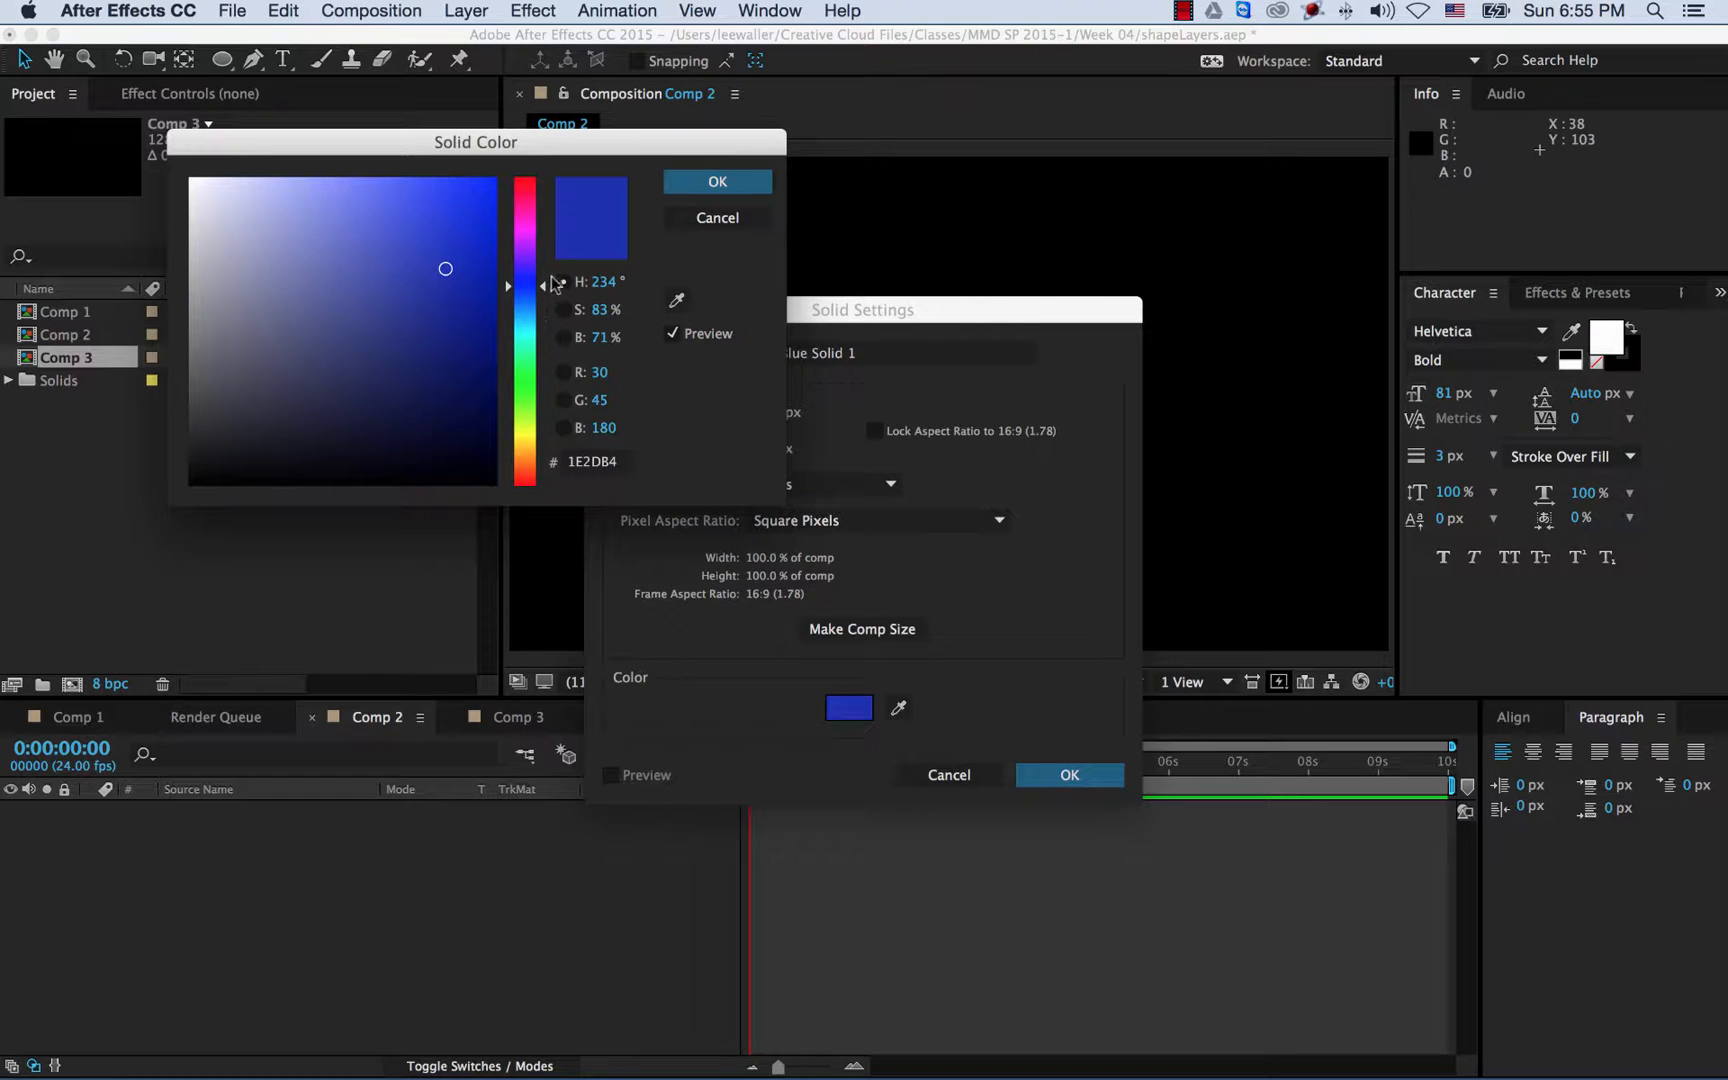
left_click_drag(541, 285, 444, 254)
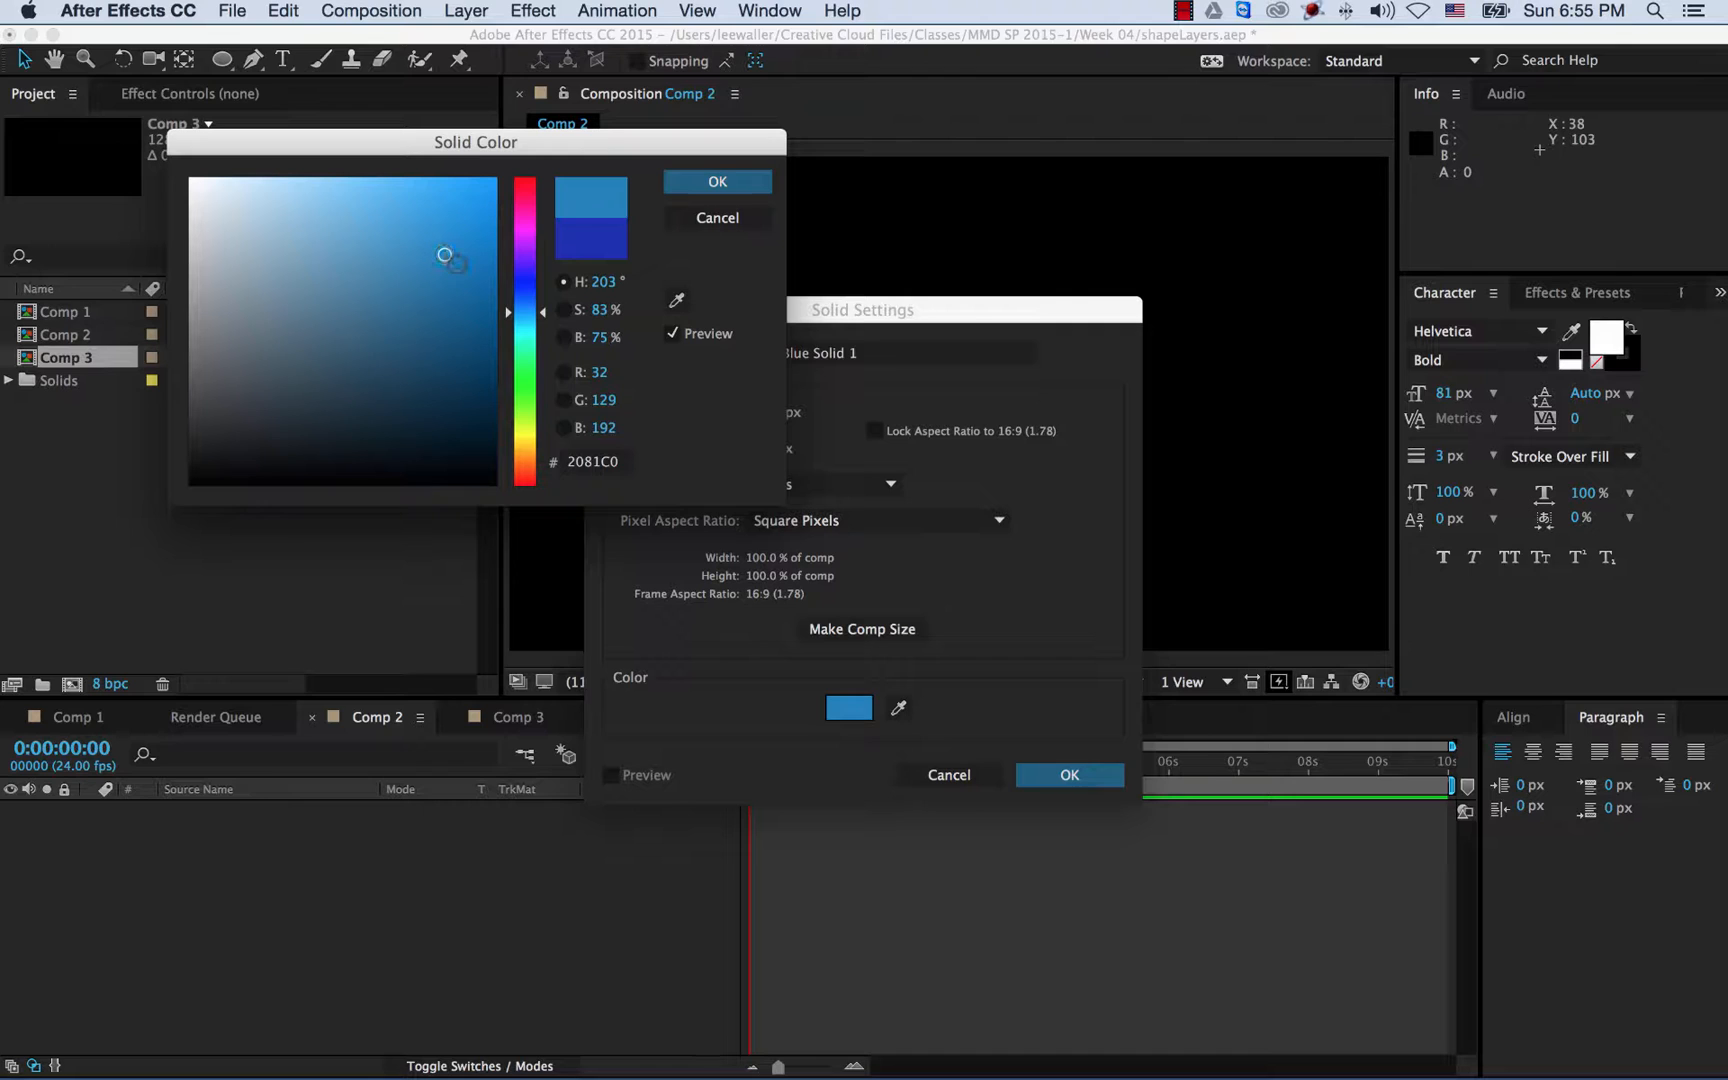
left_click(728, 184)
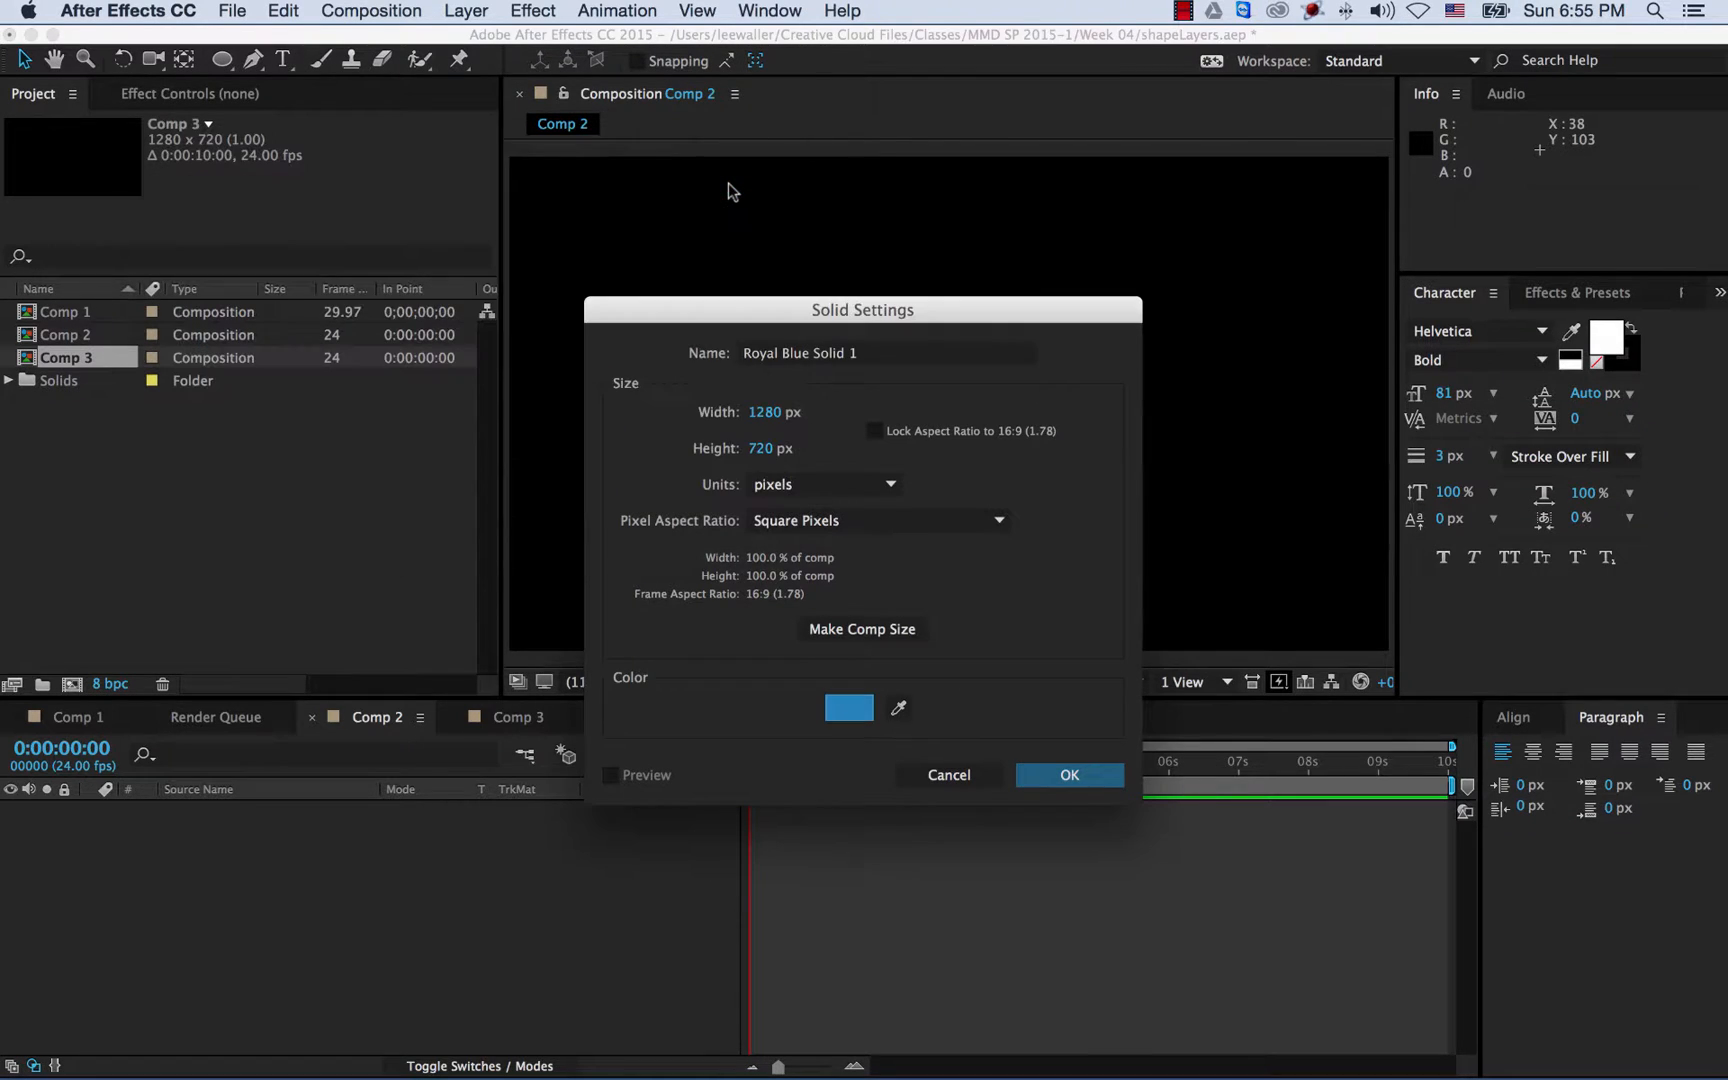
left_click(1080, 772)
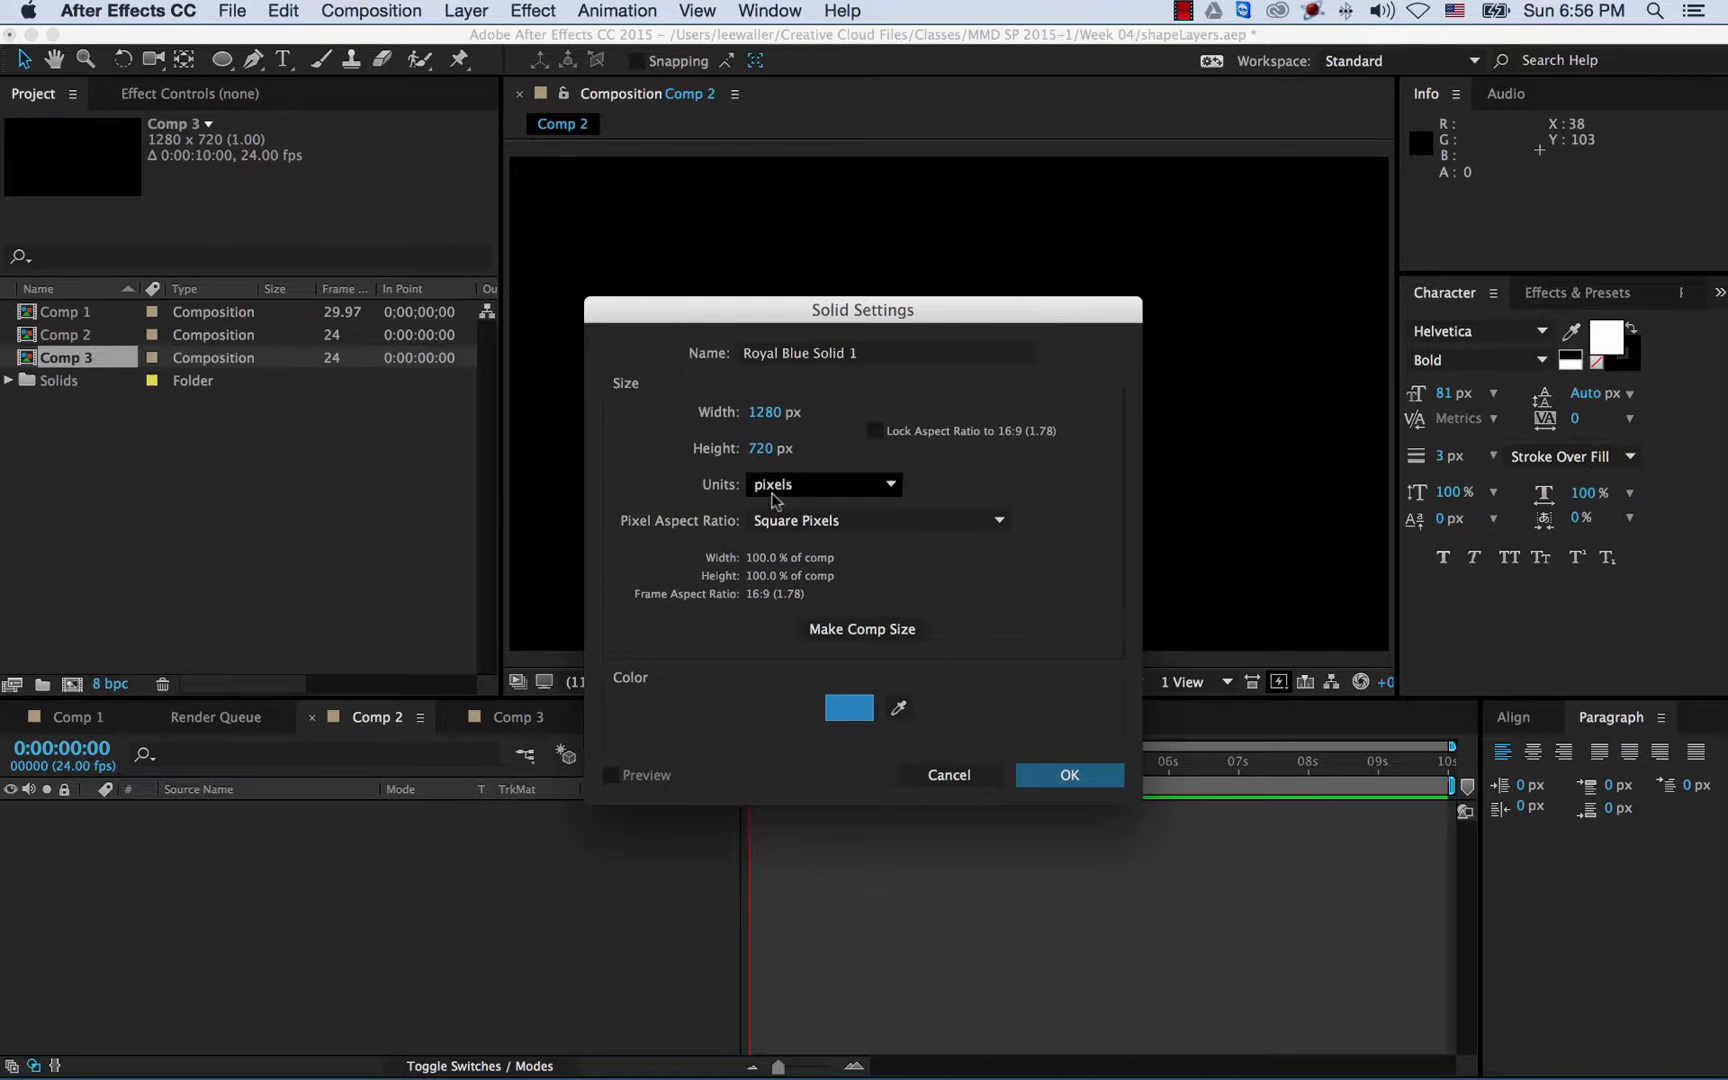
left_click(857, 631)
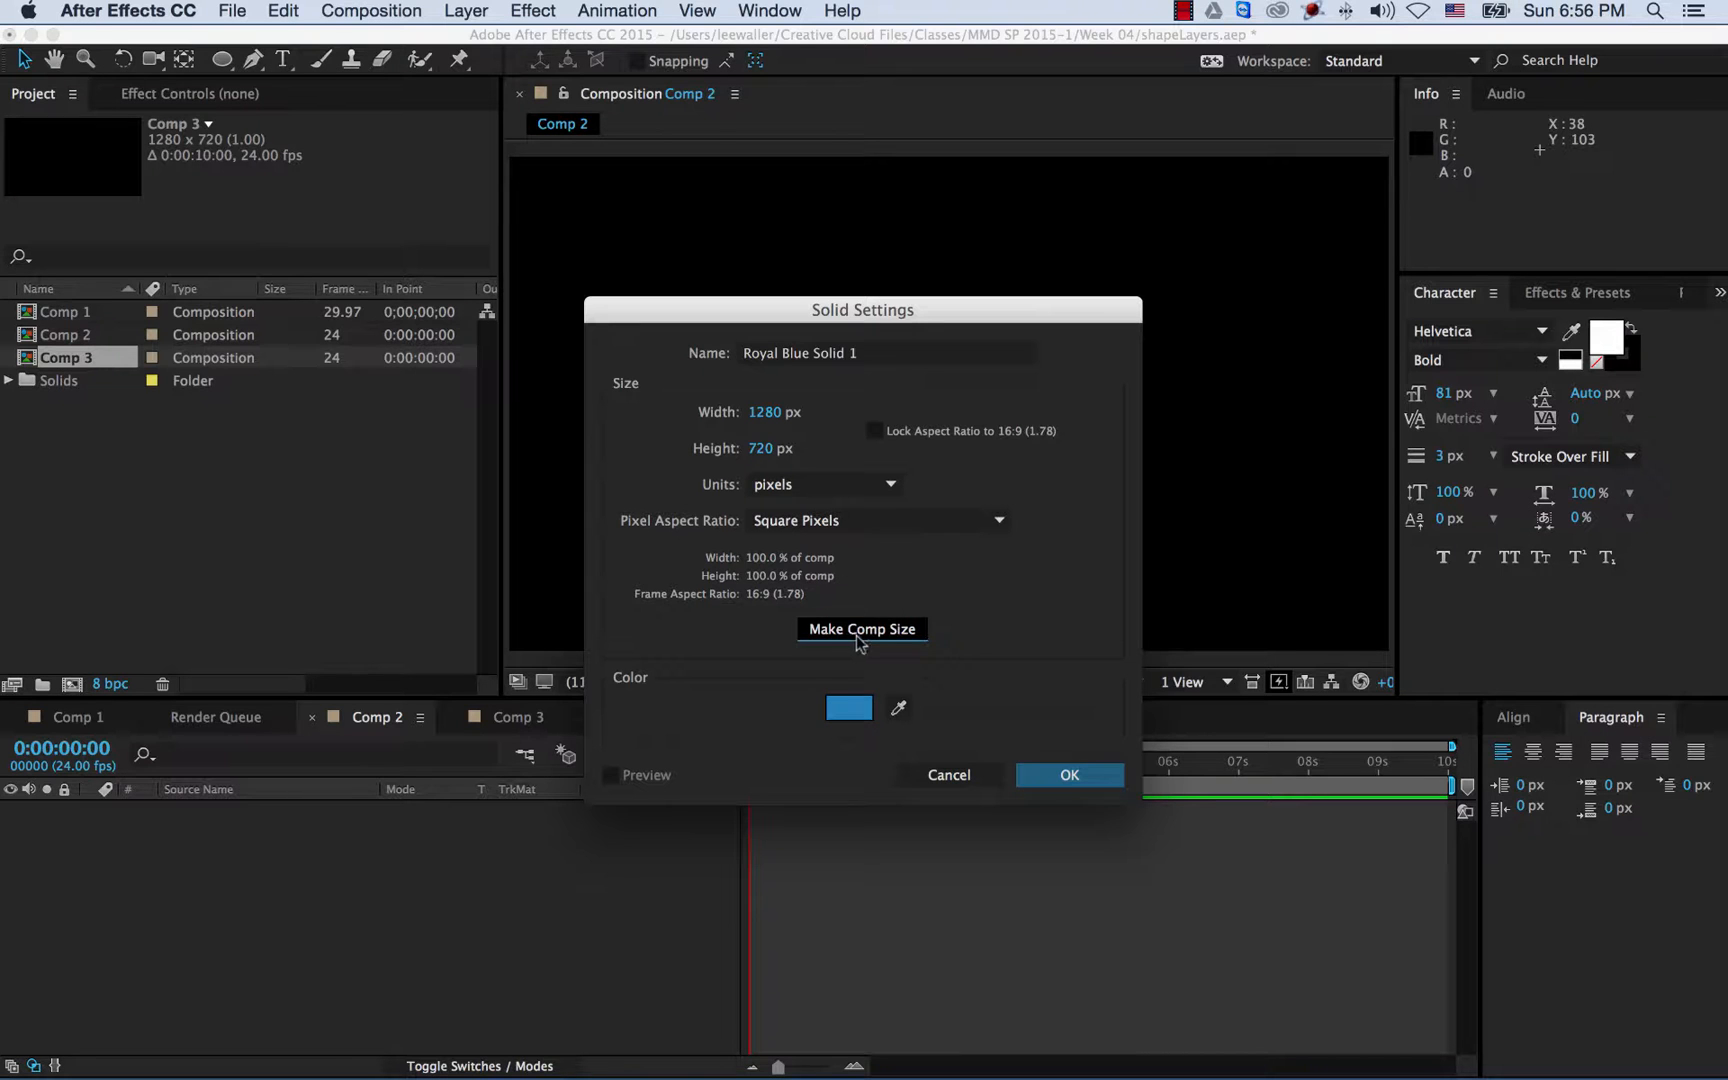
left_click(1091, 779)
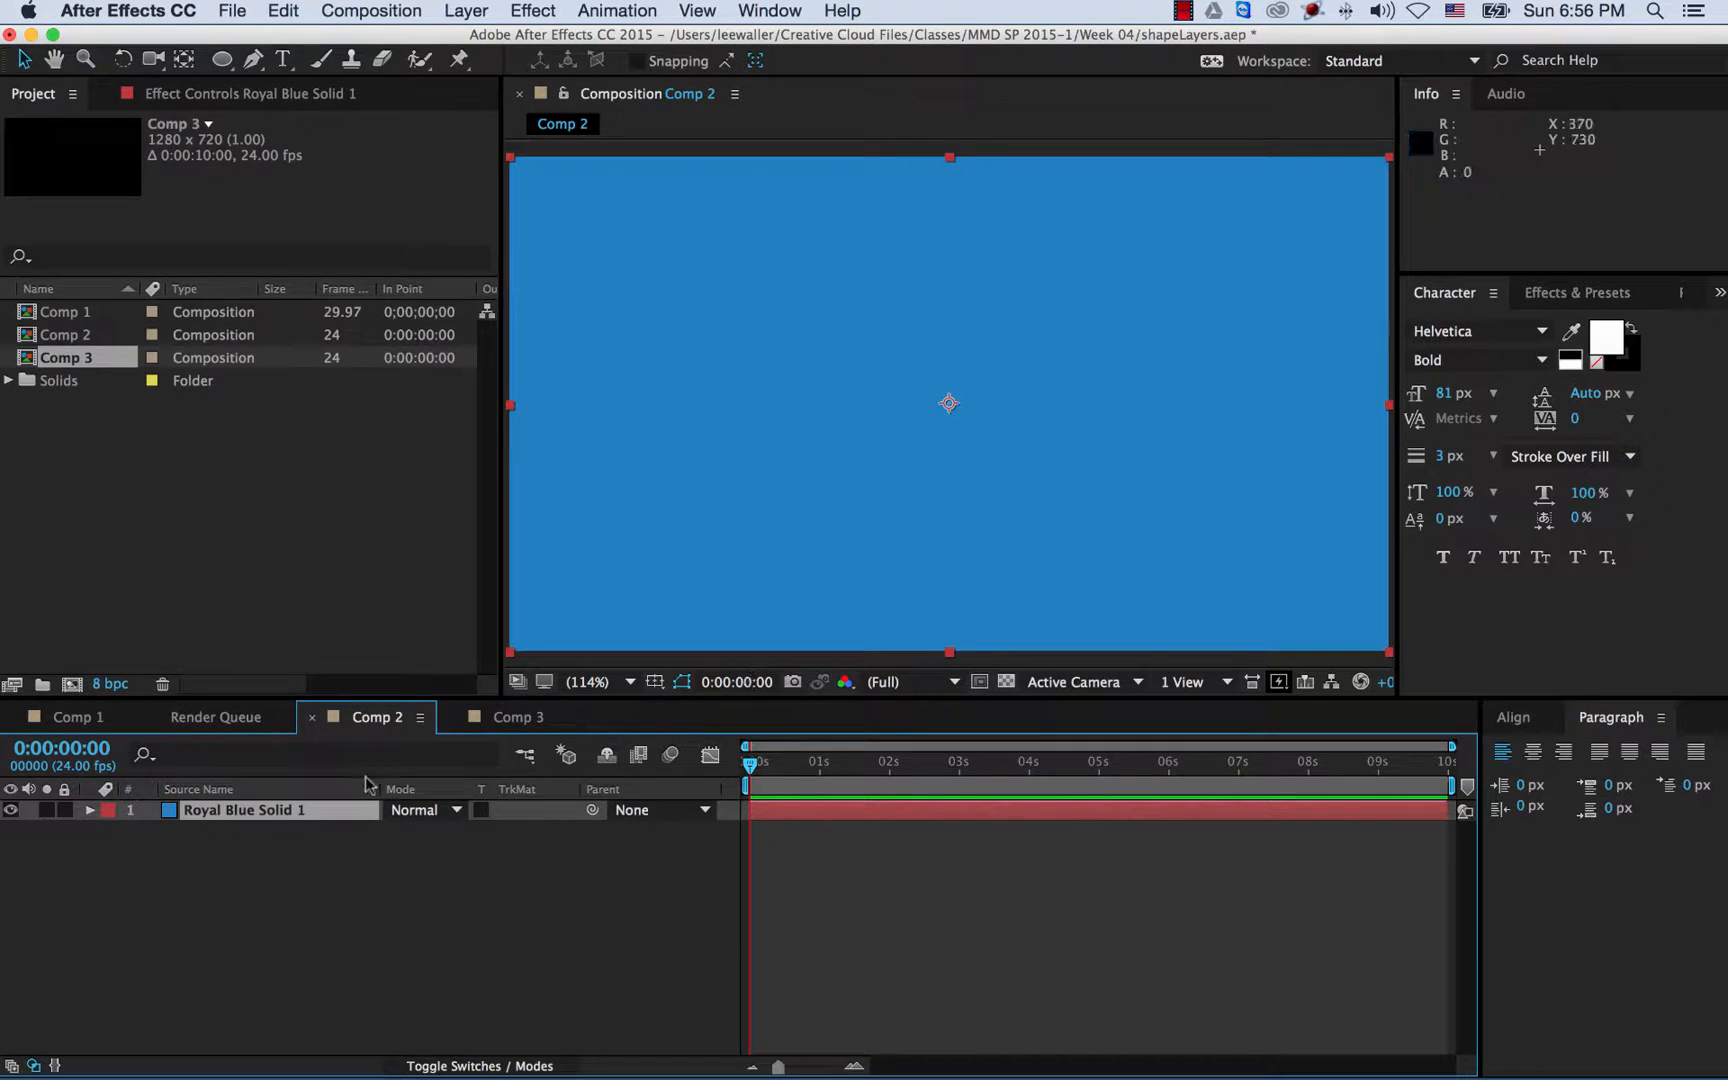
- Check Comp 1's circles at 0;00;03;25, then return to Comp 2
left_click(78, 717)
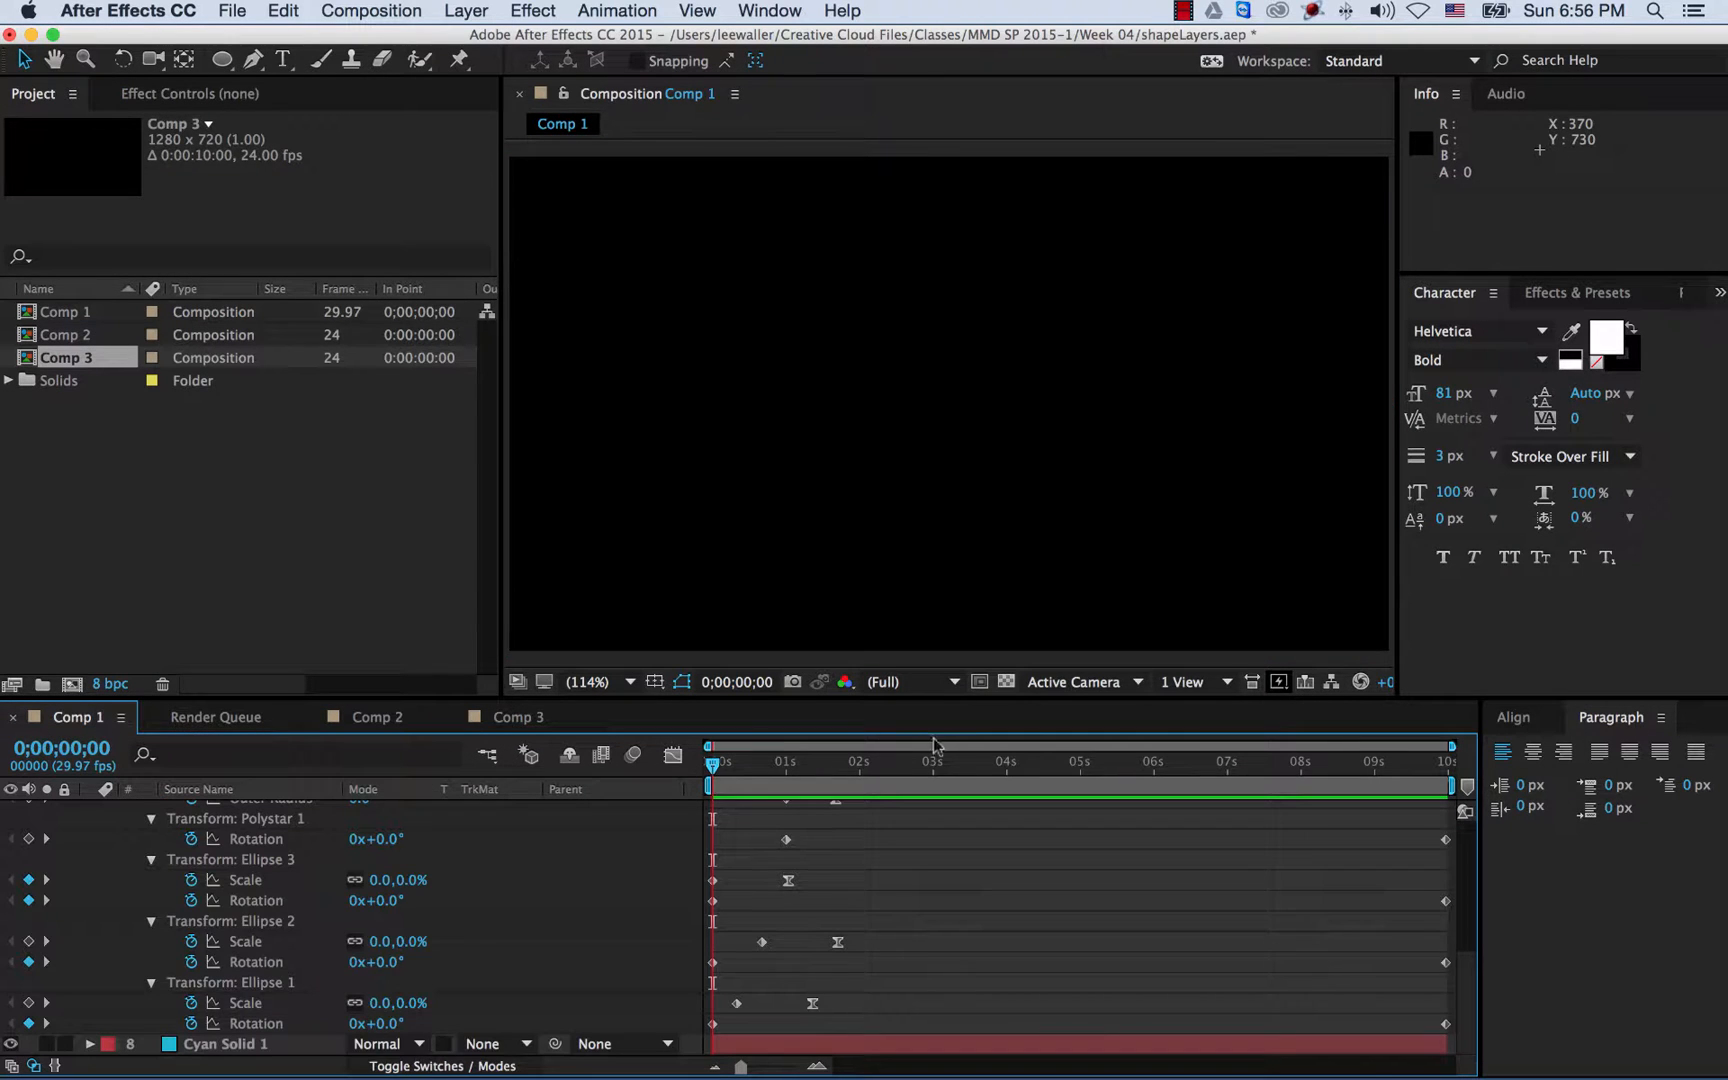
left_click_drag(740, 776, 995, 772)
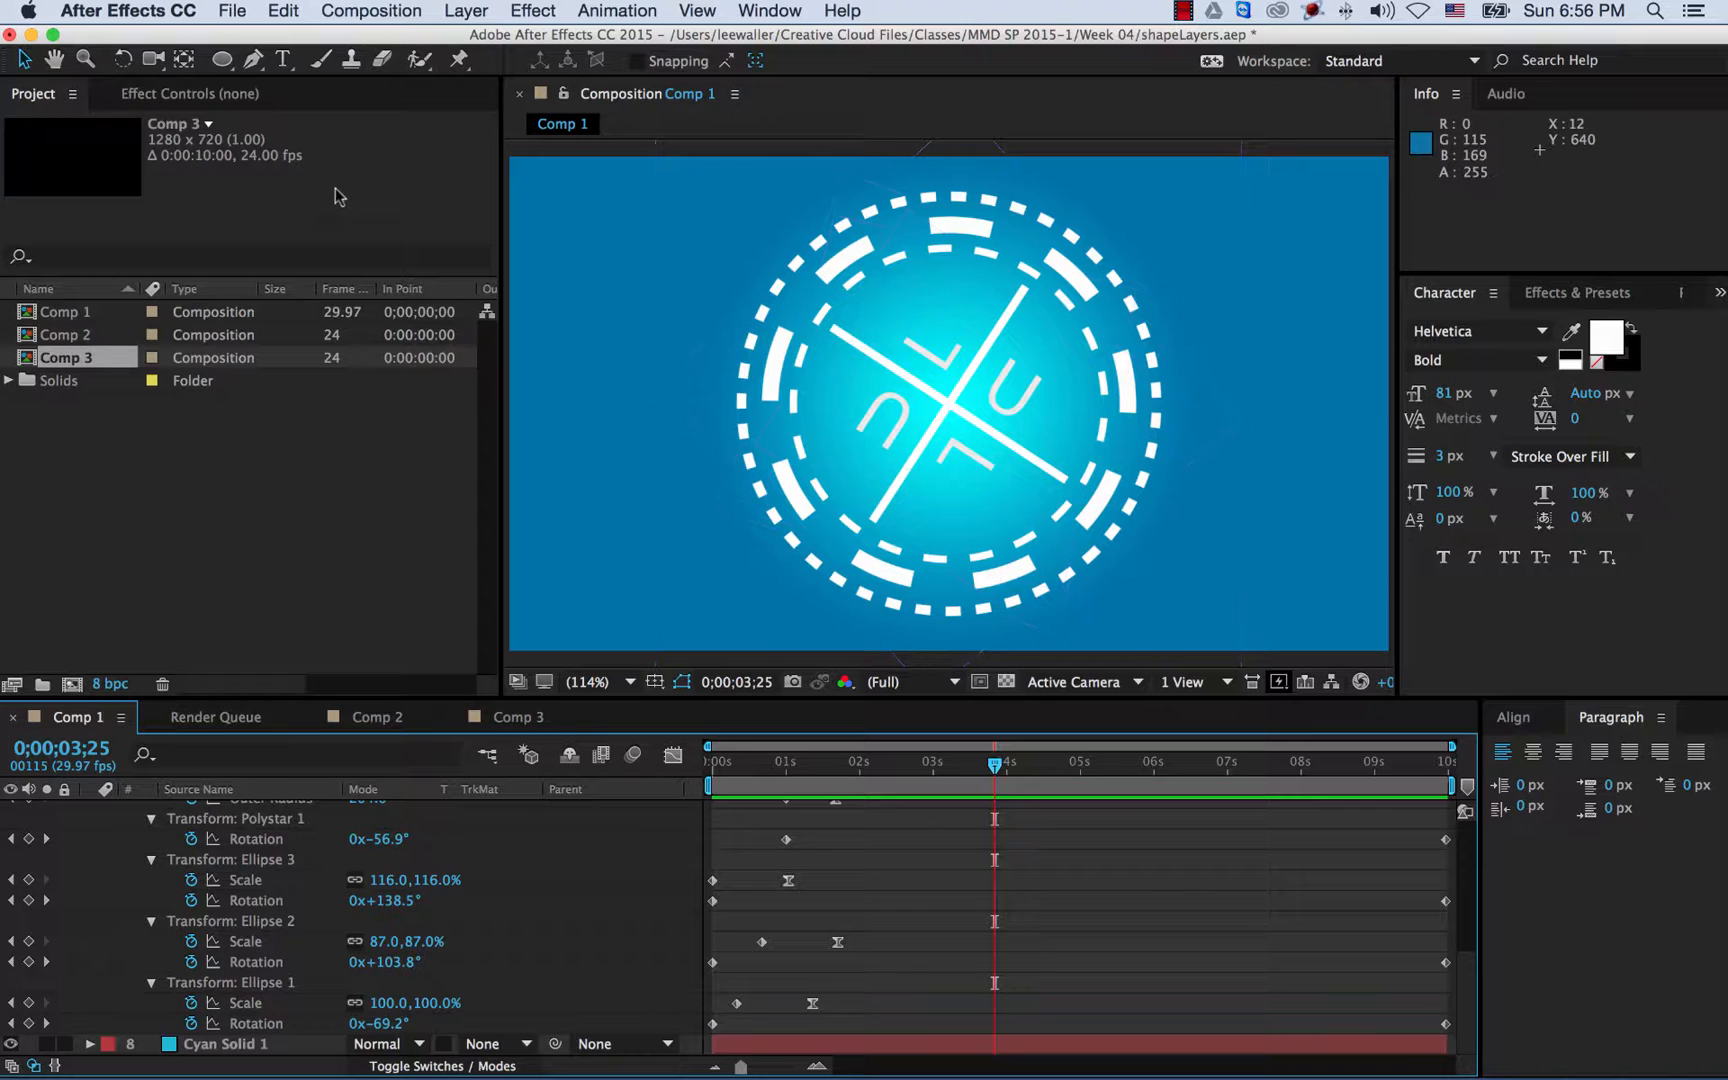
left_click(395, 718)
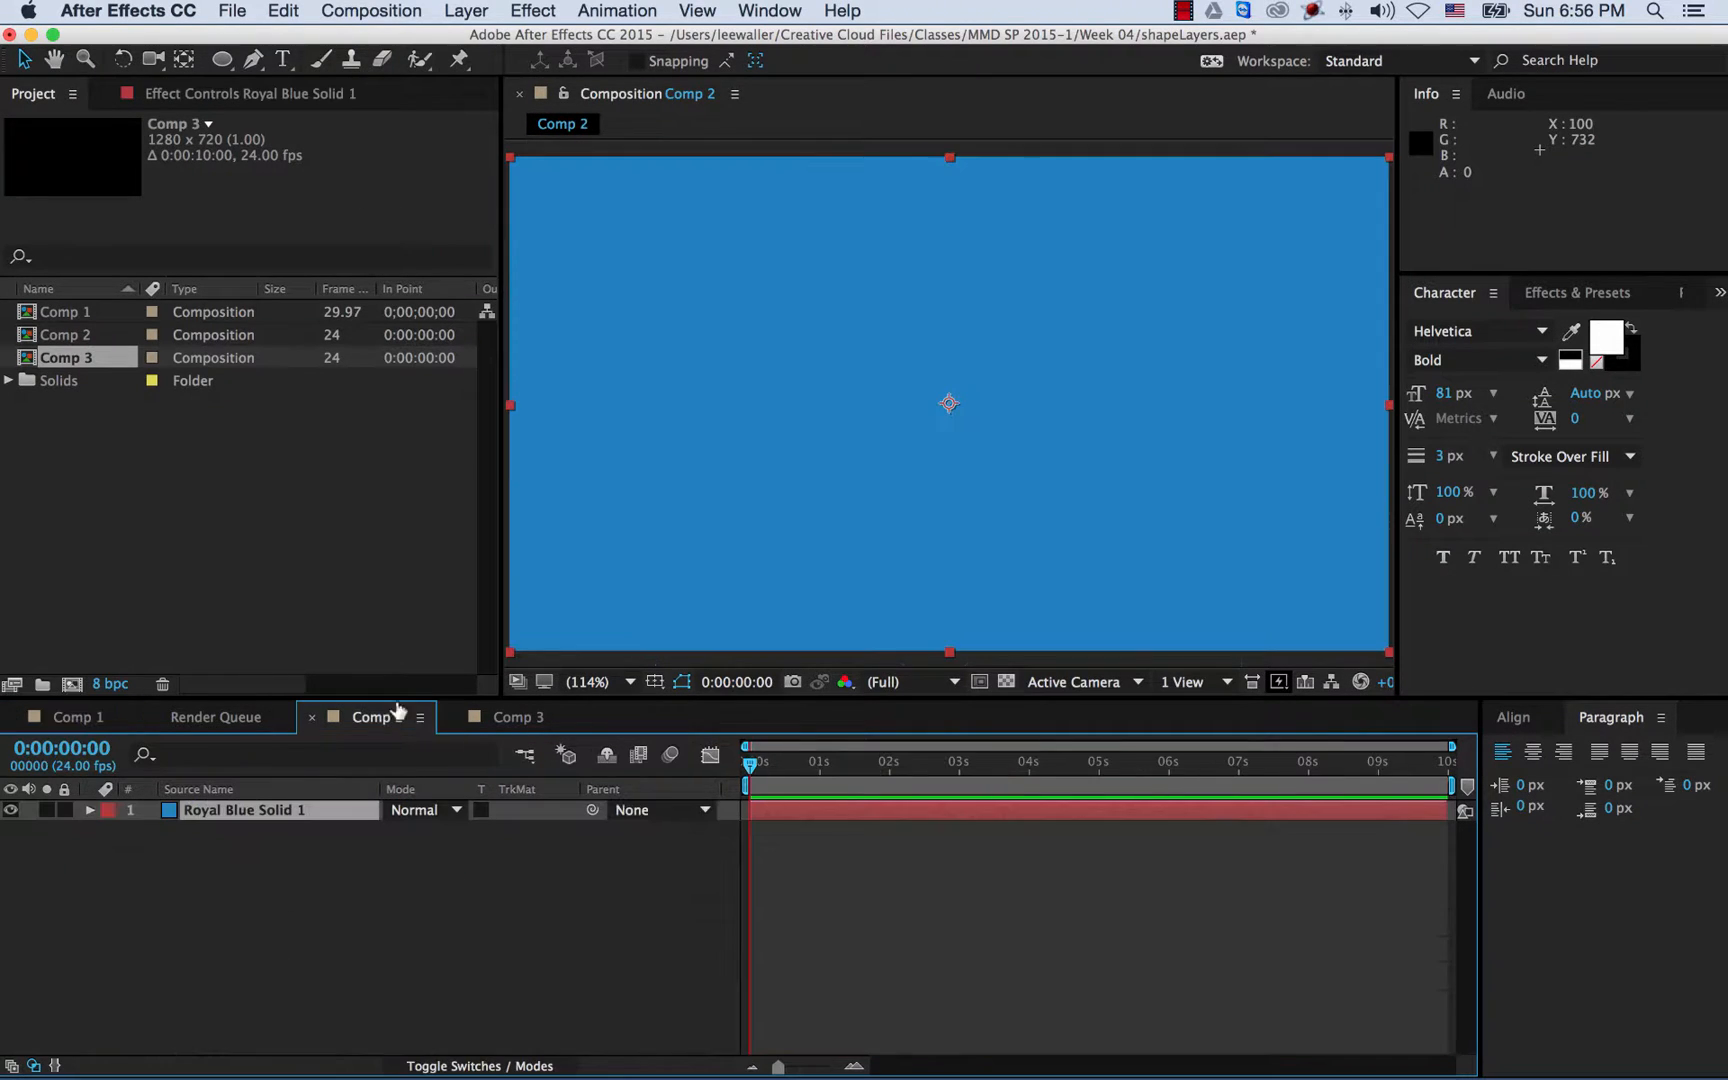
- Apply a Gradient Ramp to the blue solid and swap its start and end colours
left_click(535, 15)
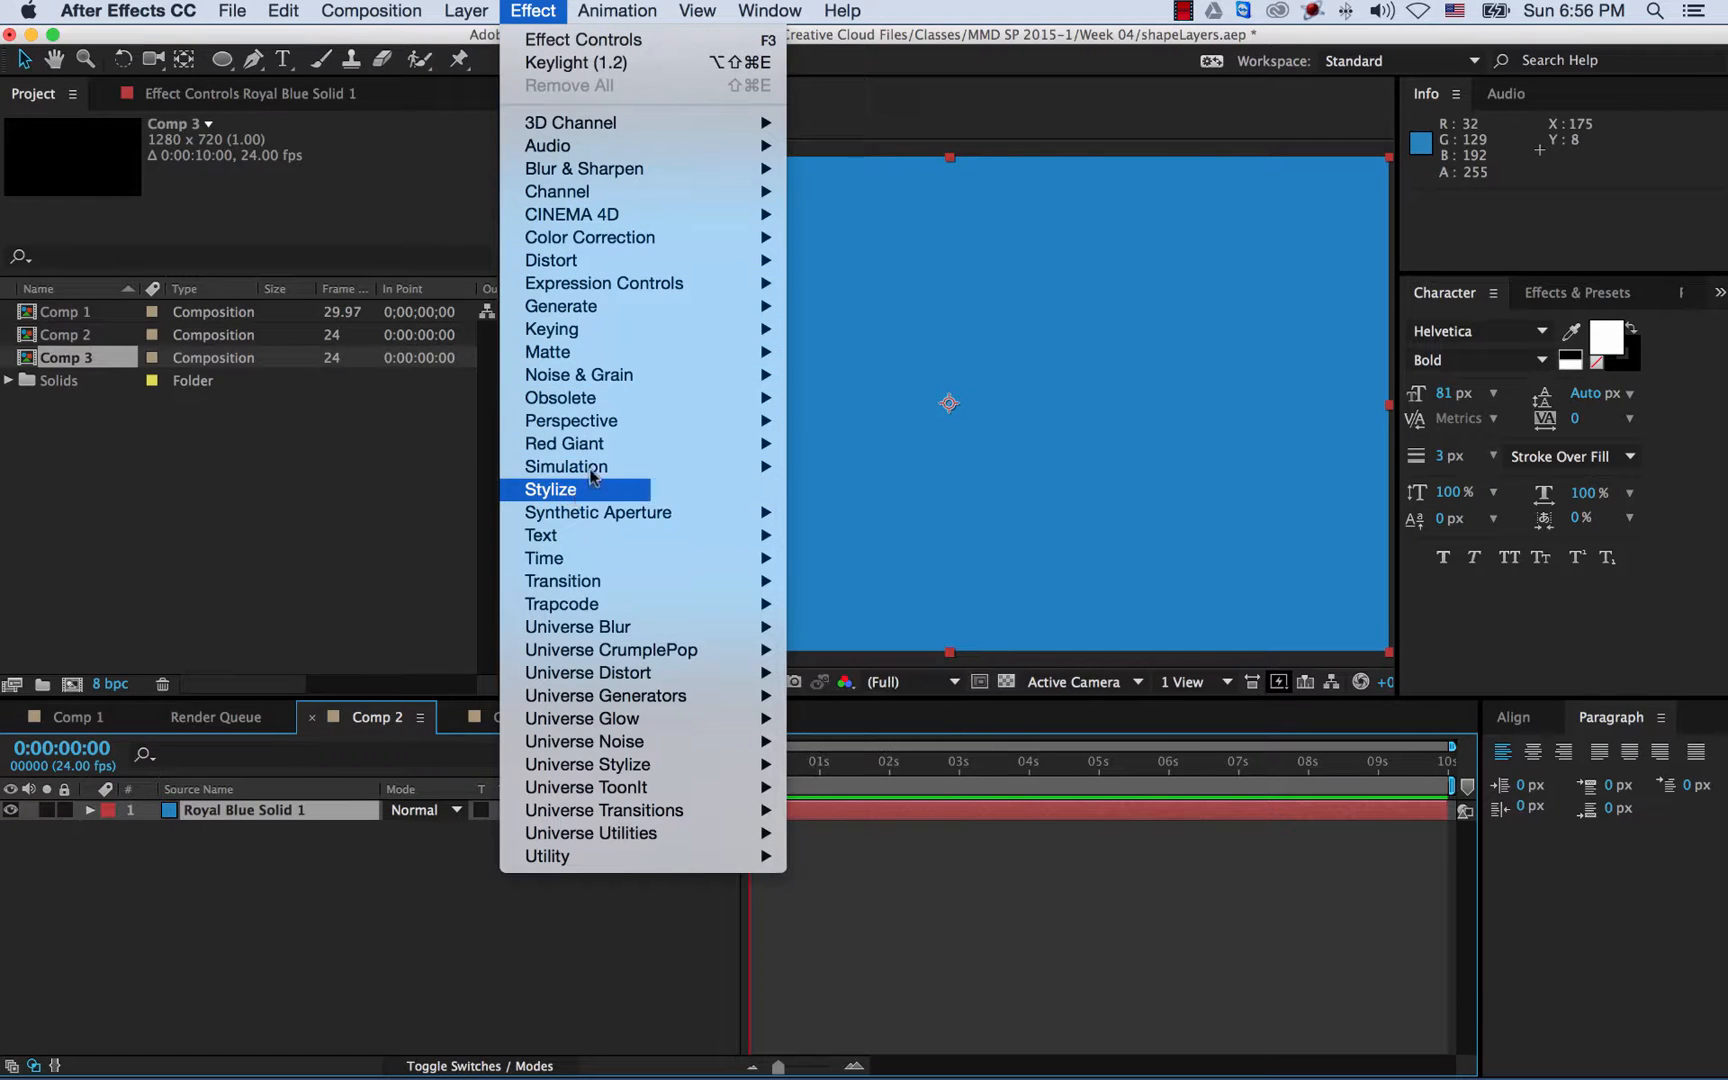
mouse_move(615, 306)
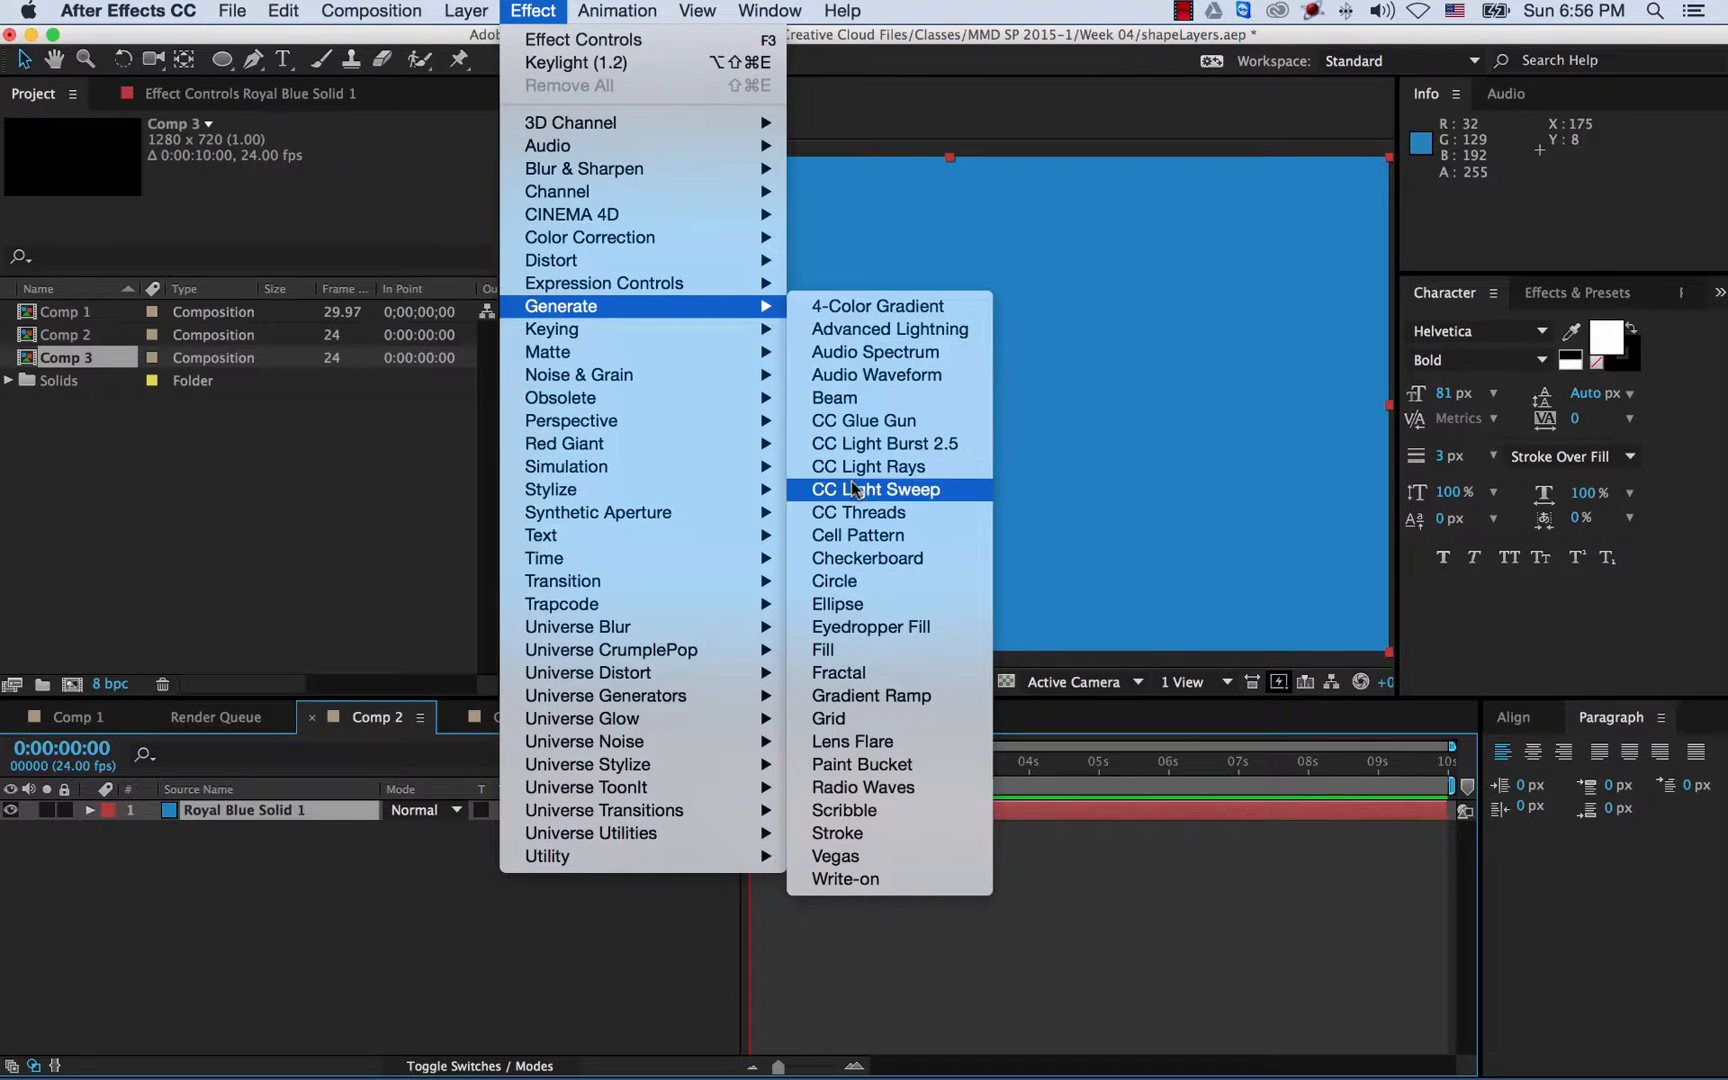
left_click(922, 700)
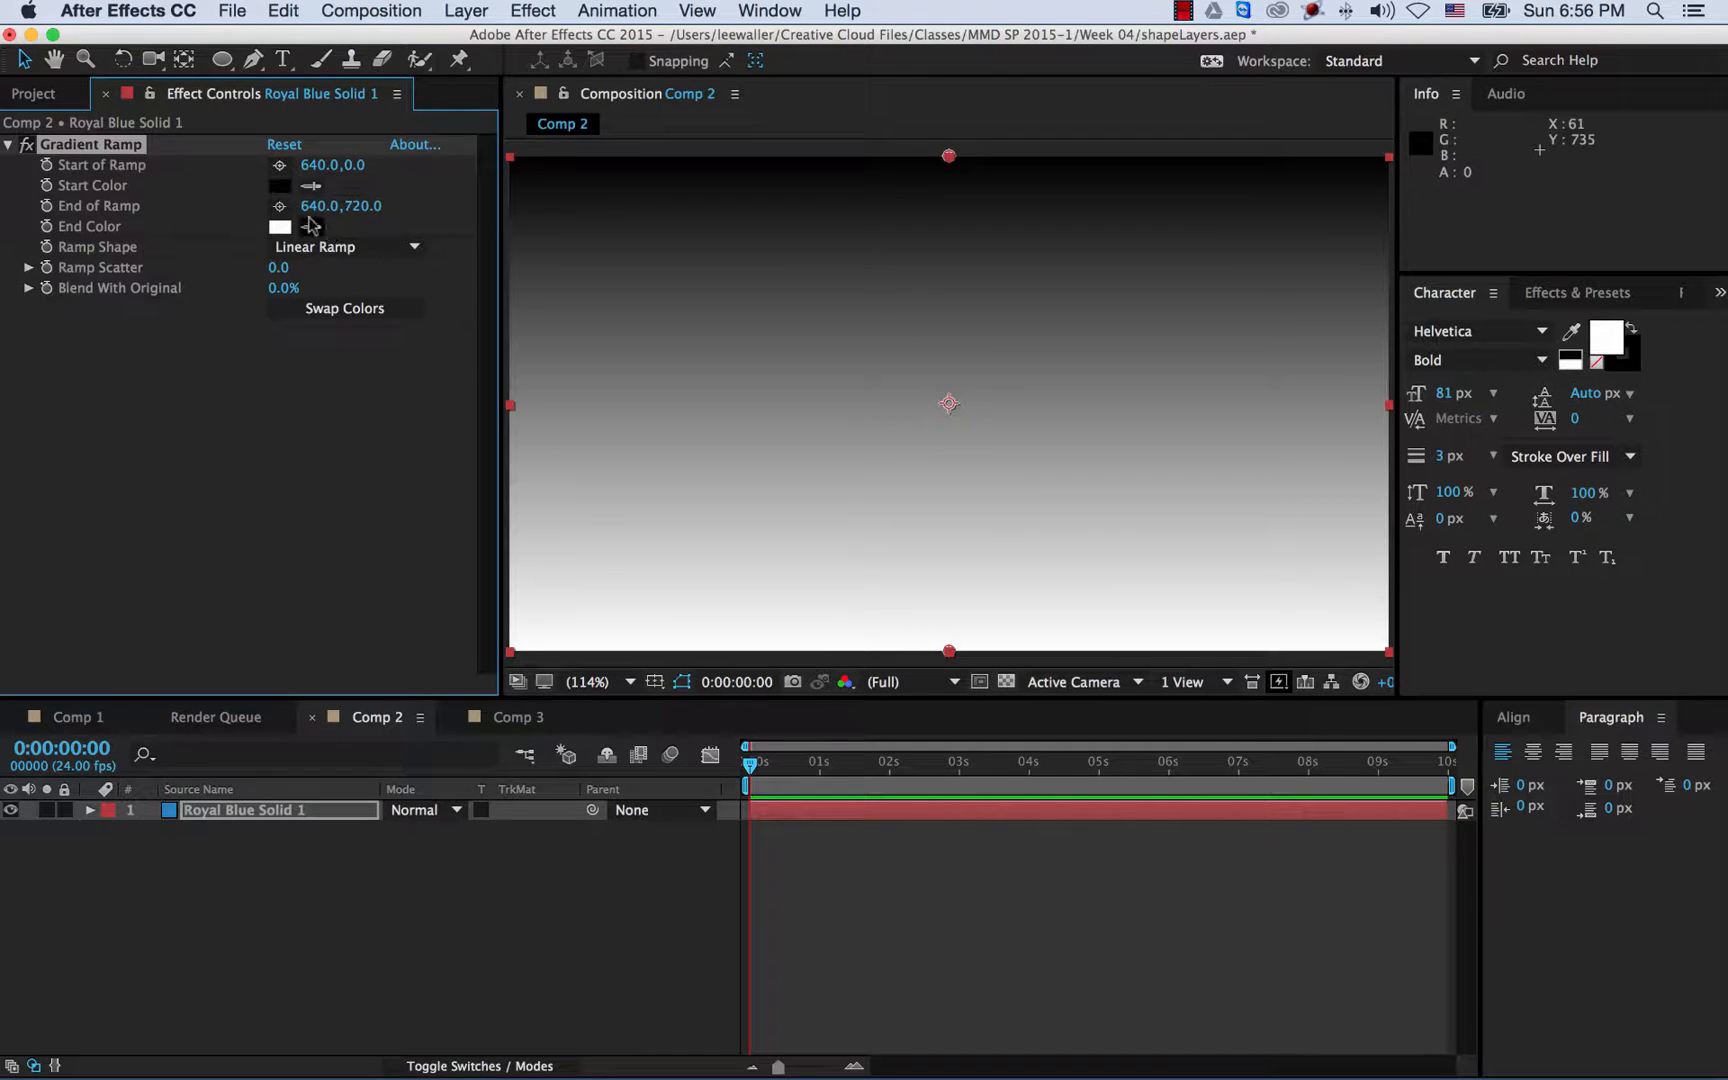
left_click(350, 256)
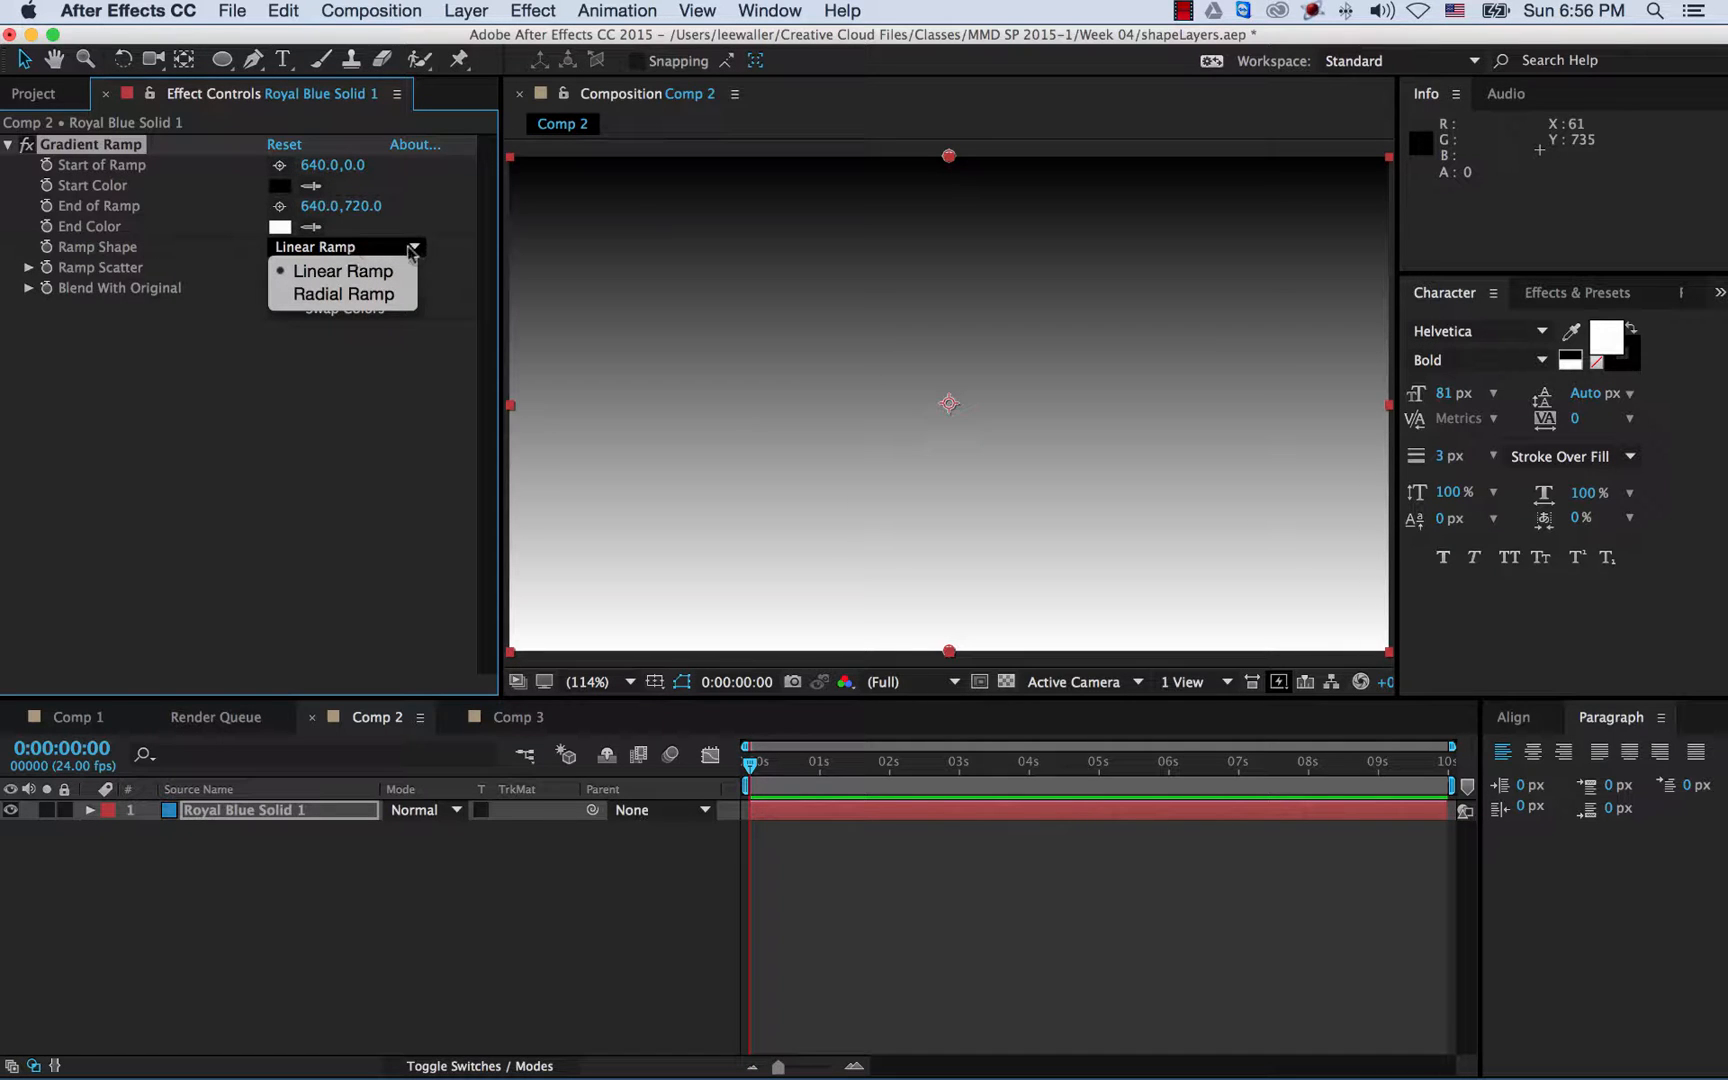
left_click(440, 245)
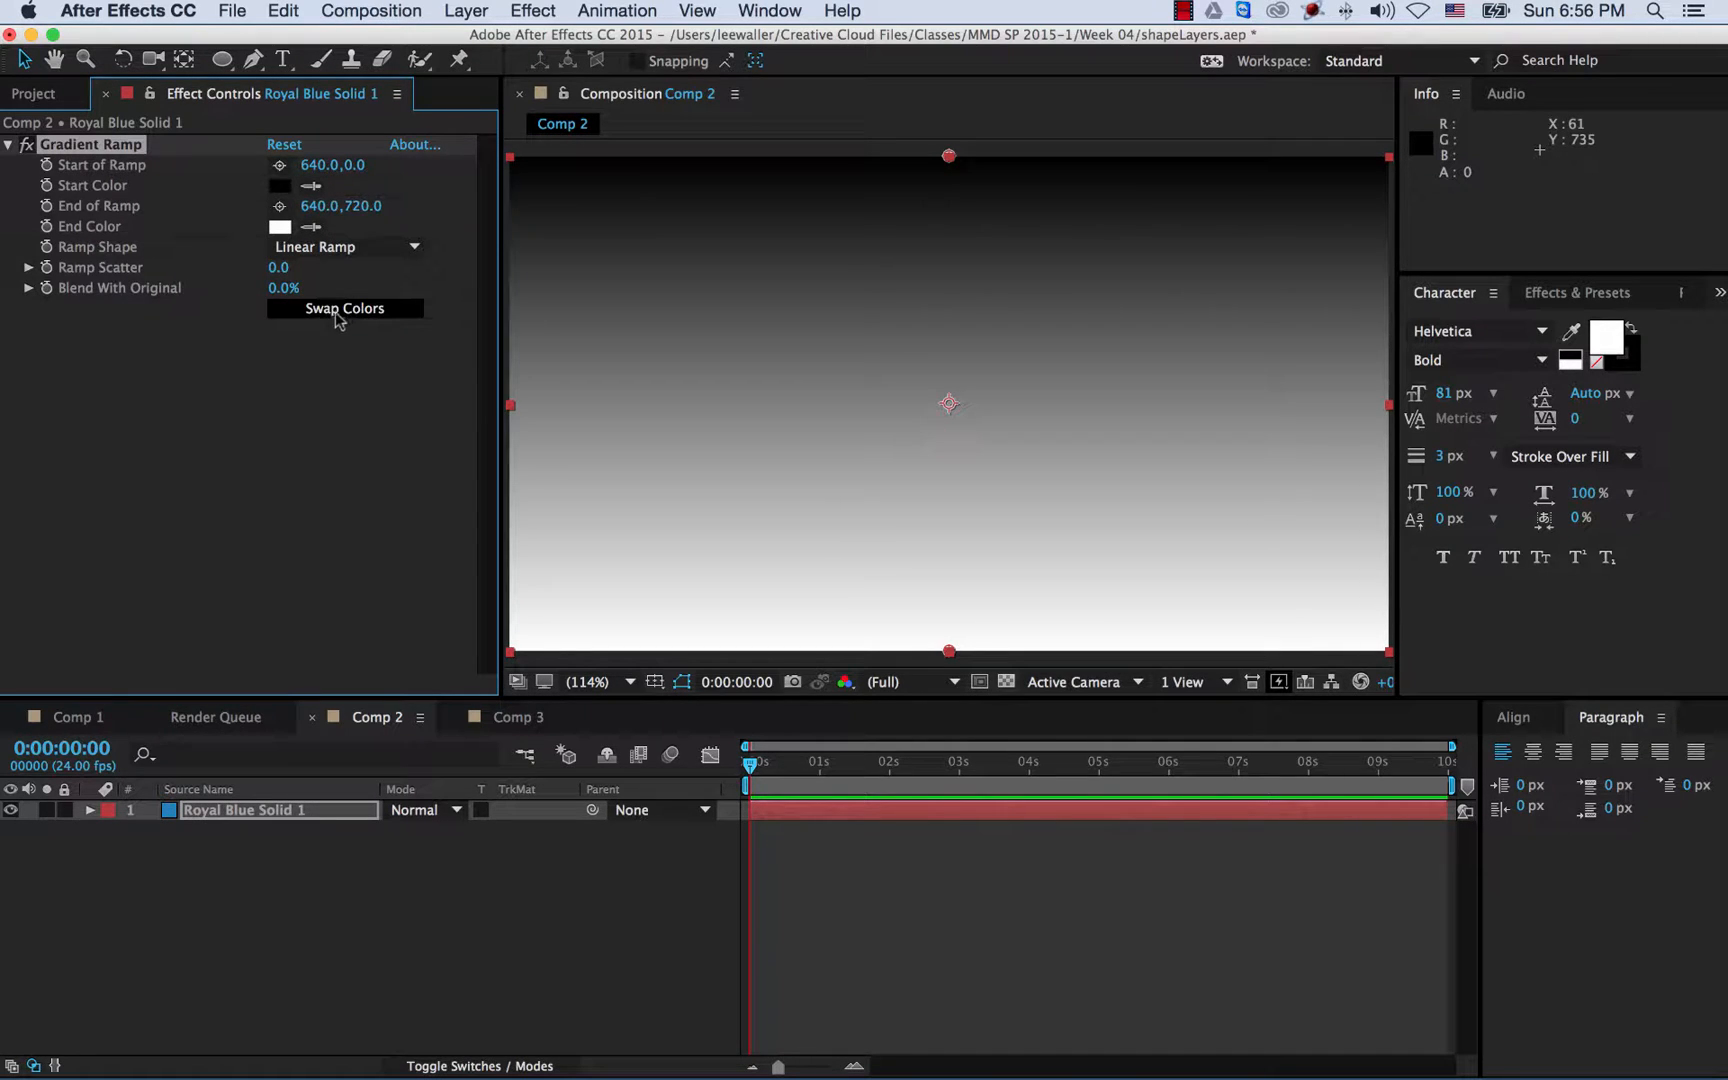
left_click(336, 315)
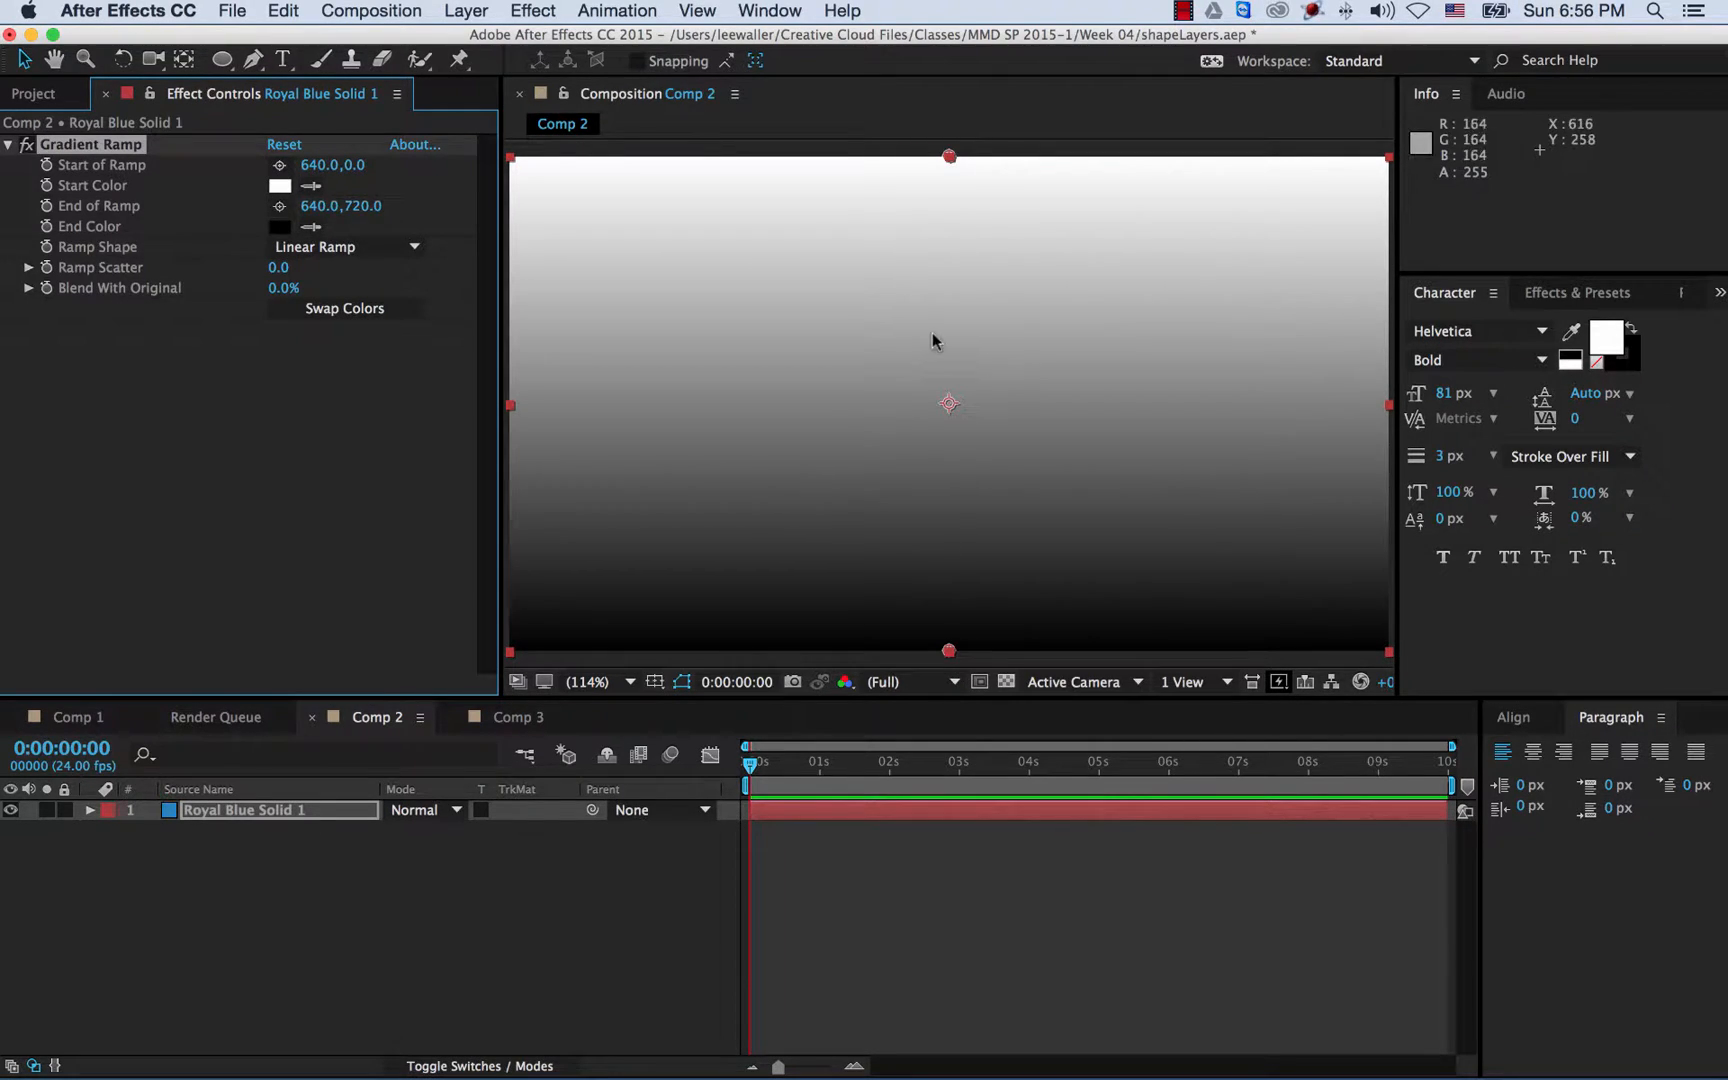
- Make the ramp radial, centred at 640,360 and extending to 640,1019
left_click(369, 250)
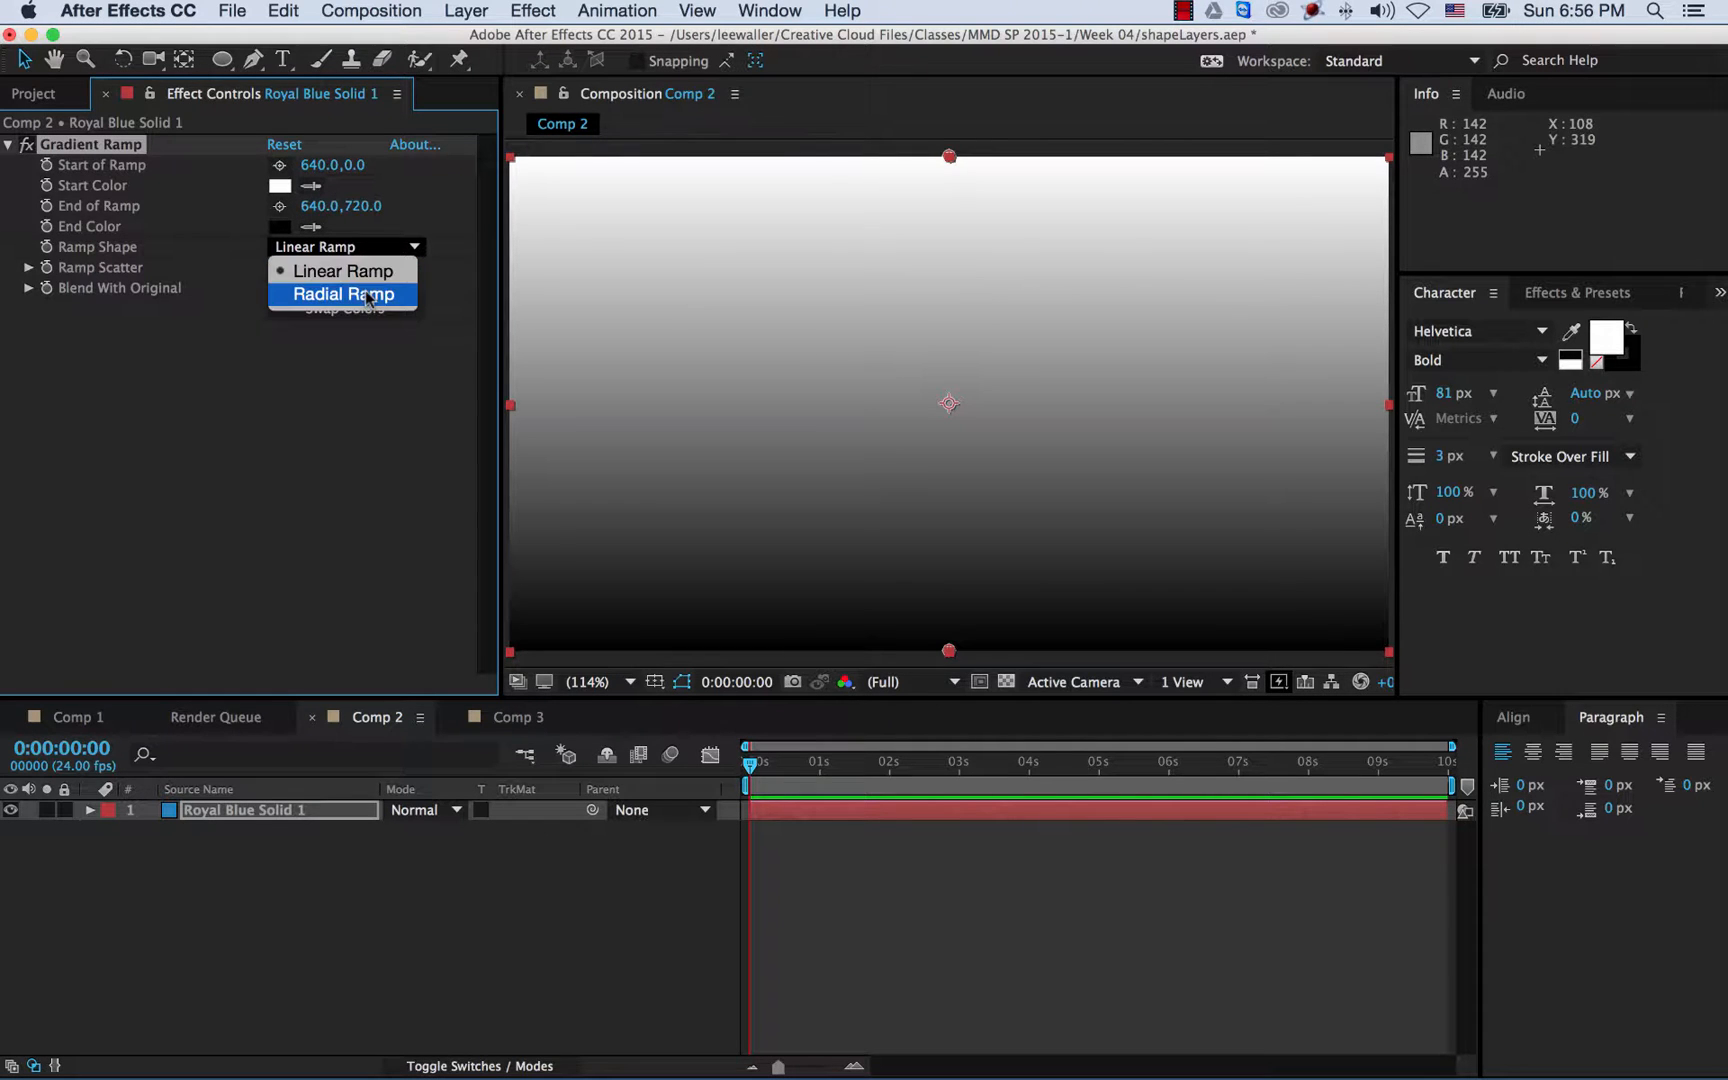
left_click(366, 292)
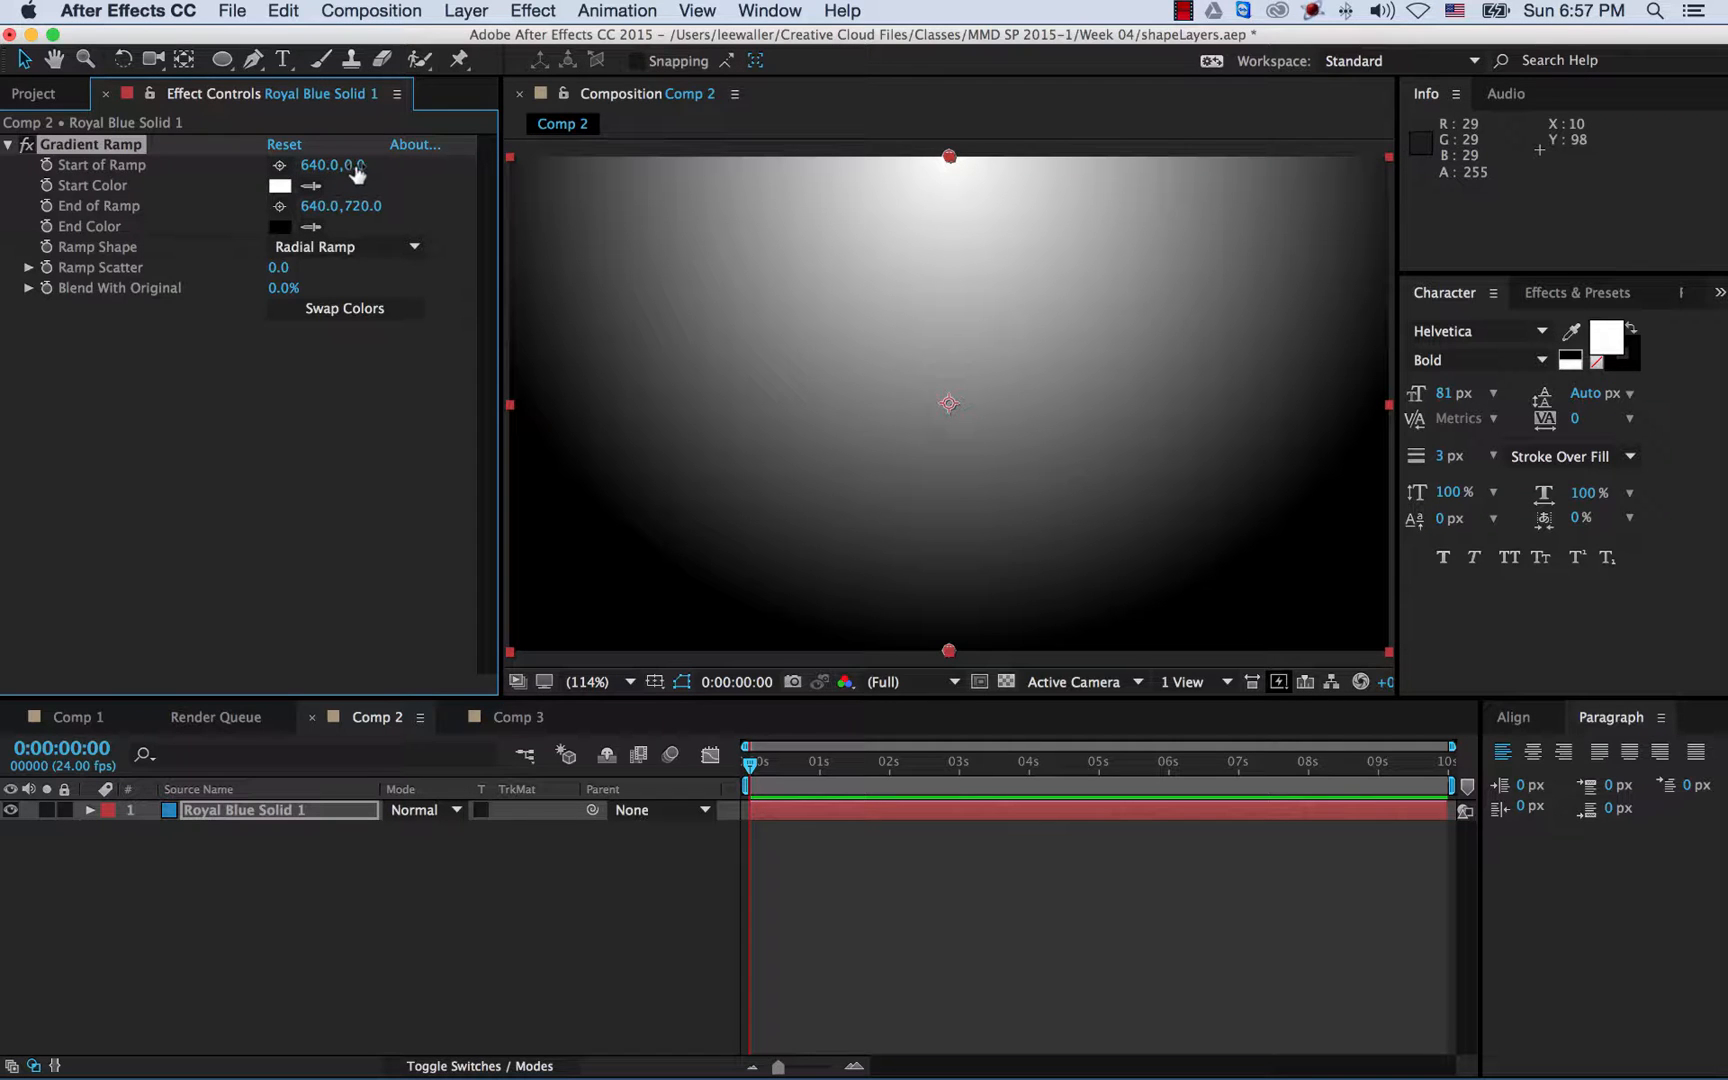
left_click_drag(352, 166, 776, 177)
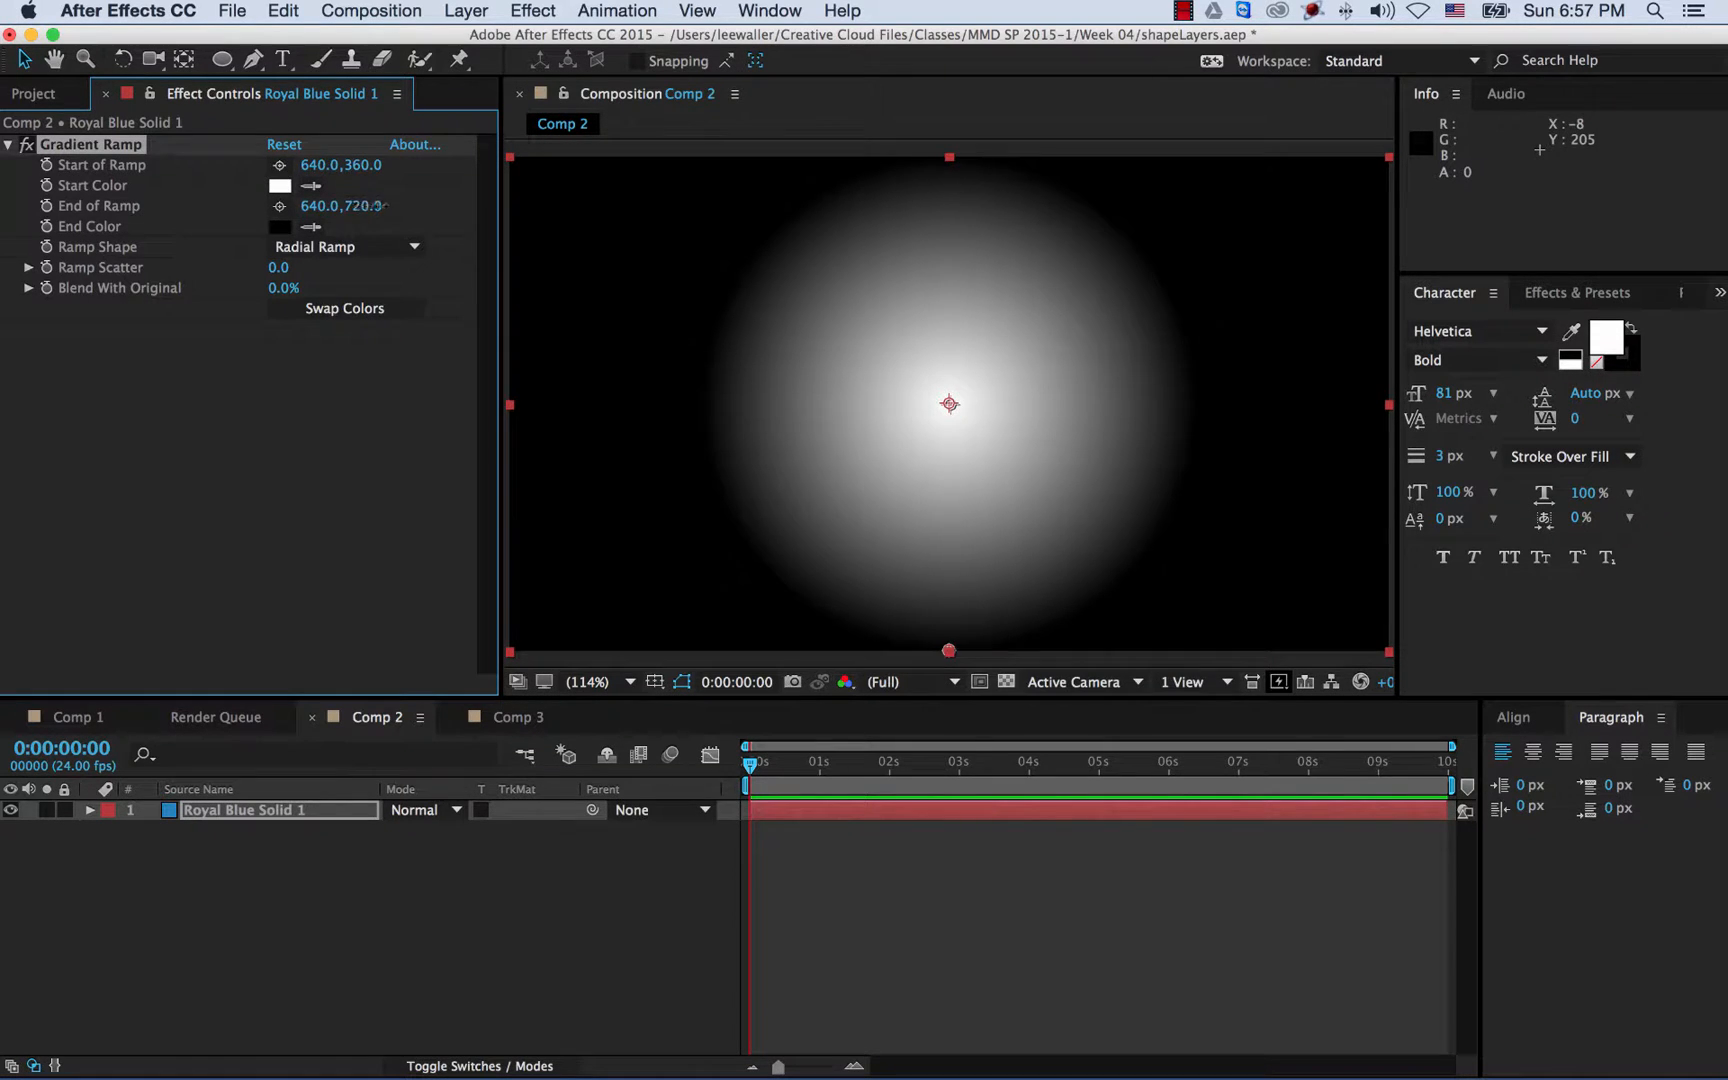
left_click_drag(376, 206, 726, 208)
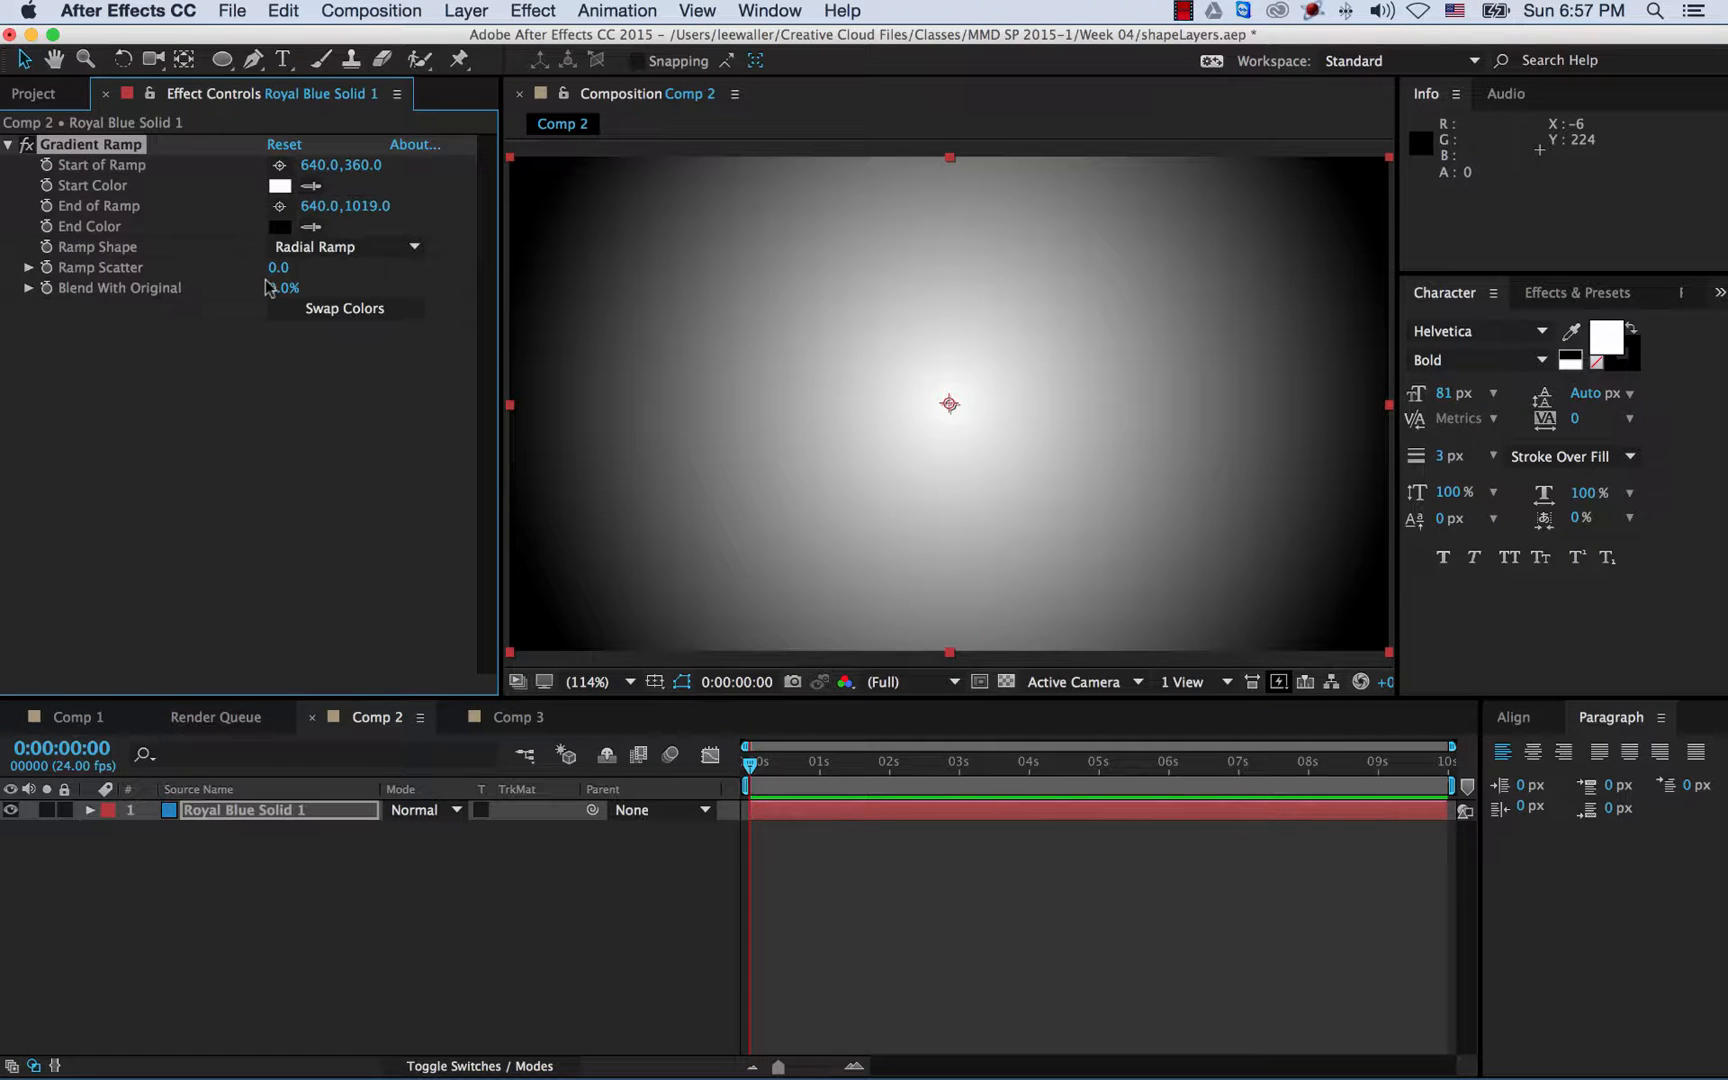
- Blend the gradient 50% with the original blue and reselect Royal Blue Solid 1
left_click_drag(272, 289, 309, 290)
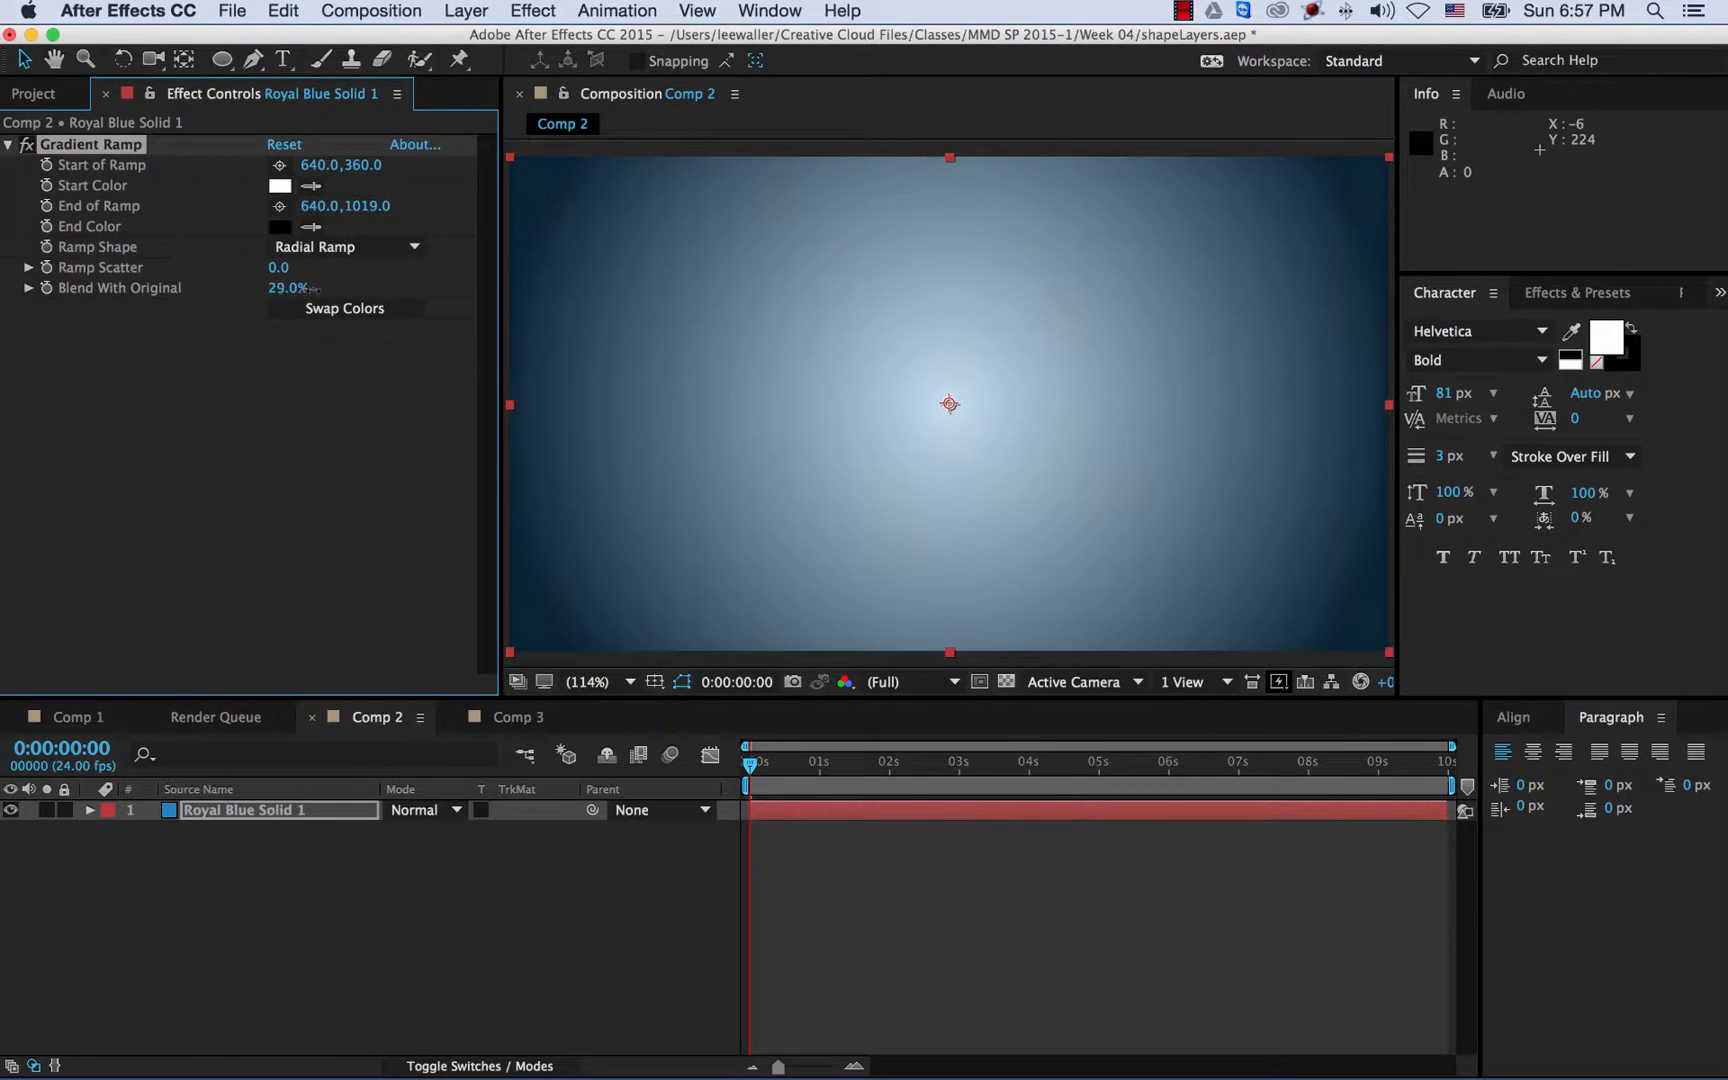
left_click_drag(313, 289, 324, 290)
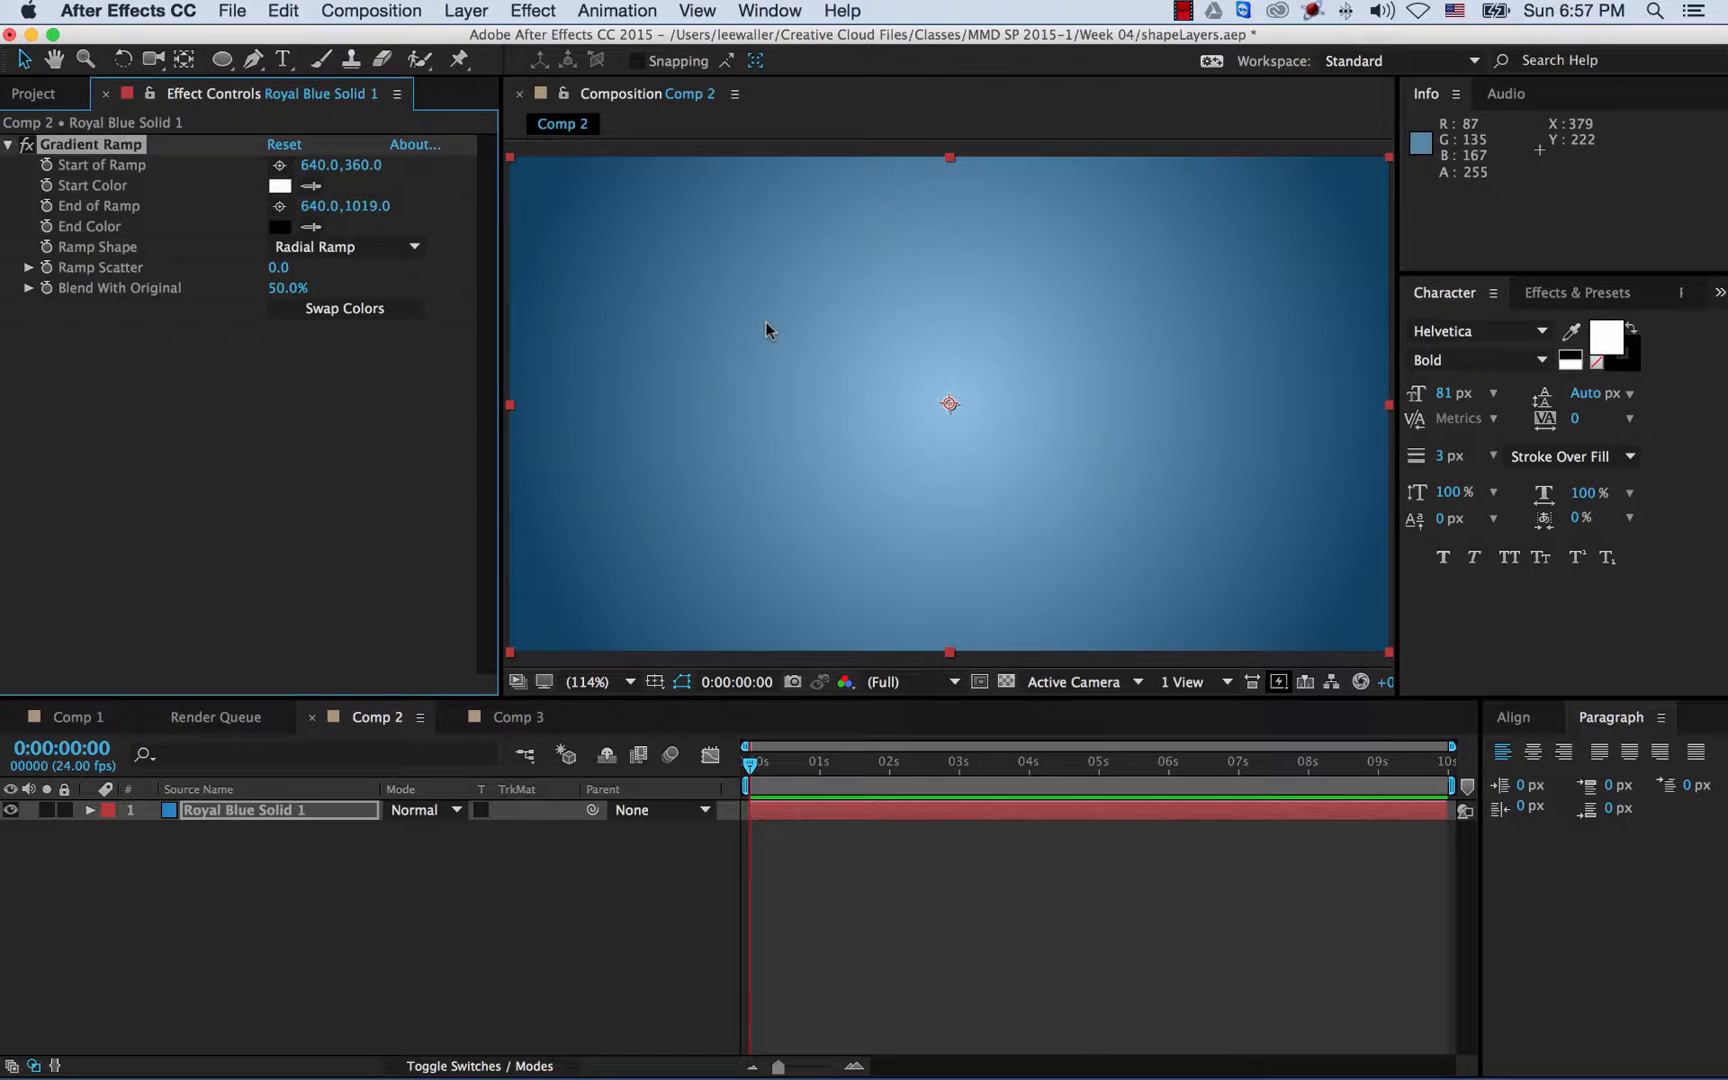
left_click(508, 878)
left_click(279, 820)
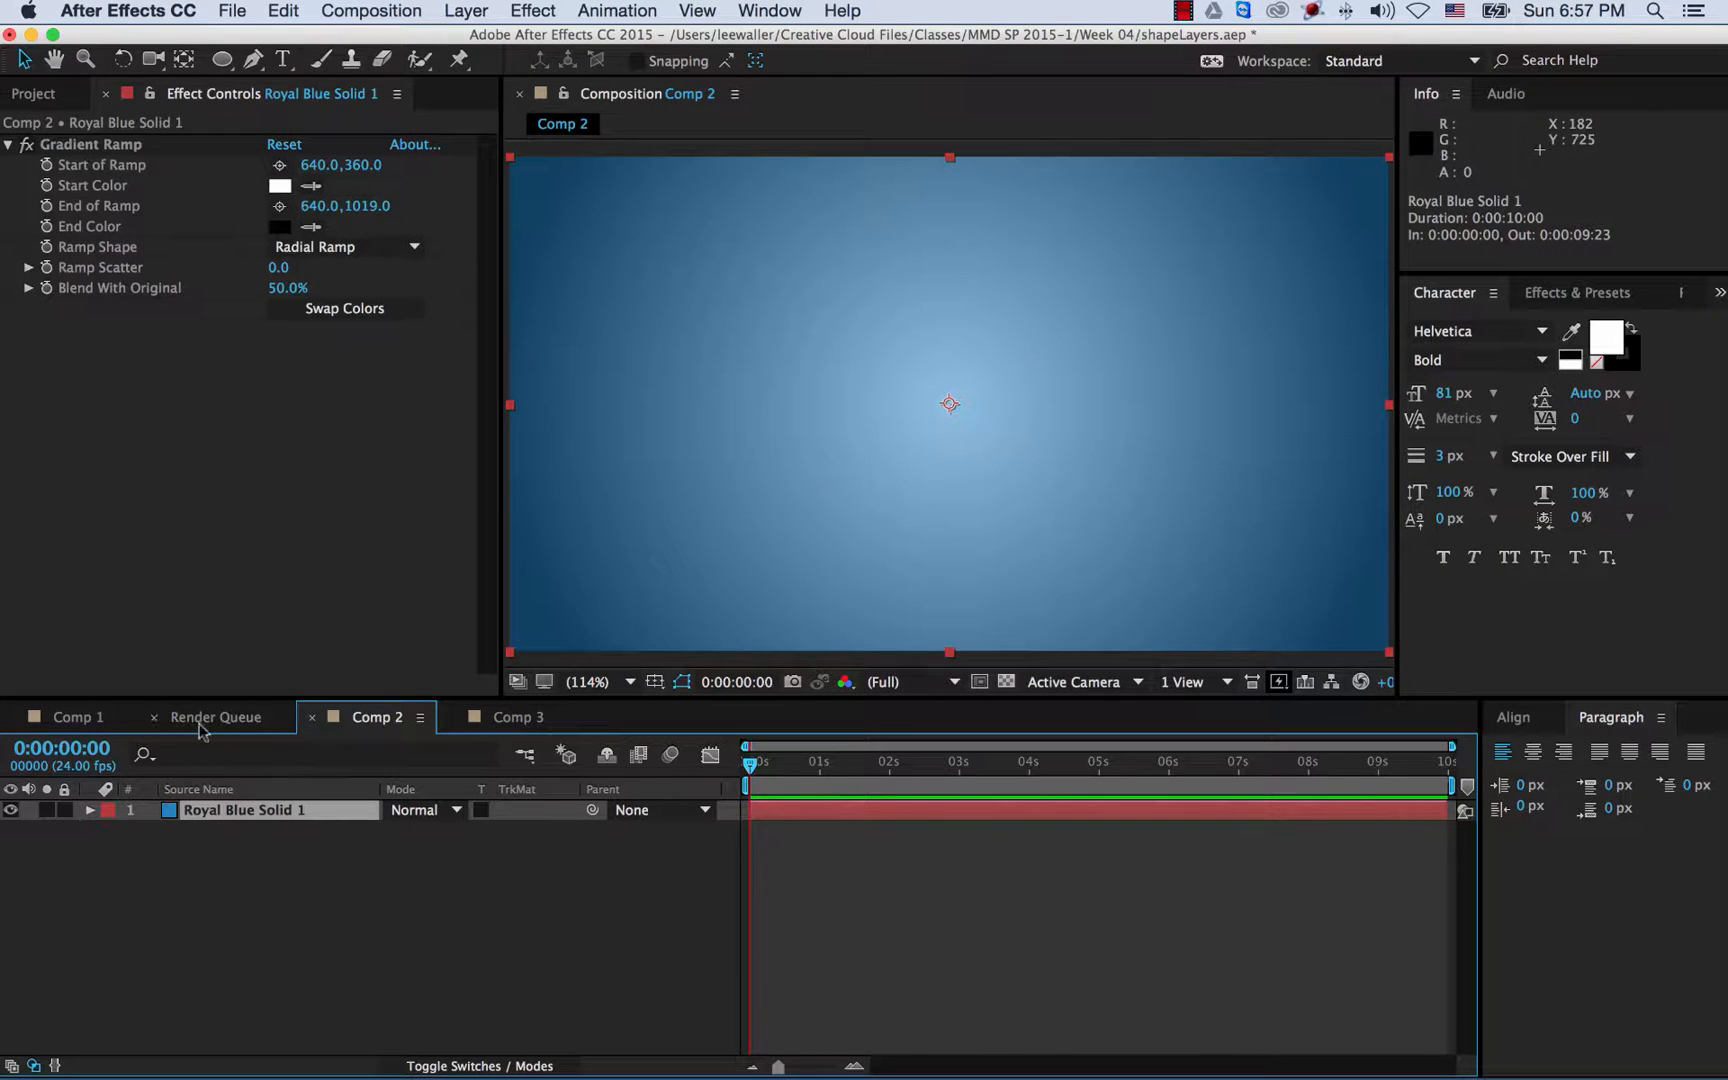
left_click(117, 720)
- Rewind Comp 1 to its opening frames, then return to Comp 2 with the Rectangle Tool
left_click_drag(765, 772, 672, 757)
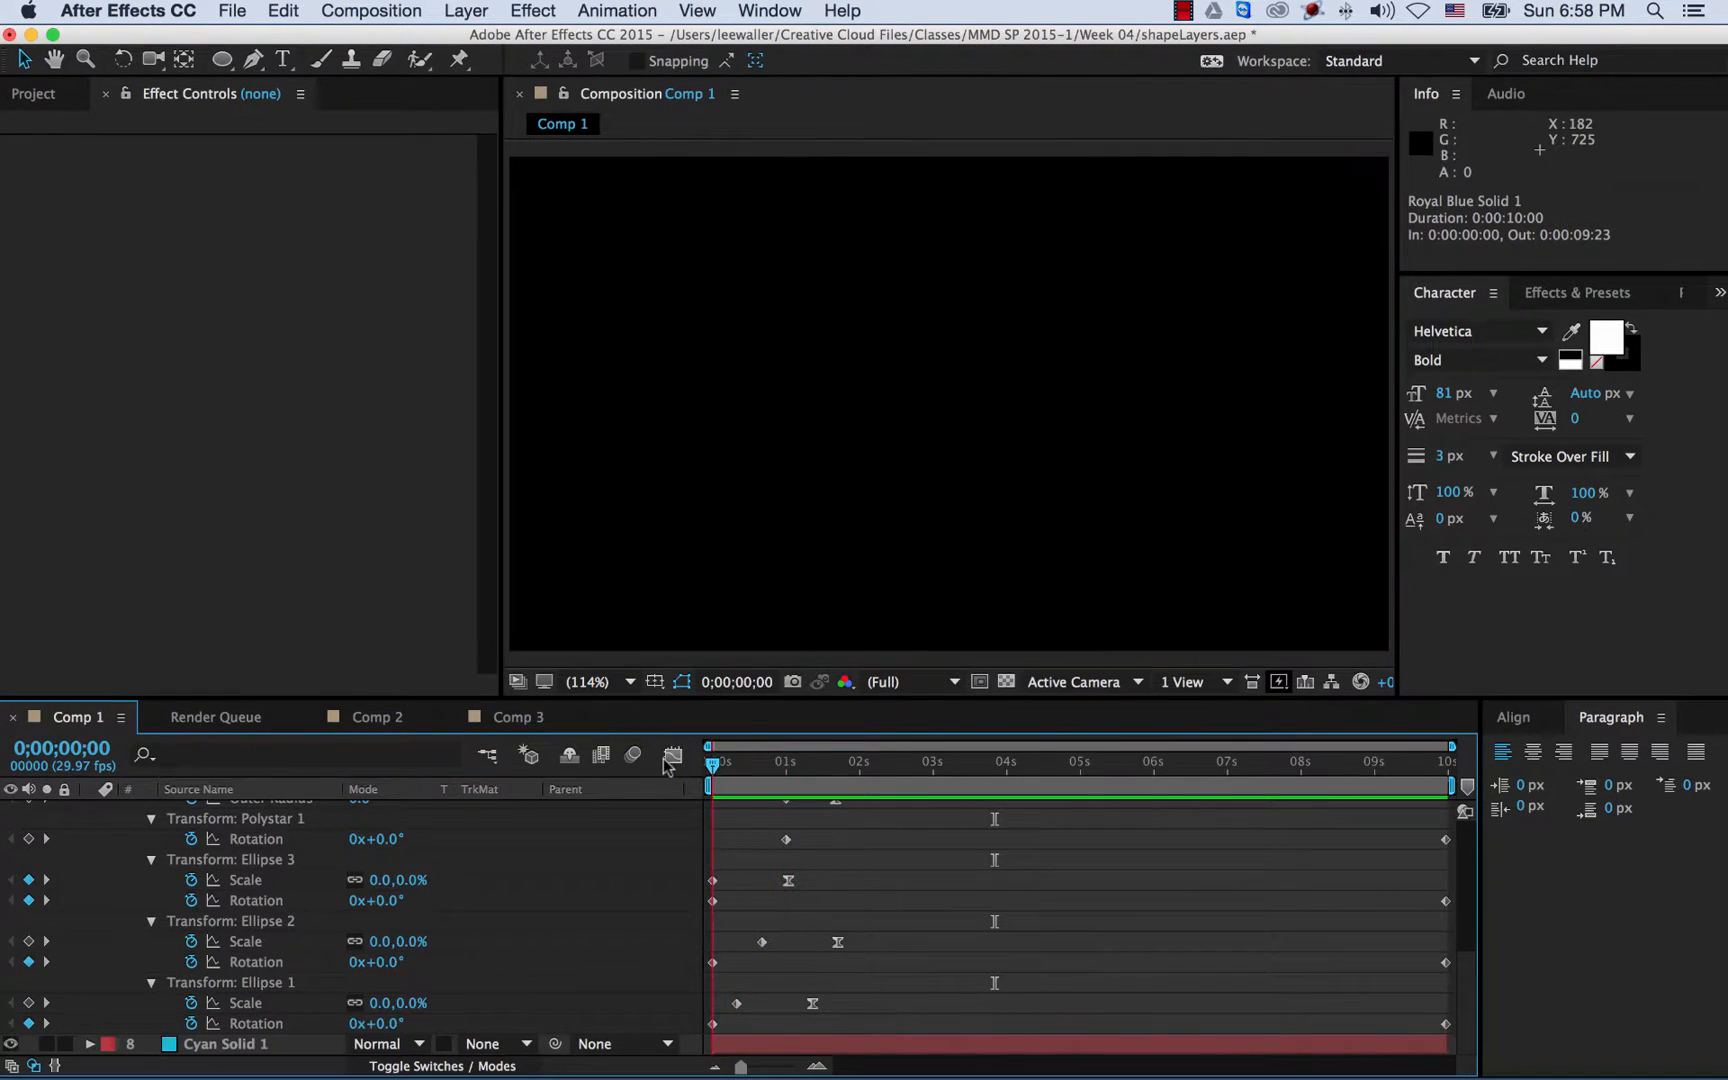
left_click(366, 717)
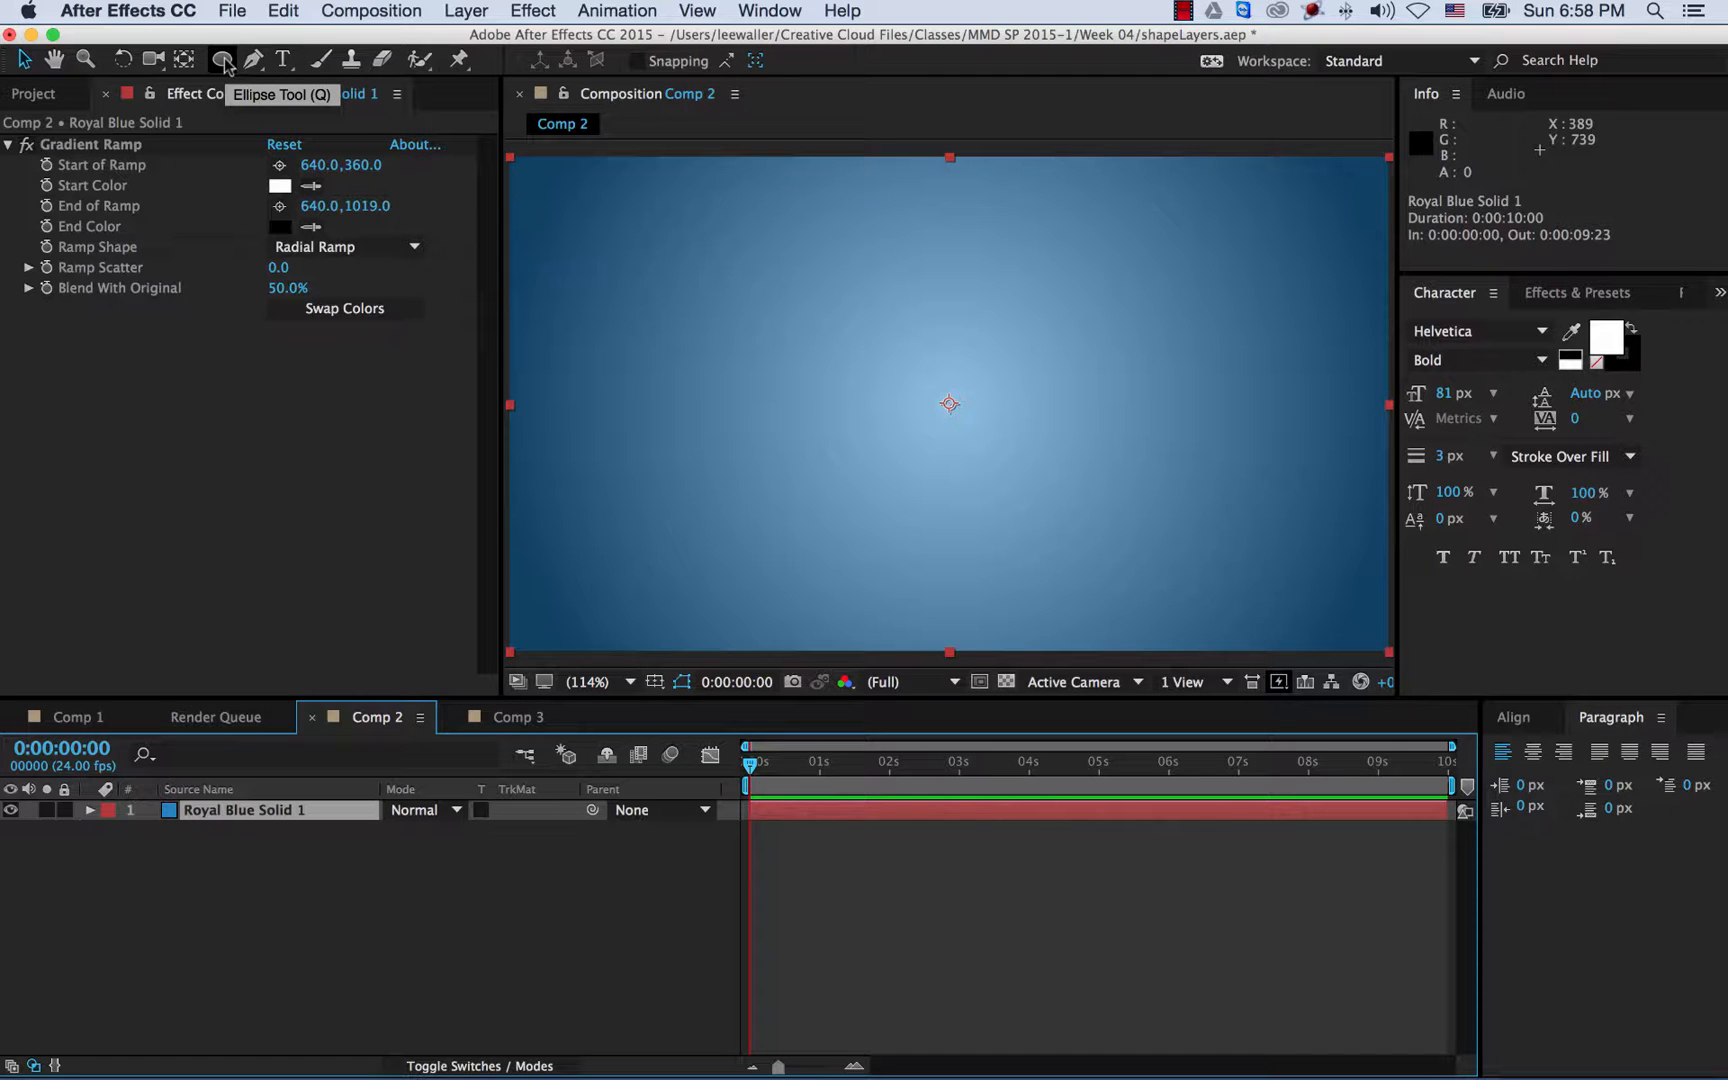
left_click_drag(224, 66, 300, 58)
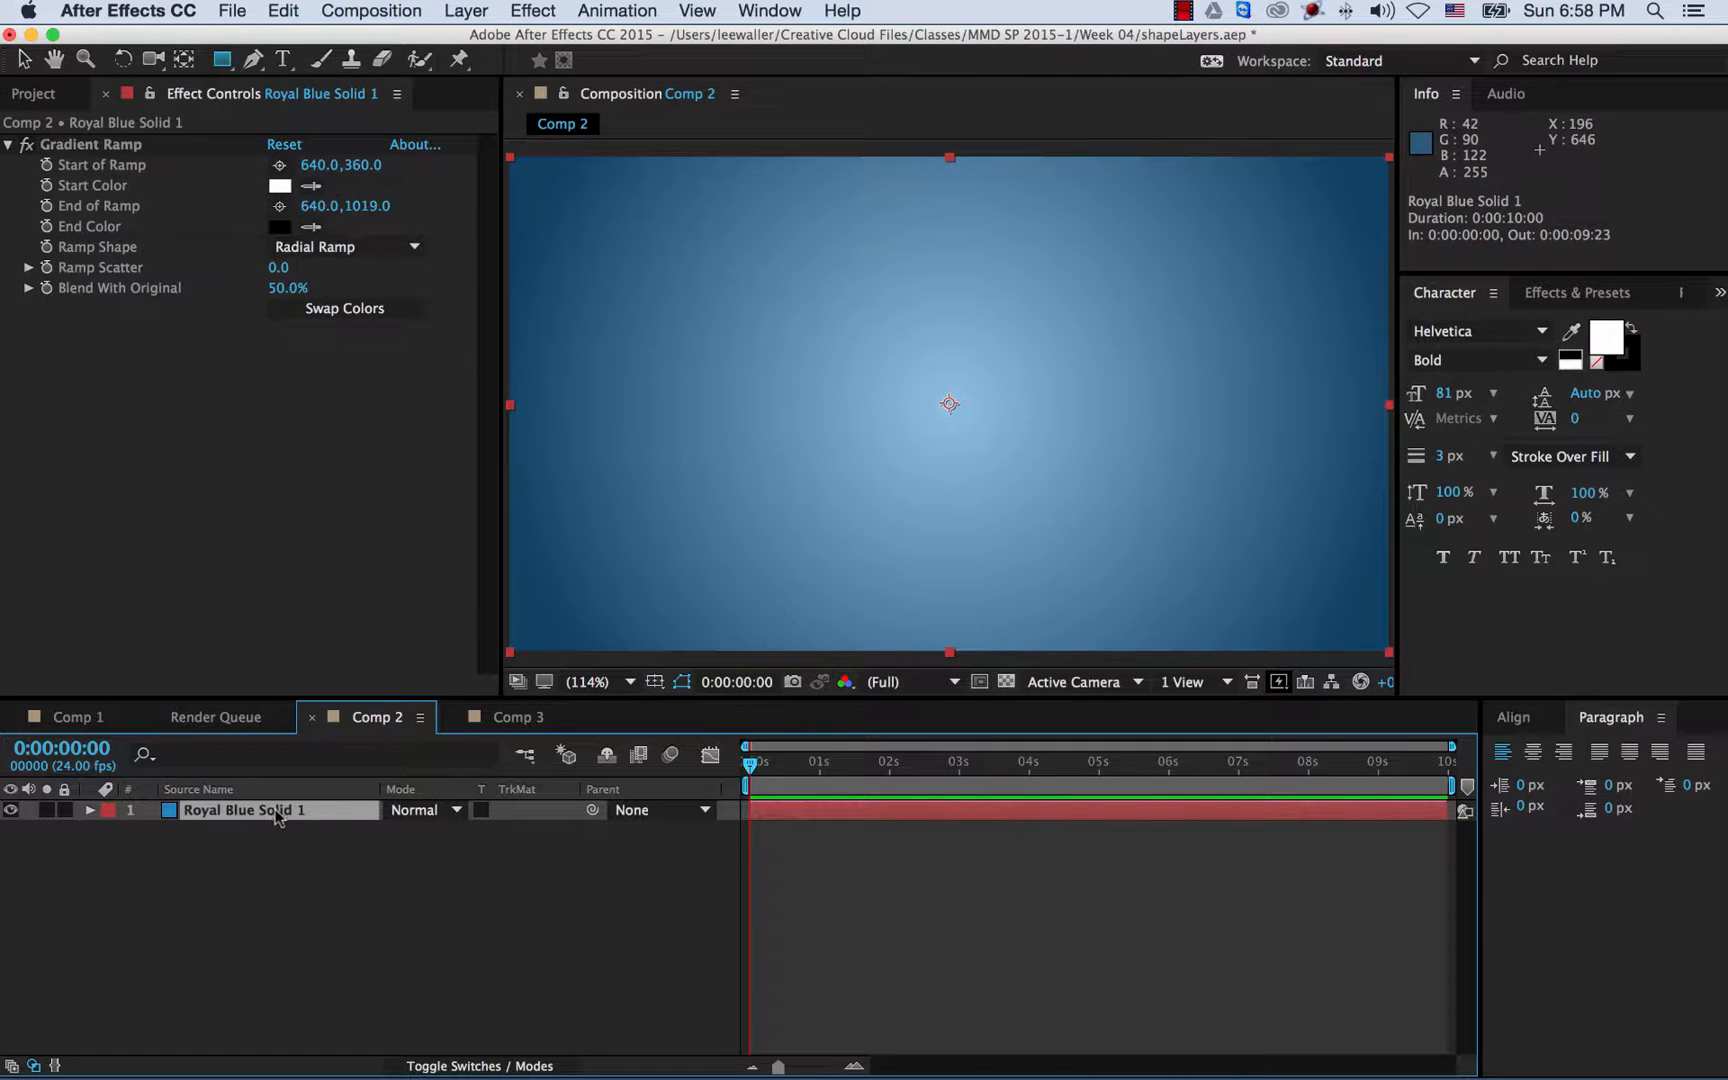
- Draw a circular Ellipse mask on the solid from the comp centre, sized to the frame height
left_click(222, 63)
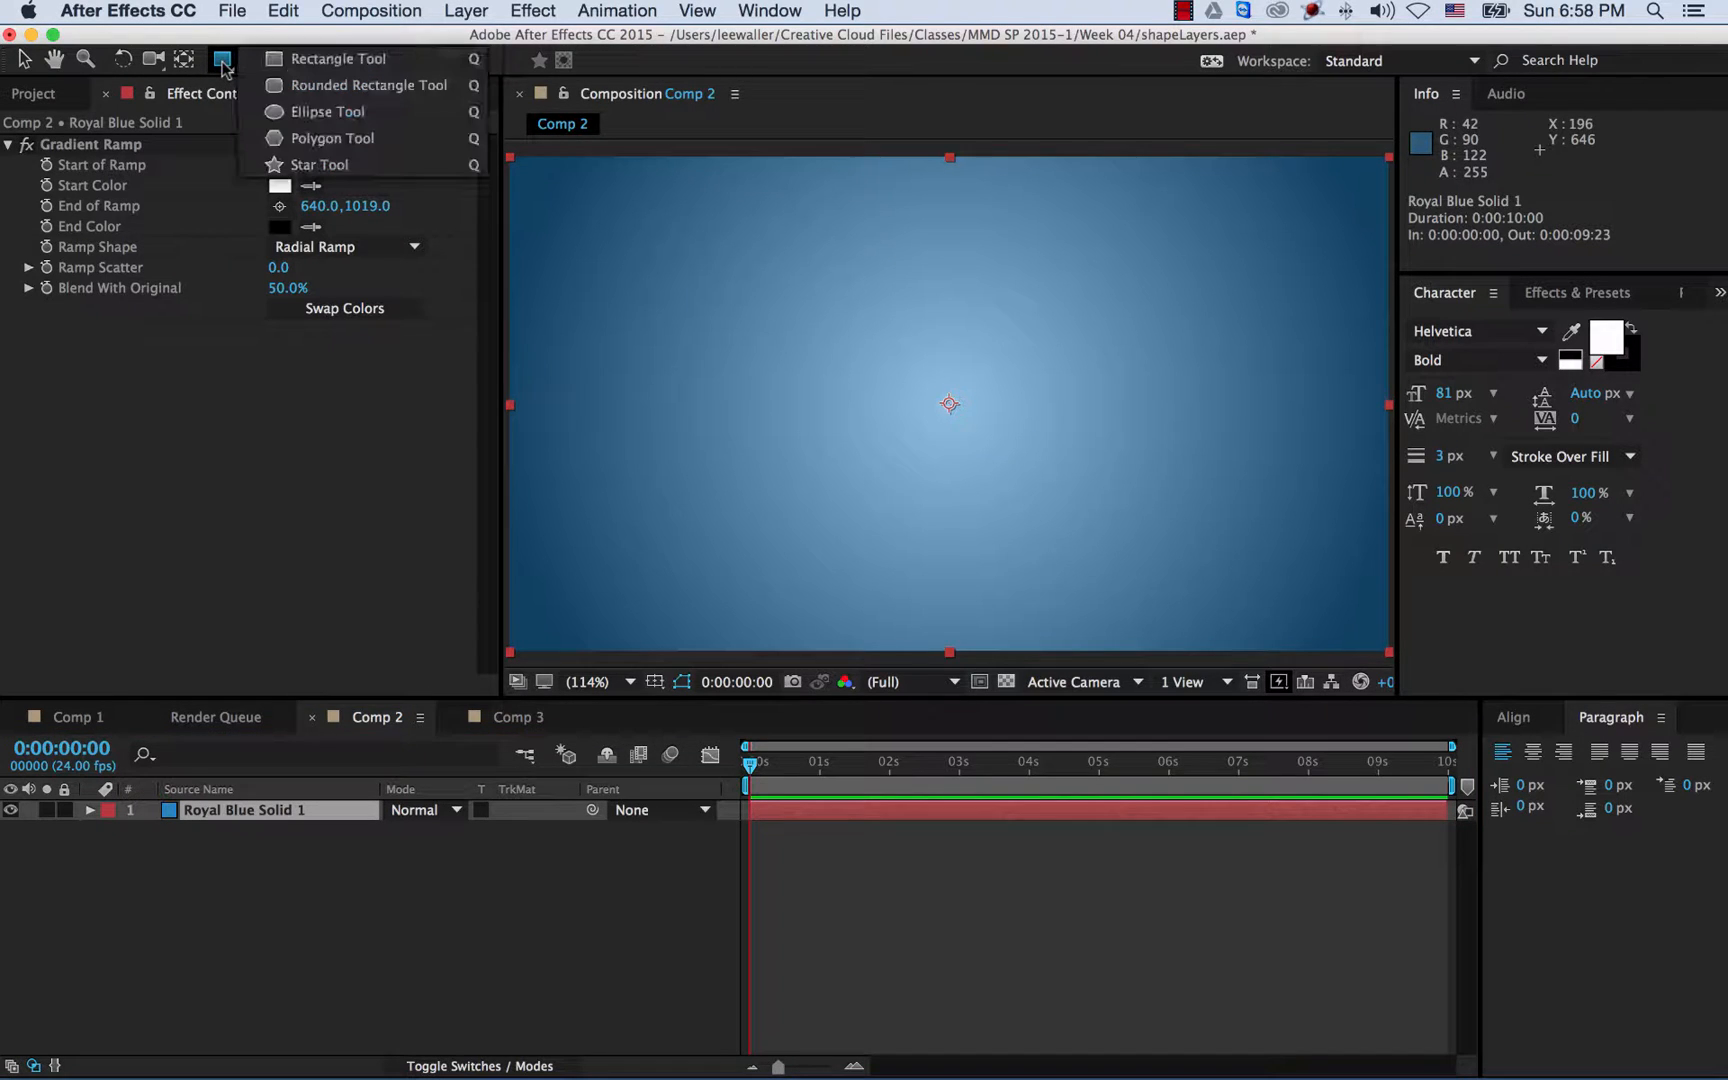
left_click(287, 112)
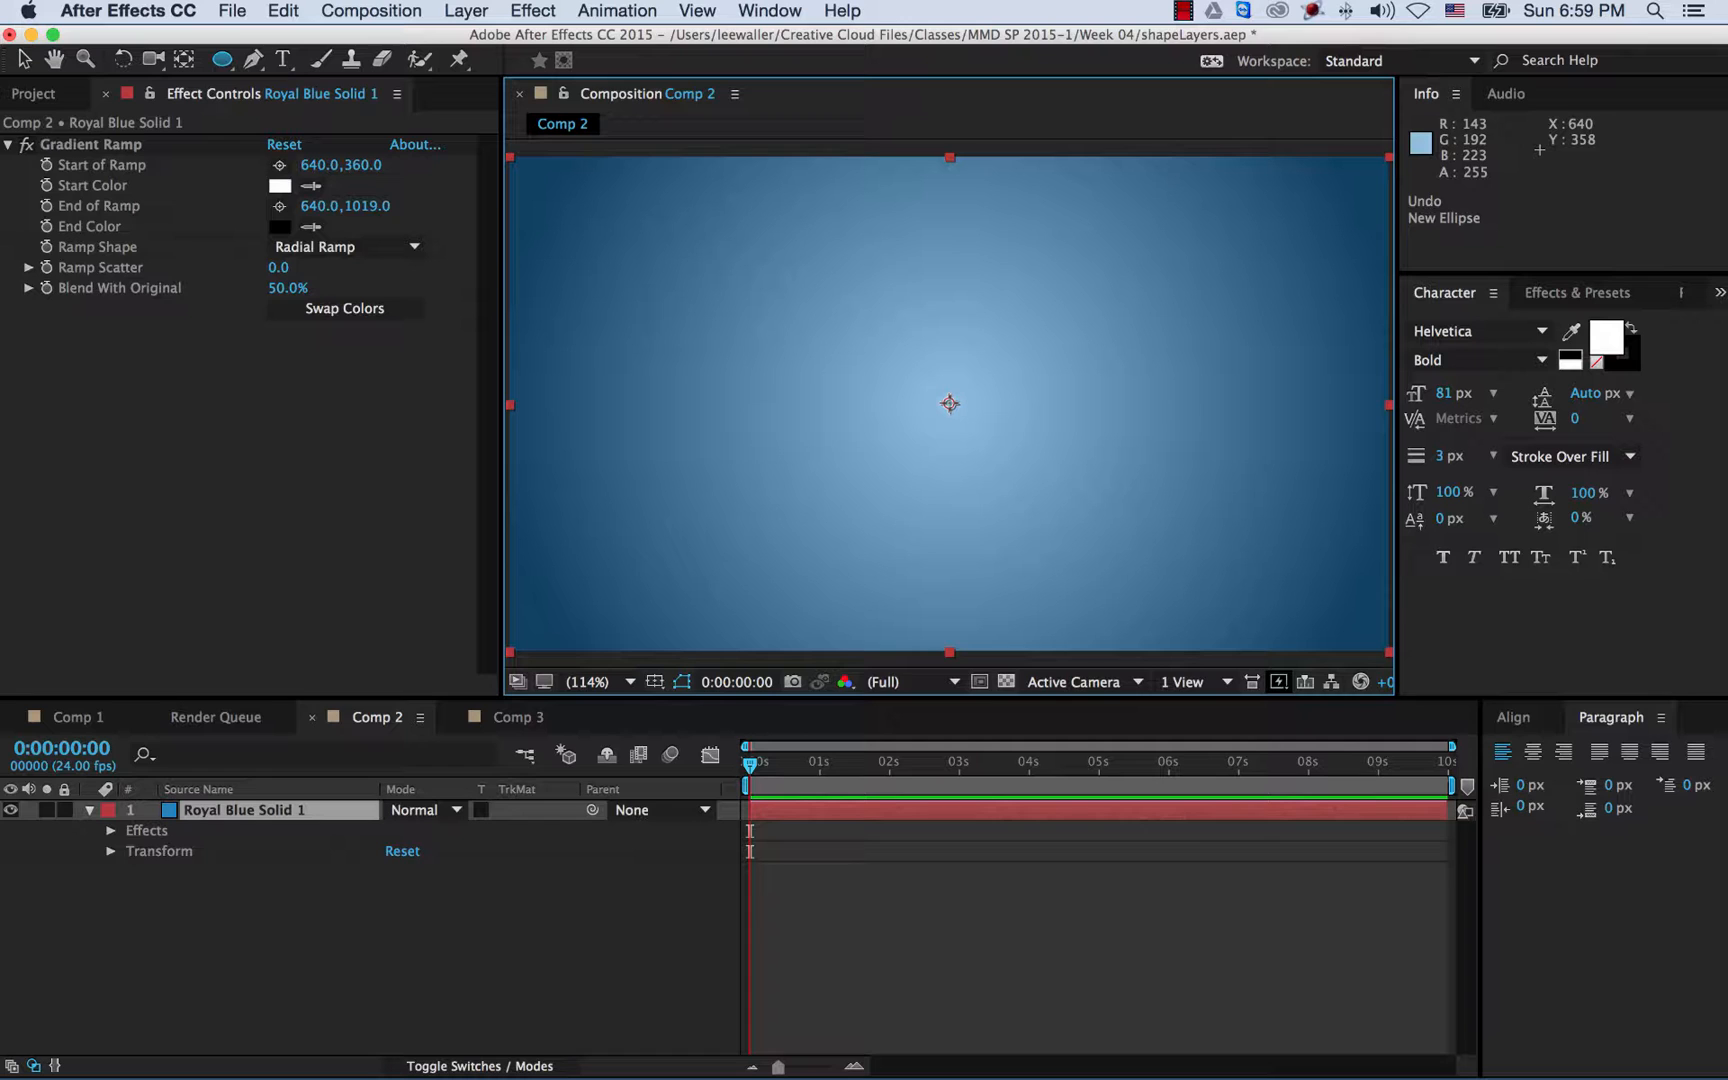
left_click_drag(950, 403, 1193, 573)
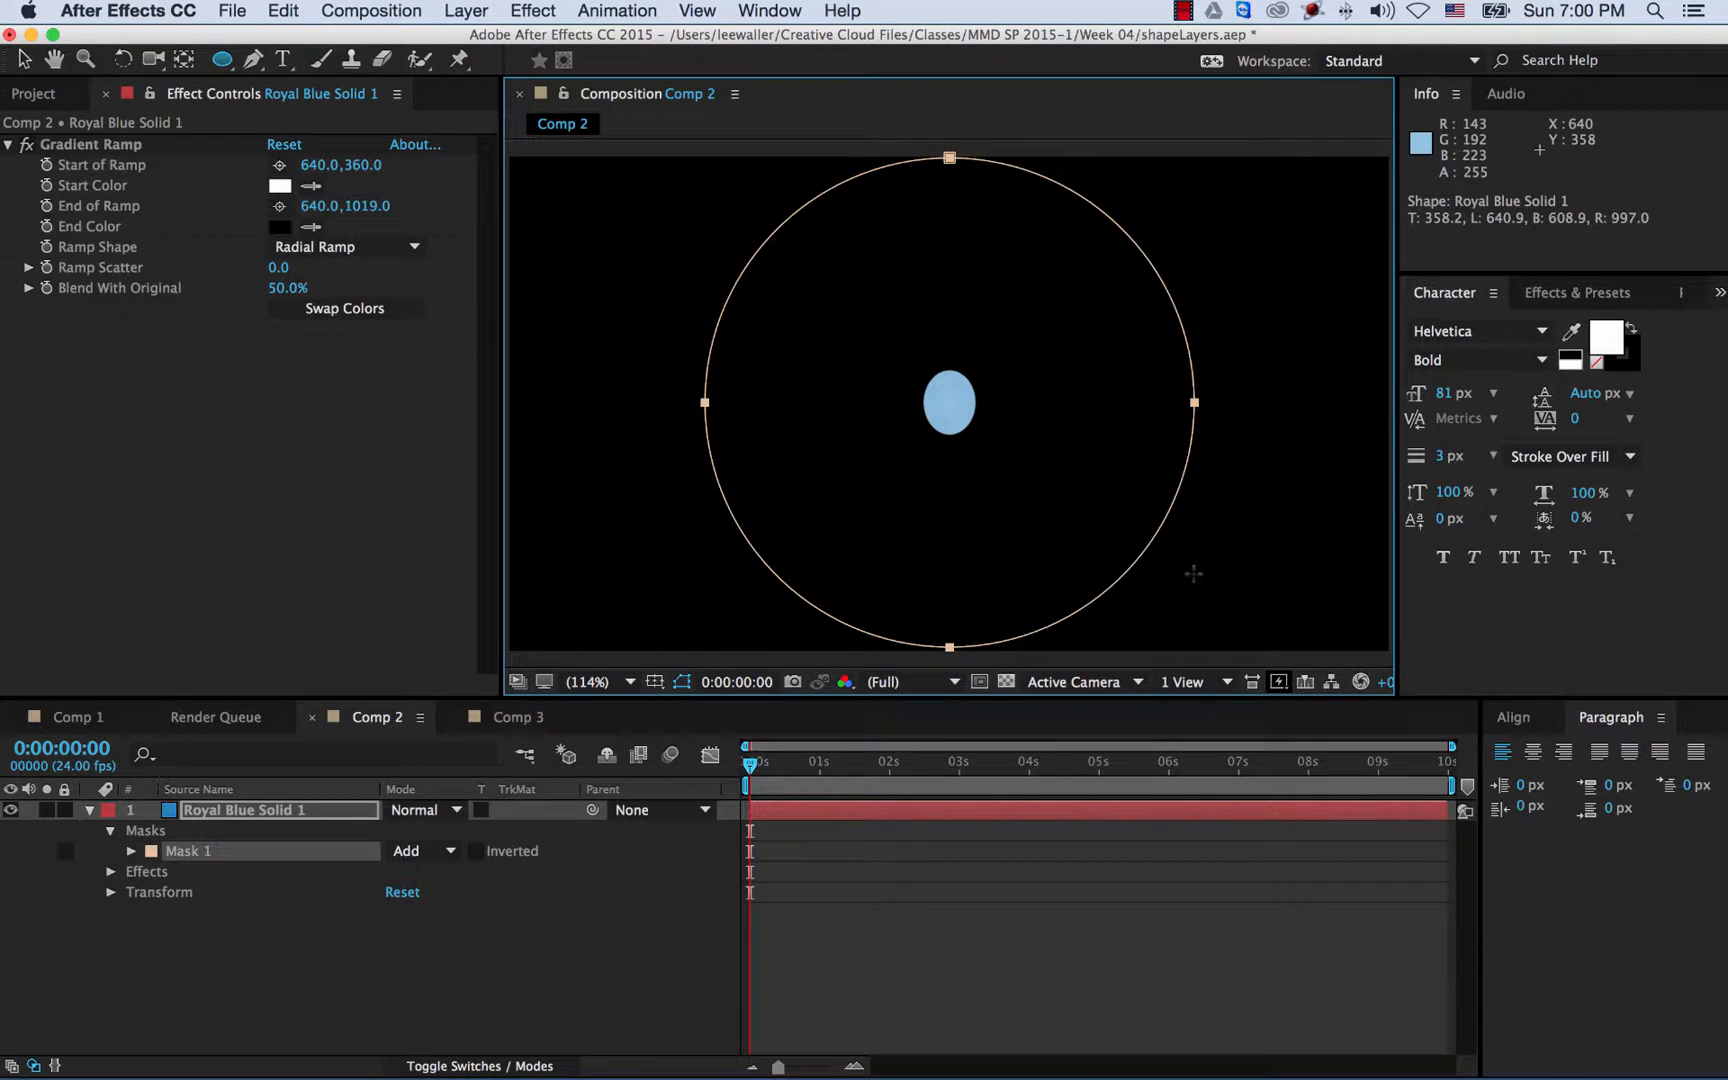
left_click_drag(1193, 573, 1197, 580)
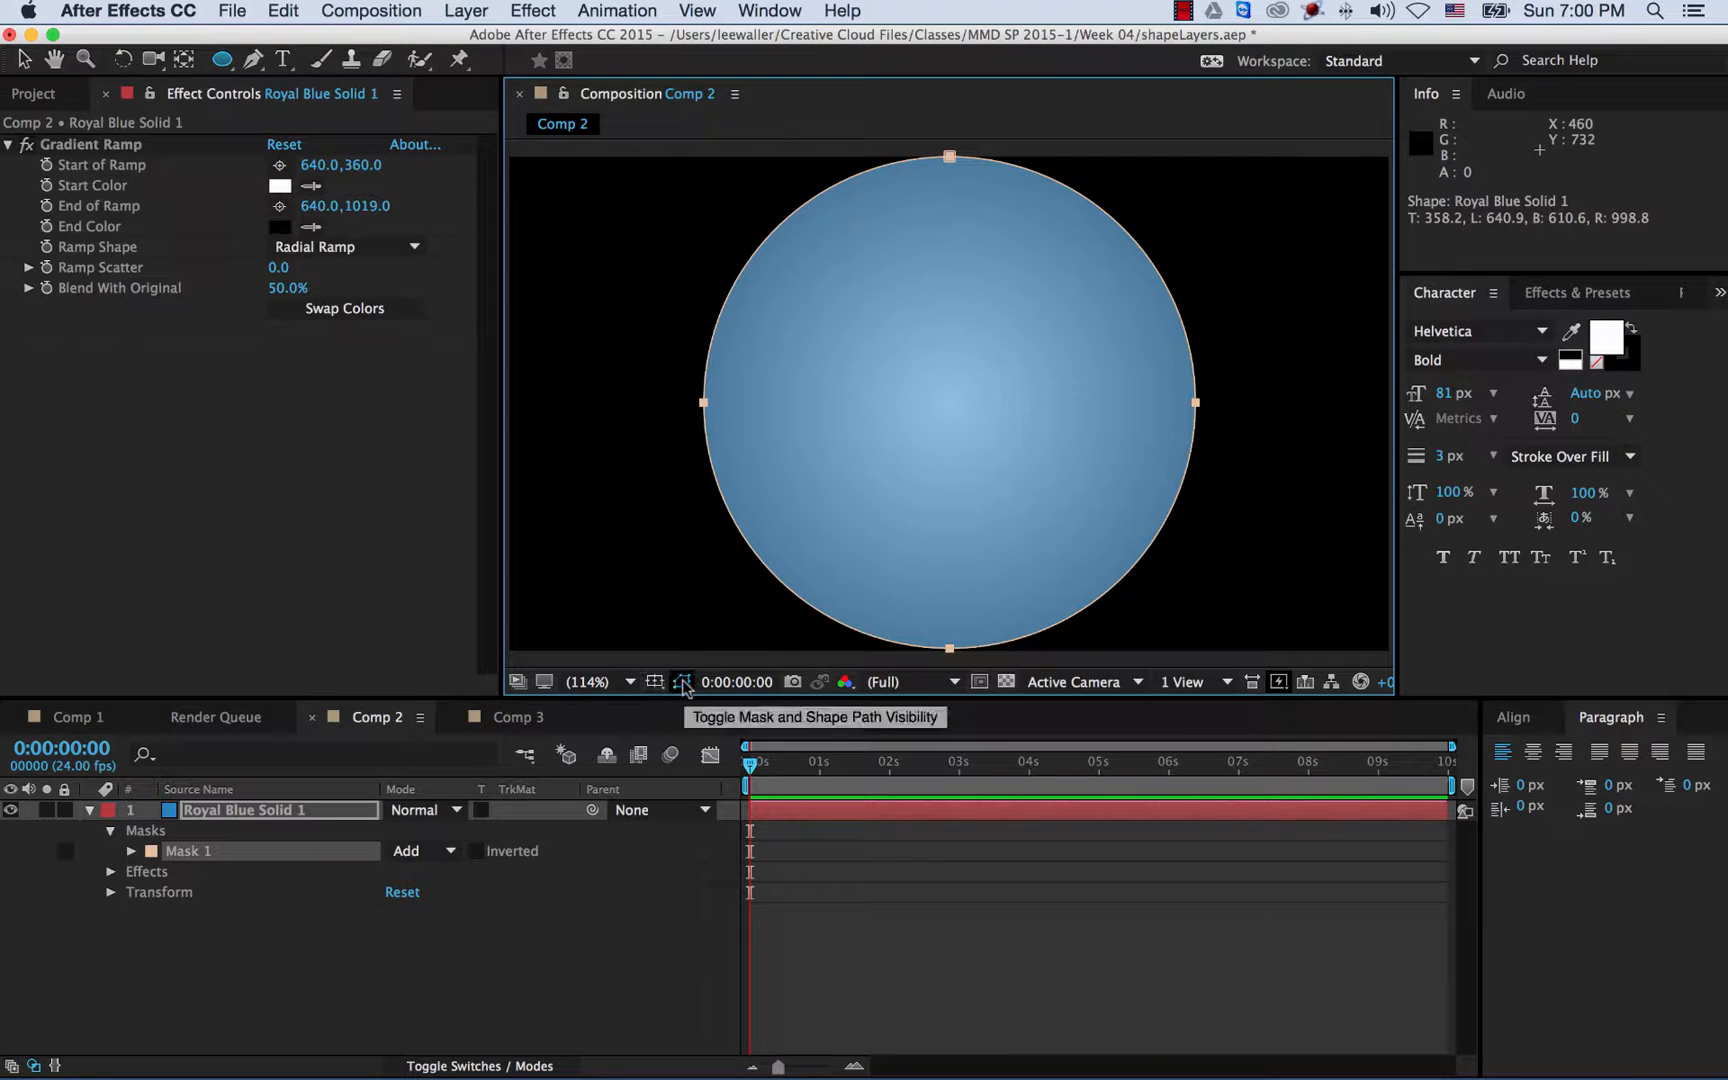
- Toggle the transparency grid on and off, then select Royal Blue Solid 1
left_click(1004, 683)
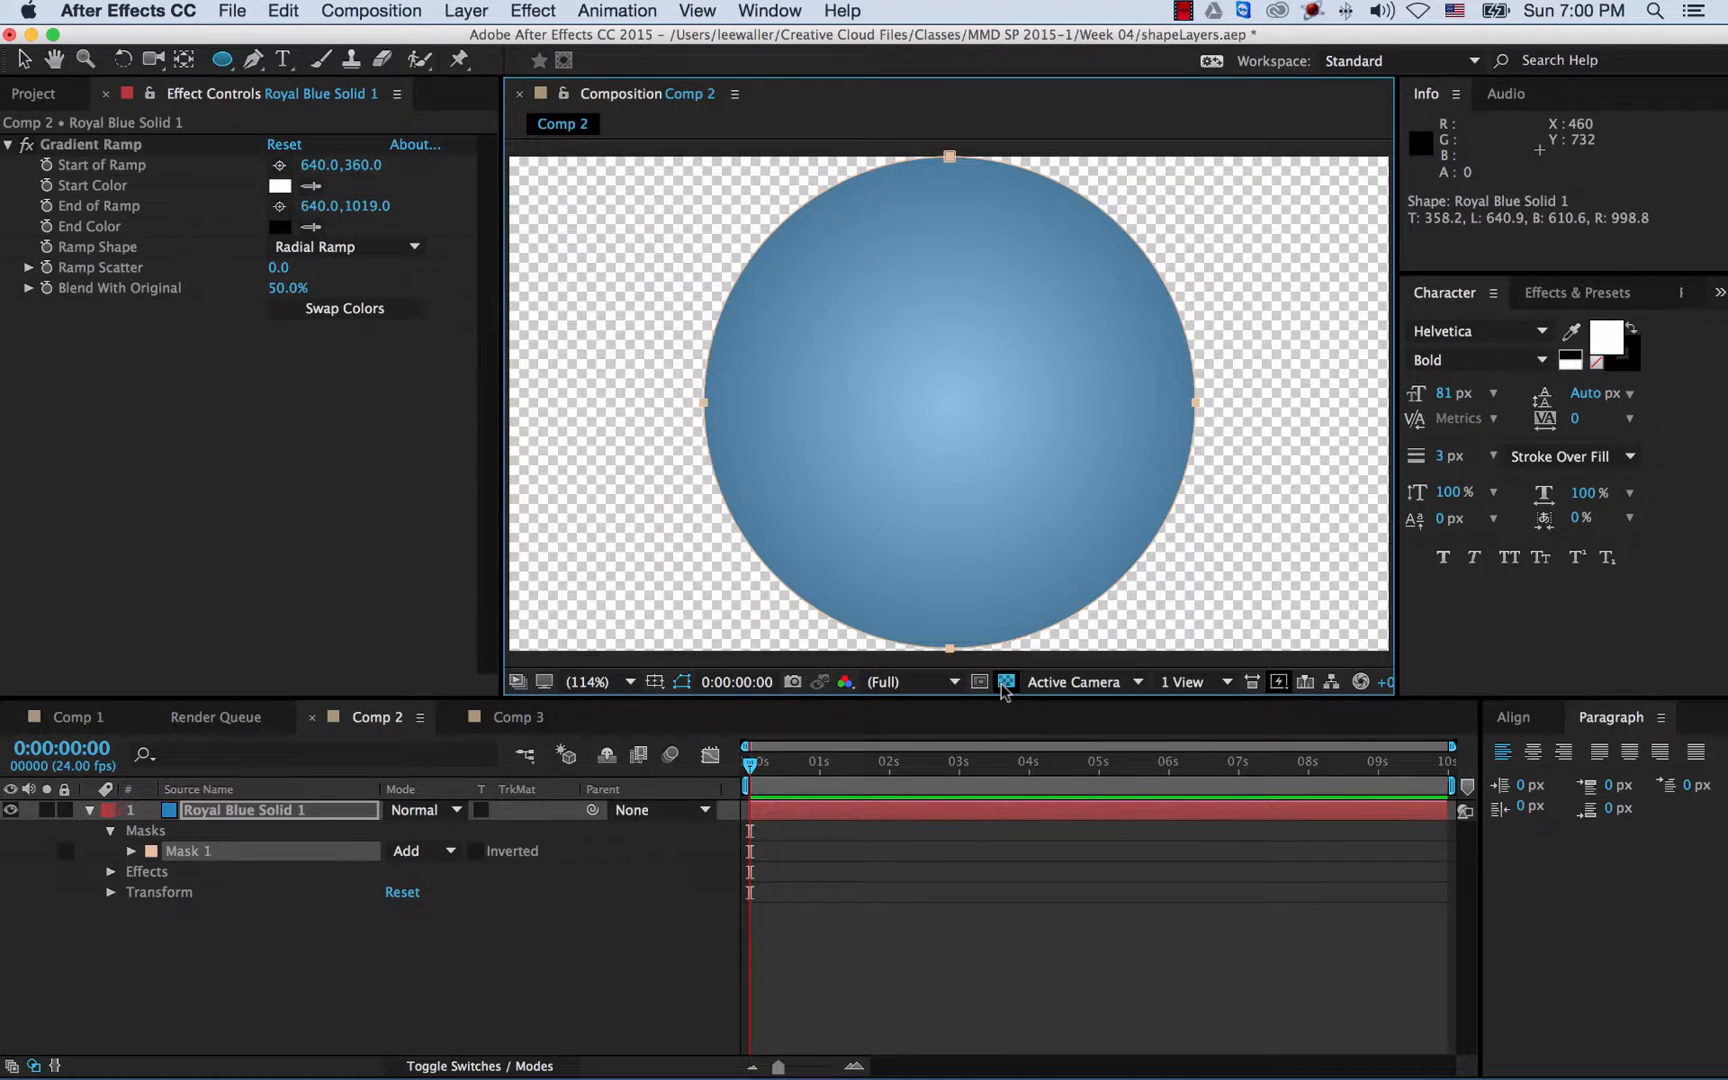
left_click(1004, 683)
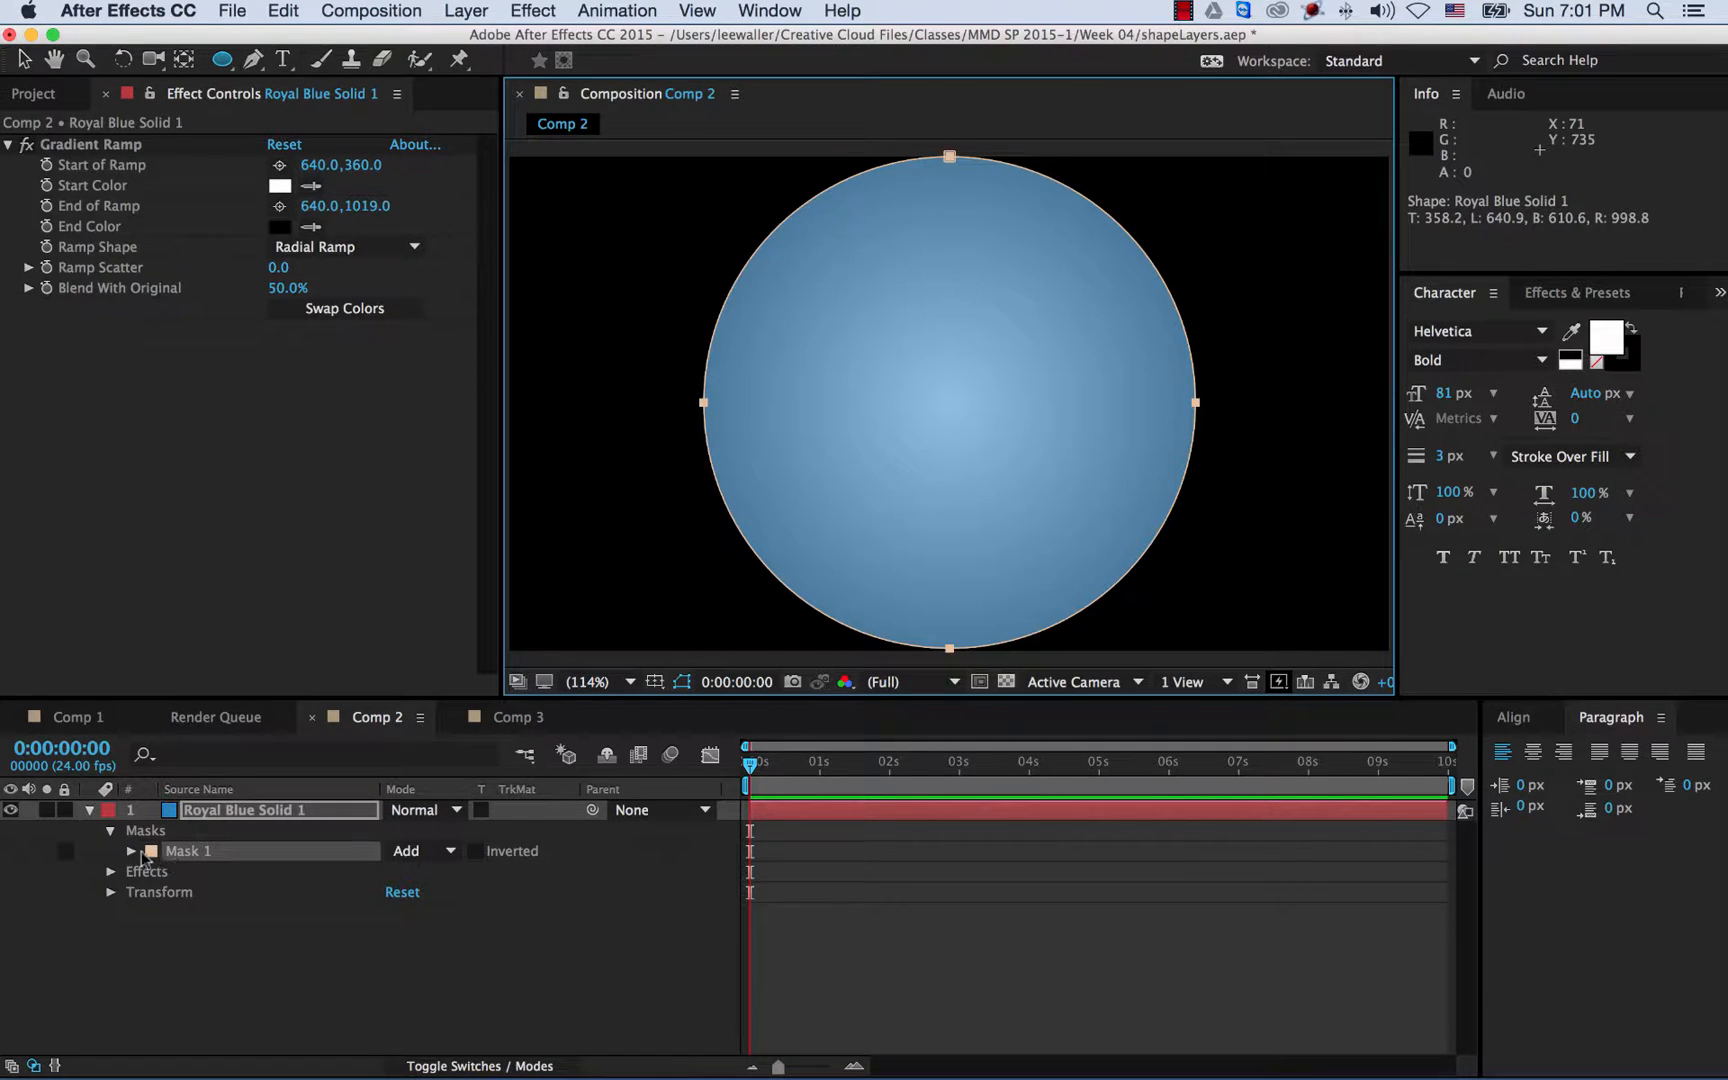
left_click(216, 810)
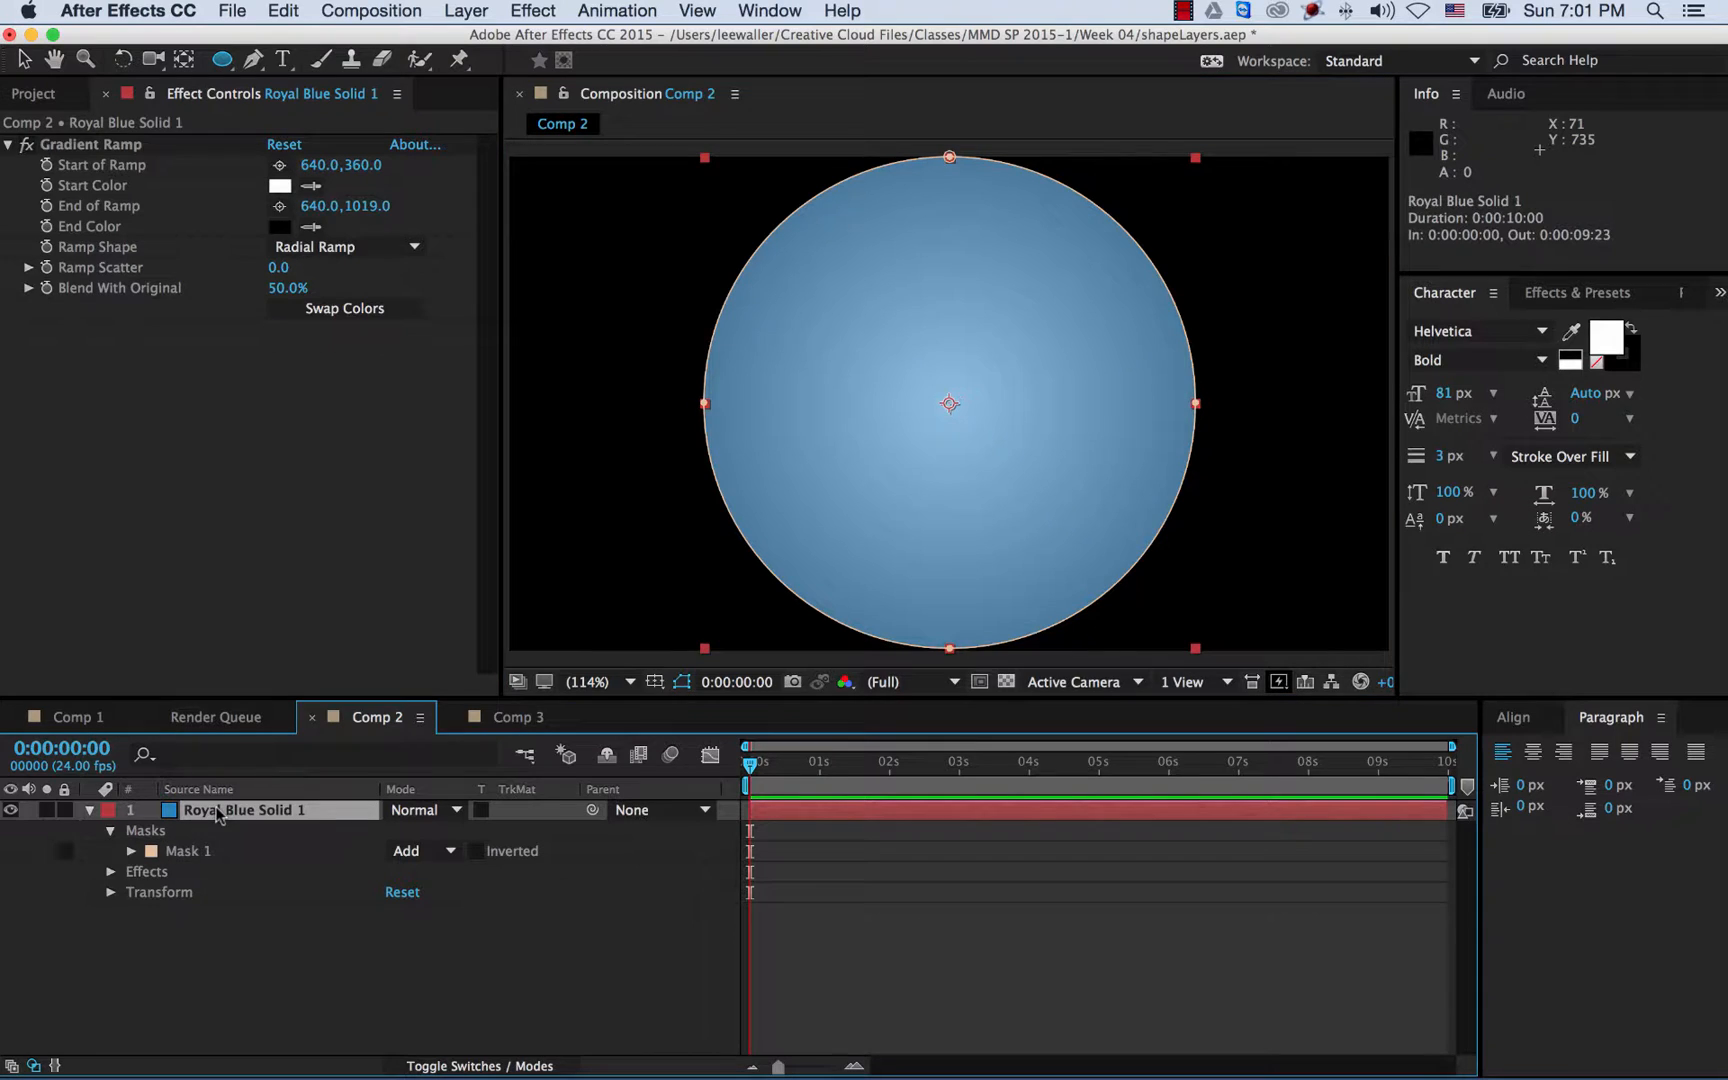
- Inspect Mask 1's shape bounds (Top 0.3, Left 282.963, Right 998.8, Bottom 716.1) without changes
left_click(131, 852)
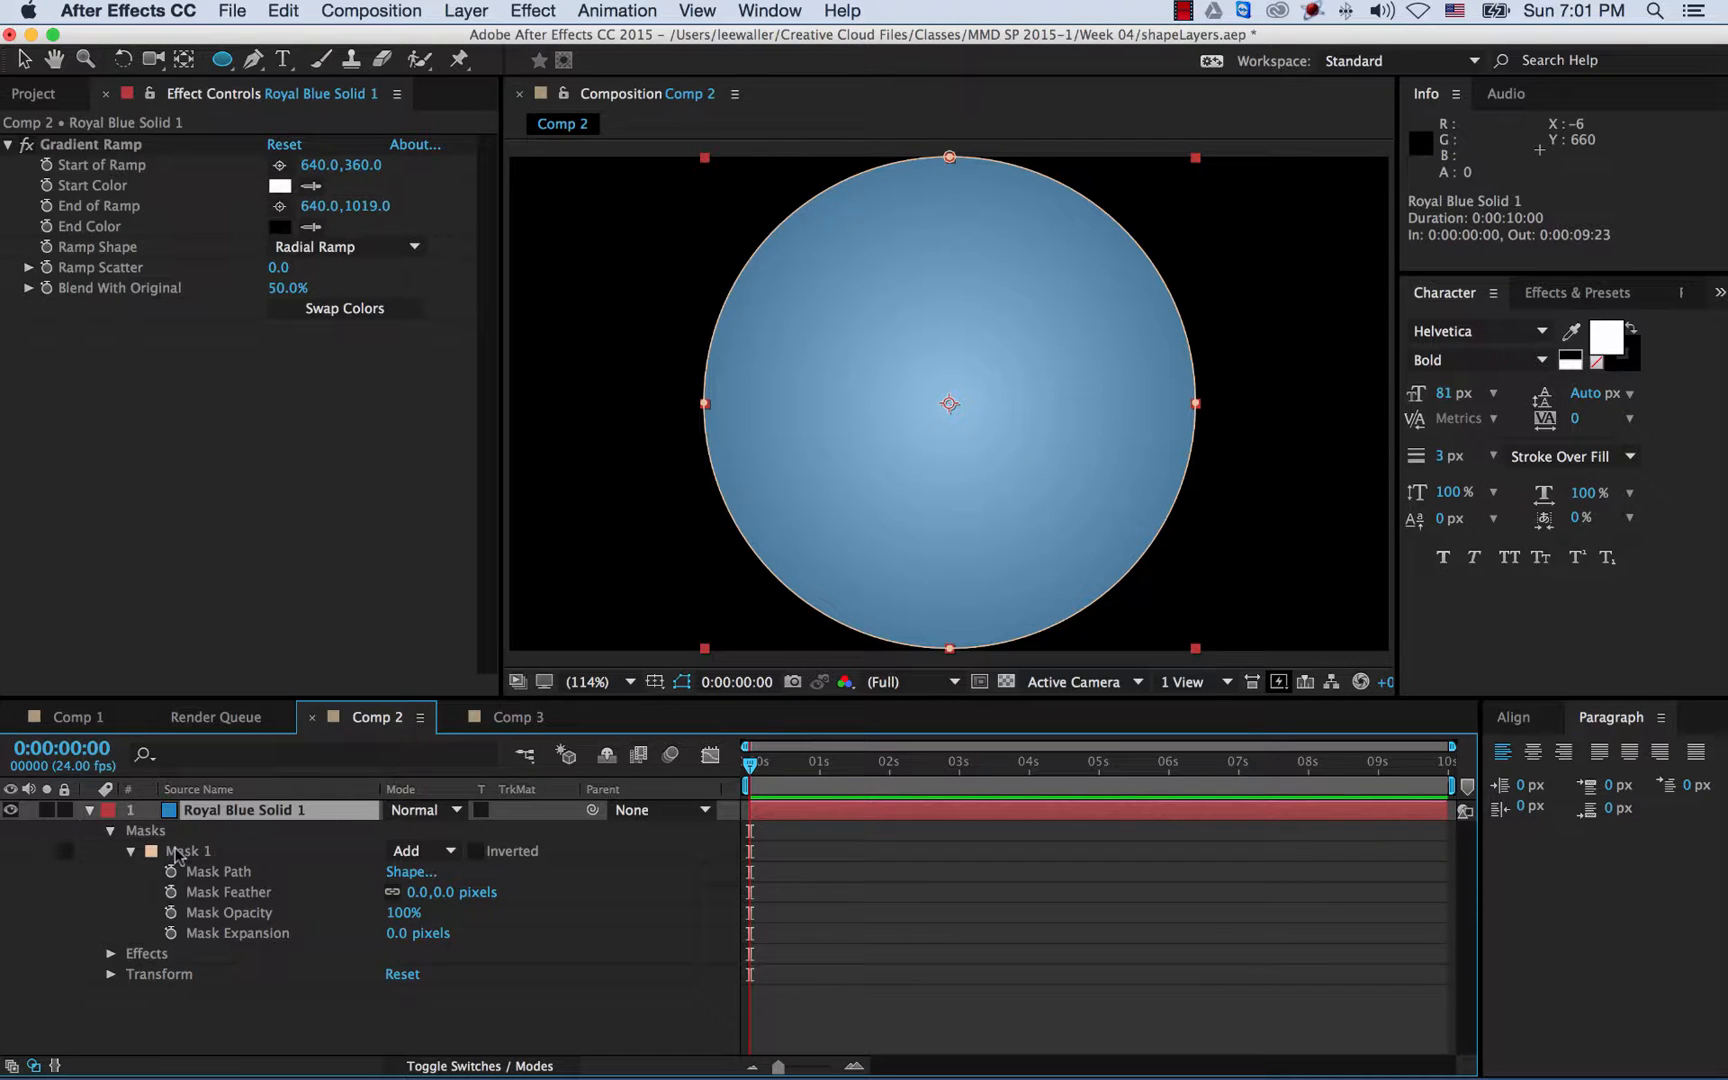
left_click(408, 872)
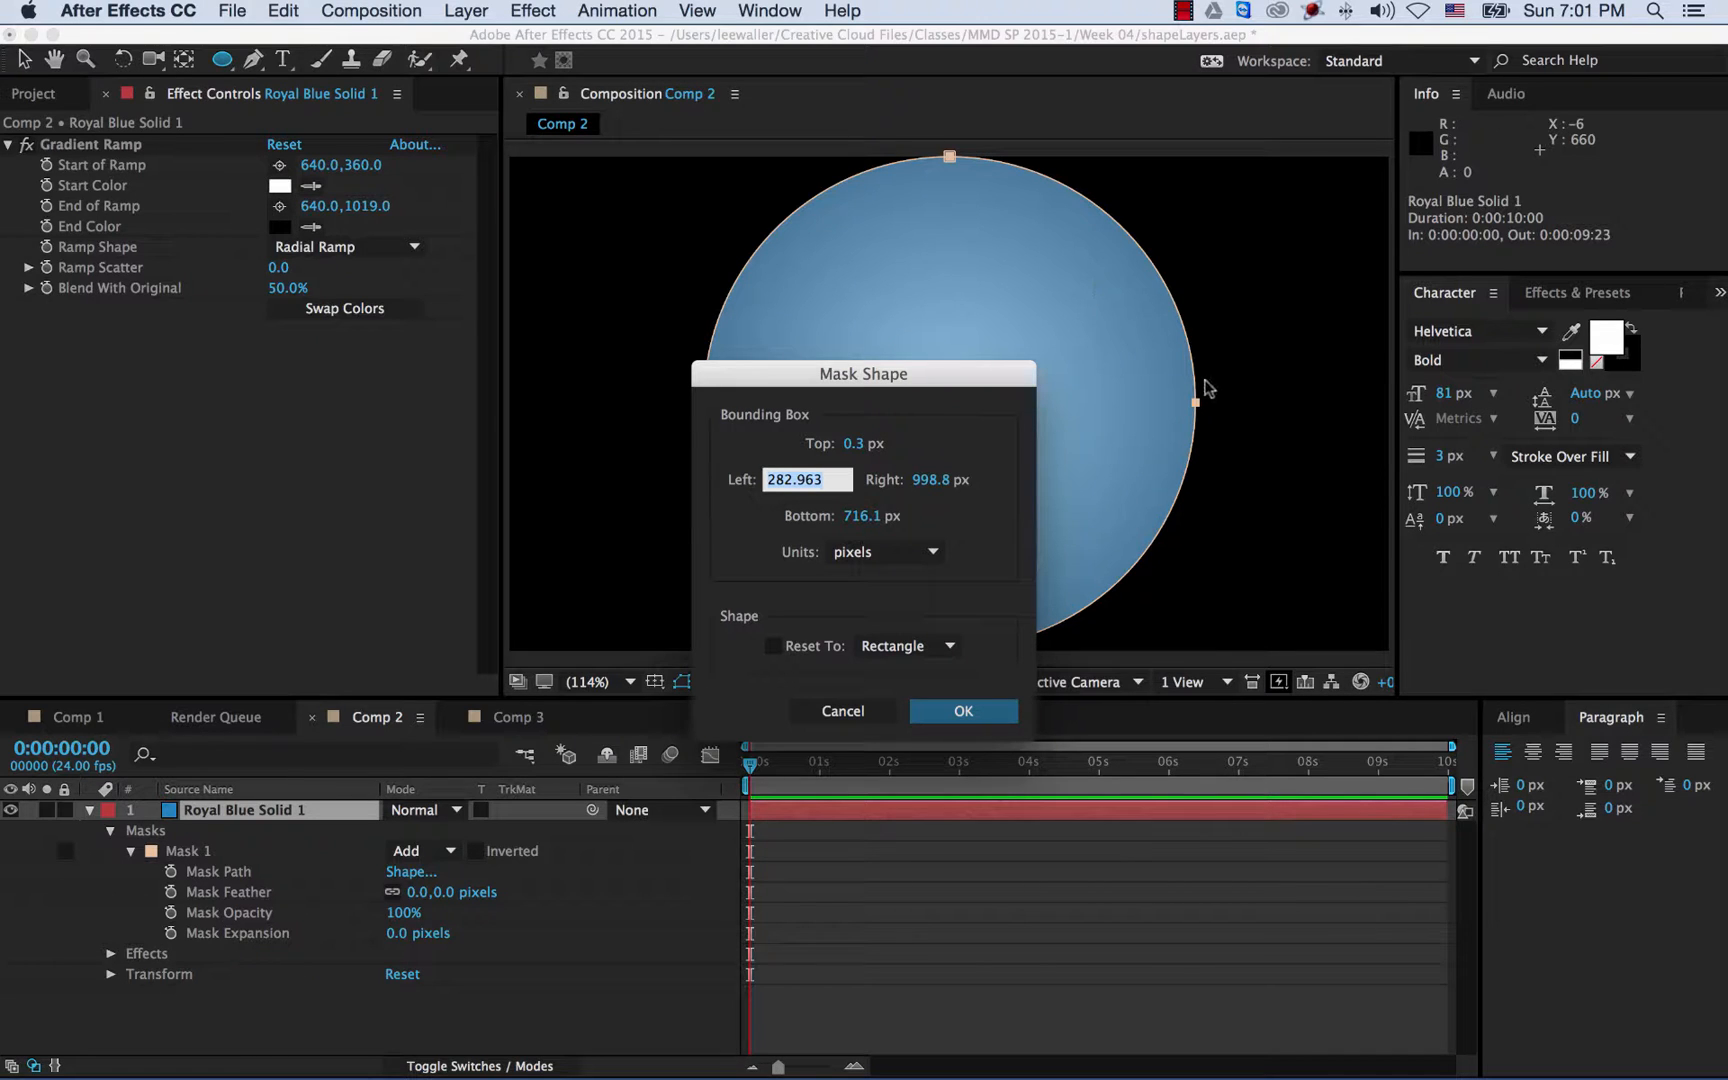
left_click_drag(893, 404, 528, 406)
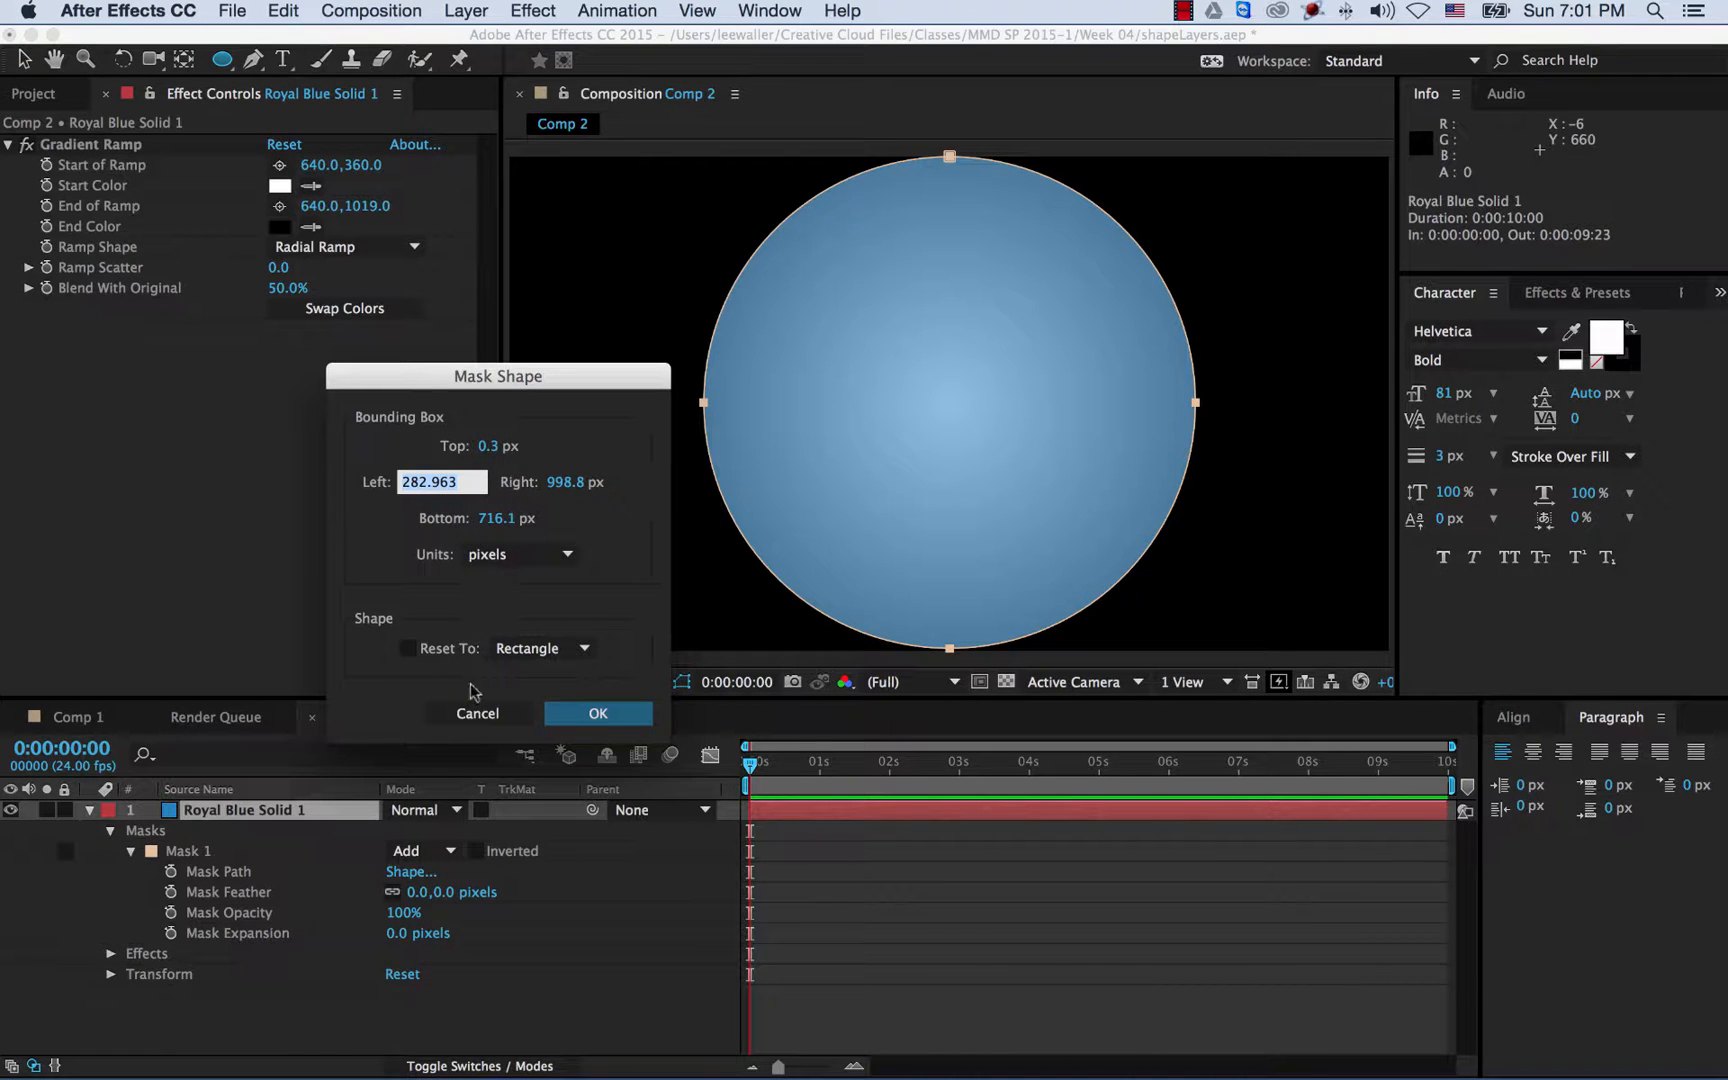
left_click(549, 712)
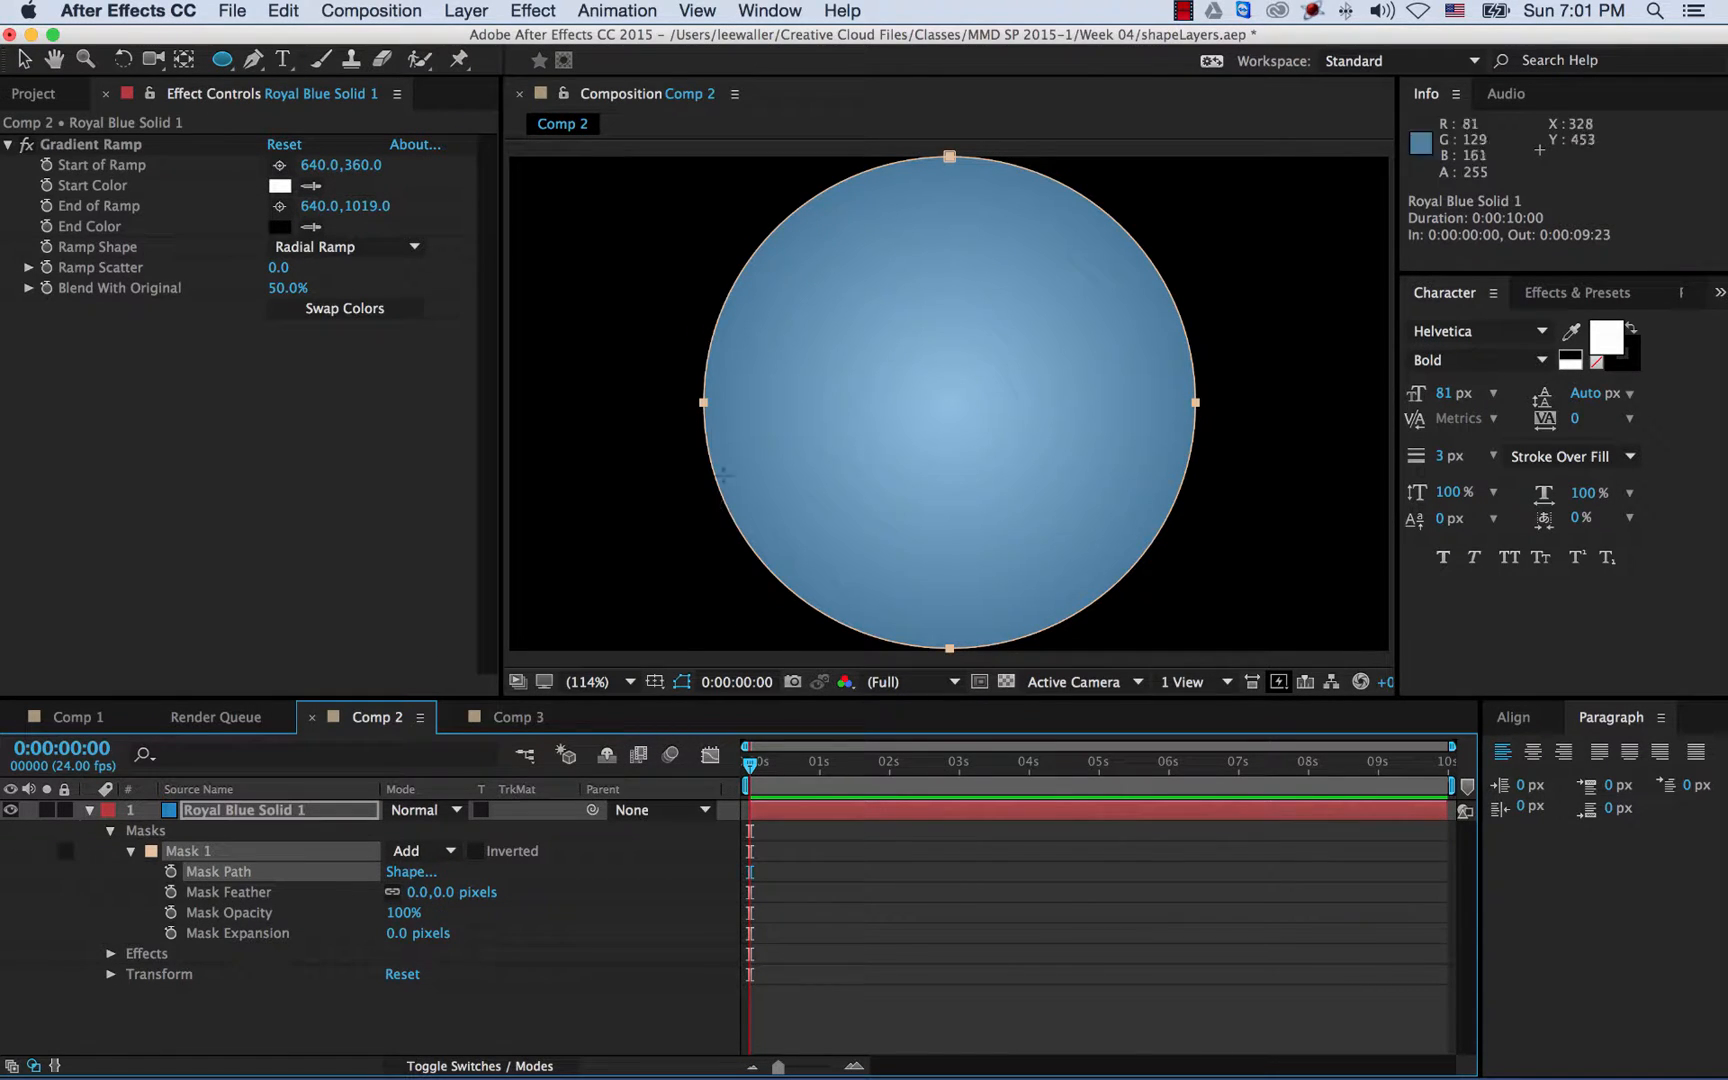
left_click_drag(450, 893, 585, 892)
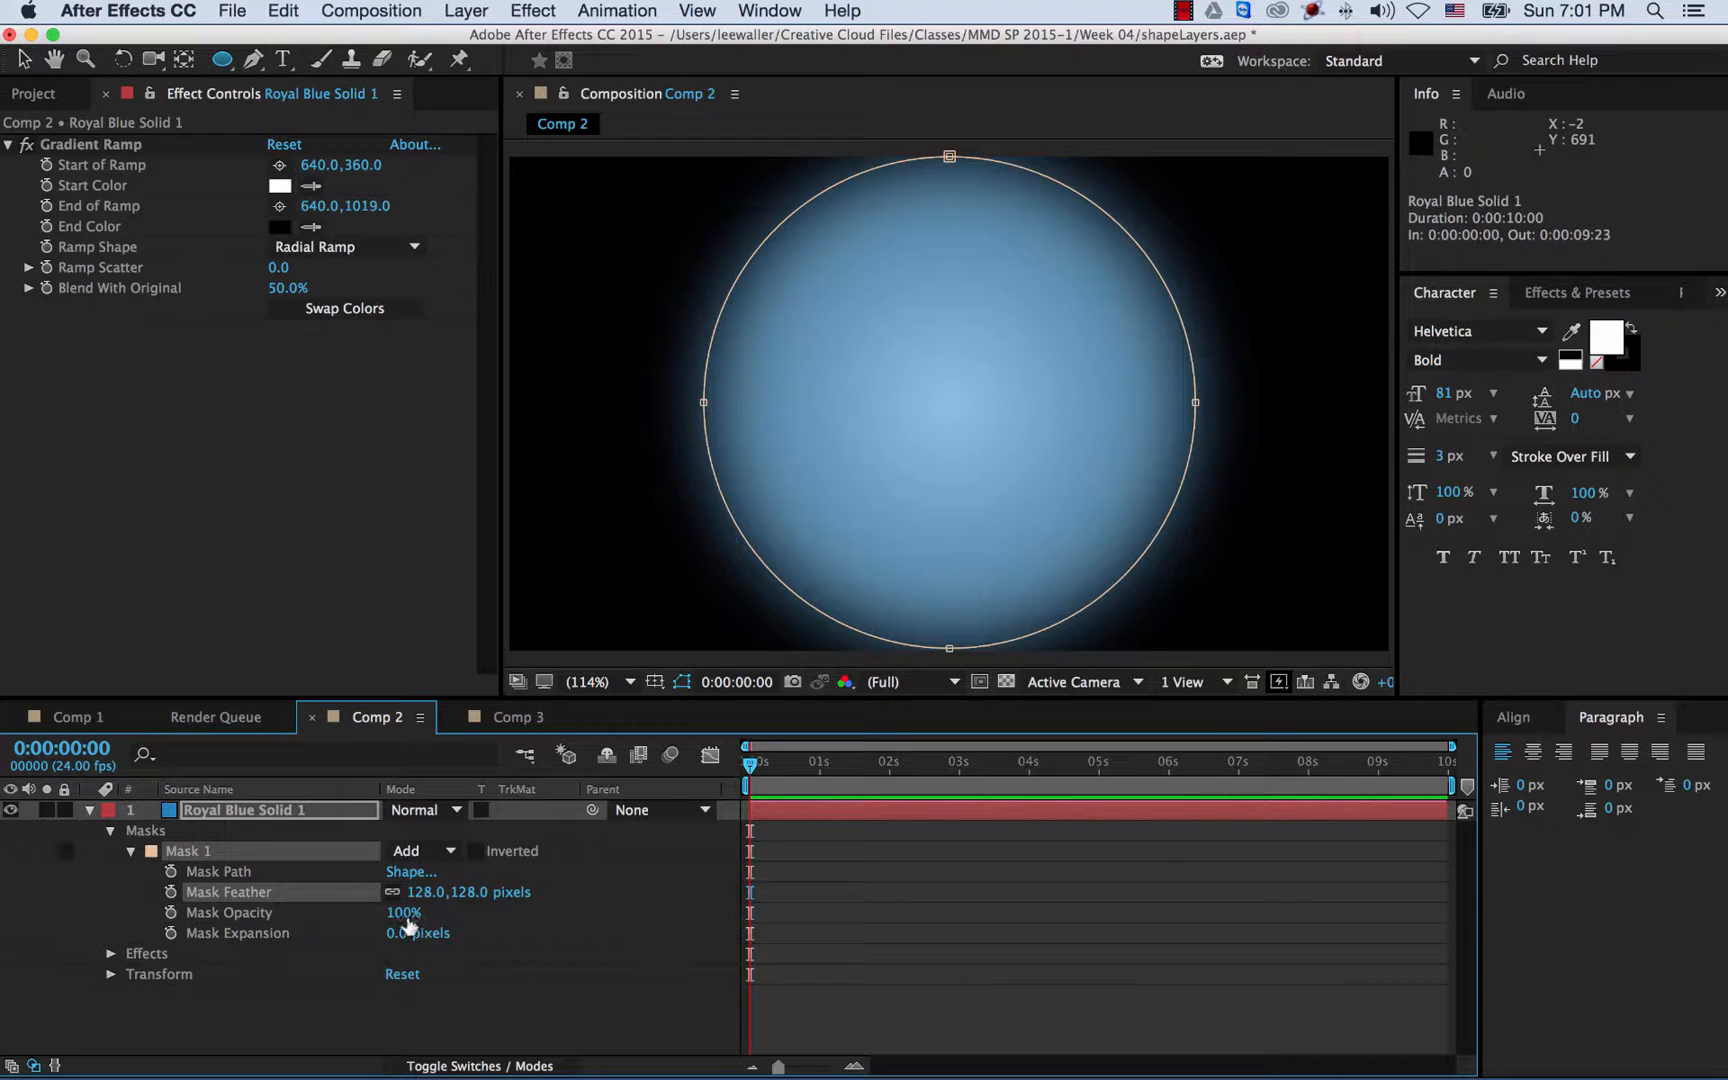
left_click_drag(406, 920, 480, 906)
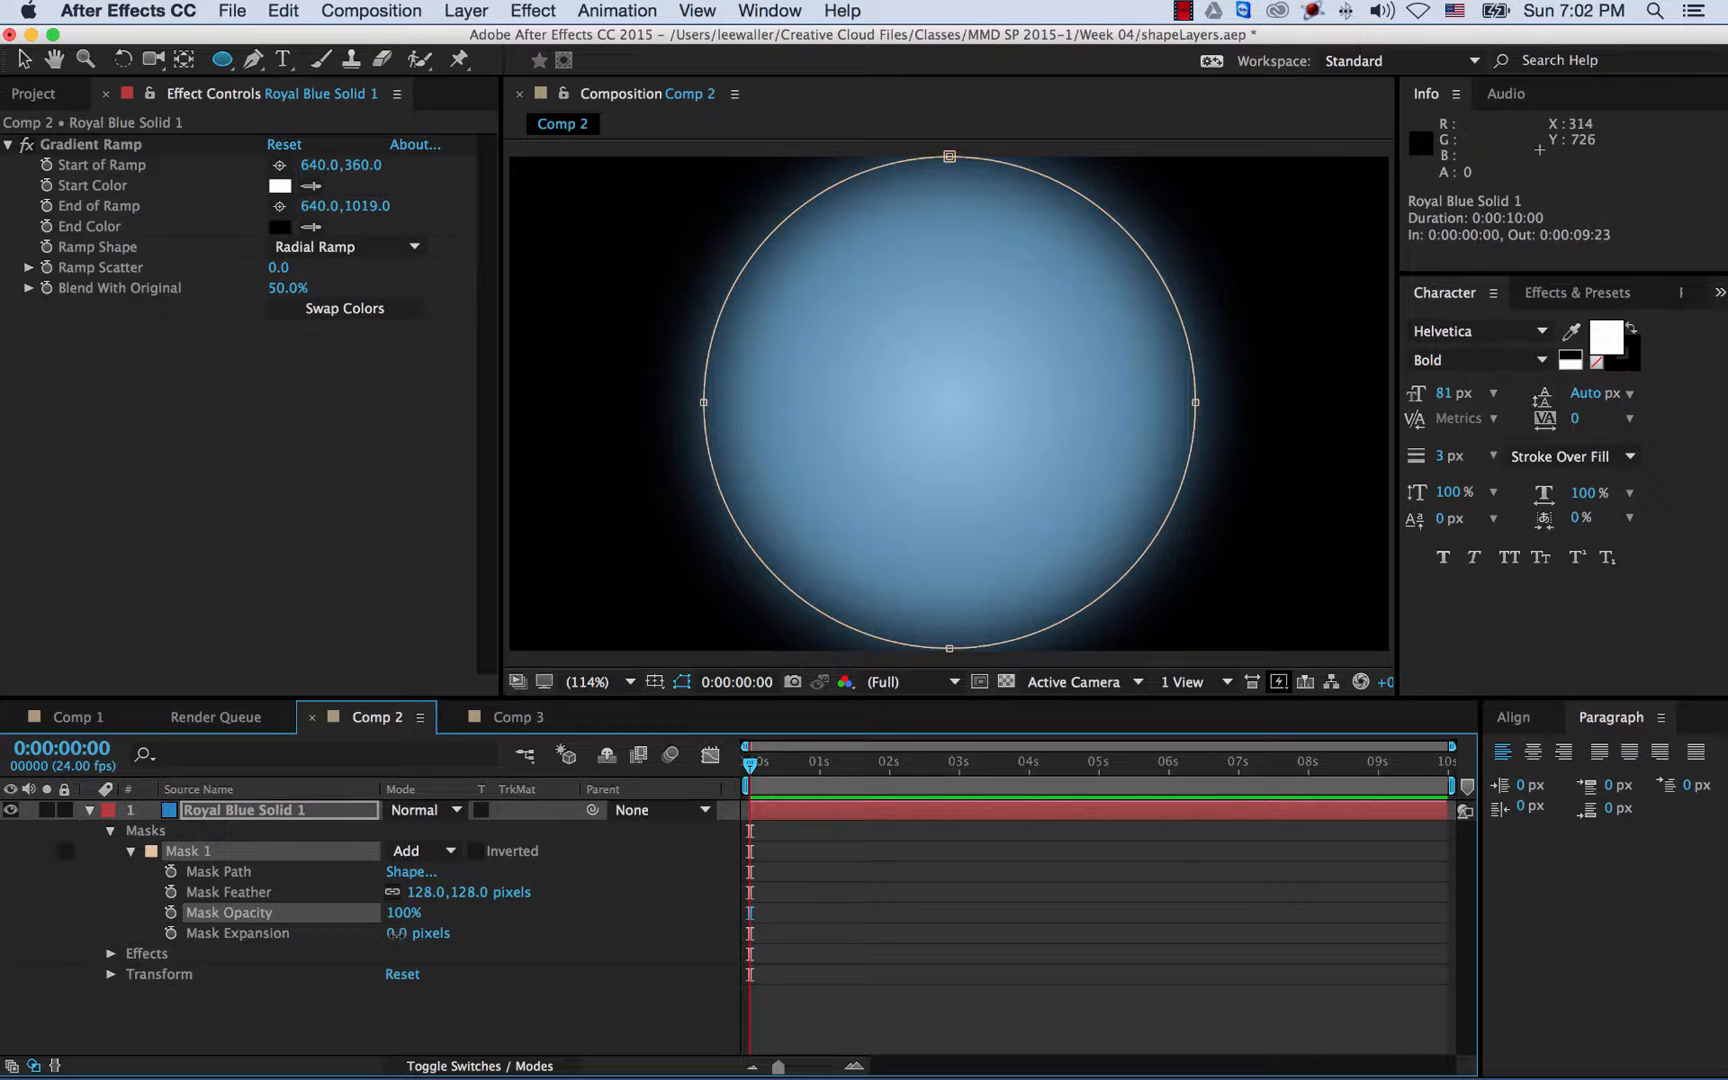
left_click_drag(396, 933, 352, 927)
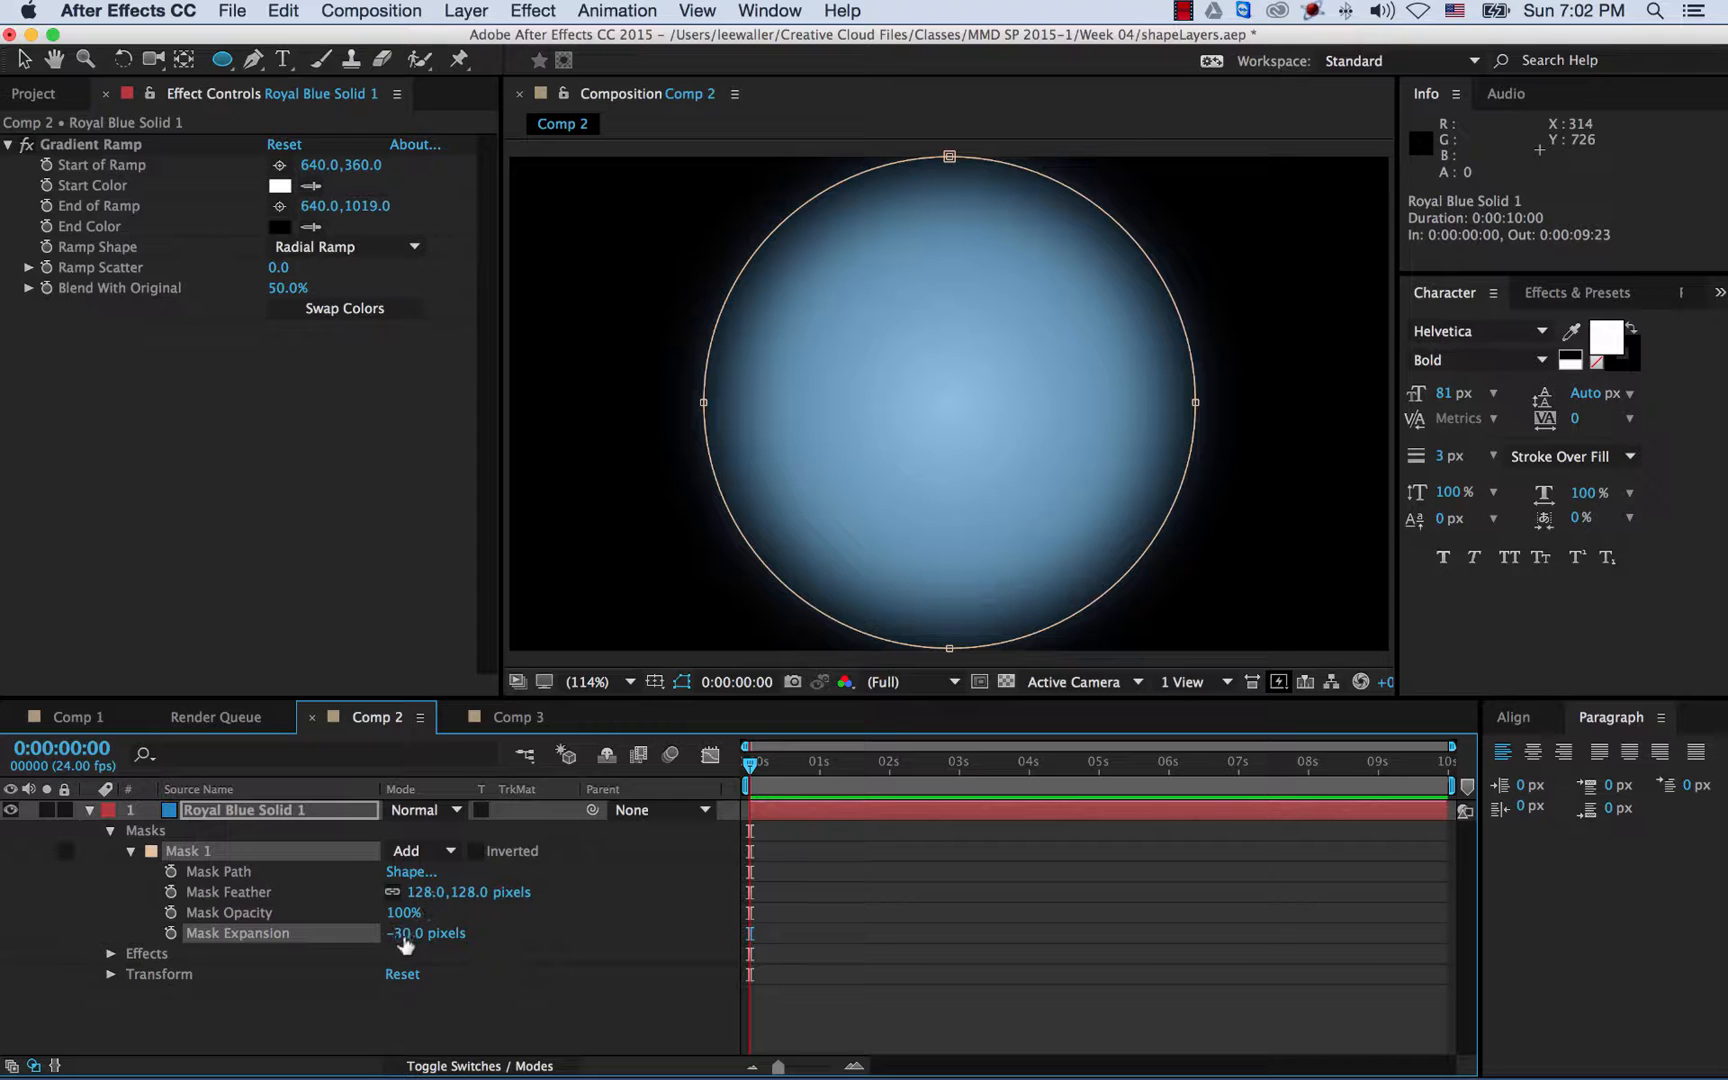
type("0")
left_click(420, 892)
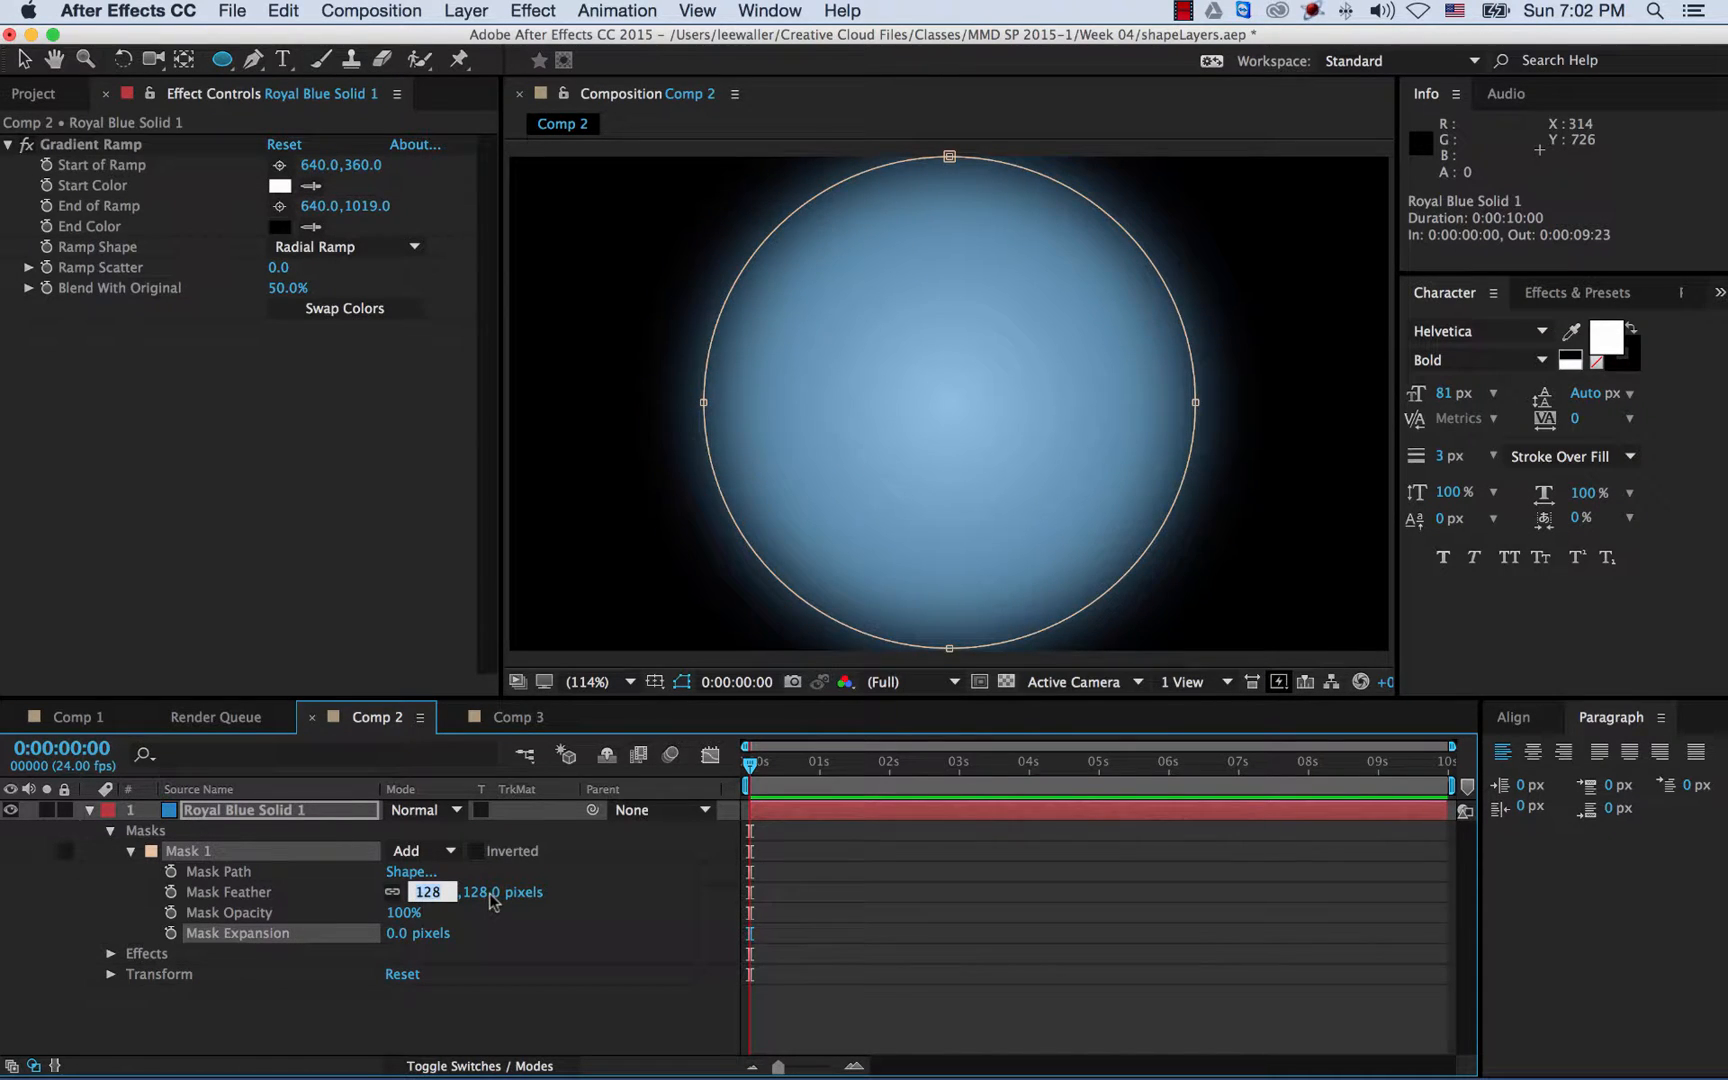
type("0")
key("Tab")
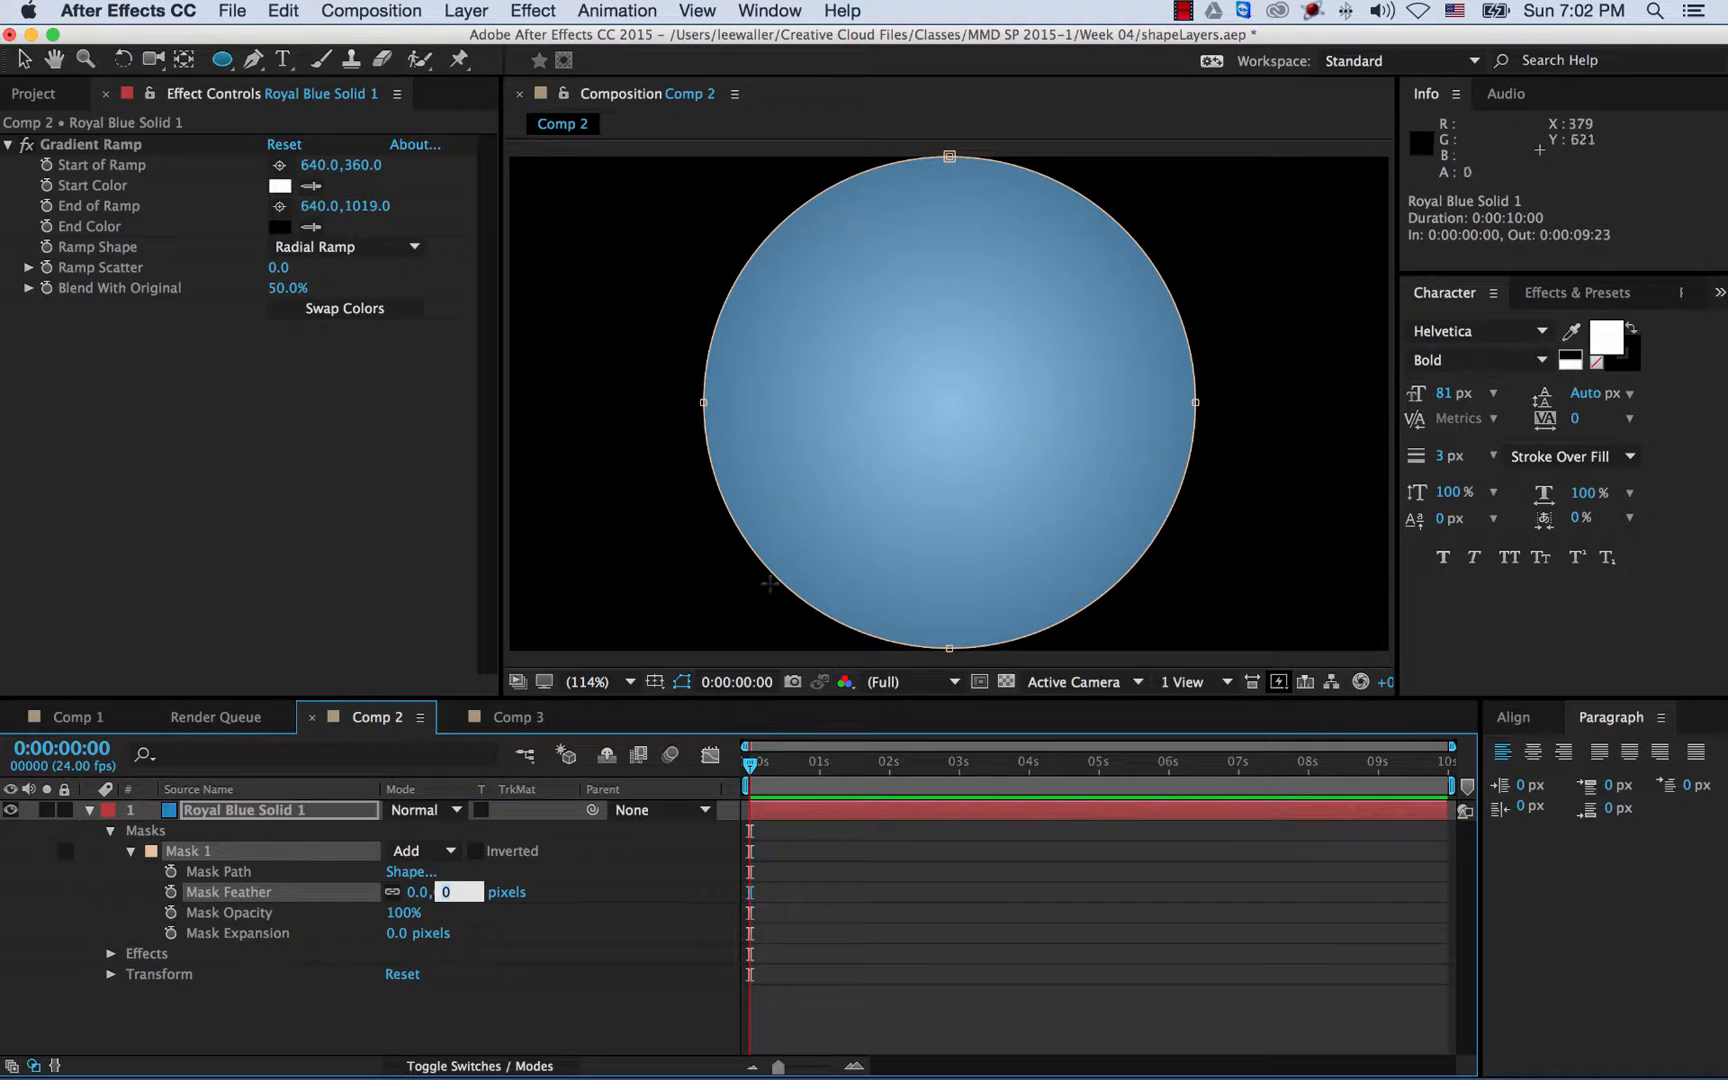
left_click(405, 960)
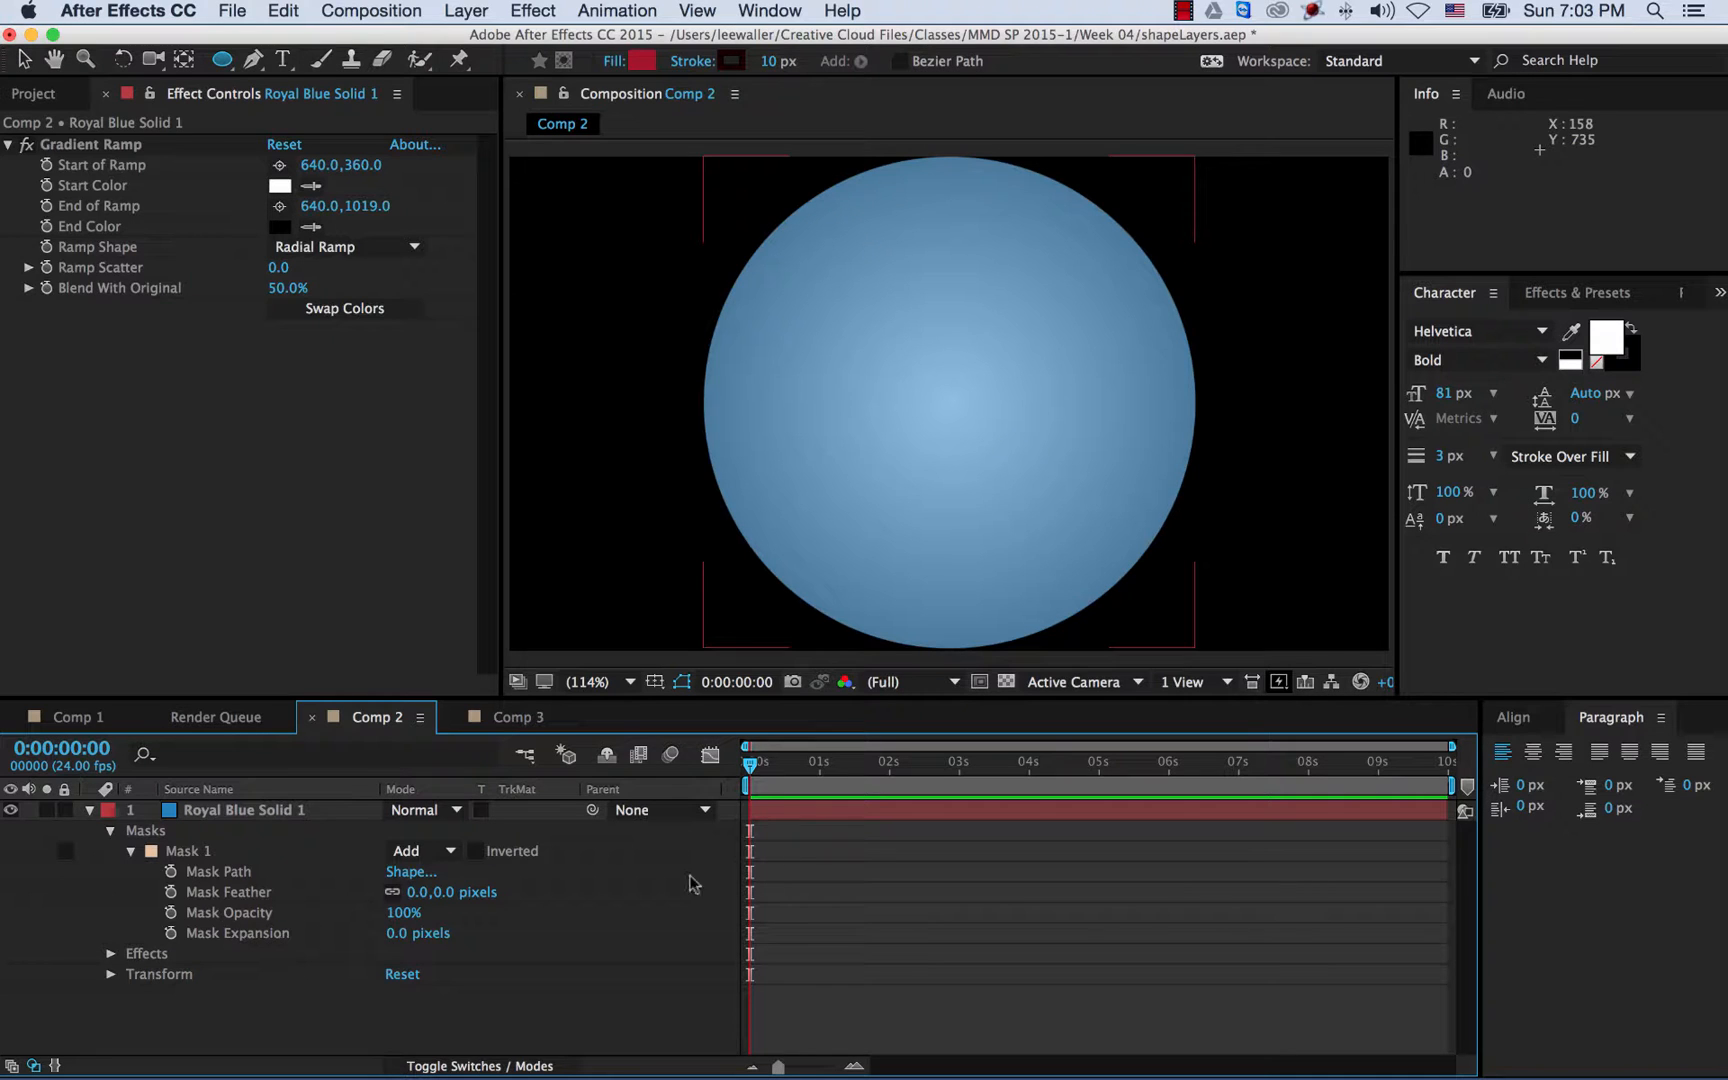
- Keyframe Mask Expansion at 0:00 and lower it to about -317 pixels, shrinking the disc to a dot
left_click(779, 789)
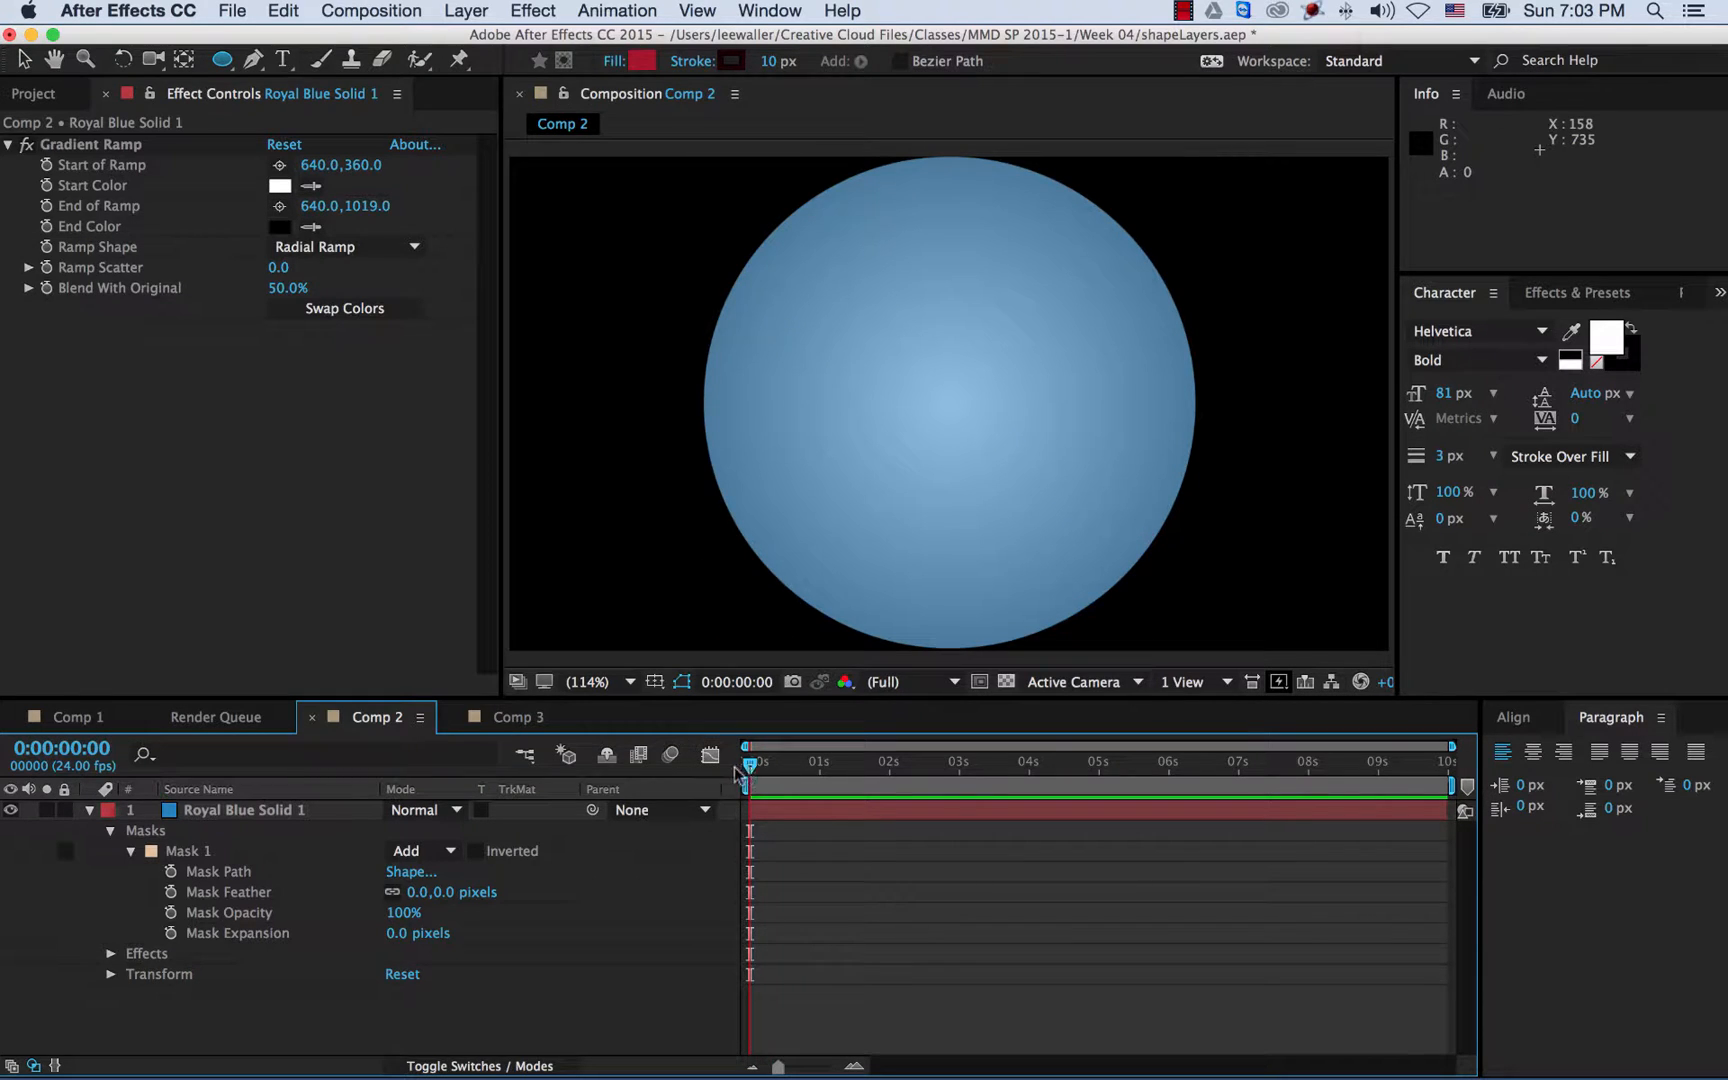
left_click(730, 810)
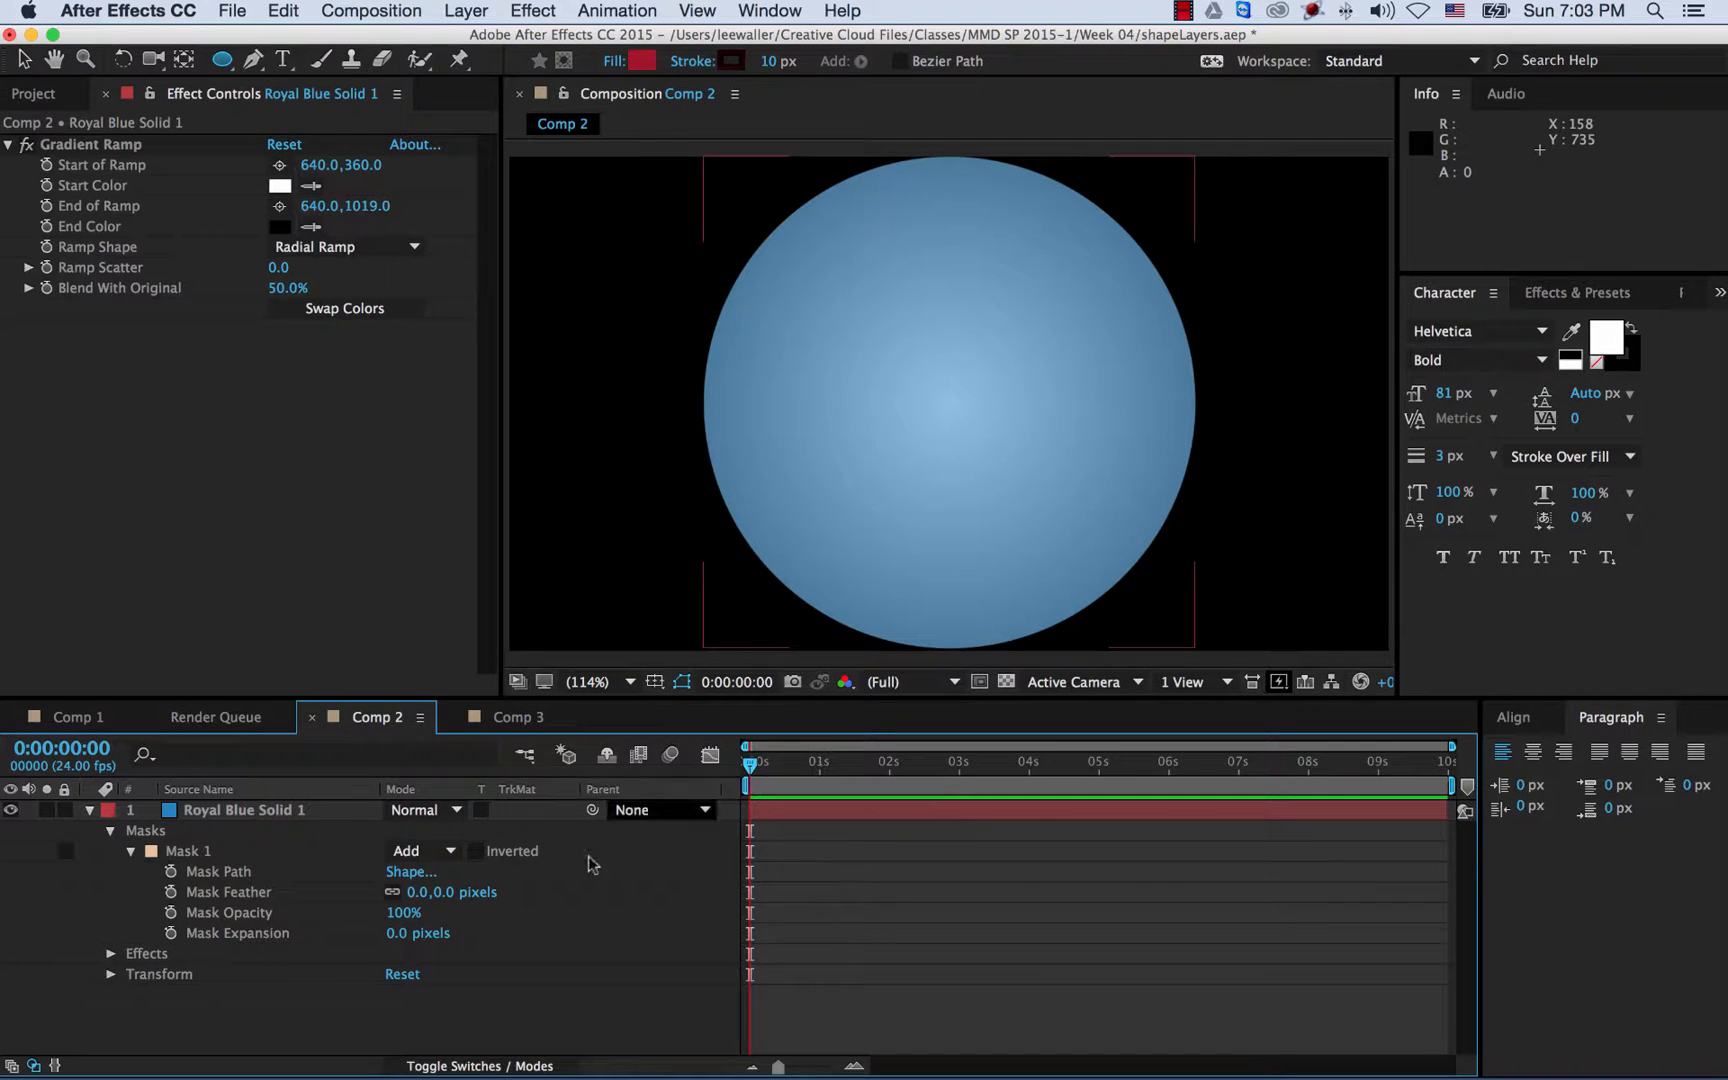
left_click(171, 933)
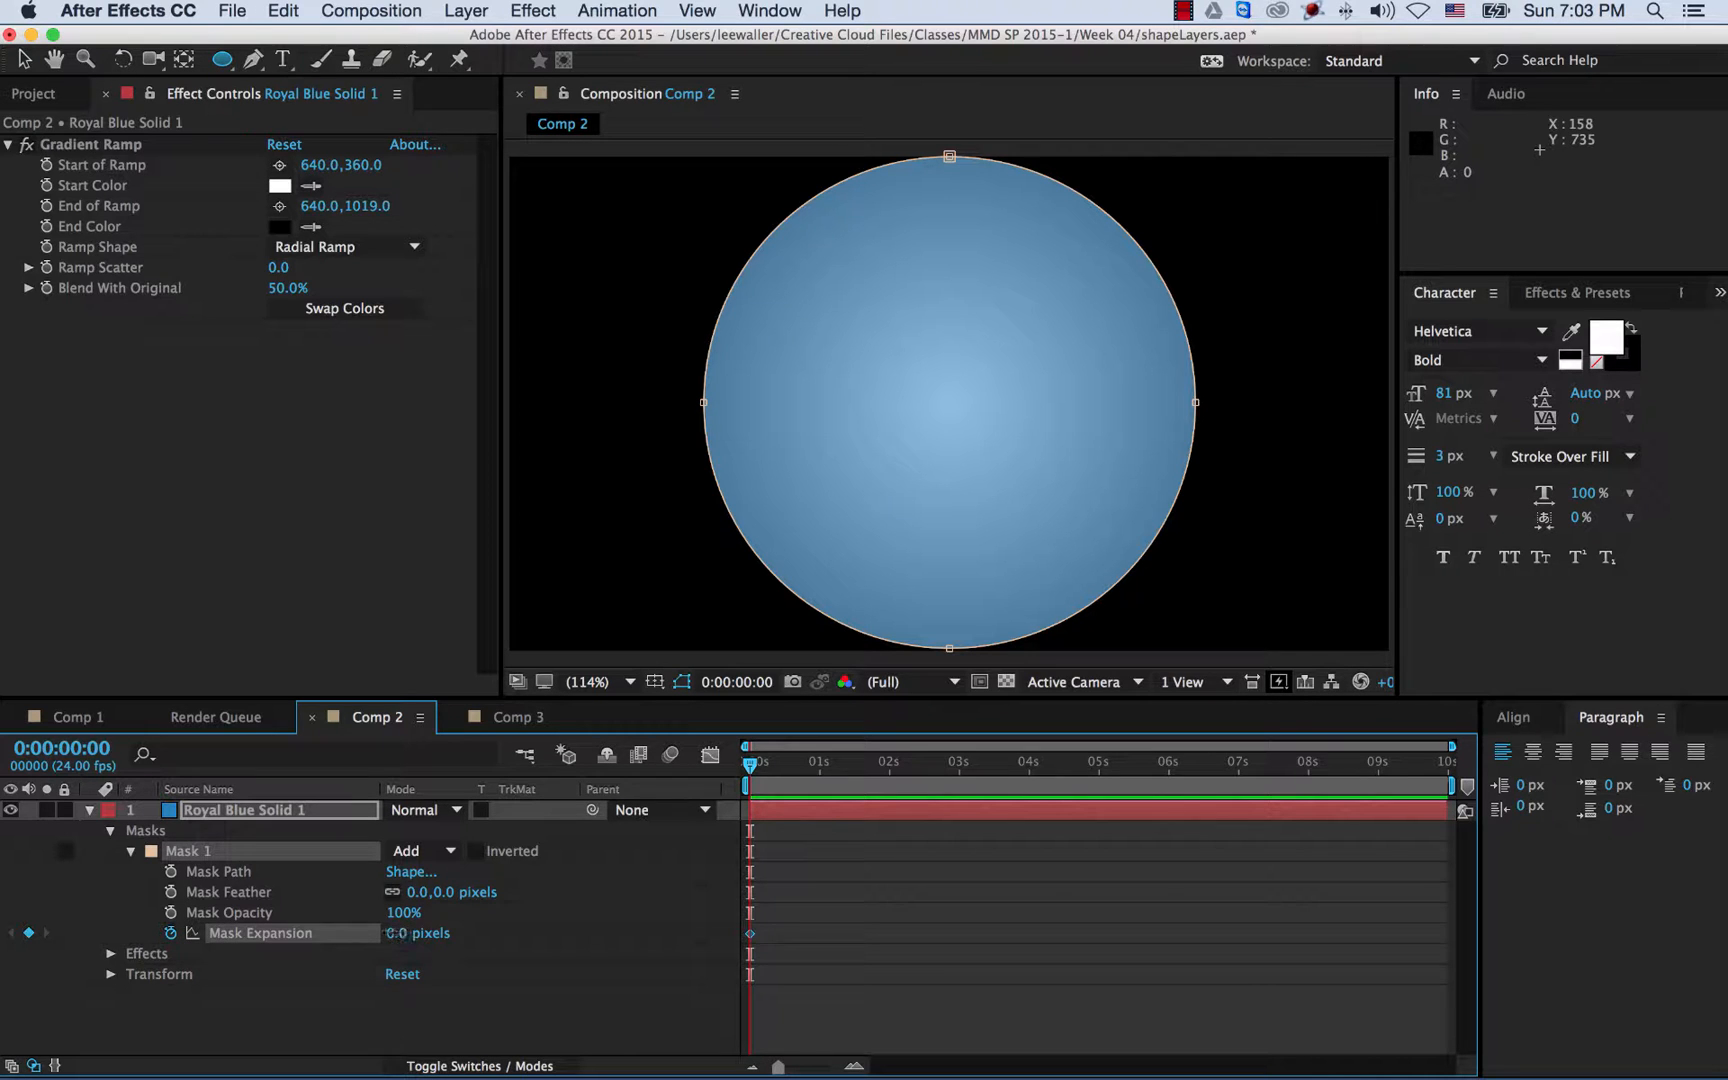
left_click_drag(392, 933, 298, 935)
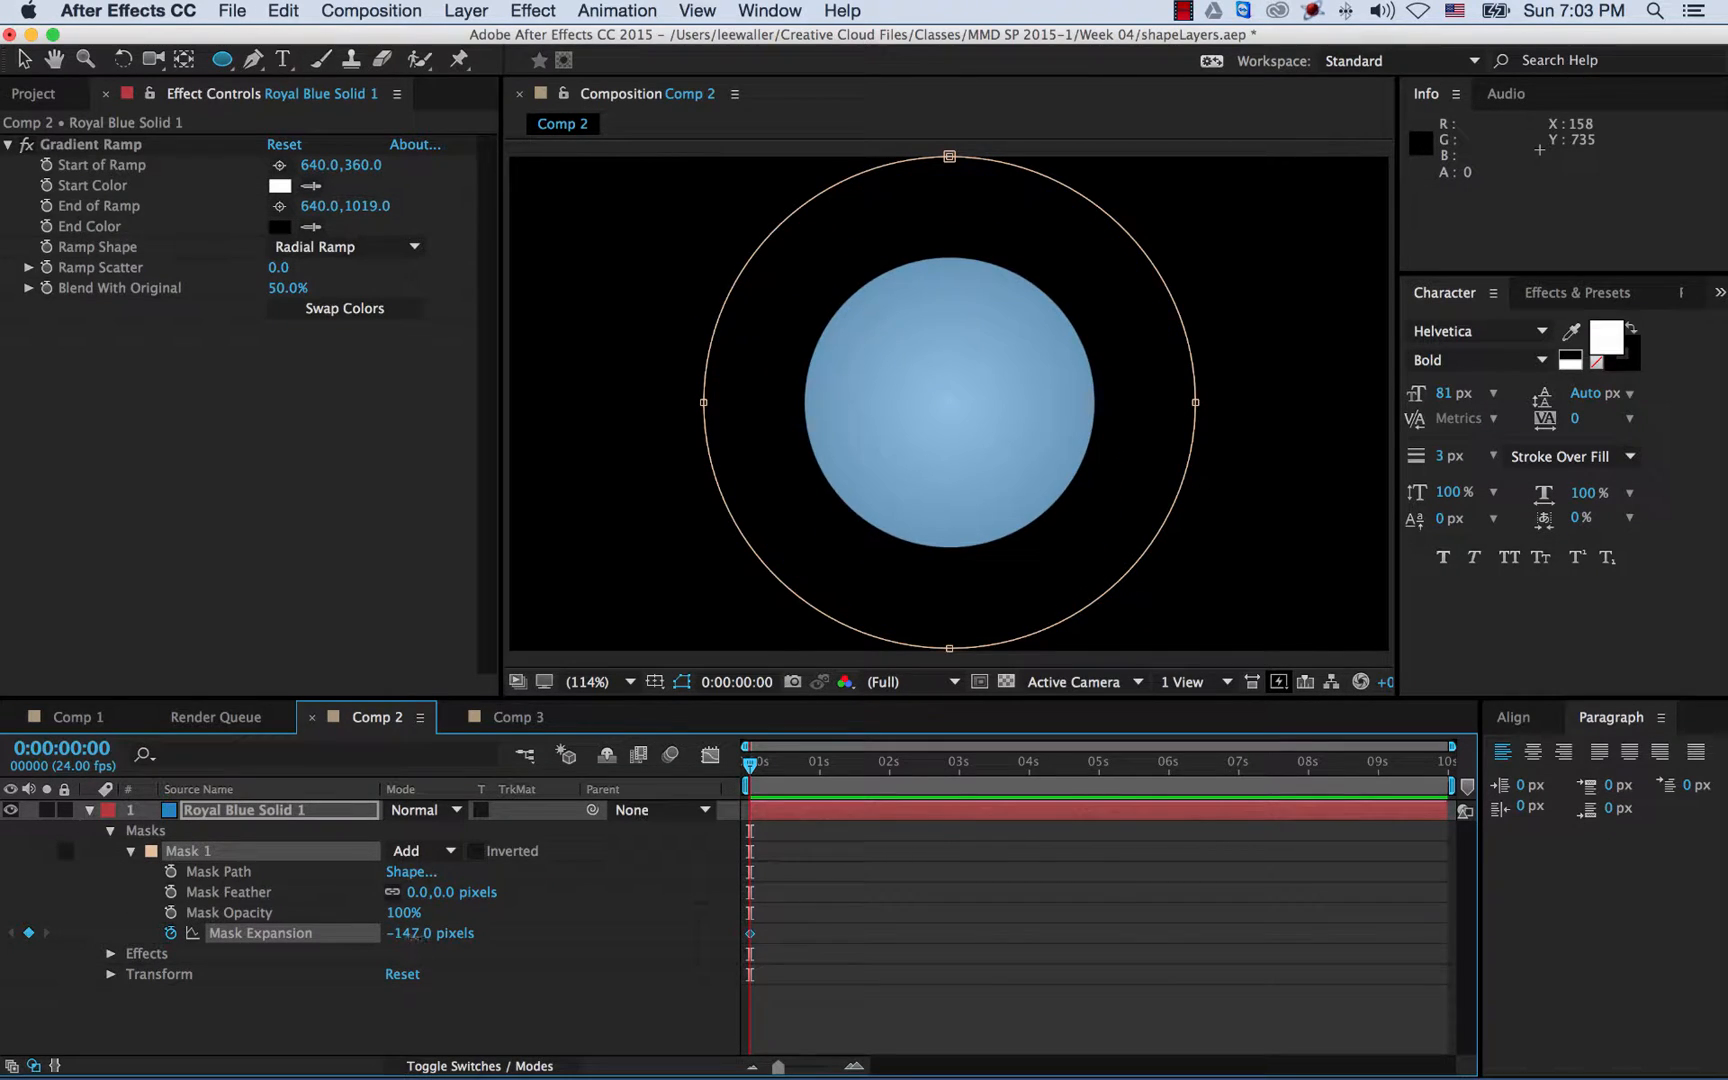
left_click_drag(412, 935, 198, 934)
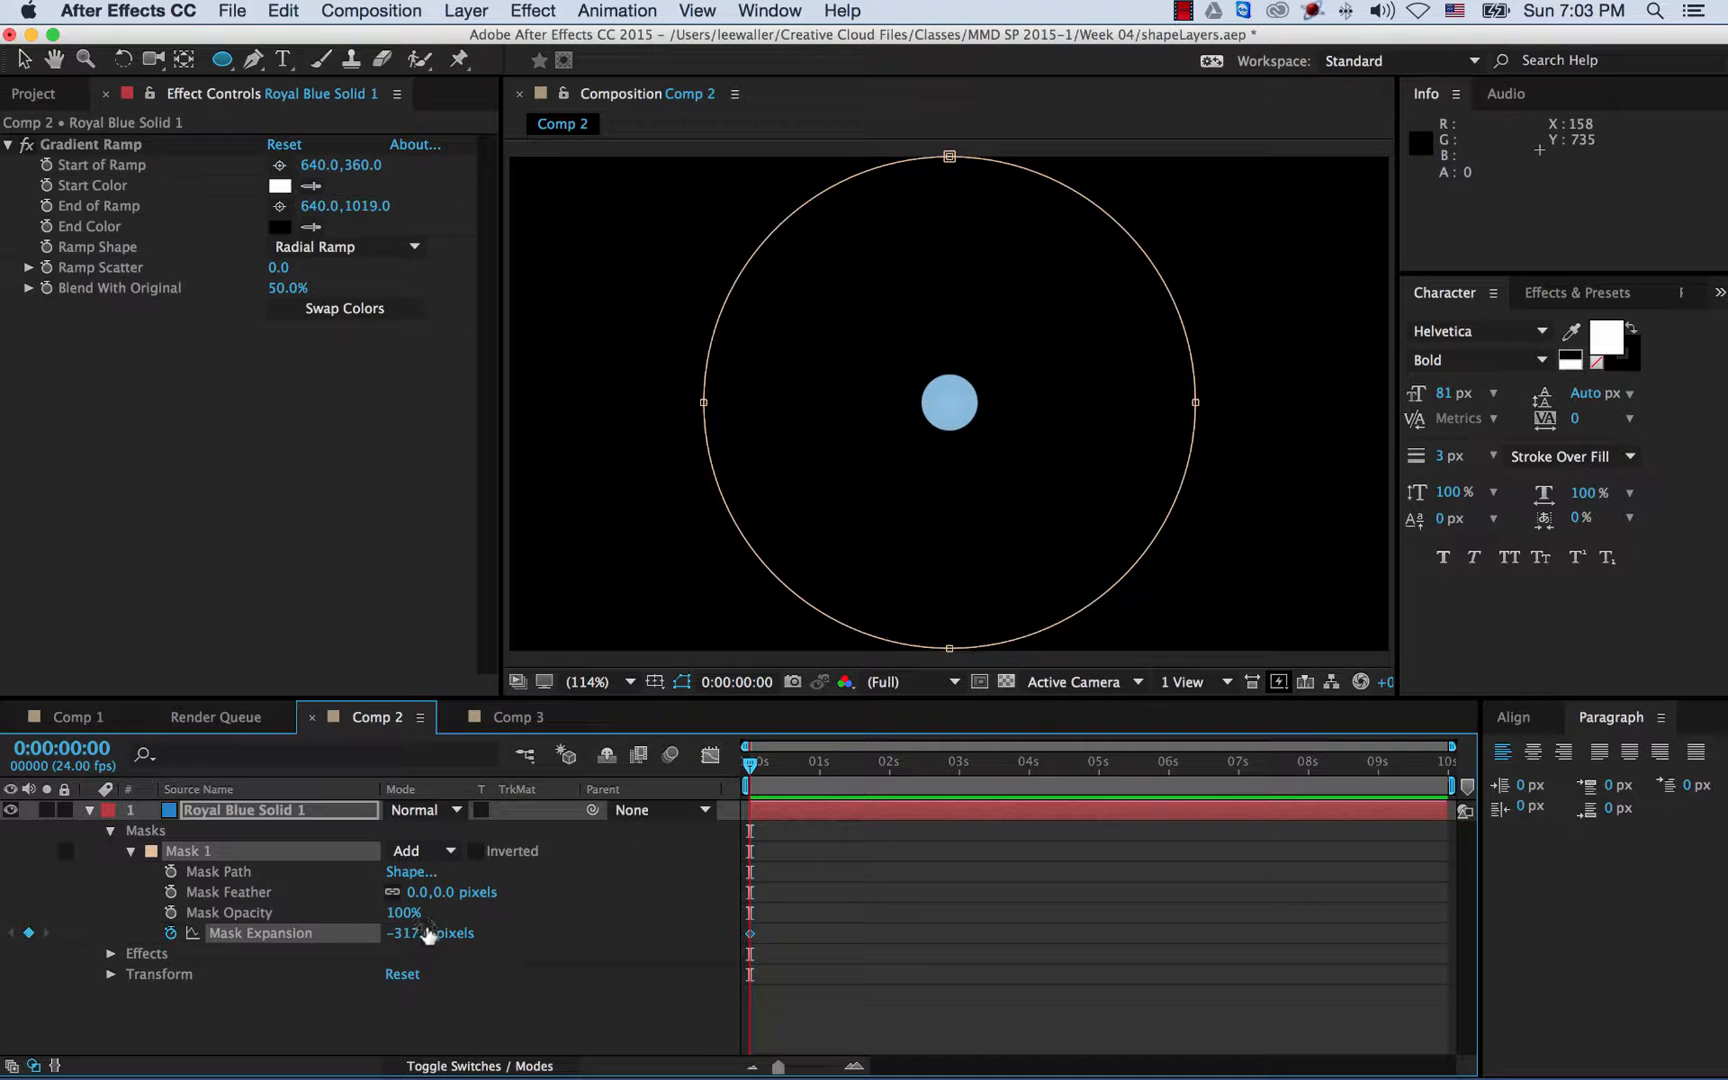
left_click_drag(428, 935, 365, 933)
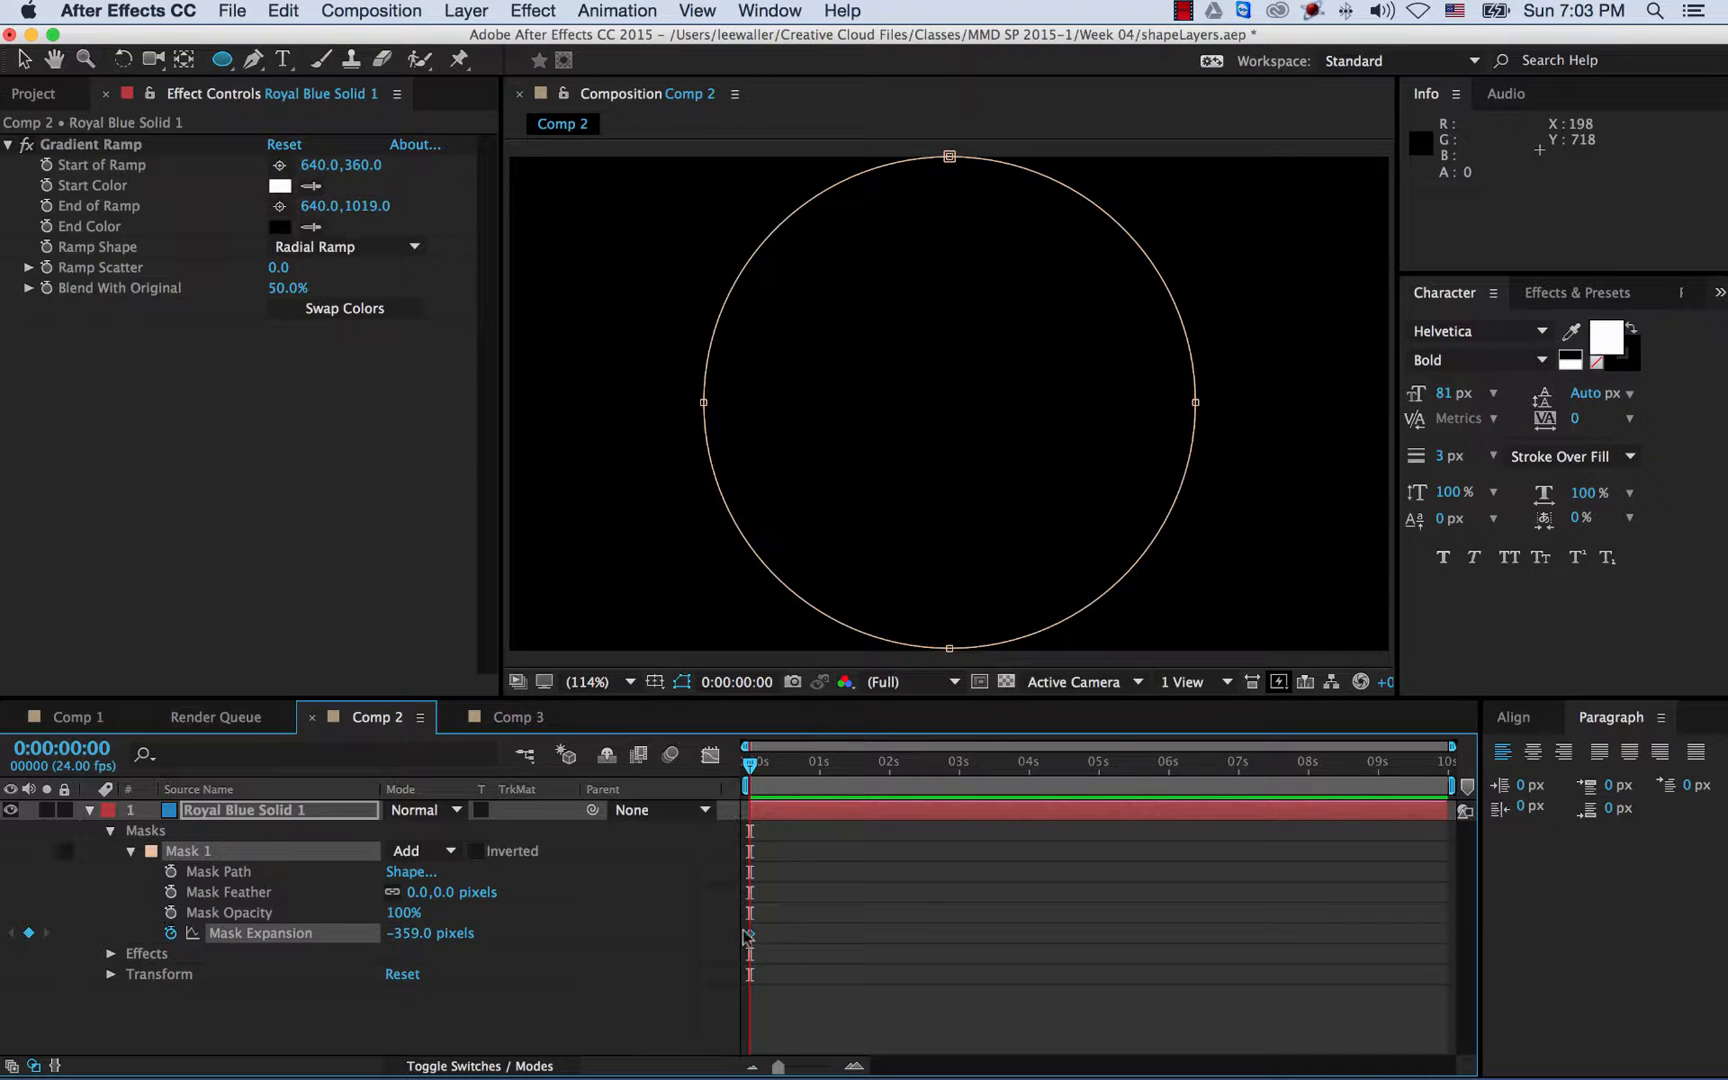
- At the 1-second mark, raise Mask Expansion so the gradient fills Comp 2
left_click_drag(753, 774, 822, 775)
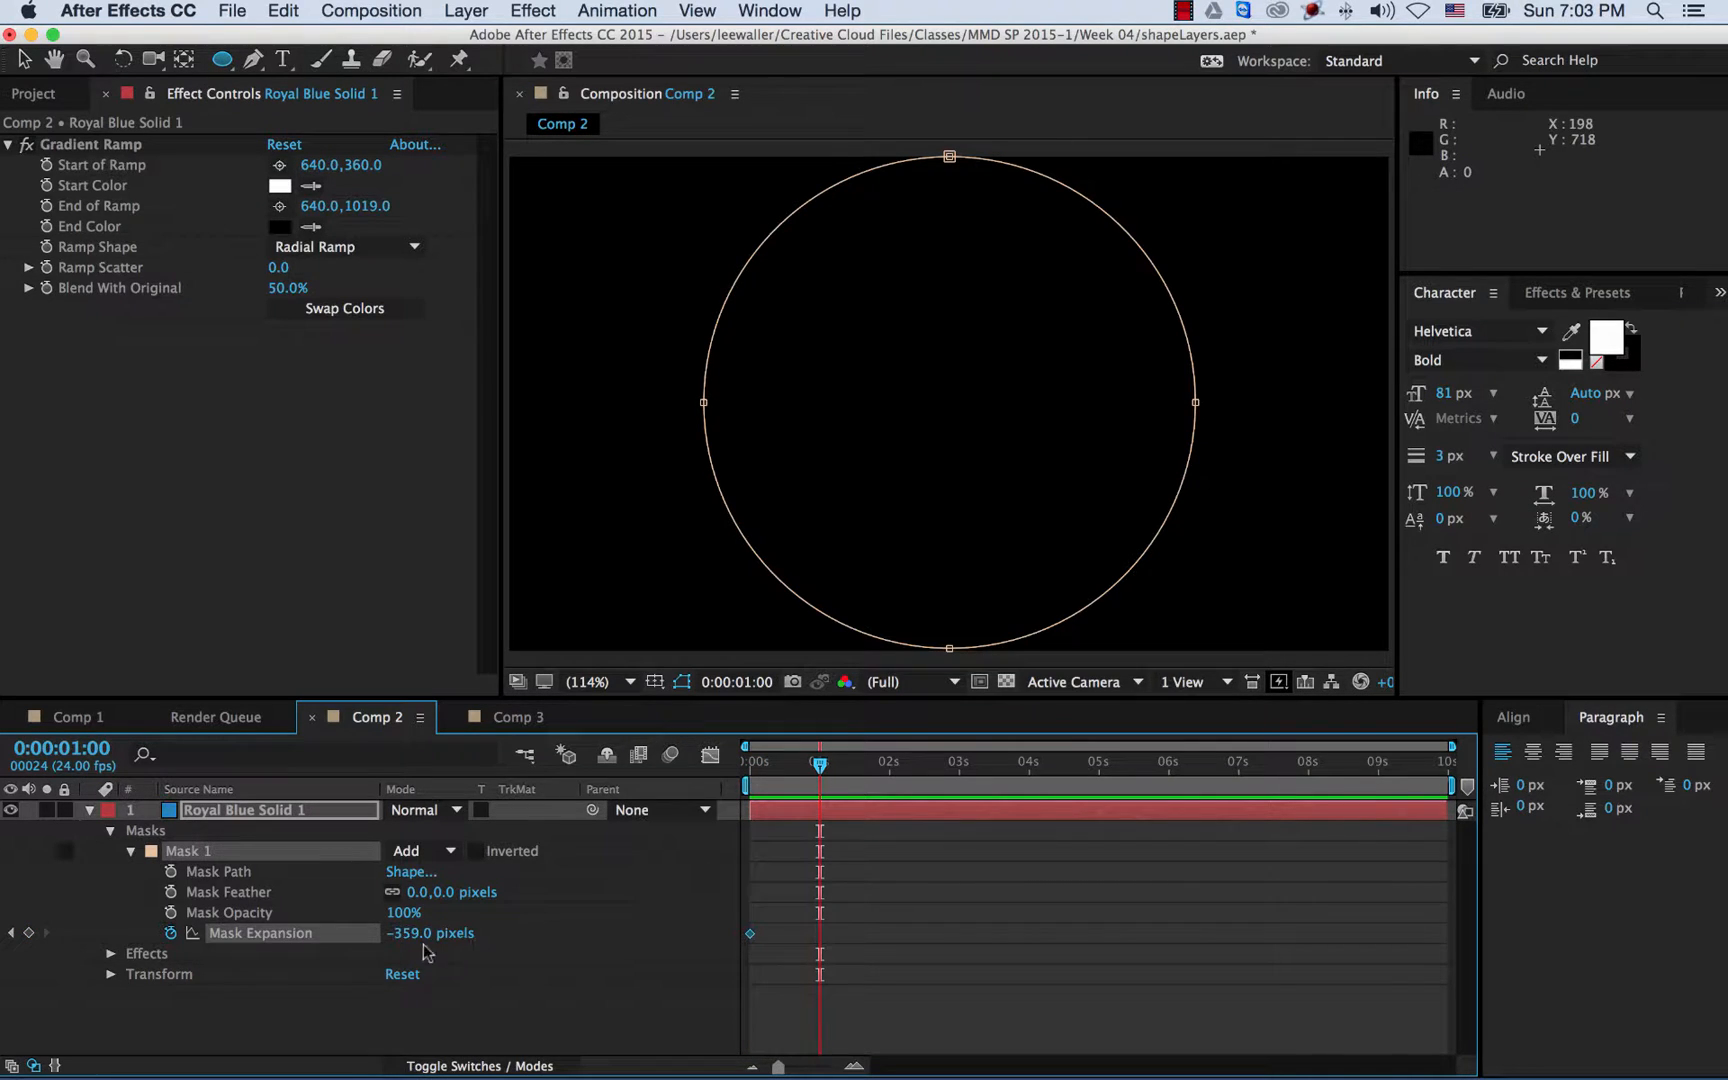
left_click_drag(405, 935, 750, 918)
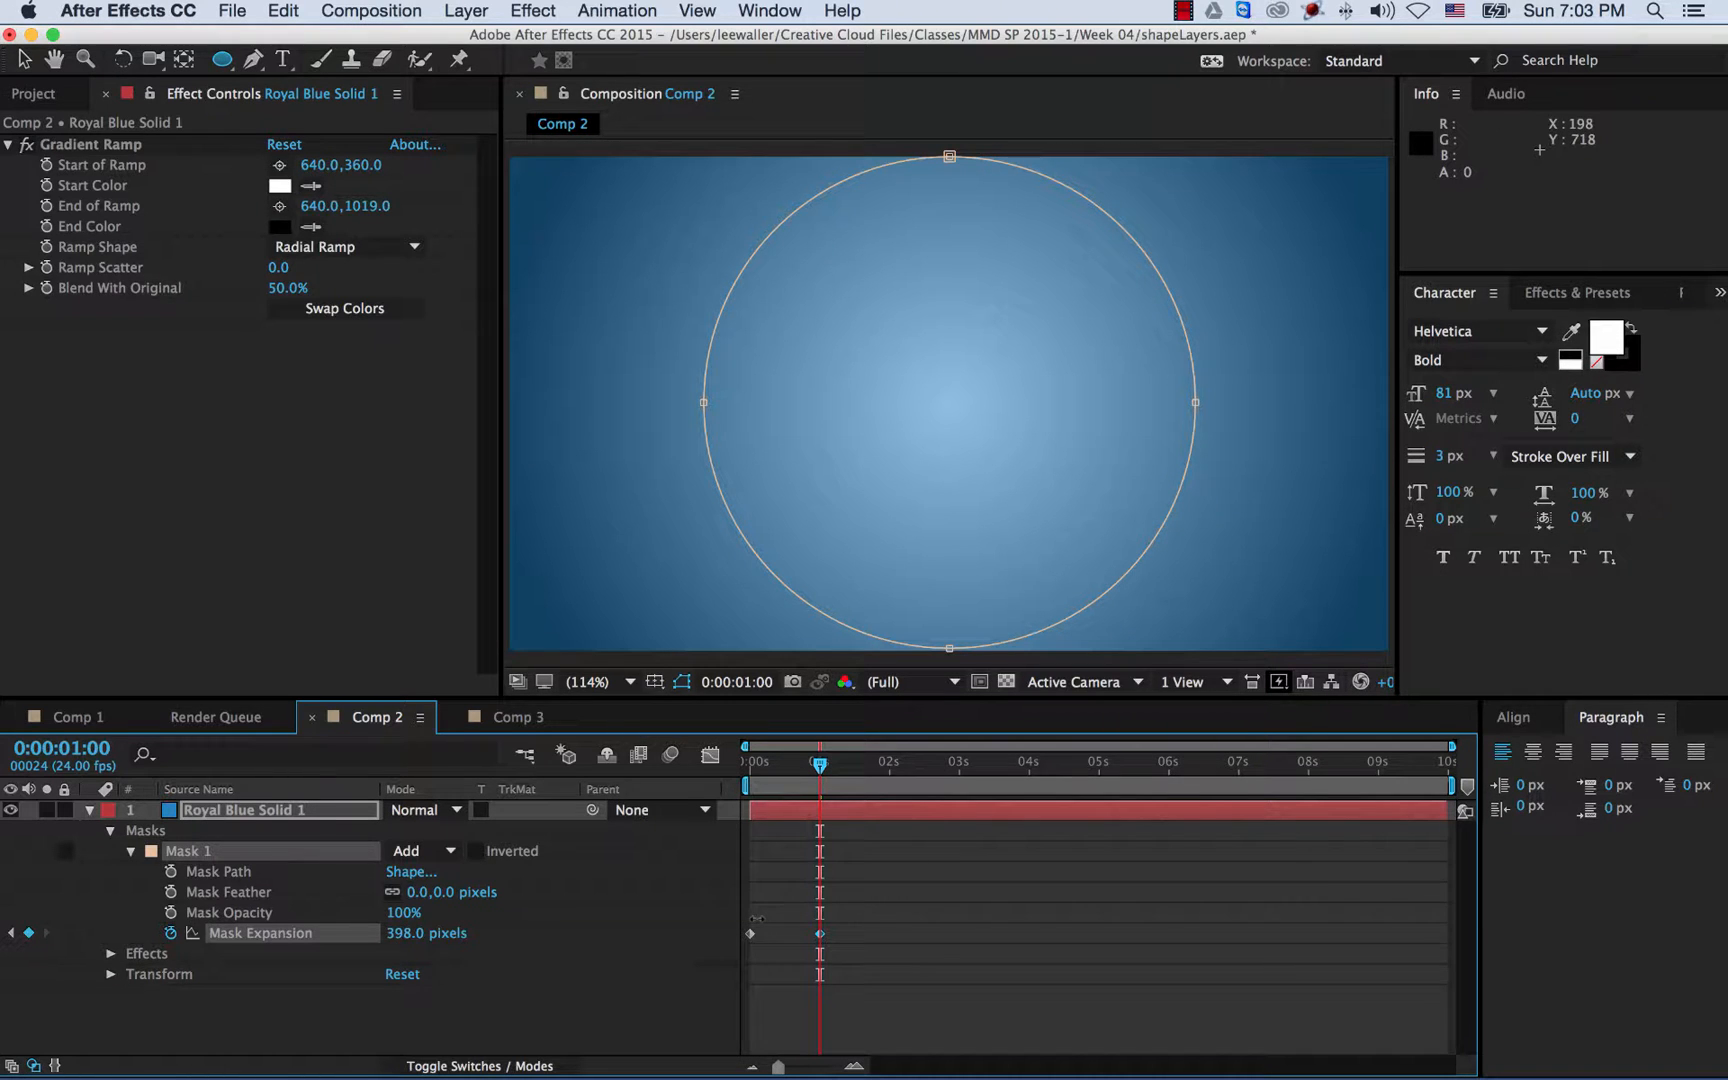
left_click_drag(757, 918, 758, 918)
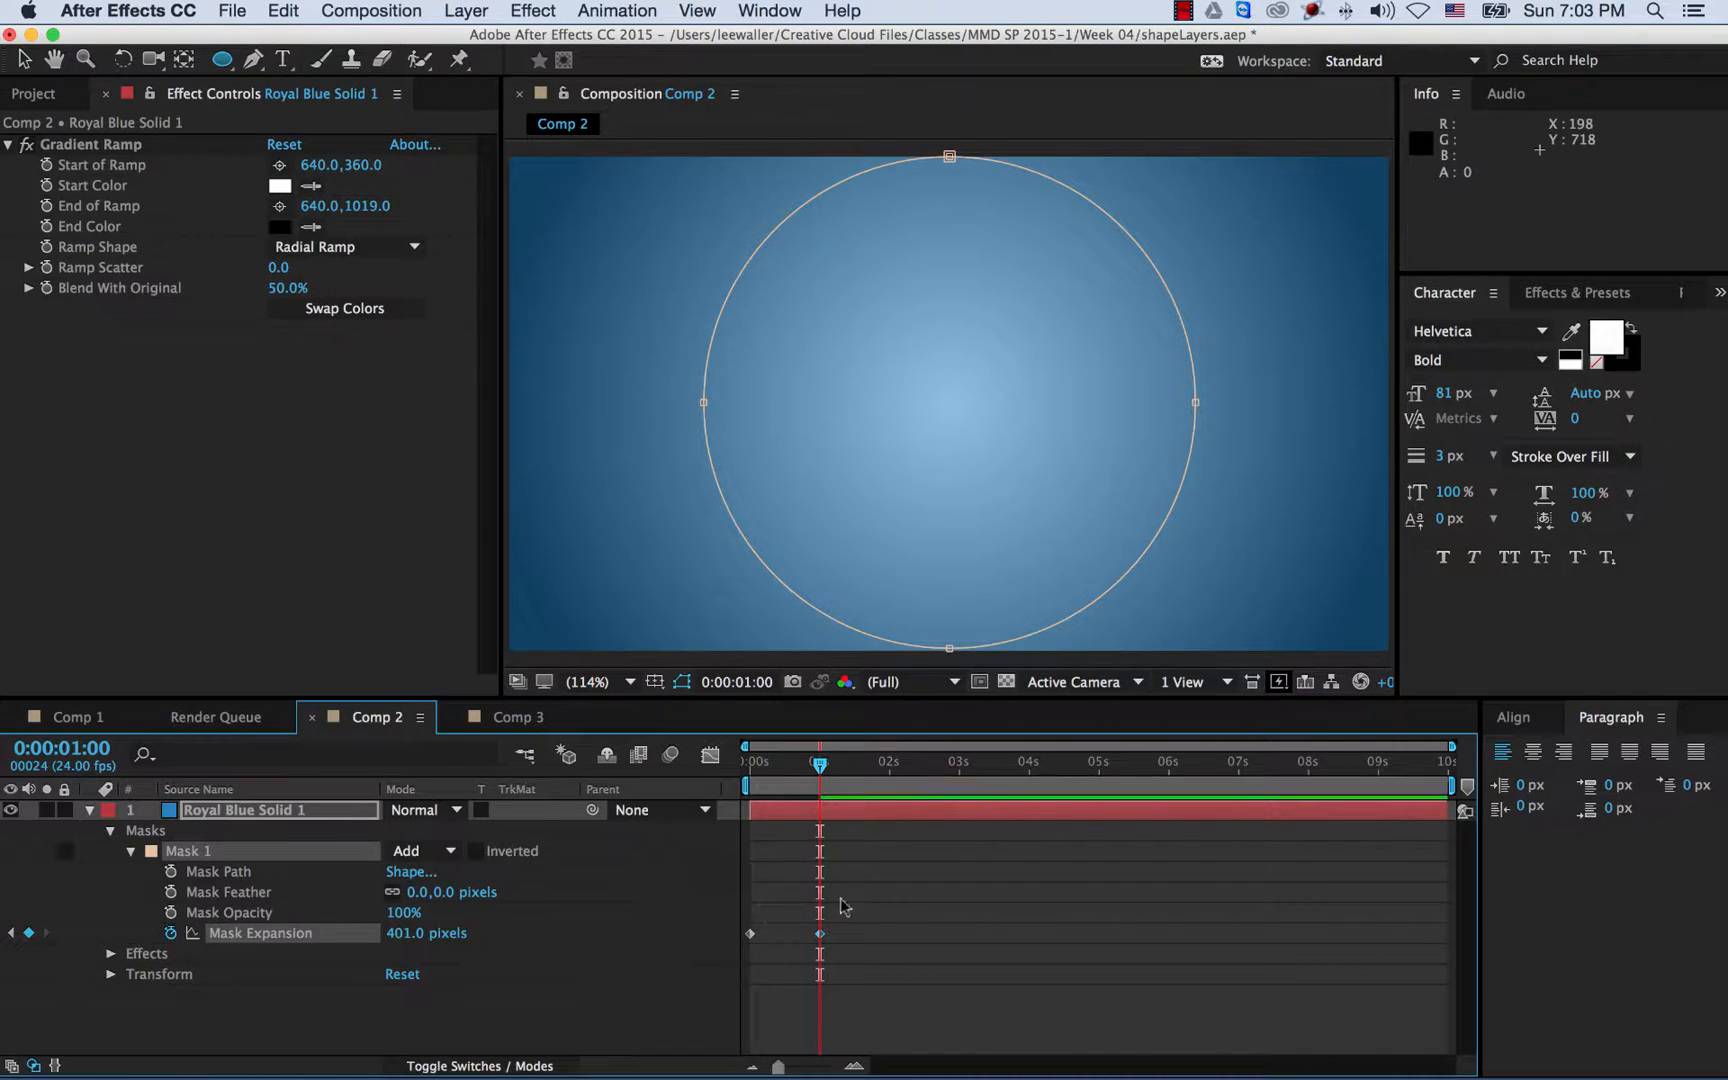
- Preview and scrub the circle-reveal animation to check the mask growing
left_click_drag(822, 768, 713, 782)
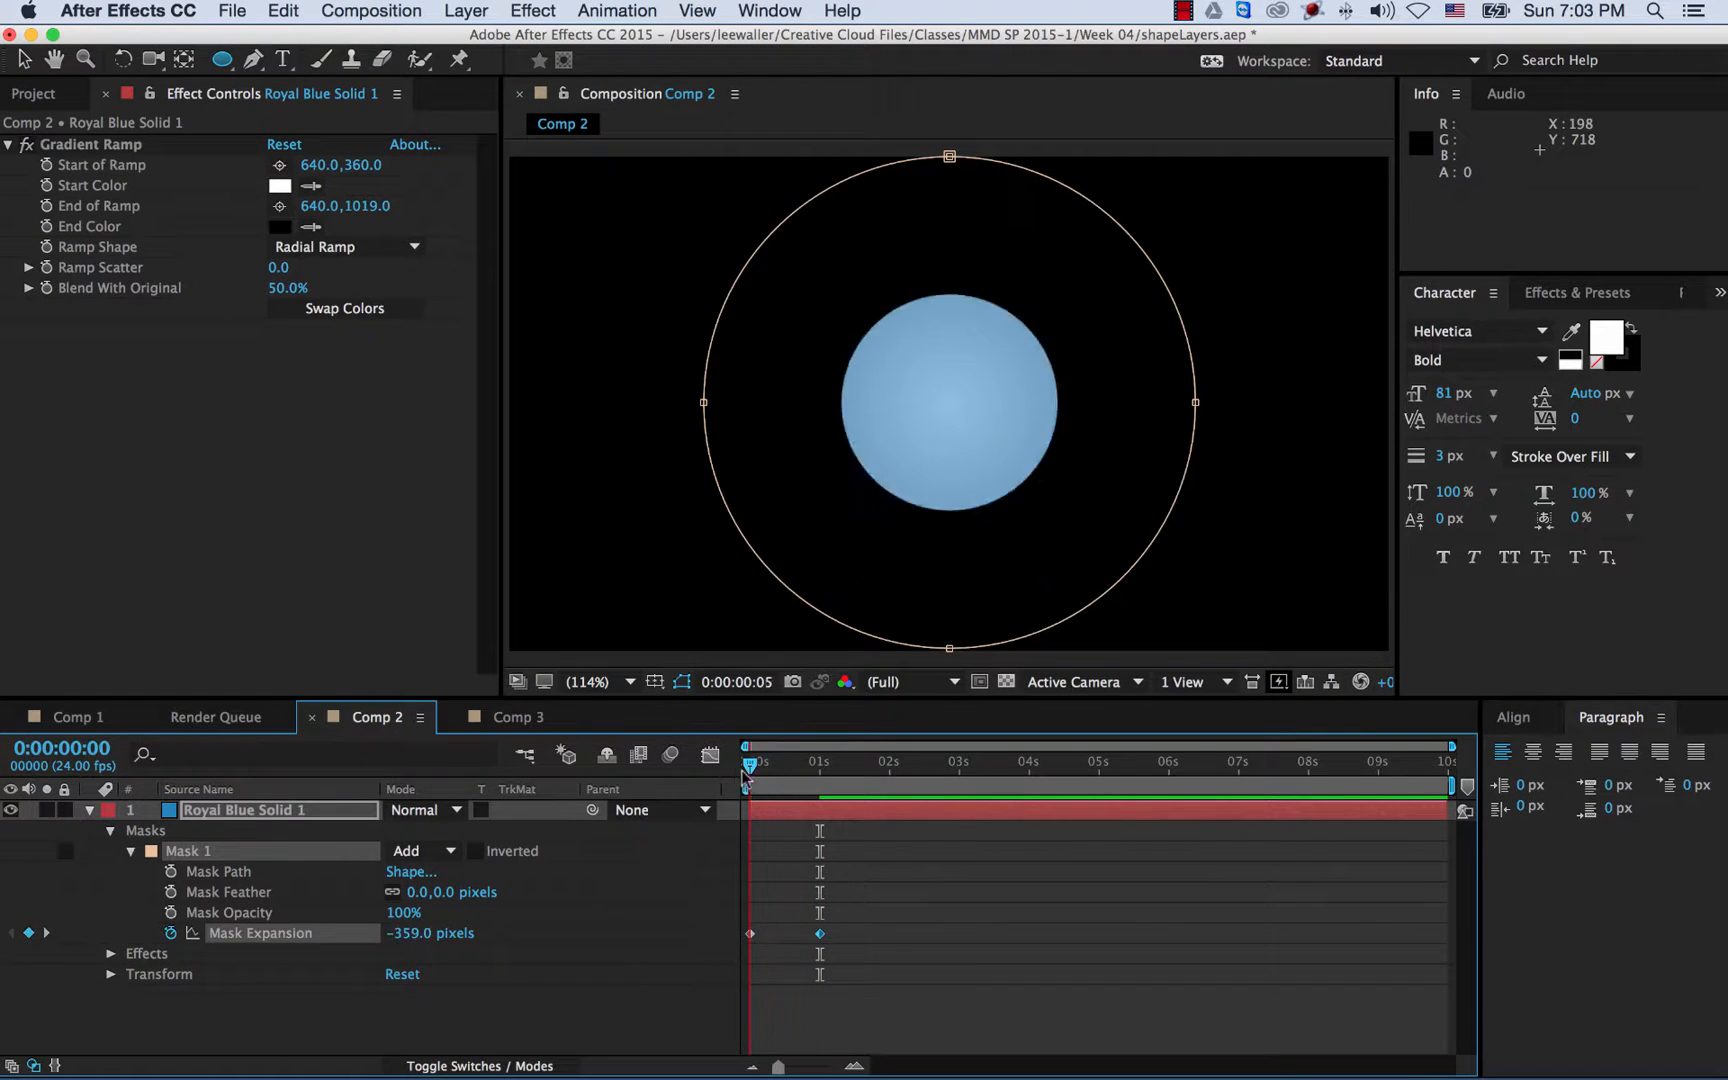
key("space")
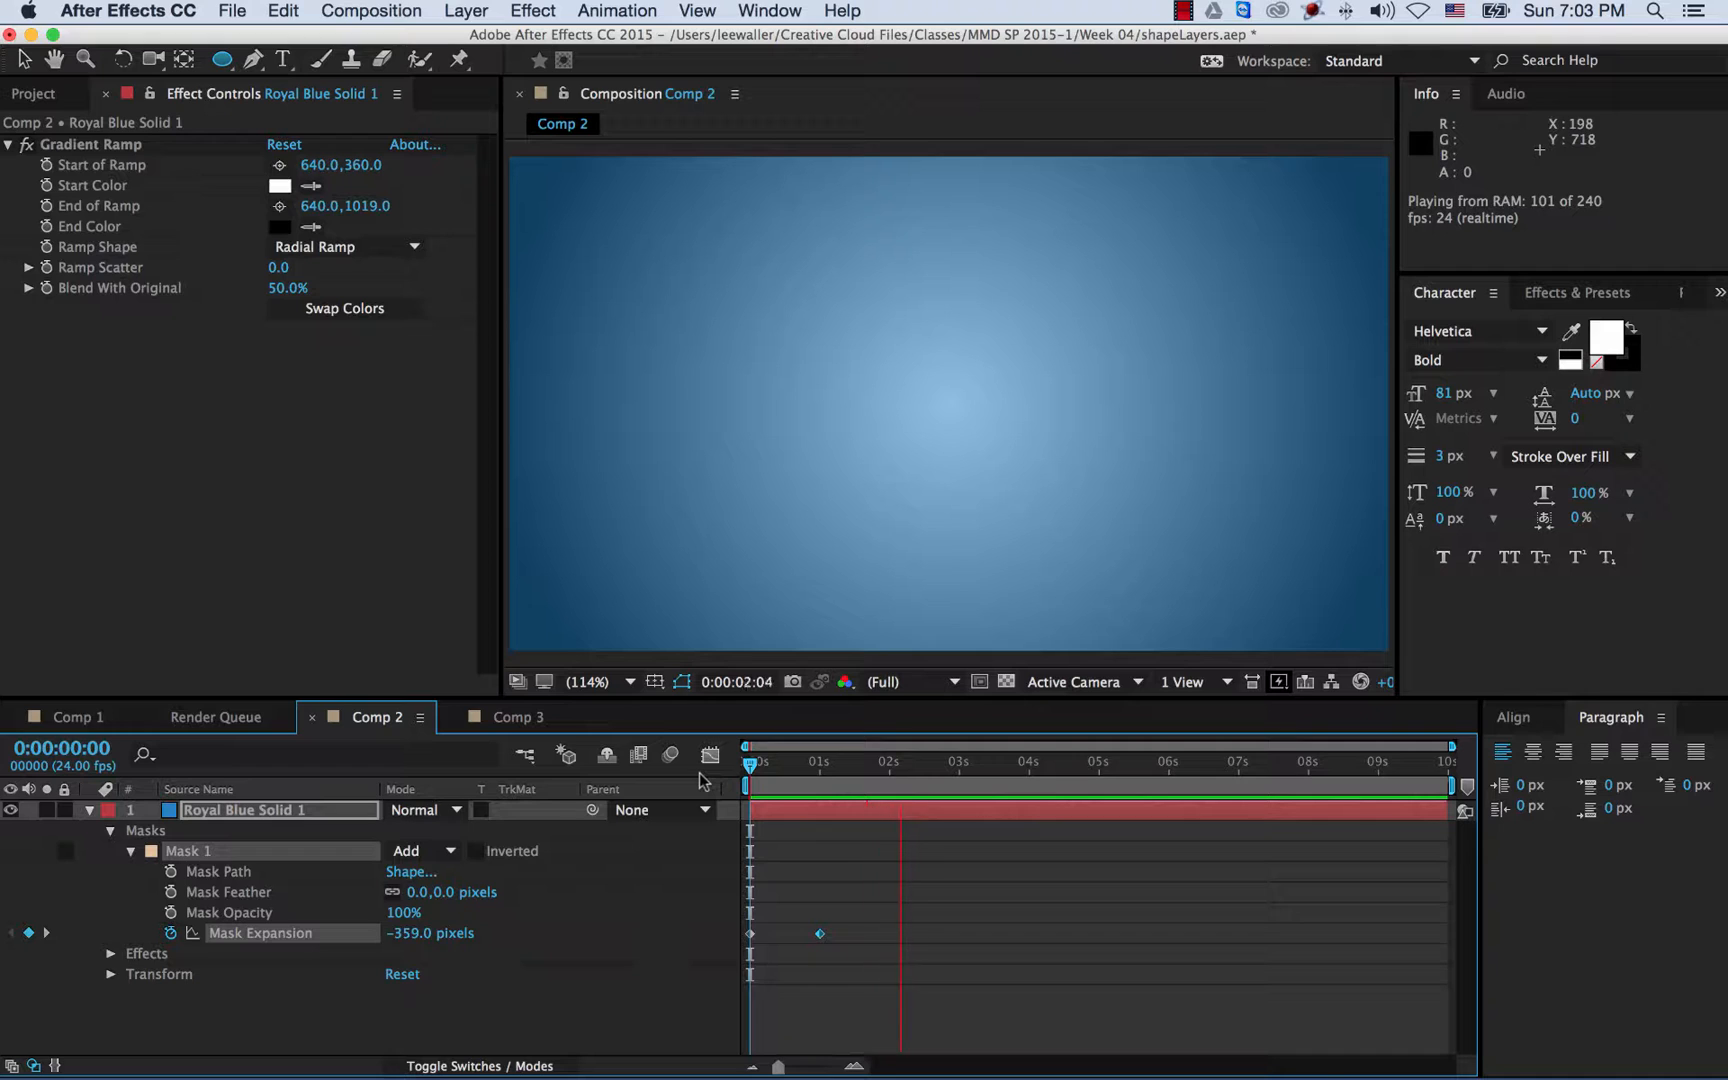
key("space")
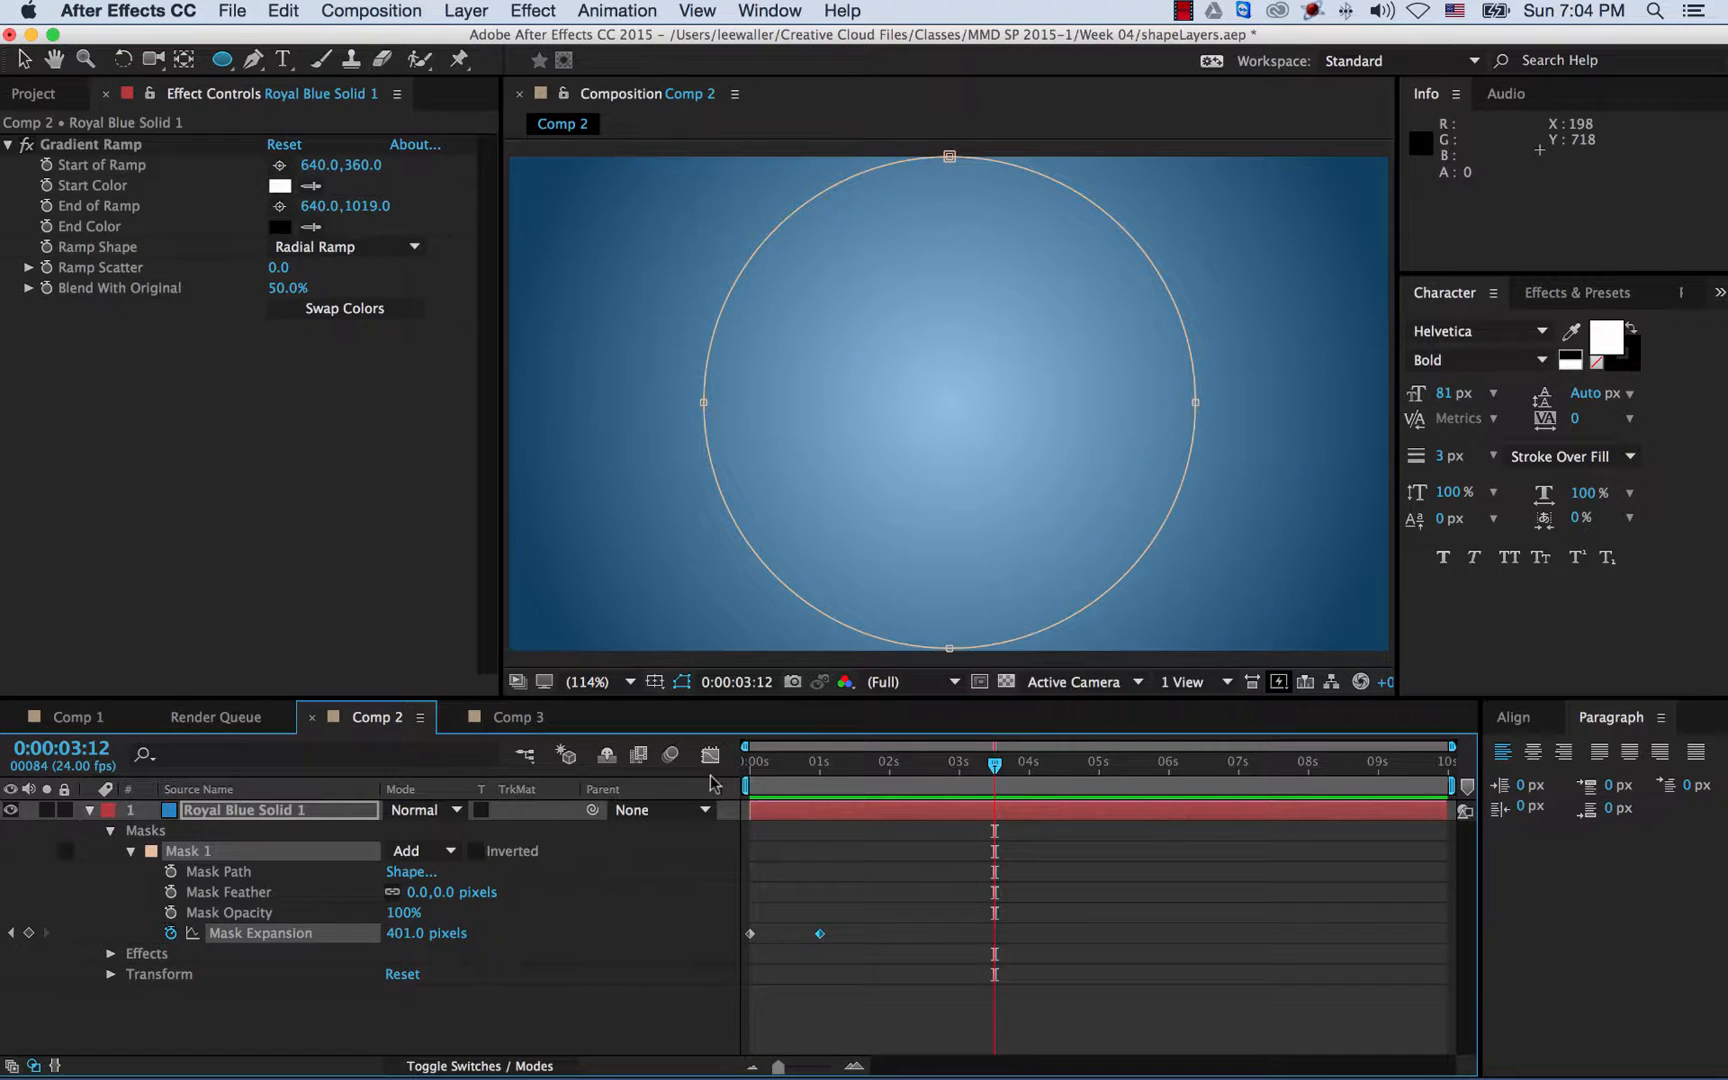
left_click_drag(803, 782, 764, 780)
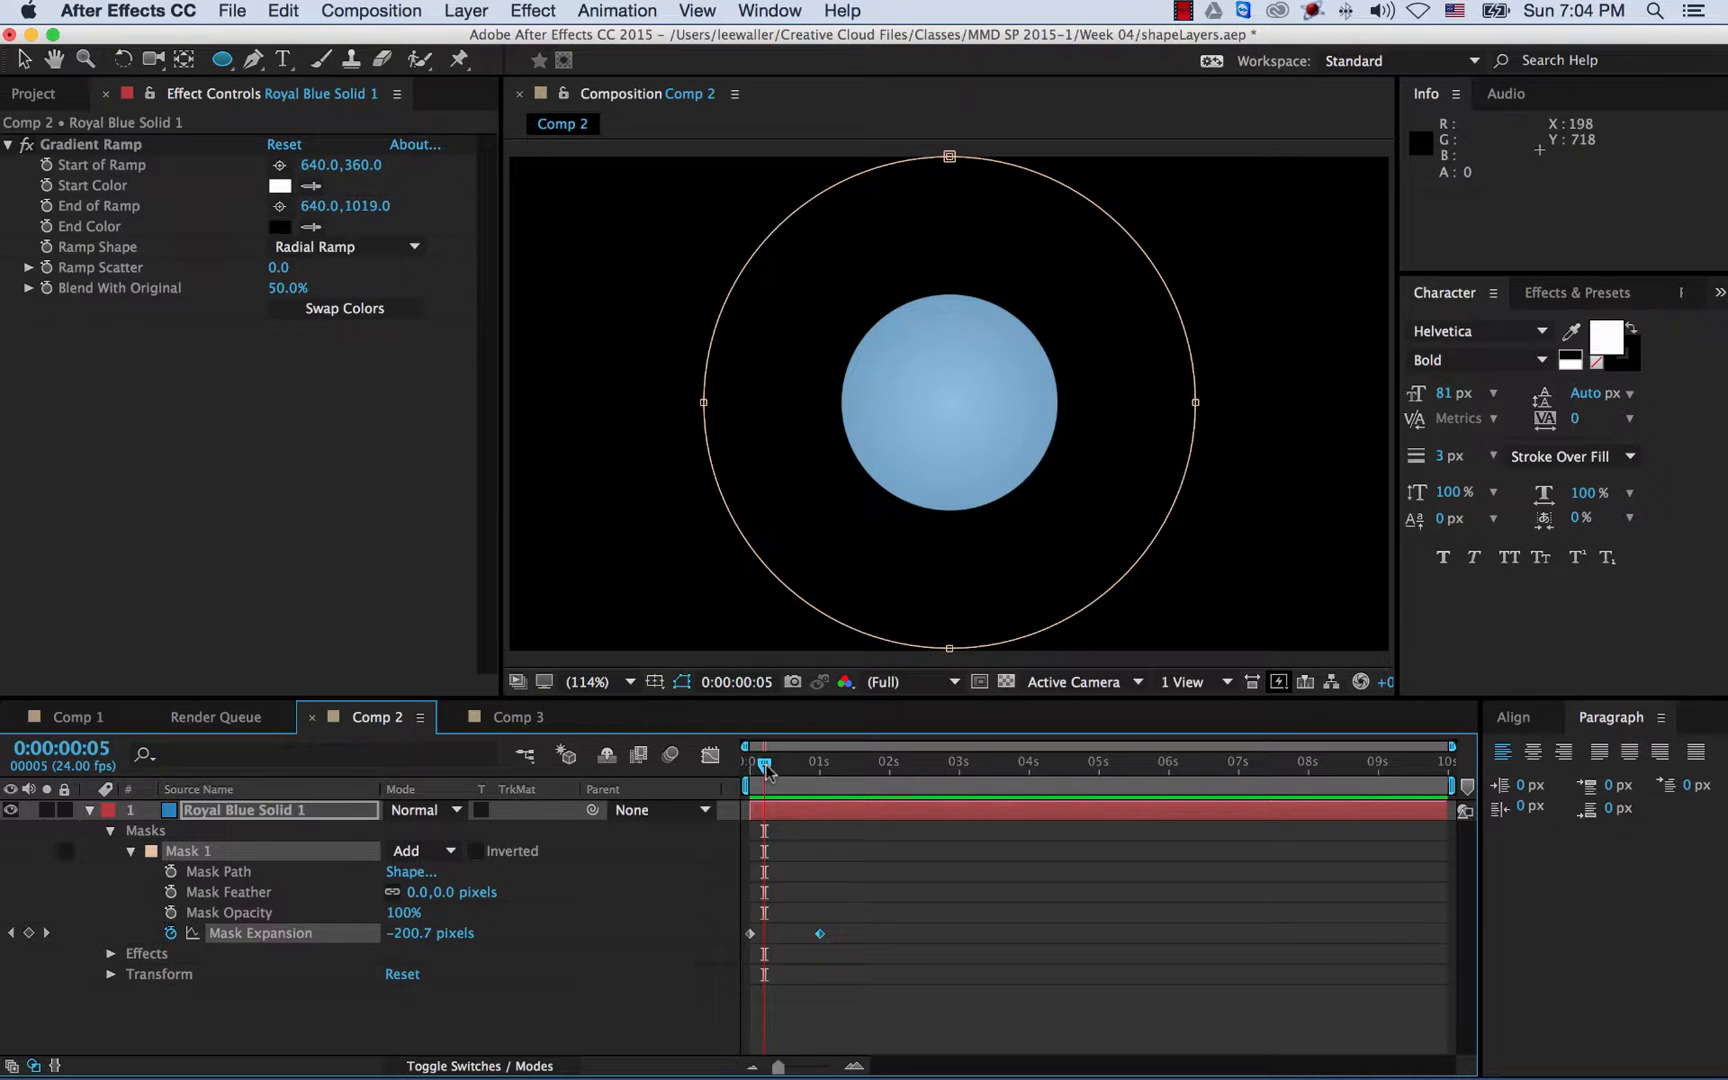
mouse_move(766, 768)
left_mouse_down()
mouse_move(835, 773)
mouse_move(746, 780)
left_mouse_up()
key("space")
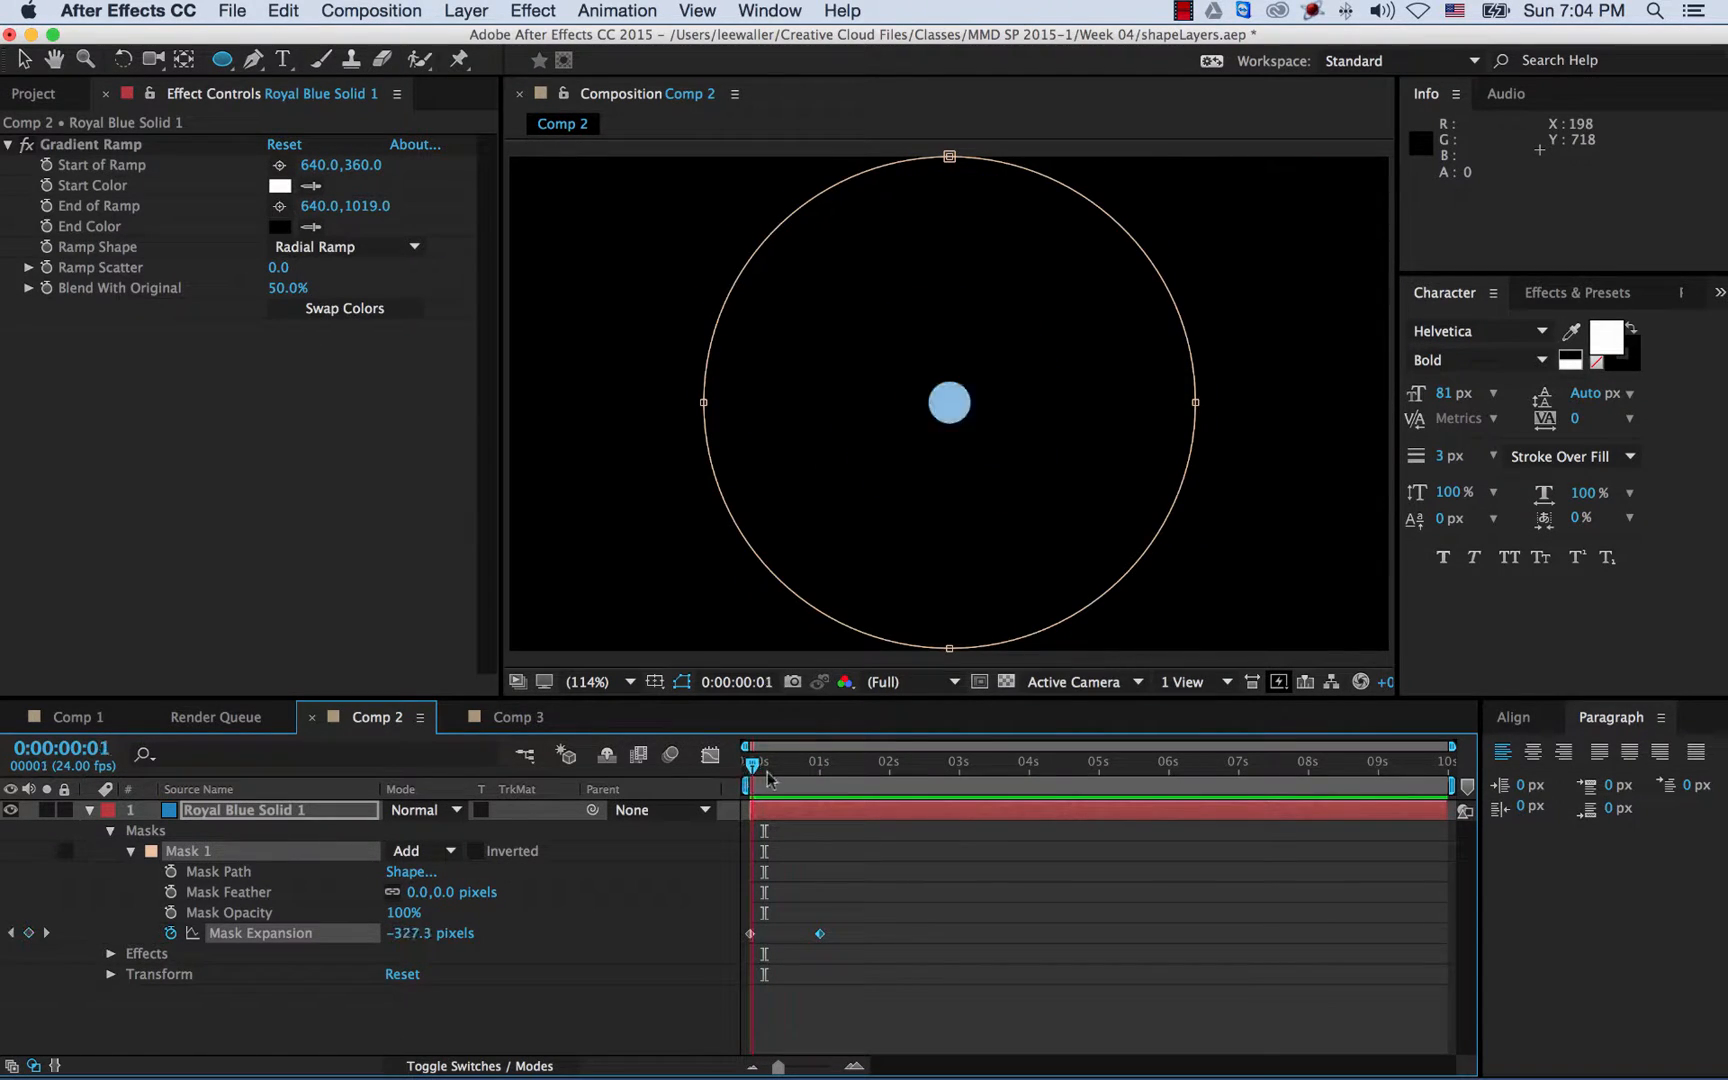
key("space")
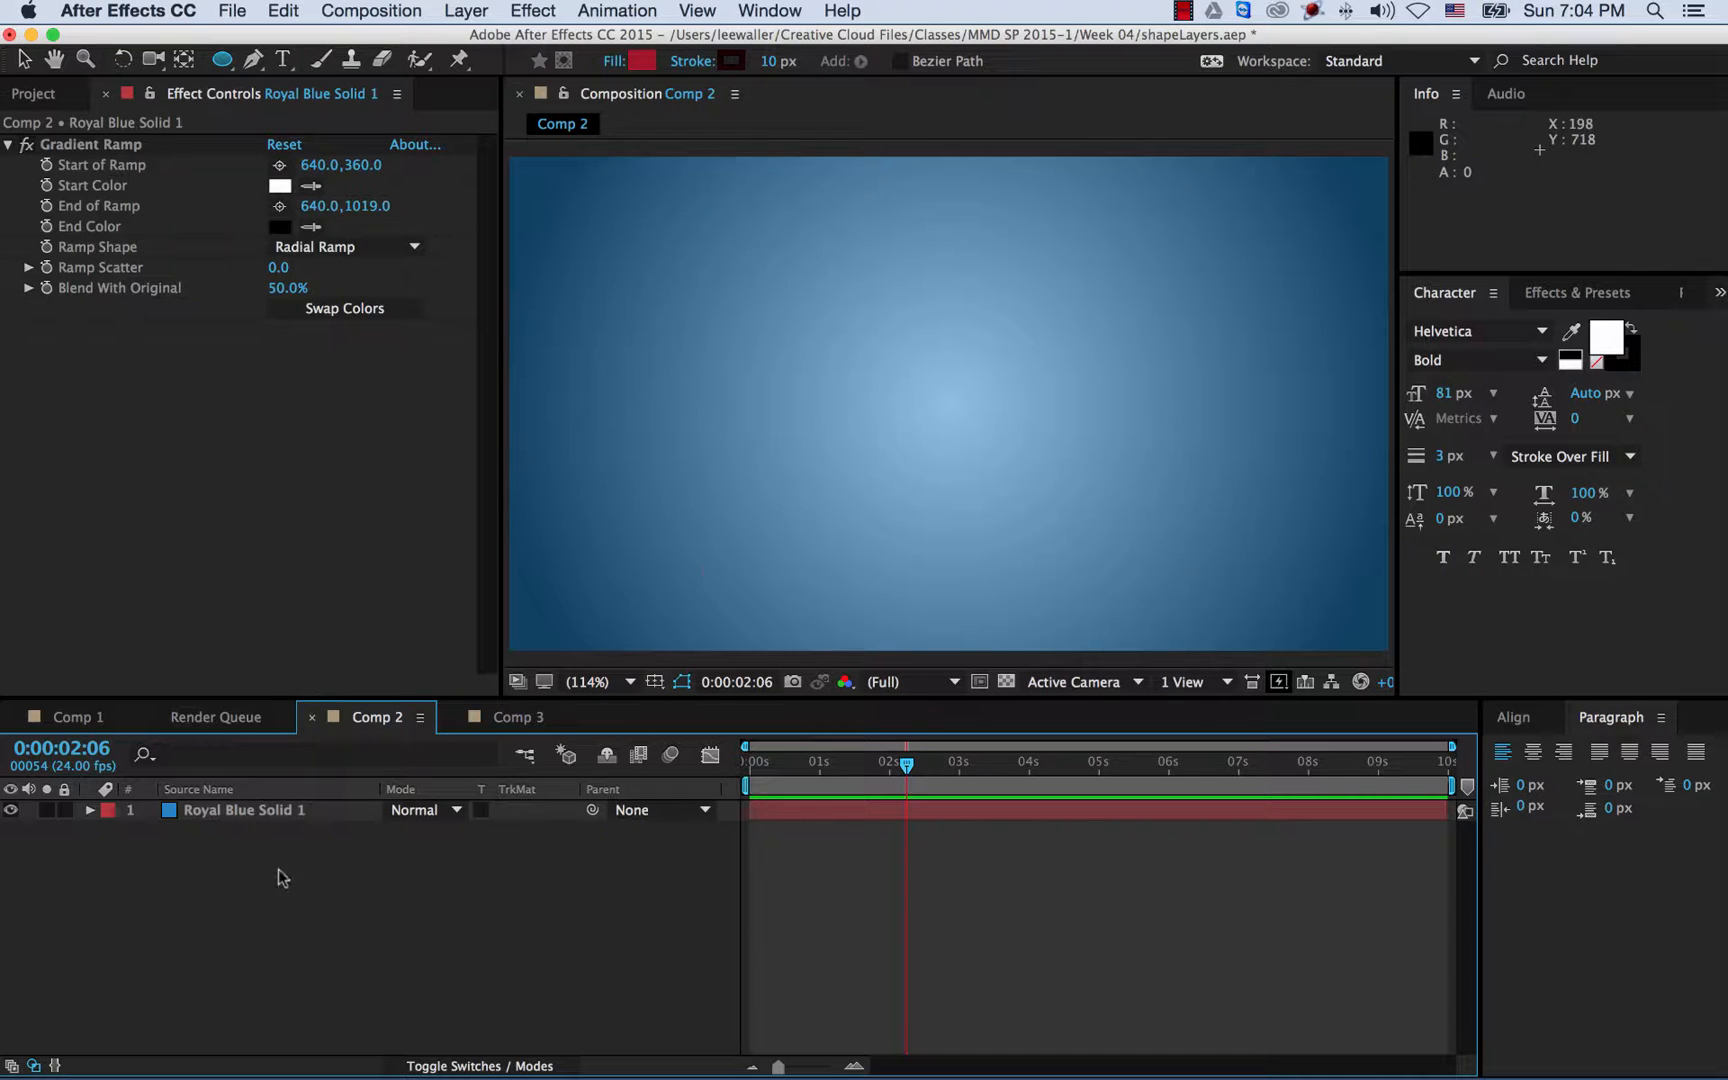
- Deselect Royal Blue Solid 1 and pick the Ellipse Tool so new shapes form their own layer
left_click(220, 62)
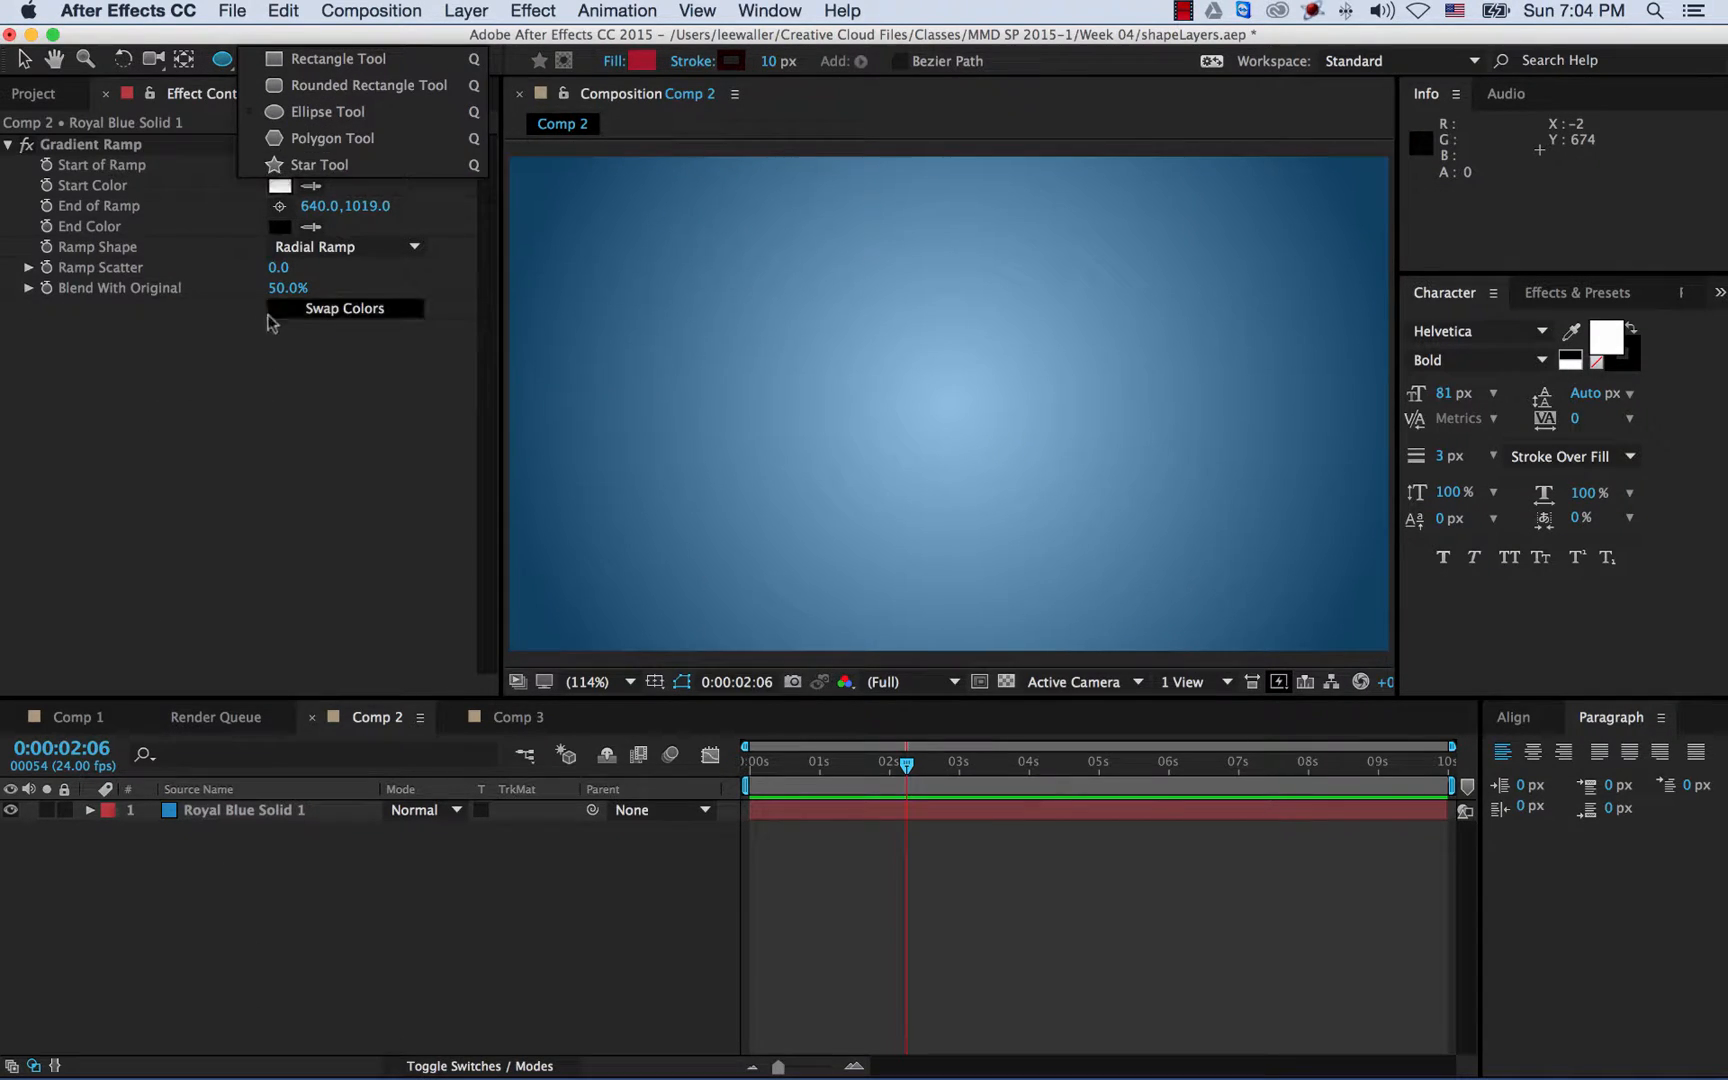
left_click(188, 891)
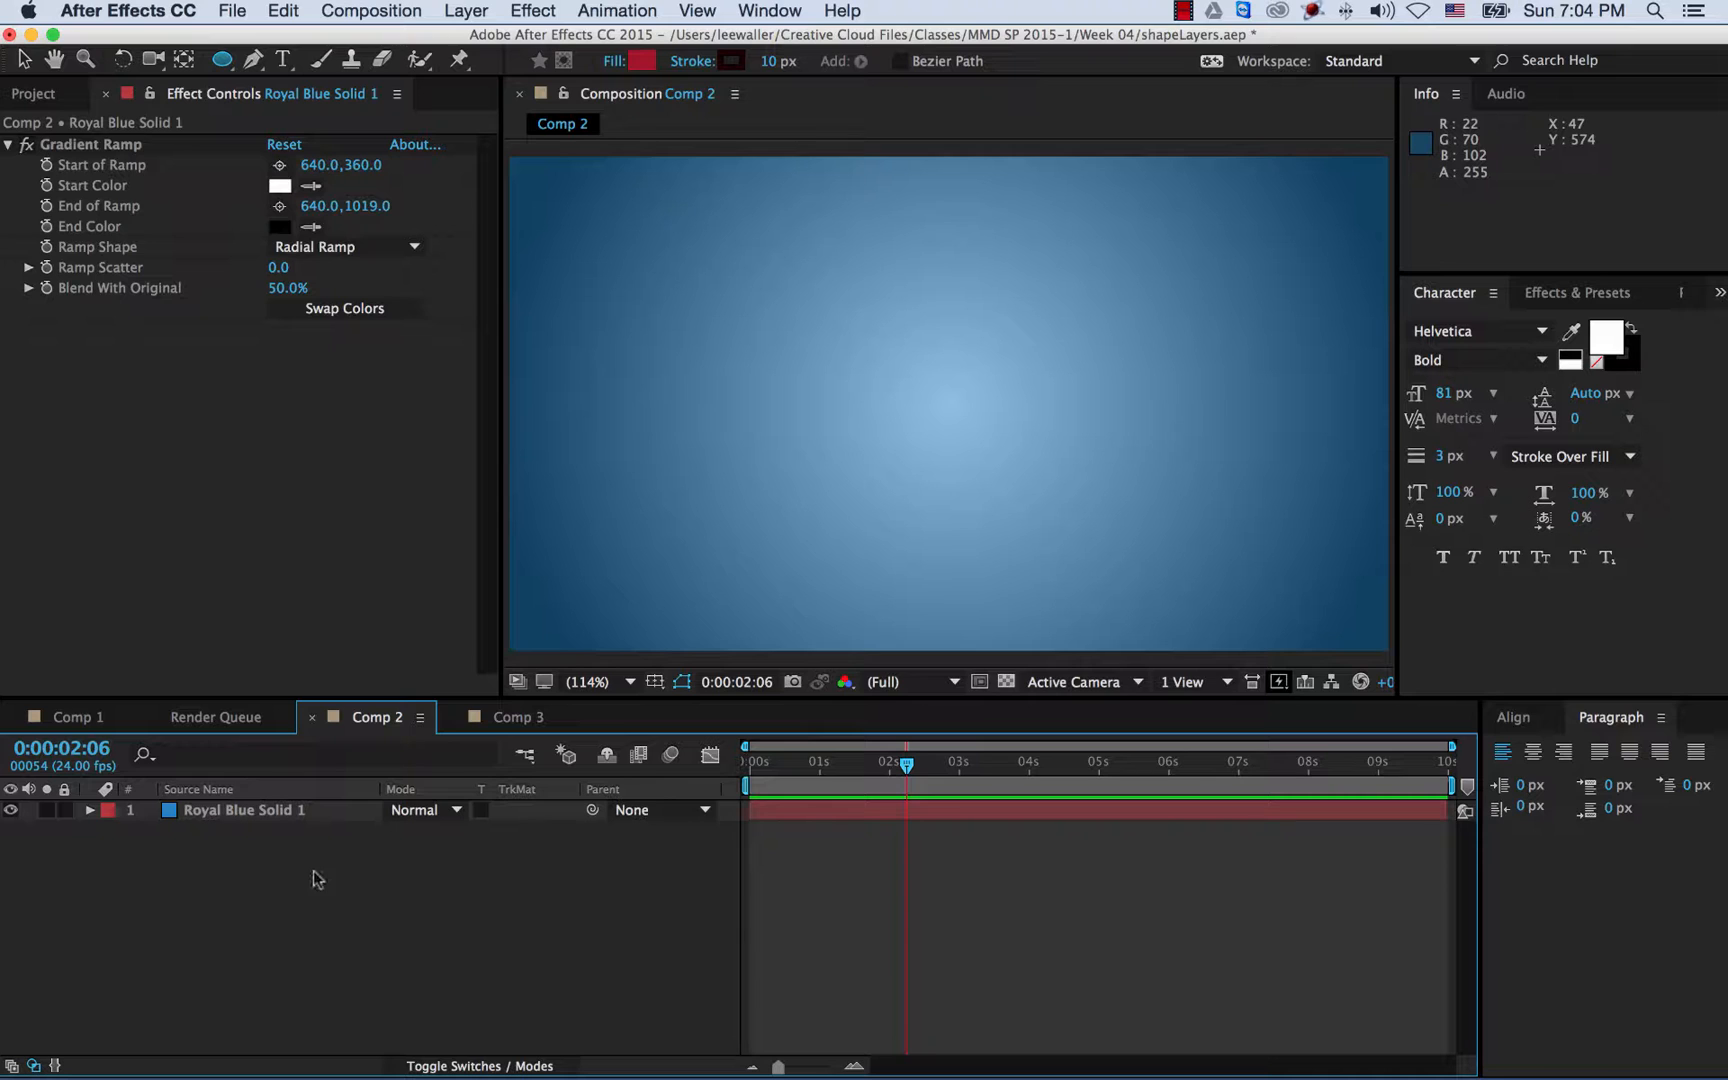
left_click(259, 815)
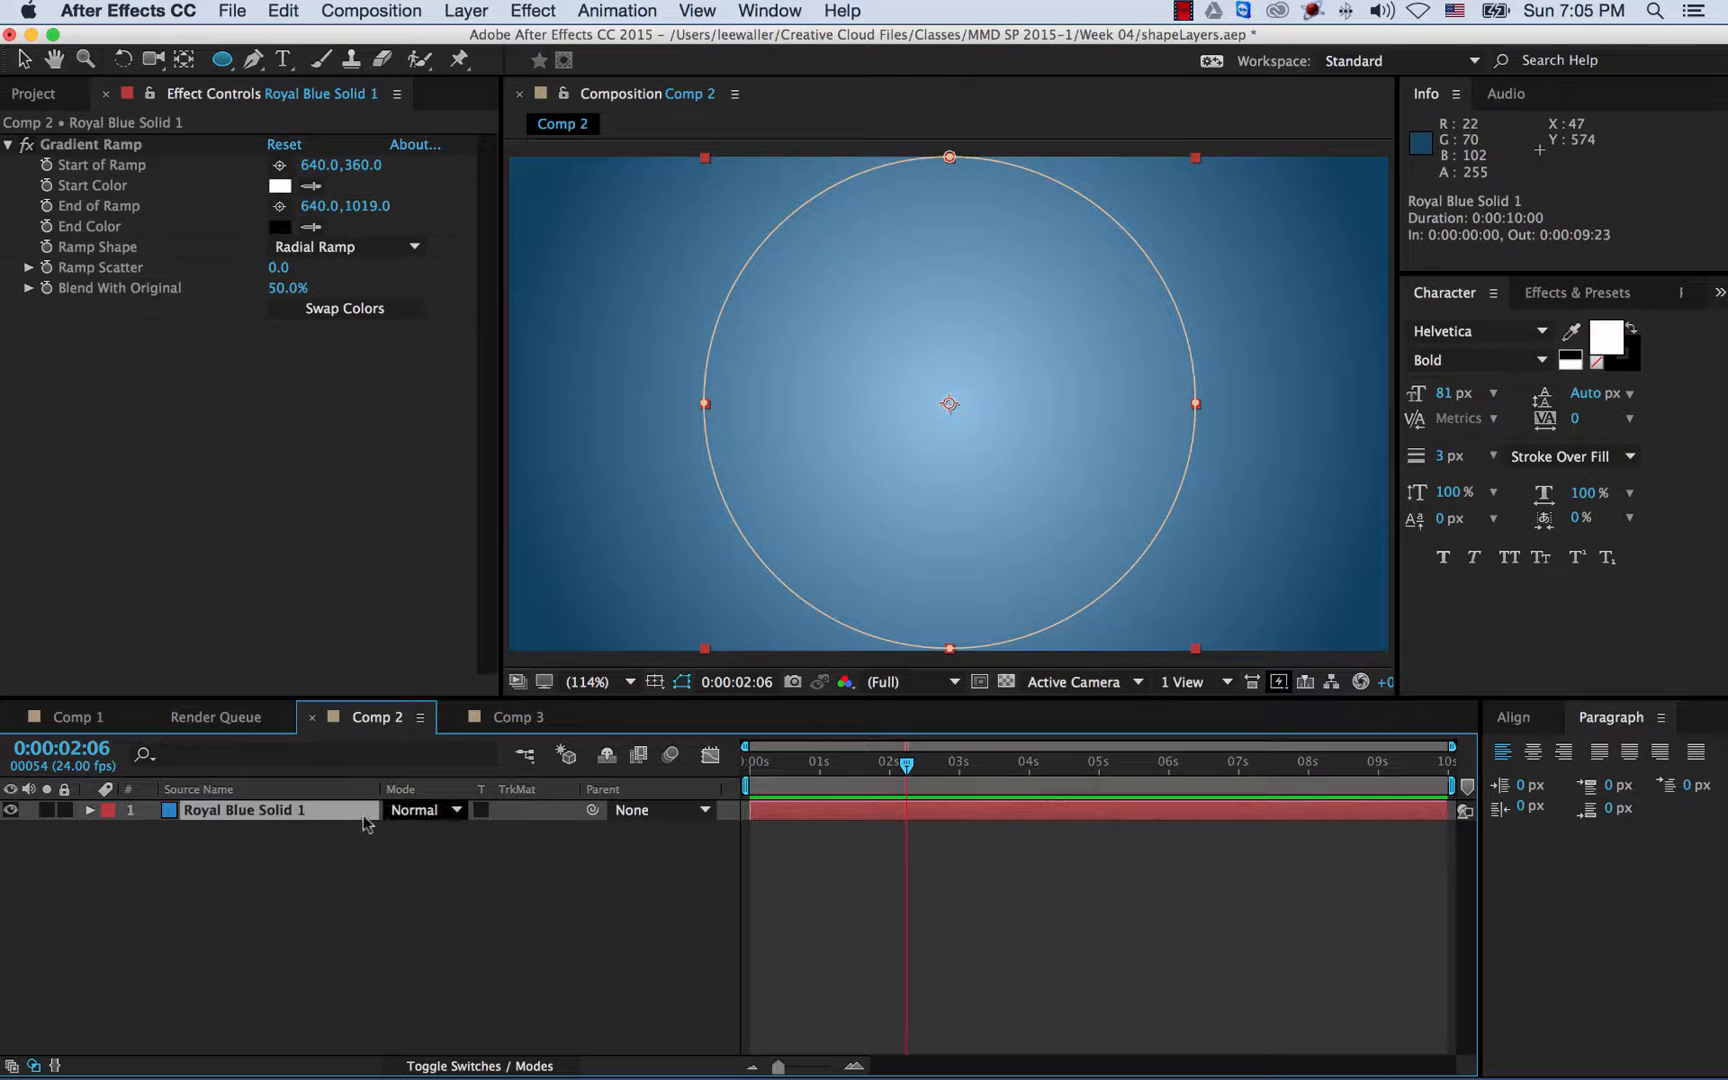
left_click(360, 878)
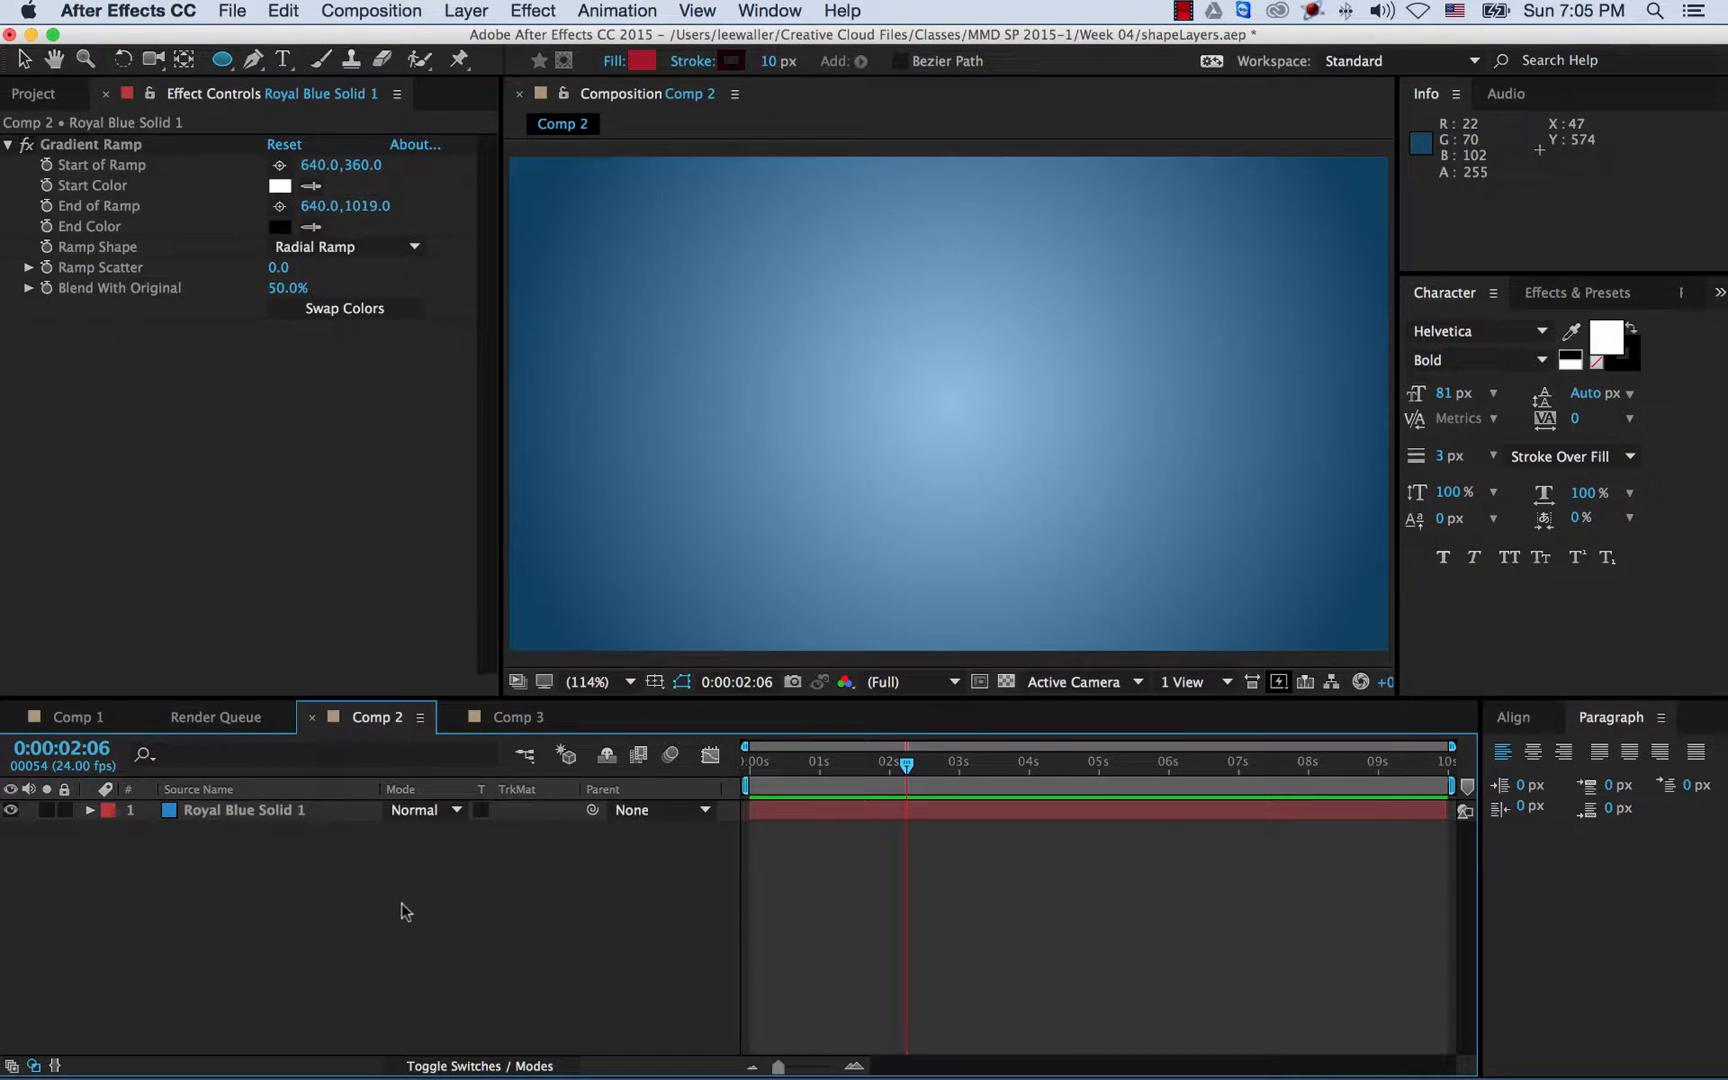
left_click(223, 62)
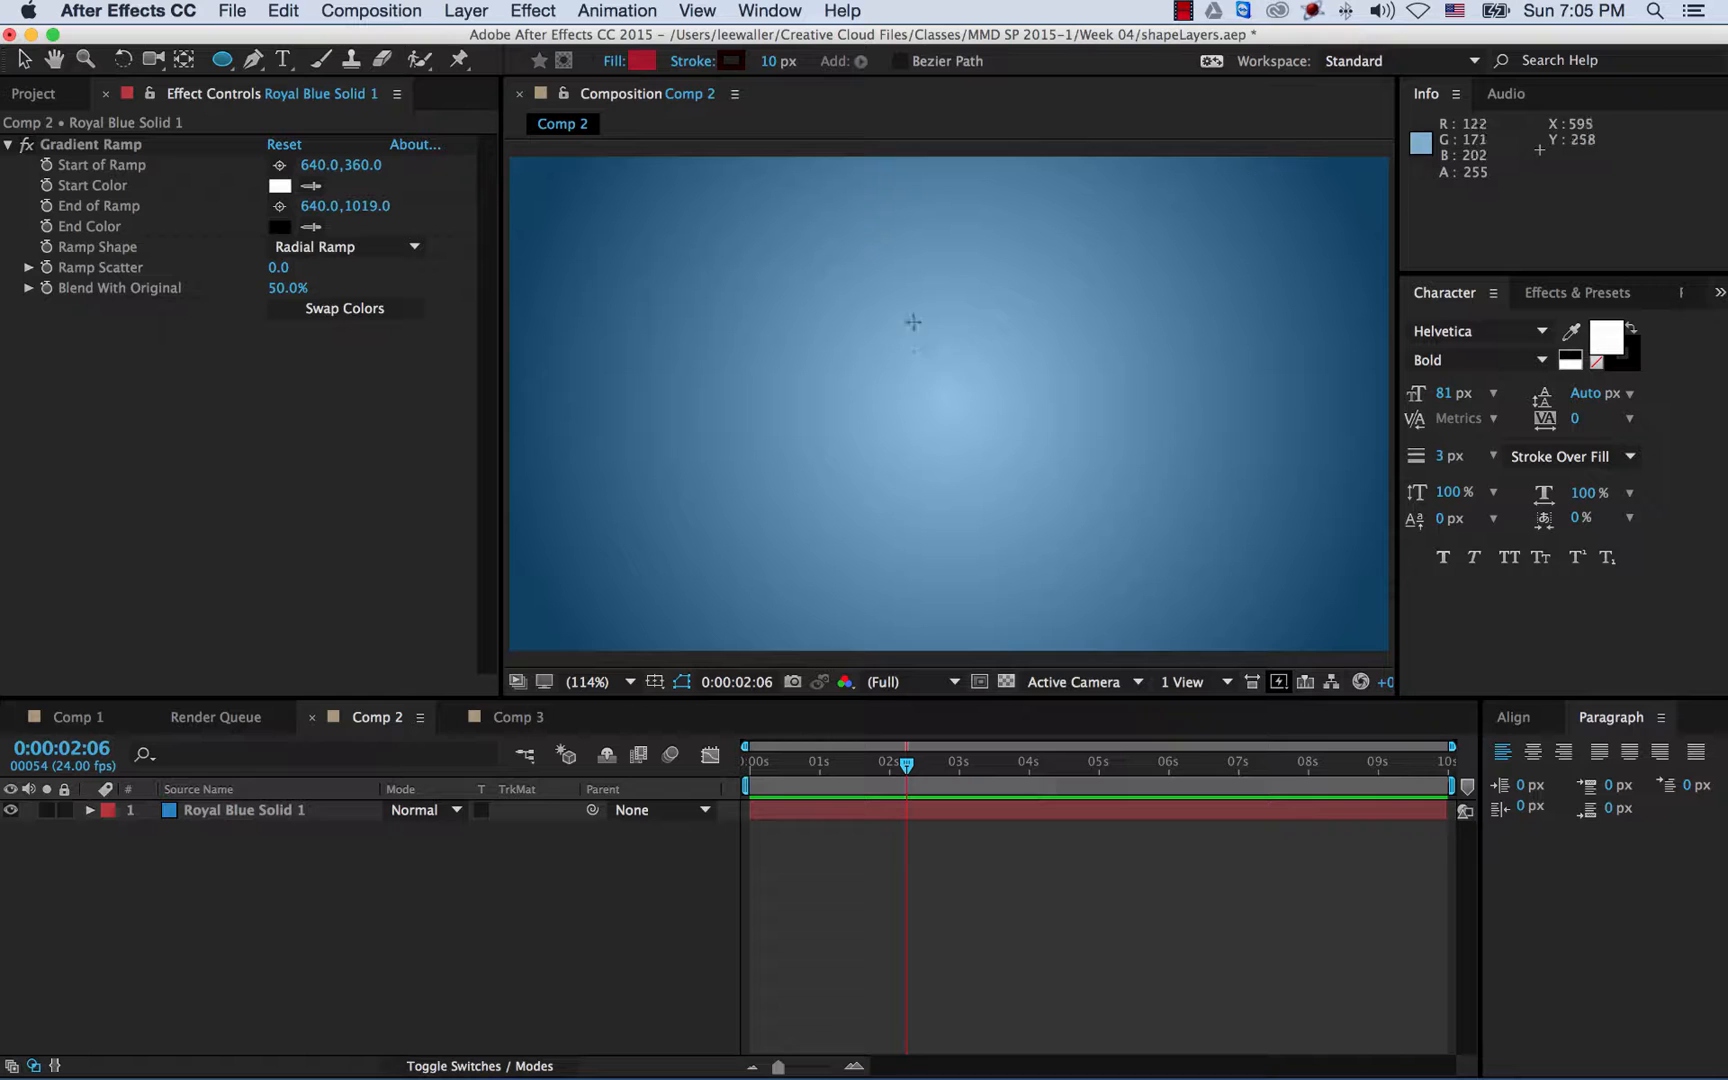
- Draw a large red circle in the lower middle of the frame as Shape Layer 1
mouse_move(775, 278)
left_mouse_down()
mouse_move(1034, 487)
mouse_move(1199, 571)
left_mouse_up()
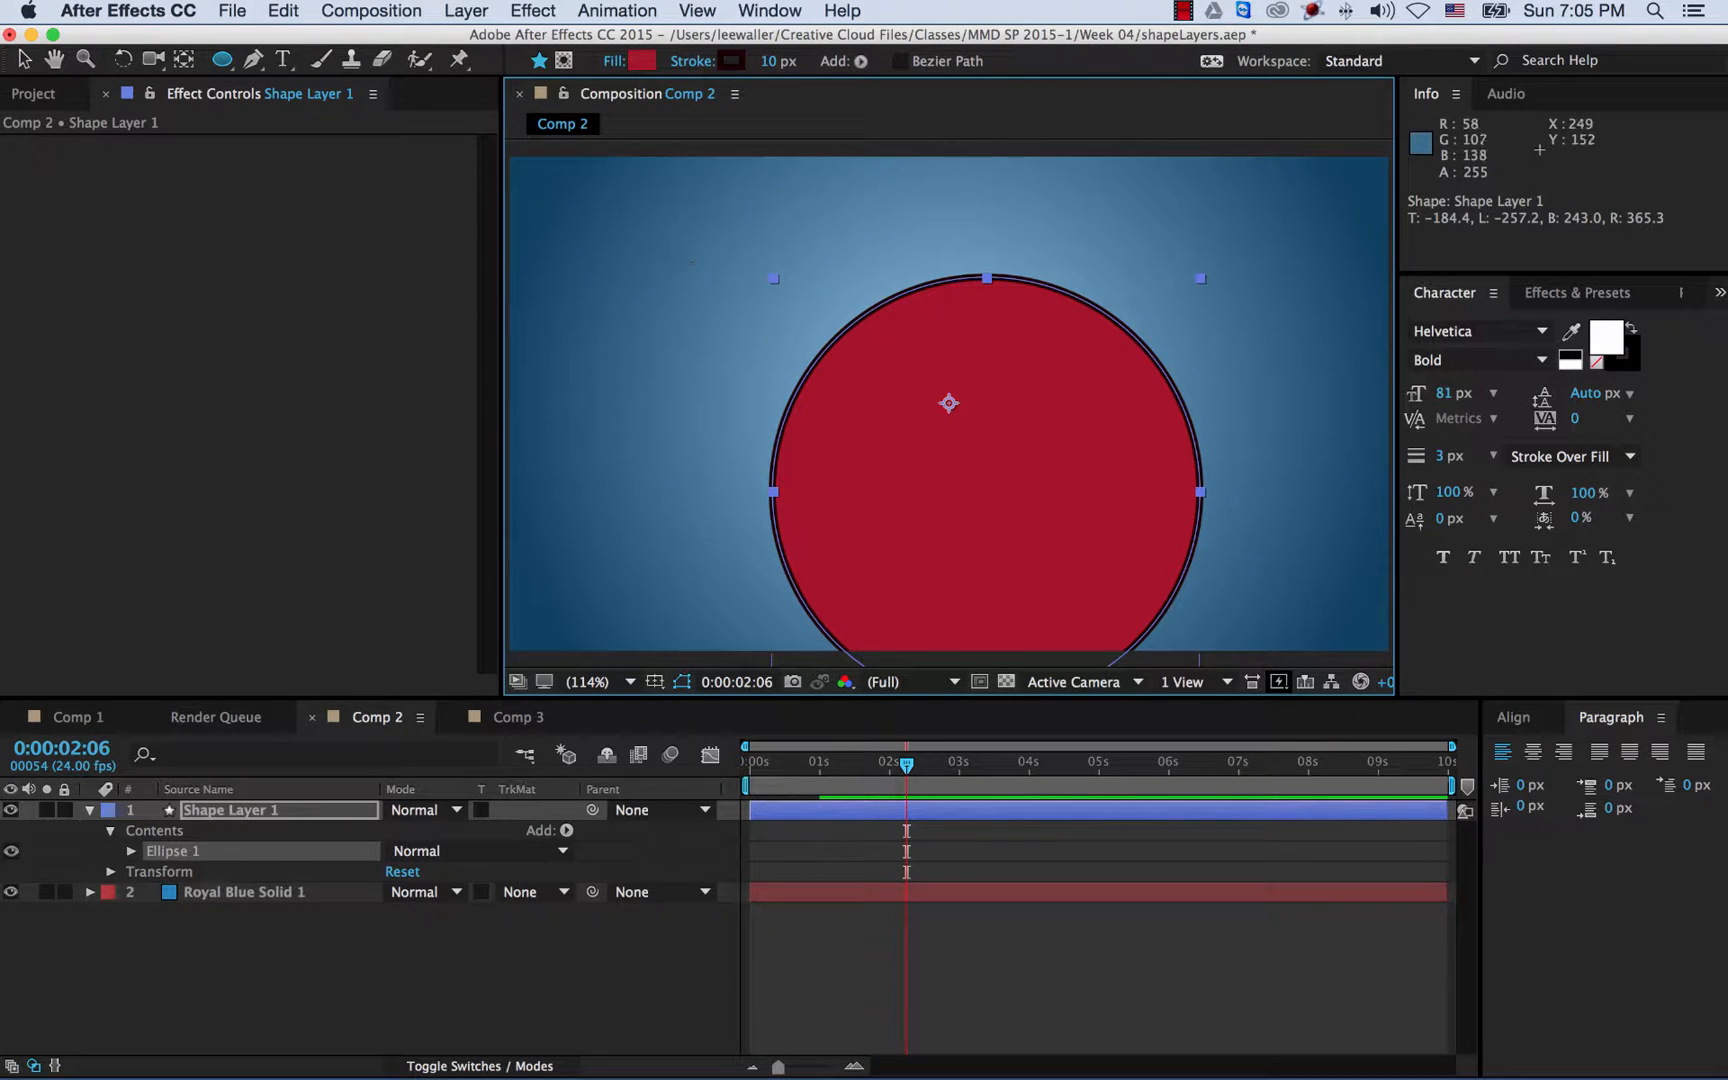
left_click(24, 60)
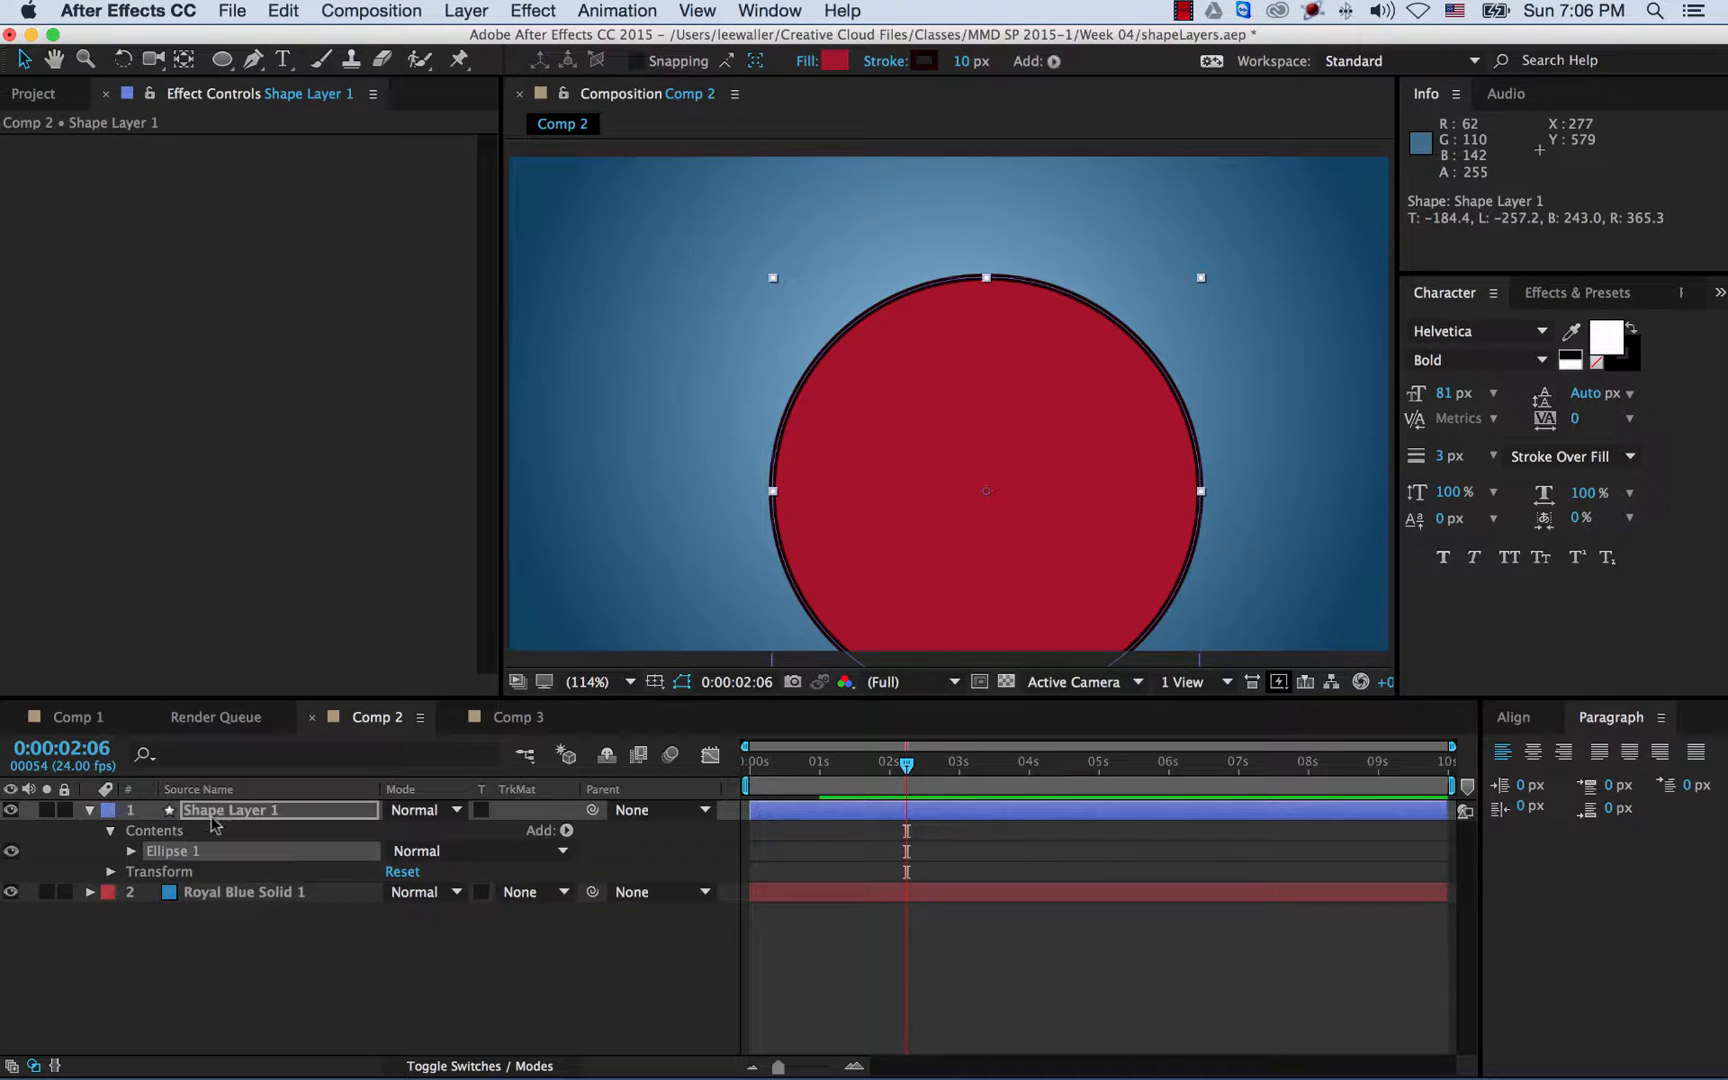
- Set Transform: Ellipse 1 Position to 0,0, confirming the layer sits at 640,360
left_click(130, 851)
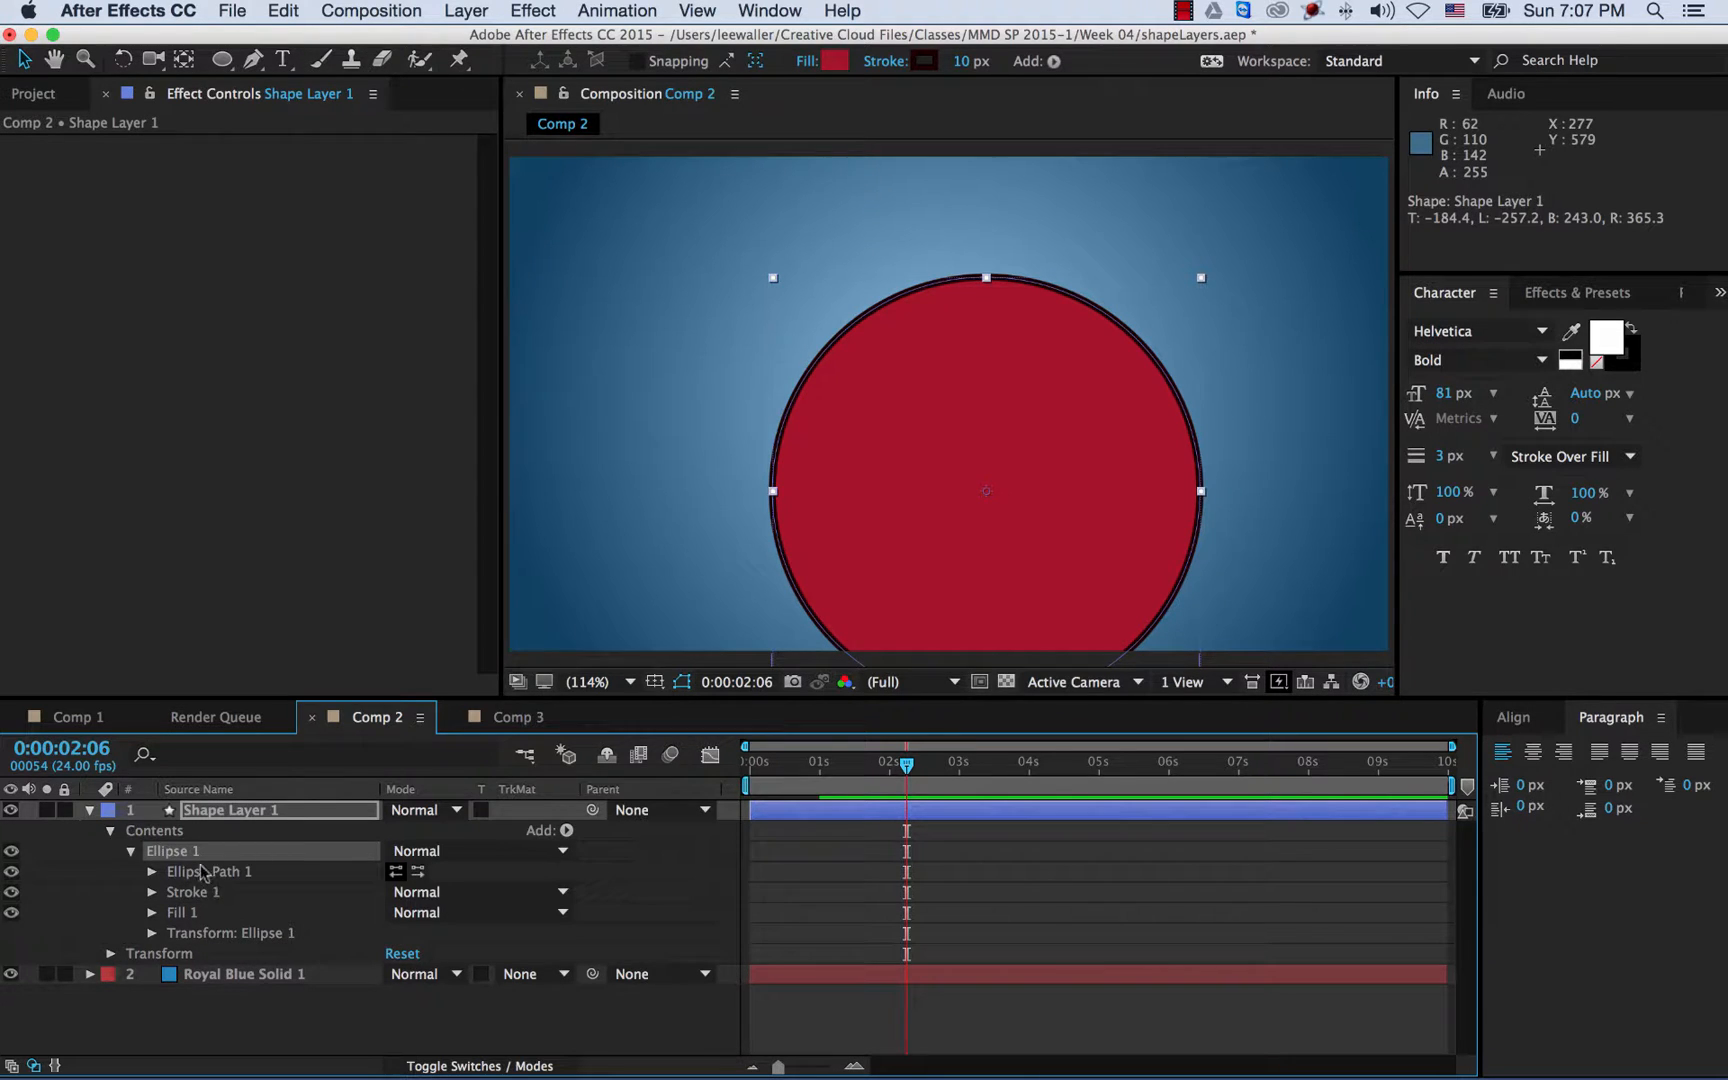
left_click(154, 934)
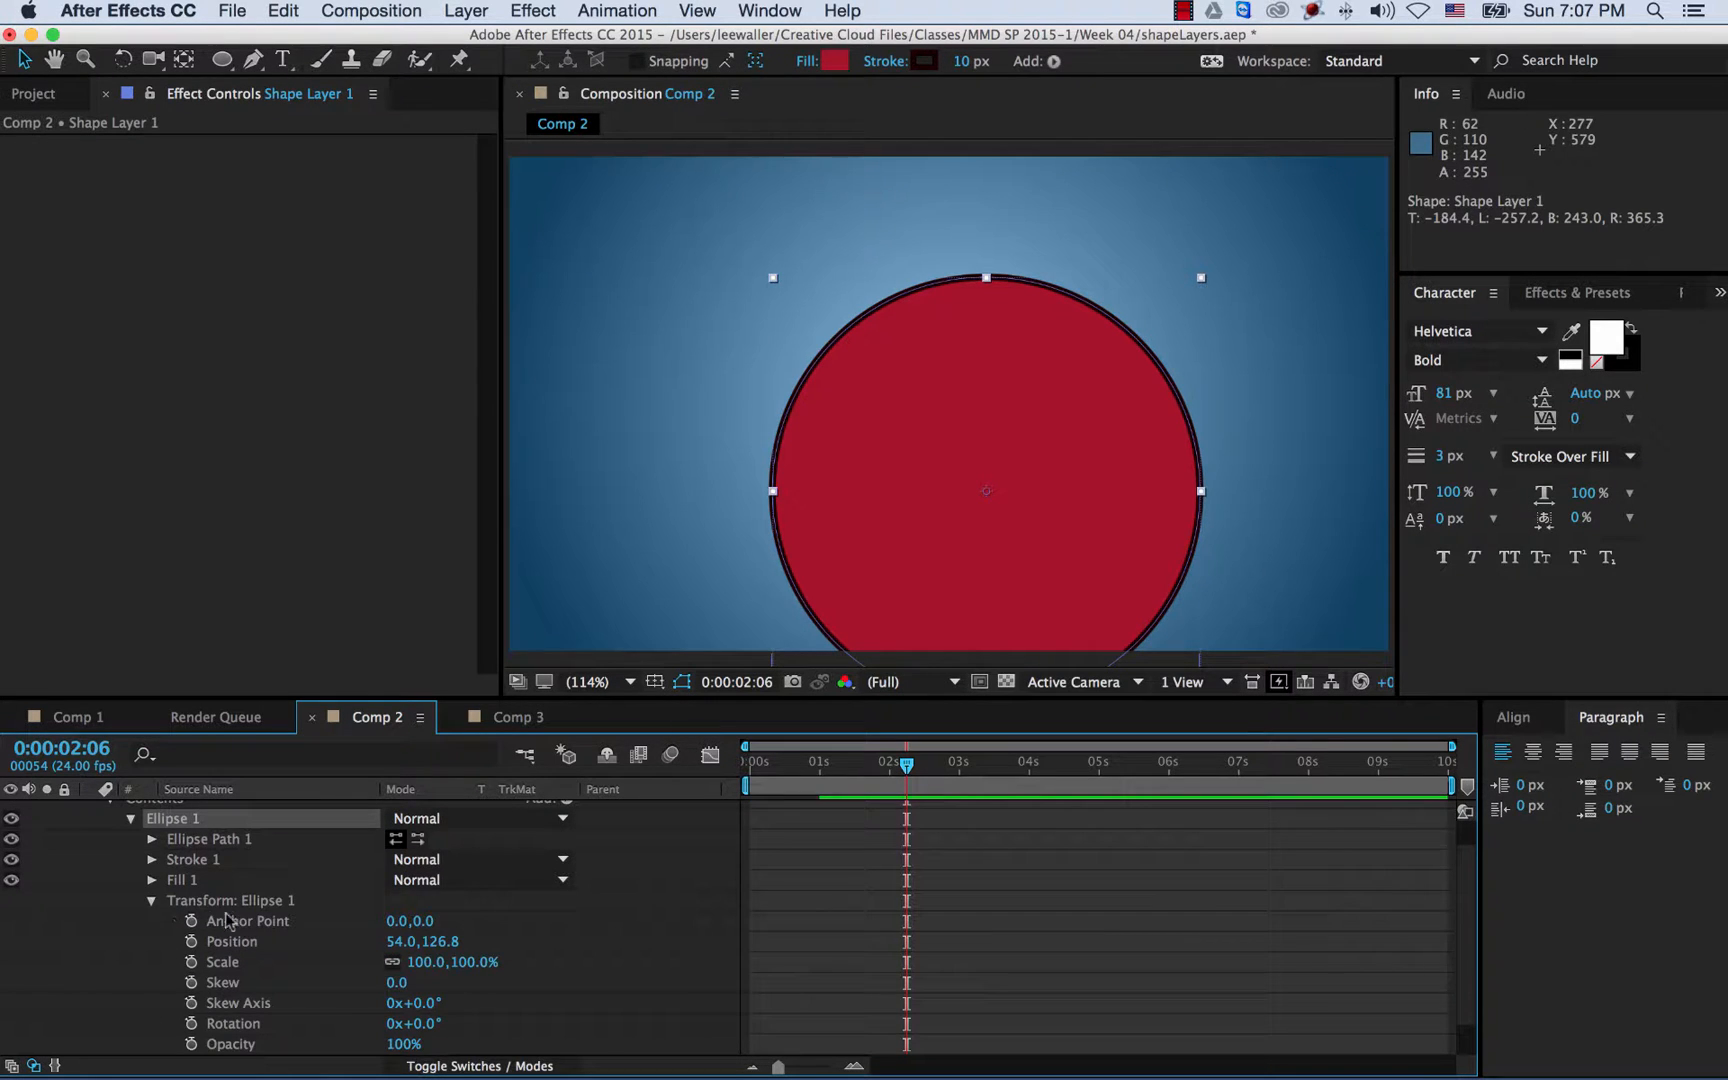
scroll(242, 908, "down", 2)
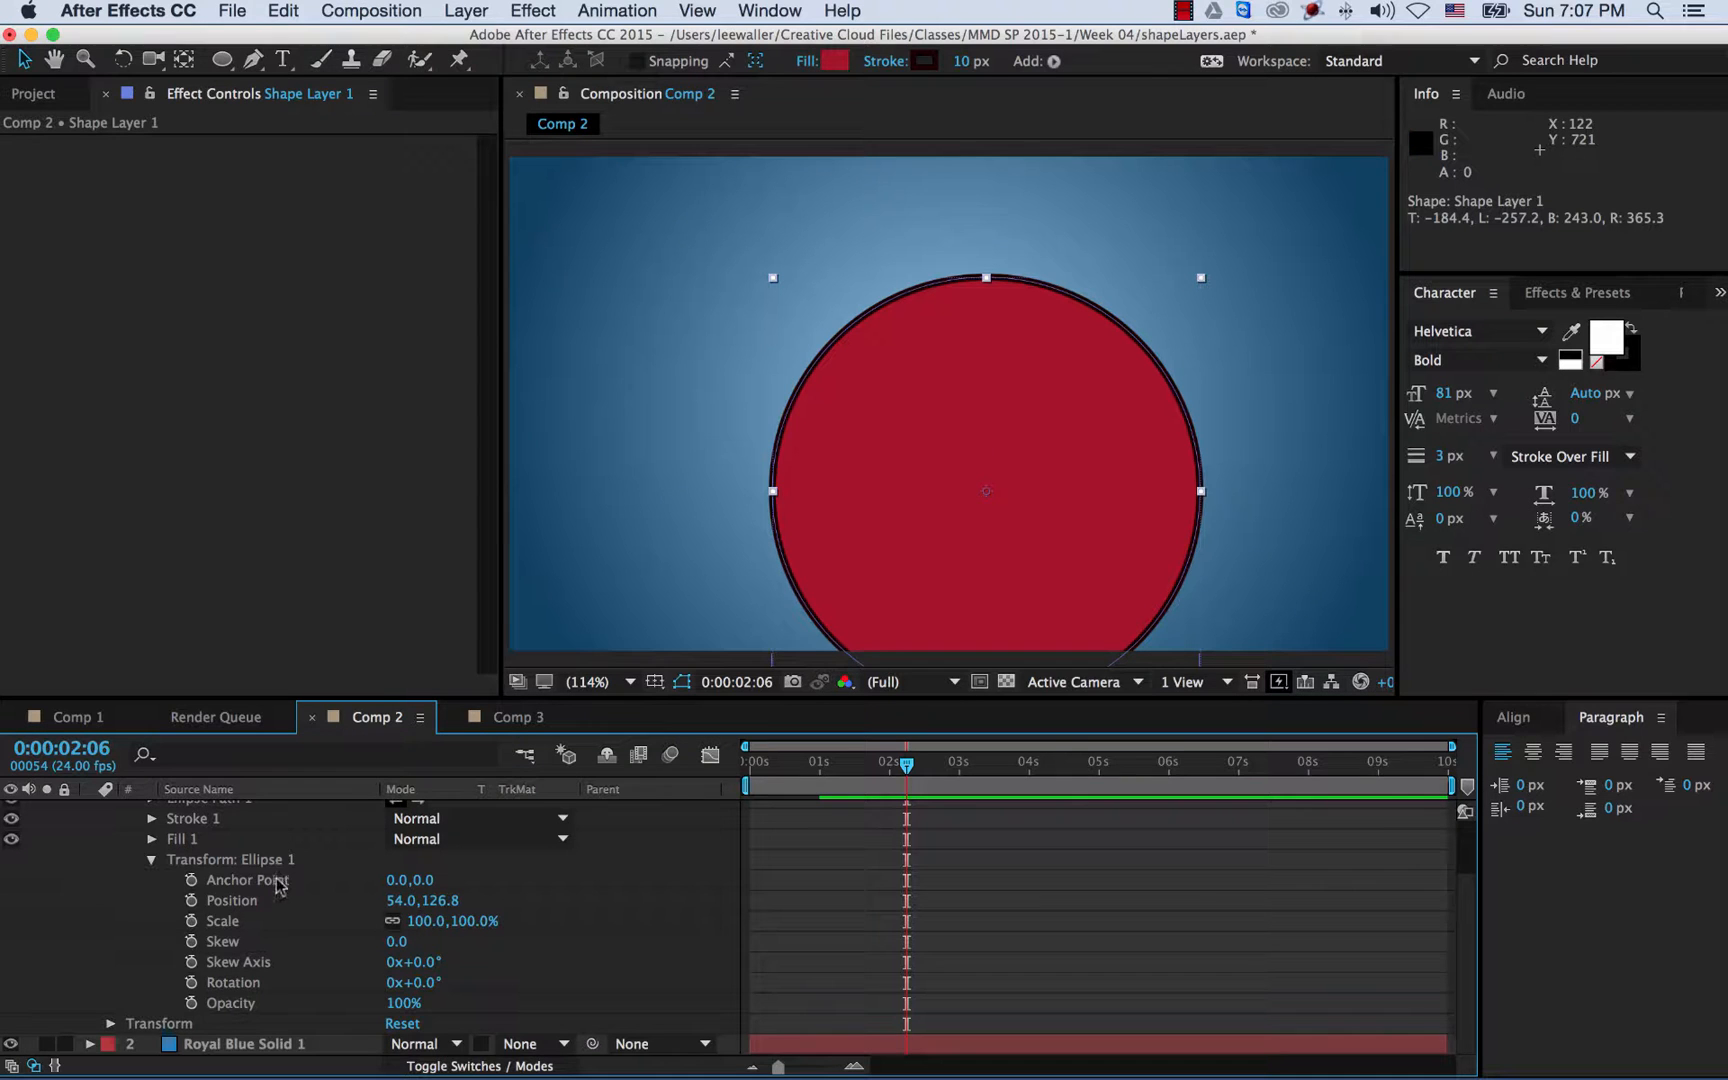
left_click(400, 900)
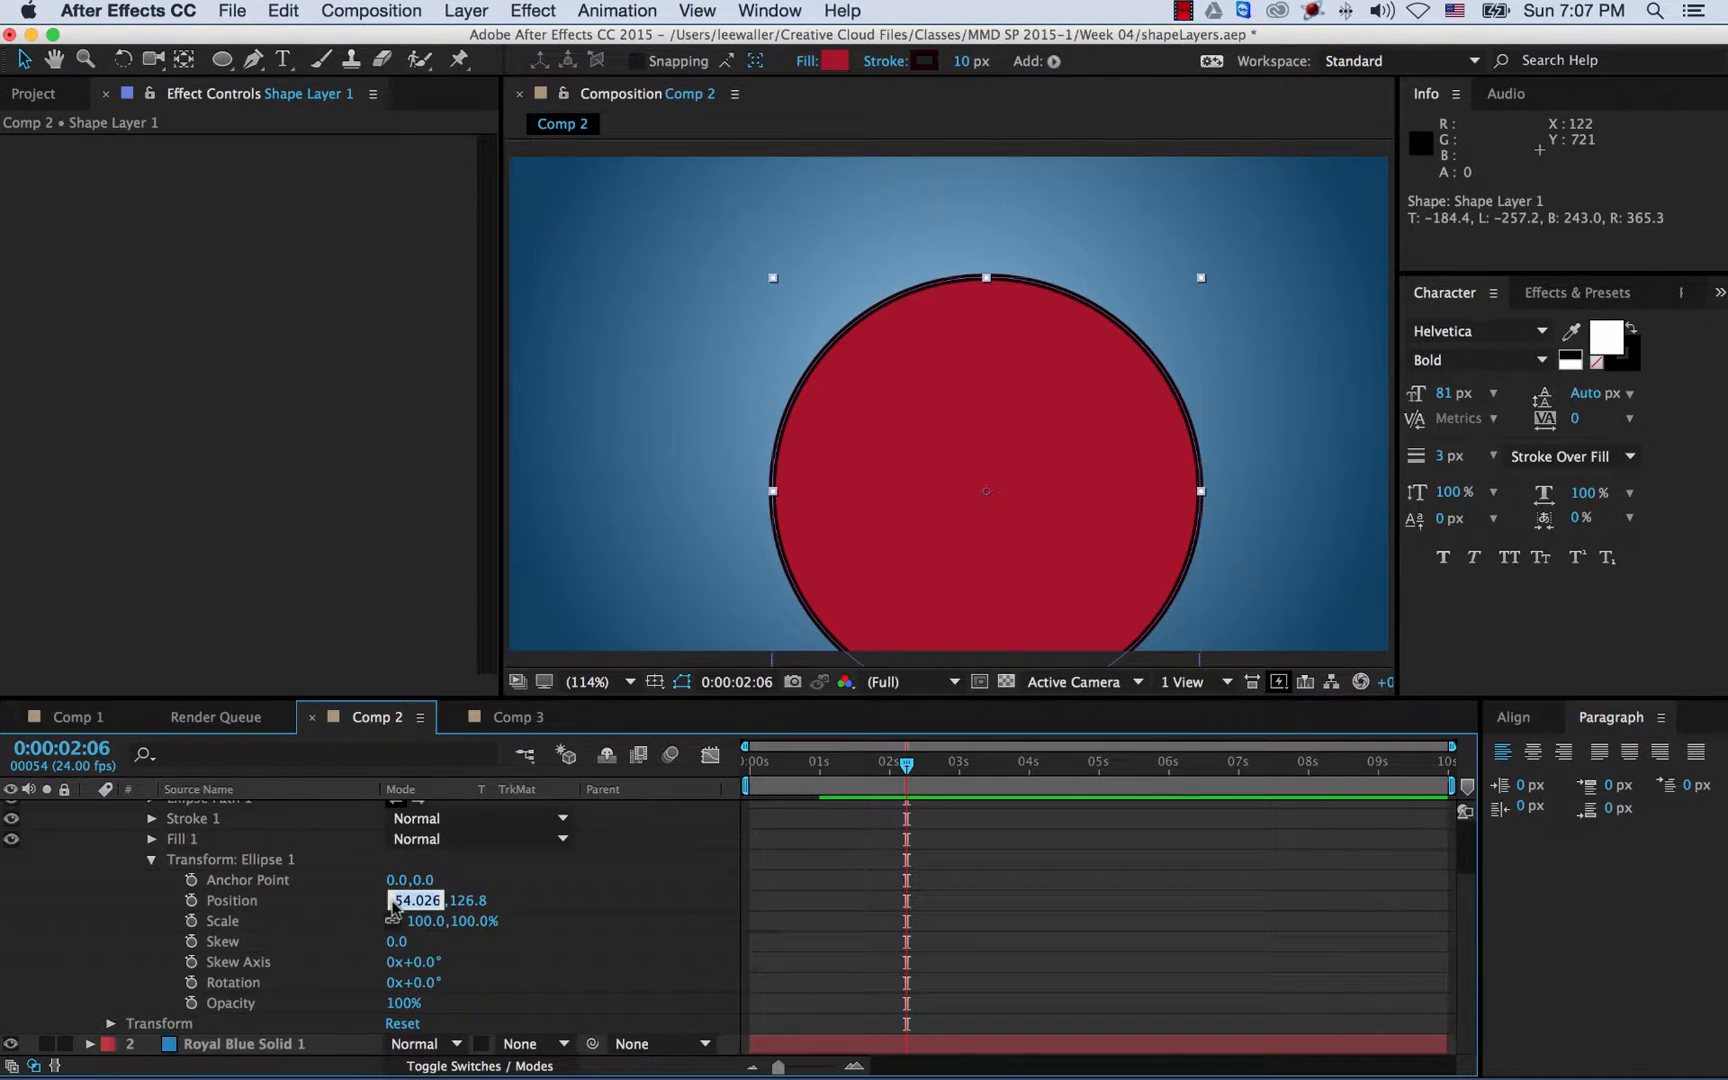
type("0")
key("Tab")
type("0")
key("Tab")
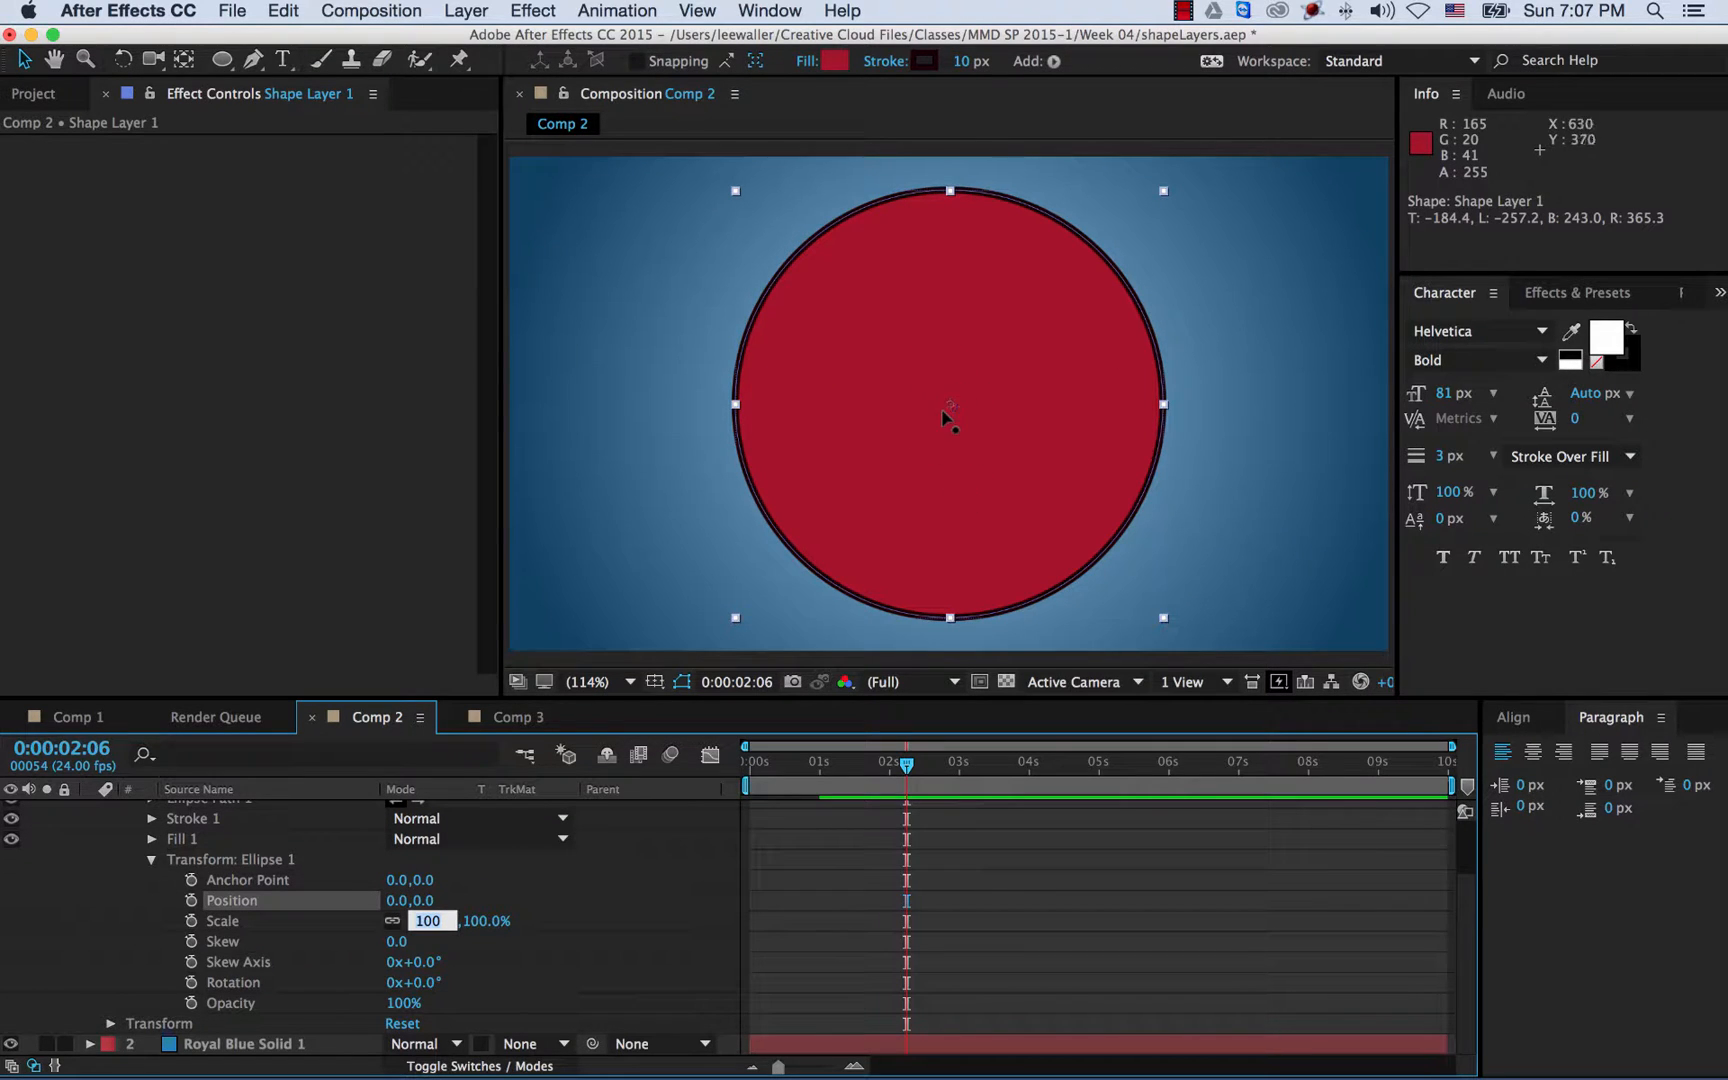
left_click(527, 926)
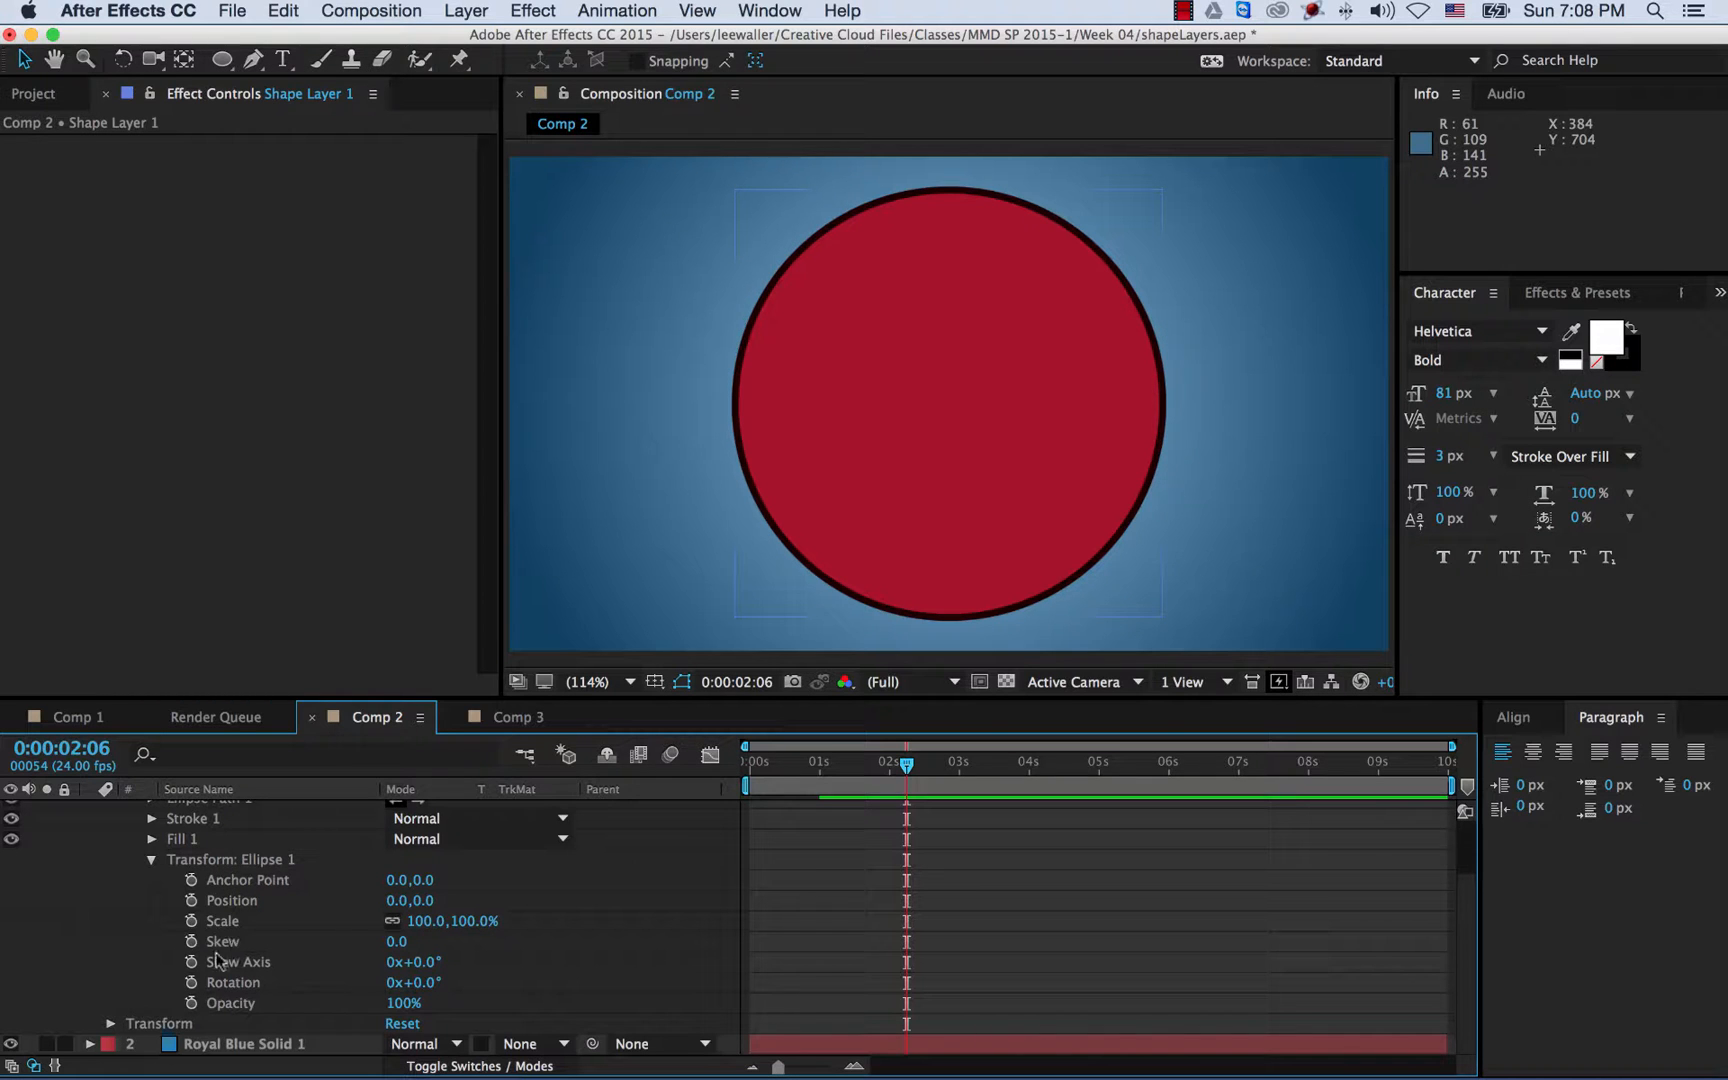
left_click(111, 1024)
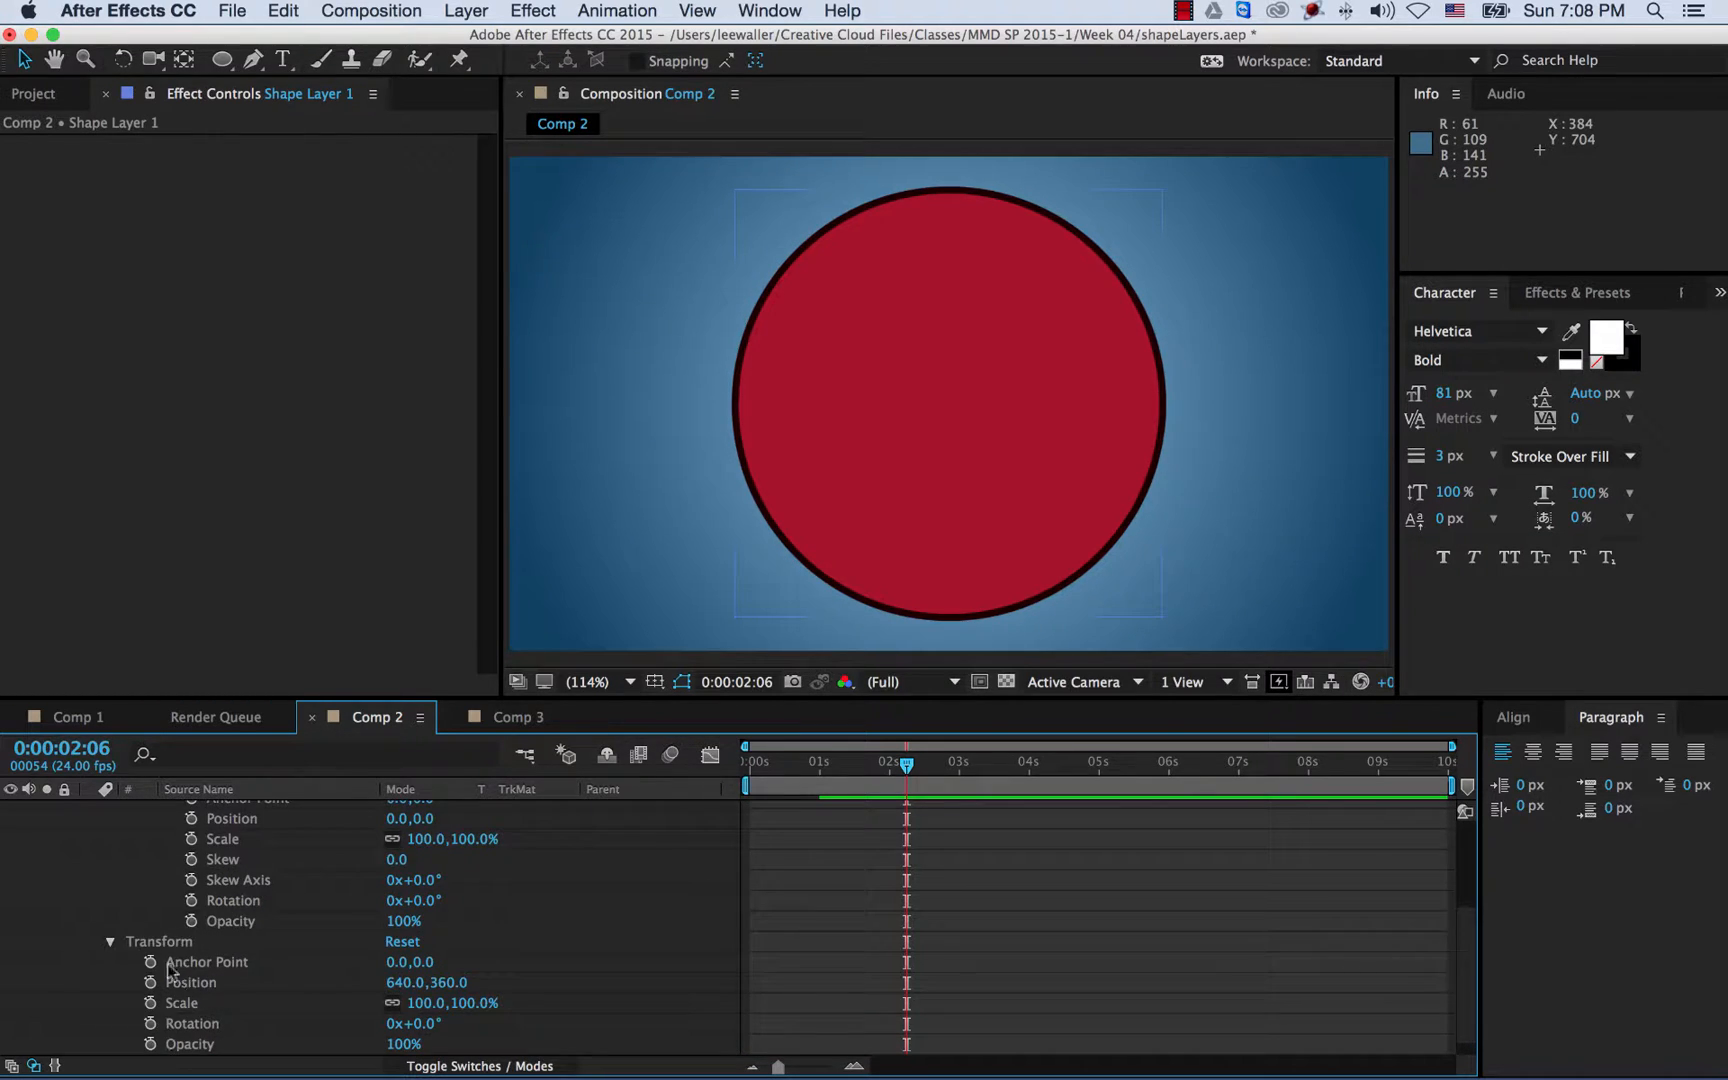
left_click(111, 943)
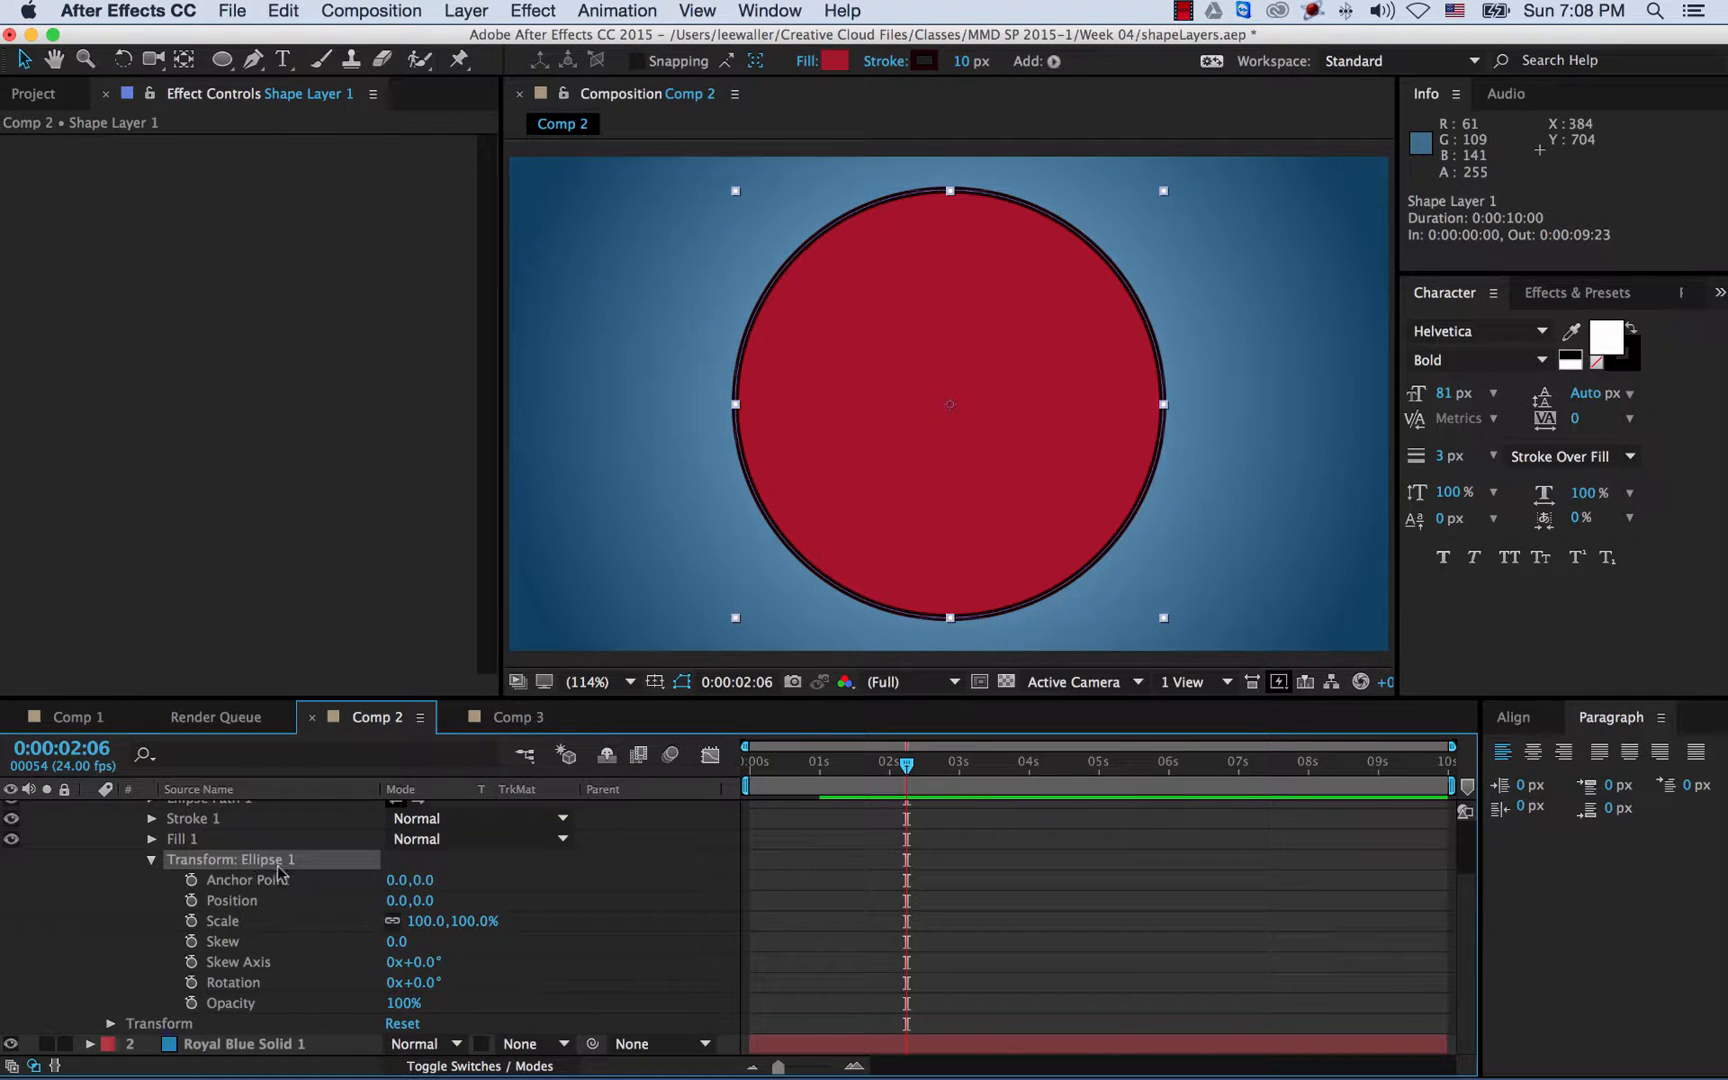
left_click(98, 719)
left_click_drag(878, 780, 950, 772)
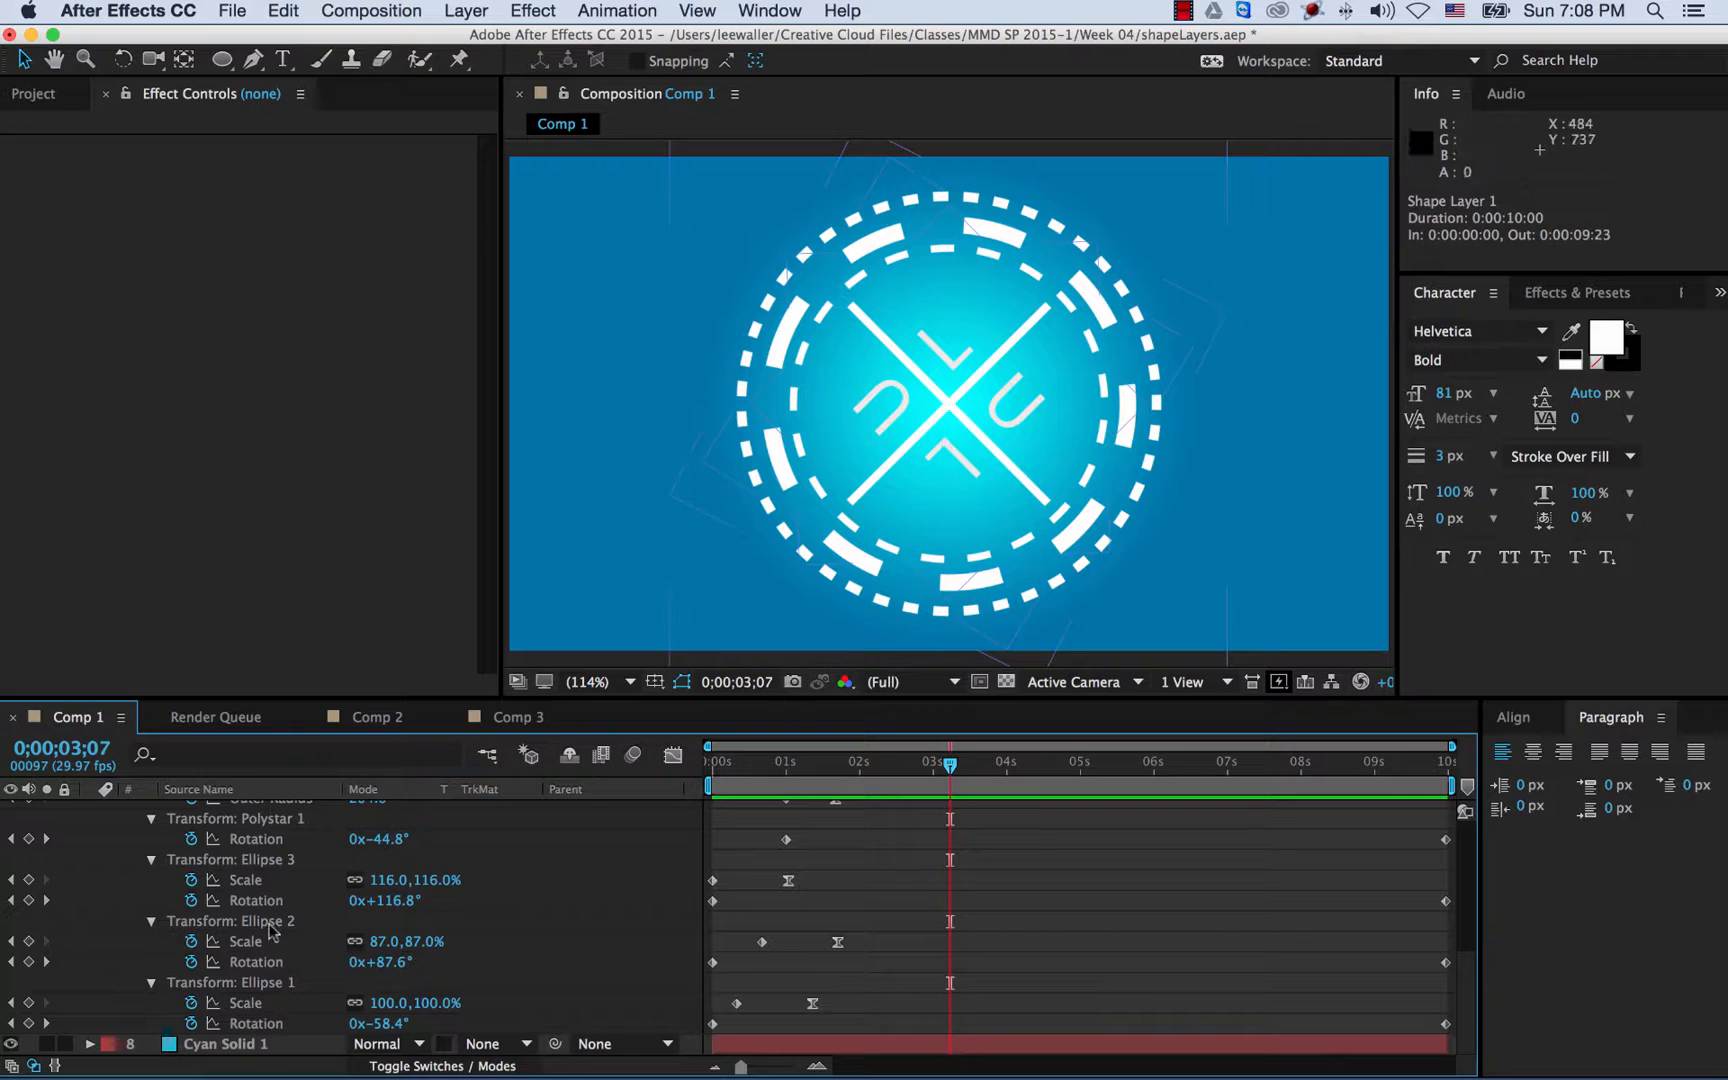
left_click(360, 725)
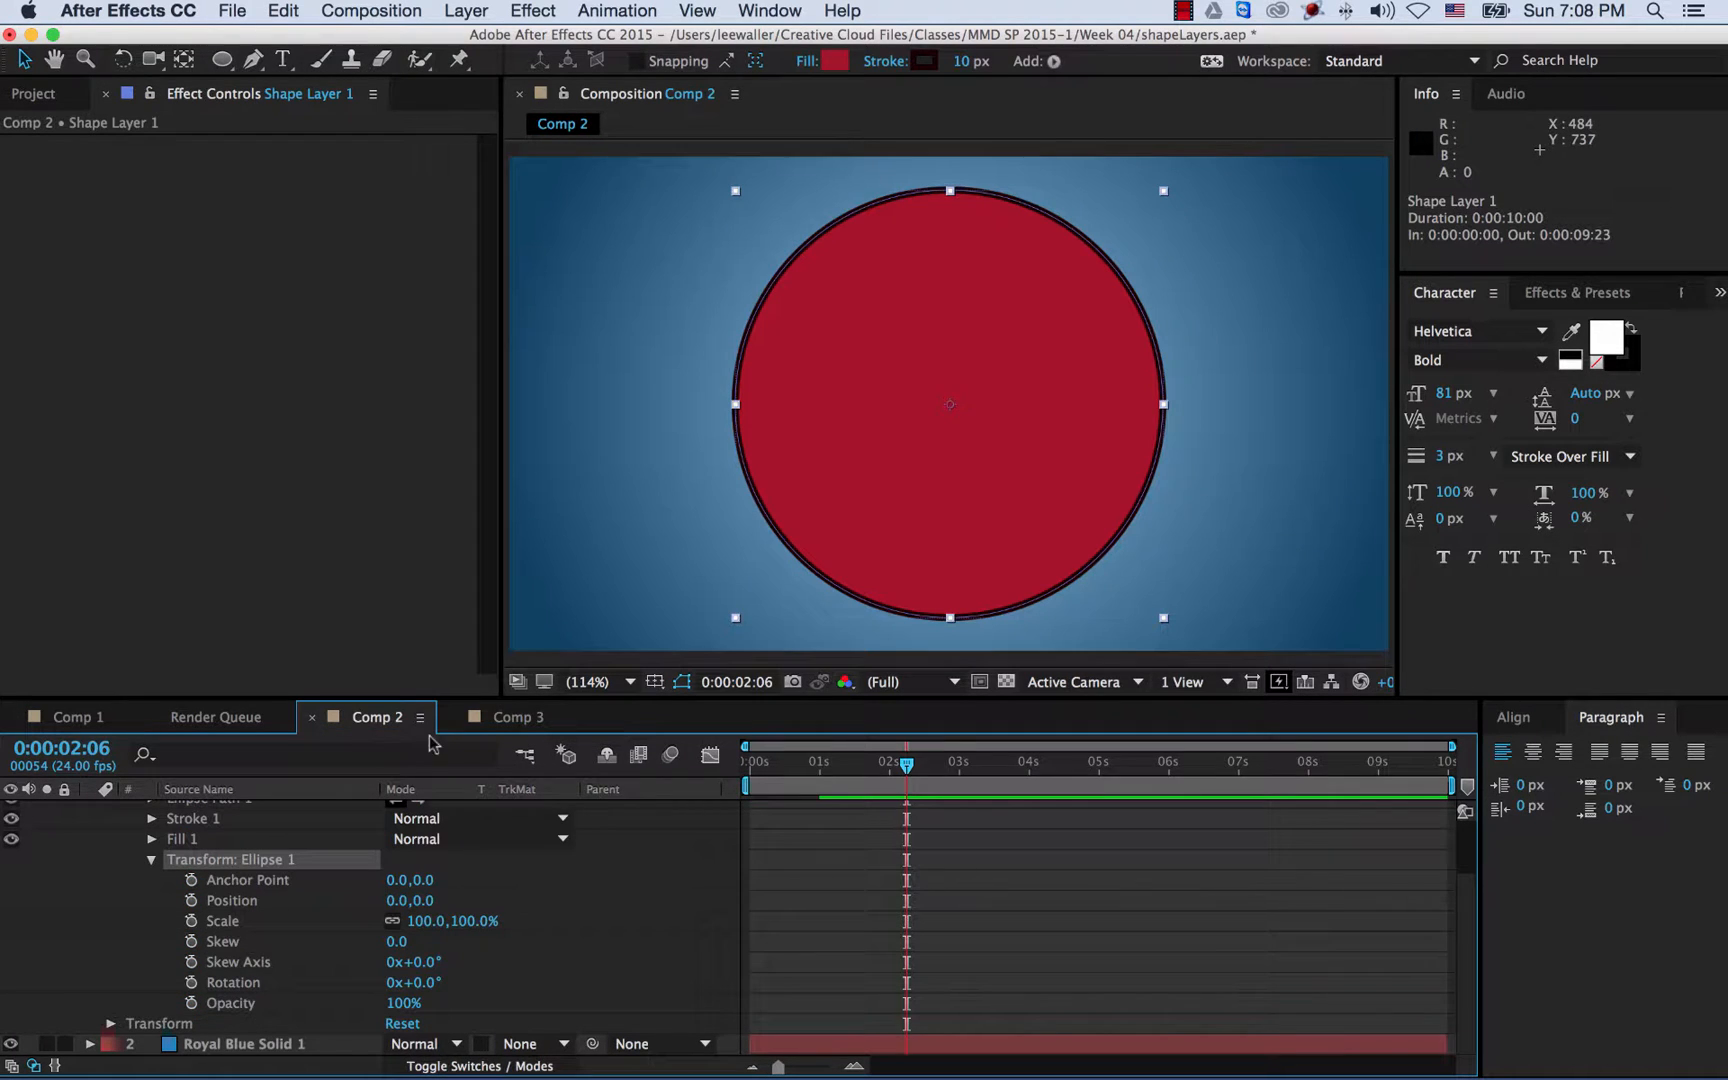
- Collapse the ellipse transform, select Shape Layer 1 and bring up its Fill Options
left_click(153, 864)
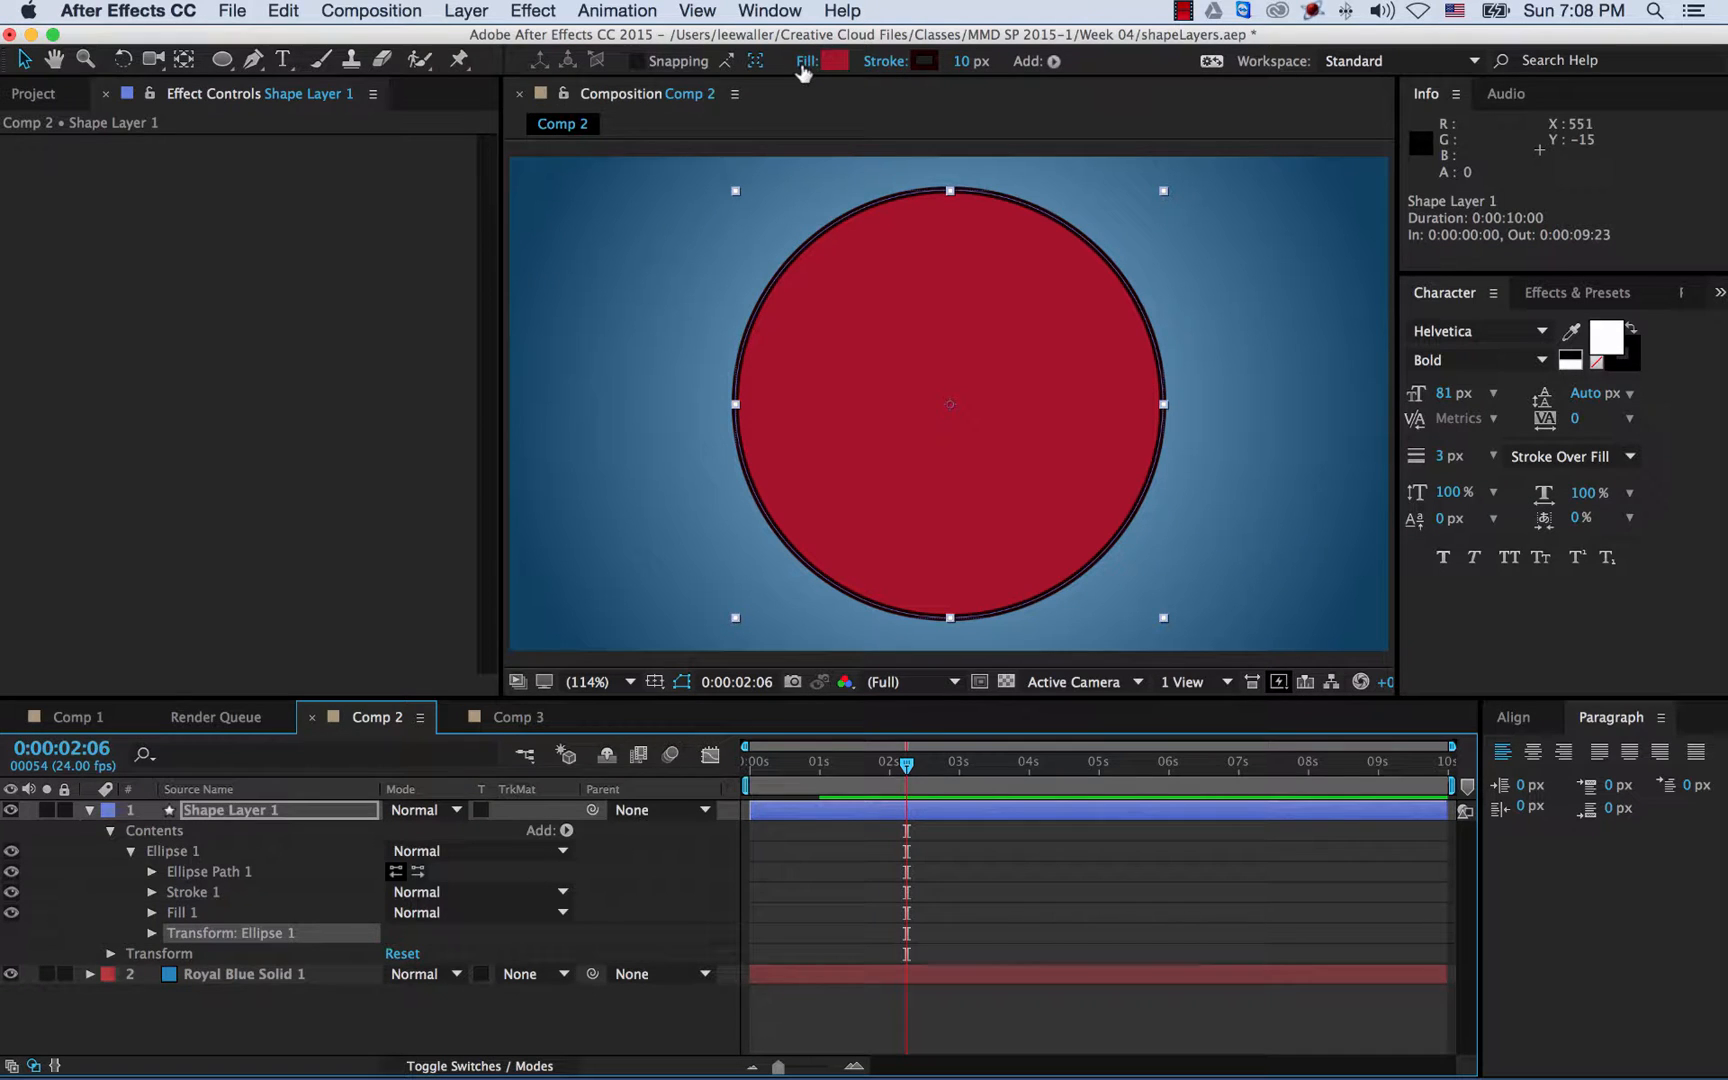
left_click(225, 811)
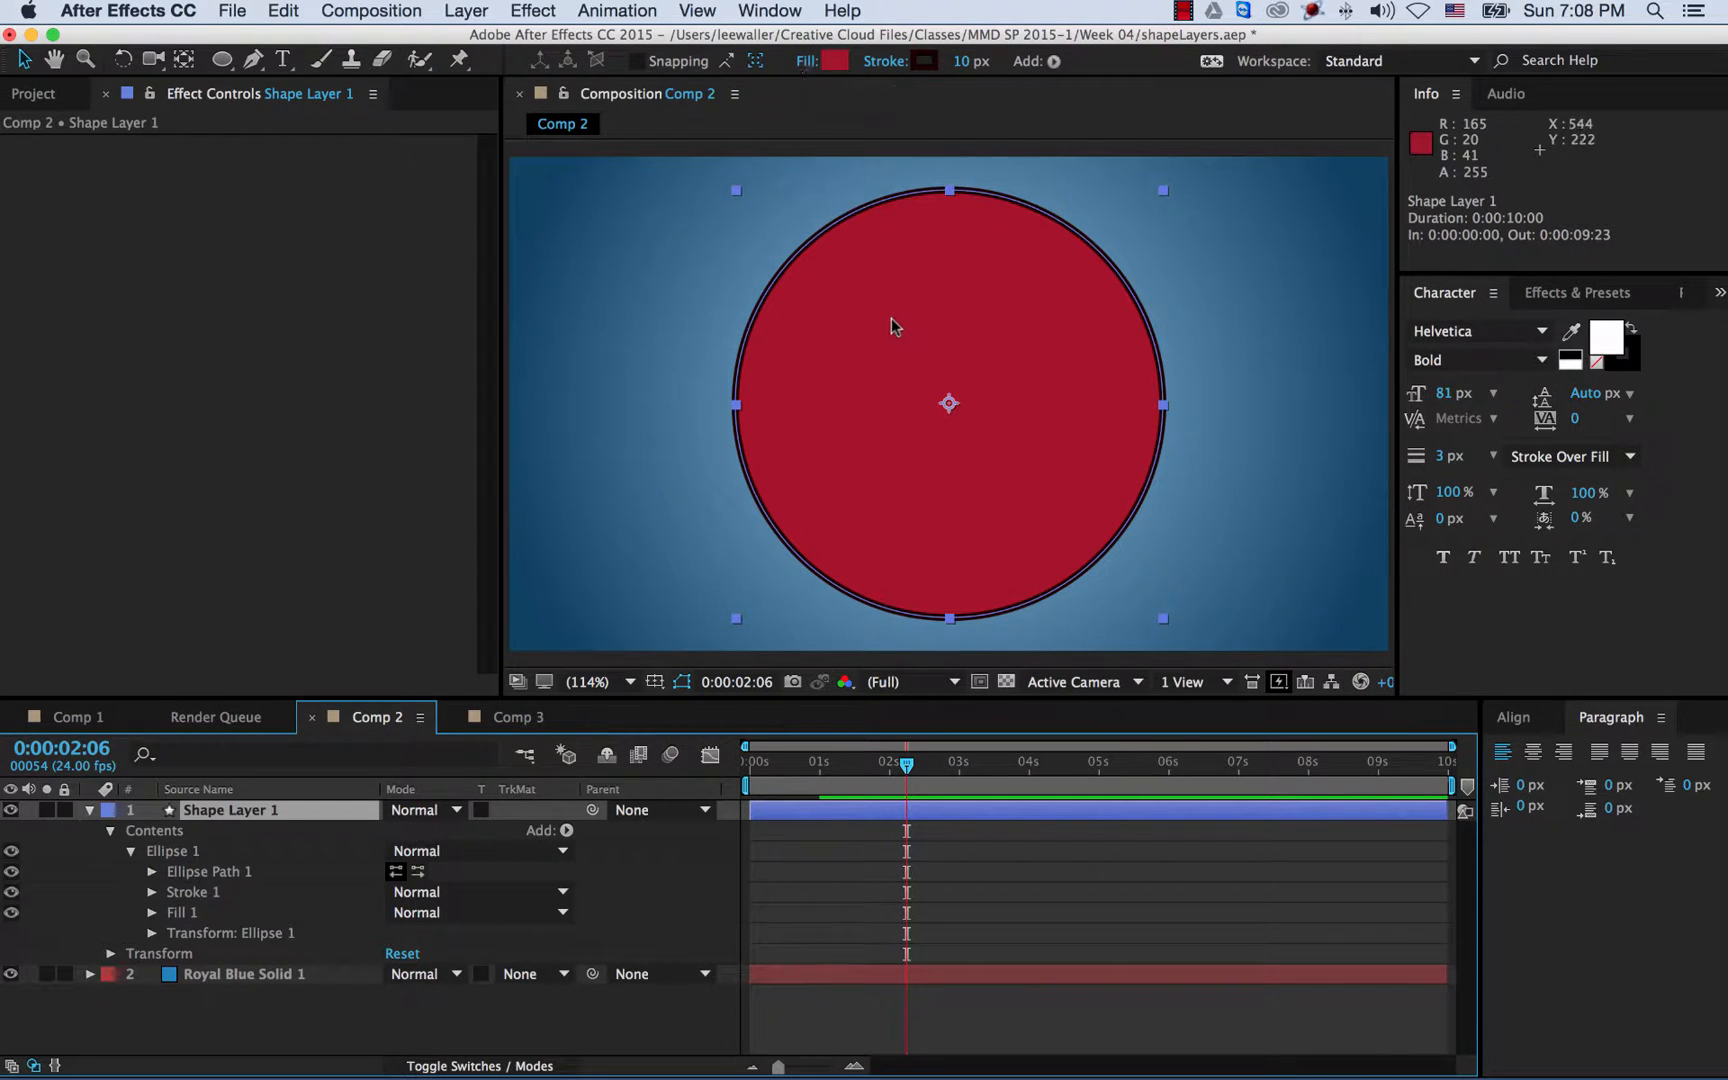
left_click(808, 62)
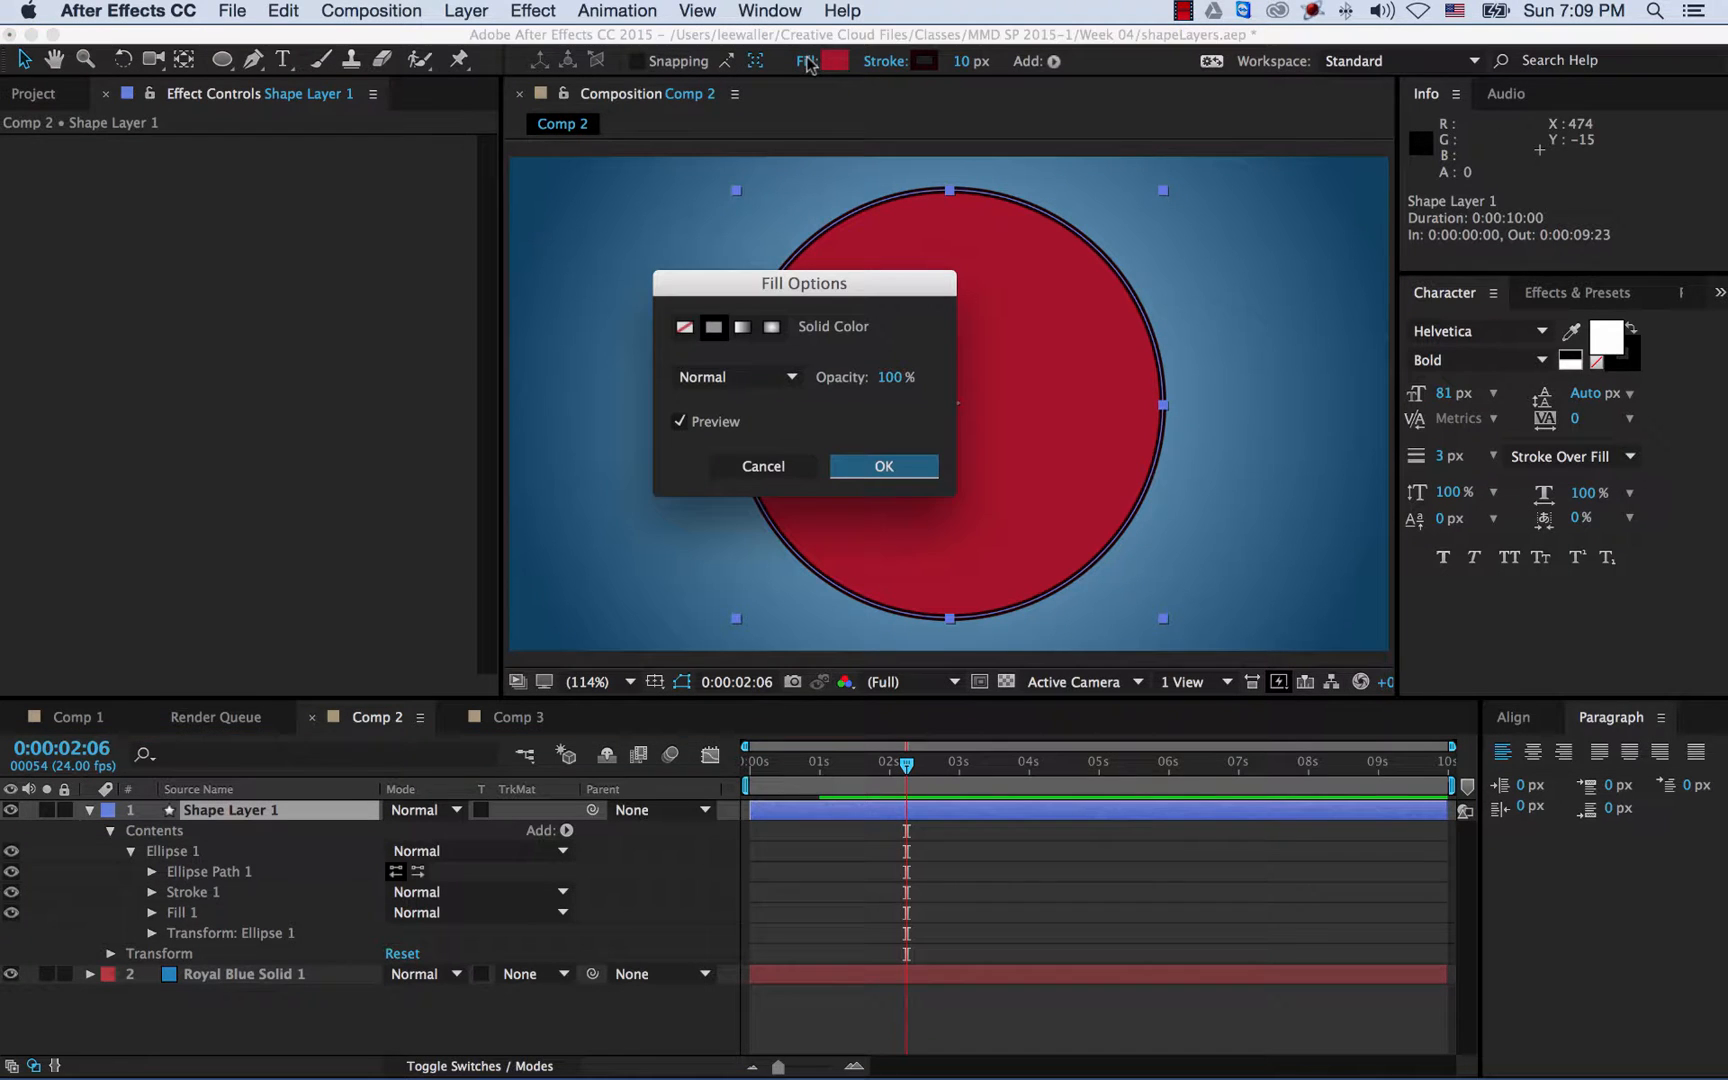
- Set the circle's fill type to None
left_click(684, 327)
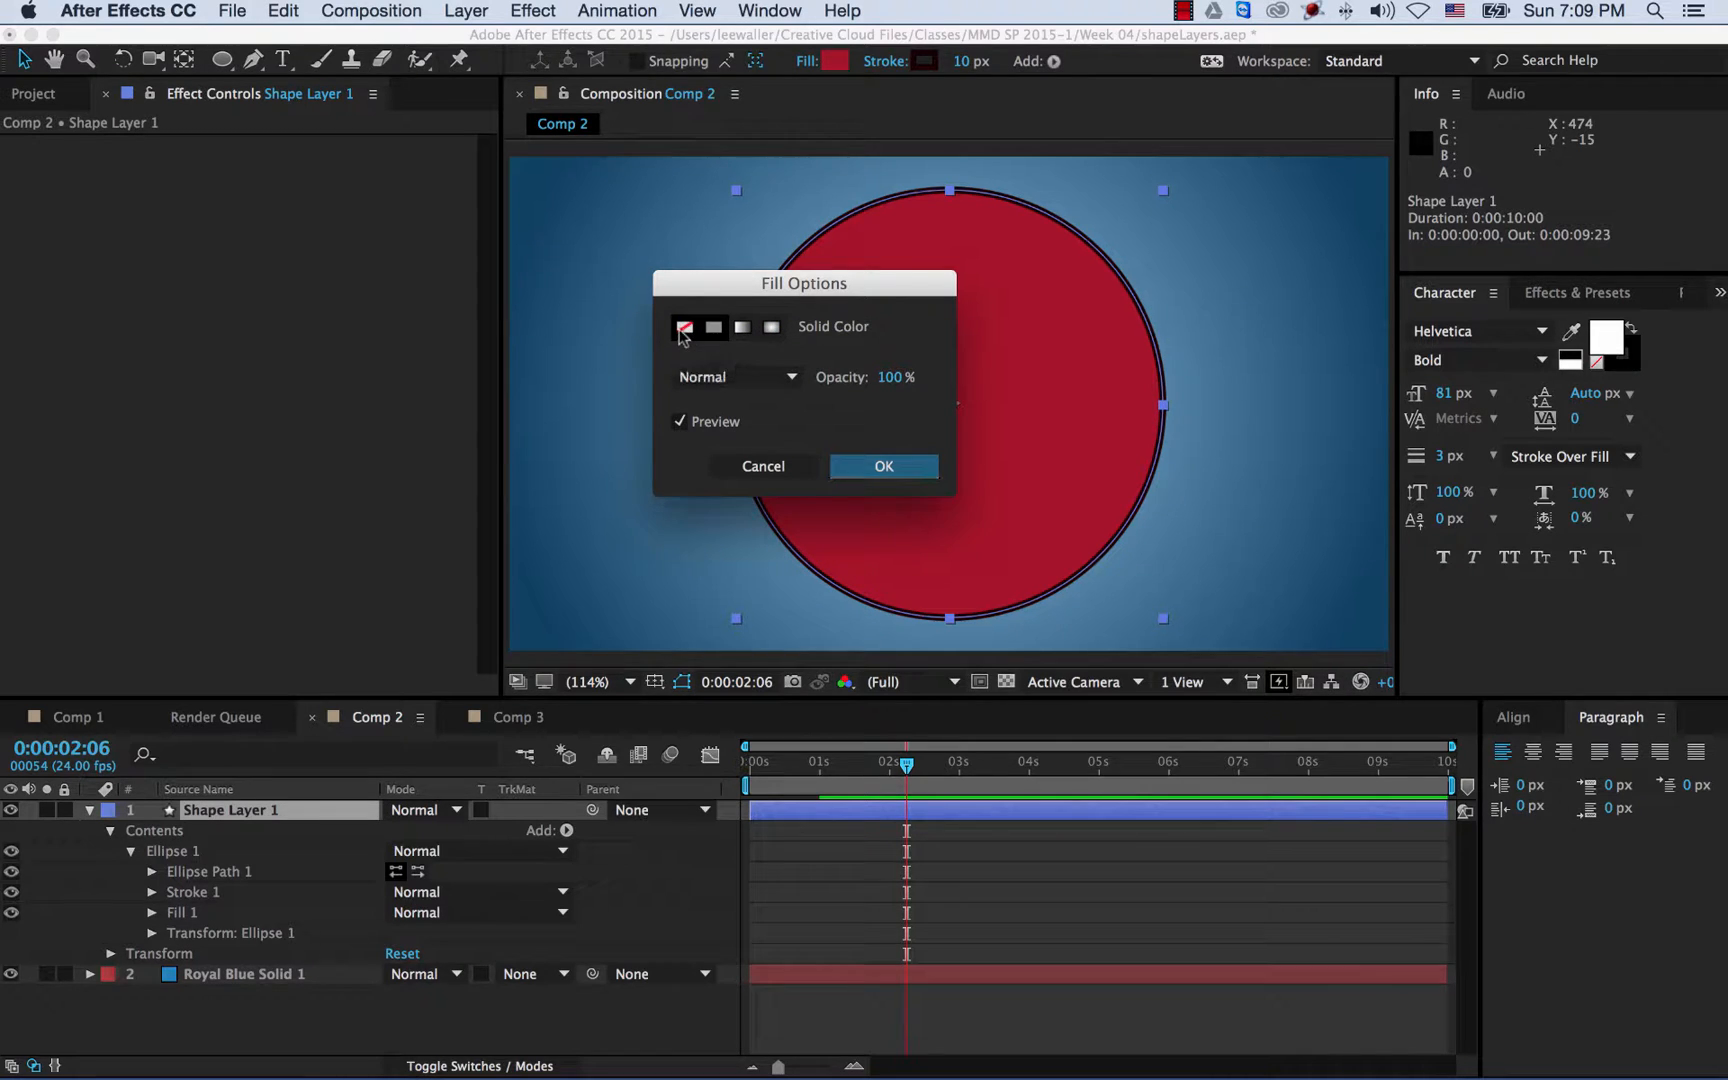
left_click(884, 466)
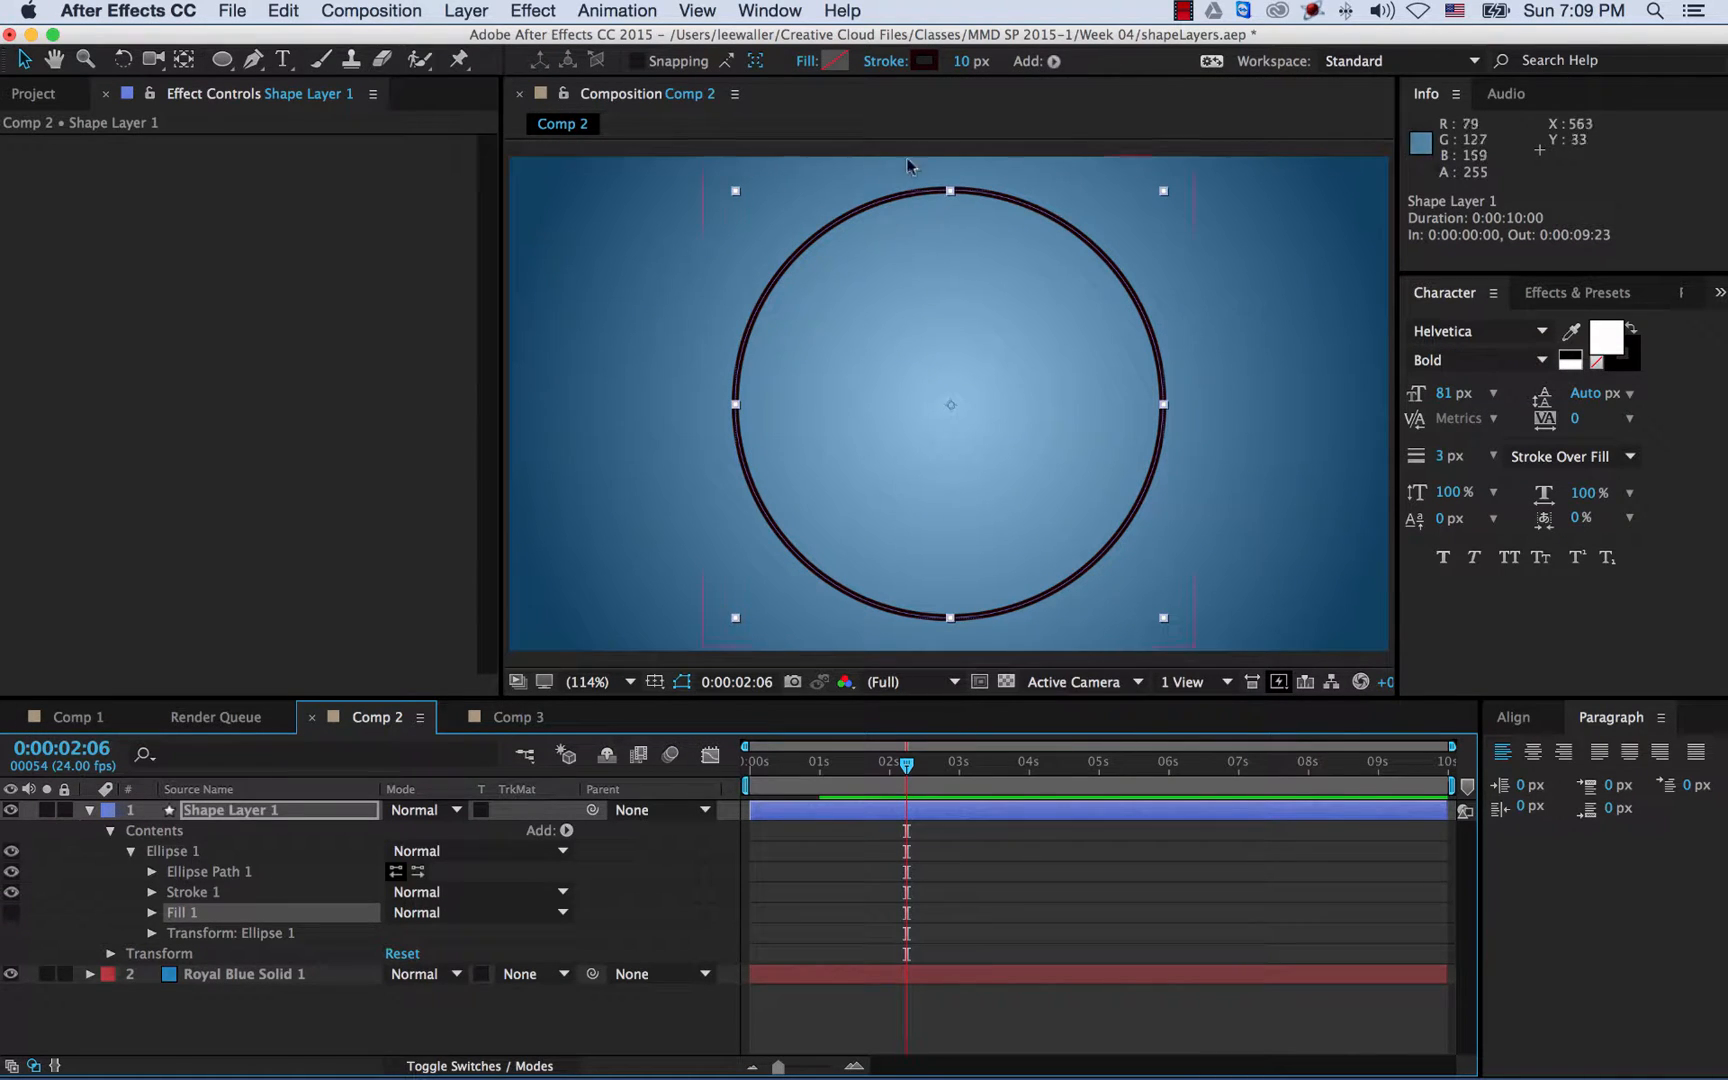
- Change the circle's stroke colour to white
left_click(927, 62)
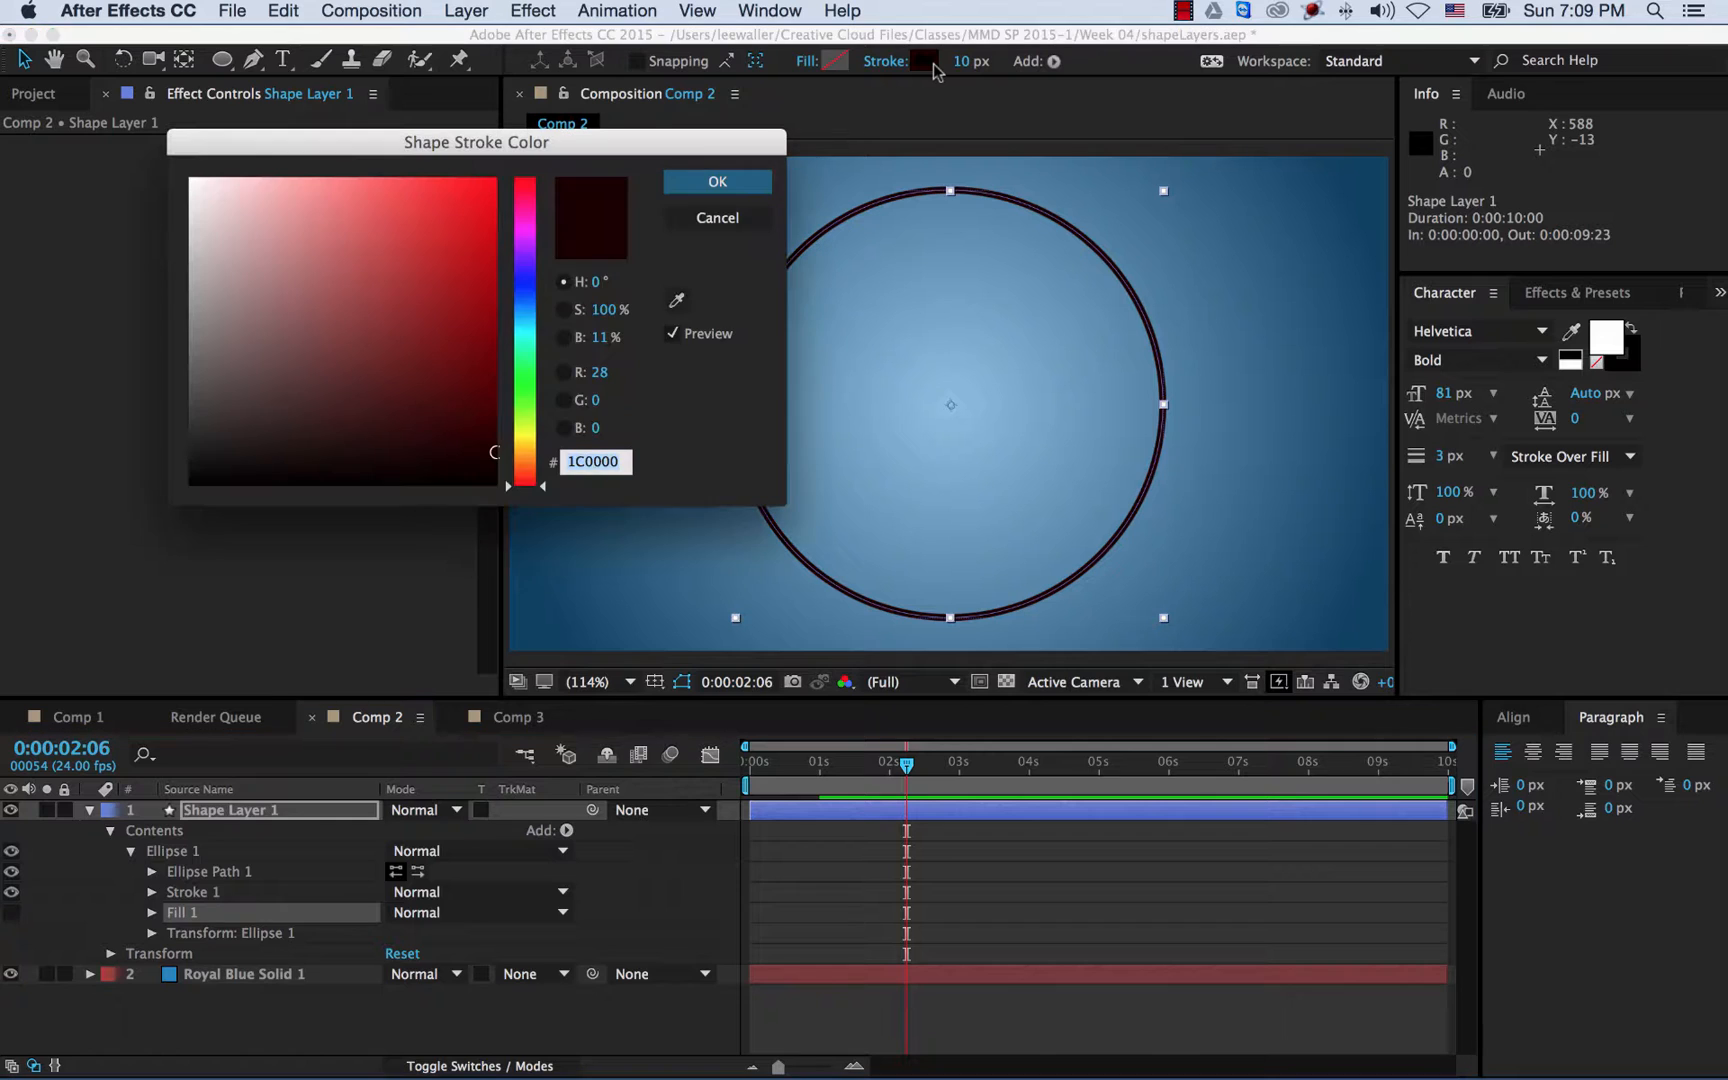
left_click_drag(312, 272, 146, 150)
left_click(717, 181)
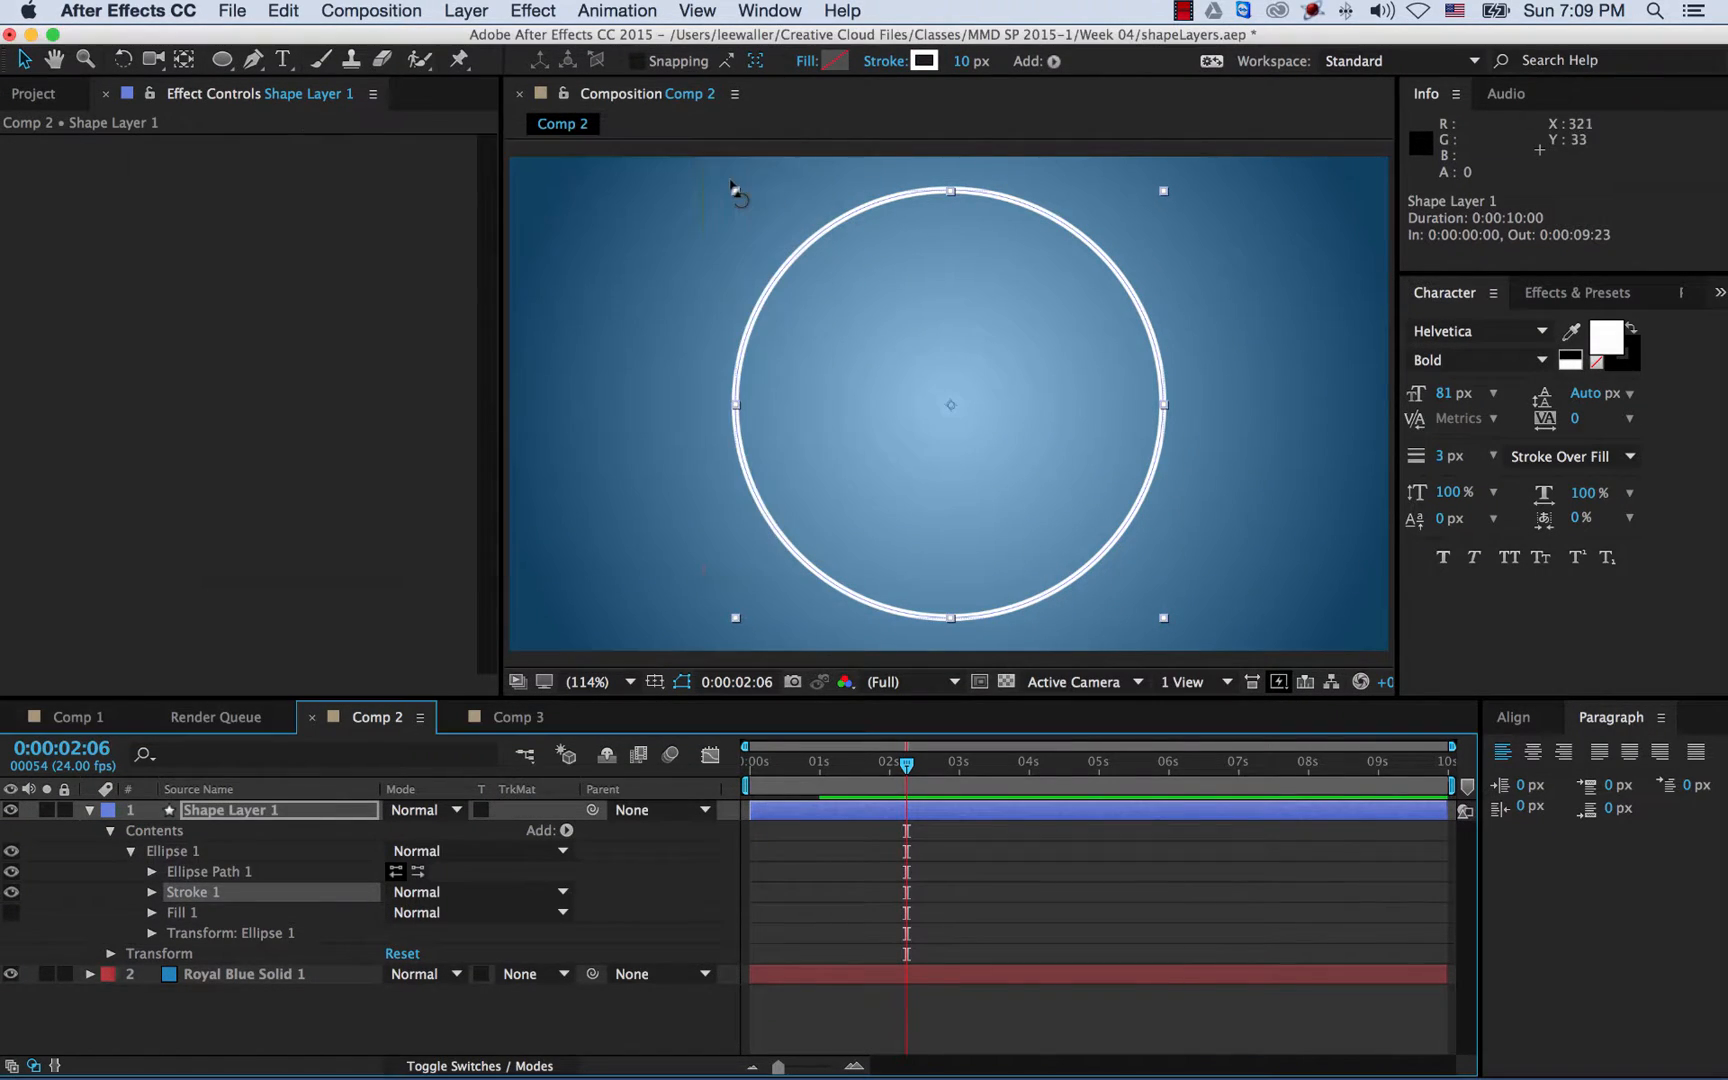
- Set the stroke width to 12 px, then scrub it down to 11 px
left_click(960, 61)
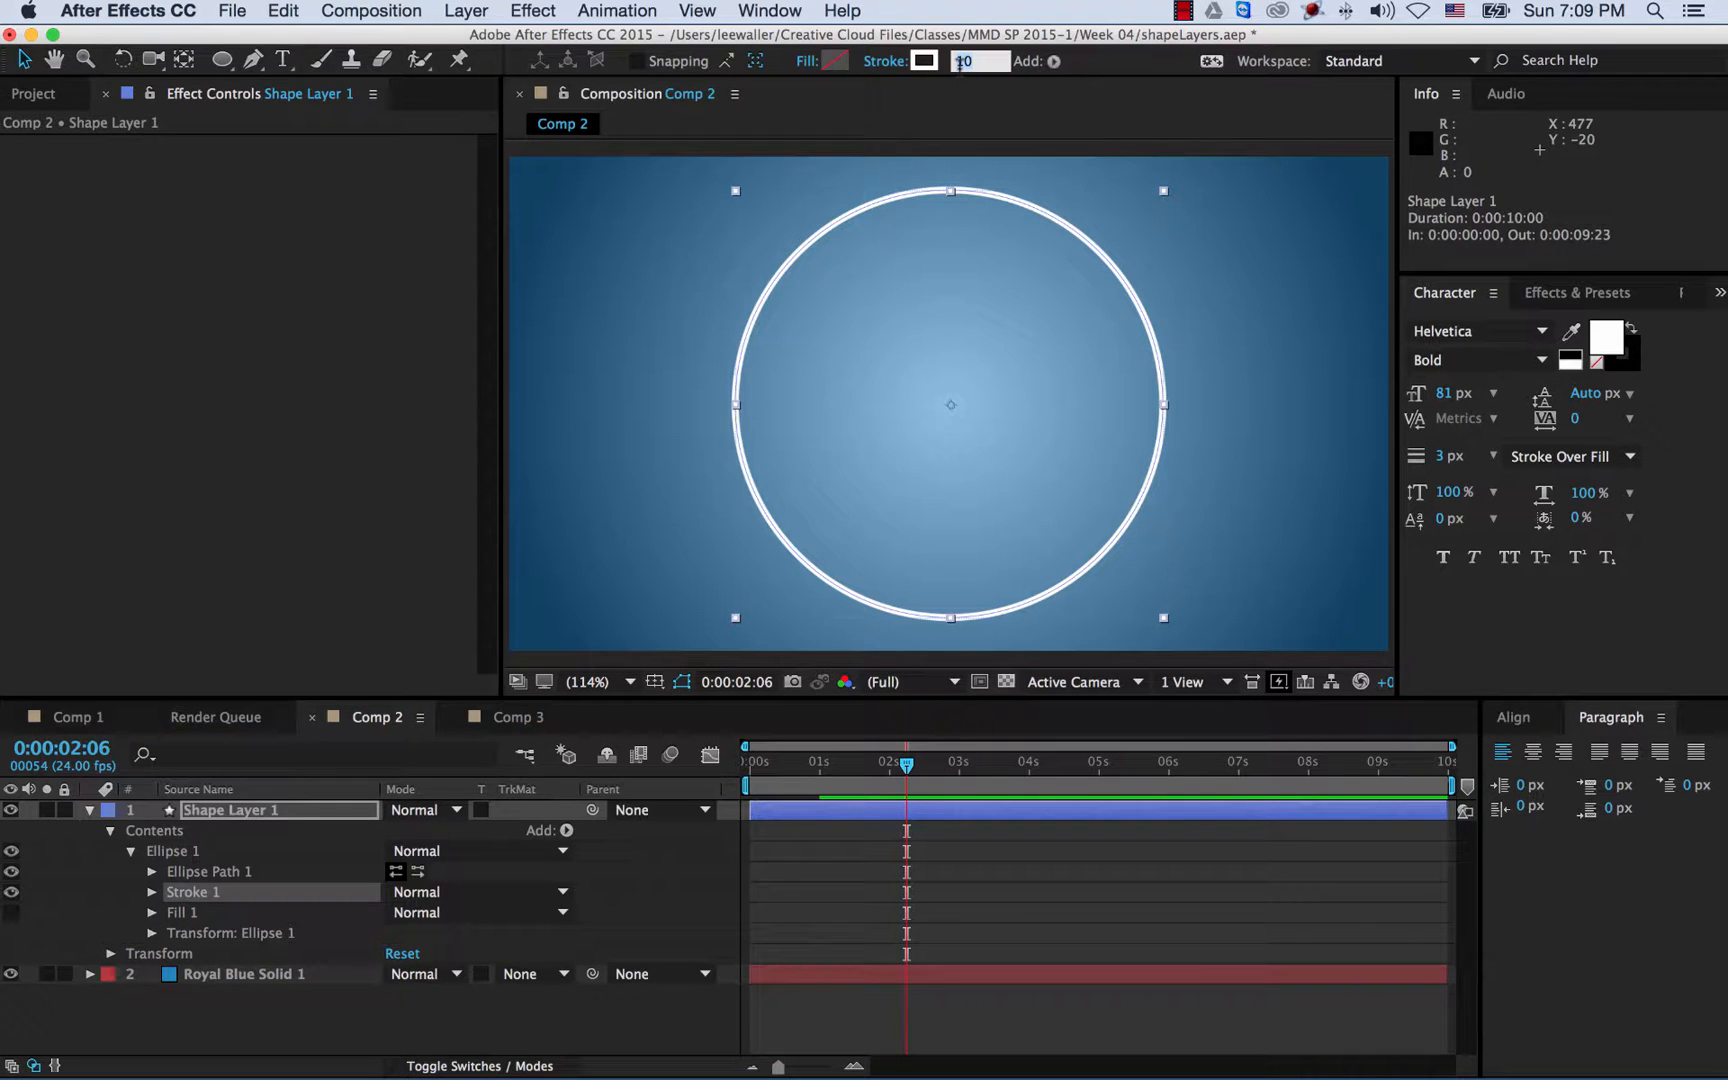
type("12")
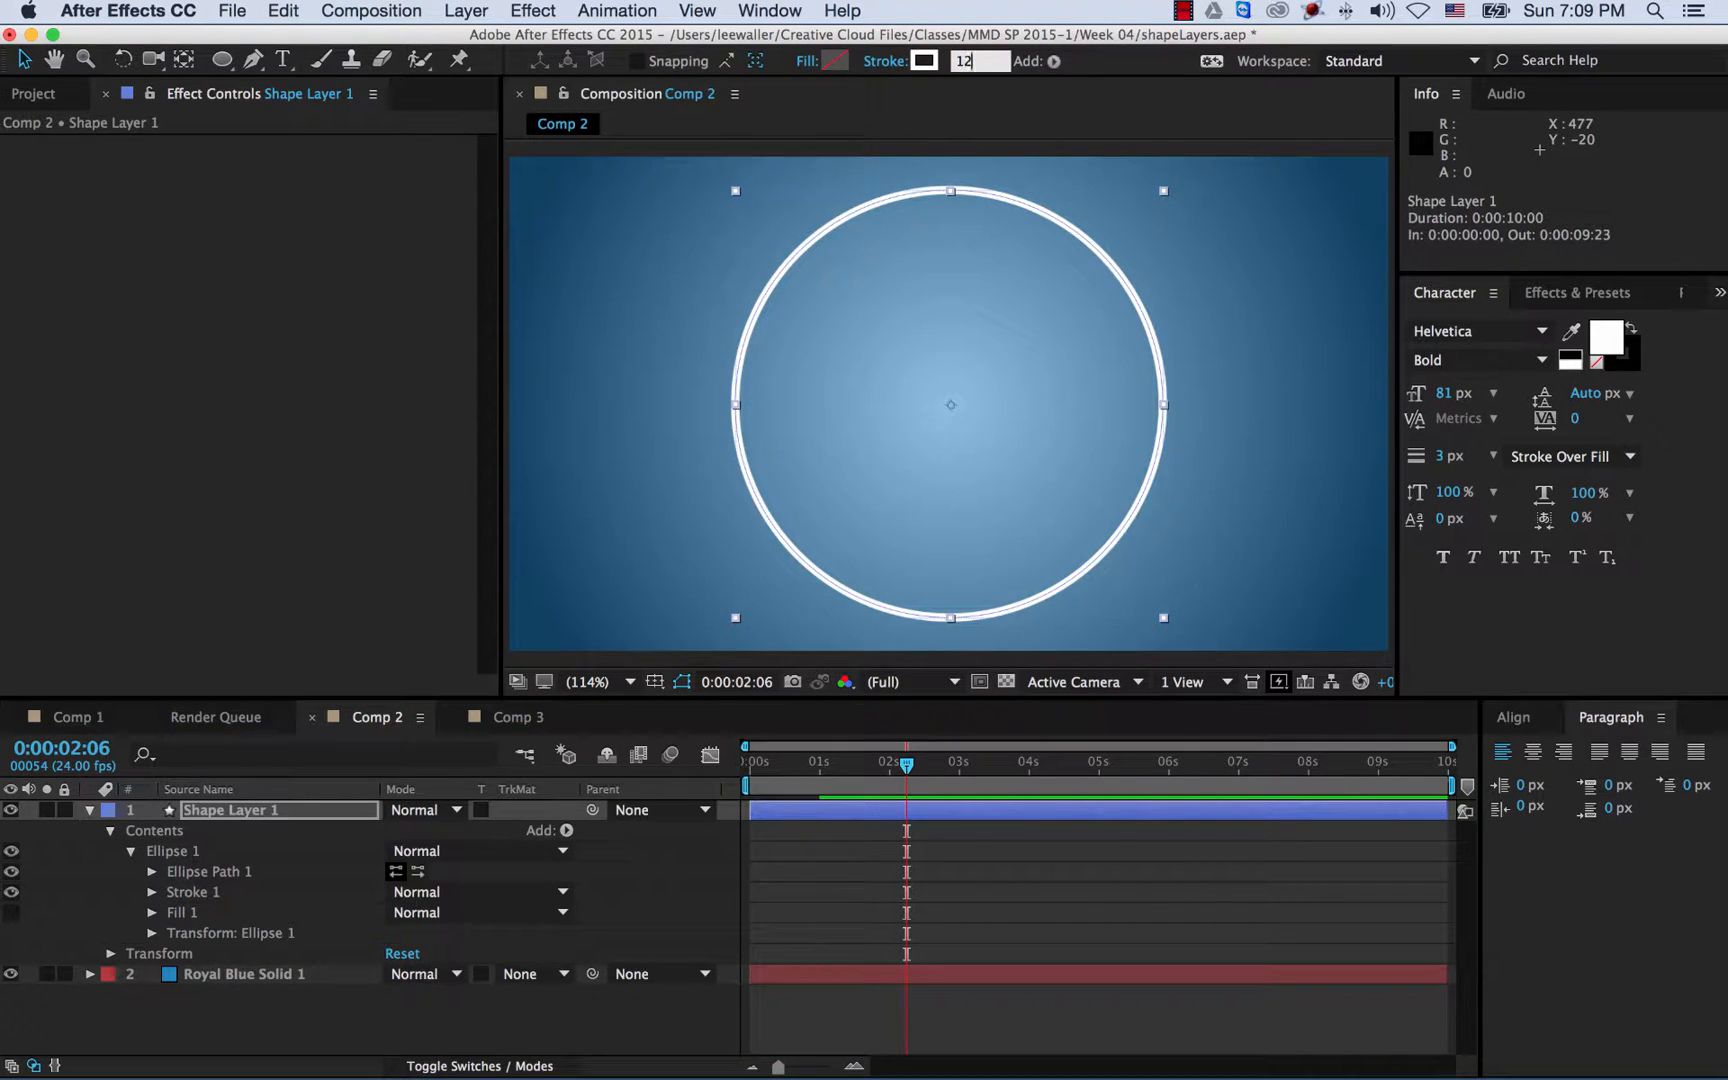
key("Return")
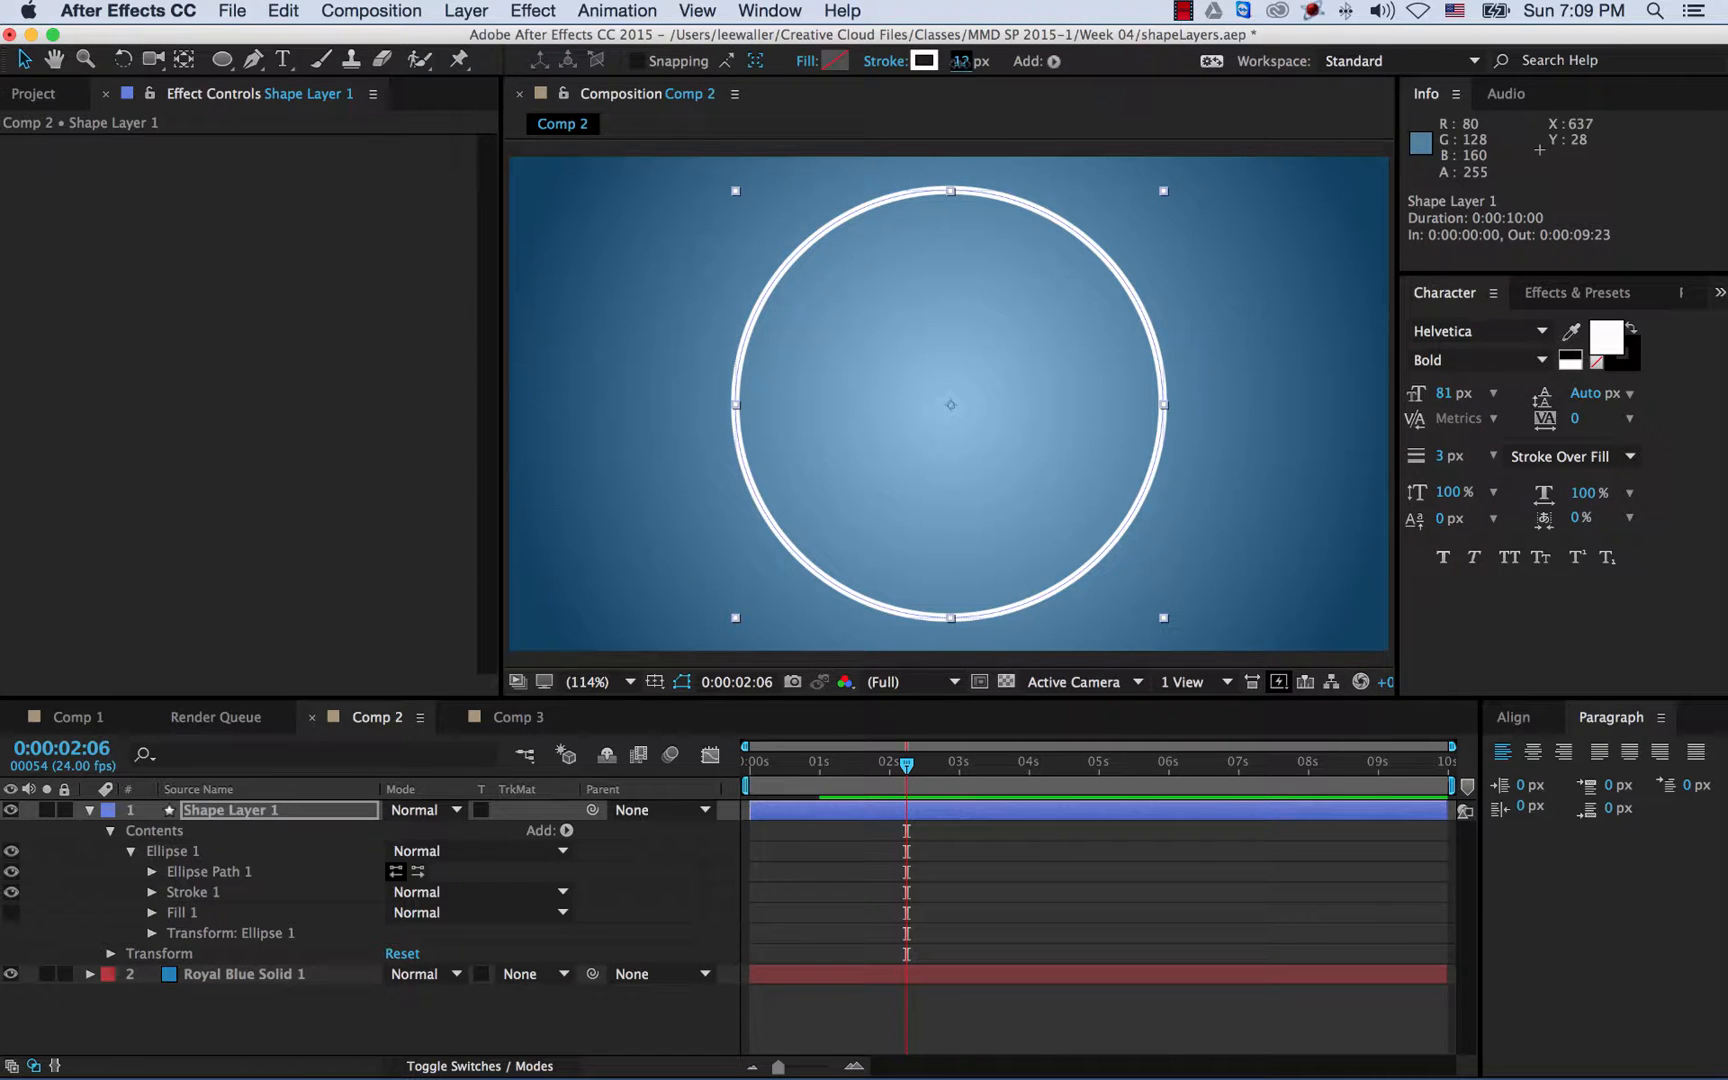
mouse_move(957, 62)
left_mouse_down()
mouse_move(1050, 66)
mouse_move(922, 65)
mouse_move(970, 67)
mouse_move(940, 76)
left_mouse_up()
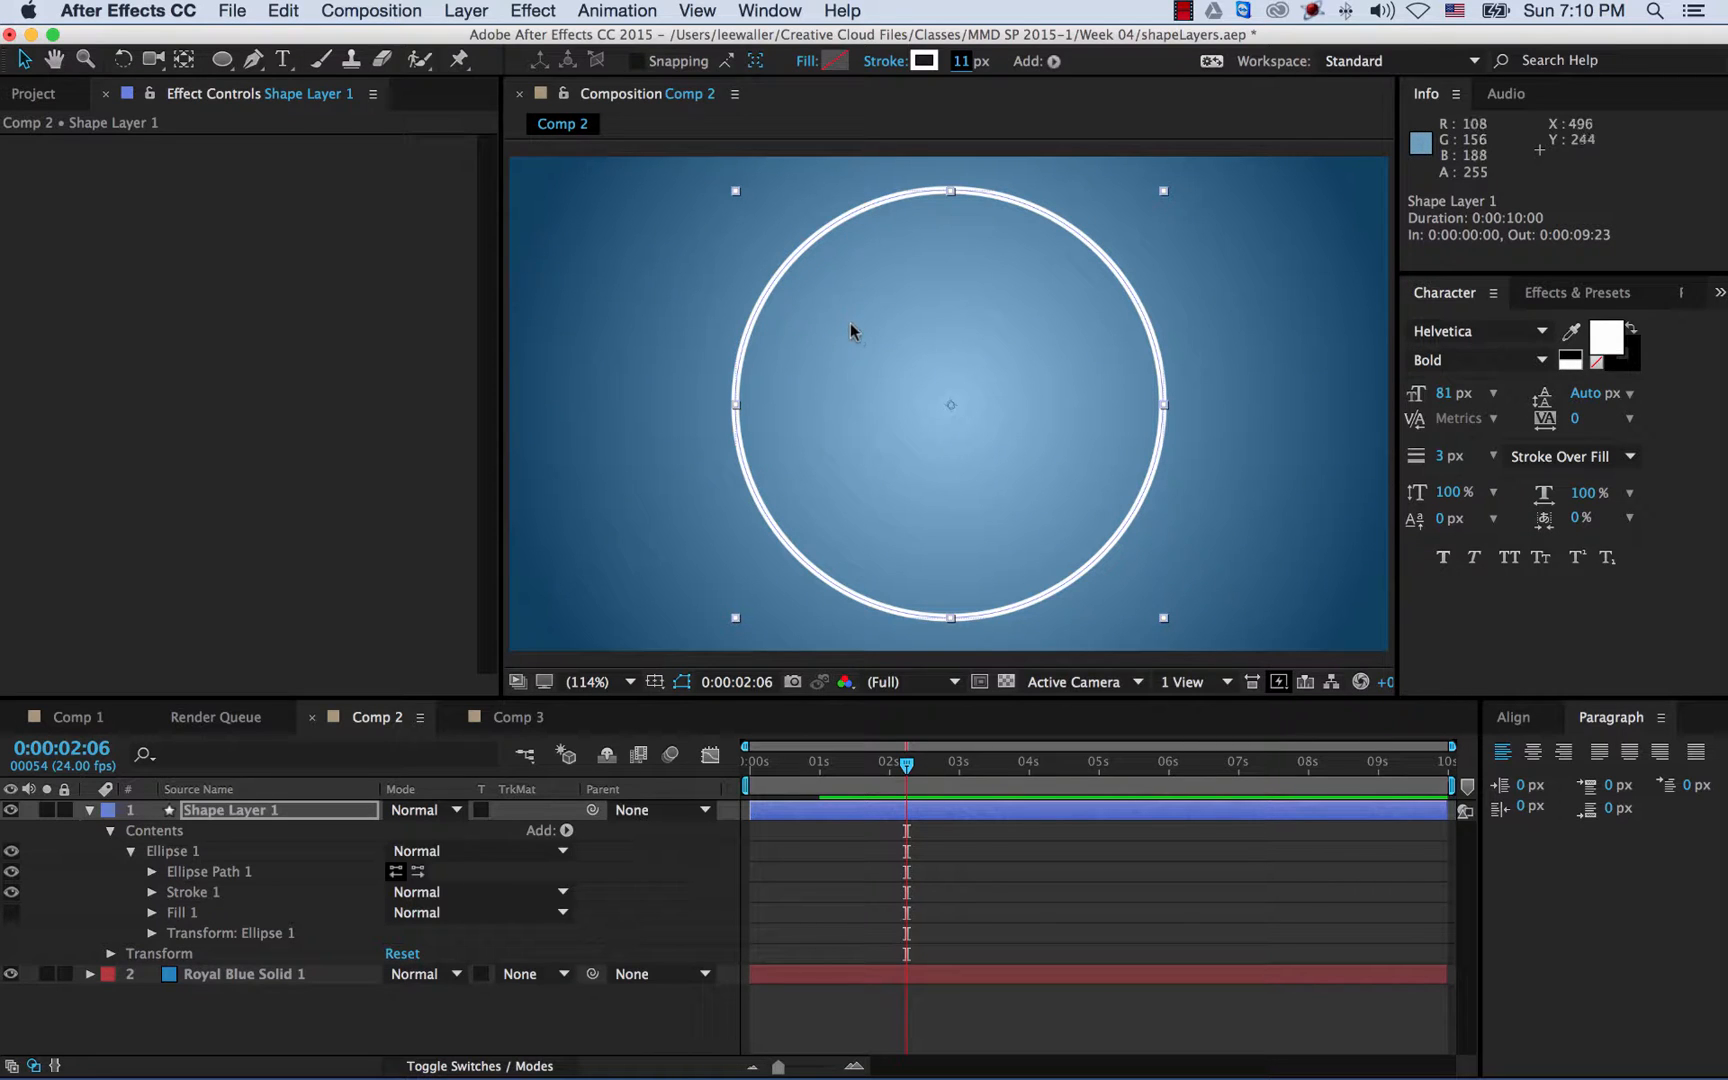
- Inspect Shape Layer 1's Stroke 1 and Fill 1 properties, leaving Stroke 1 expanded
left_click(260, 818)
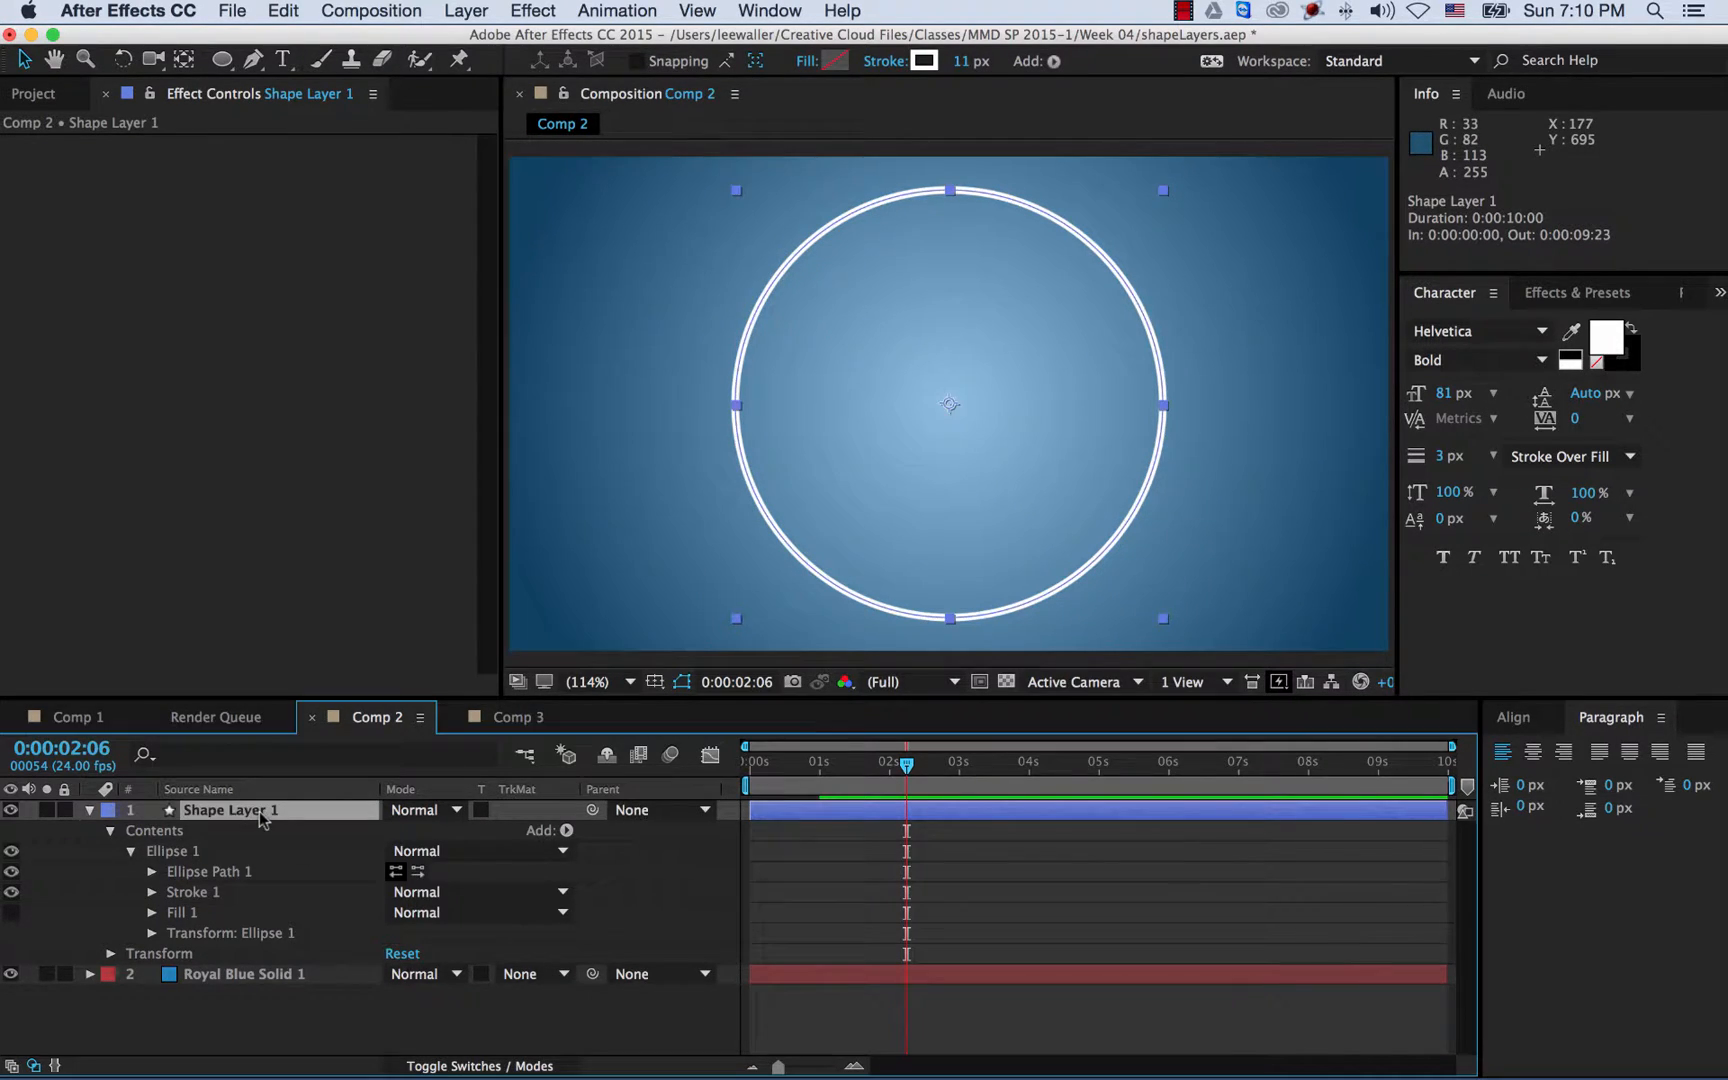
left_click(152, 892)
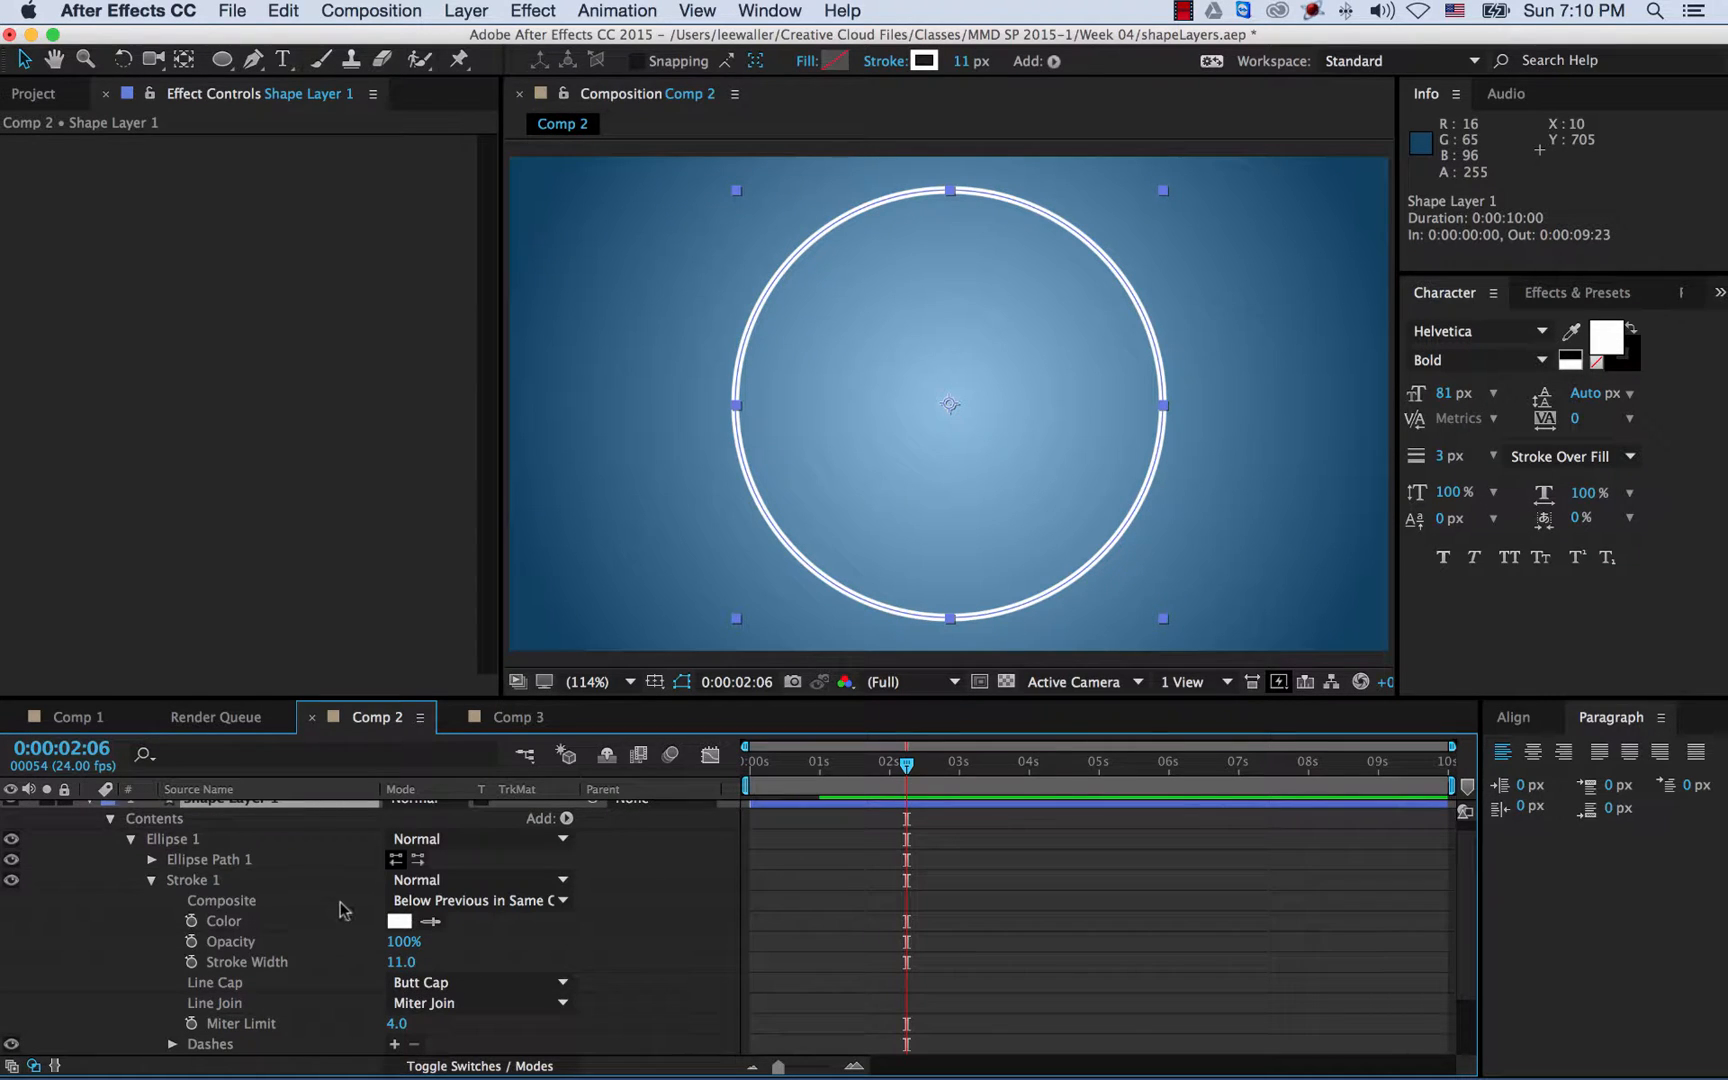
scroll(340, 910, "down", 1)
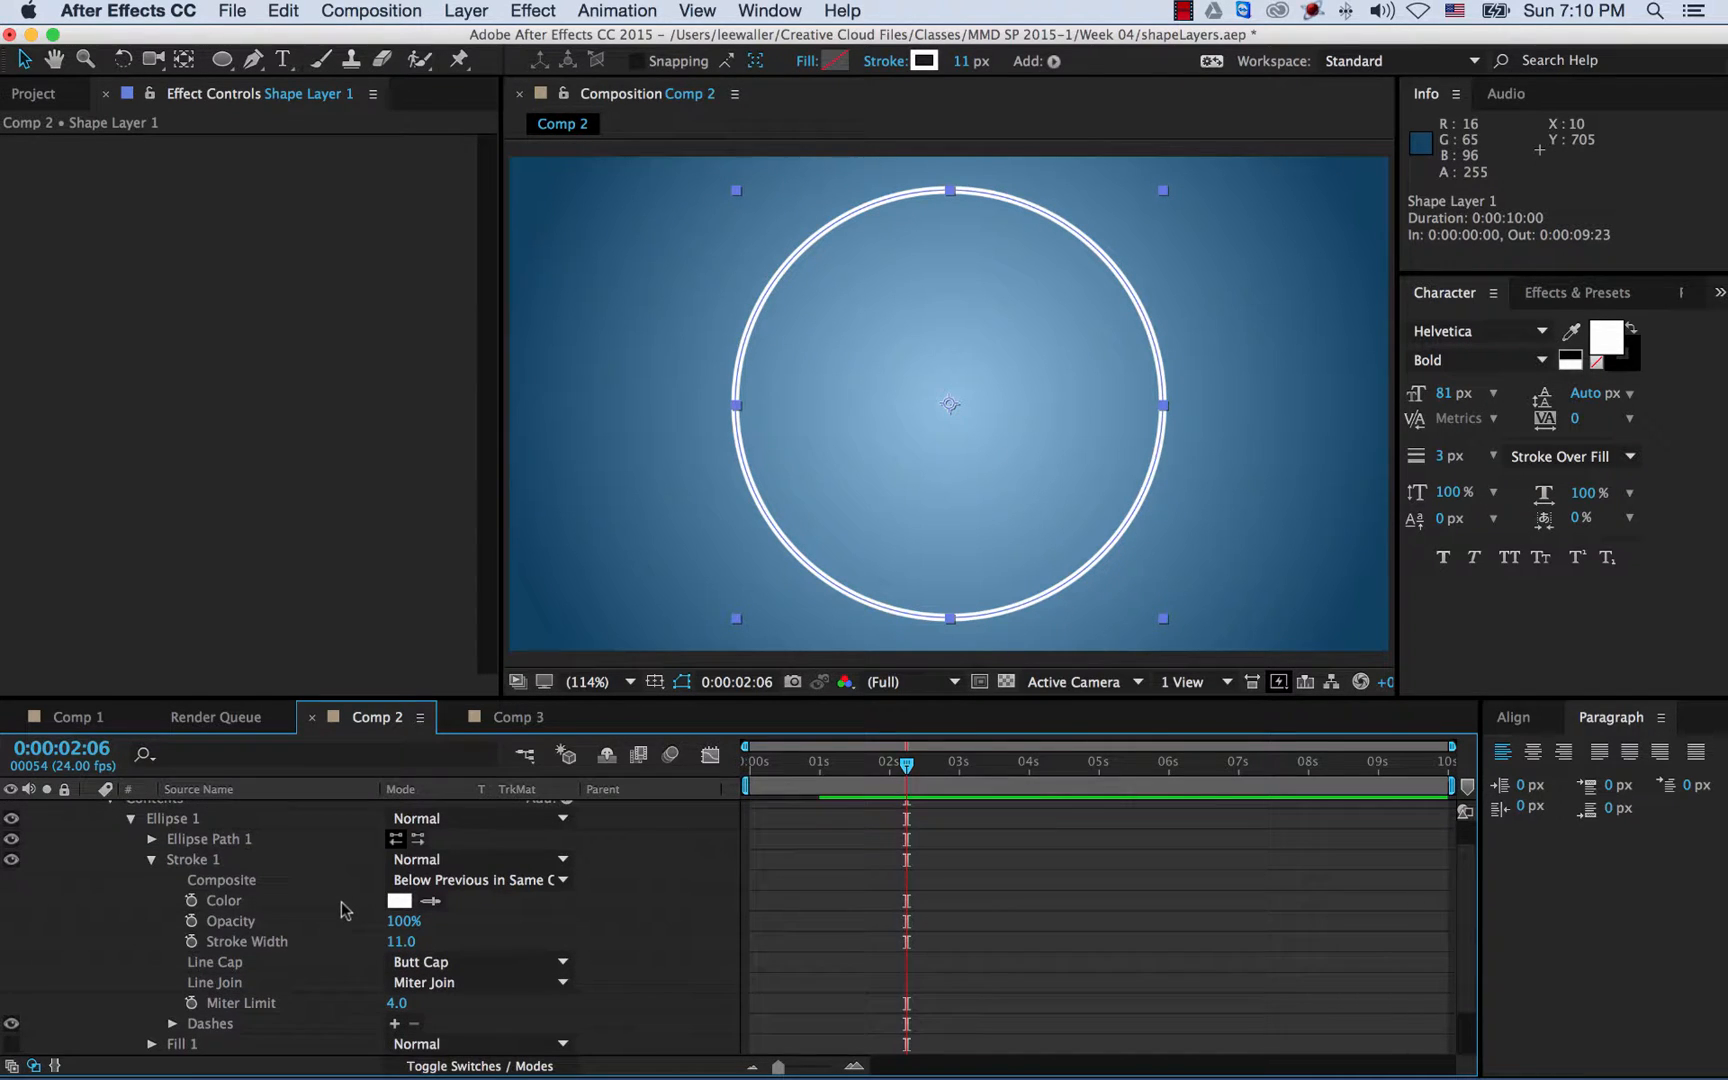
left_click(152, 863)
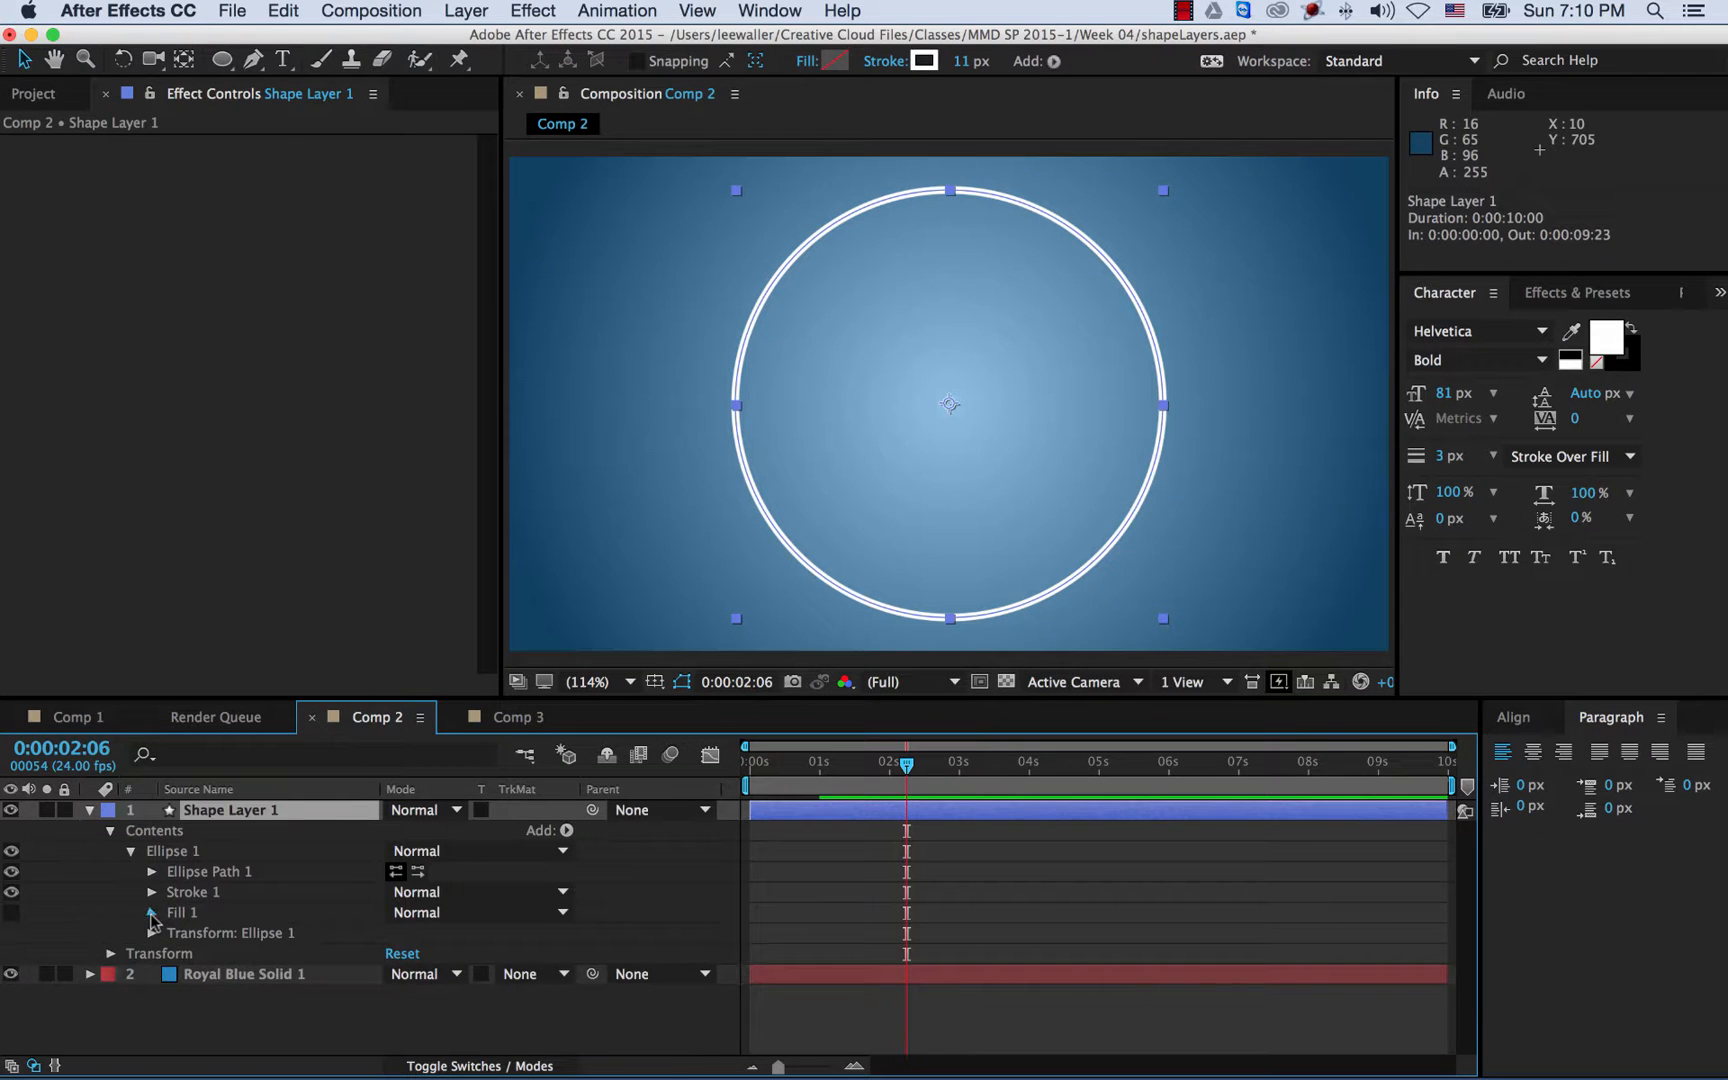
left_click(152, 913)
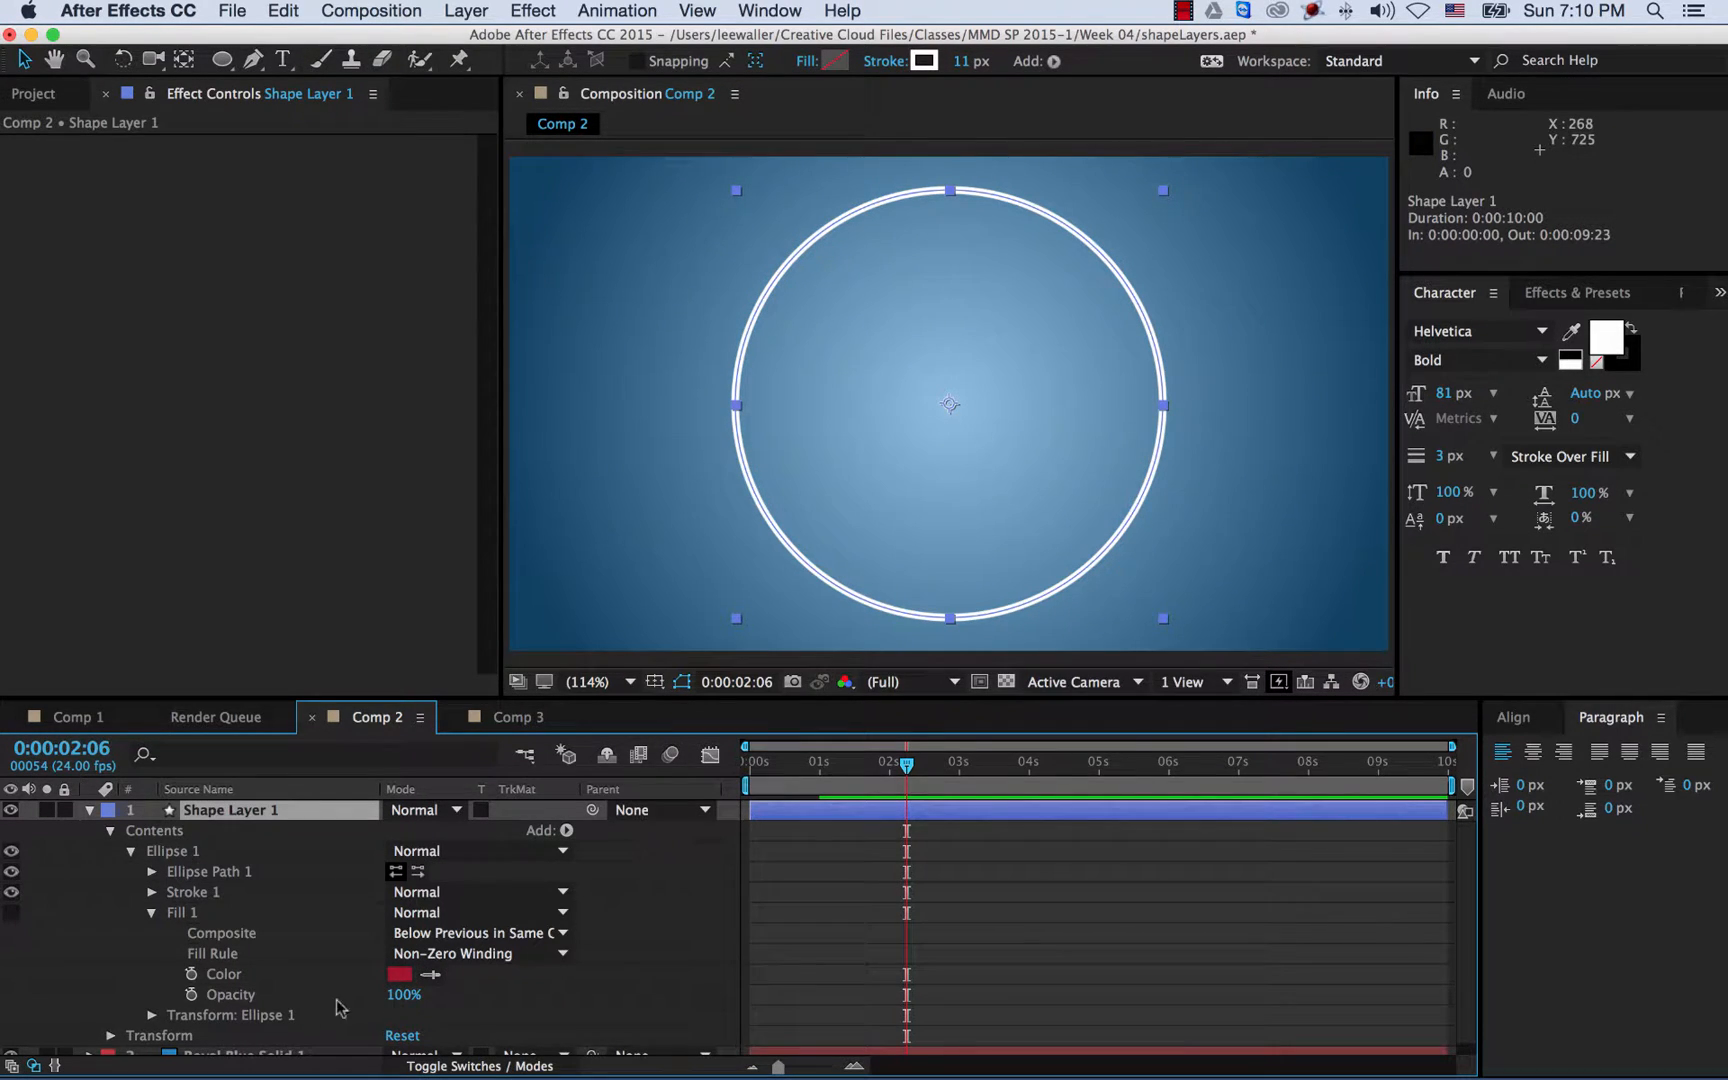
left_click(151, 913)
left_click(153, 897)
left_click(151, 892)
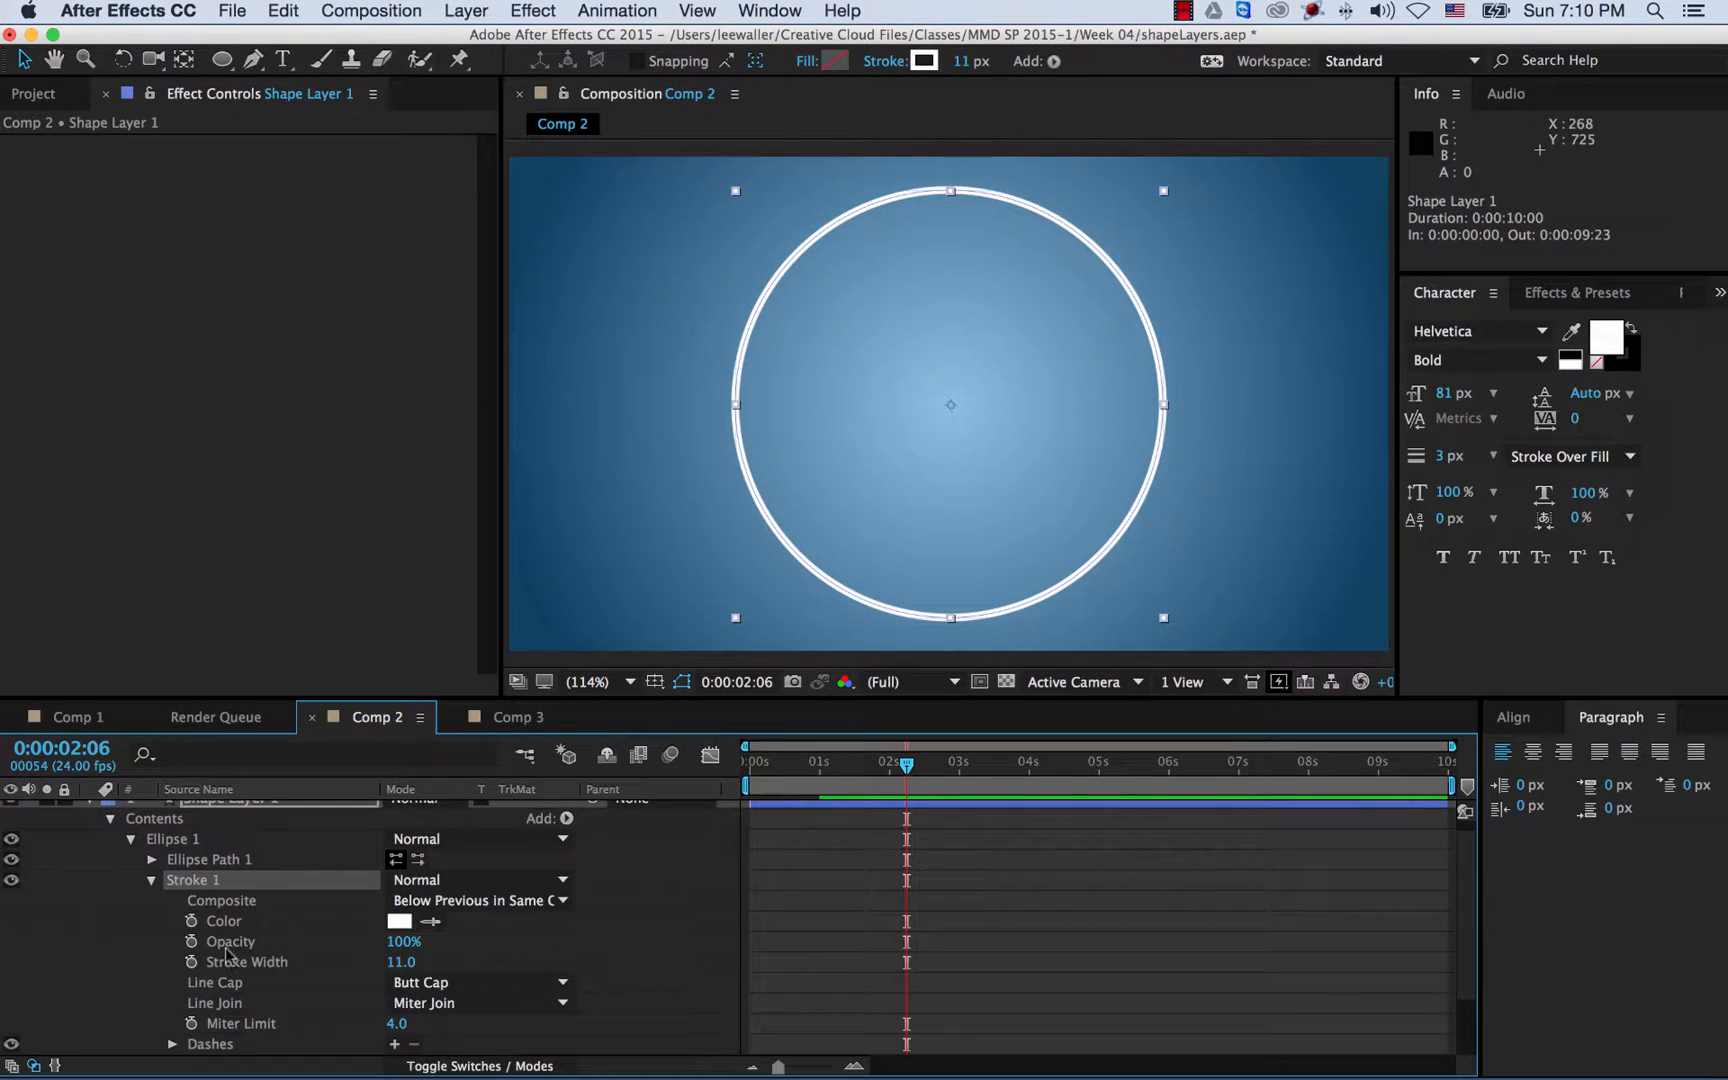
scroll(325, 930, "down", 4)
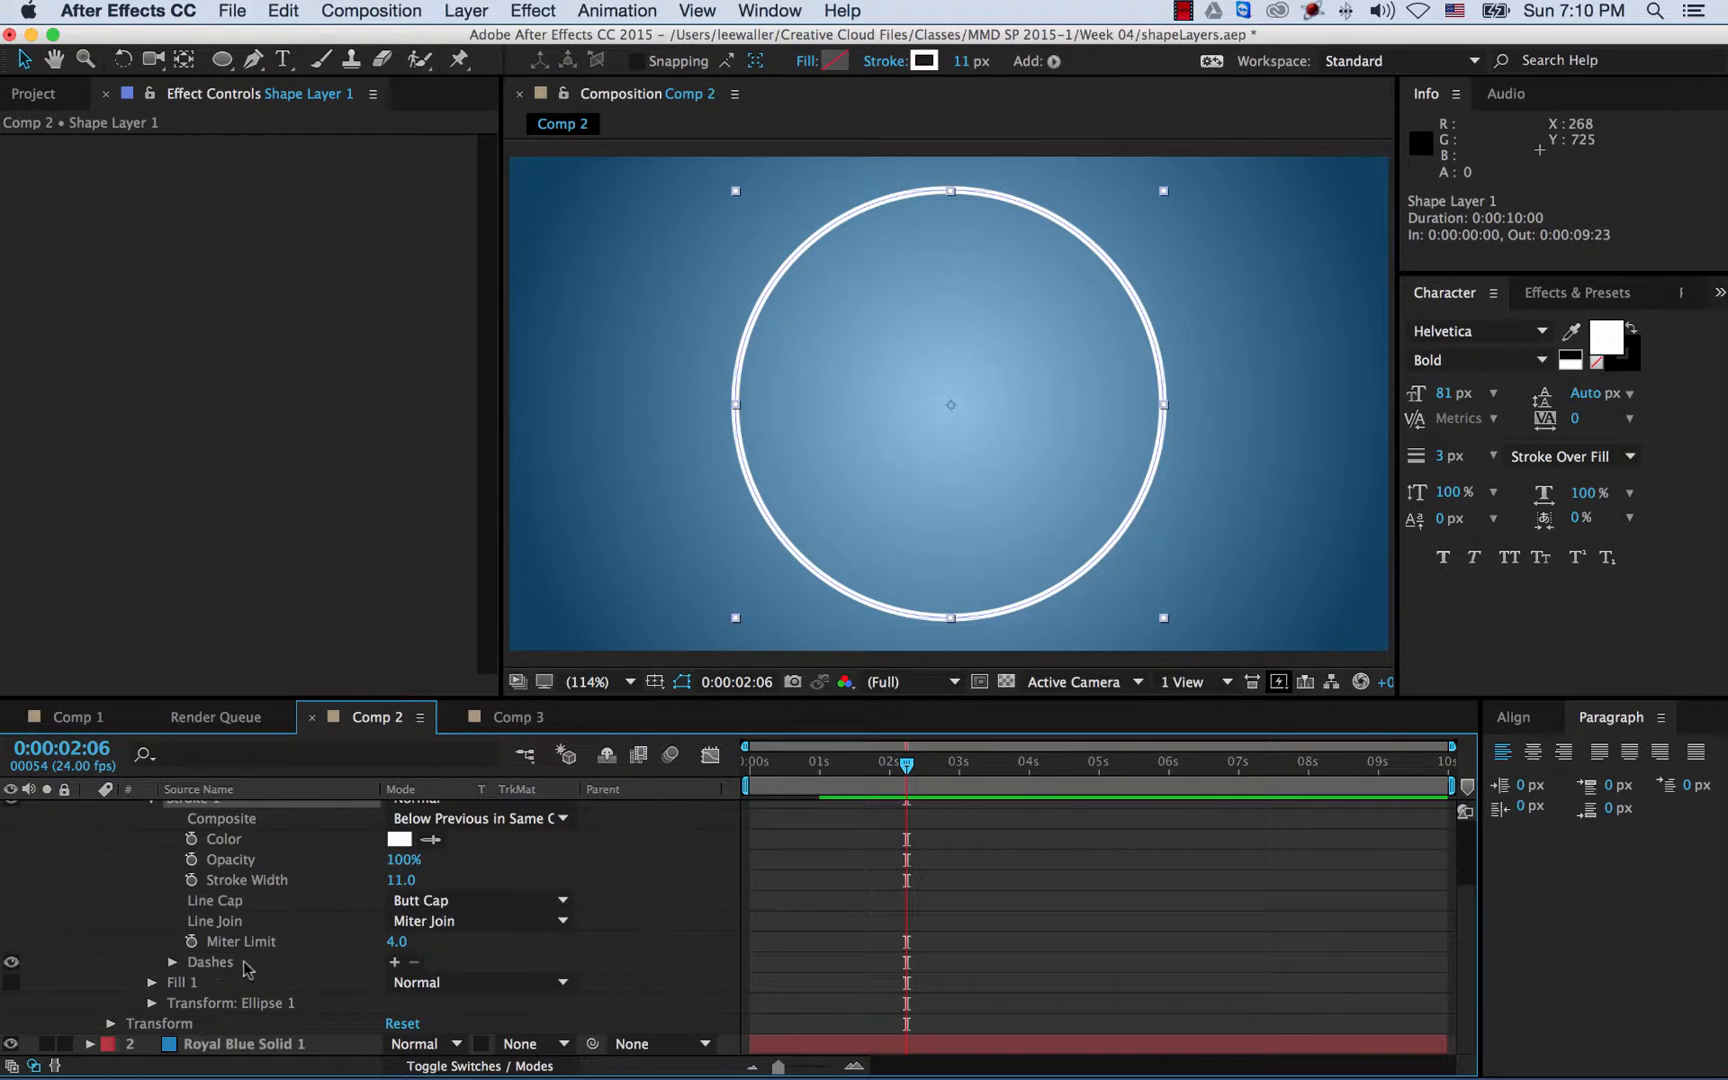
- Add dashes to Stroke 1 and set the Dash length to 36.0
left_click(395, 962)
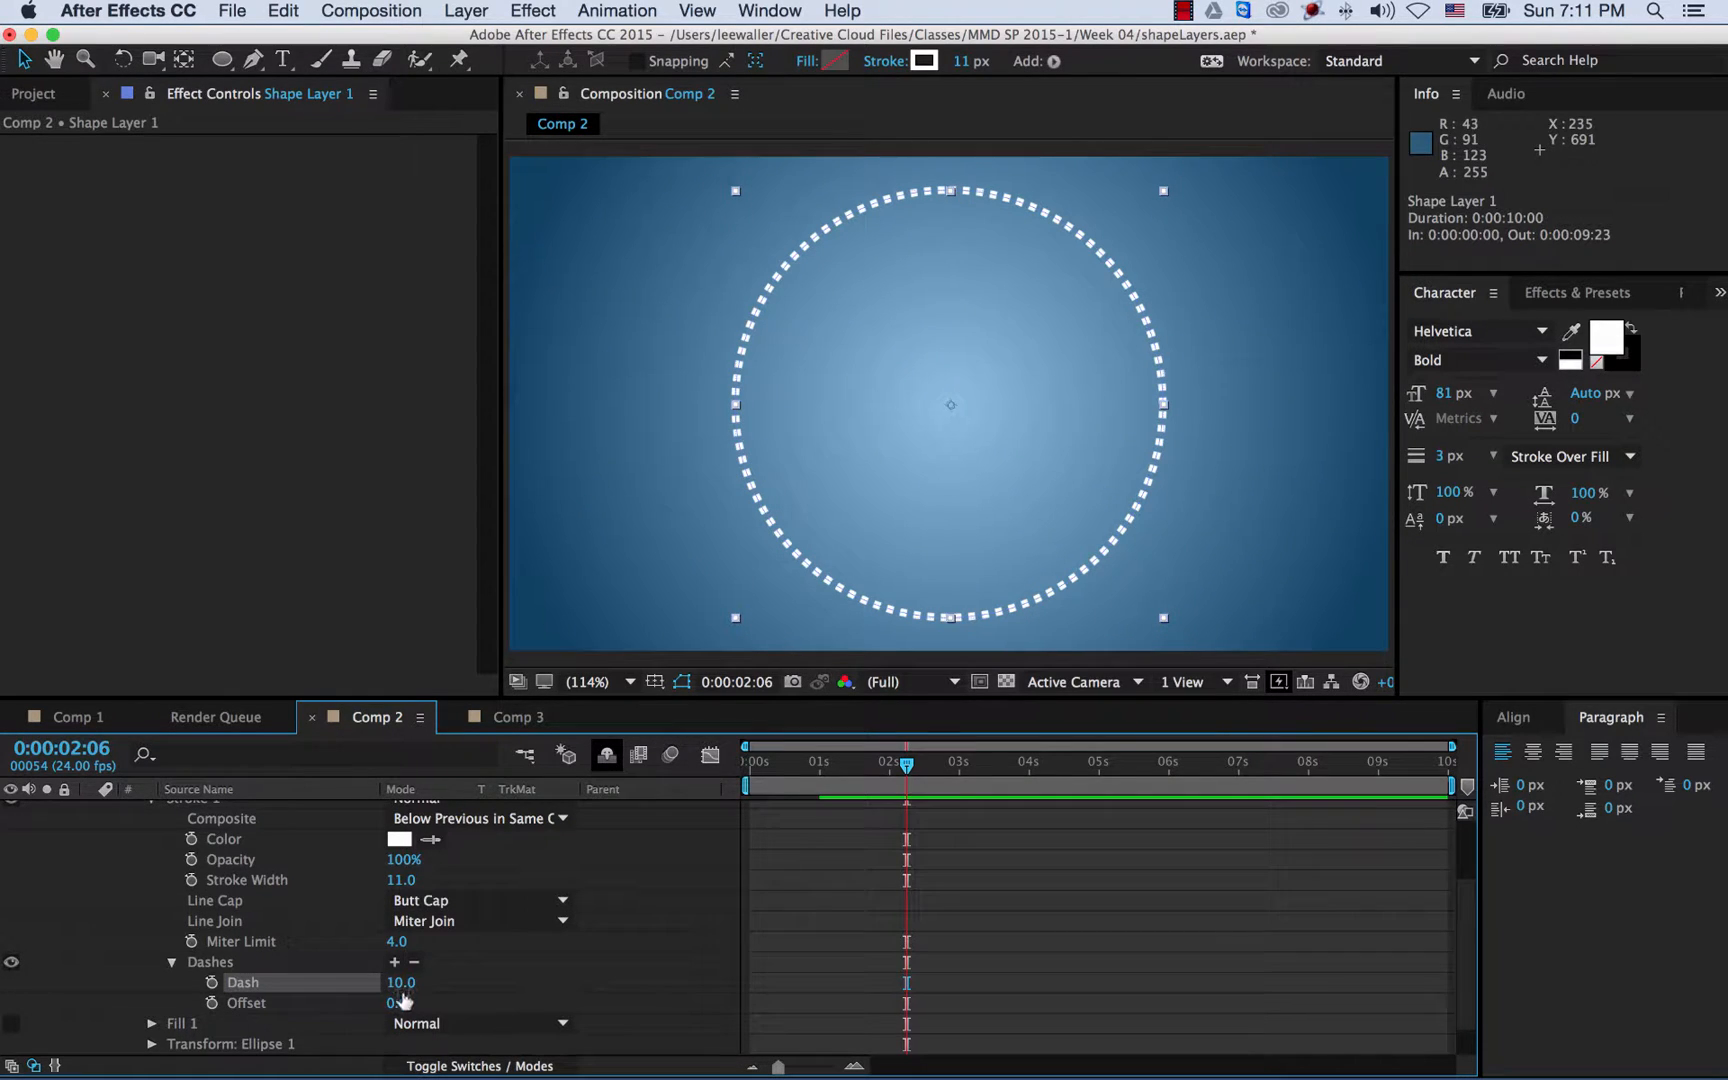
left_click_drag(400, 983, 424, 986)
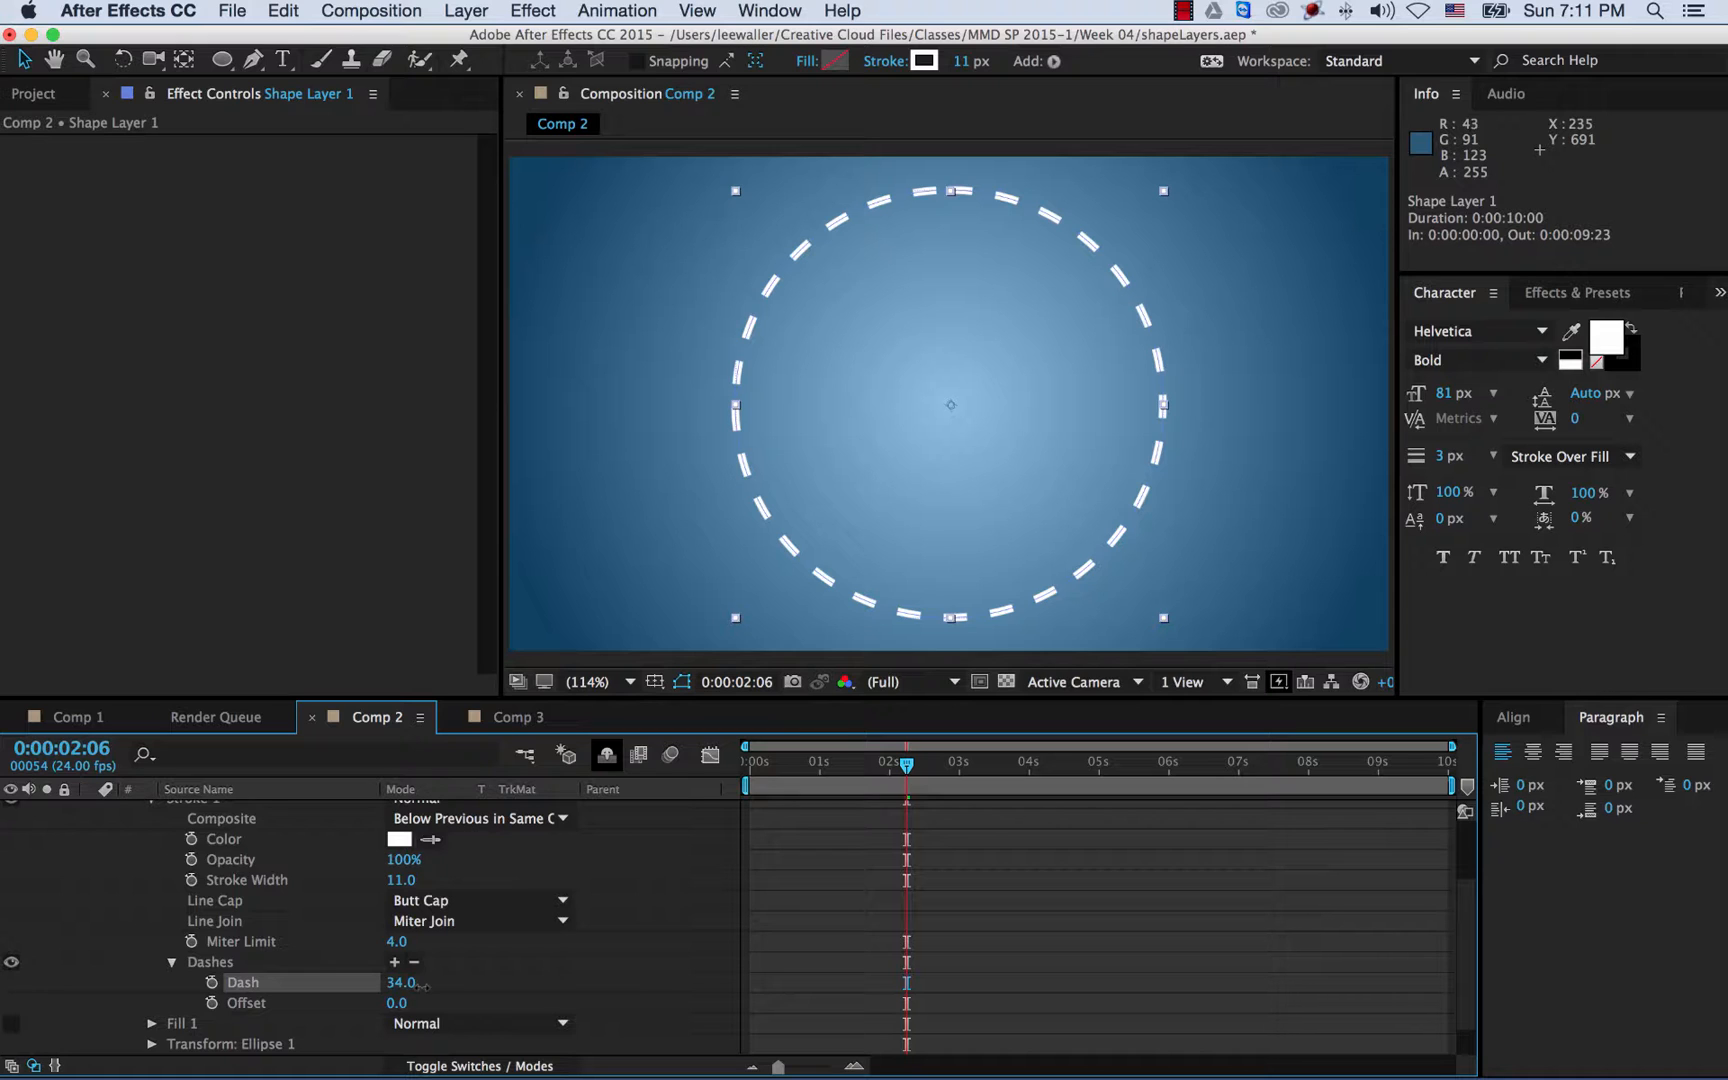
left_click_drag(424, 986, 425, 986)
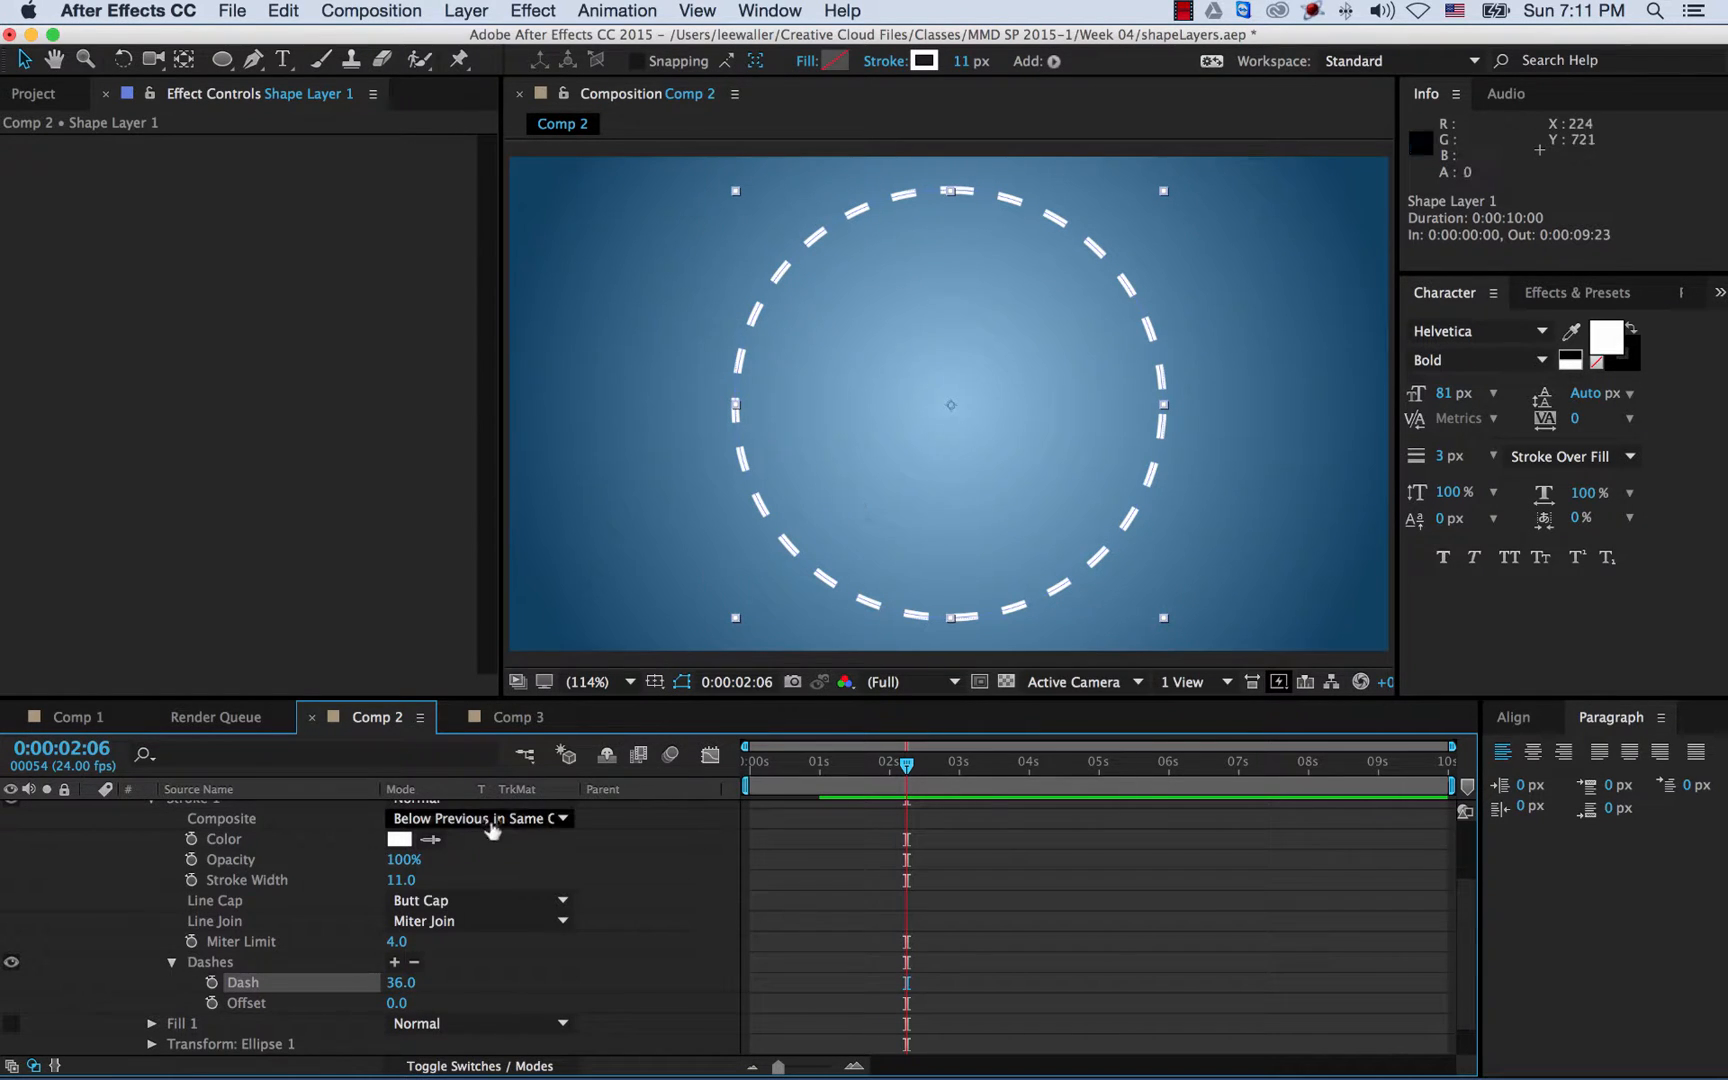
left_click(172, 964)
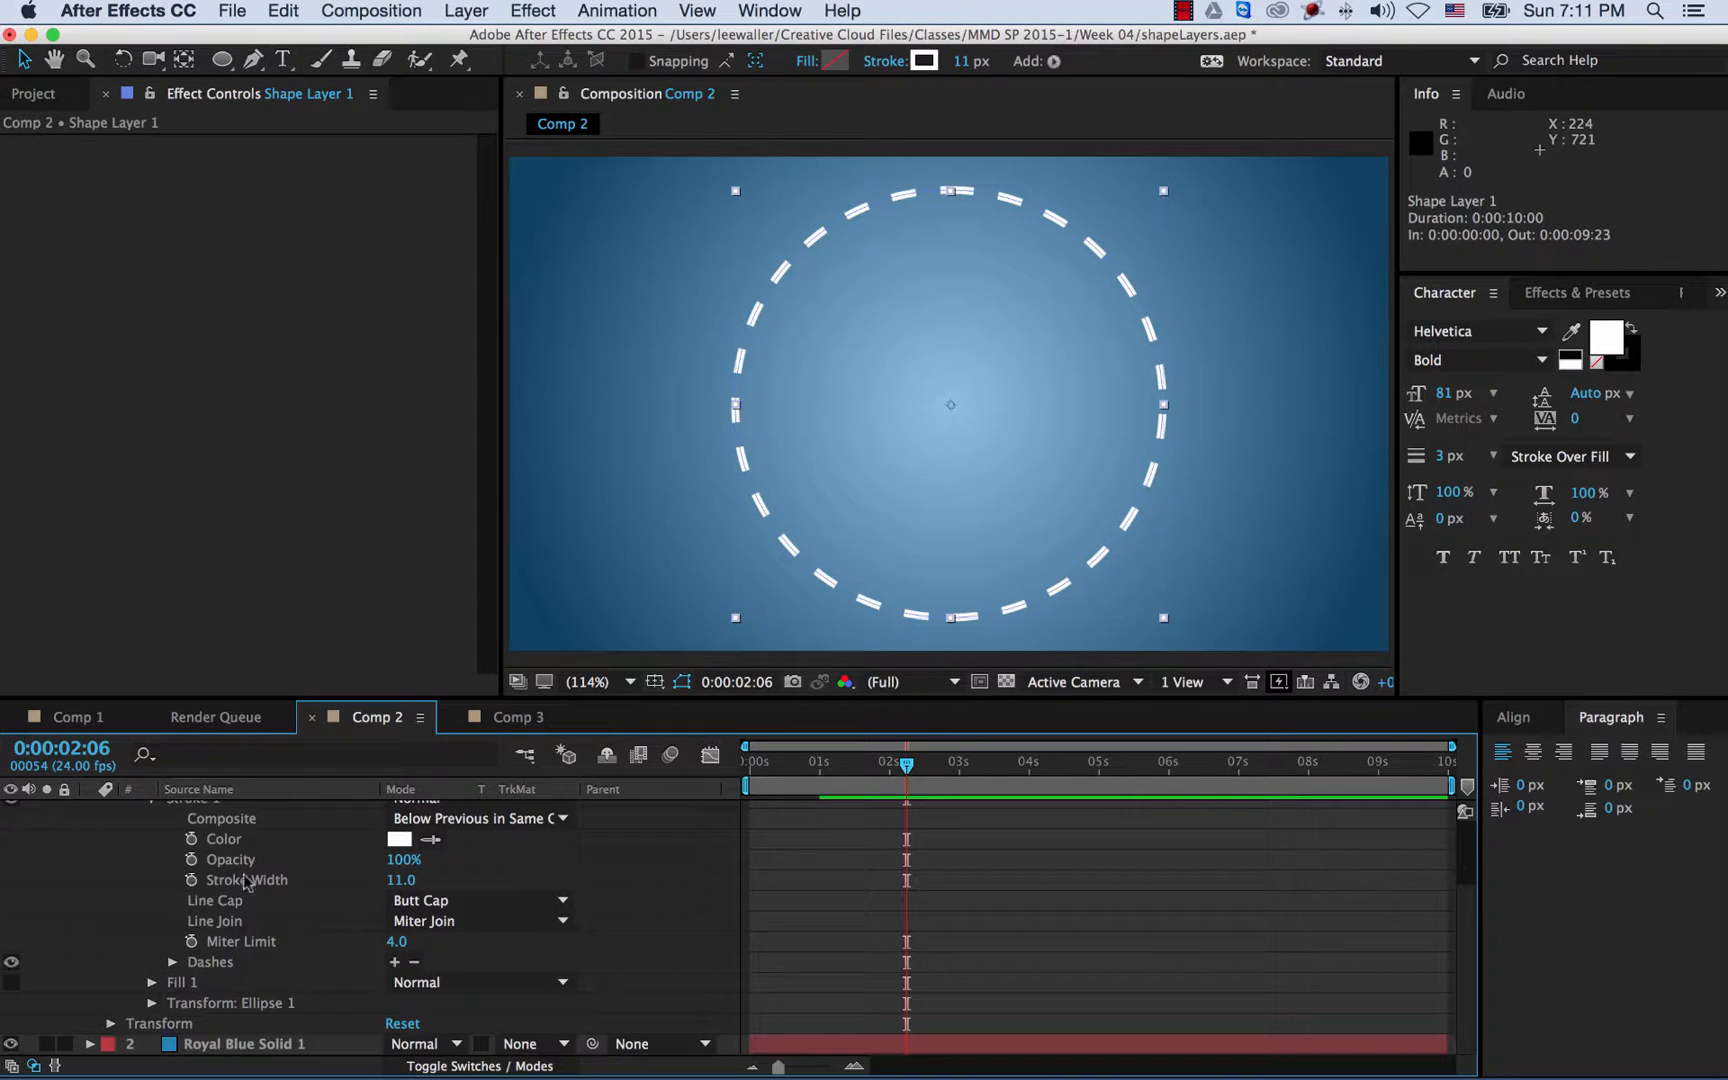
scroll(228, 862, "up", 2)
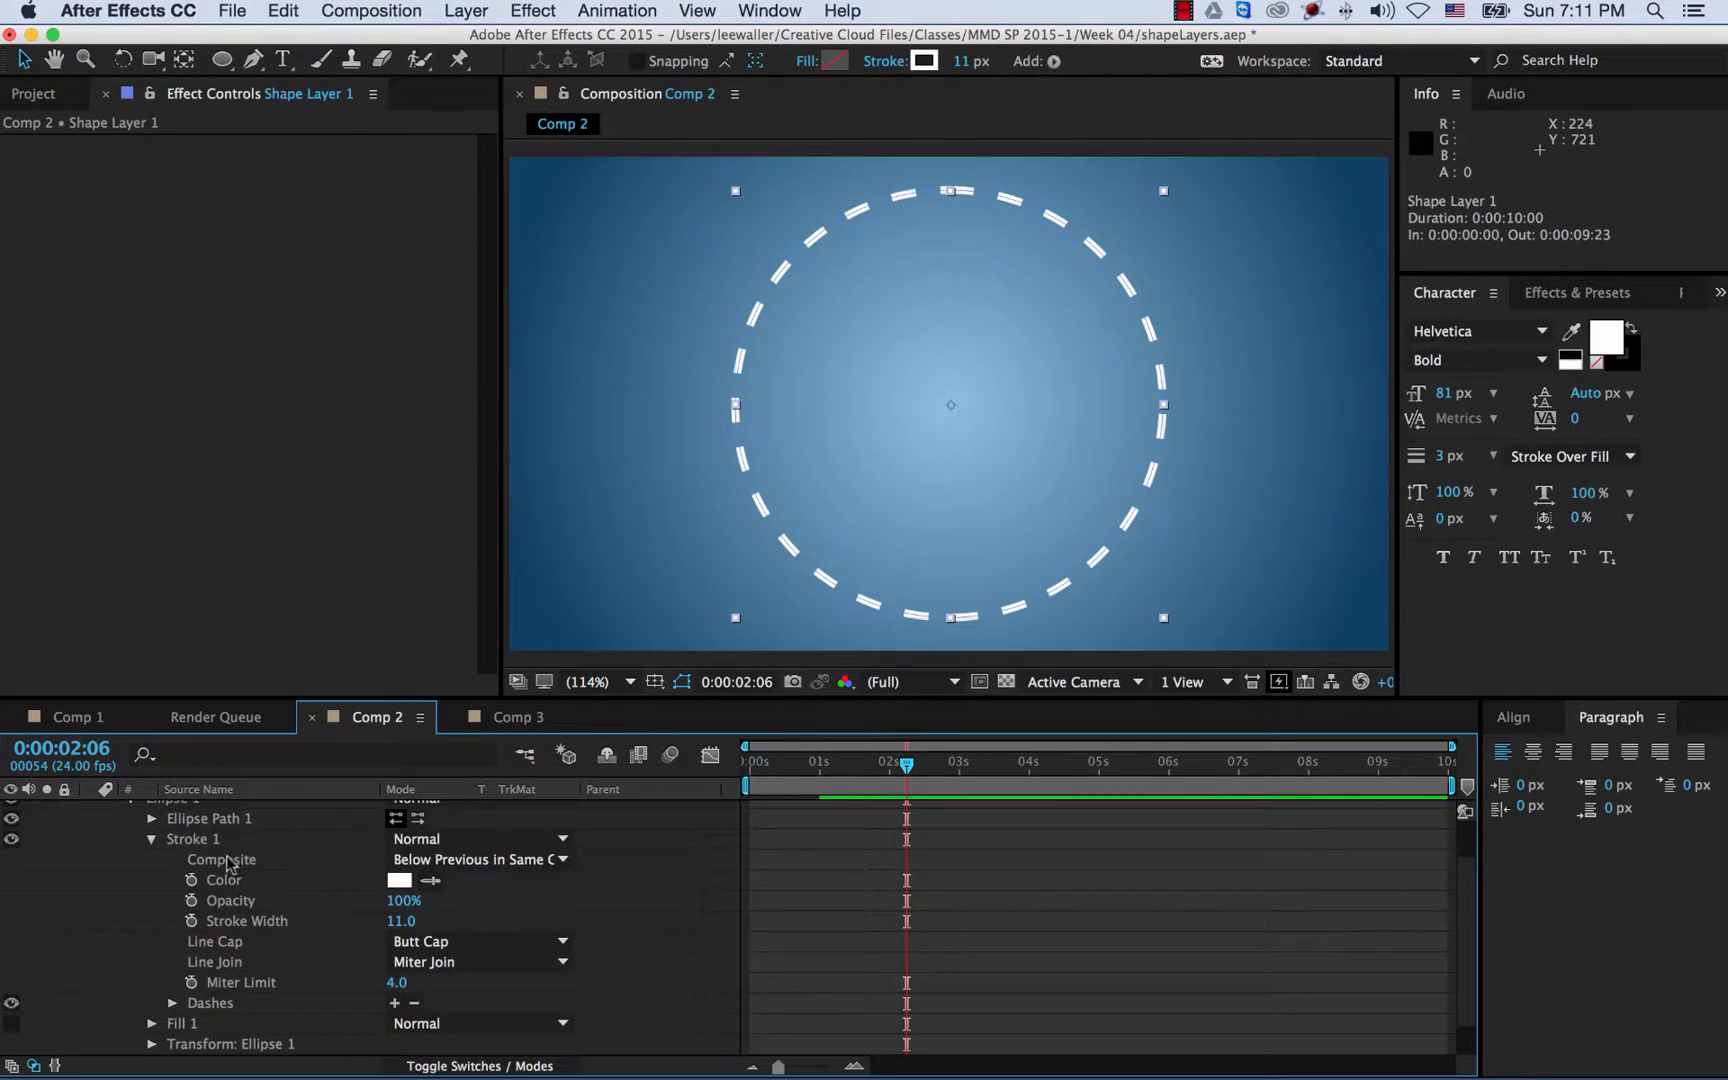
- Expand Transform: Ellipse 1, test-spin it, then reset Rotation to 0x+0.0°
left_click(152, 840)
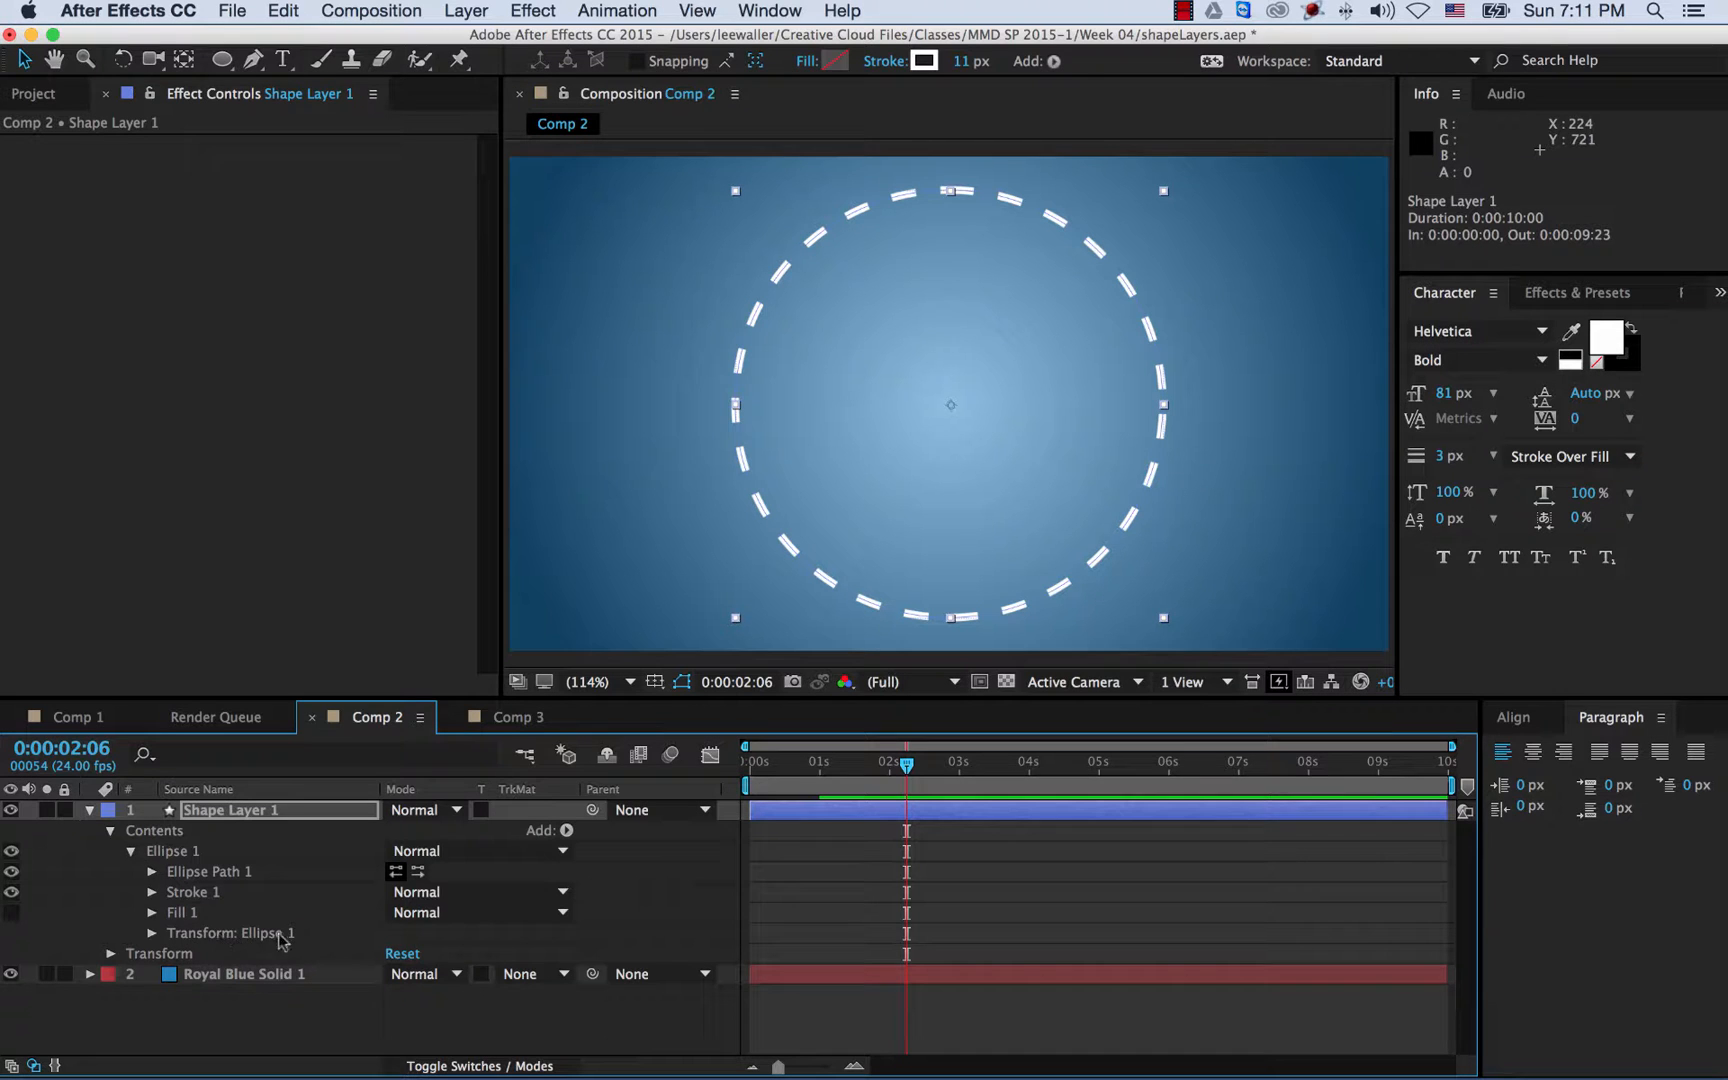
left_click(151, 934)
scroll(305, 912, "down", 1)
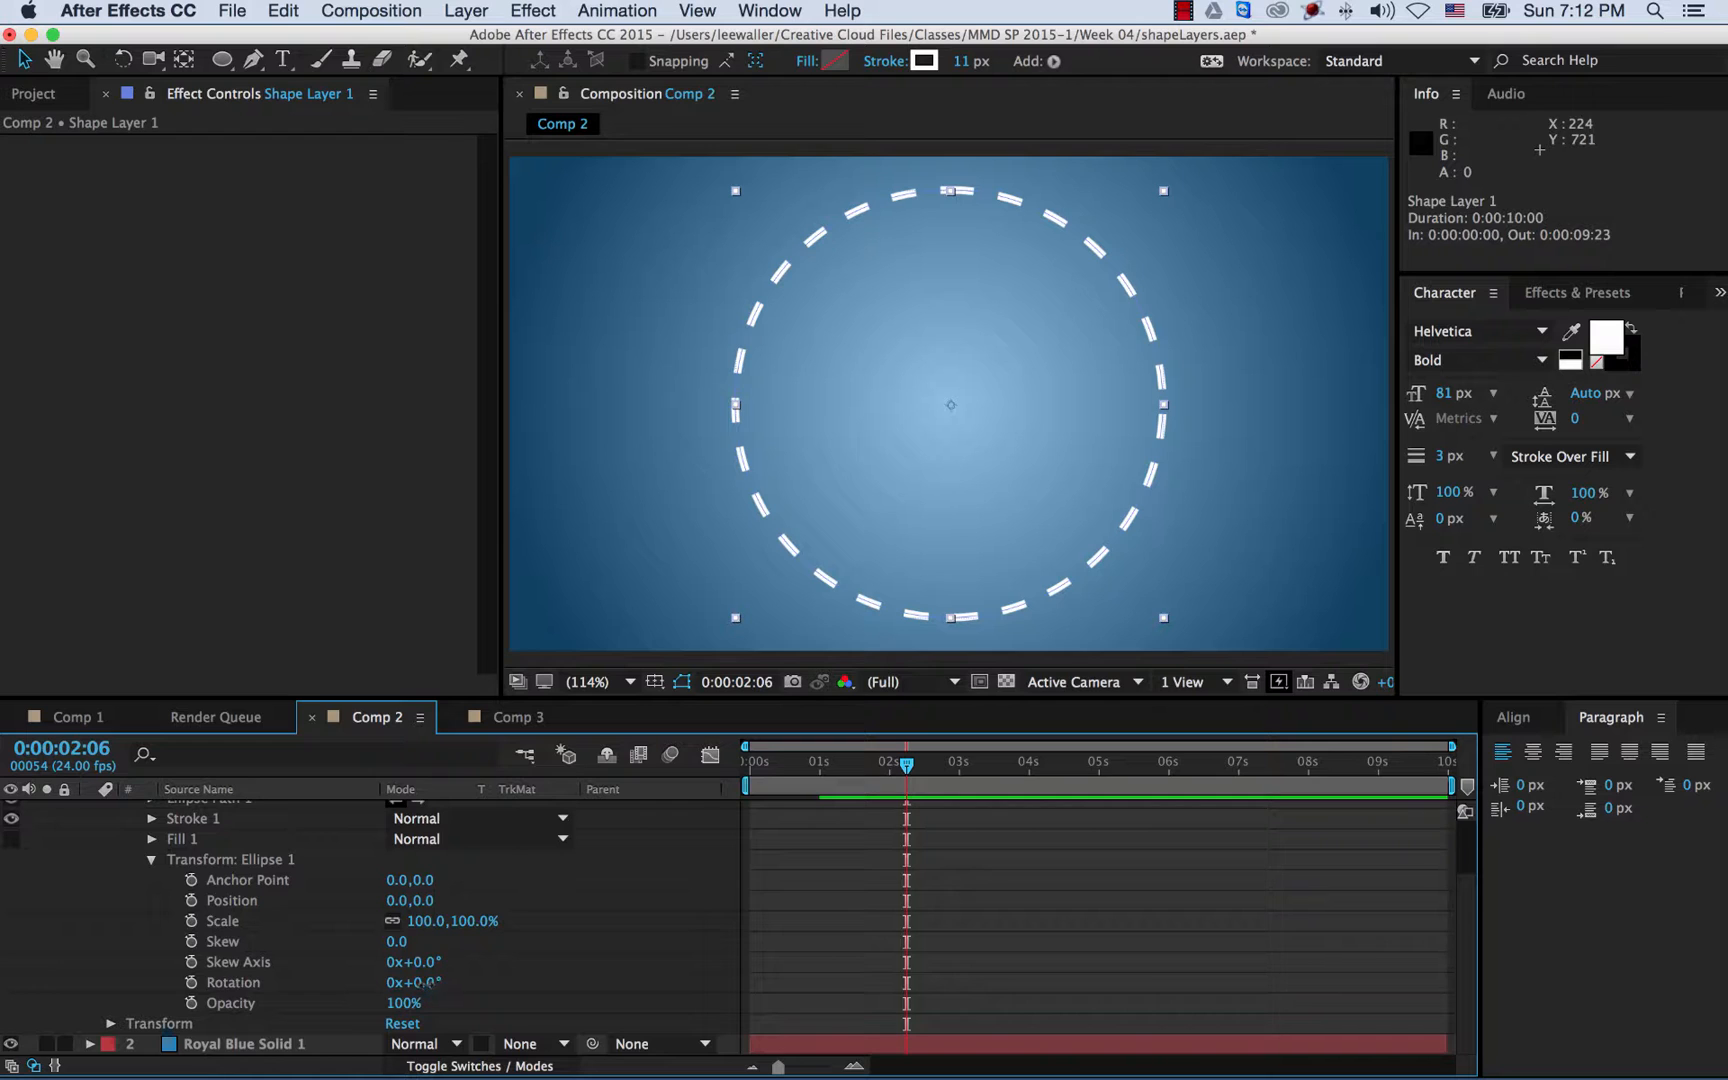
left_click_drag(424, 983, 645, 988)
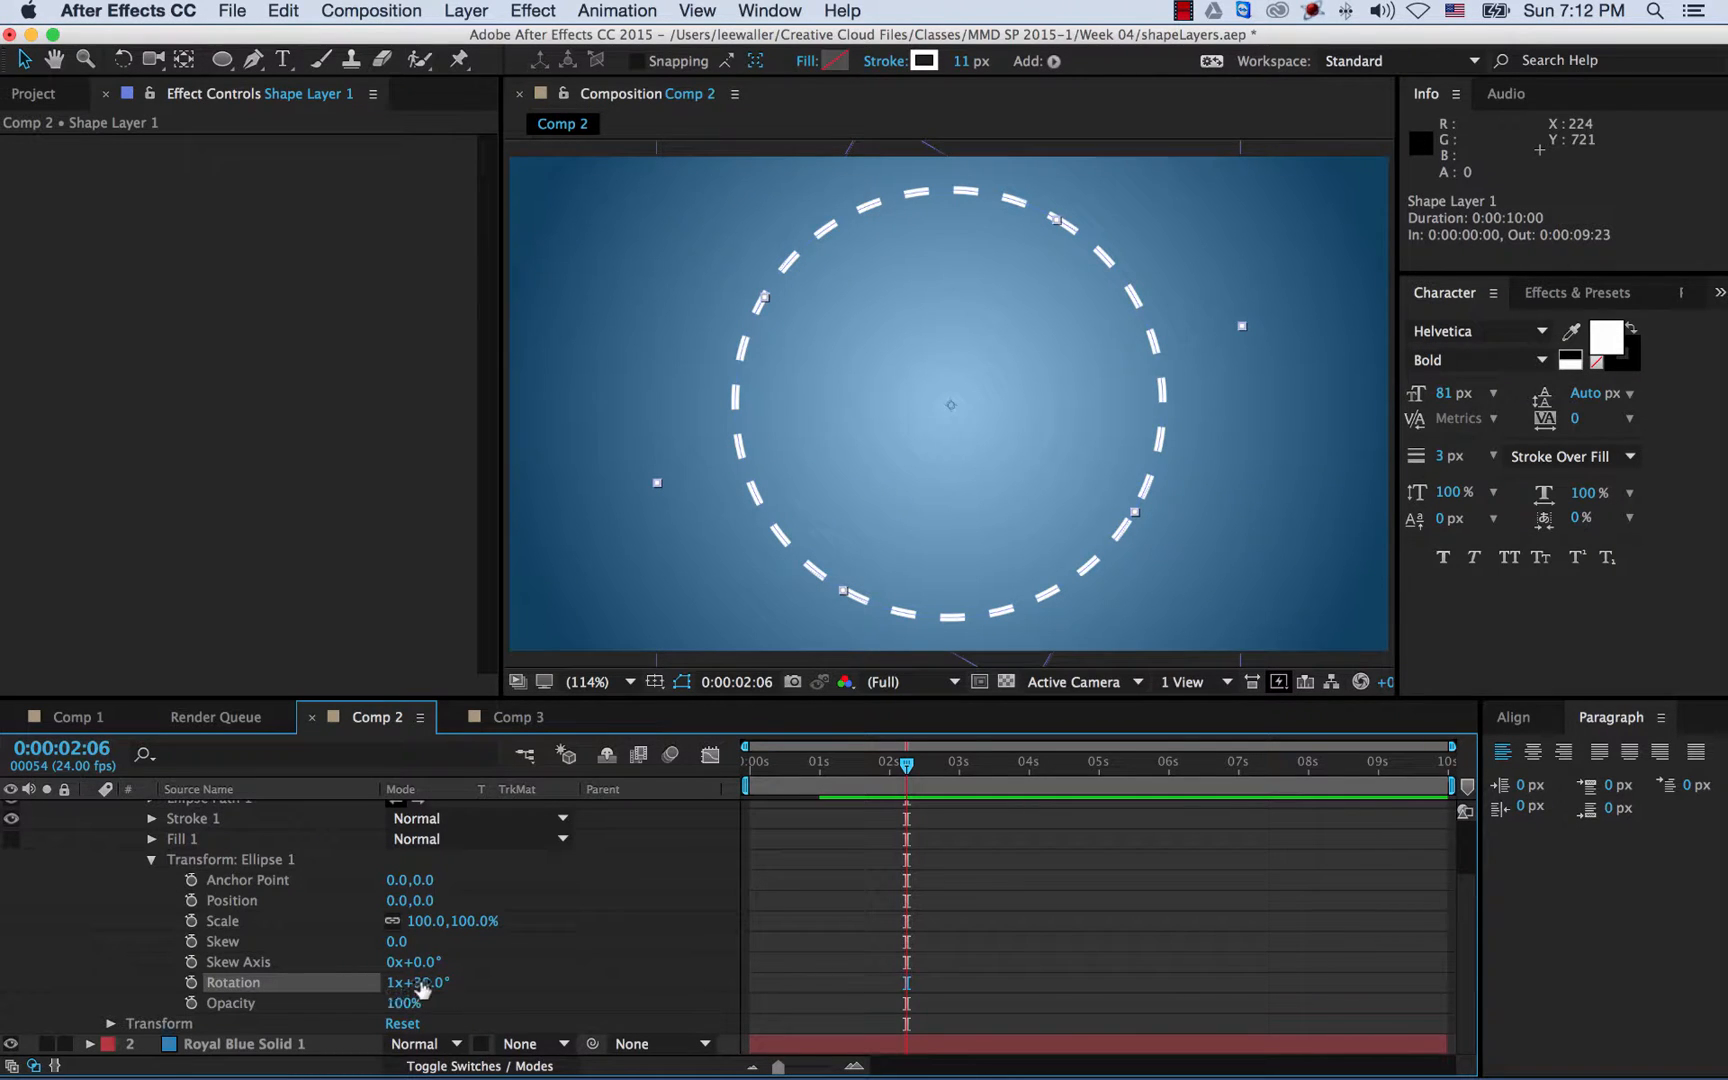
left_click(429, 985)
type("0")
key("Return")
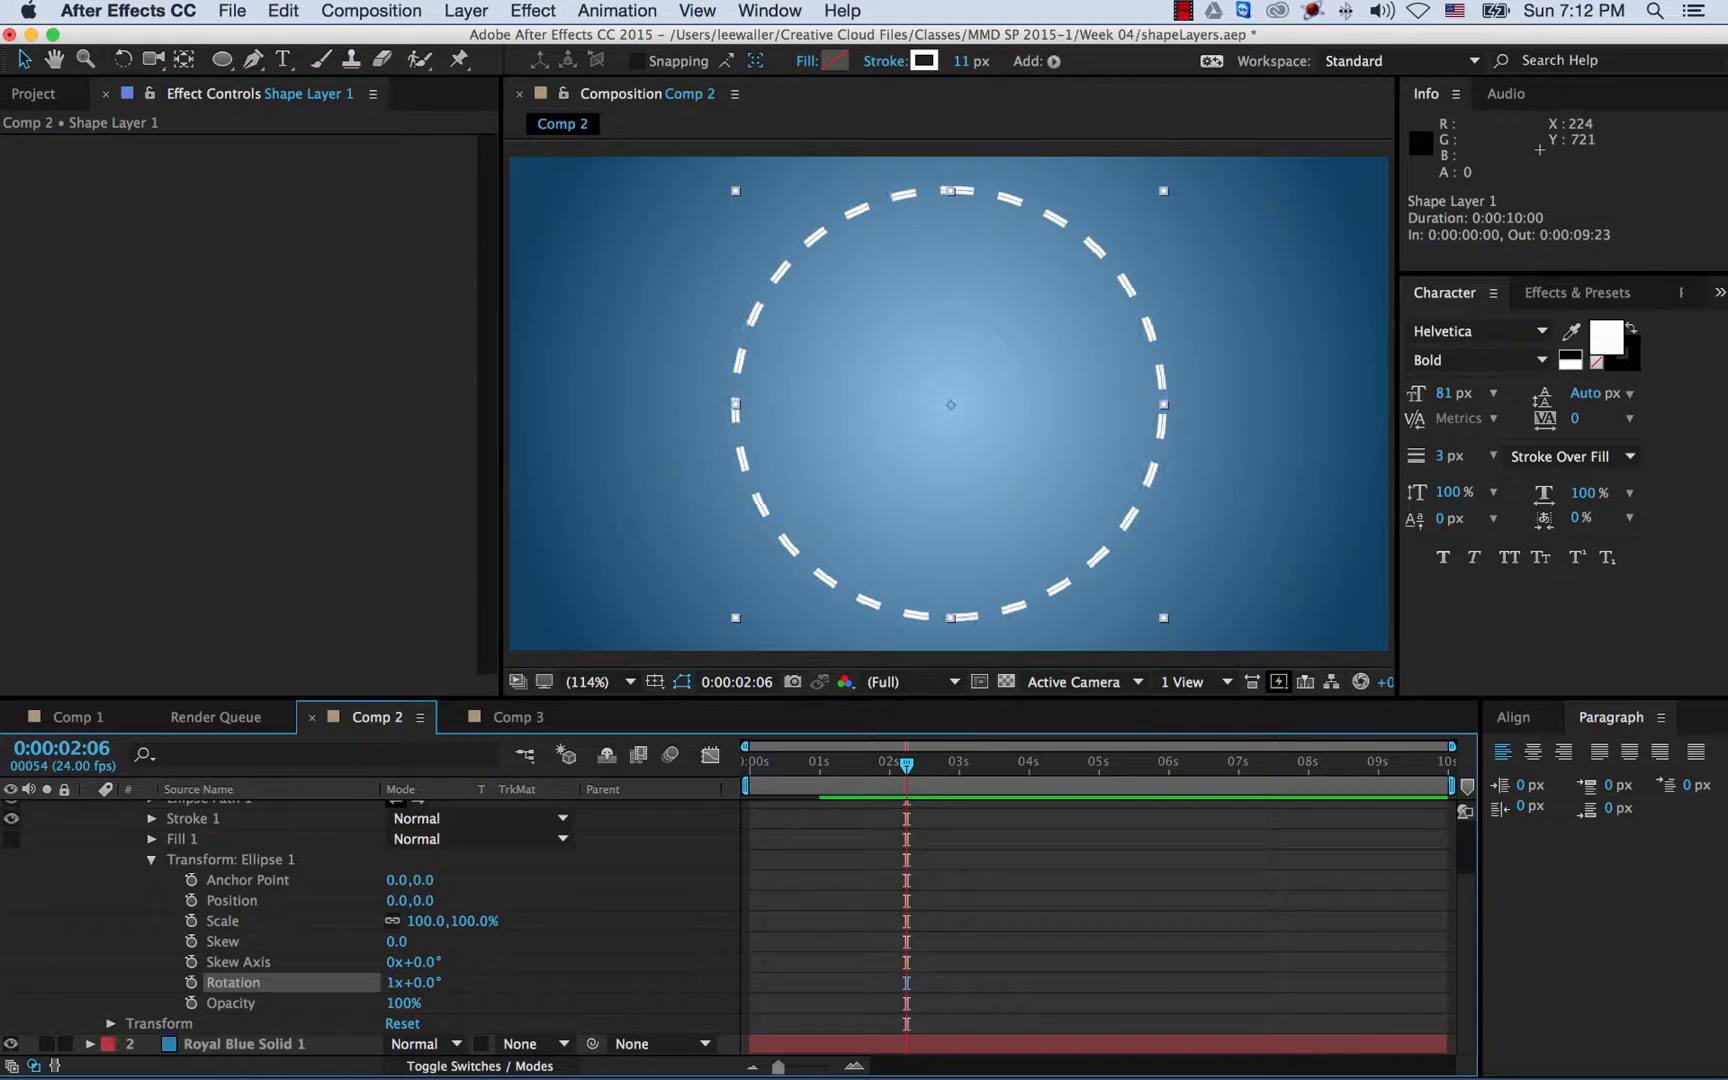
left_click(392, 985)
key("Return")
- Keyframe Rotation from 0x at the comp's start to 1x+0.0° at its end
left_click_drag(786, 770, 745, 772)
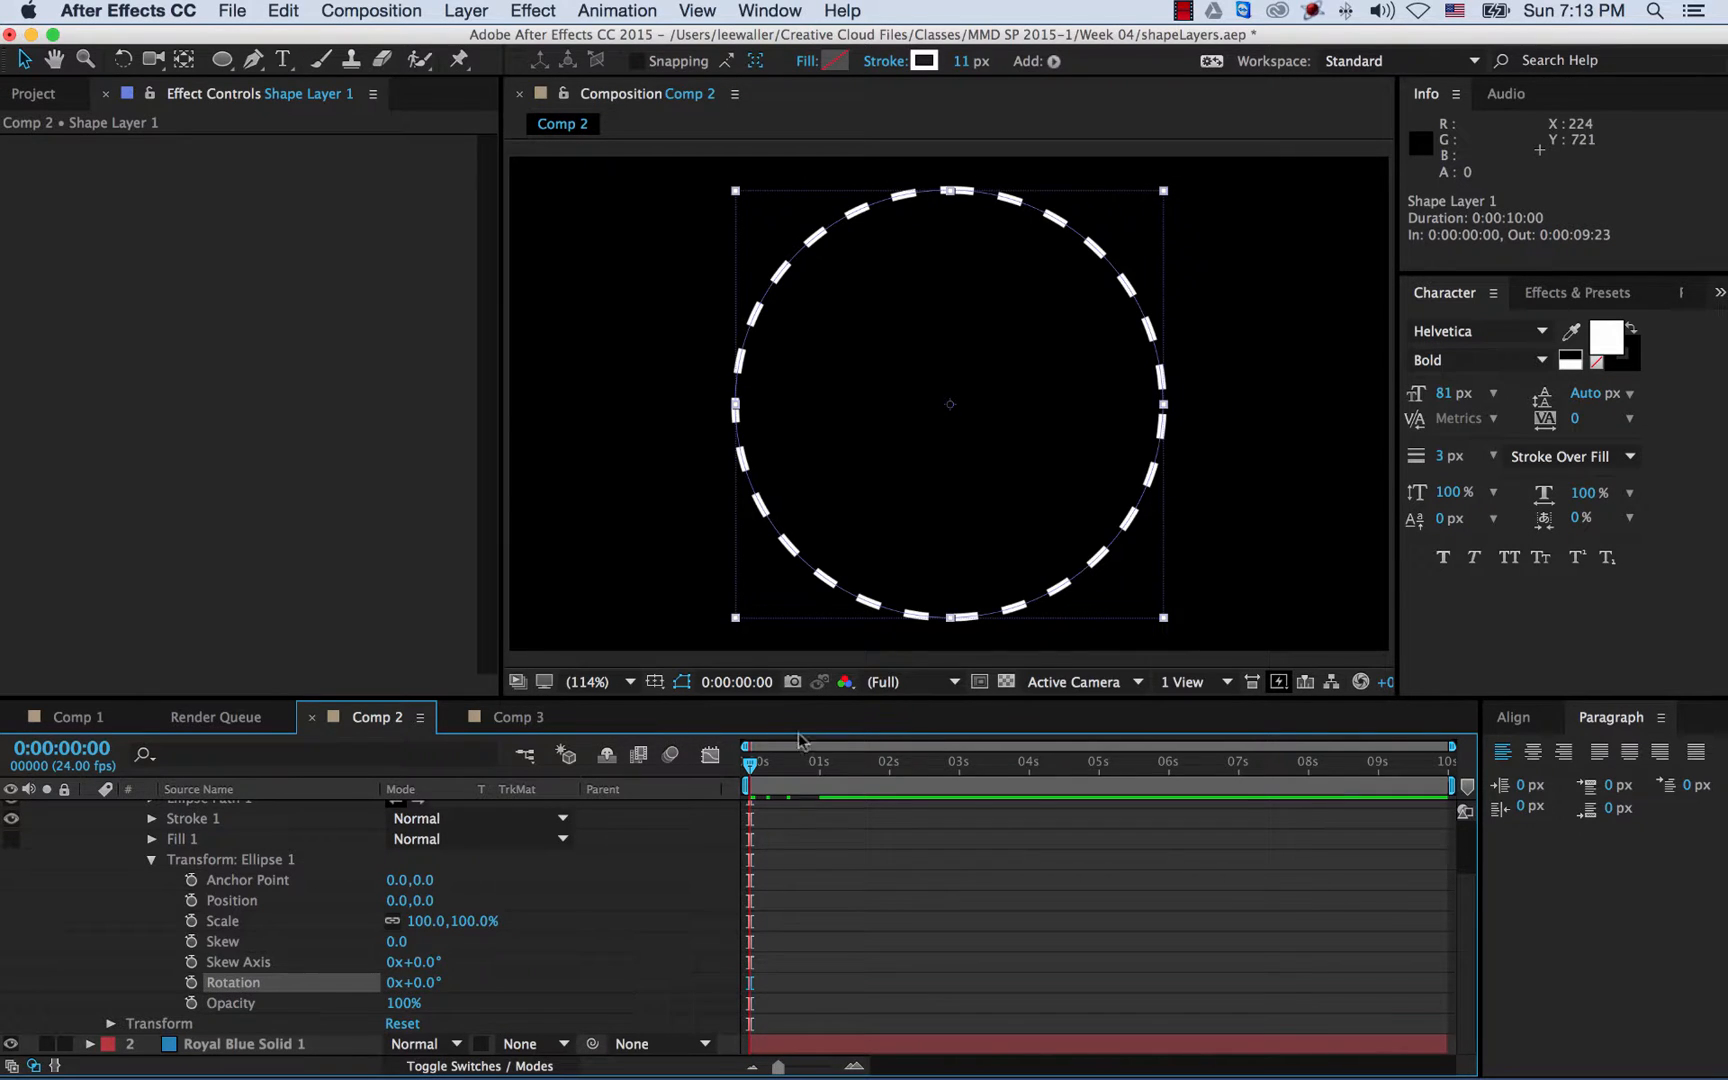
mouse_move(757, 768)
left_mouse_down()
mouse_move(782, 768)
mouse_move(751, 770)
left_mouse_up()
left_click(191, 983)
left_click_drag(785, 763, 1470, 759)
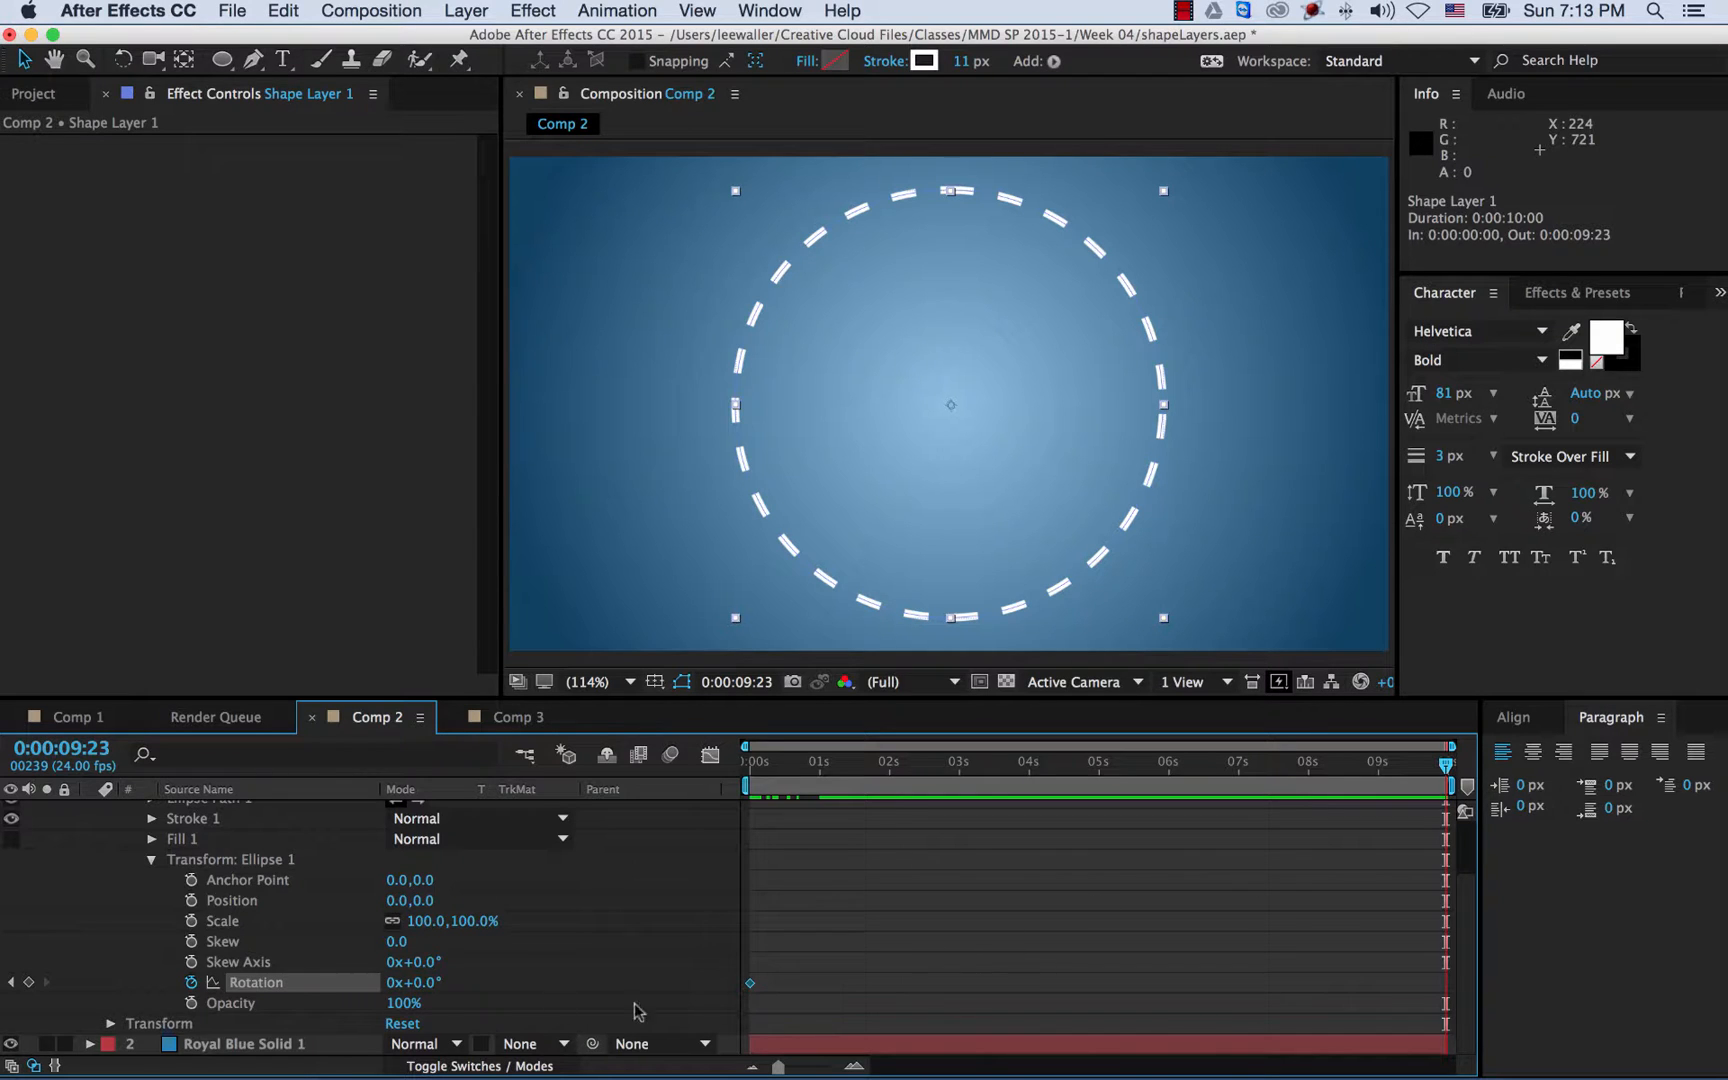
left_click(389, 982)
type("1")
key("Return")
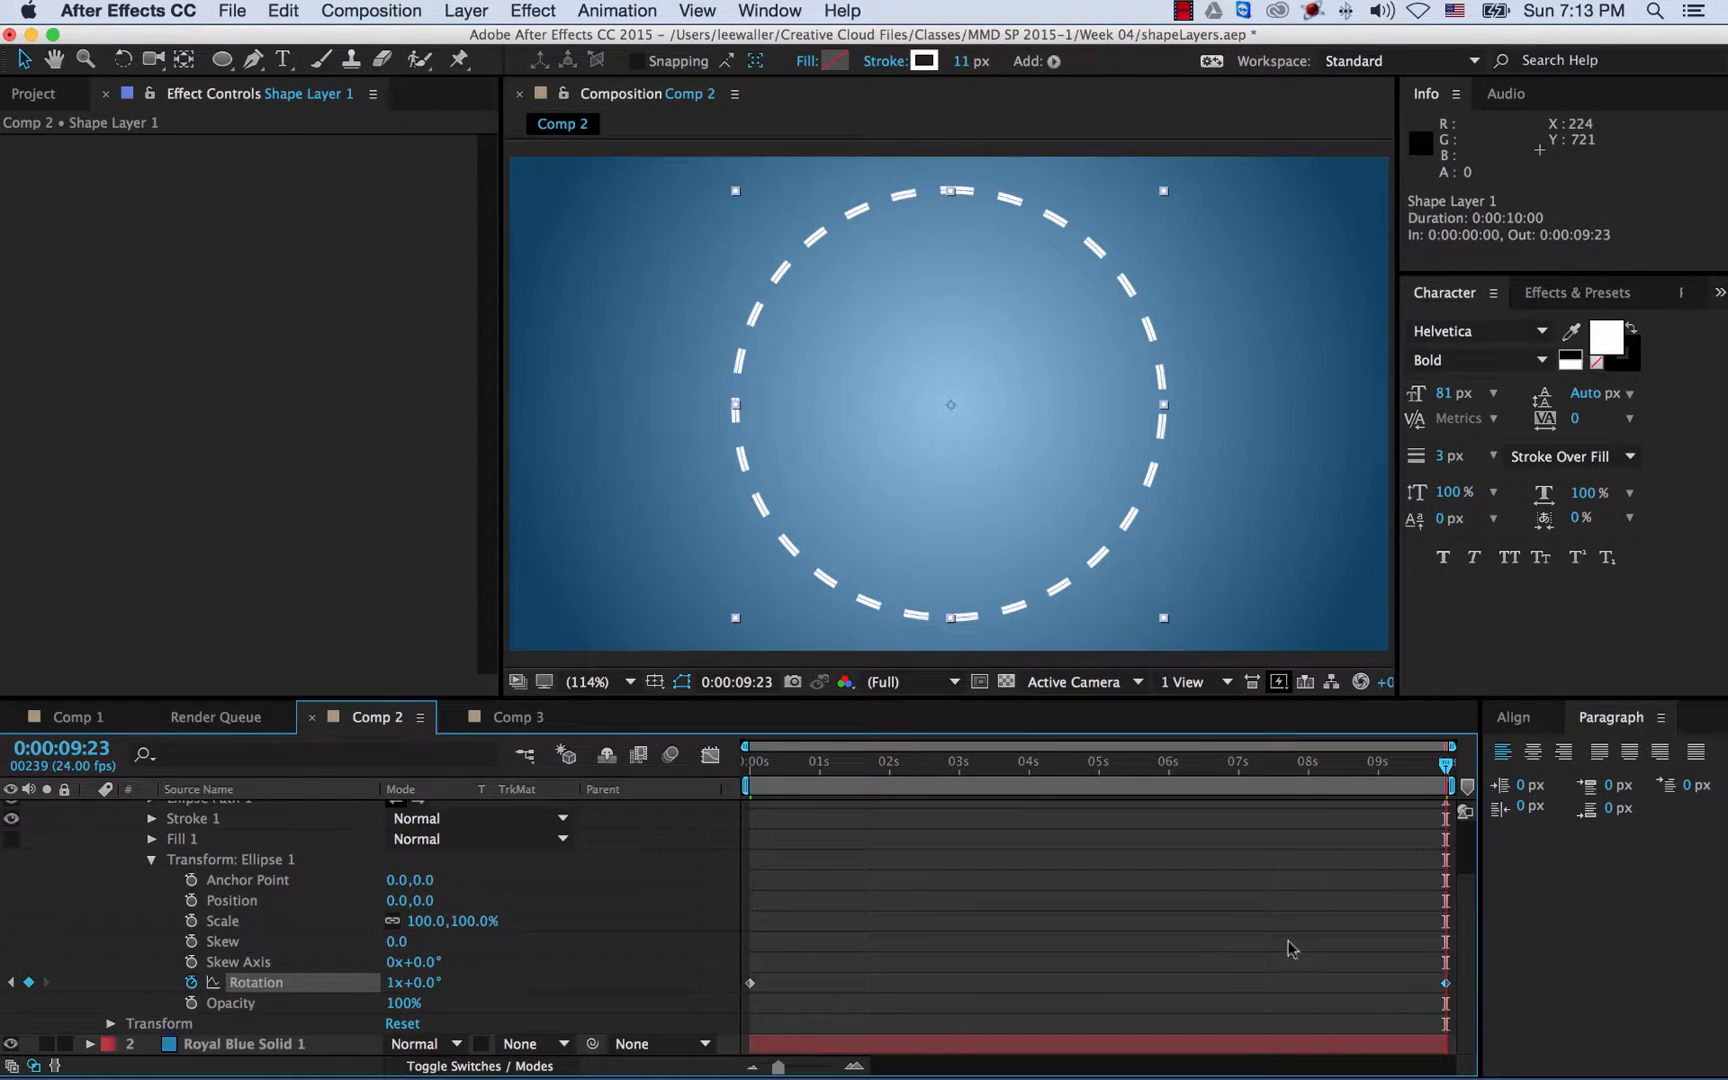
- Return to the start of the comp and preview the rotation
left_click_drag(932, 776, 629, 765)
left_click(587, 763)
key("space")
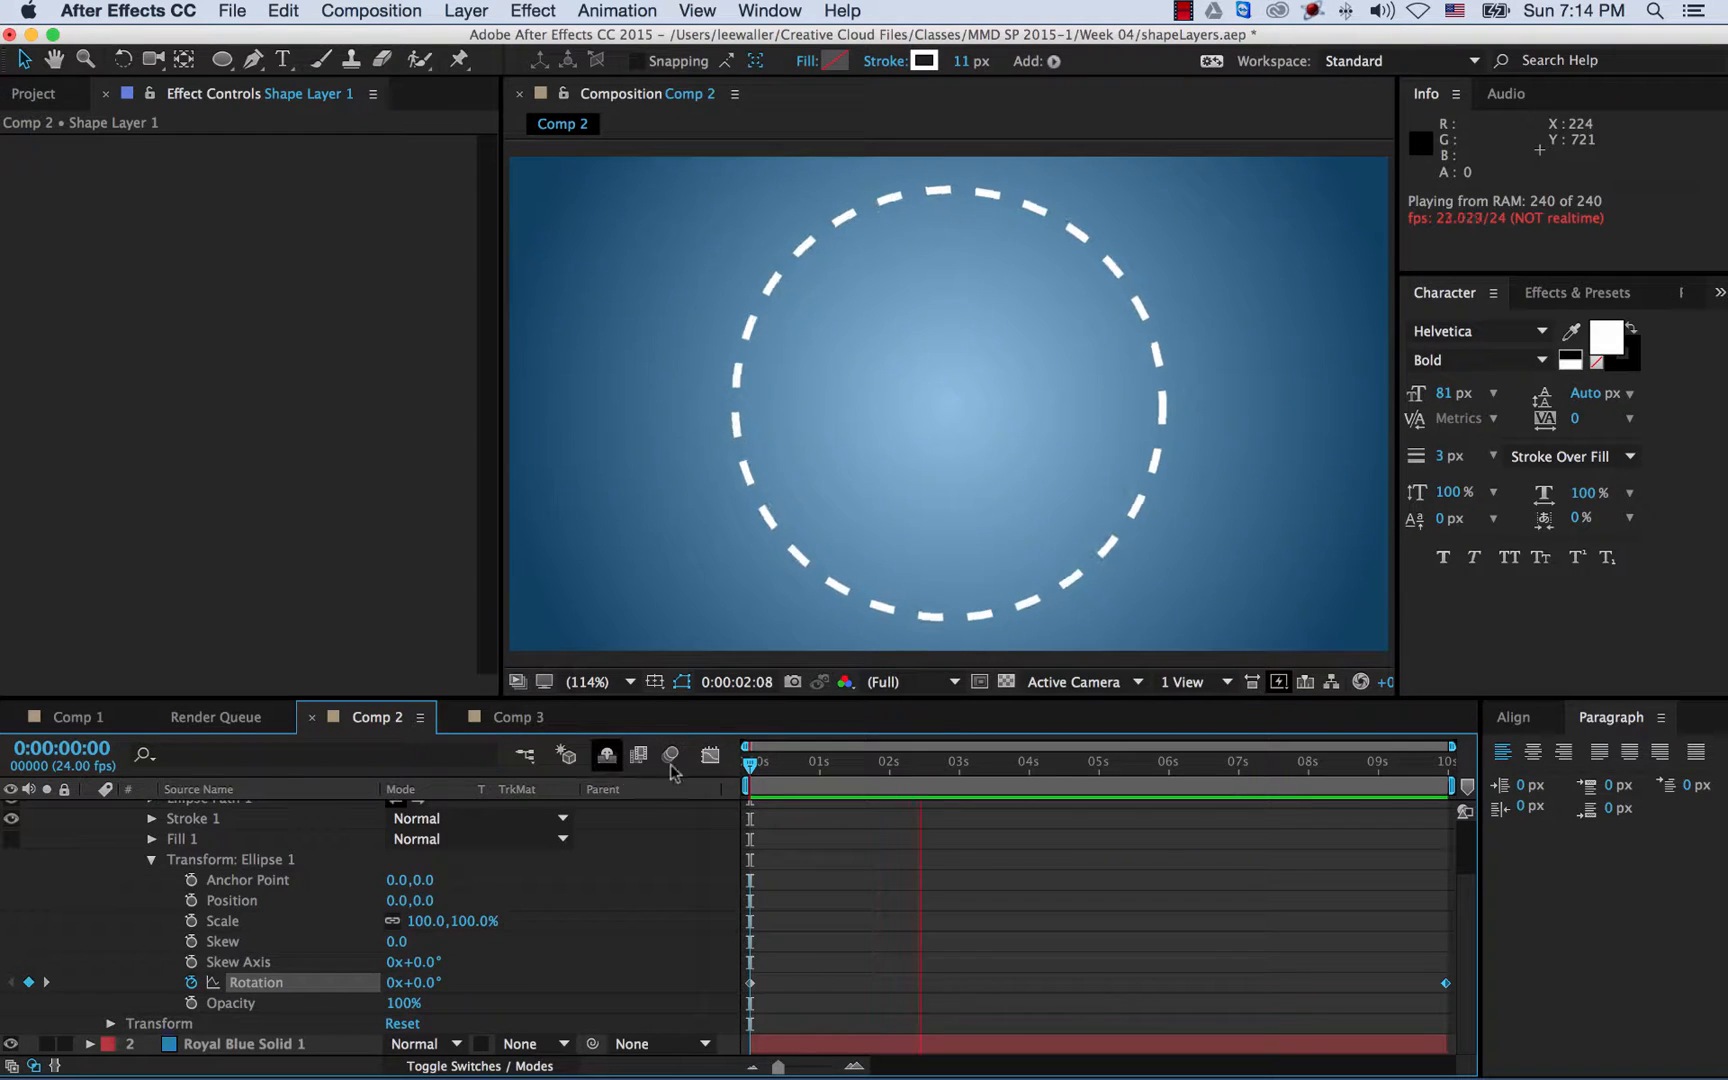
- Stop the preview and add a 622.5,622.5 Size keyframe at 0:00:01:12
key("space")
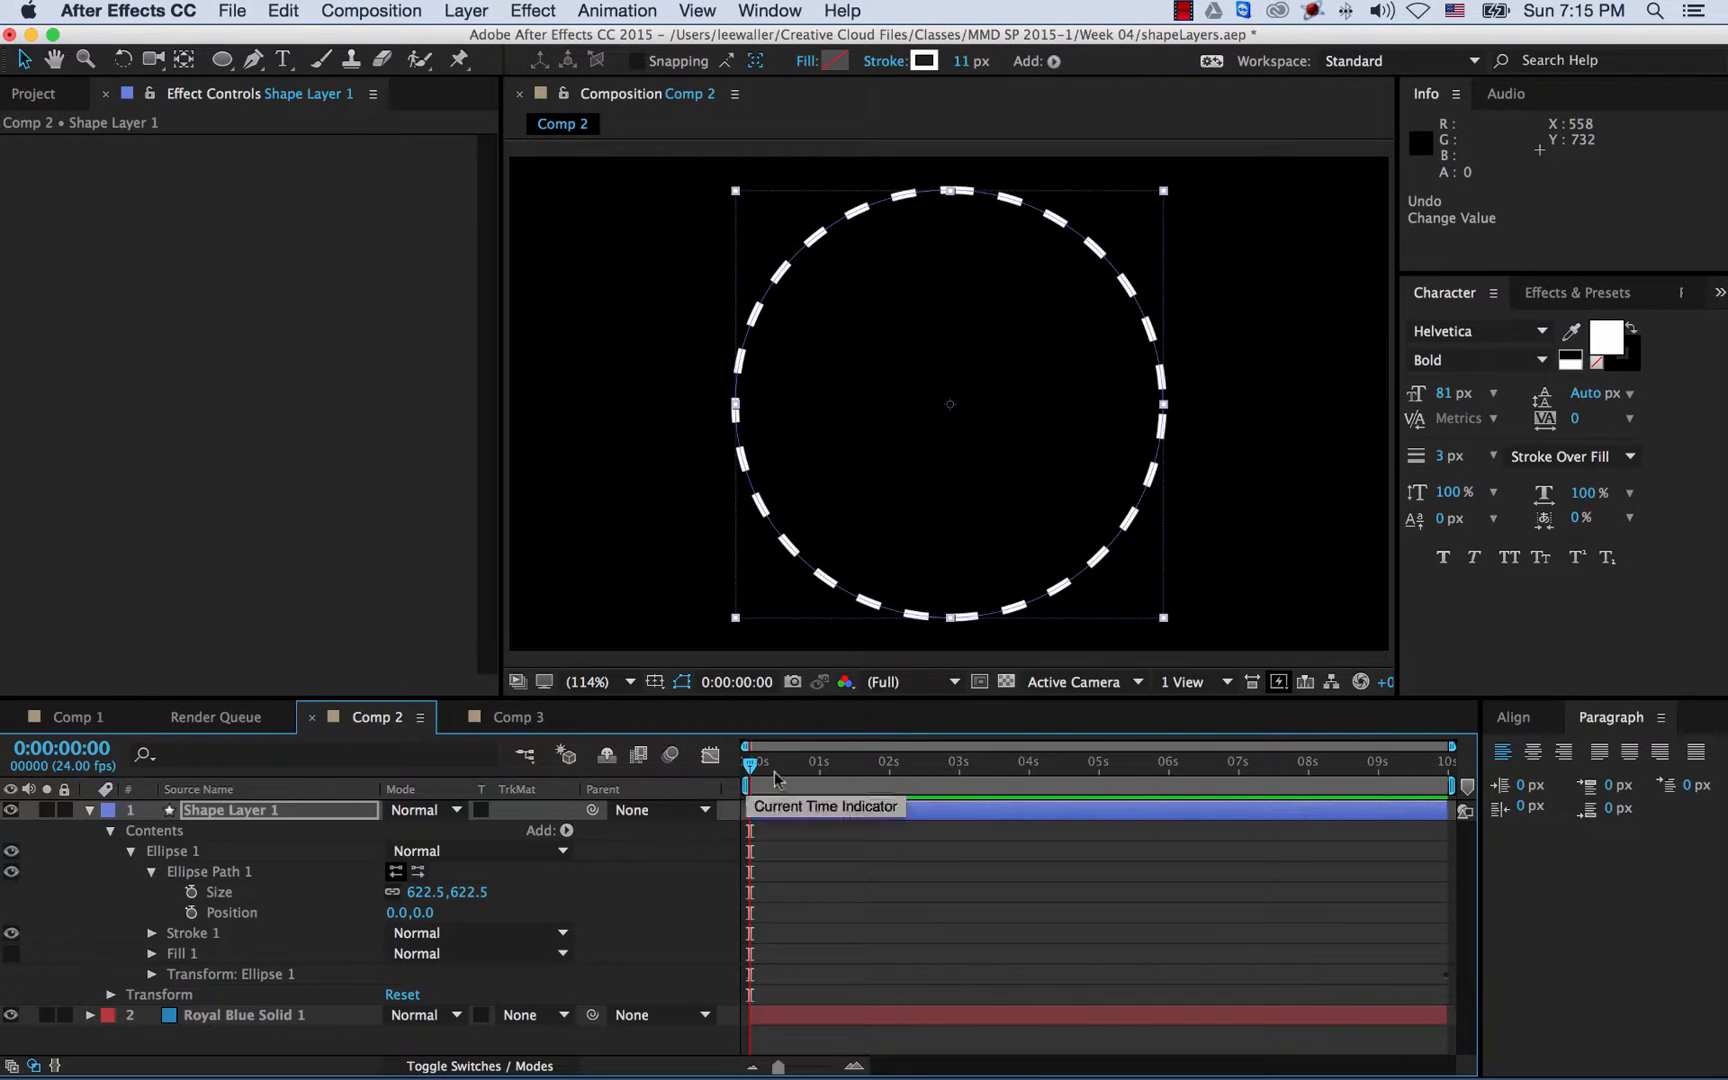
left_click(855, 771)
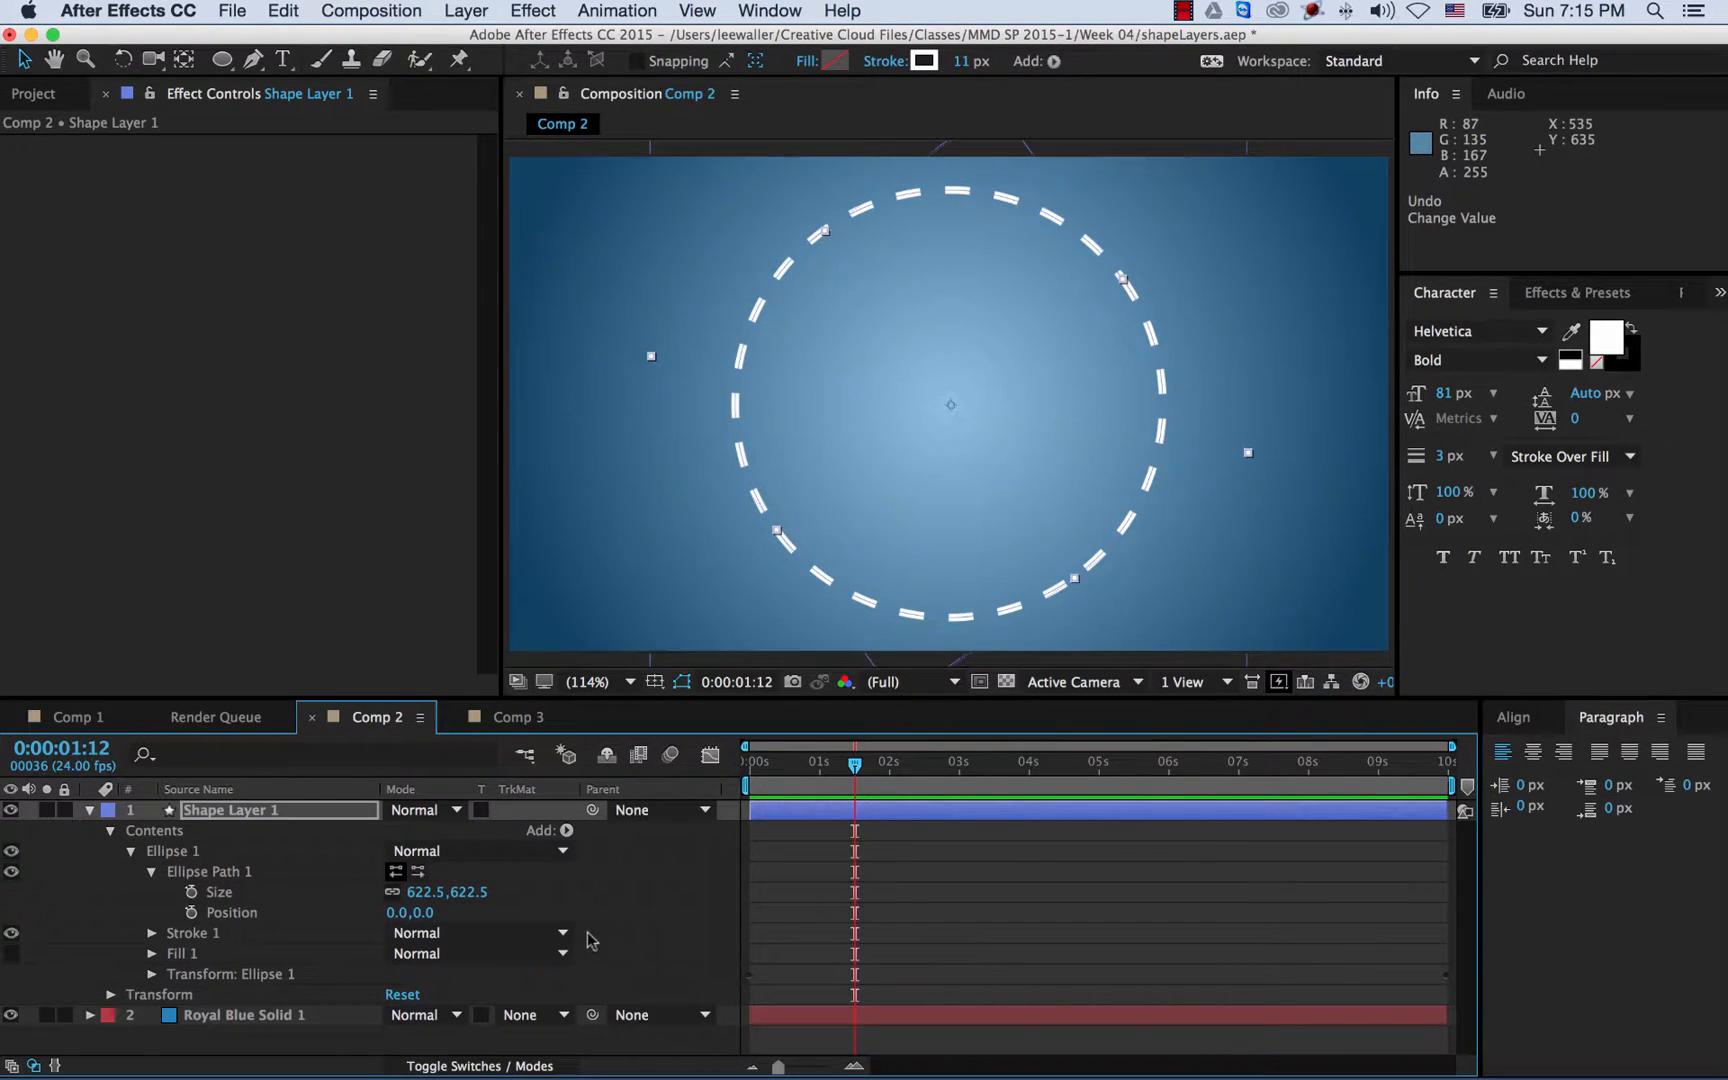
left_click(192, 892)
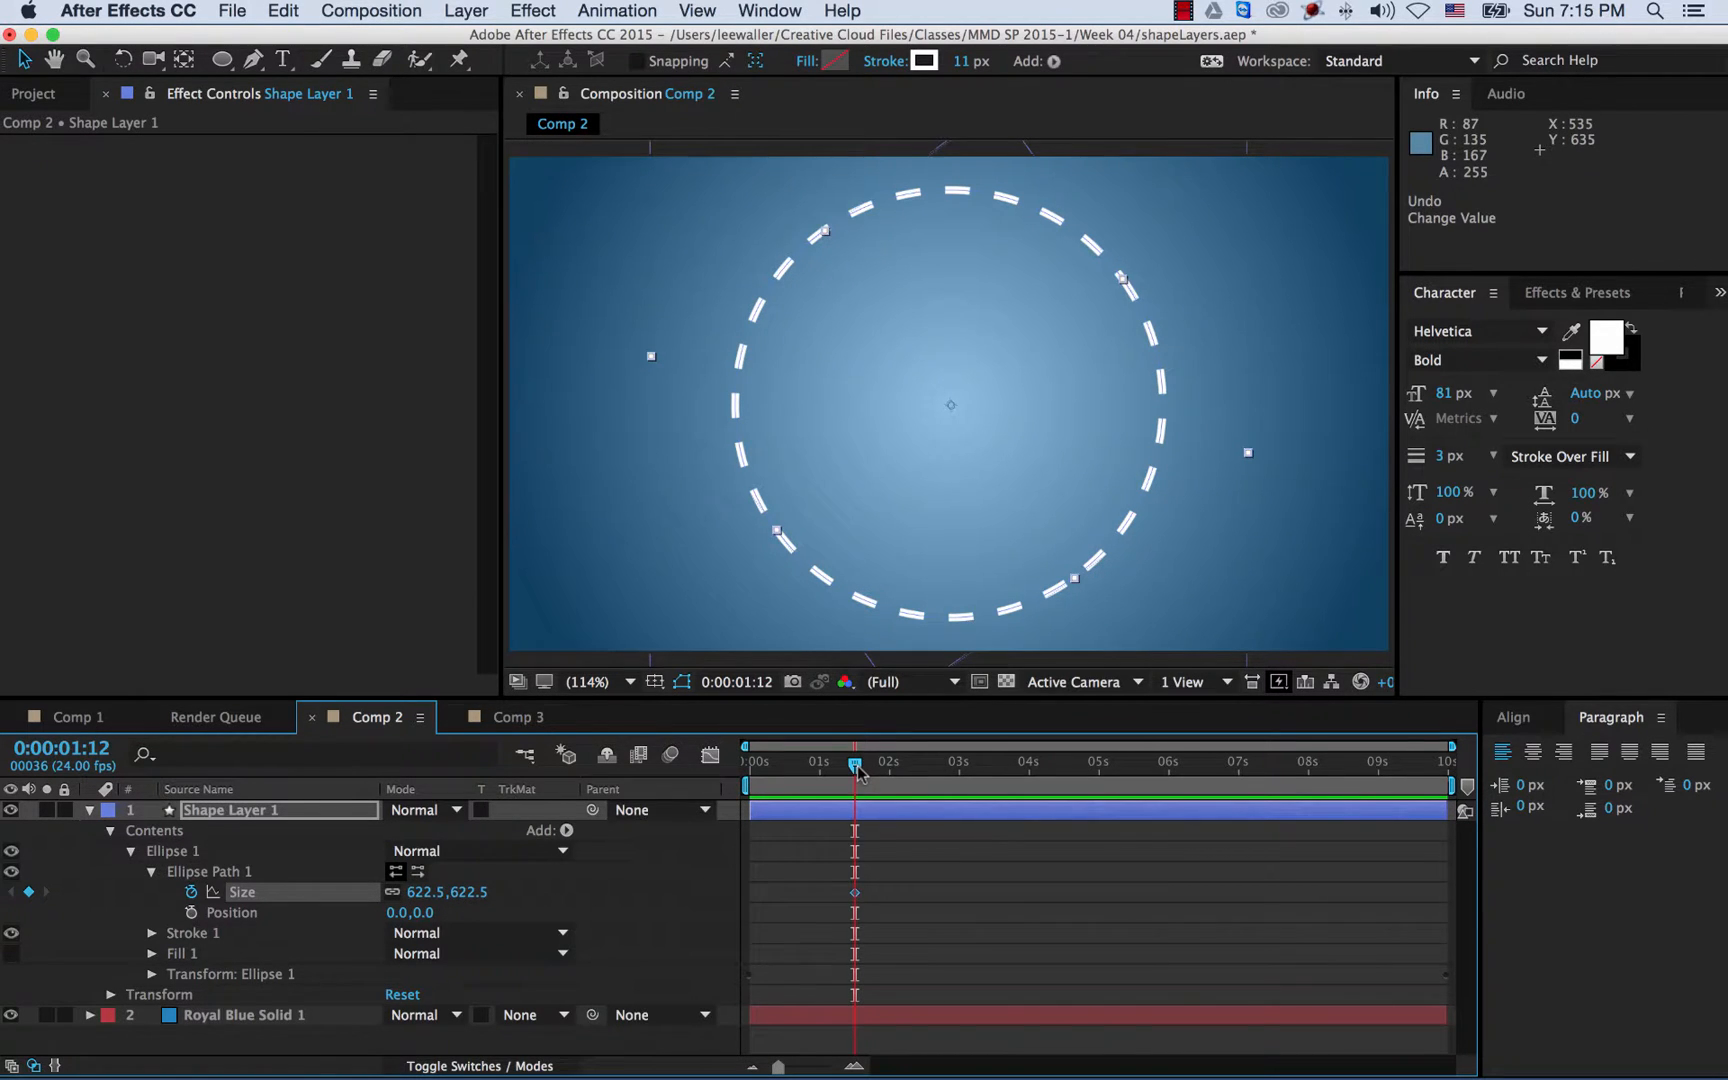
- Add a Size keyframe of 0 at 0:00:00:12 so the ellipse grows, then preview the animation
left_click_drag(857, 772, 788, 774)
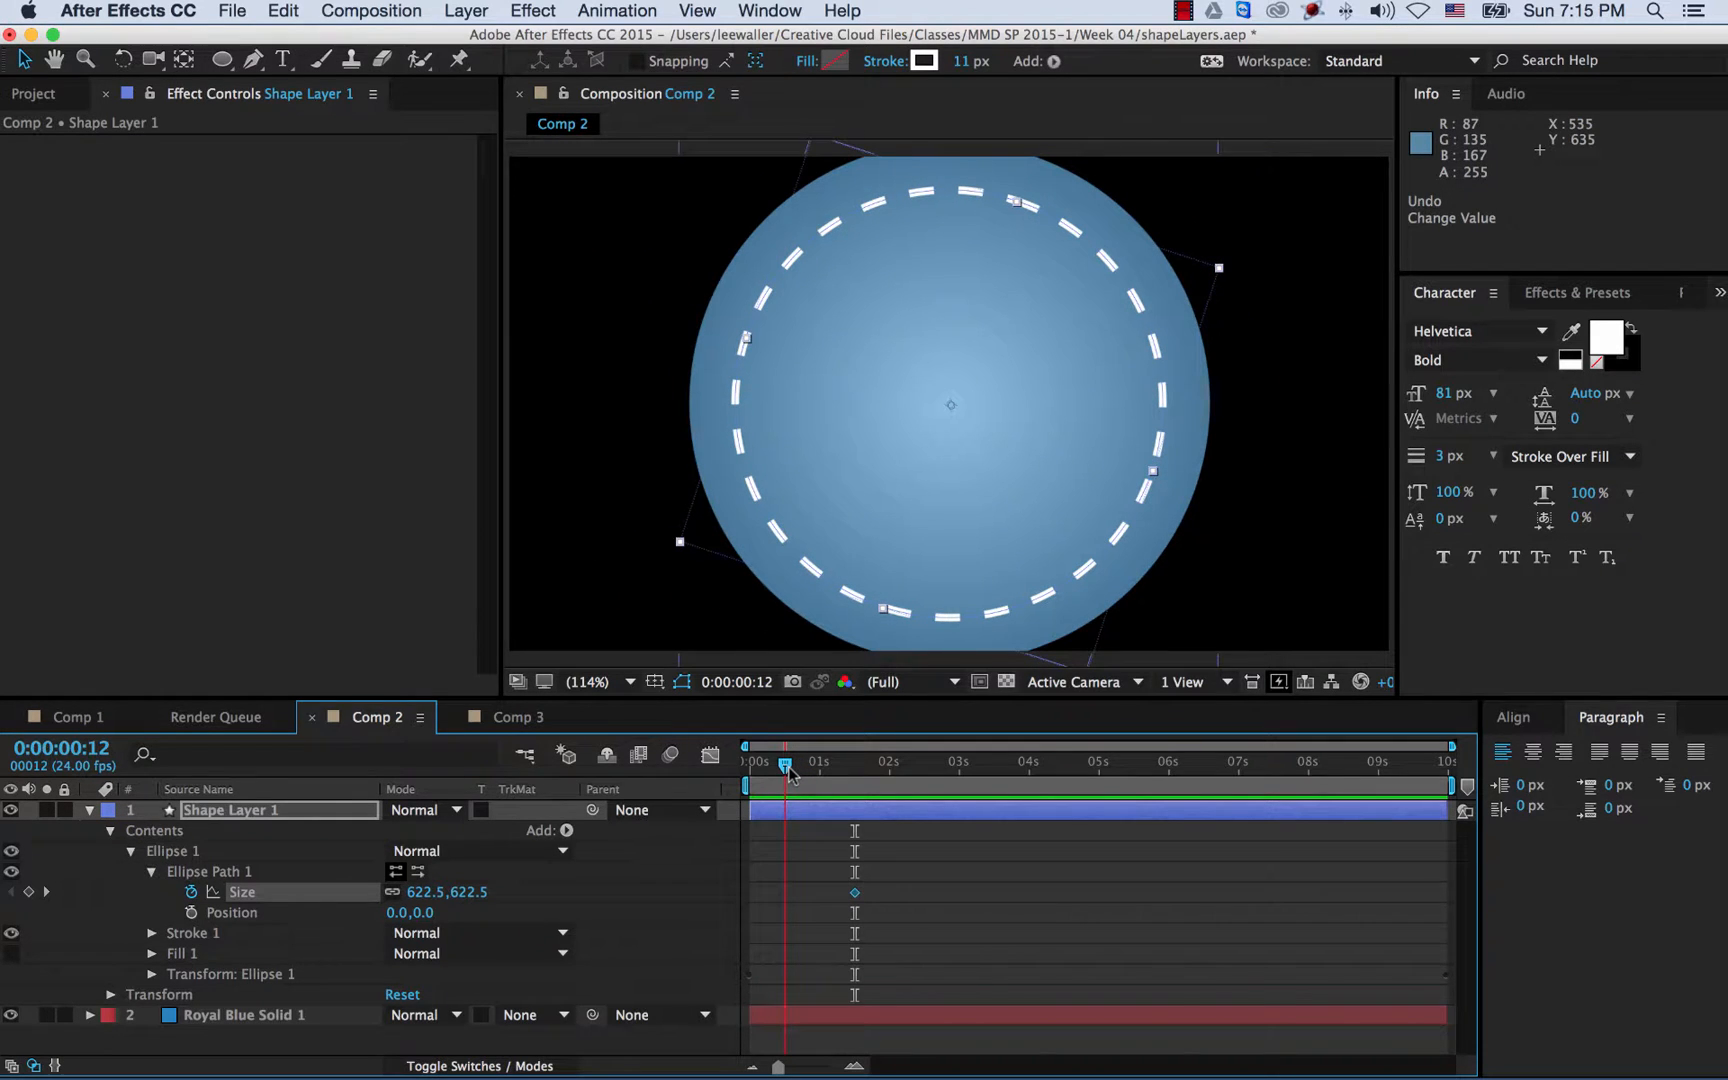
left_click(29, 892)
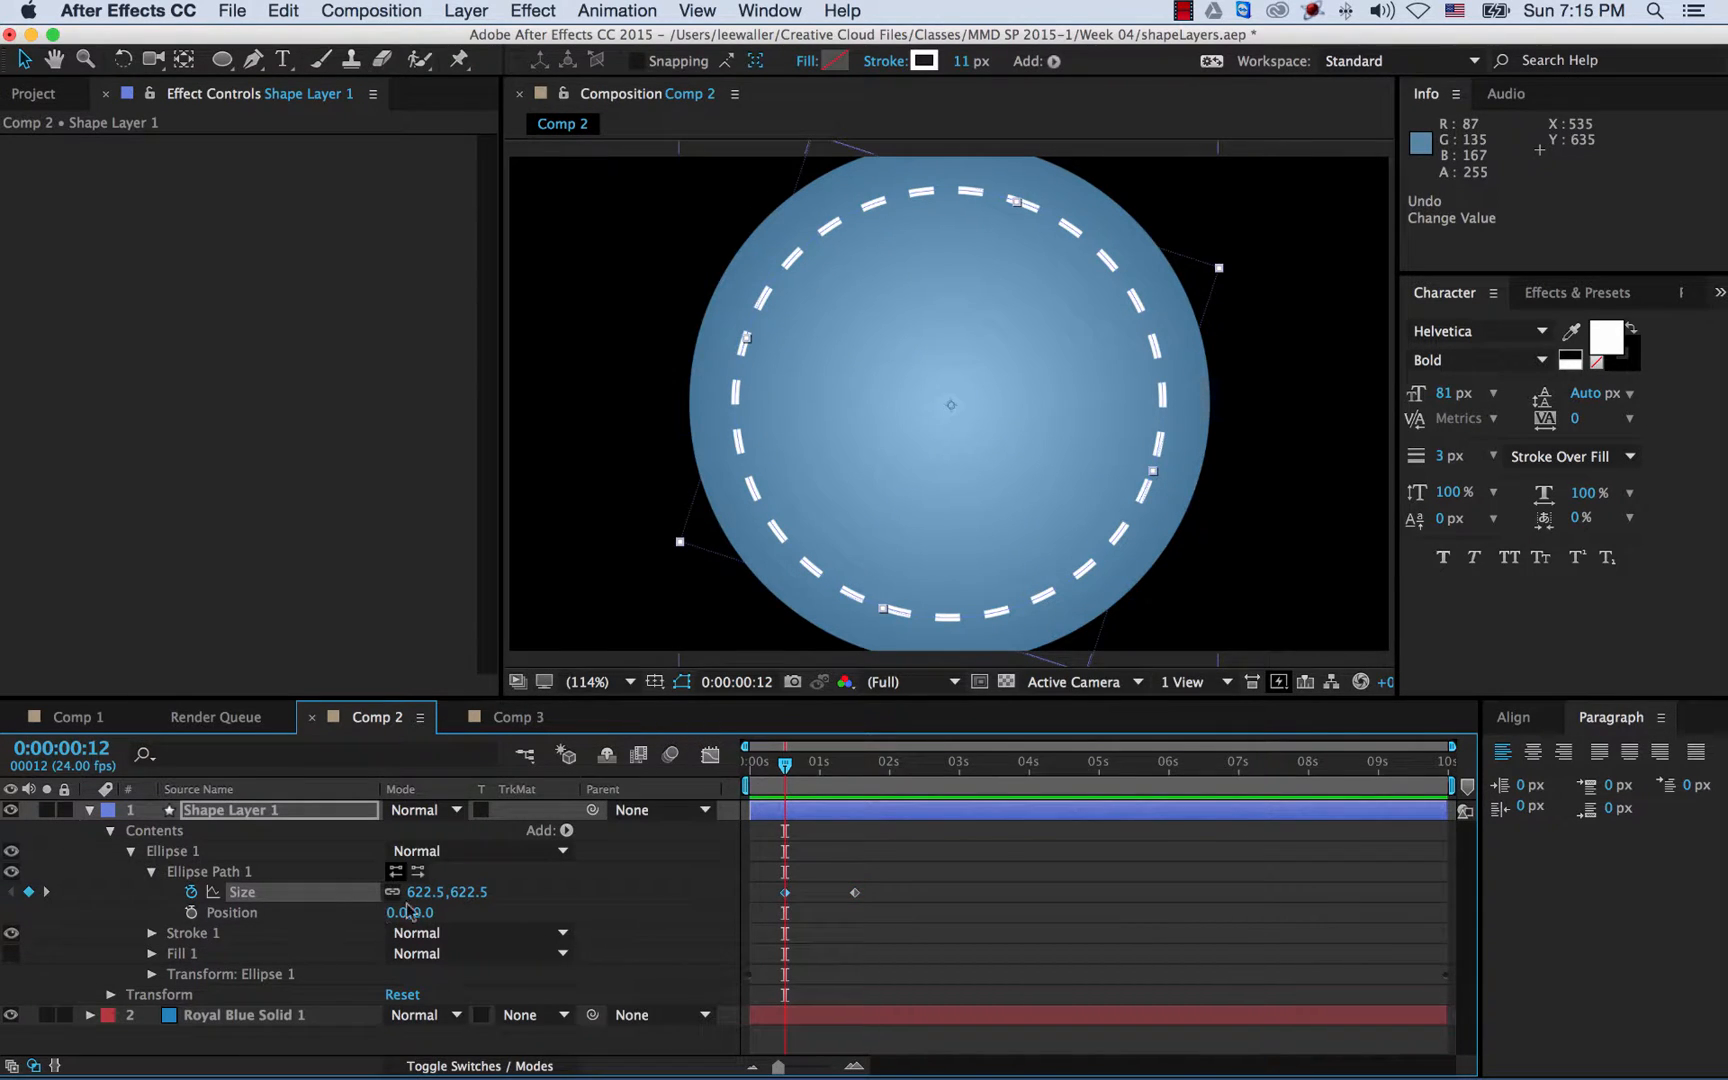
left_click(466, 892)
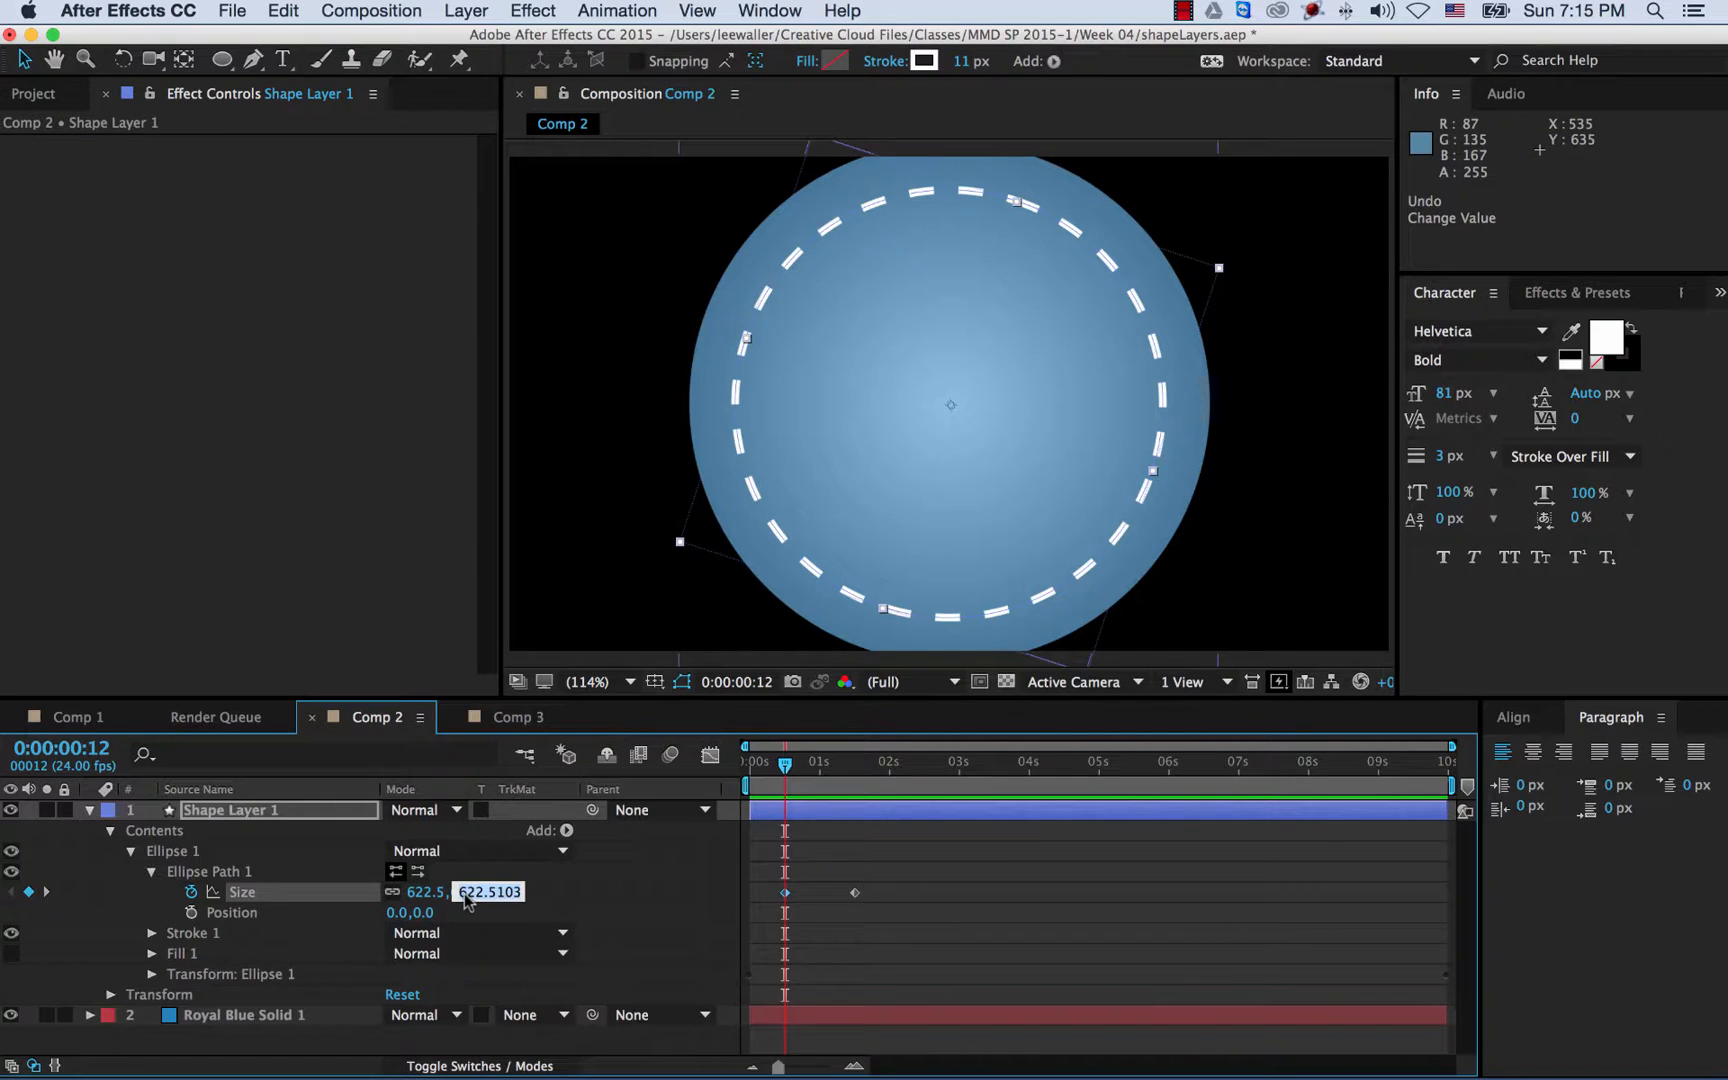
type("0")
key("Return")
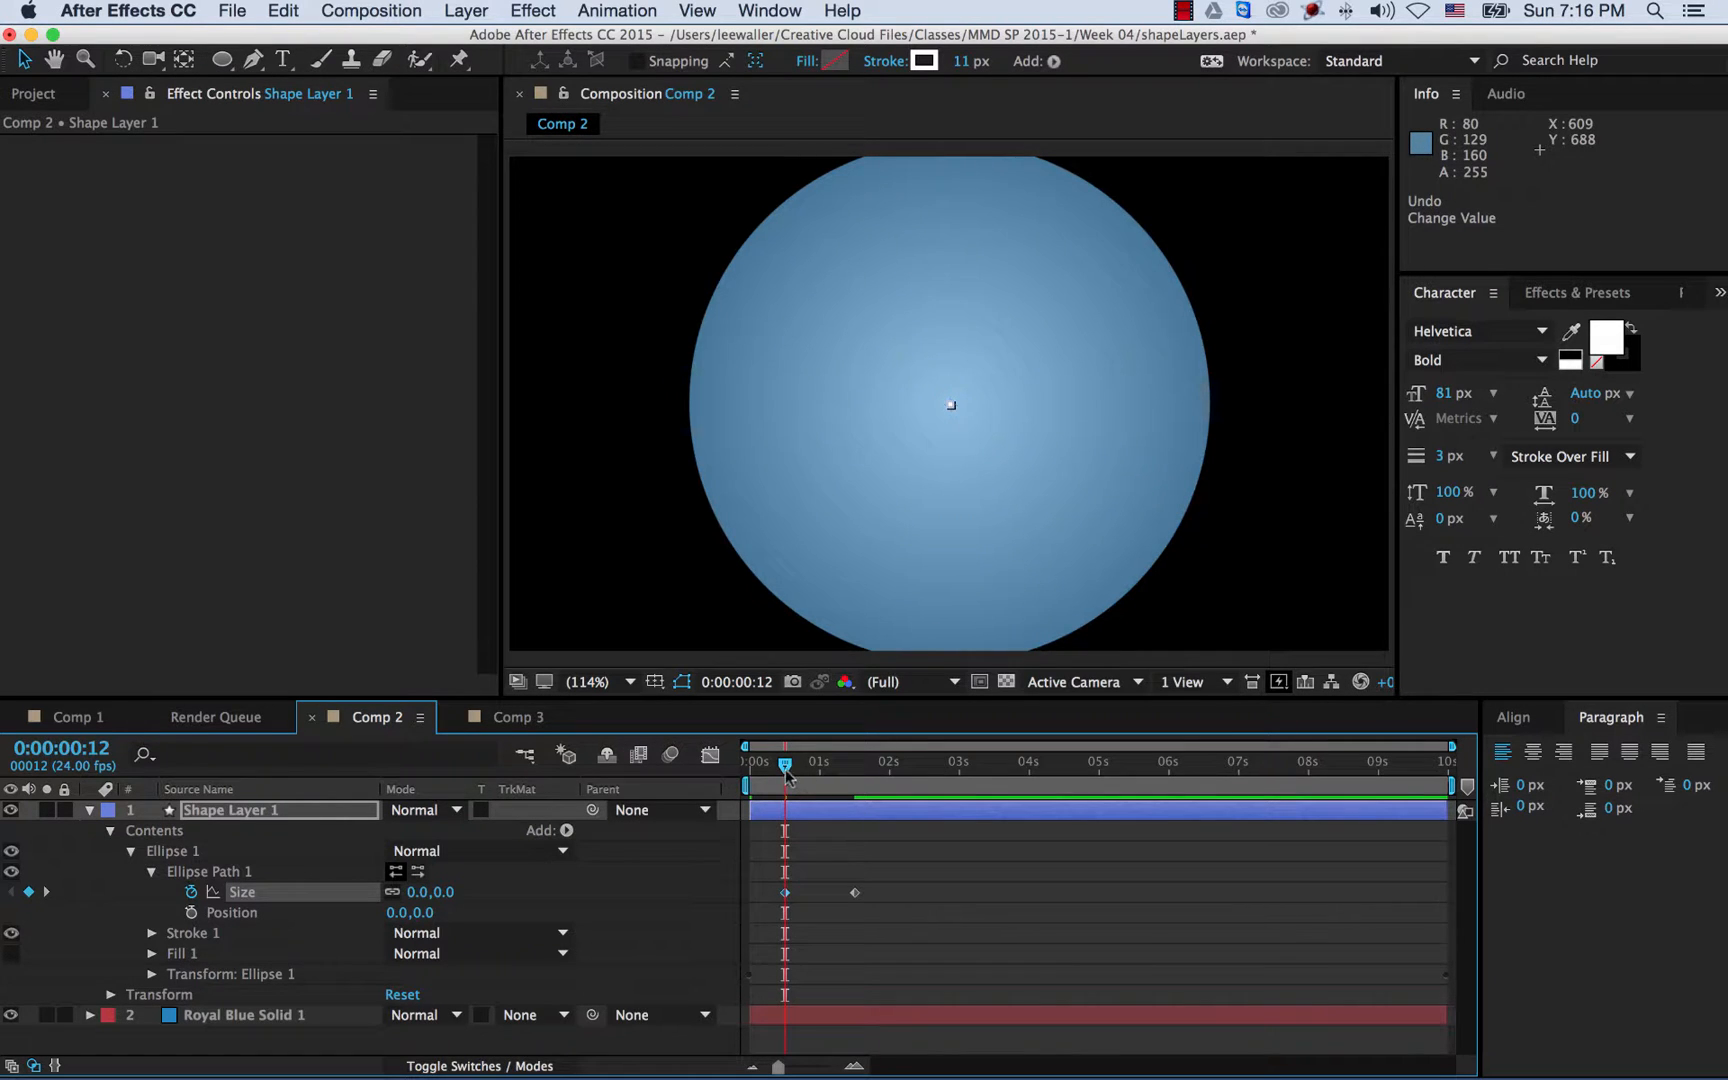
left_click_drag(786, 773, 856, 786)
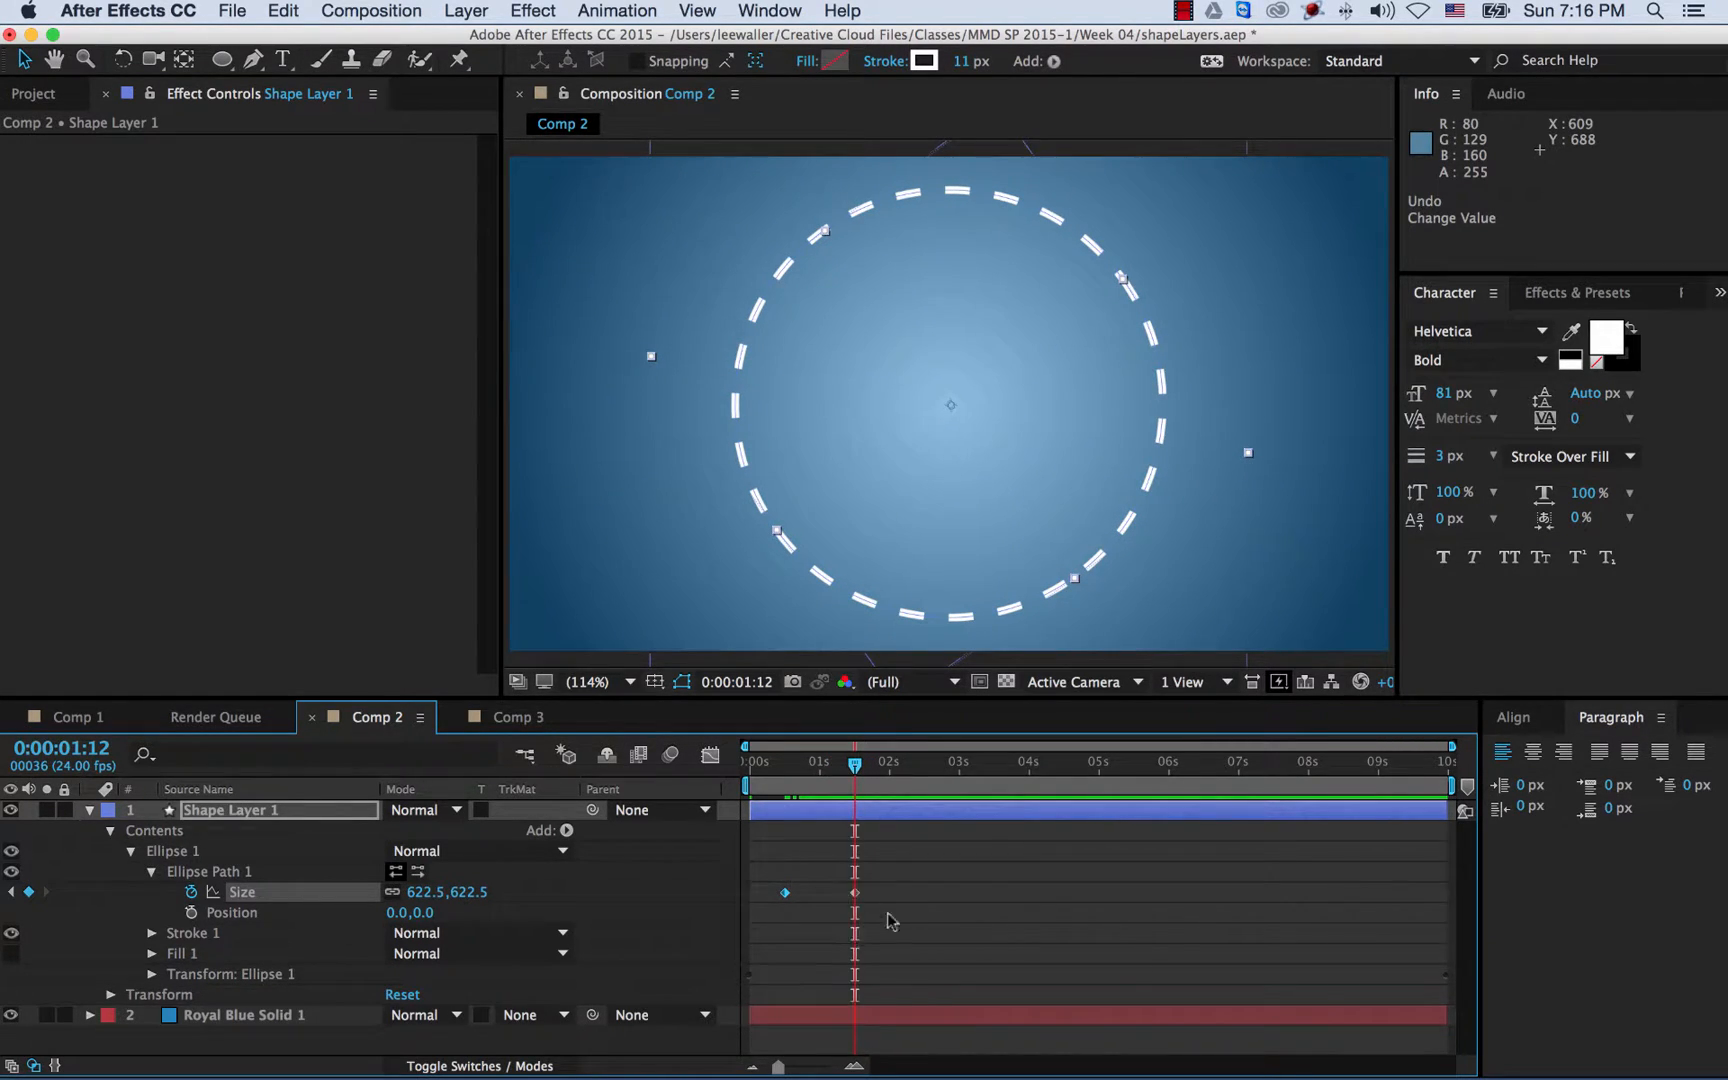
key("space")
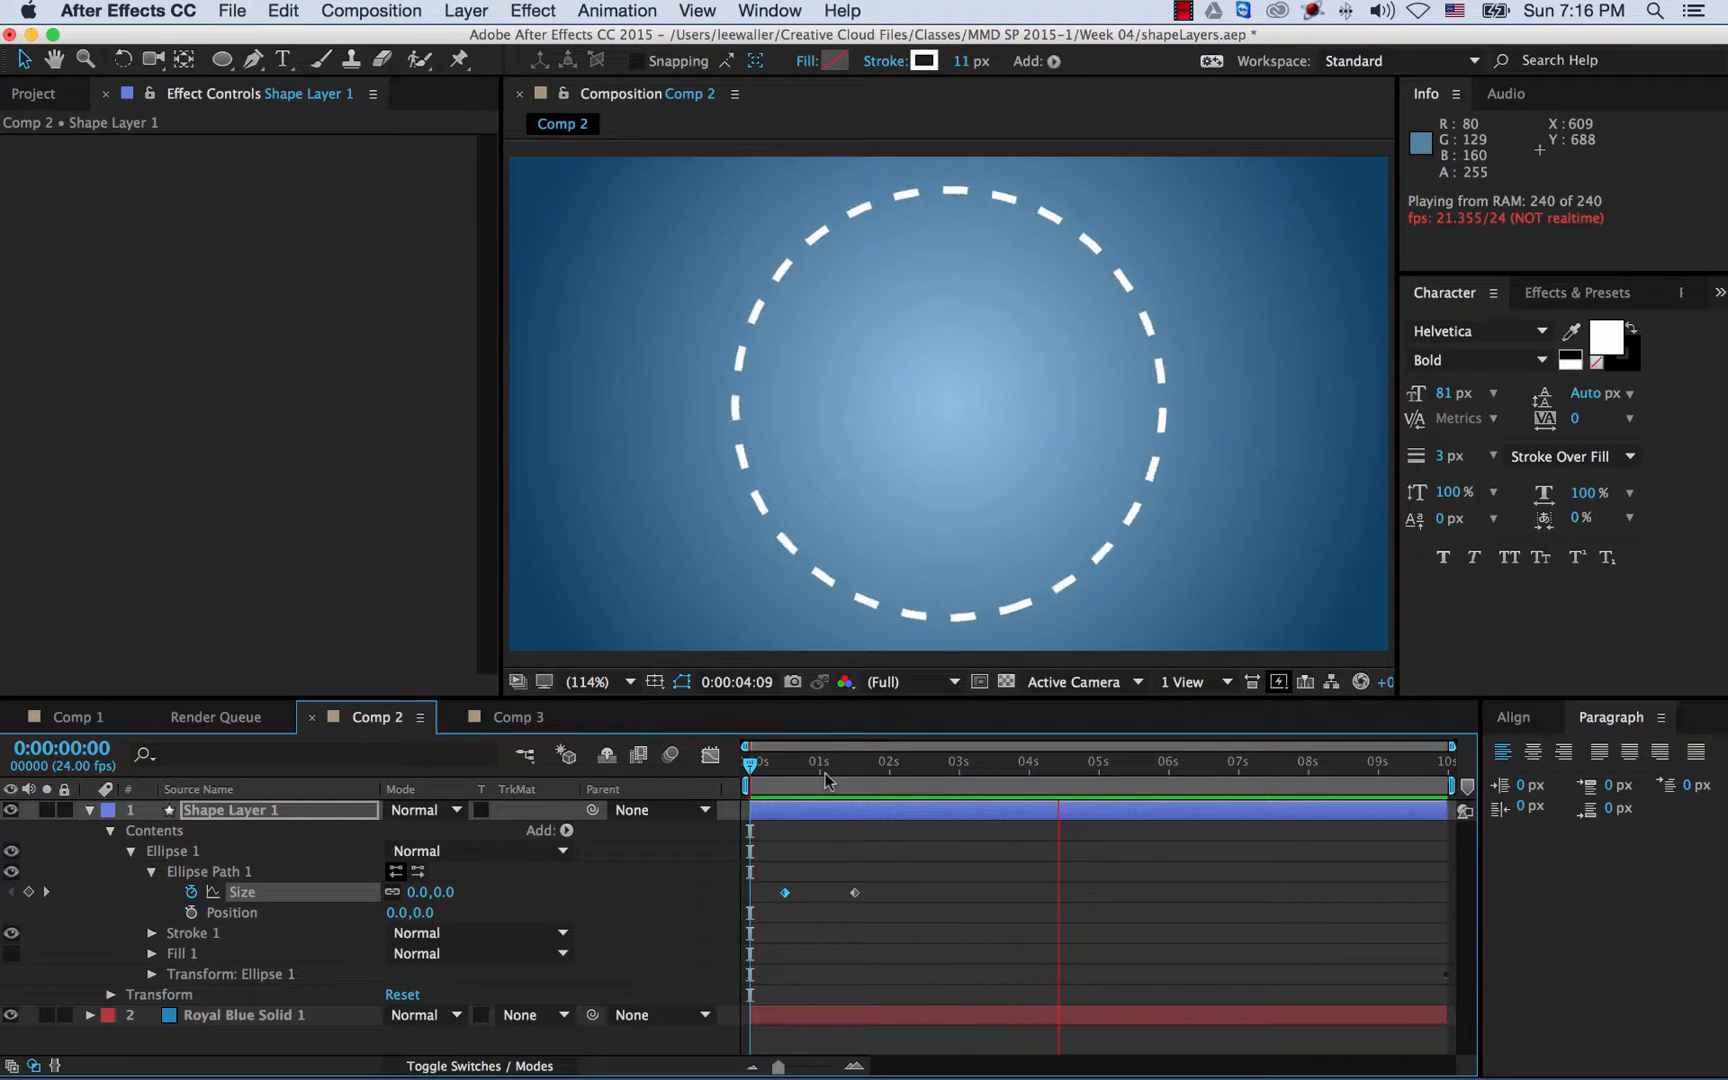
- Select Shape Layer 1 and expand its Contents, collapsing and selecting the Ellipse 1 group
left_click_drag(818, 780, 876, 778)
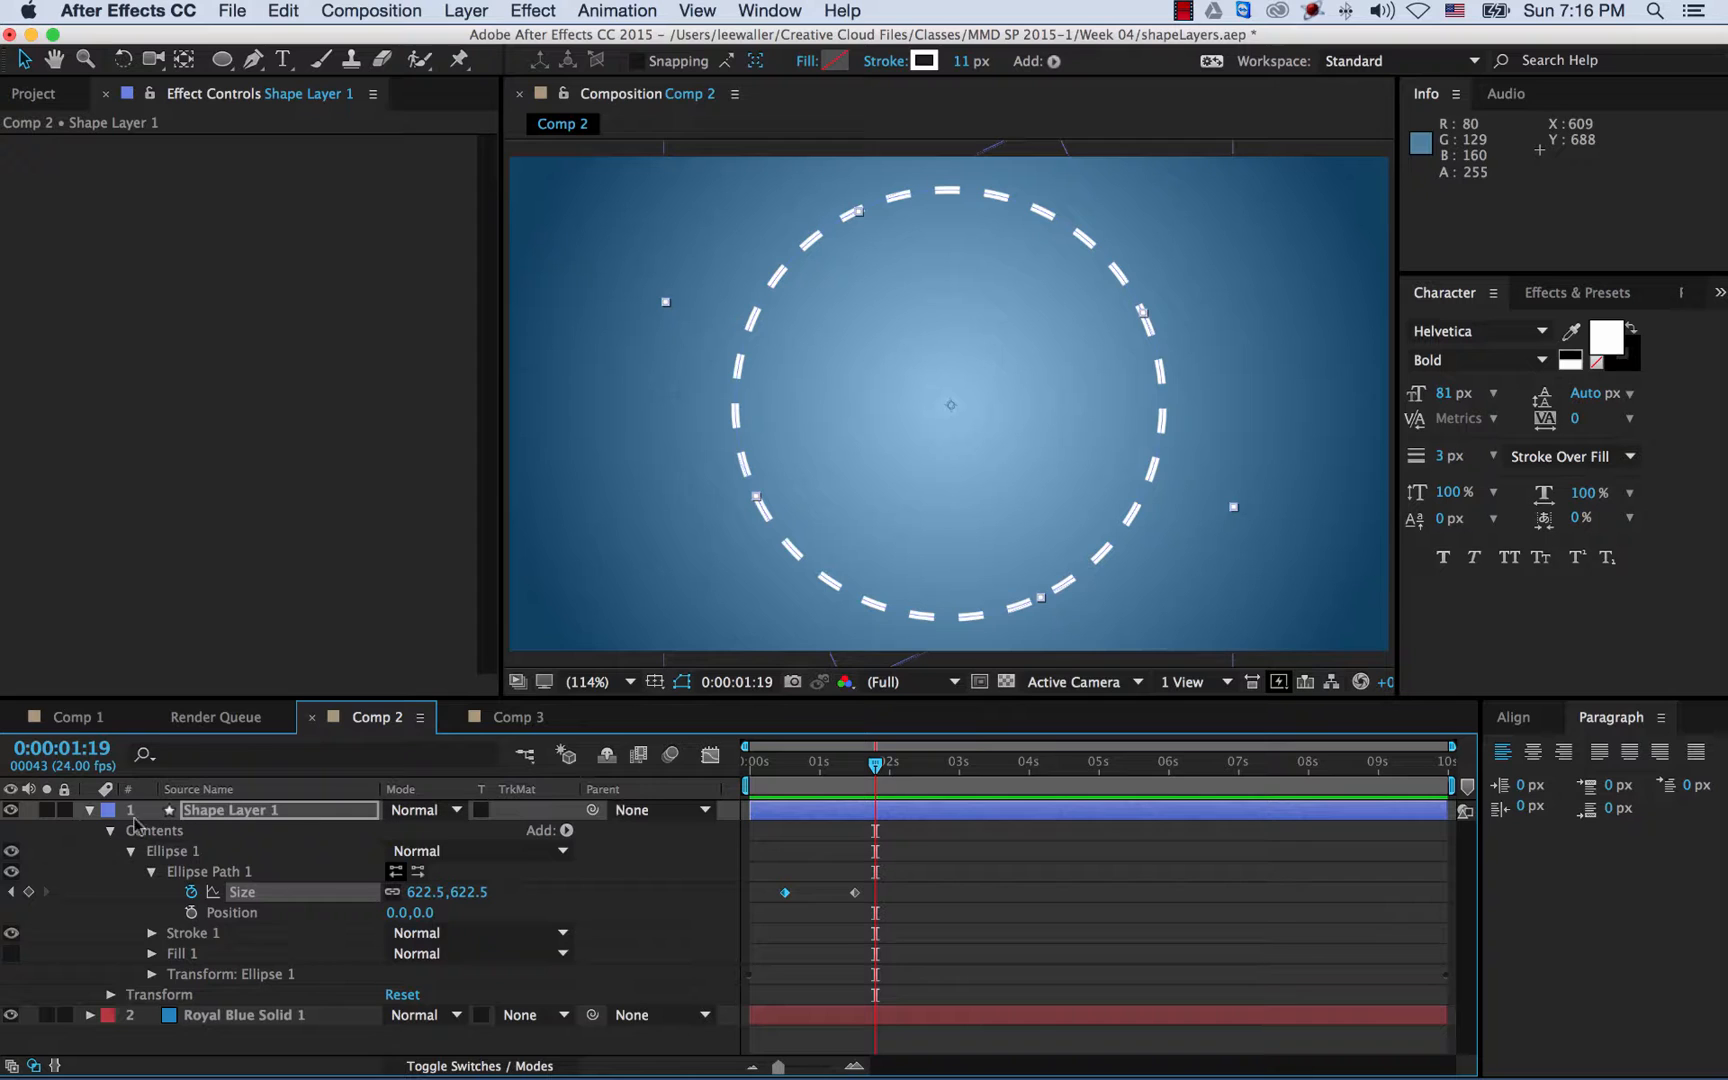
left_click(90, 810)
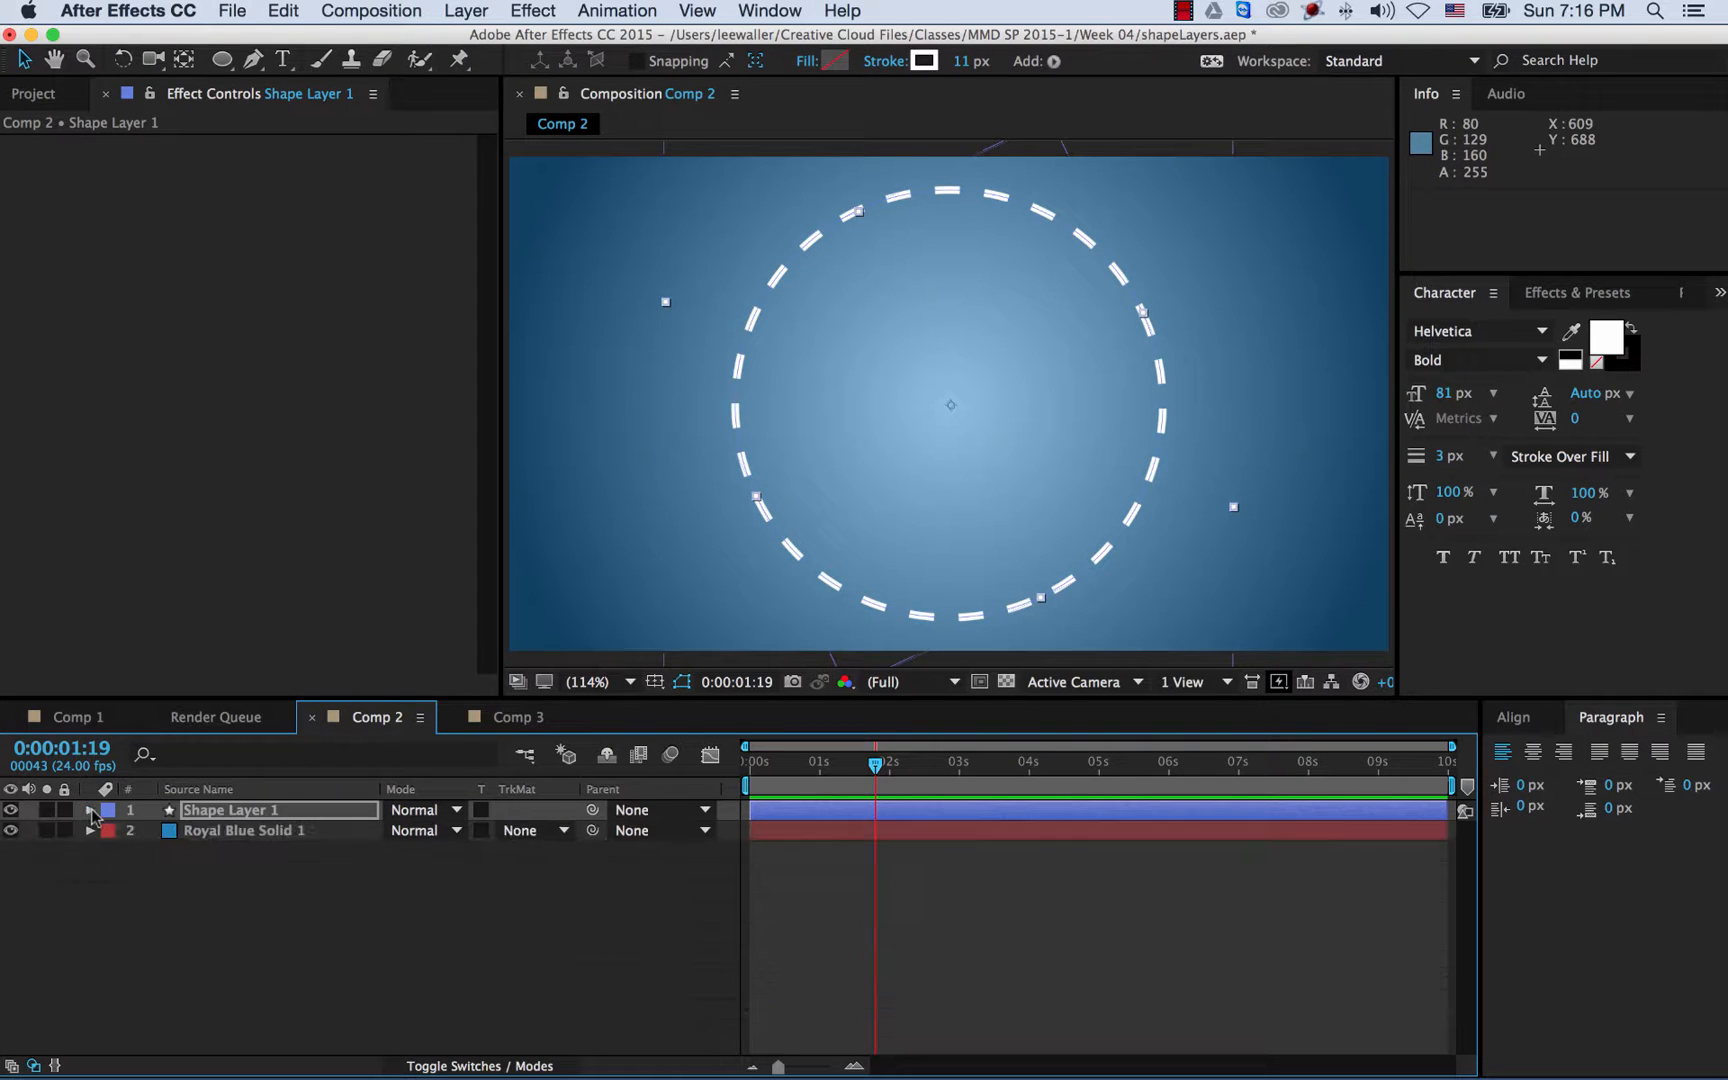
left_click(234, 835)
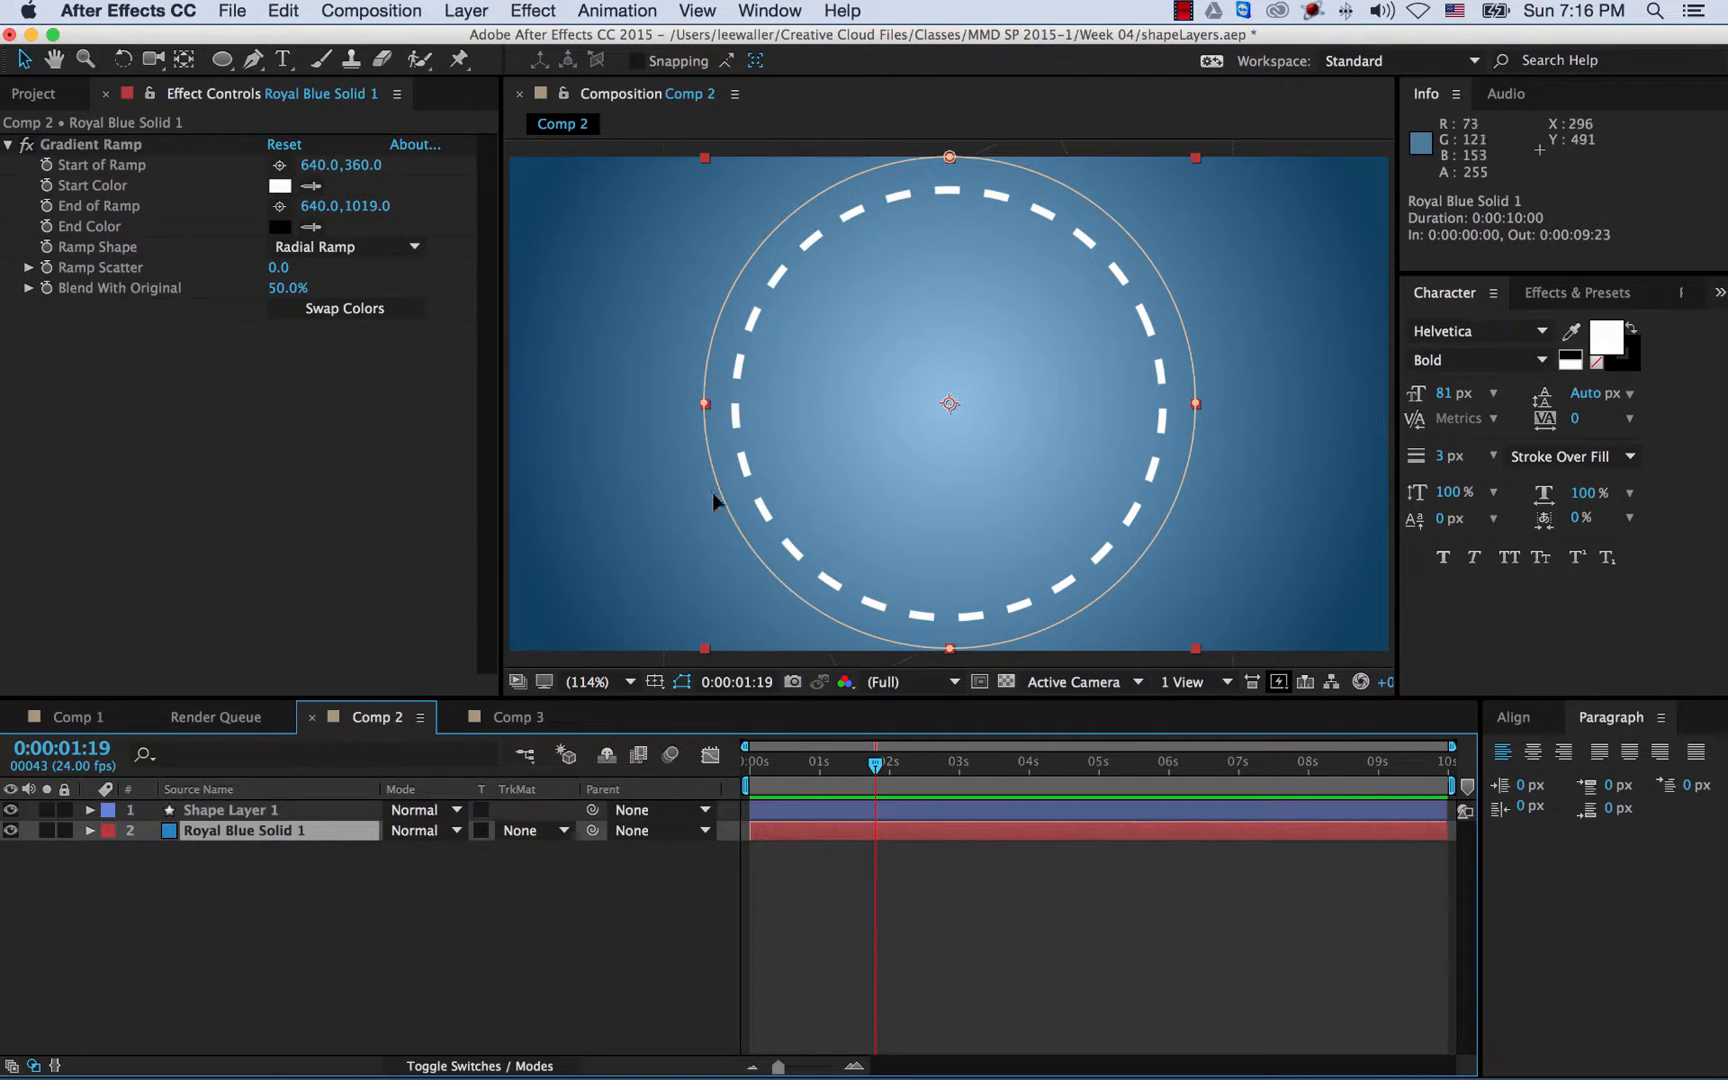
left_click(232, 812)
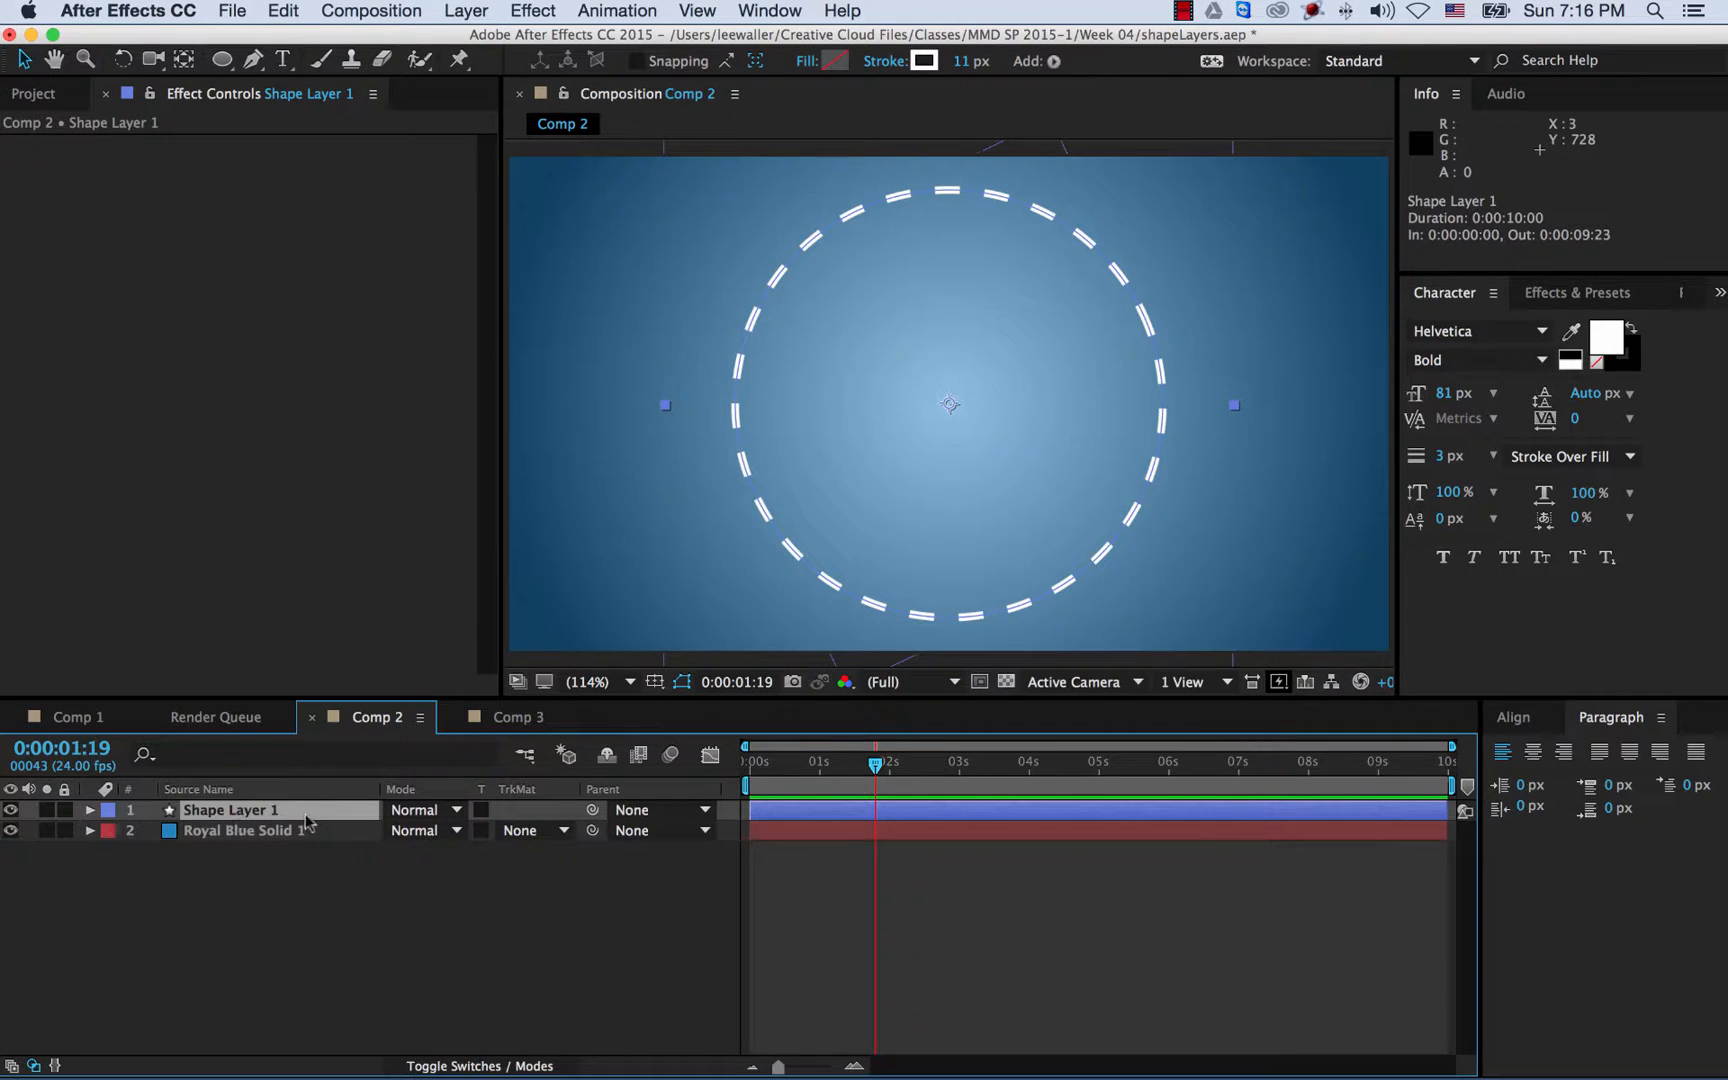
left_click(89, 810)
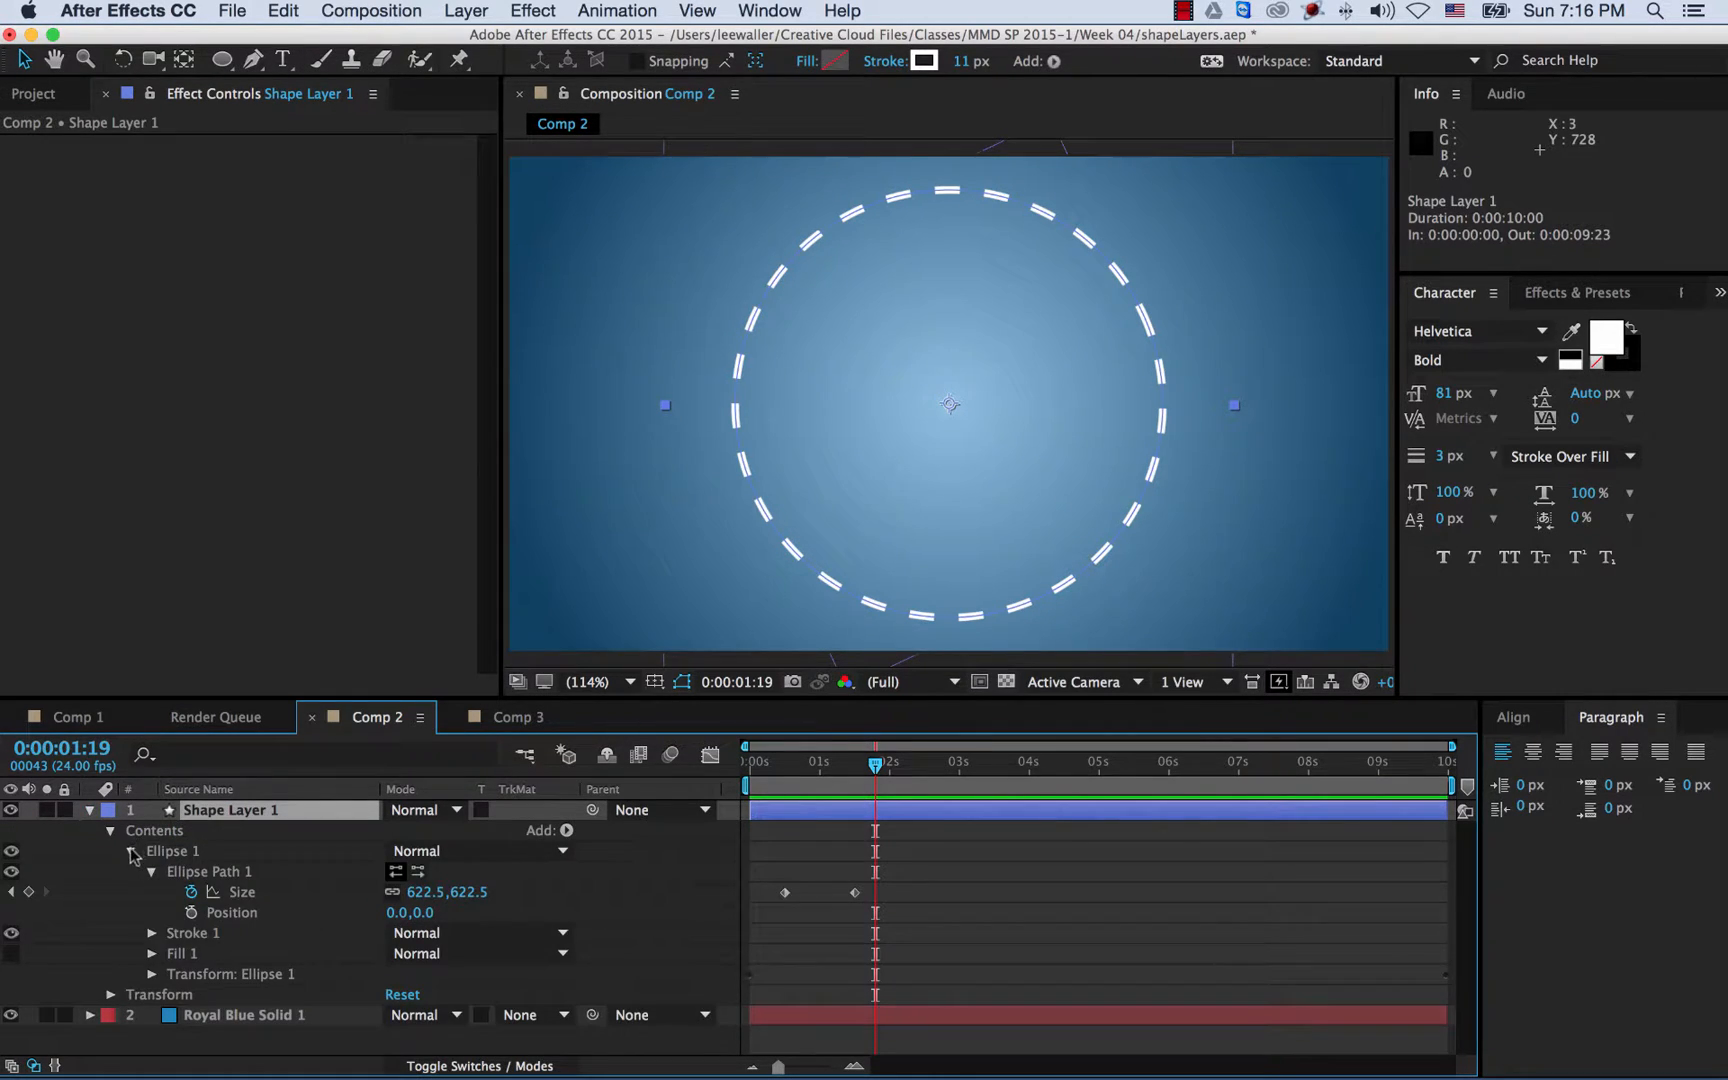
left_click(131, 851)
left_click(163, 853)
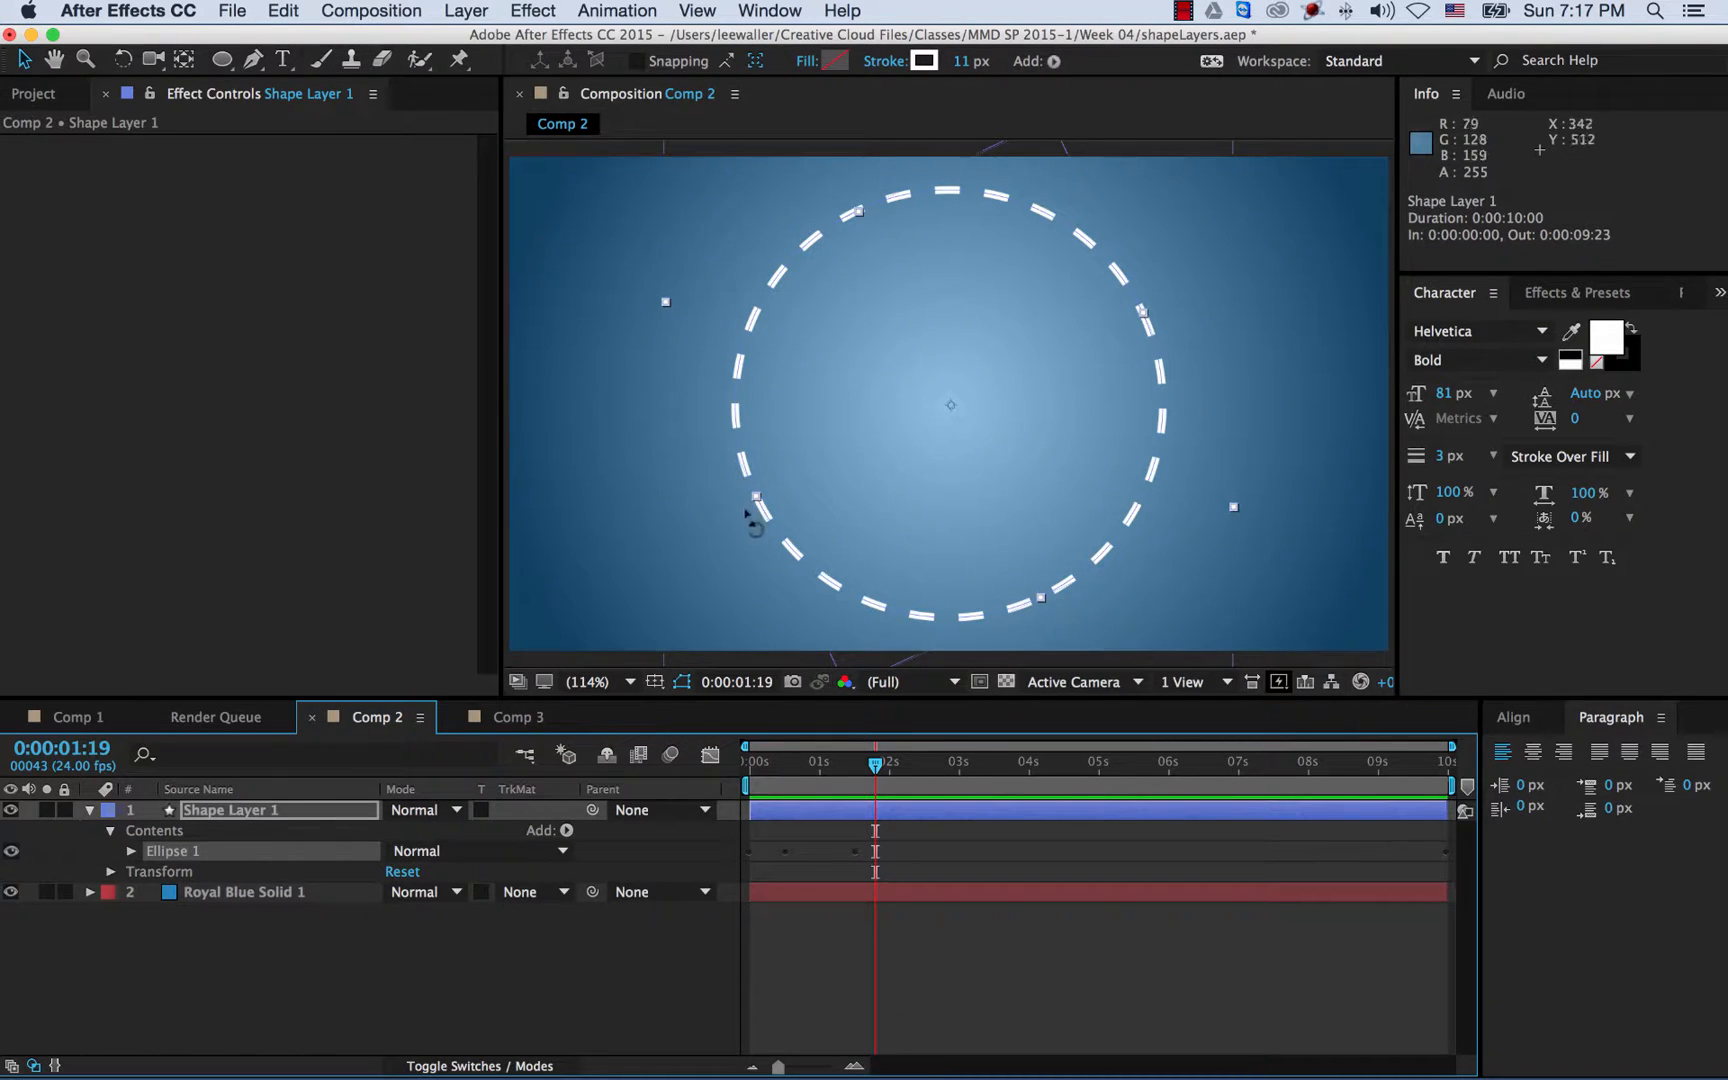
- Return to 0:00:00:00, check the still-tiny ellipse, and select Shape Layer 1's Contents group
left_click_drag(775, 763, 854, 770)
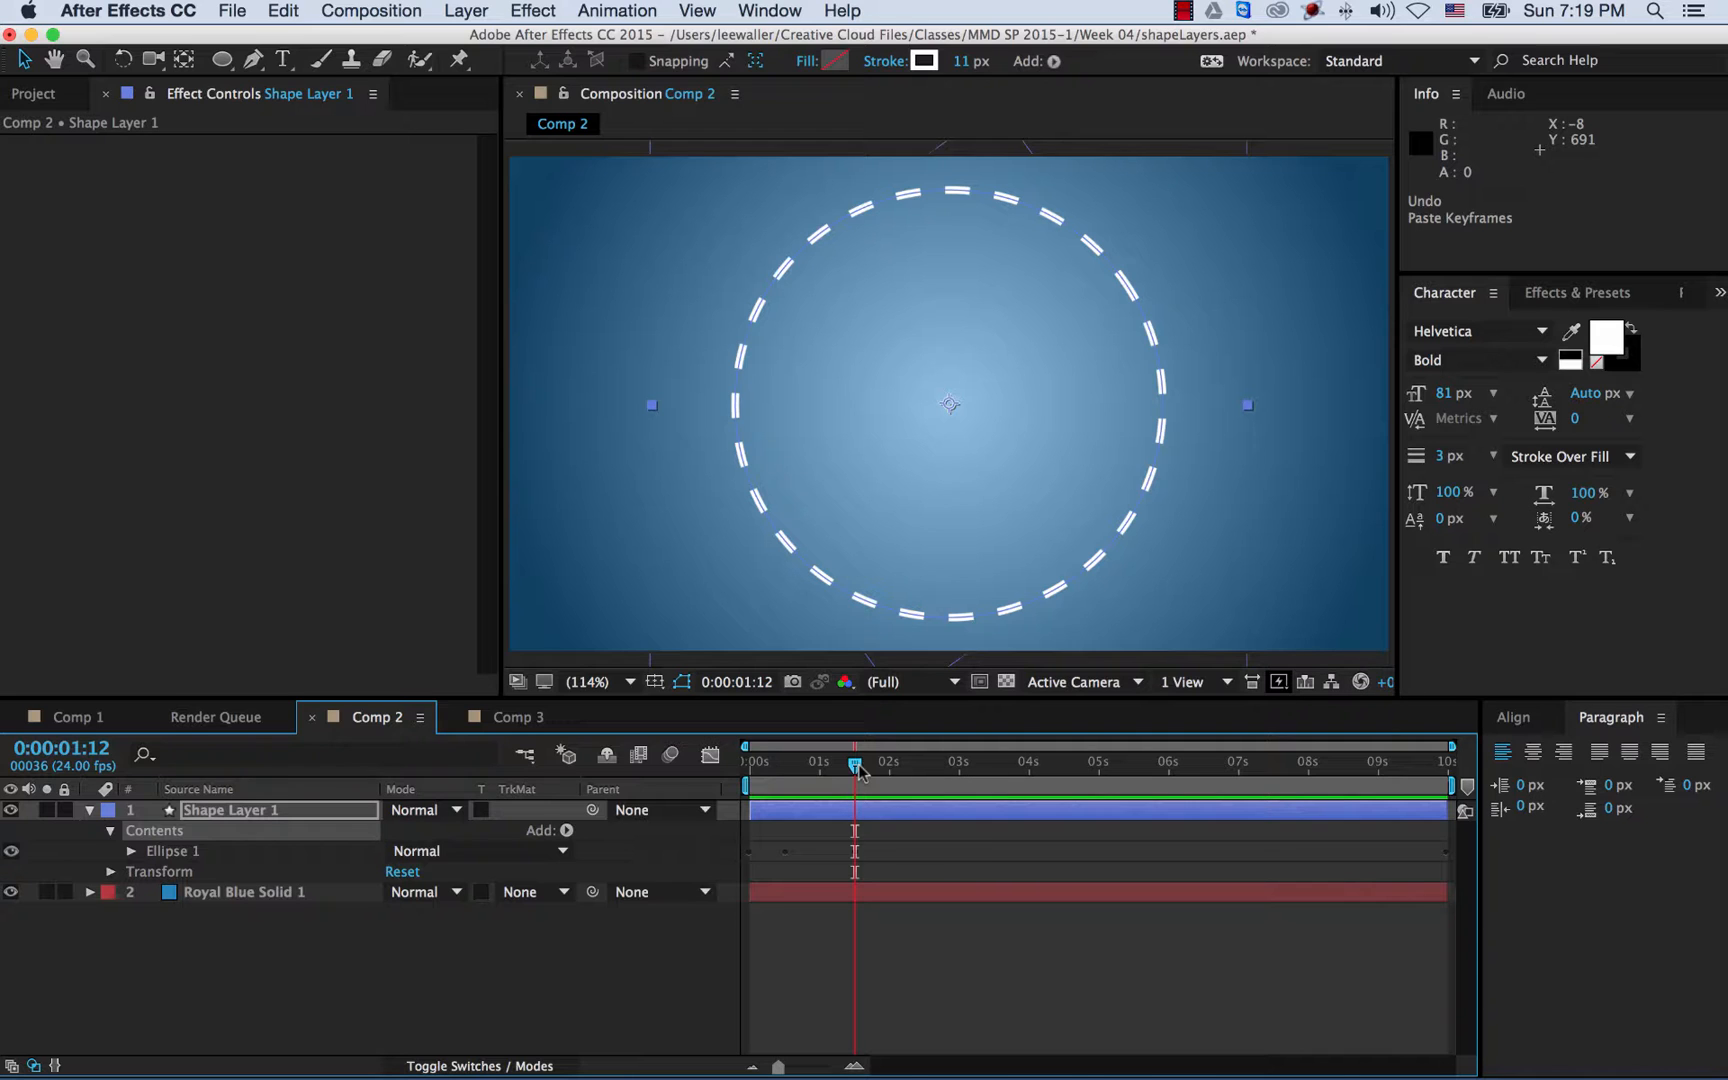
left_click_drag(857, 768, 731, 770)
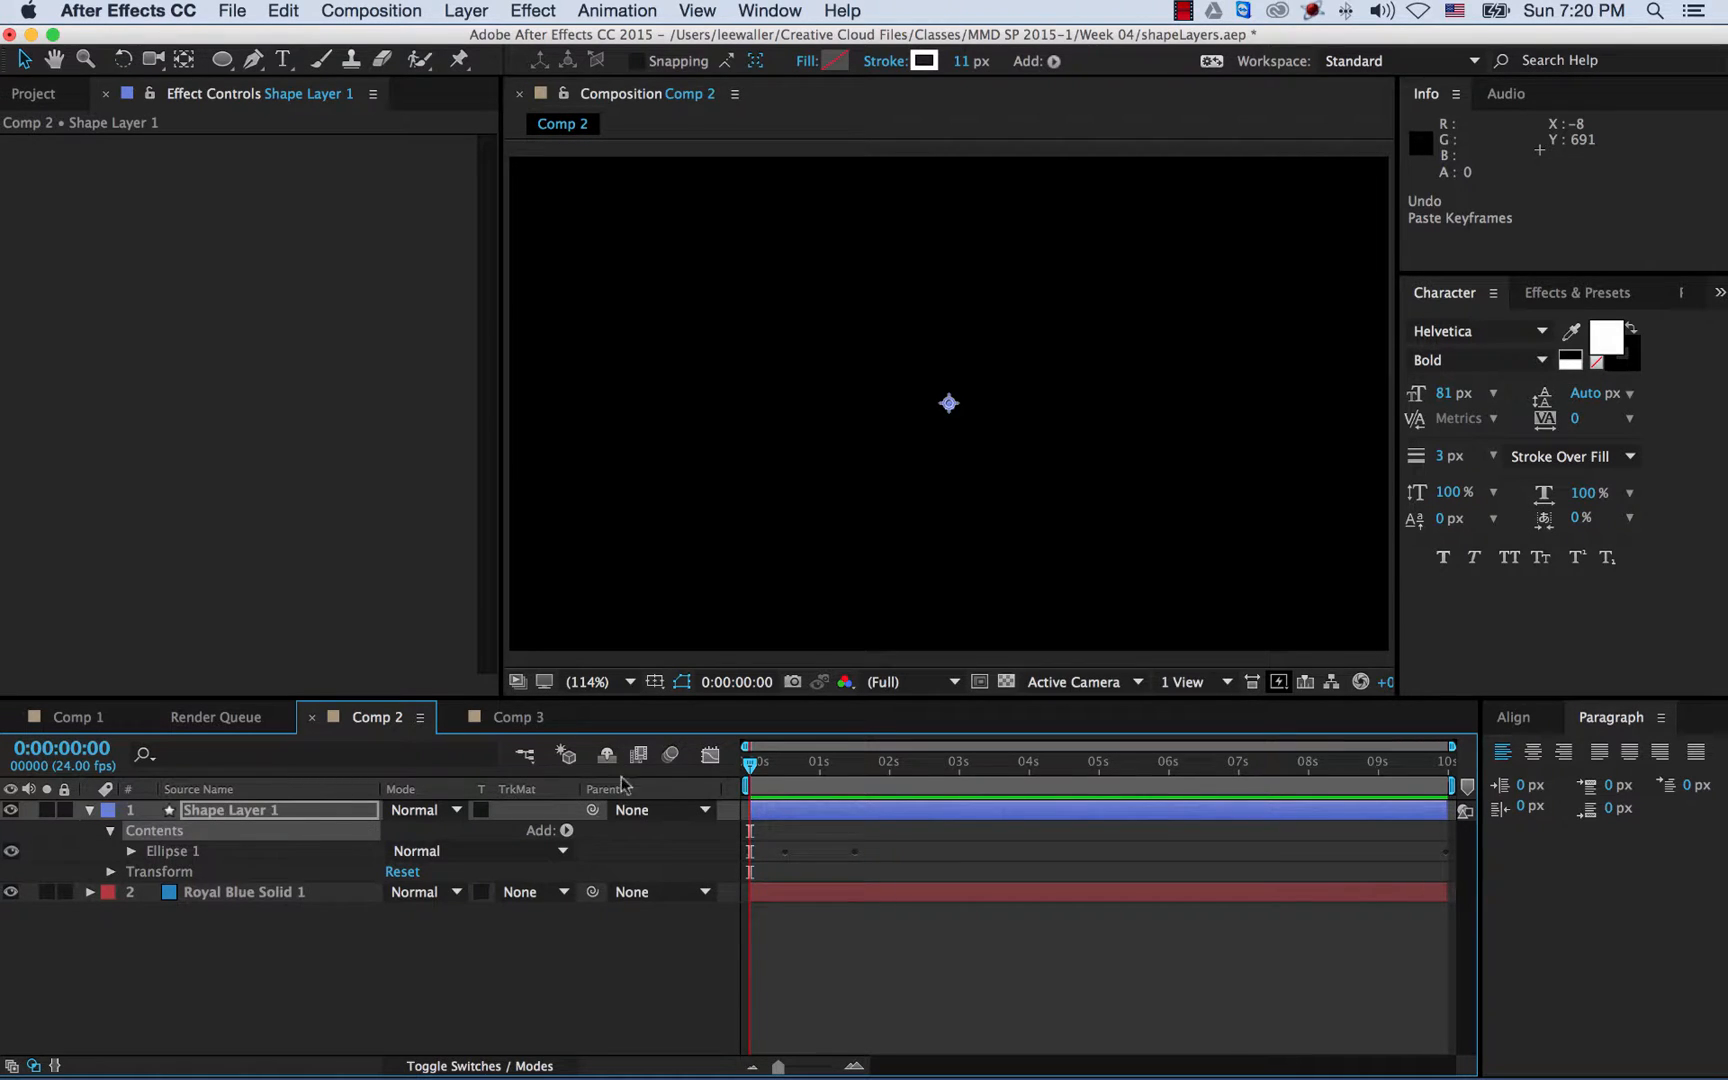
left_click(170, 851)
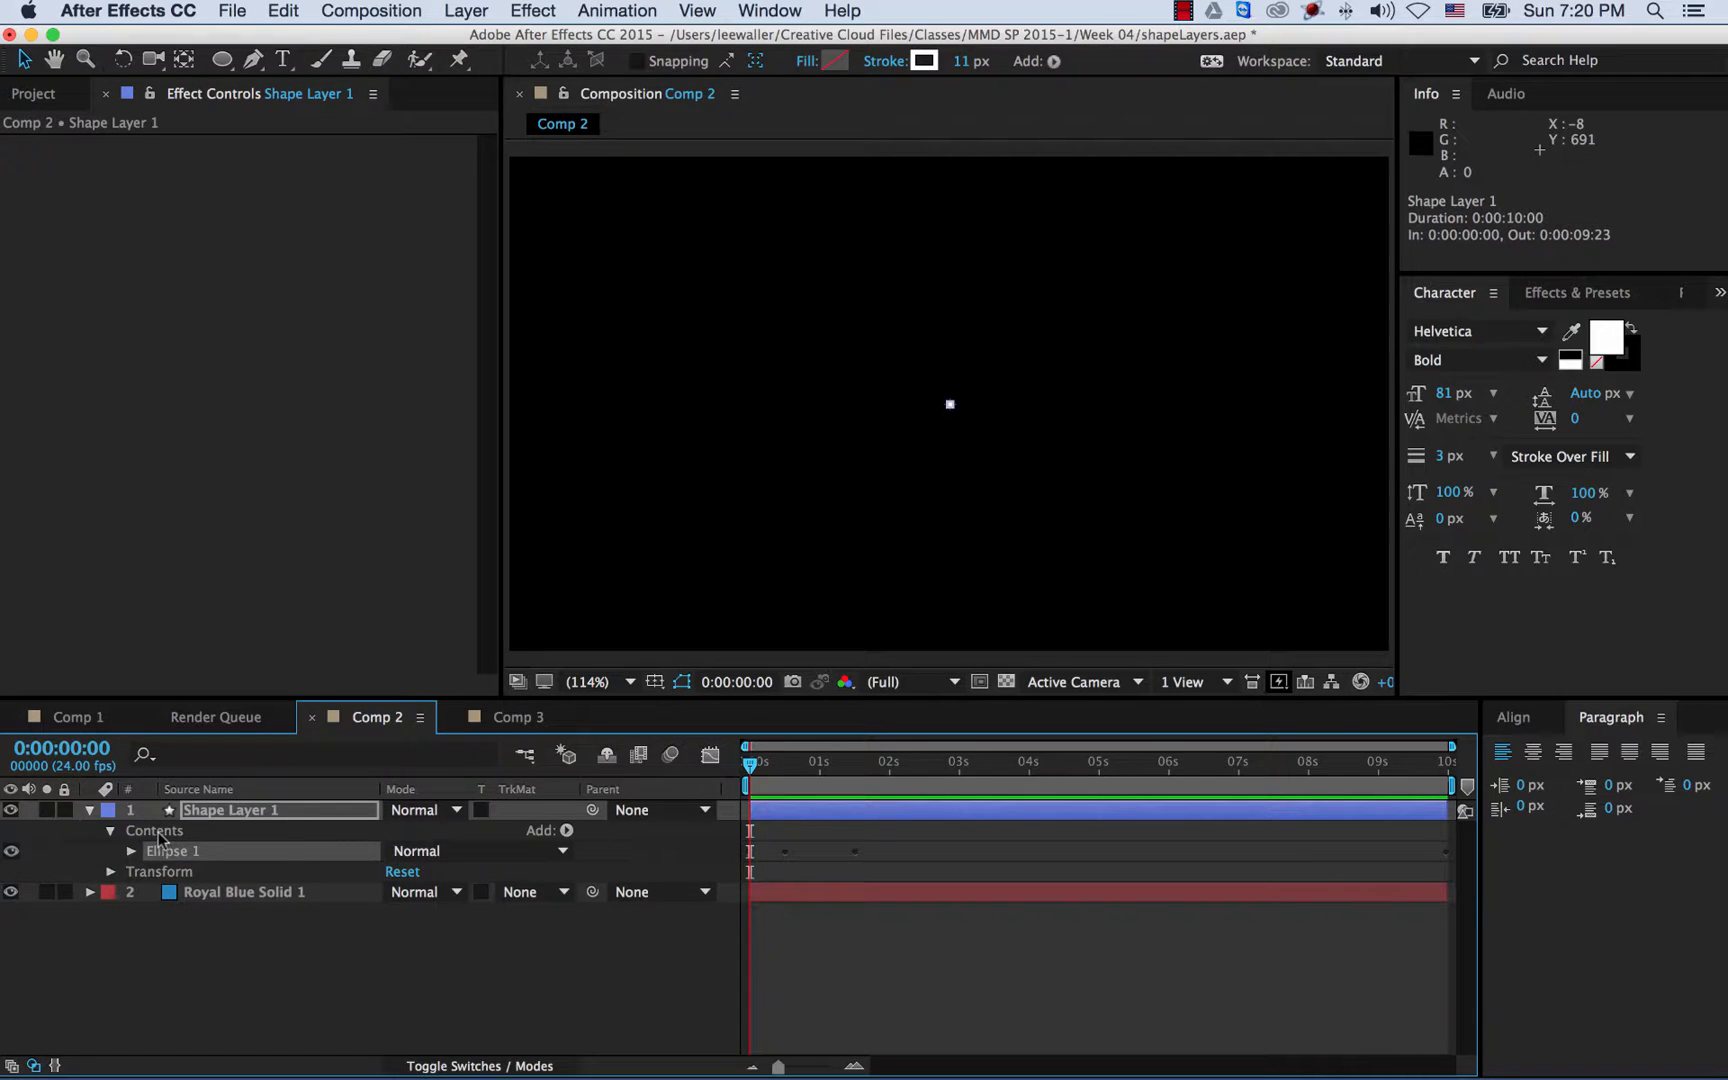
left_click(159, 836)
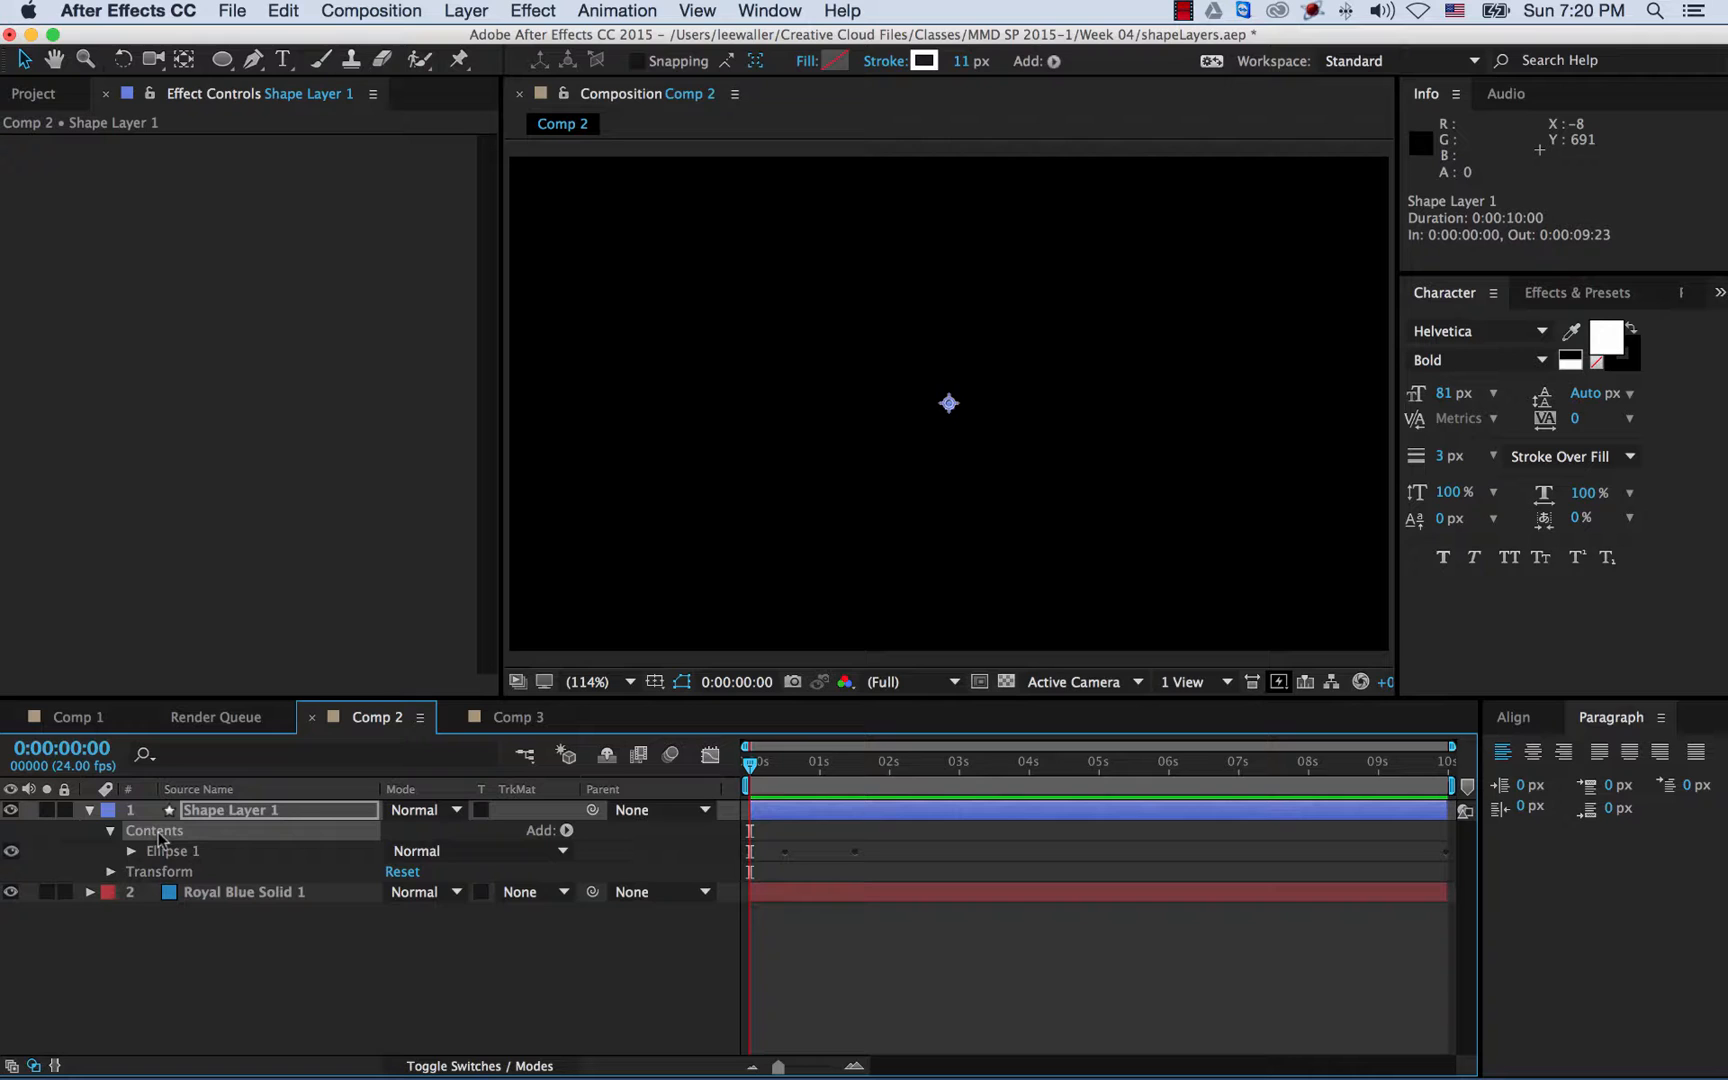
- Duplicate Ellipse 1 as Ellipse 2, then toggle Ellipse 2's visibility at 0:00:01:22 to compare
key("super+d")
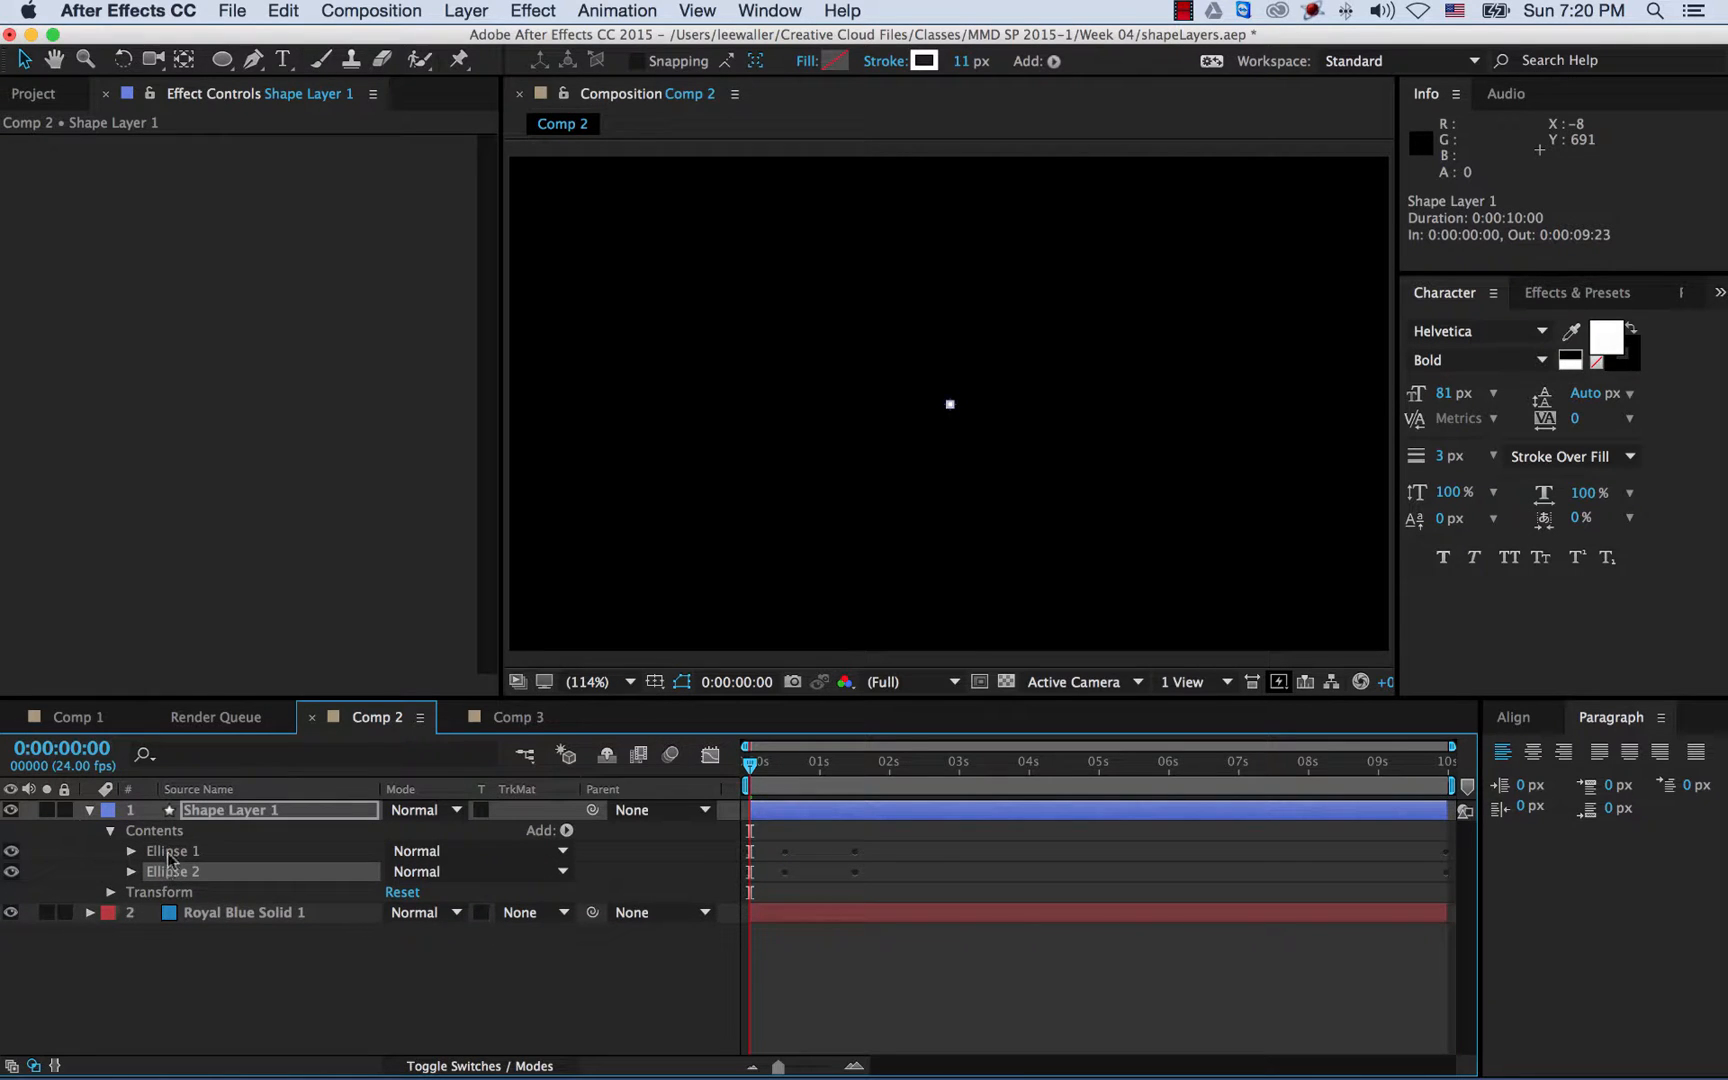
left_click_drag(752, 768, 884, 782)
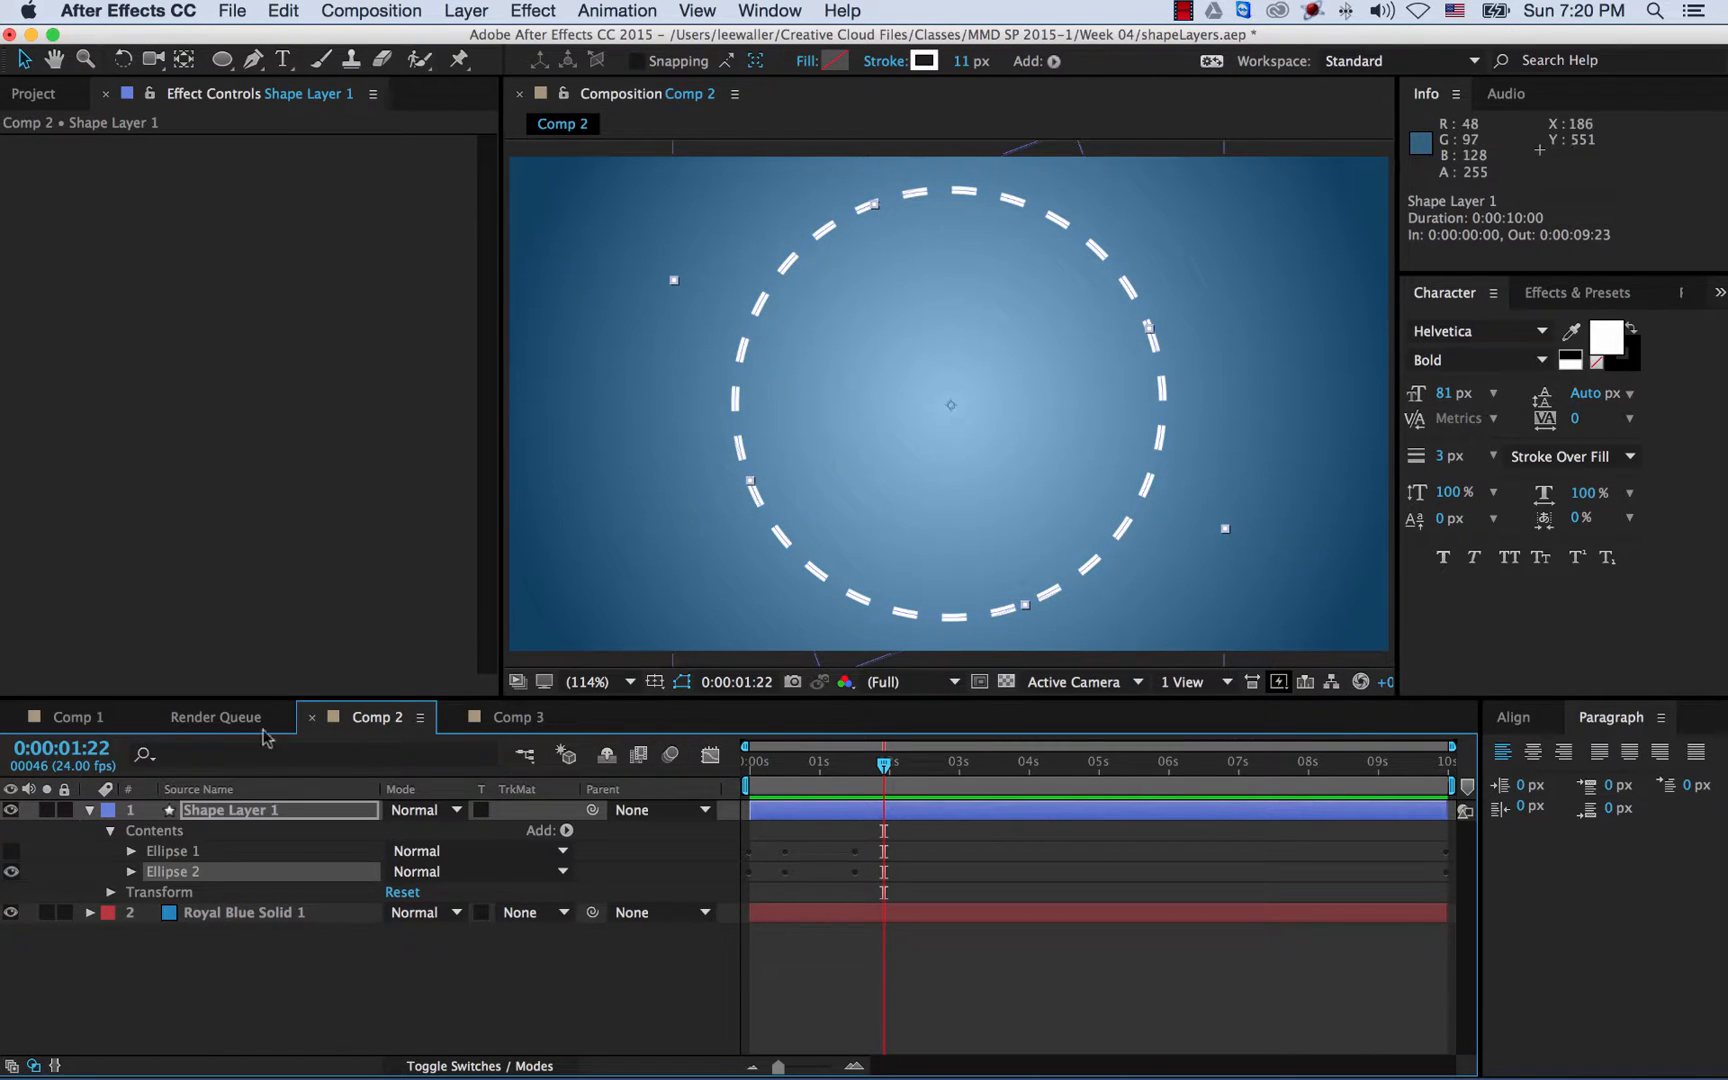
left_click(11, 872)
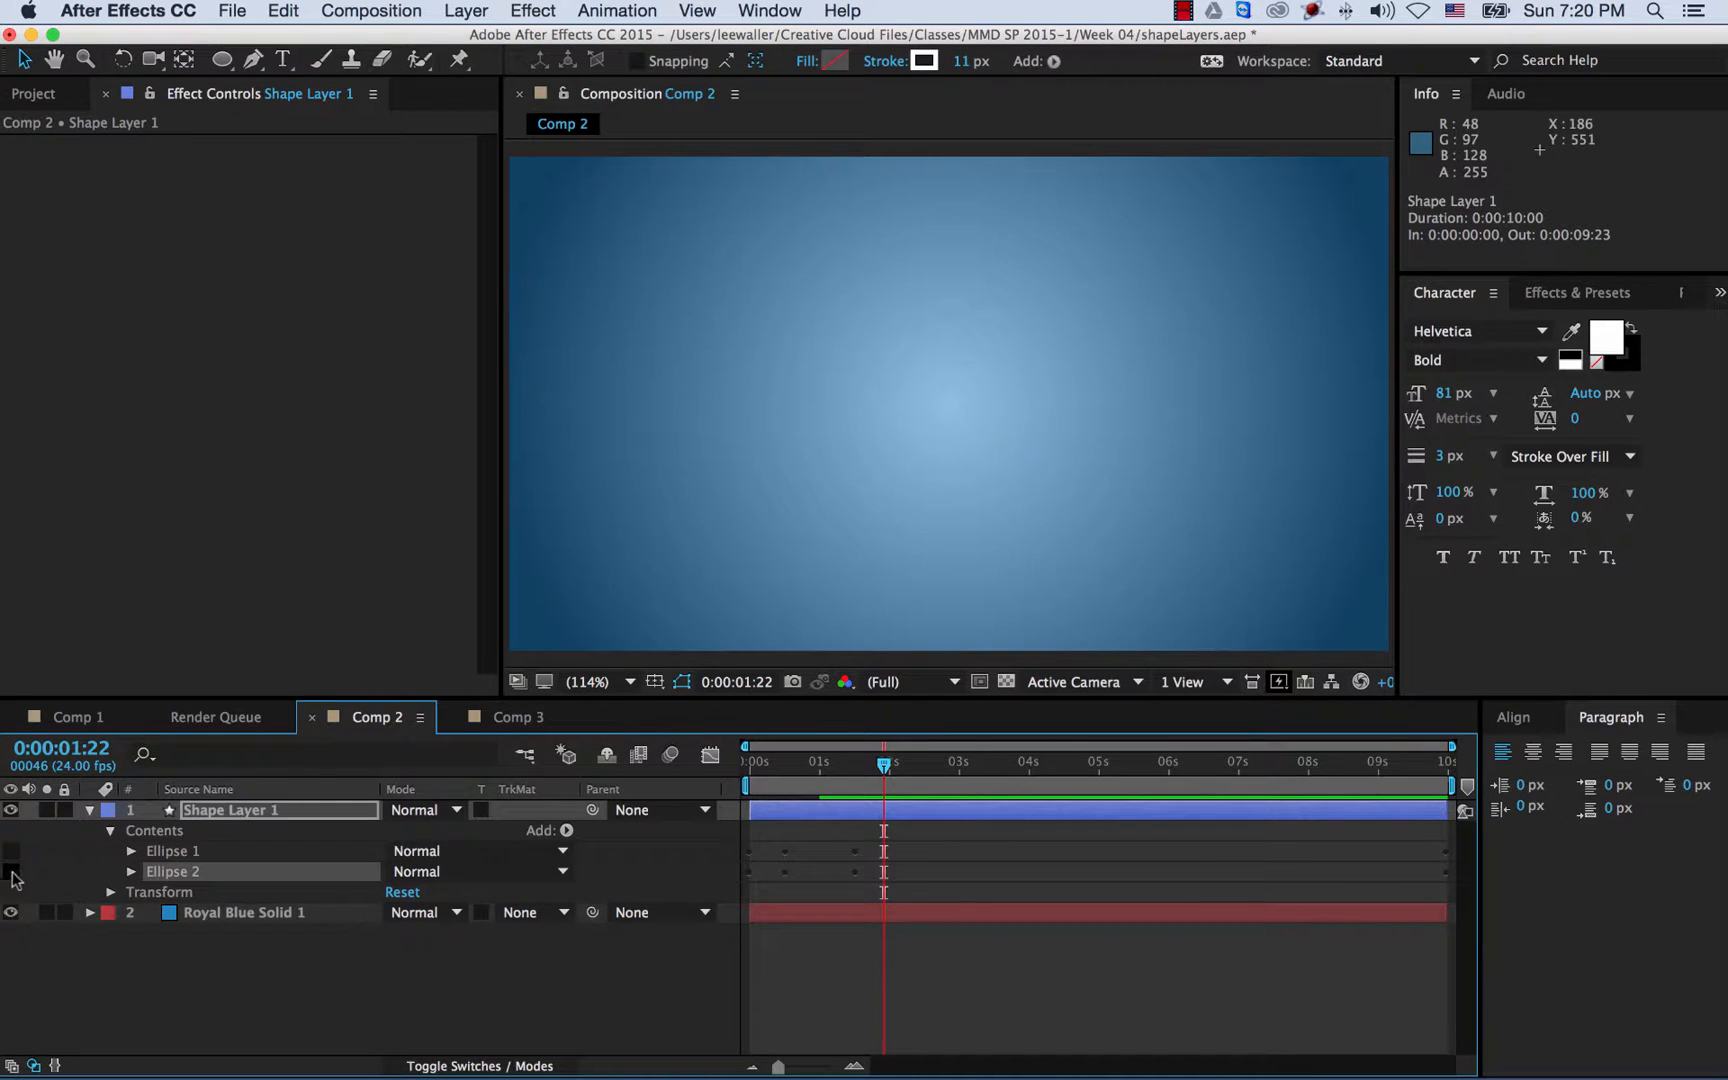
left_click(11, 872)
left_click(11, 851)
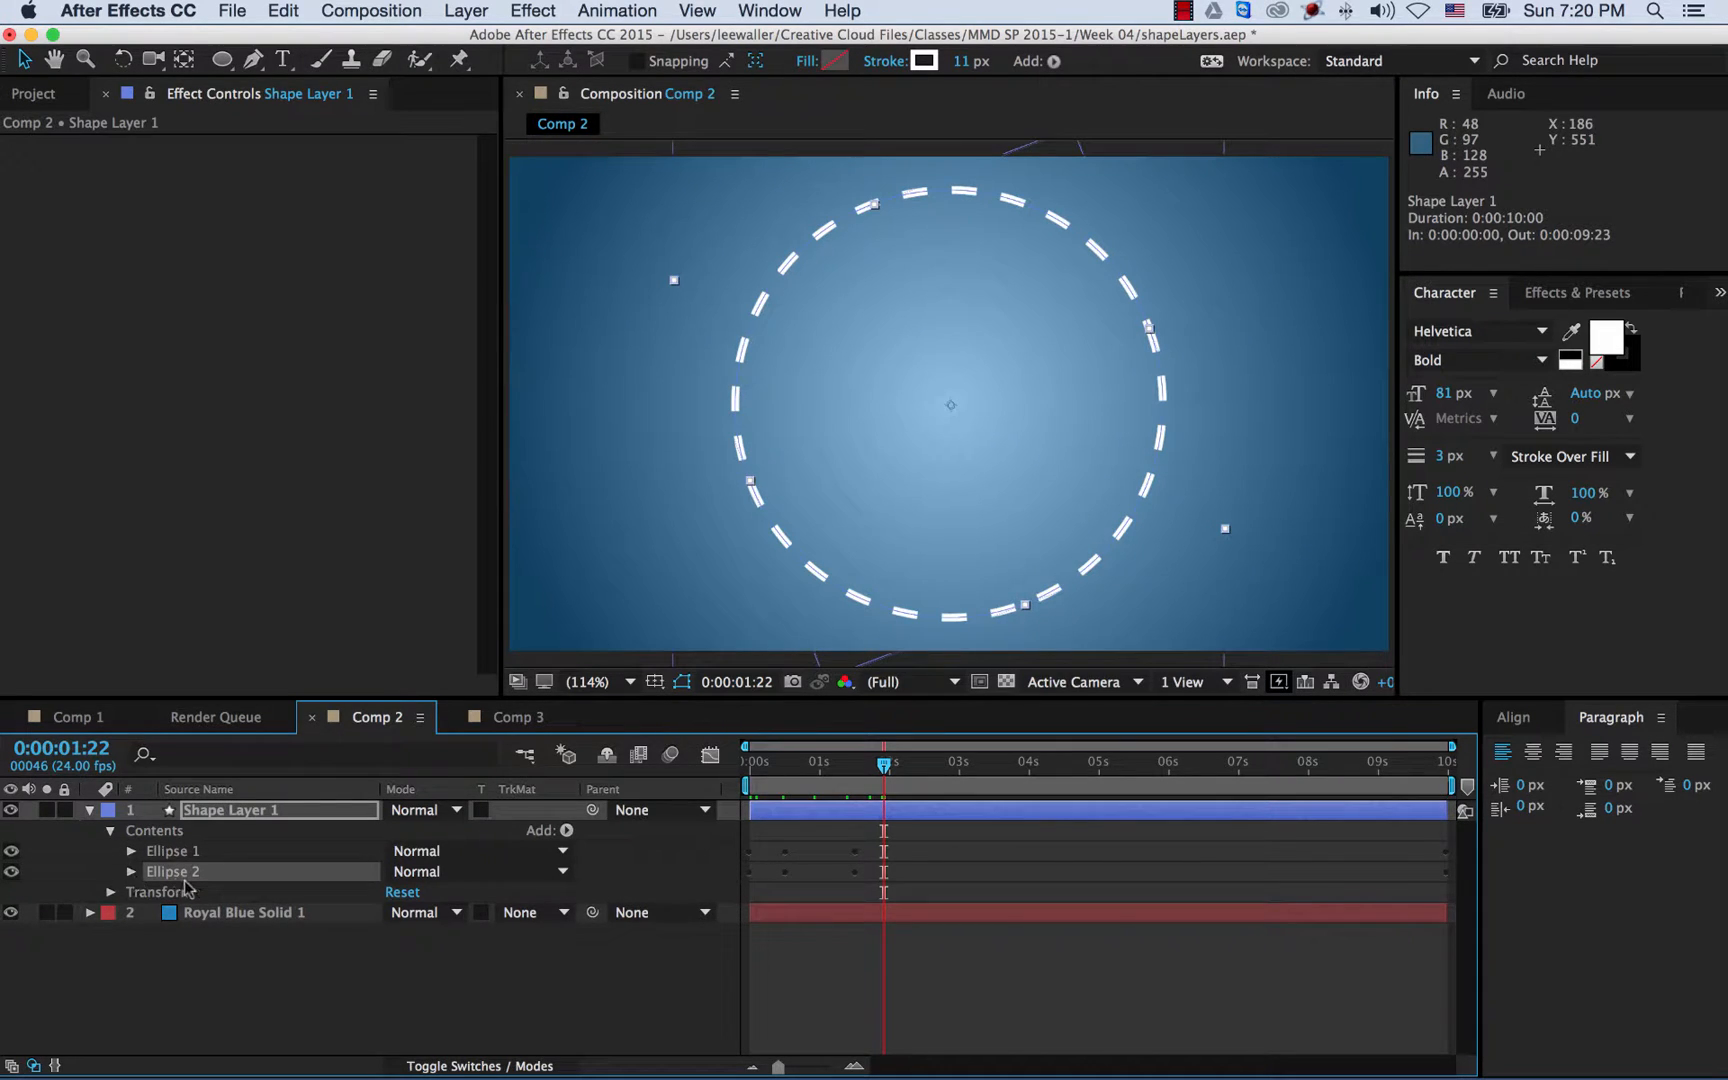
- Set Ellipse 2's Stroke 1 width to 35 and its Dash length to 90
left_click(131, 872)
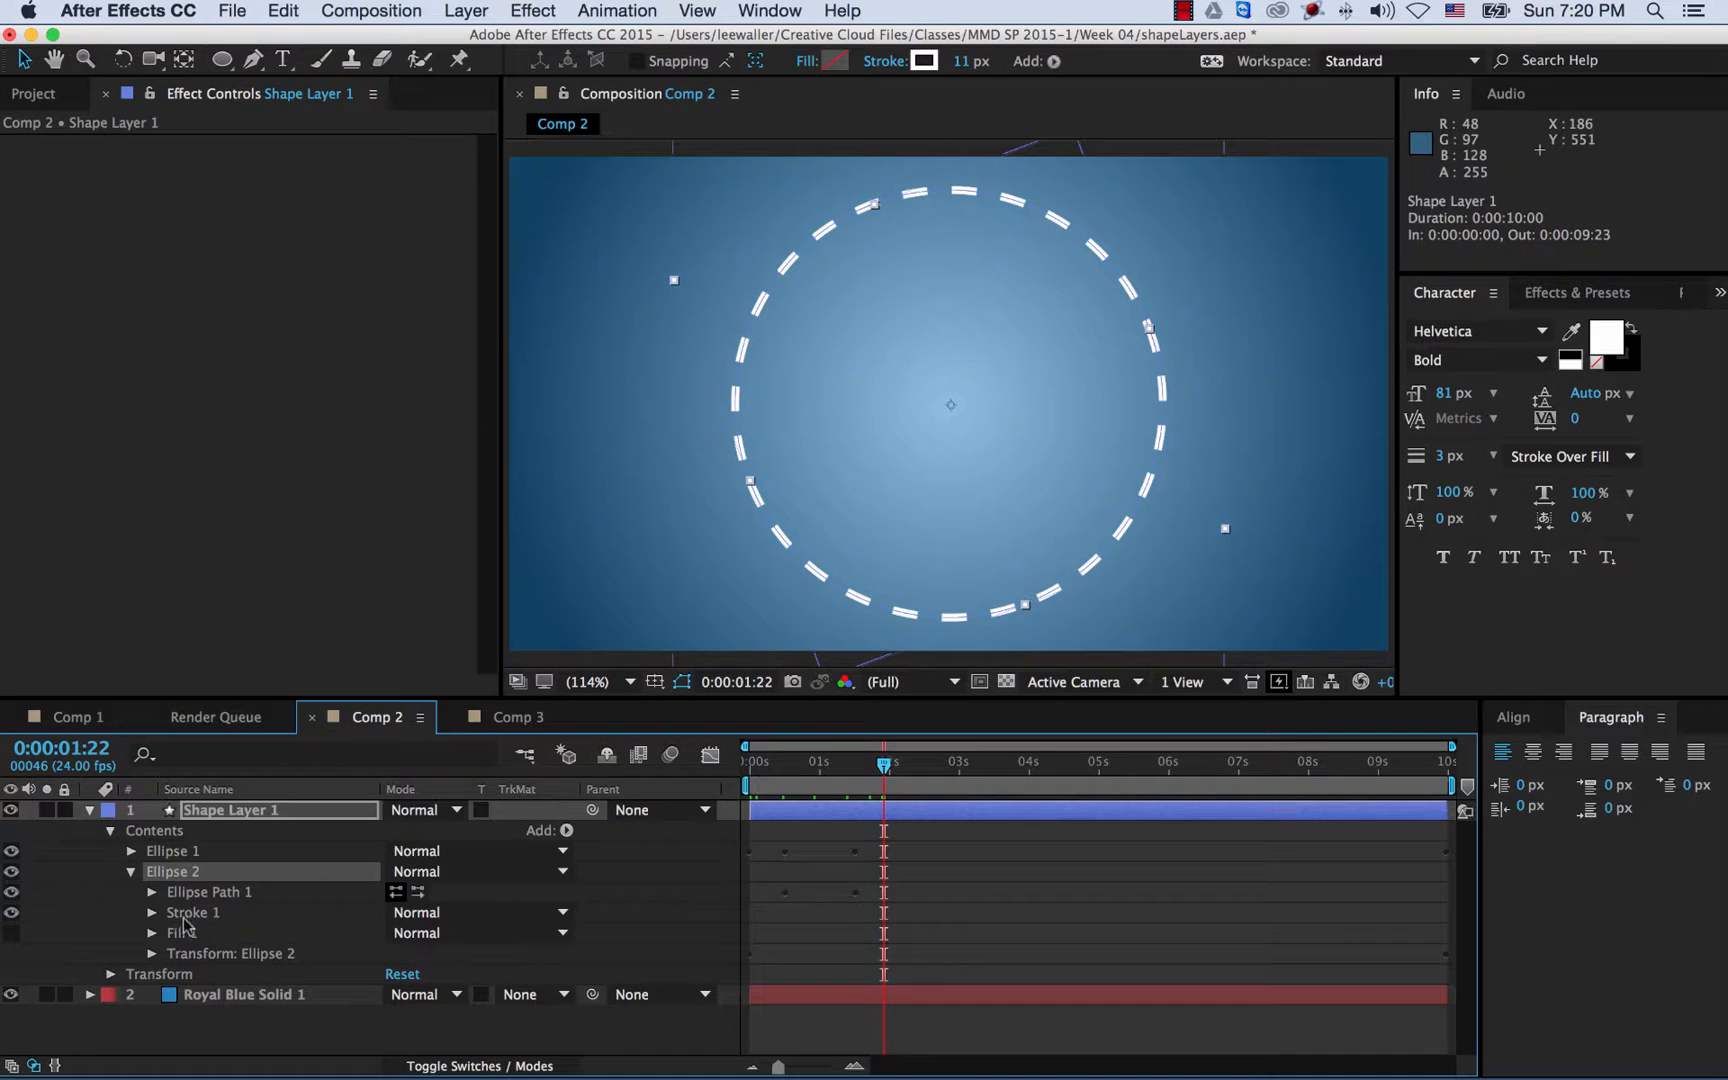
left_click(151, 913)
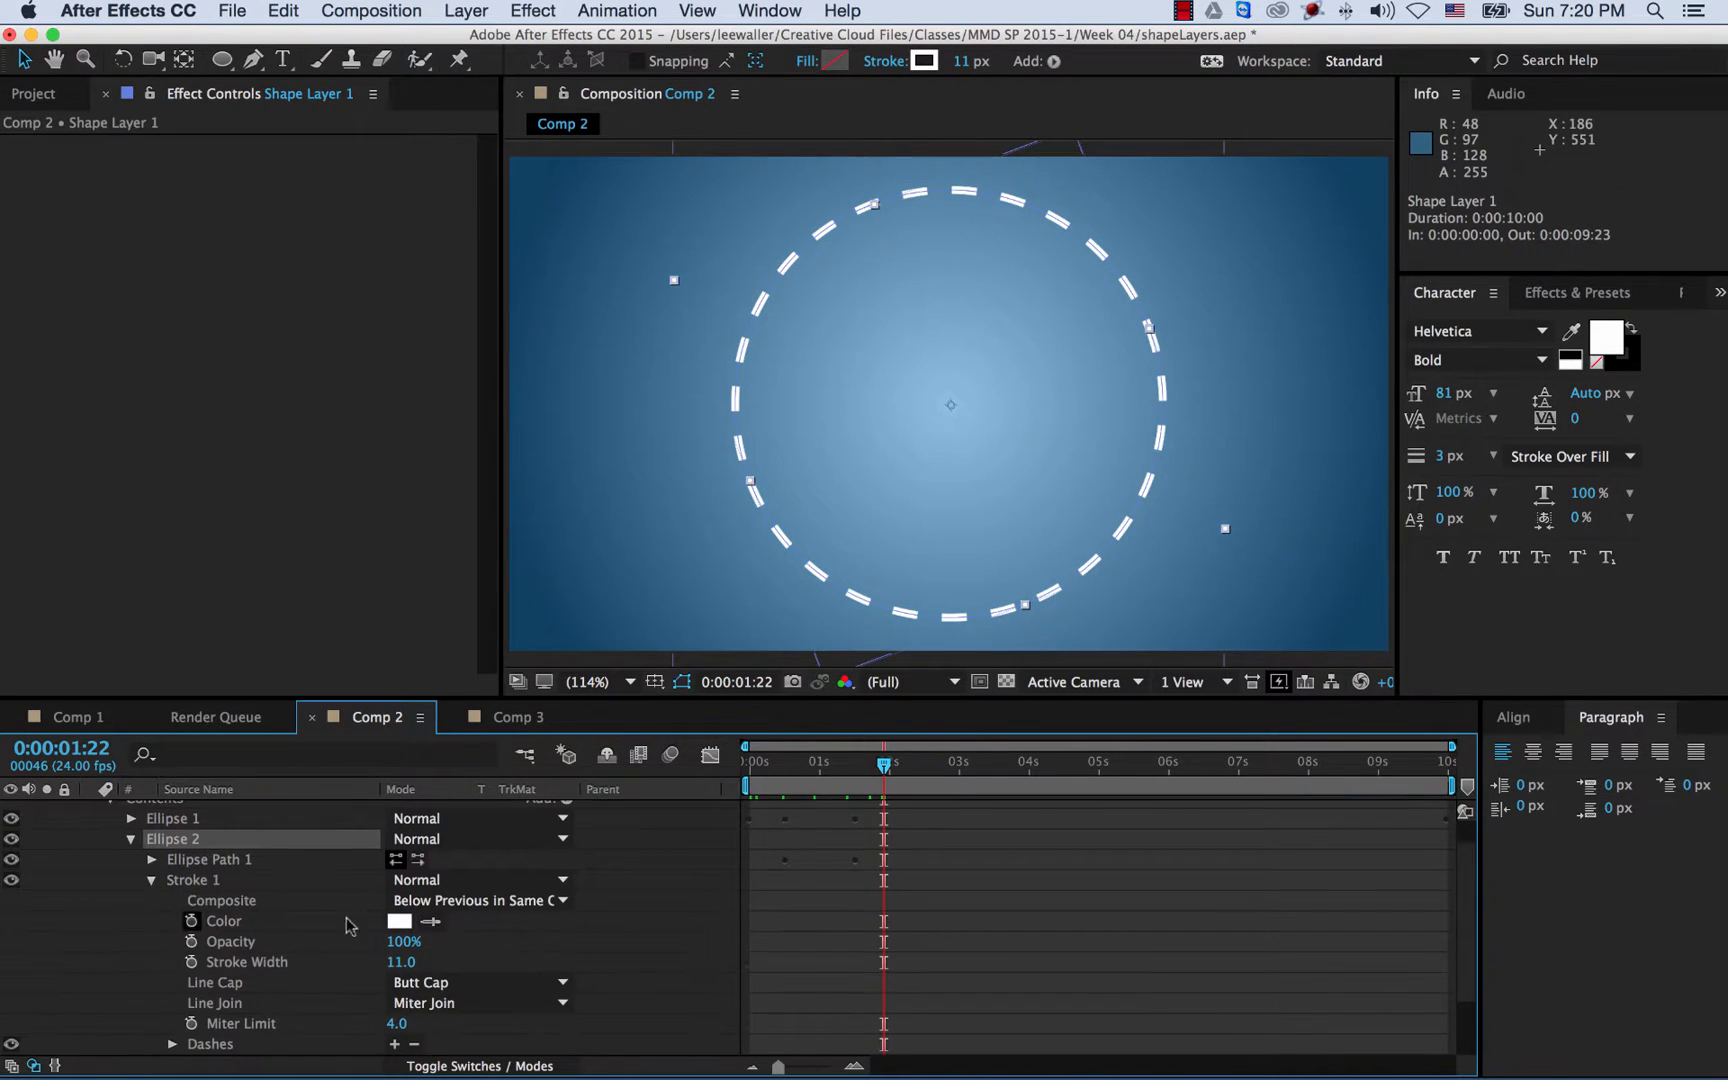
left_click_drag(403, 968, 456, 965)
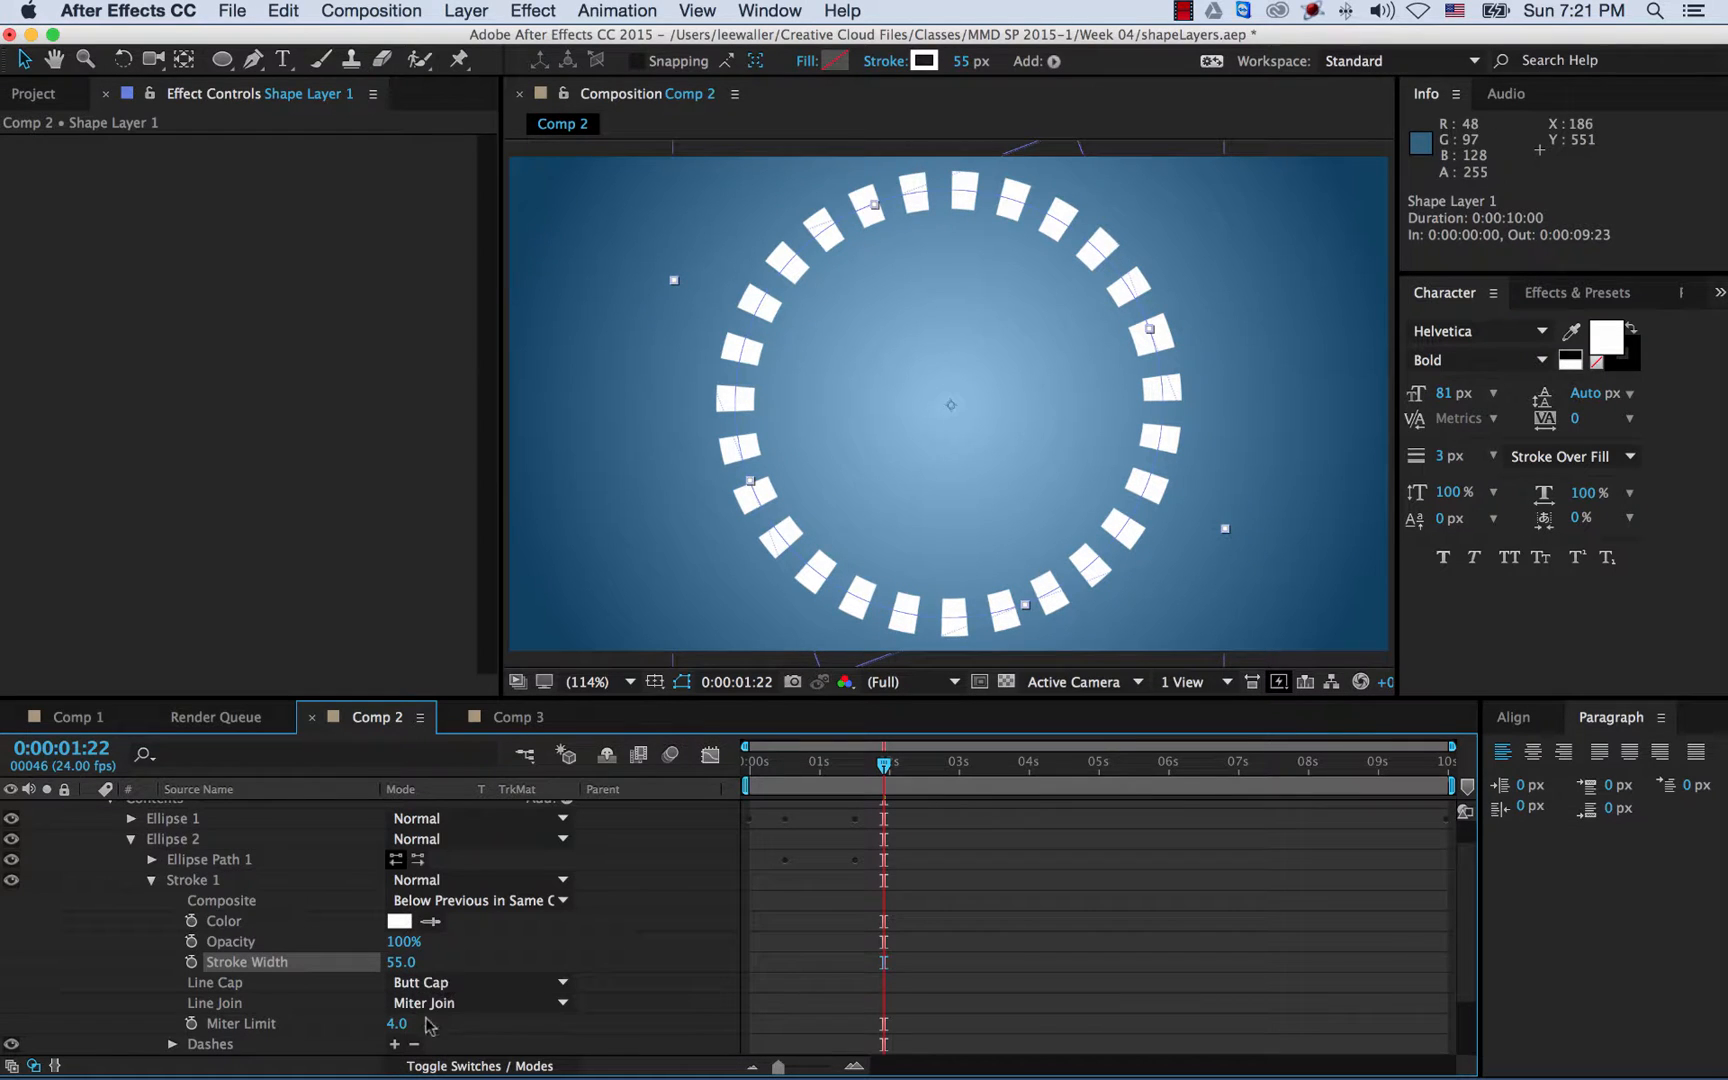
scroll(445, 1000, "down", 3)
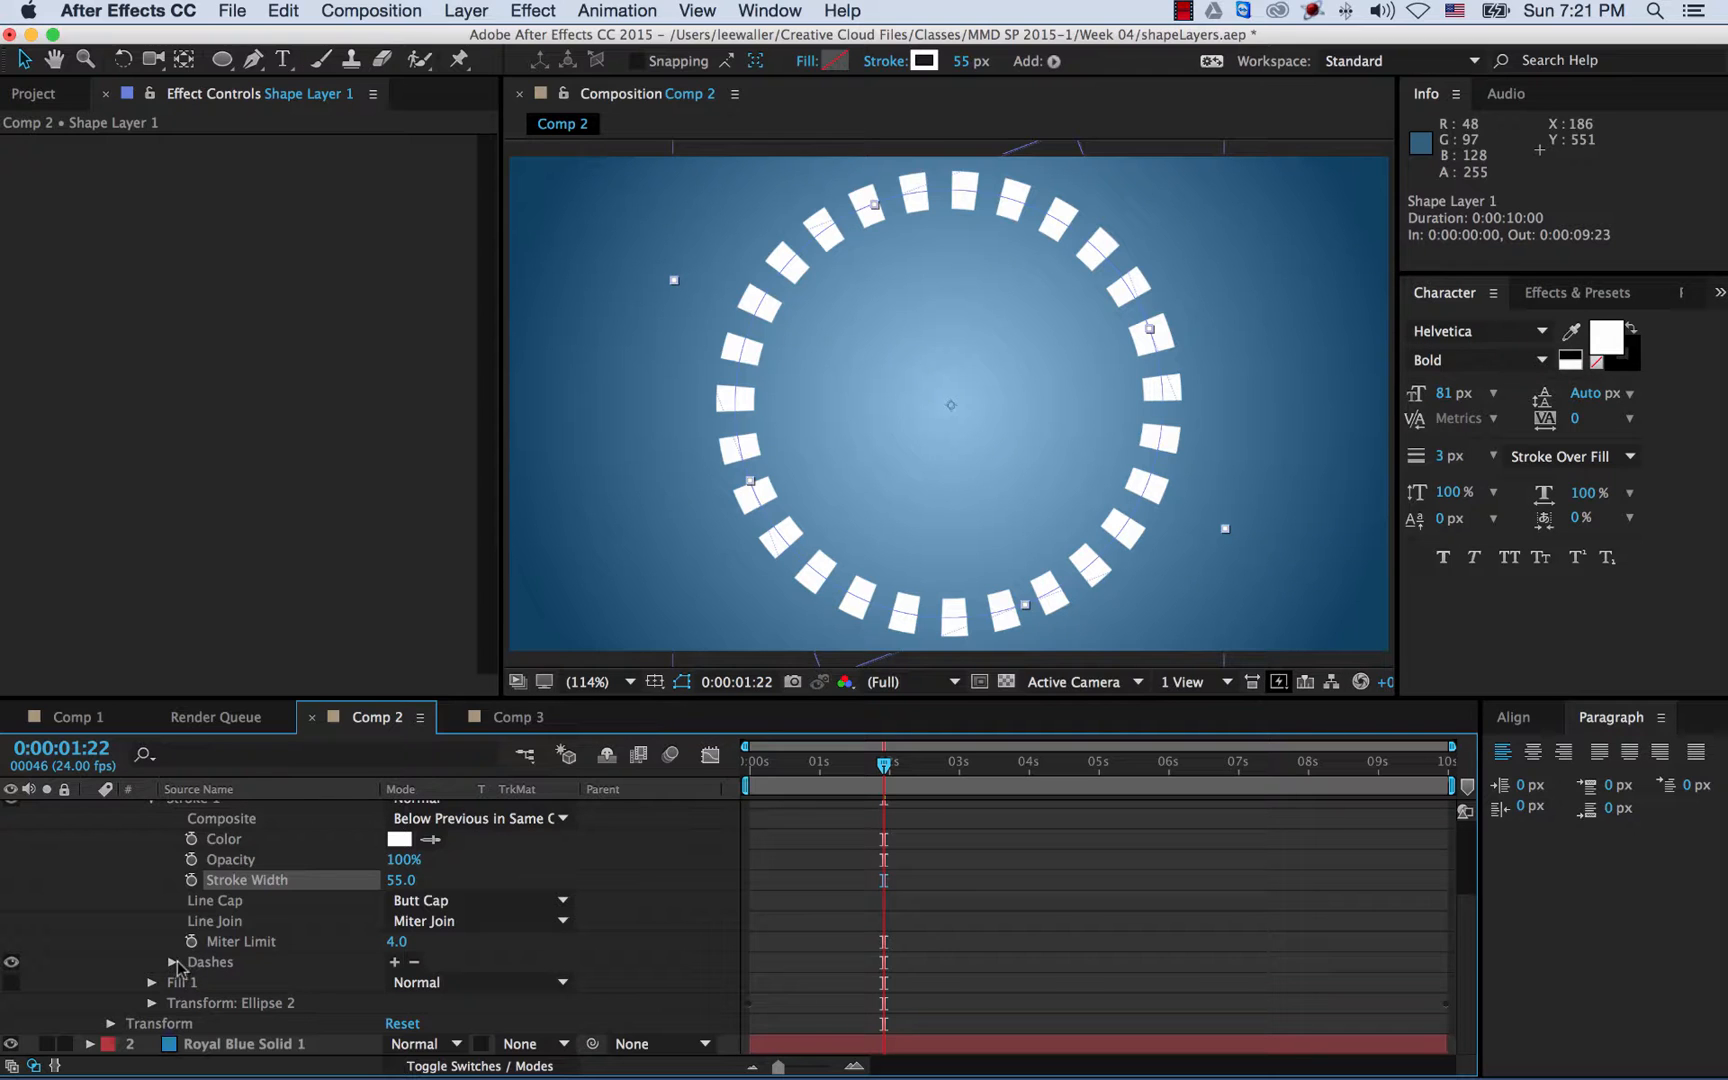
left_click(172, 963)
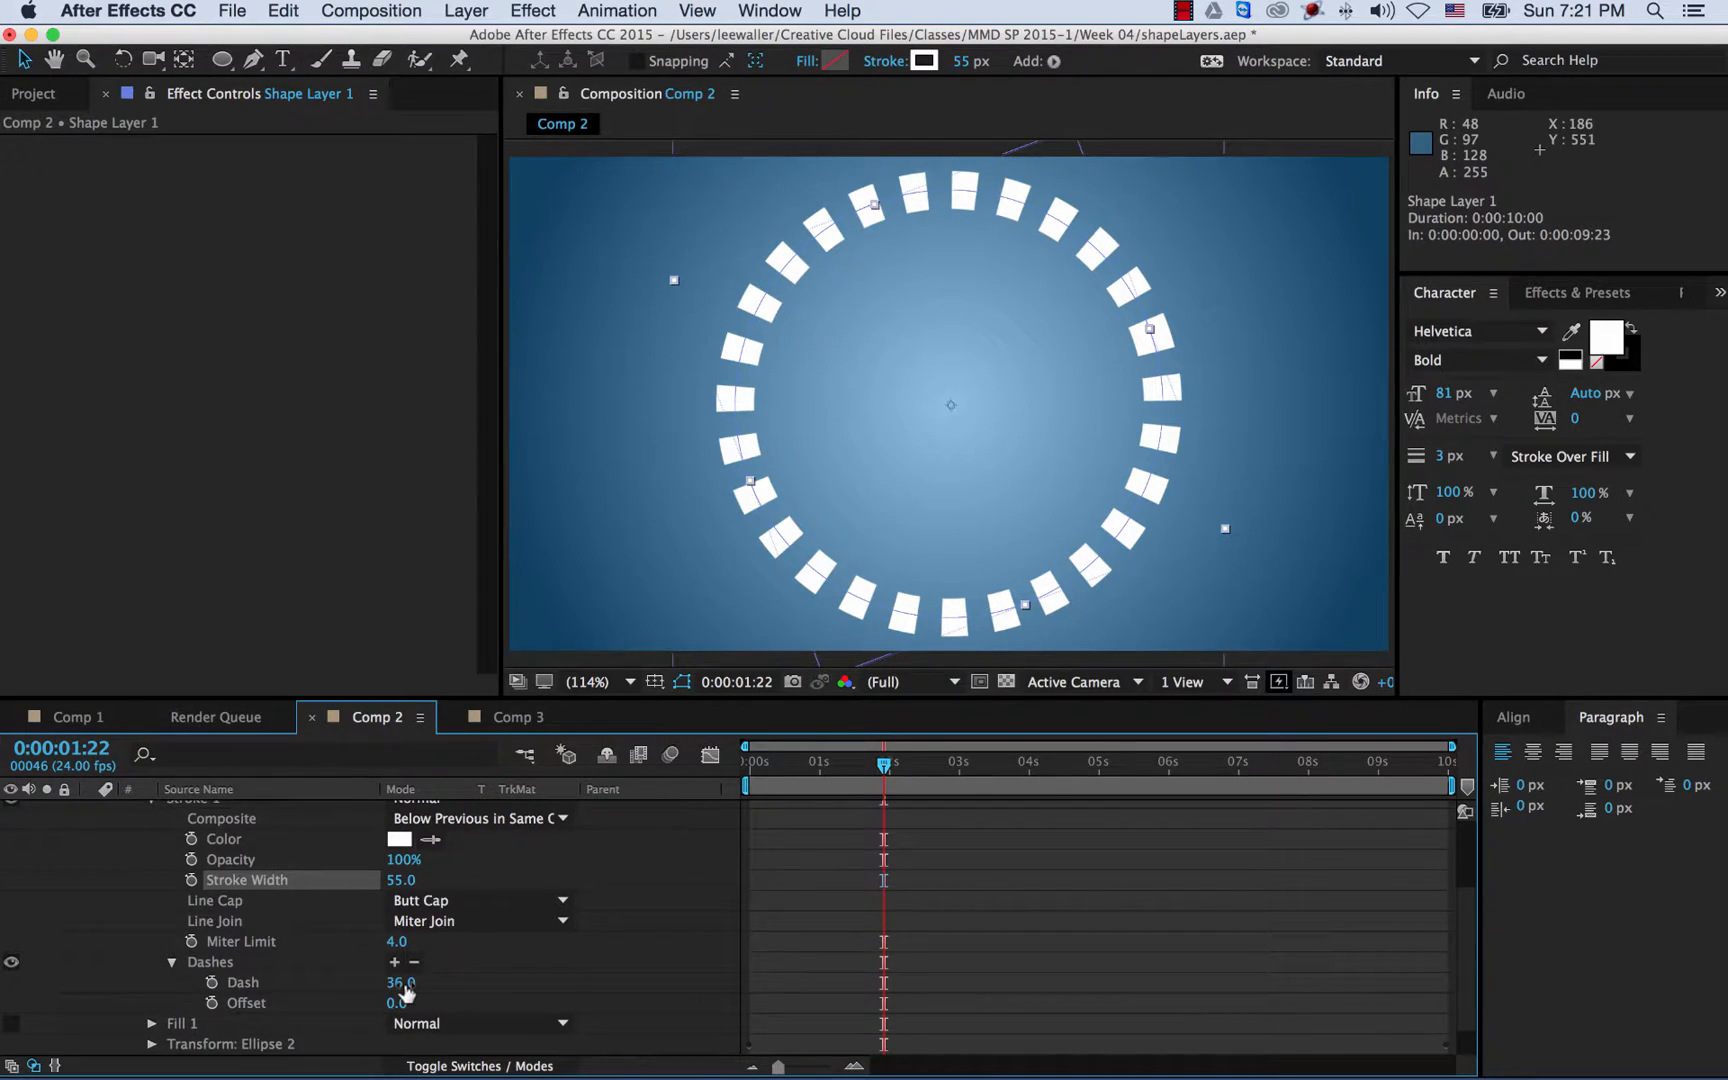
left_click_drag(405, 990, 461, 982)
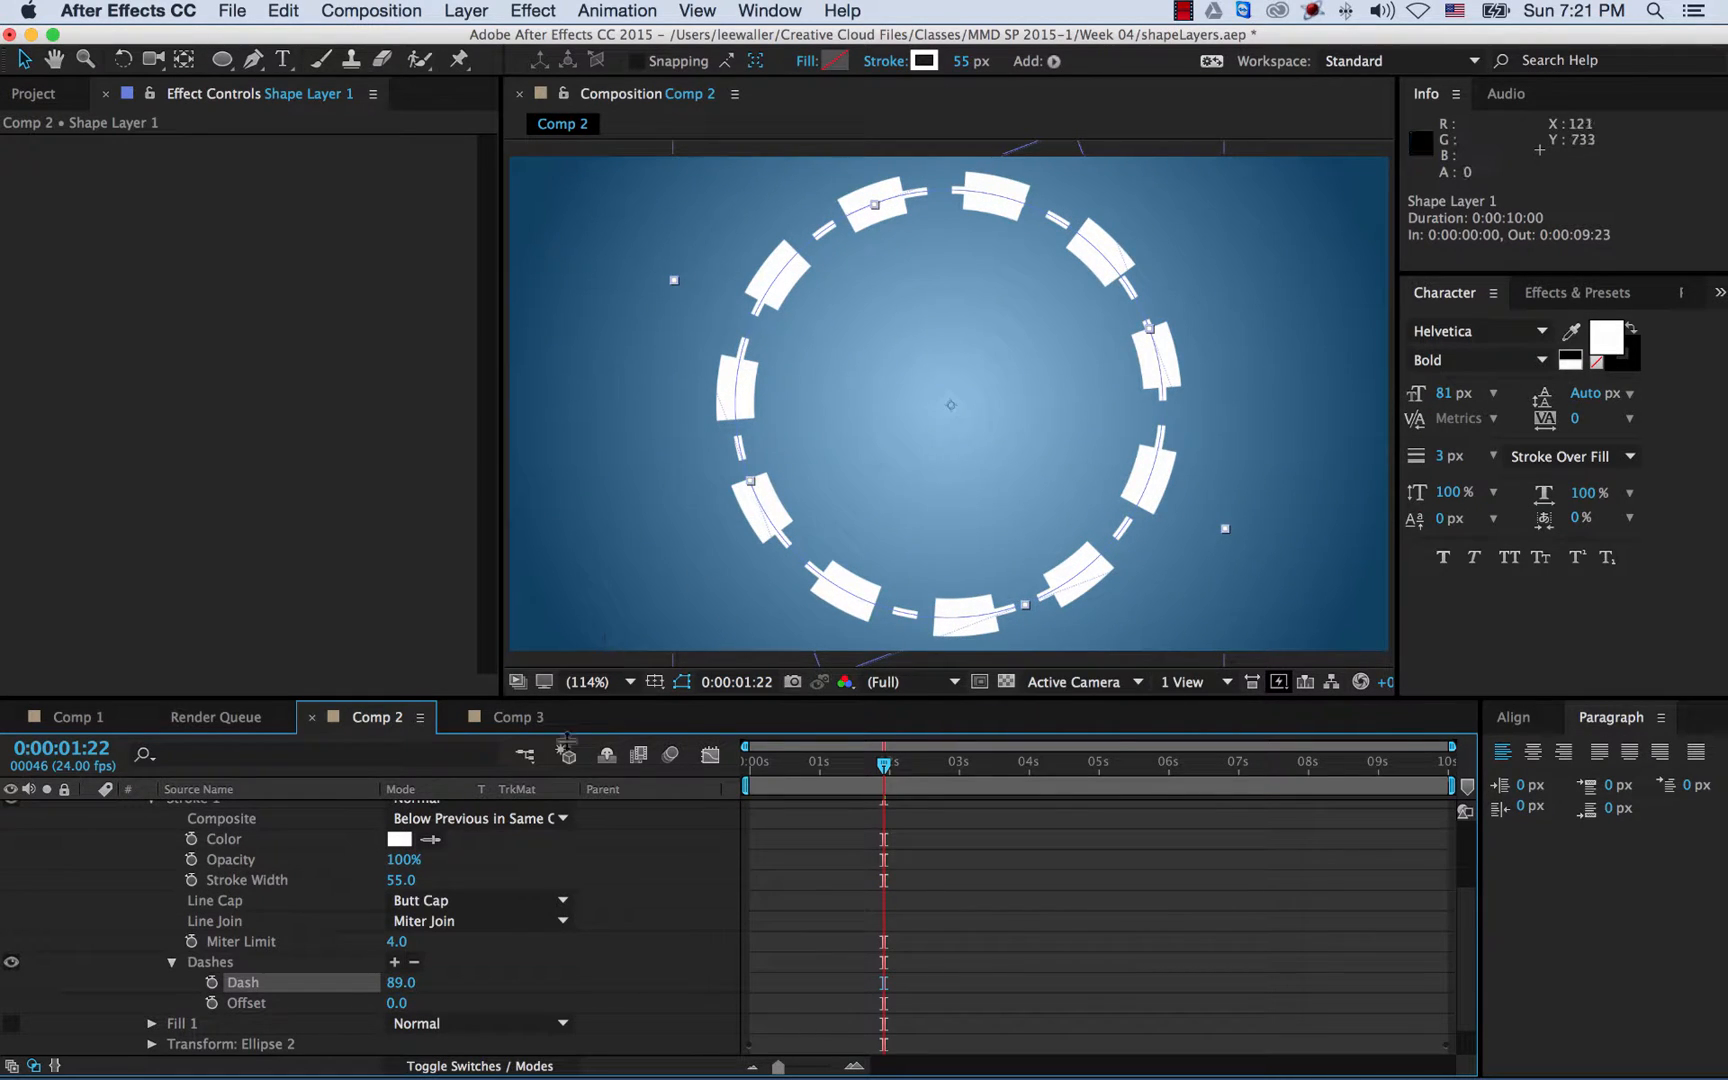
left_click_drag(390, 880, 373, 877)
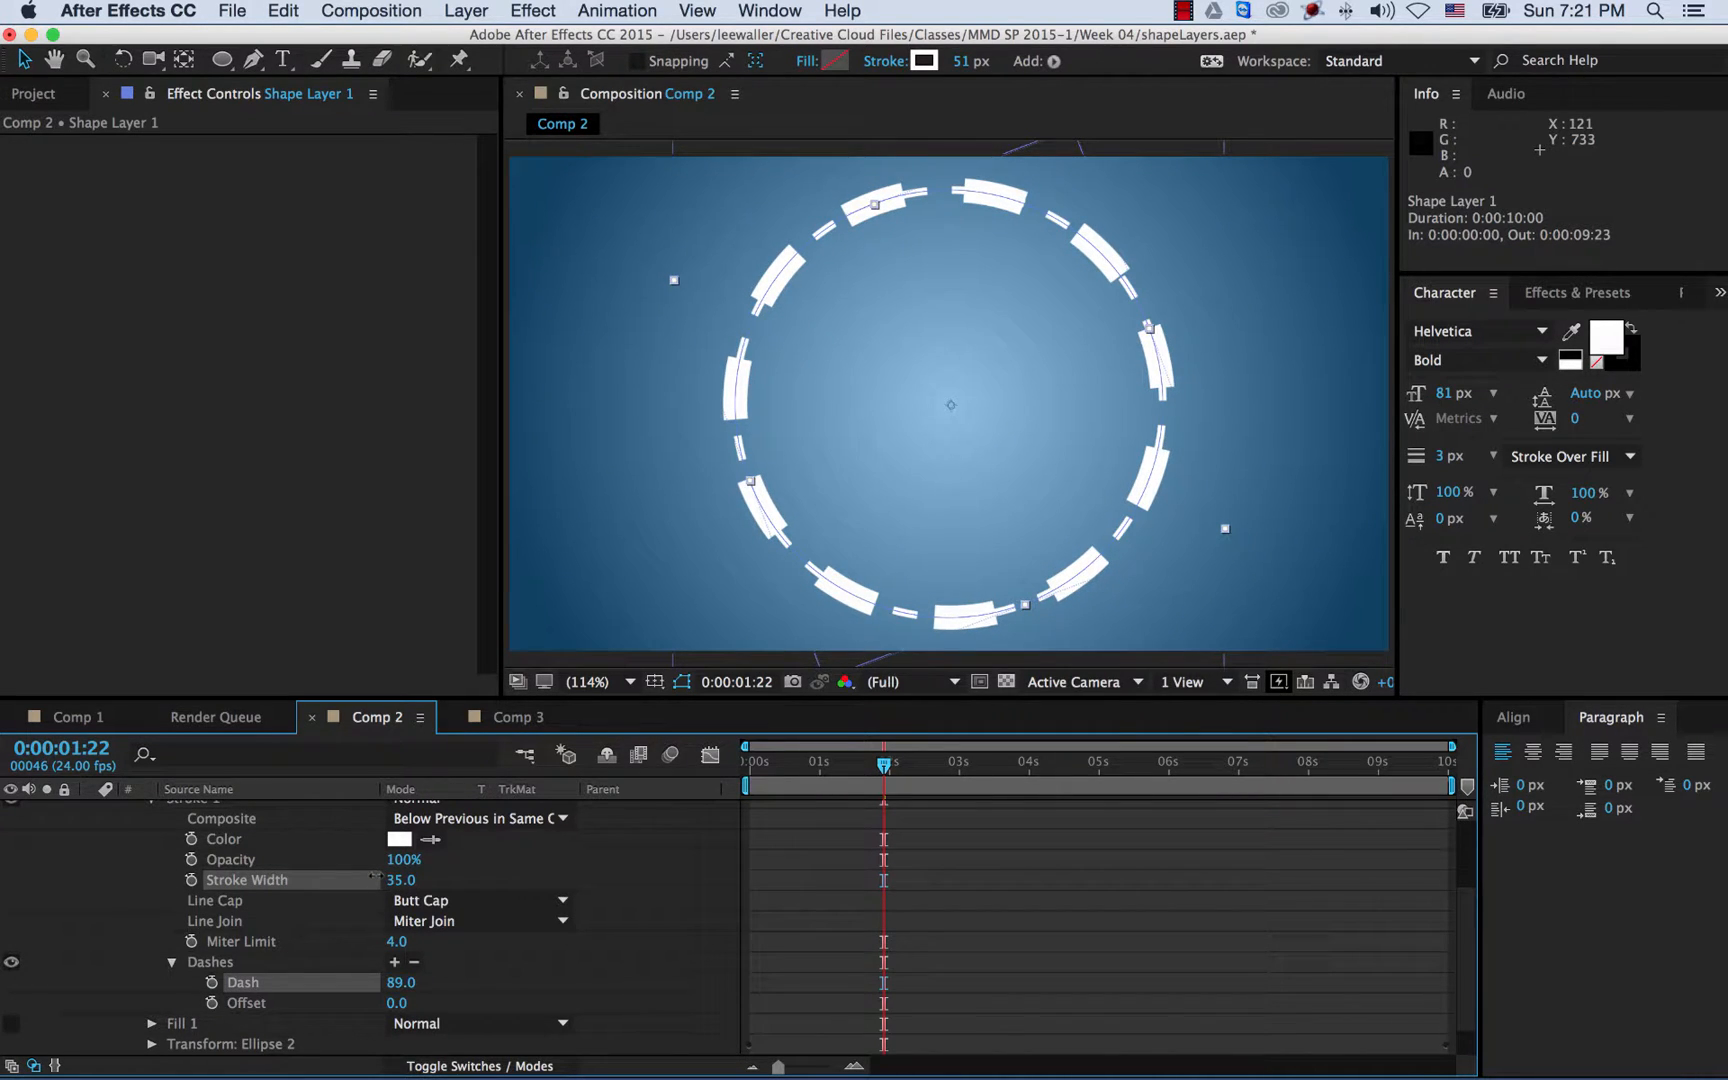
left_click(399, 983)
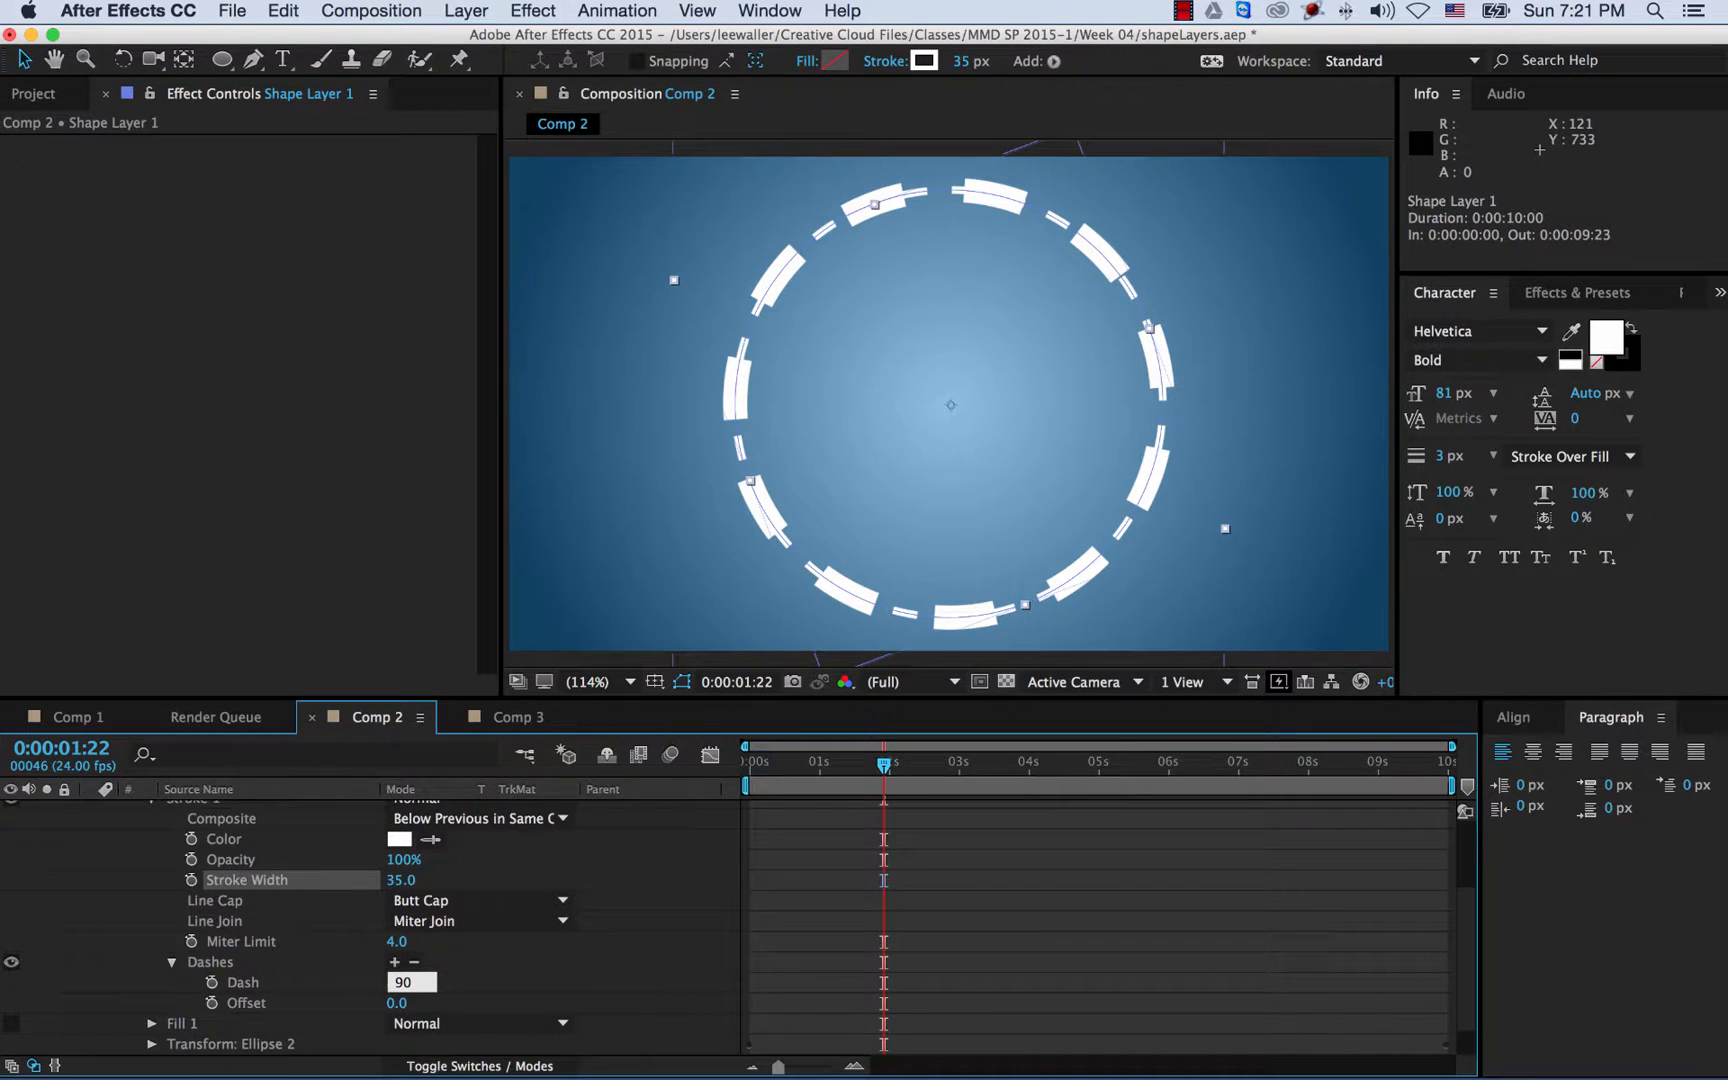
type("90")
key("Return")
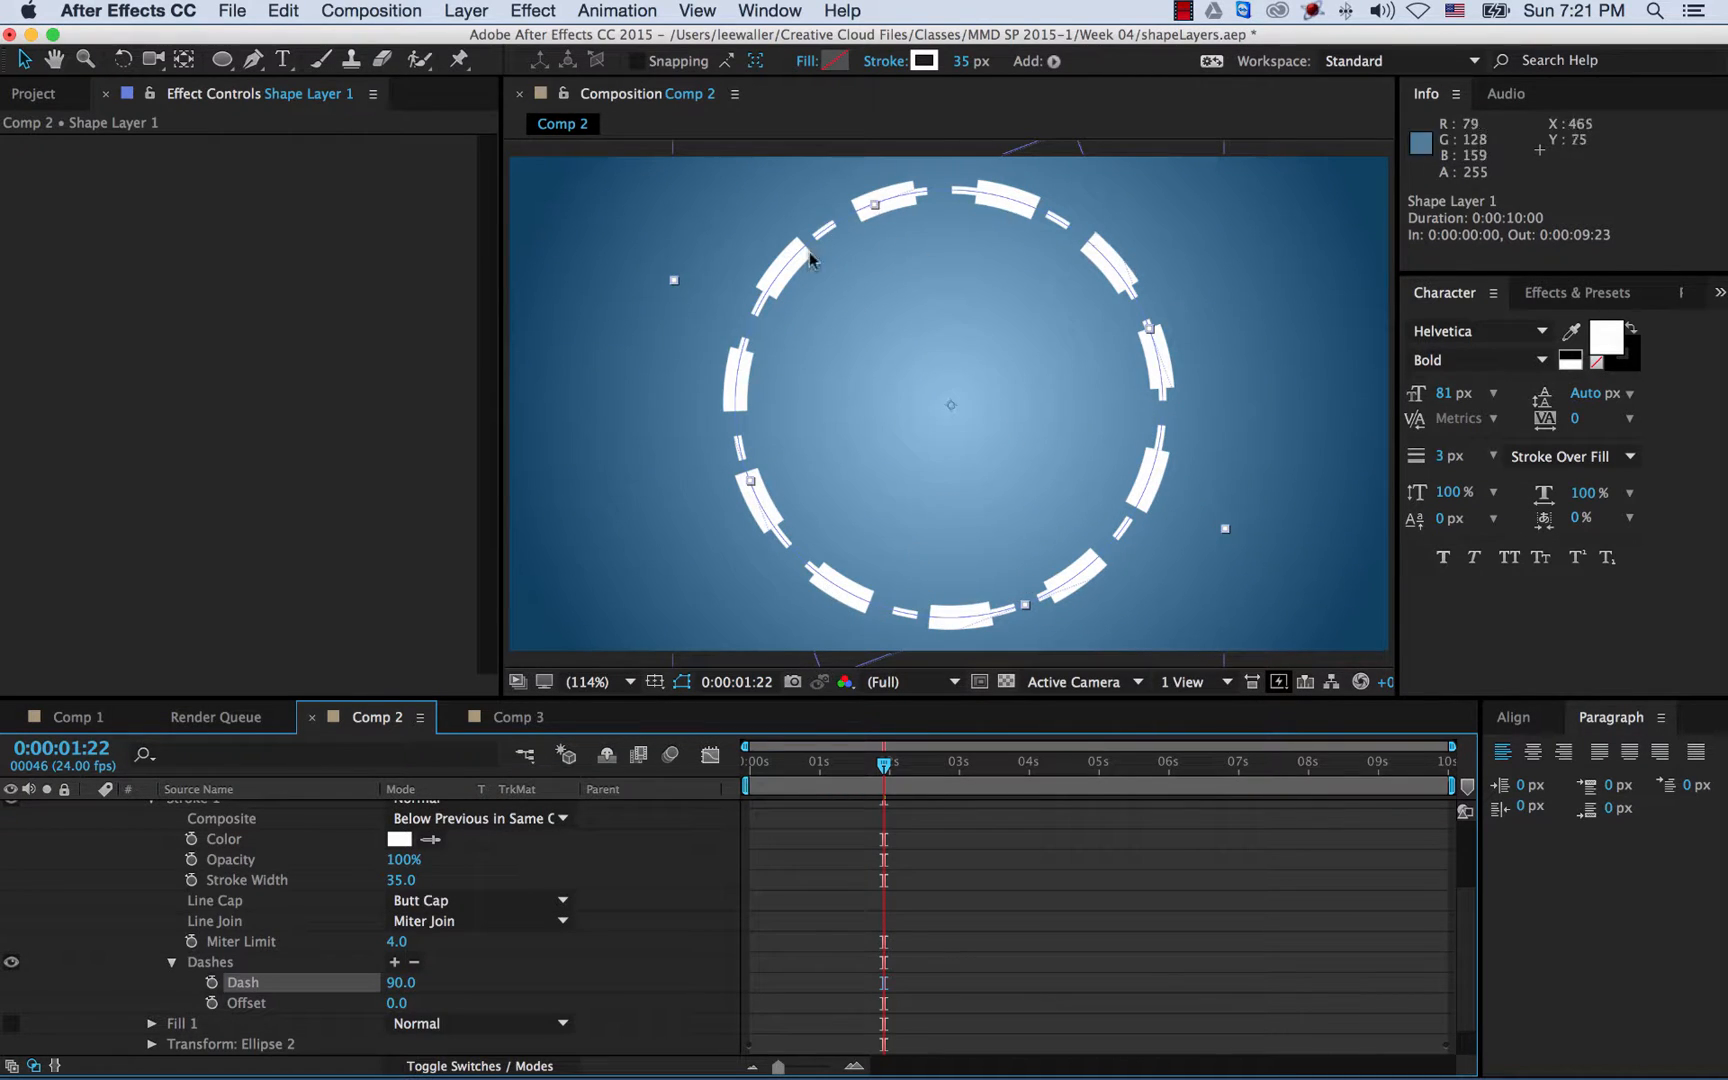
scroll(289, 845, "up", 3)
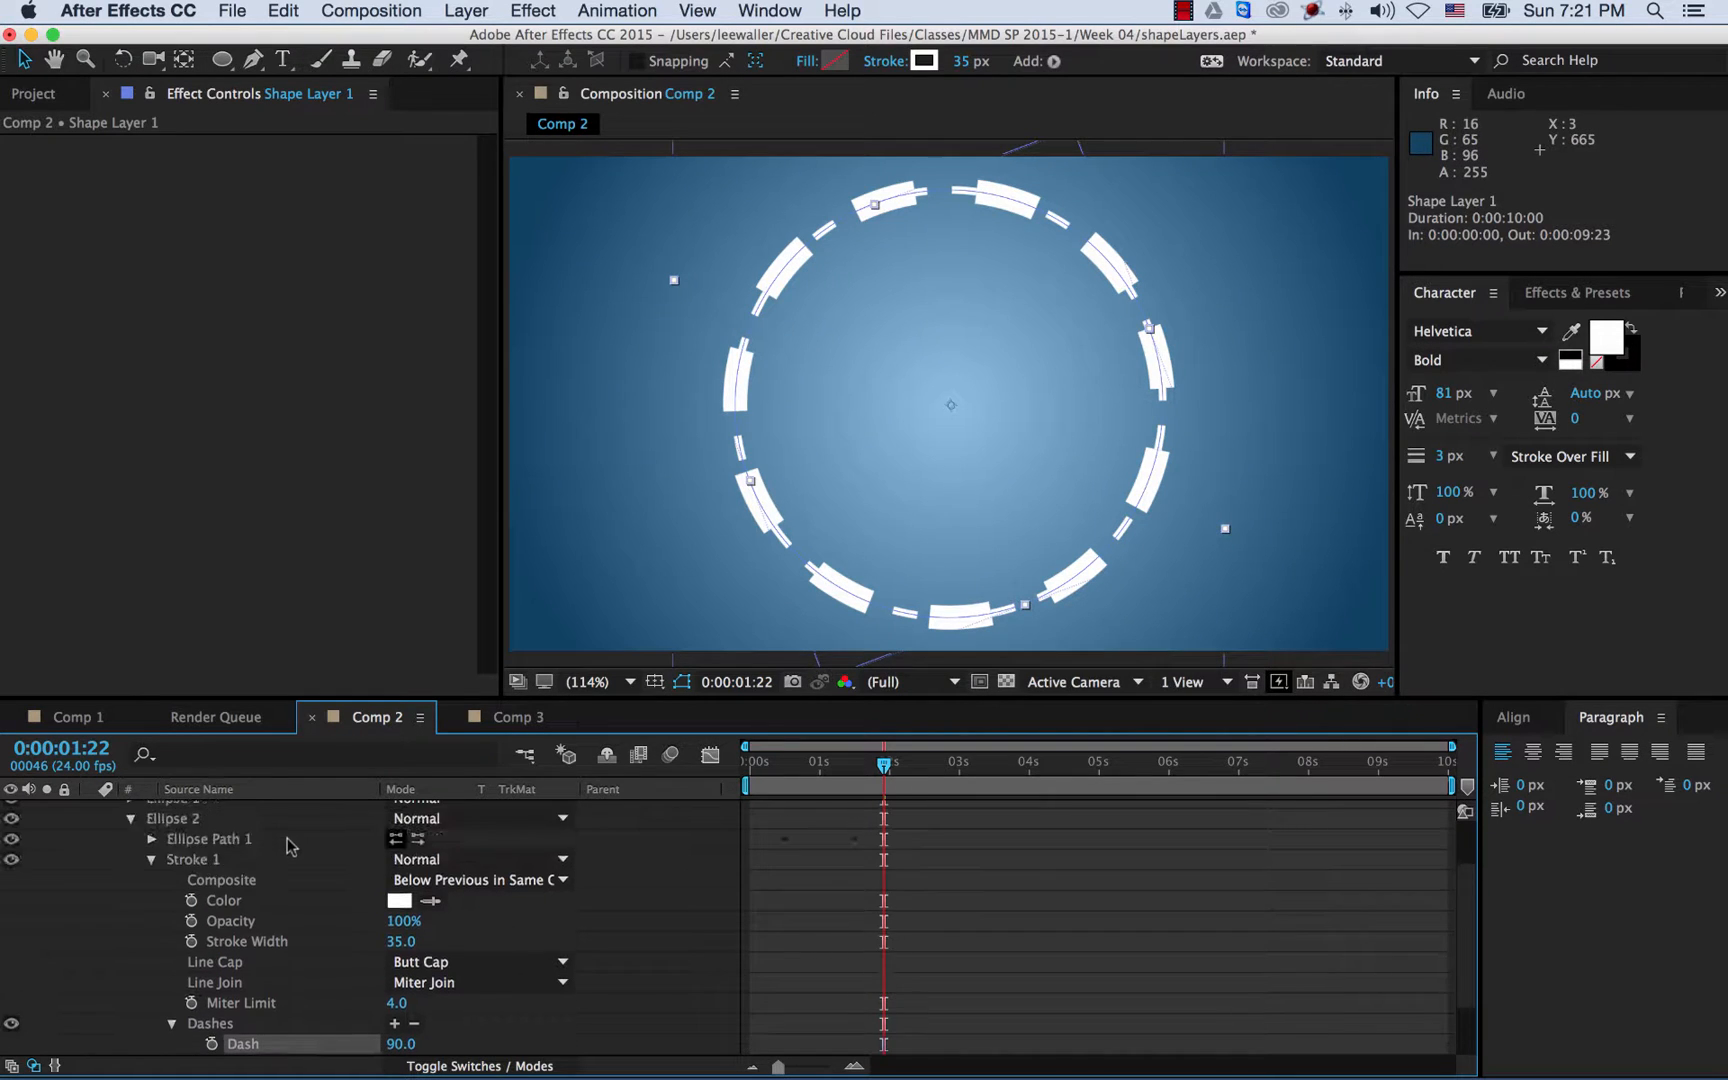
left_click(150, 860)
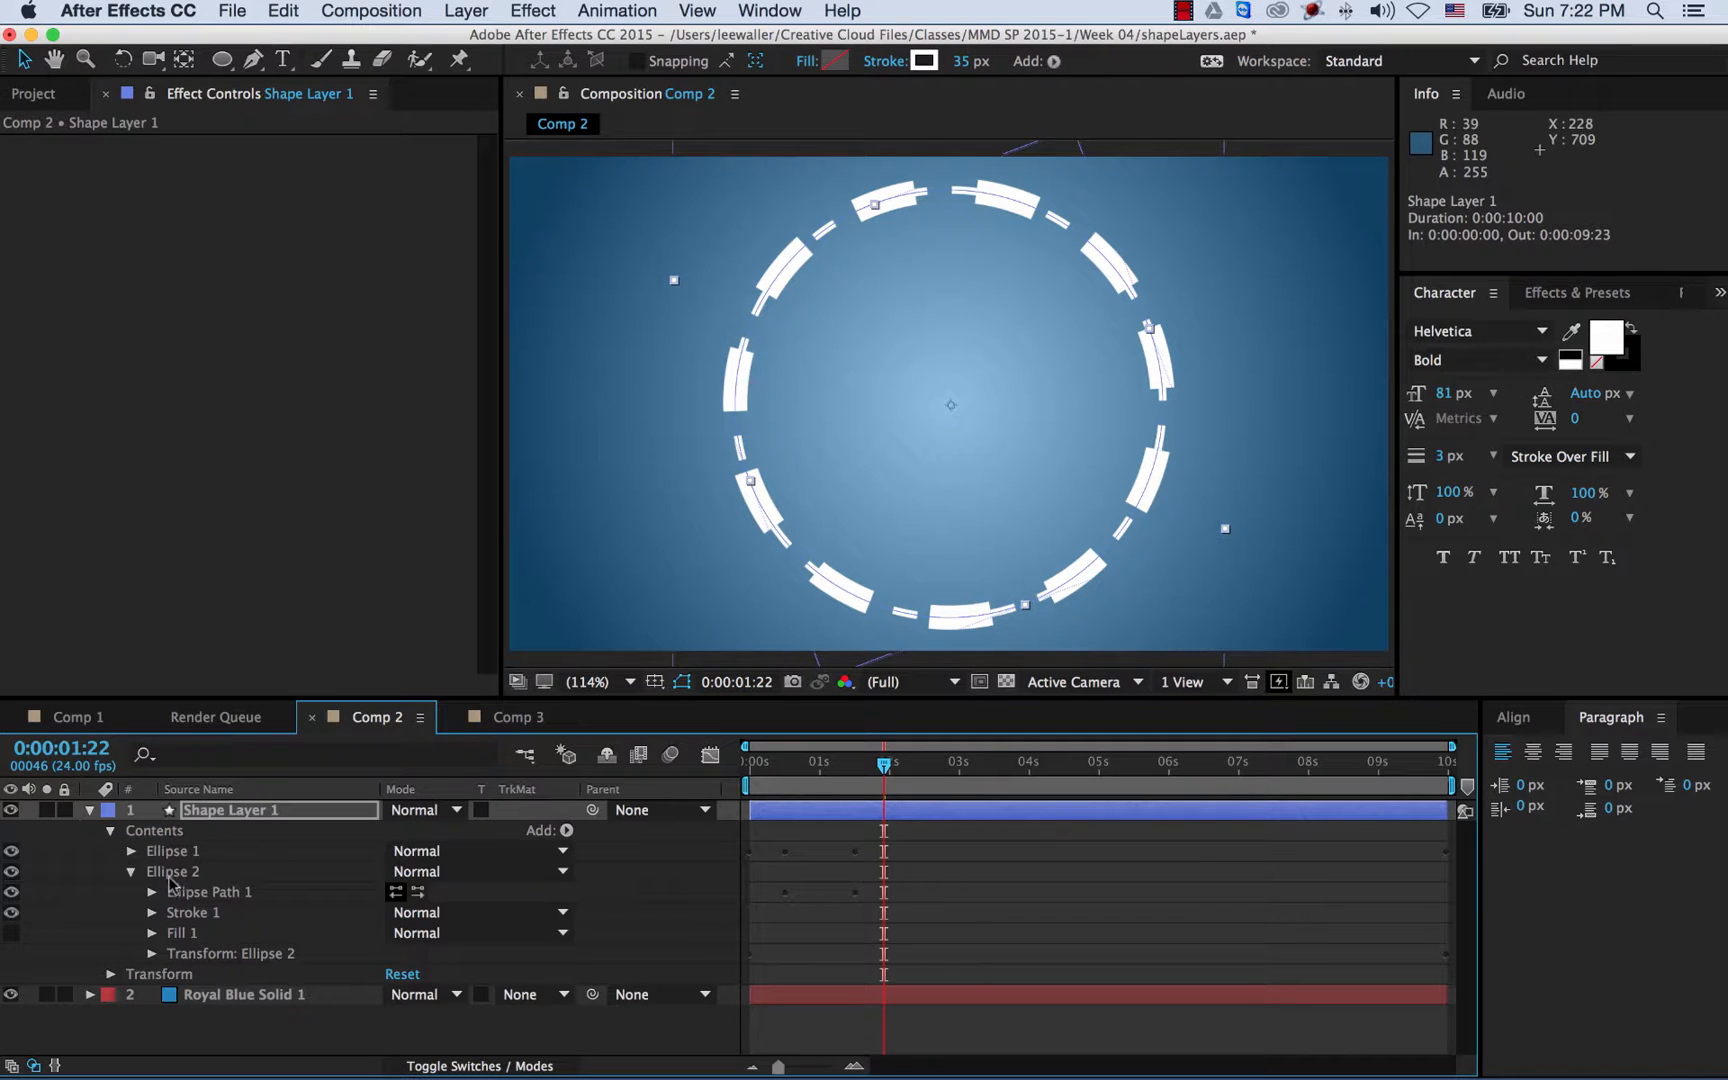
- Step through Ellipse 2's Size keyframes from 0,0 to 622.5,622.5, undoing a trial Size change
left_click(152, 892)
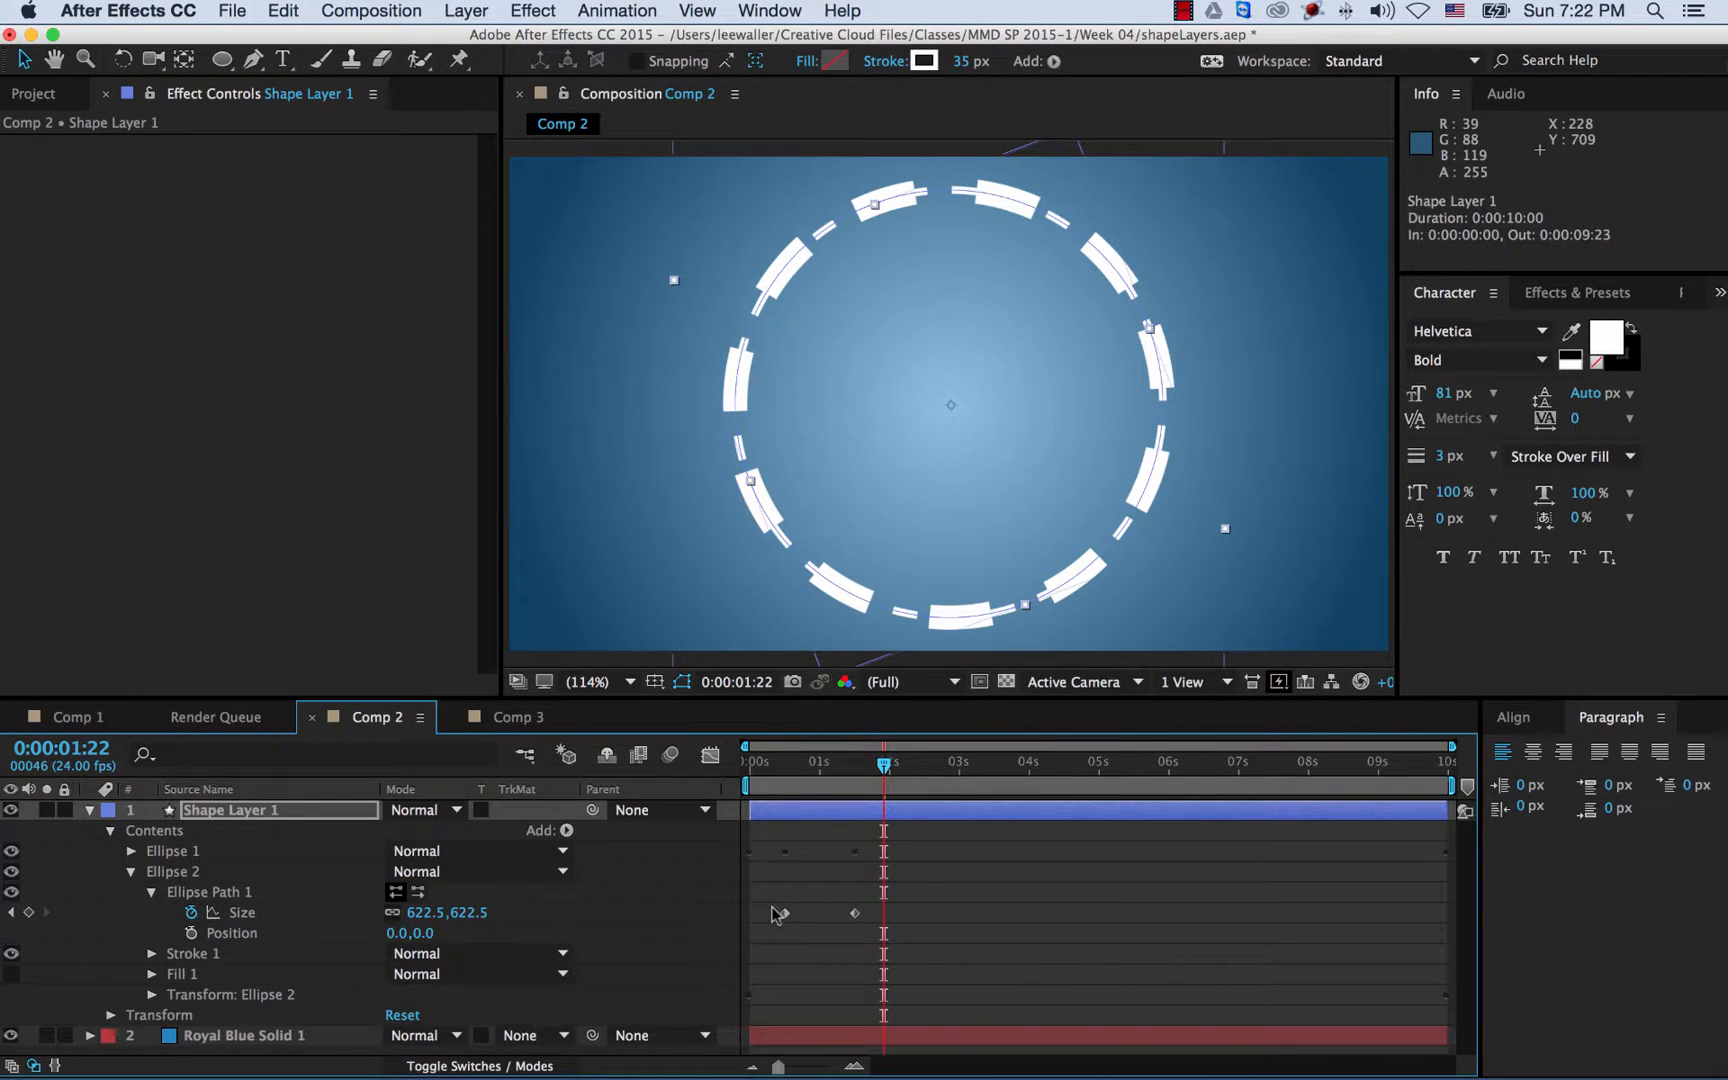
key("j")
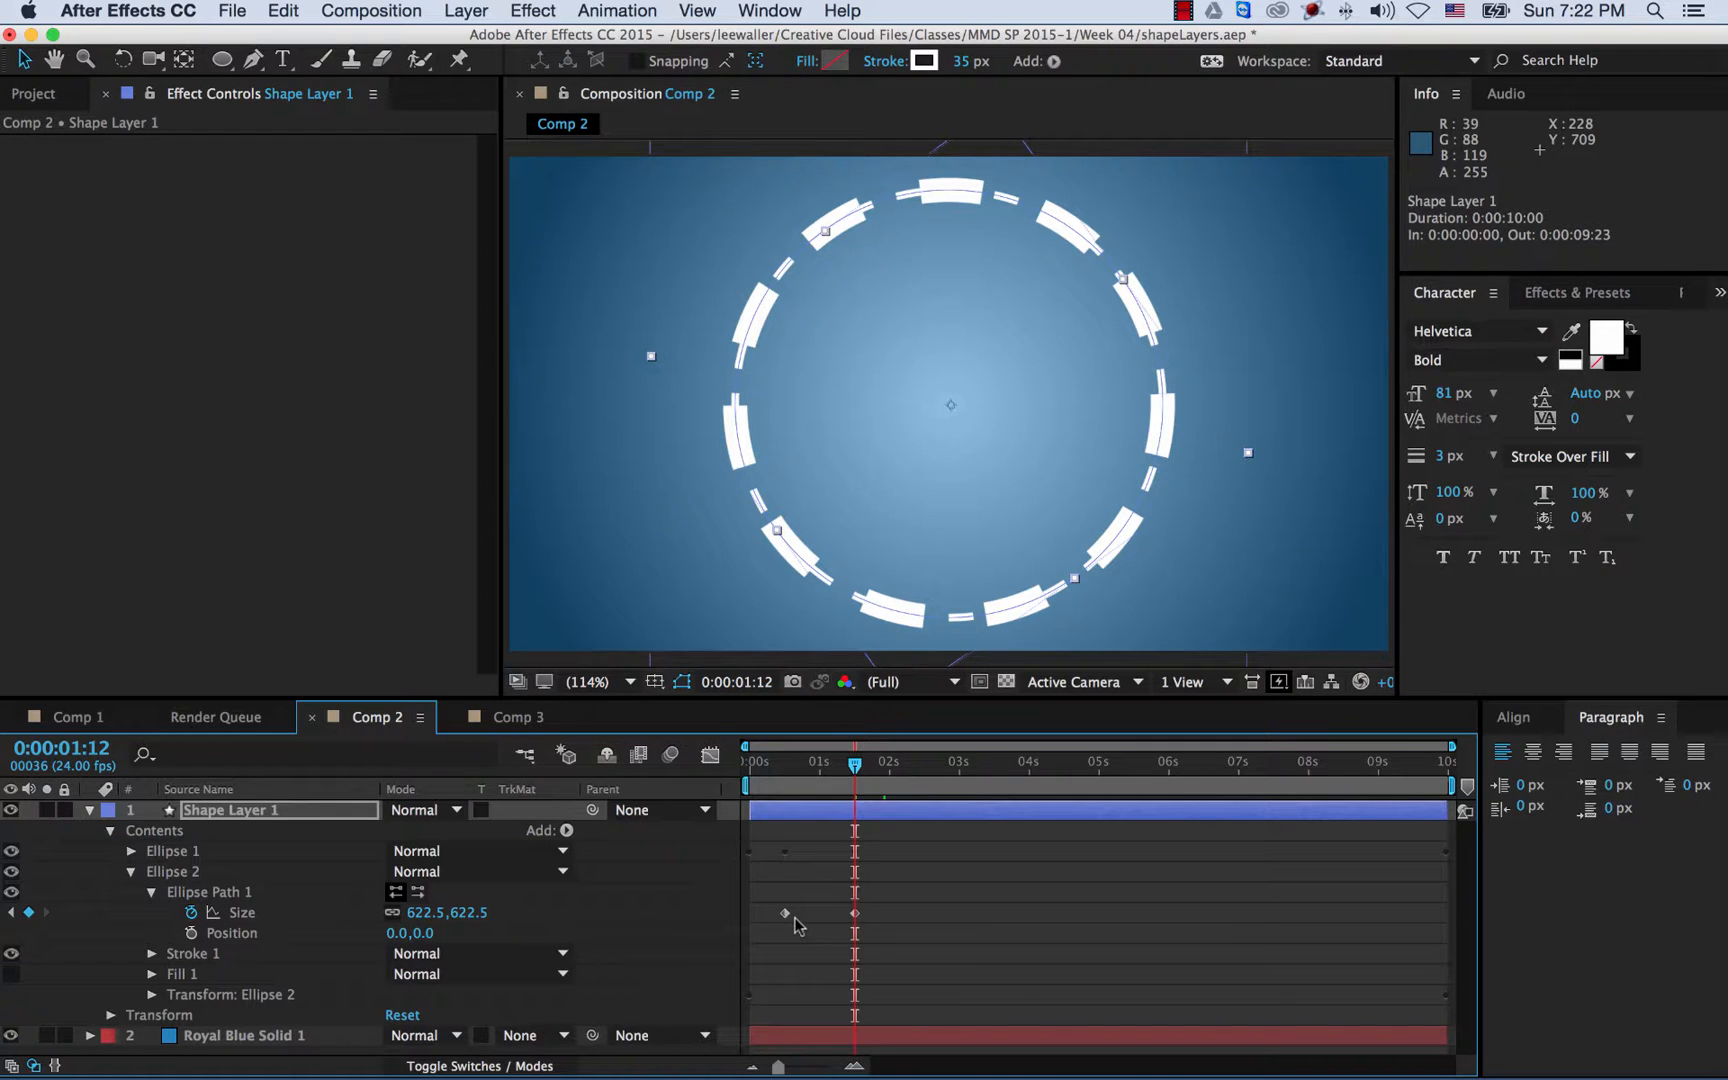
key("j")
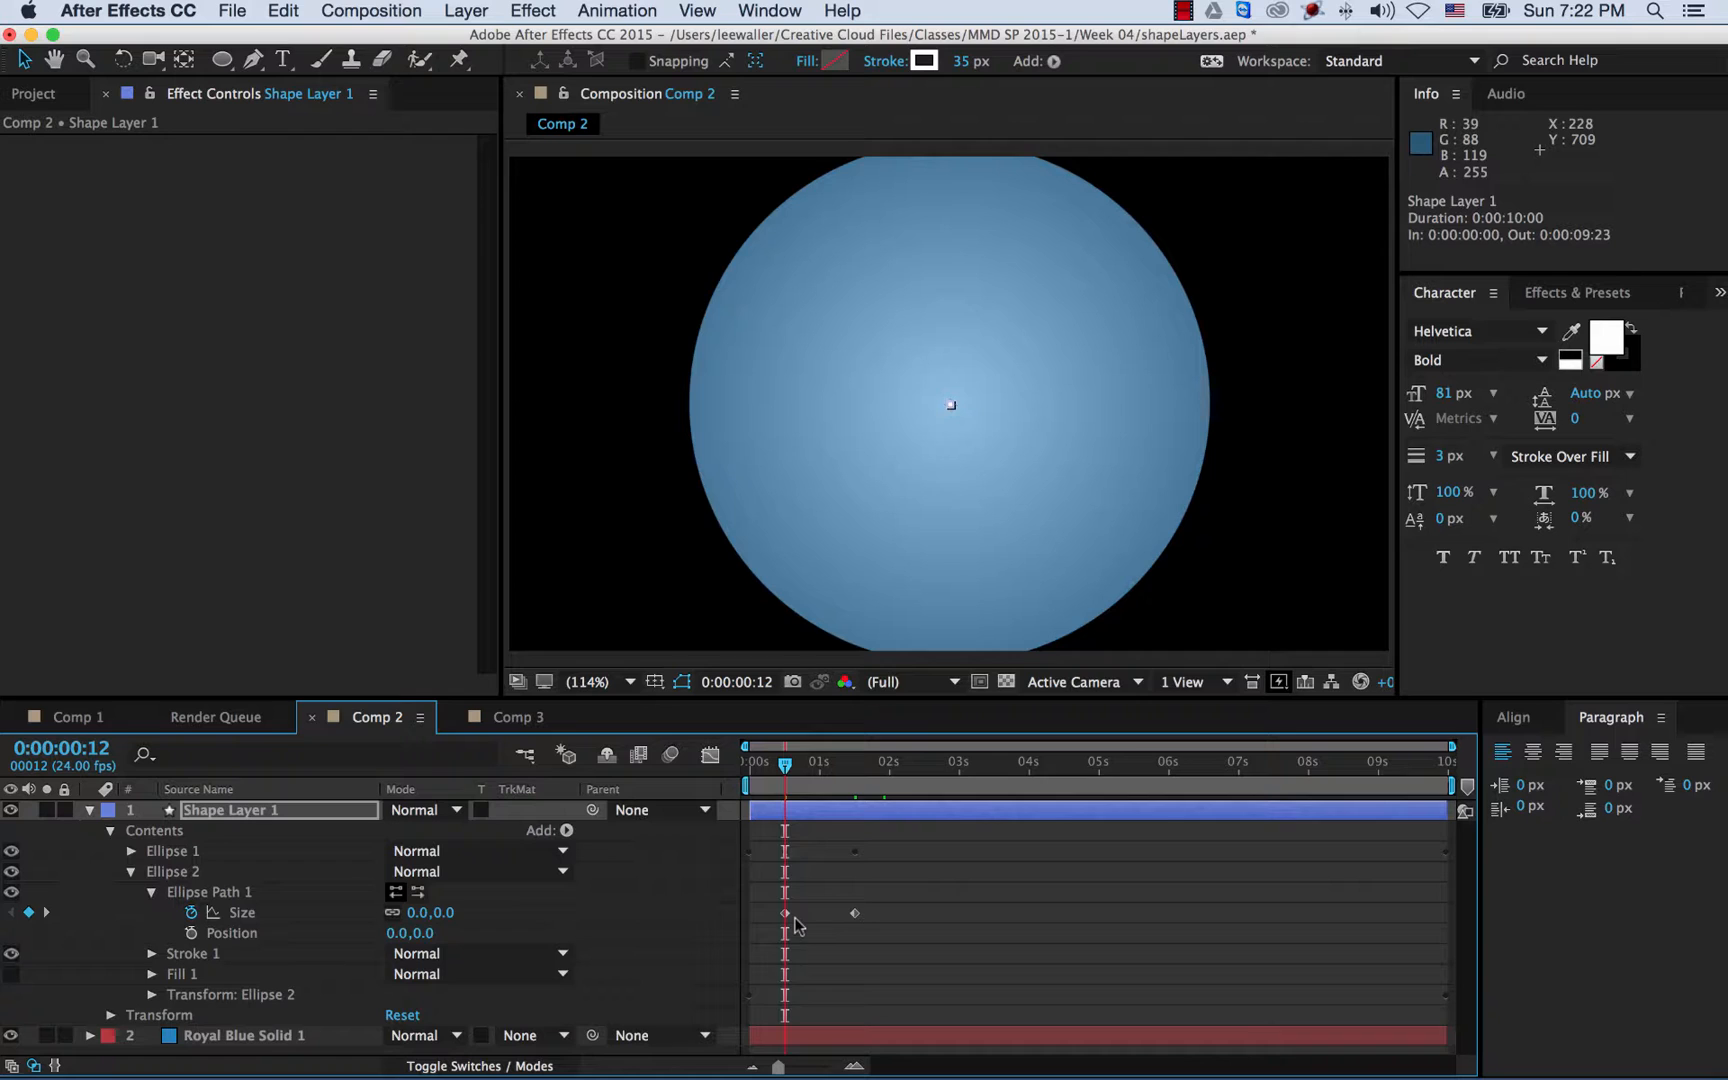
key("k")
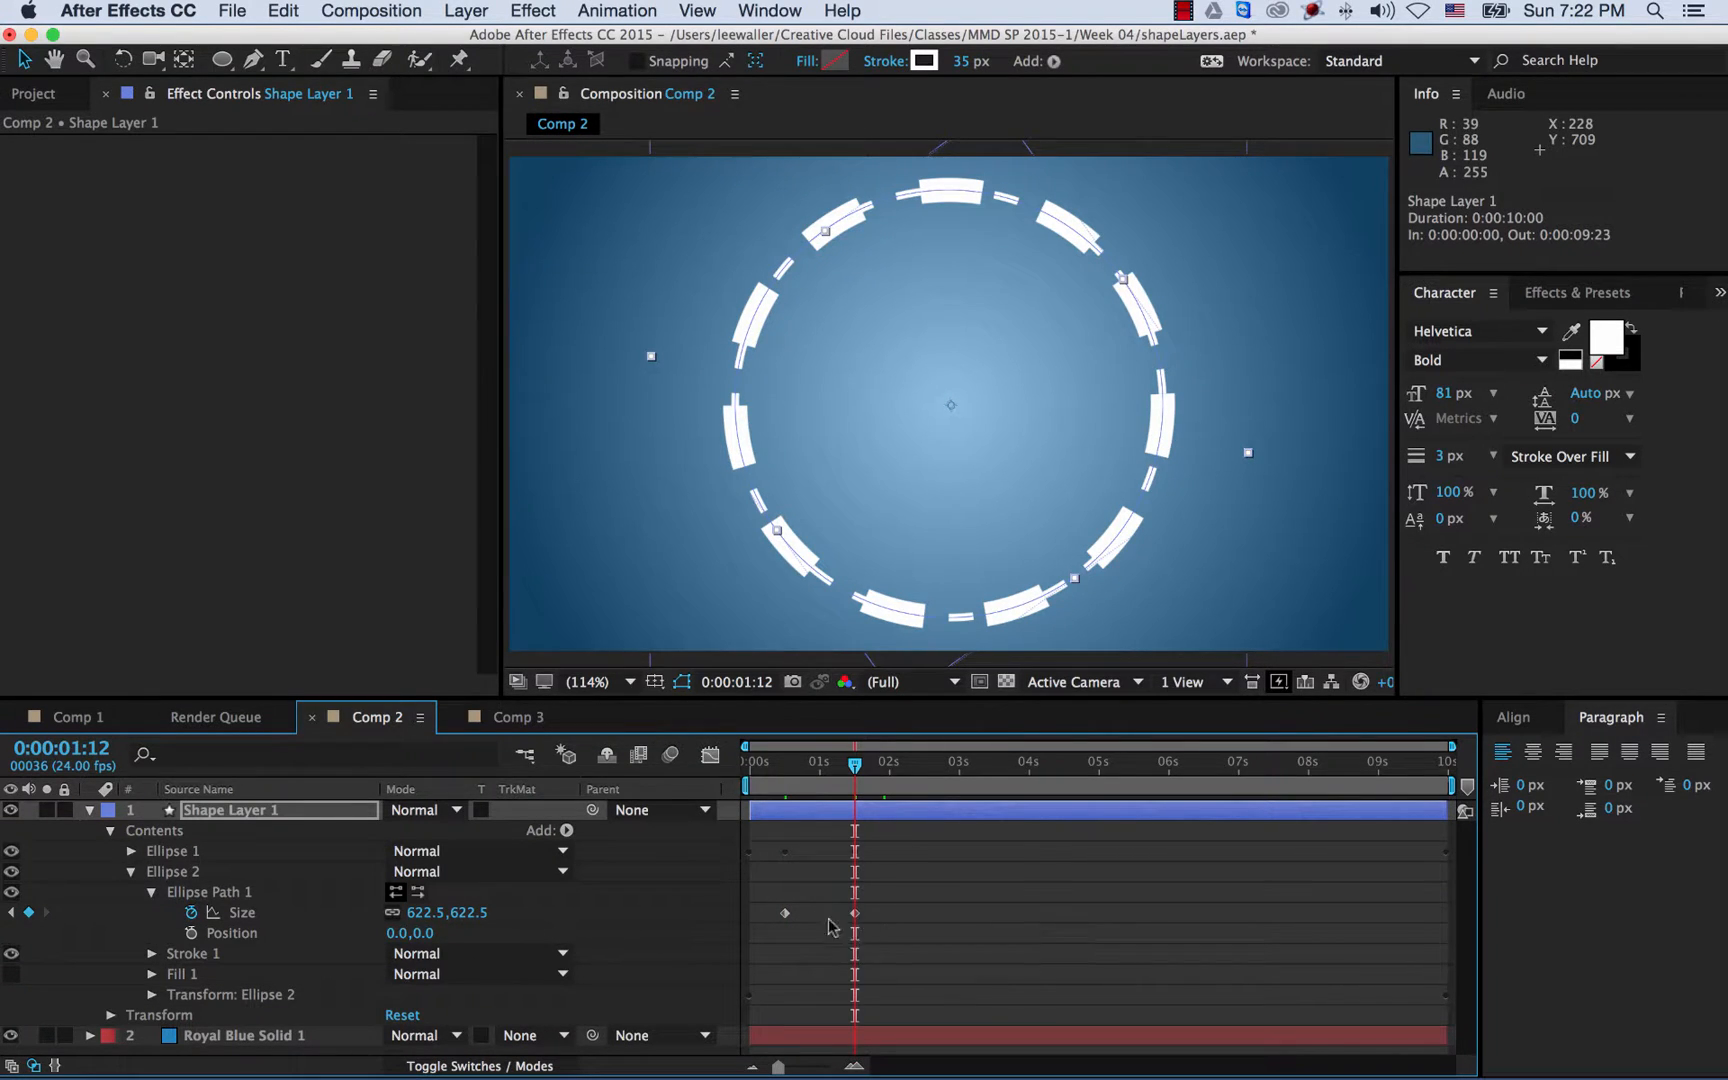
mouse_move(858, 921)
mouse_move(448, 913)
left_mouse_down()
mouse_move(420, 913)
mouse_move(440, 918)
left_mouse_up()
key("cmd+z")
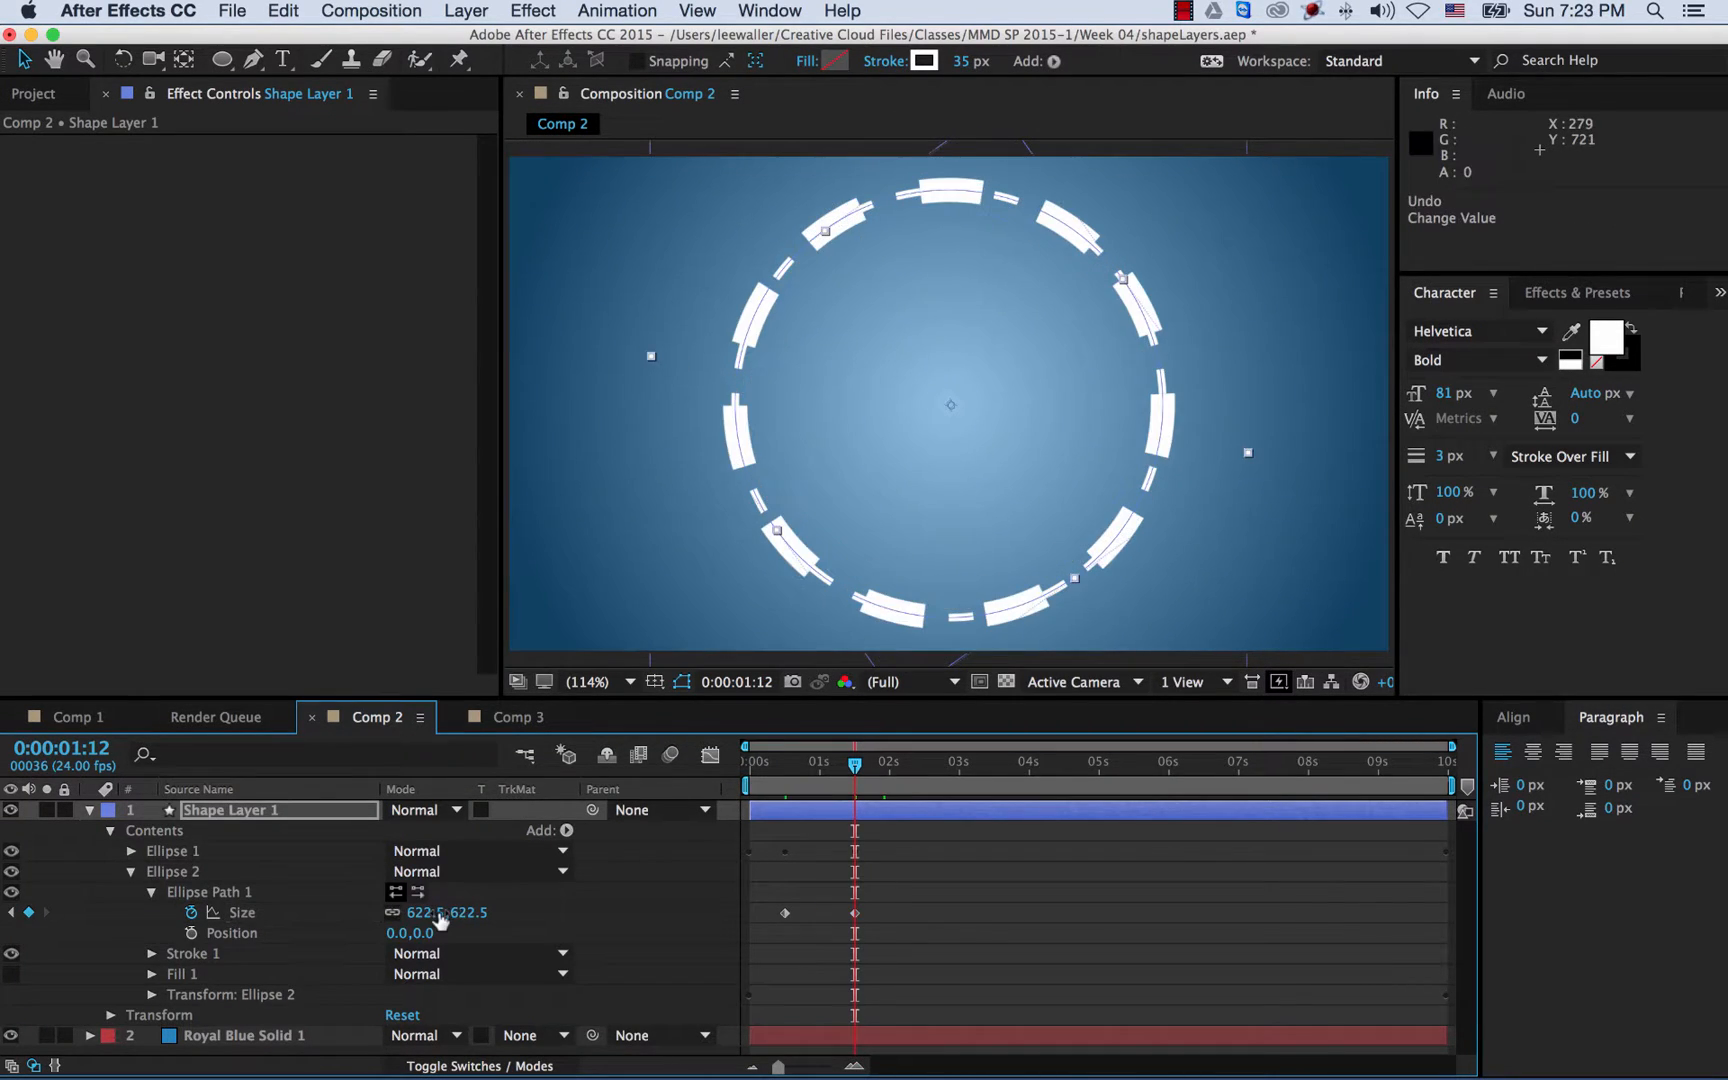
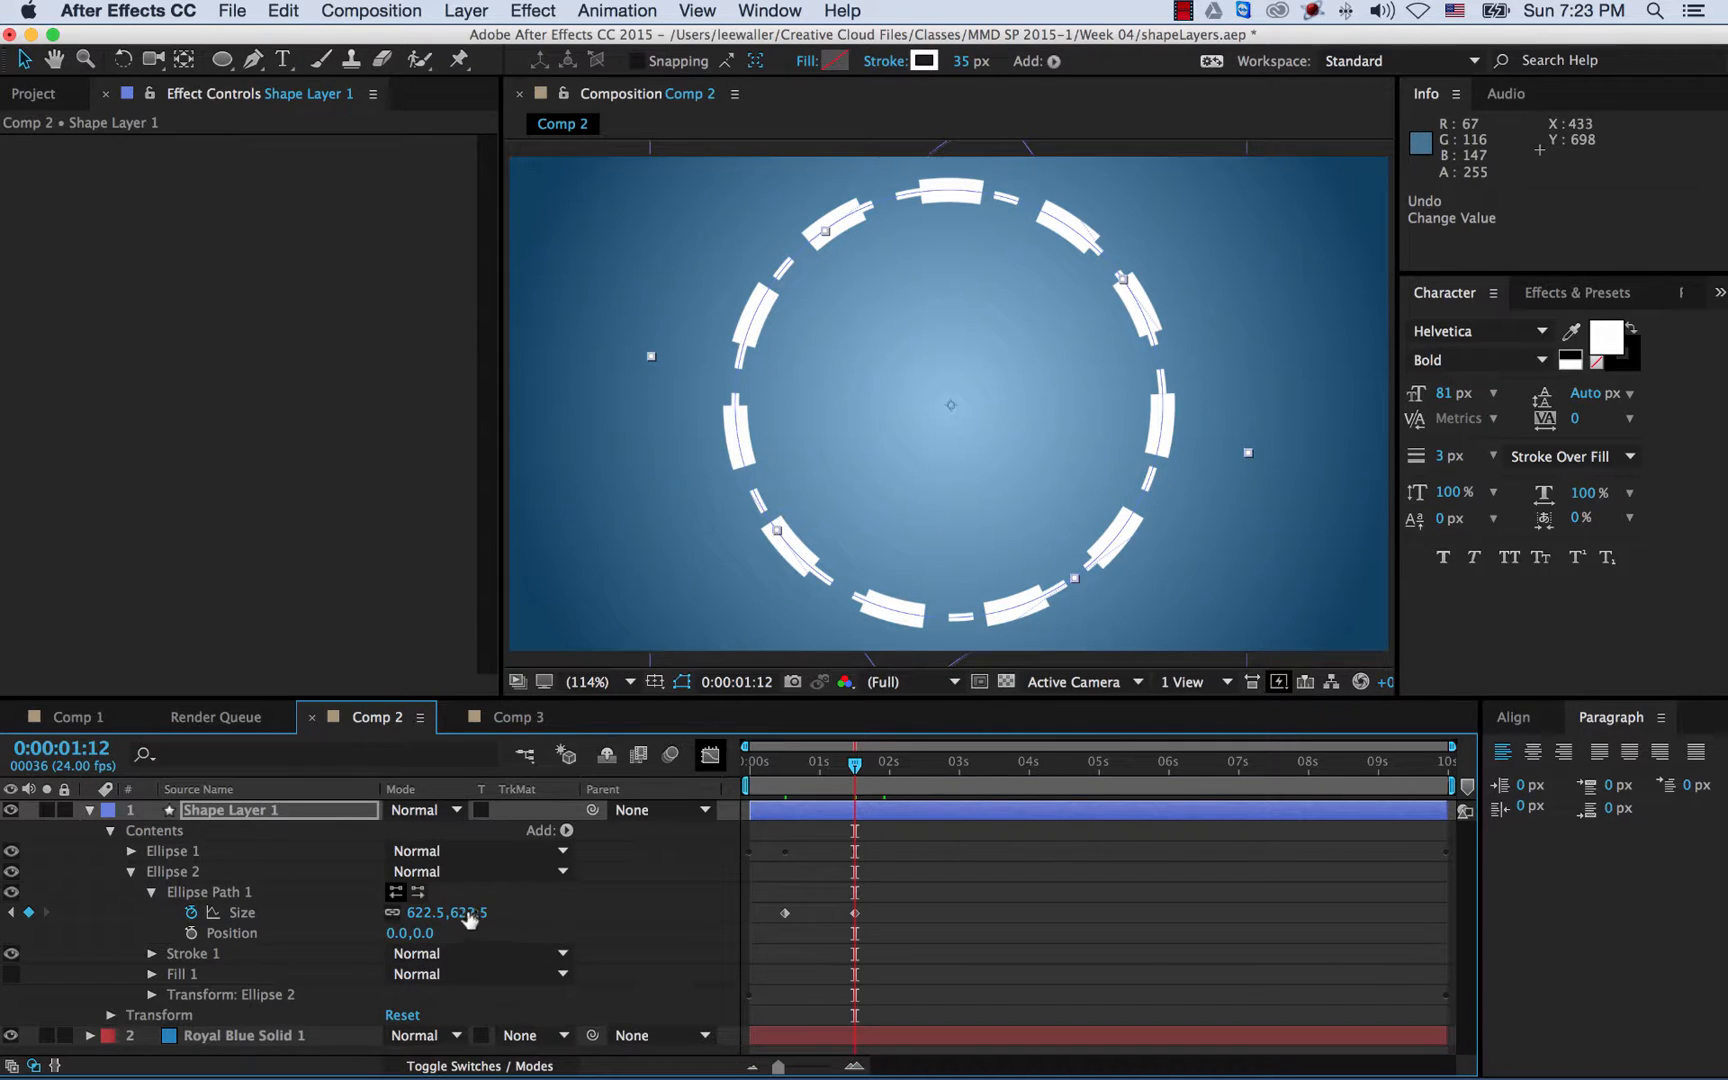
- Set Ellipse 2's second Size keyframe to 513.5, then rewind and preview the growing ring
left_click_drag(461, 913, 343, 918)
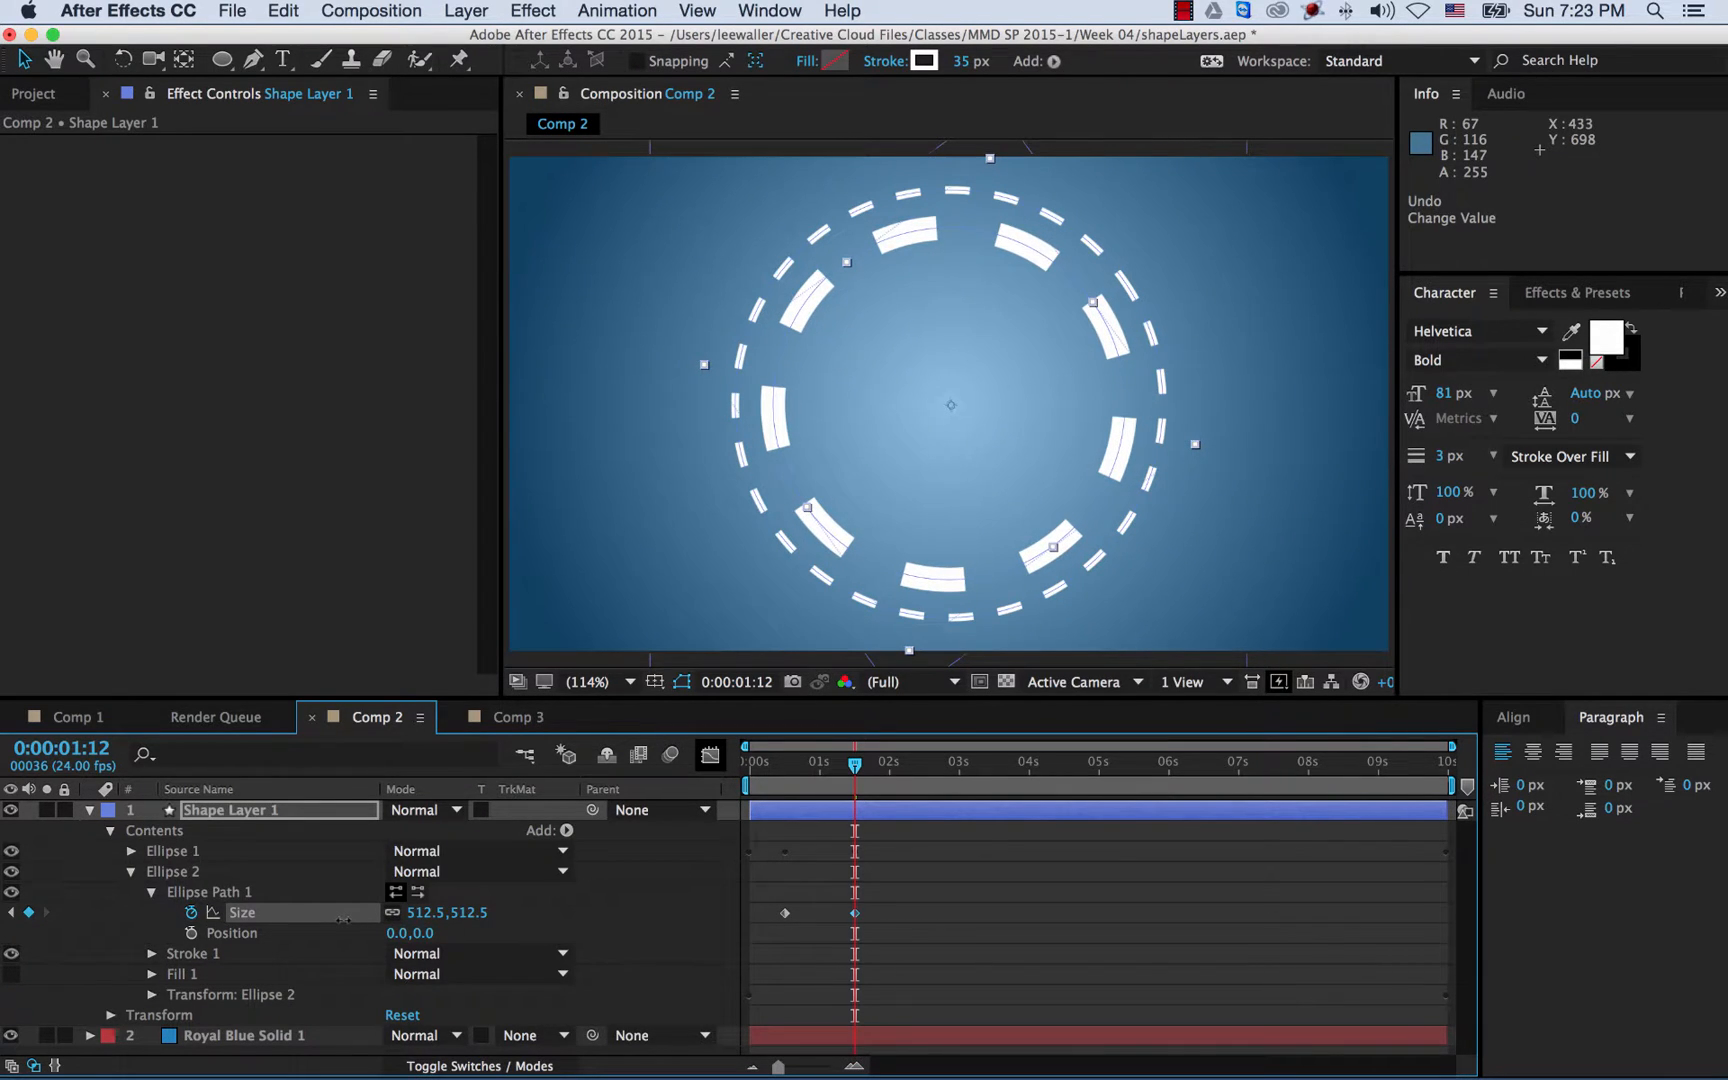
left_click_drag(343, 919, 348, 919)
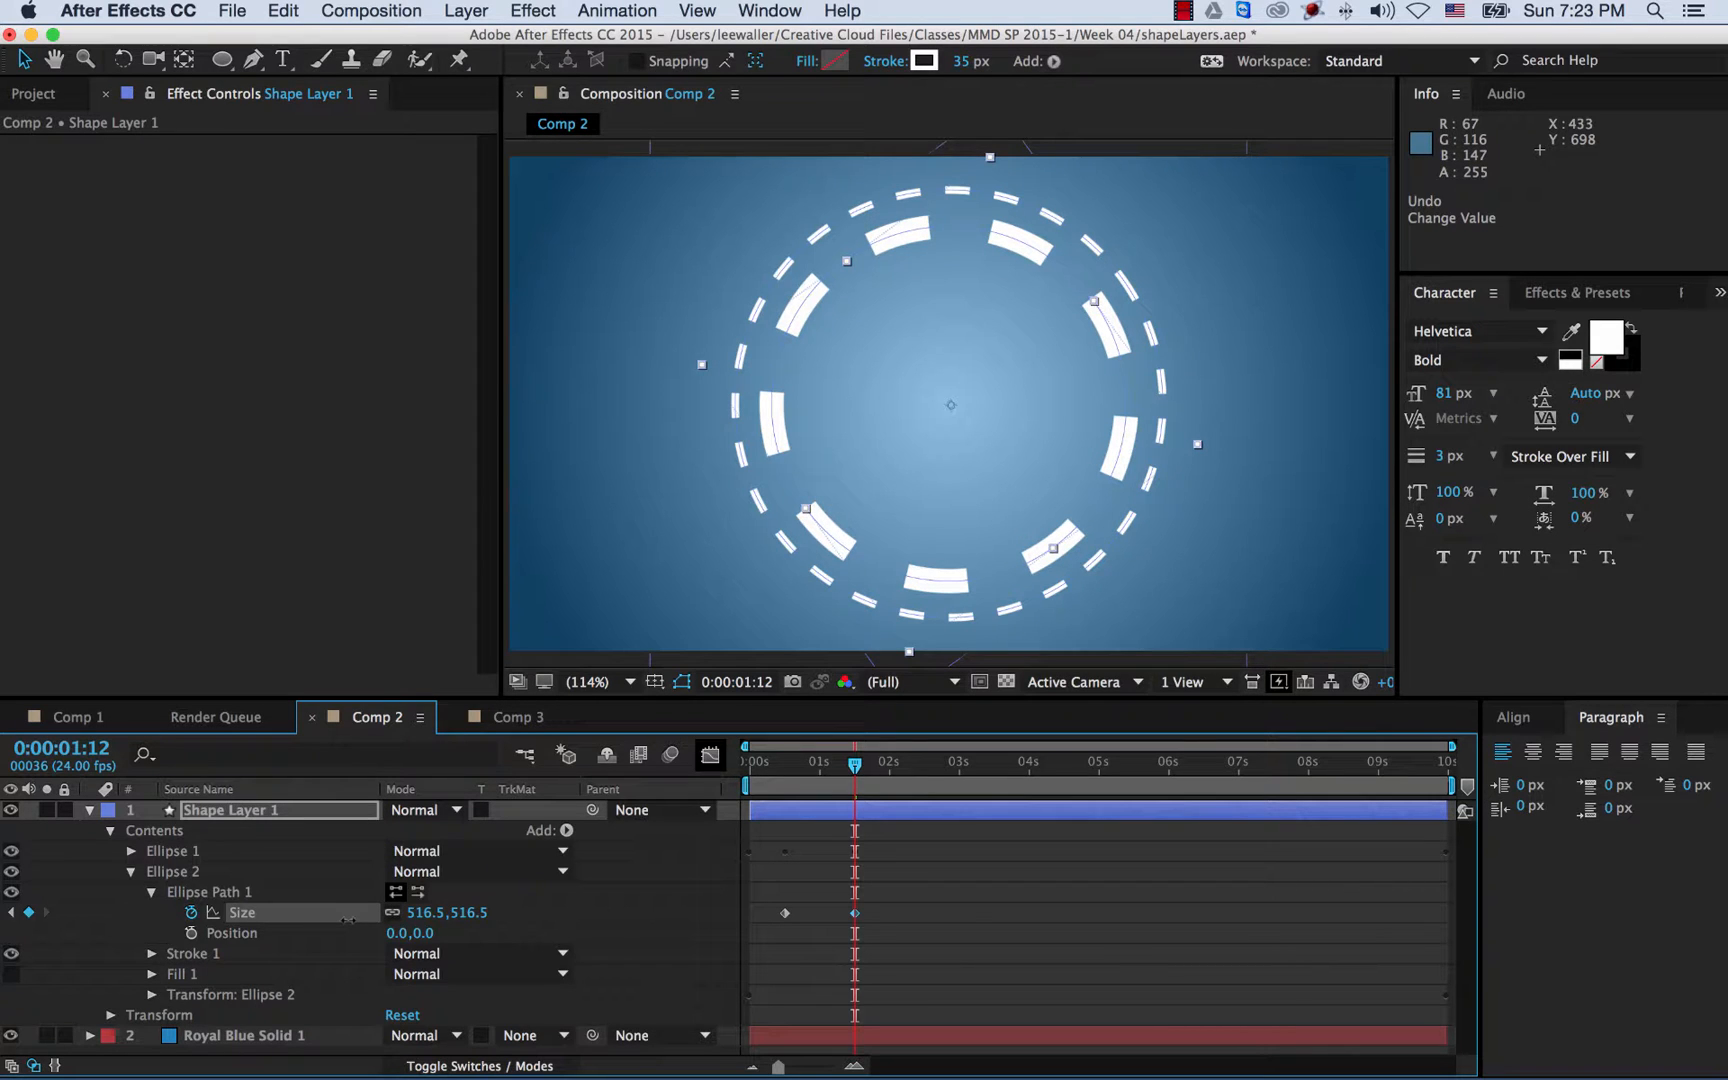
left_click_drag(347, 919, 348, 919)
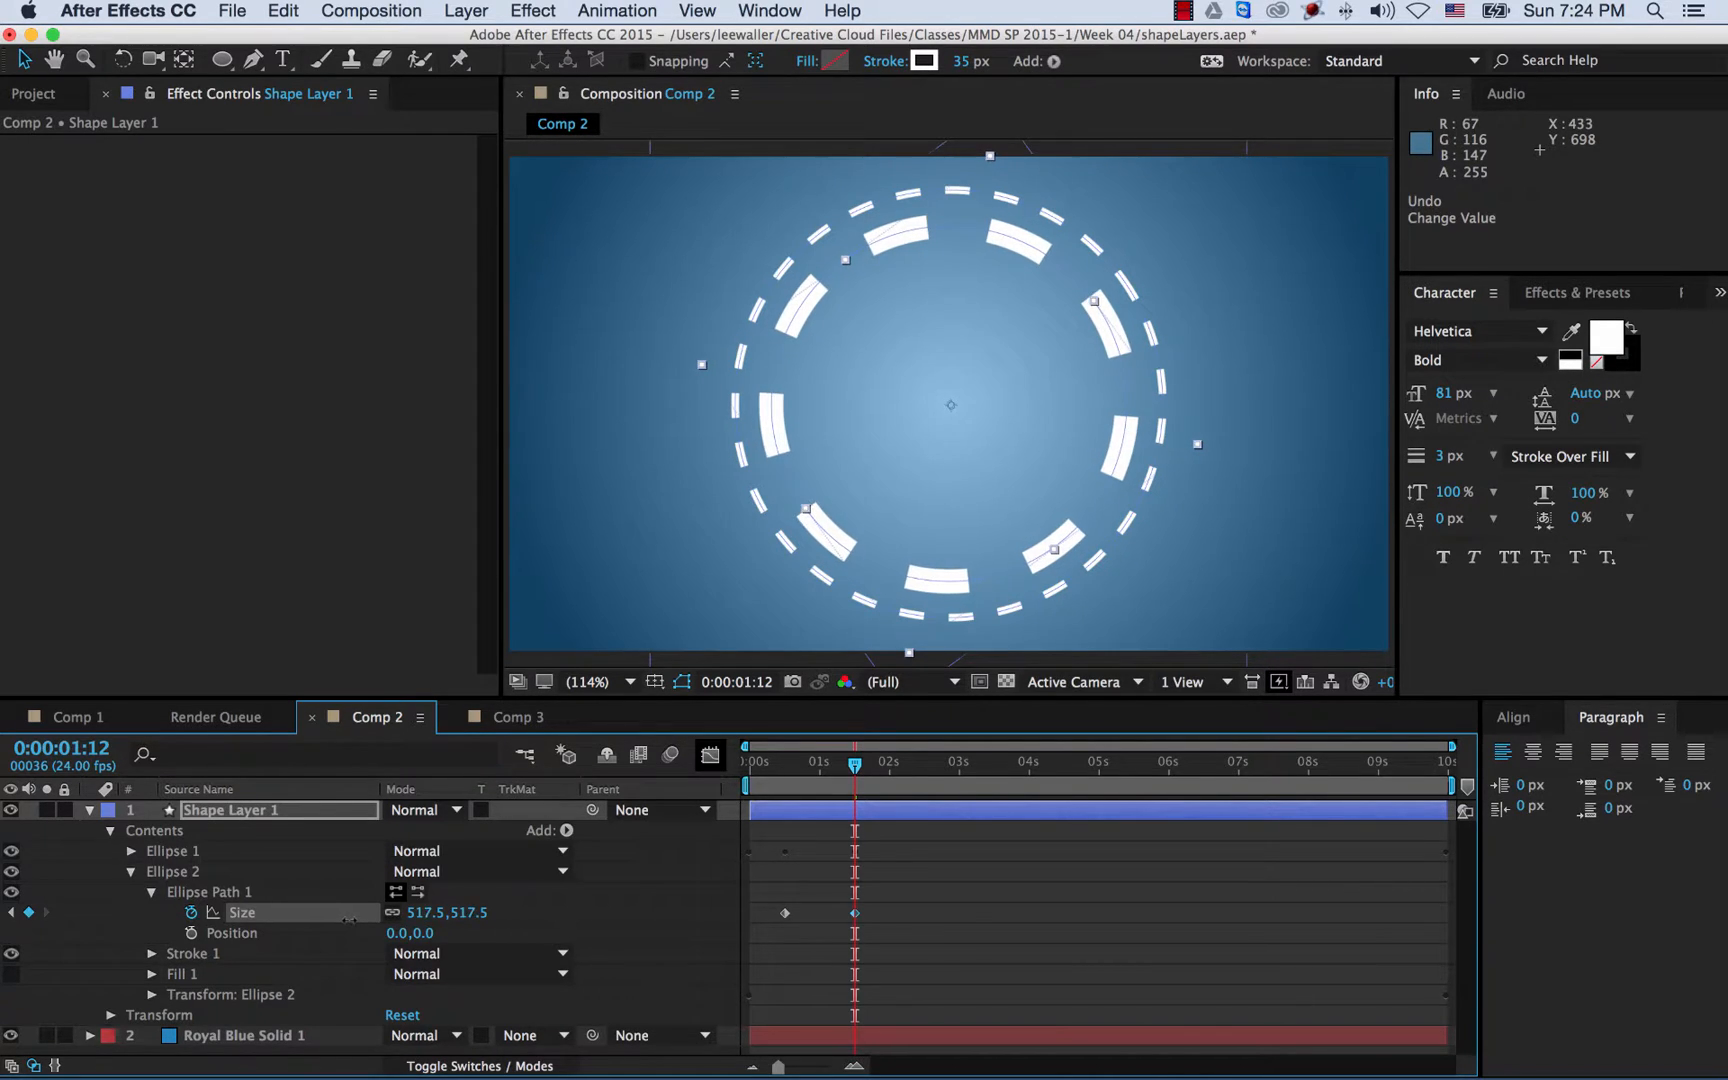
left_click(471, 914)
type("5")
key("Return")
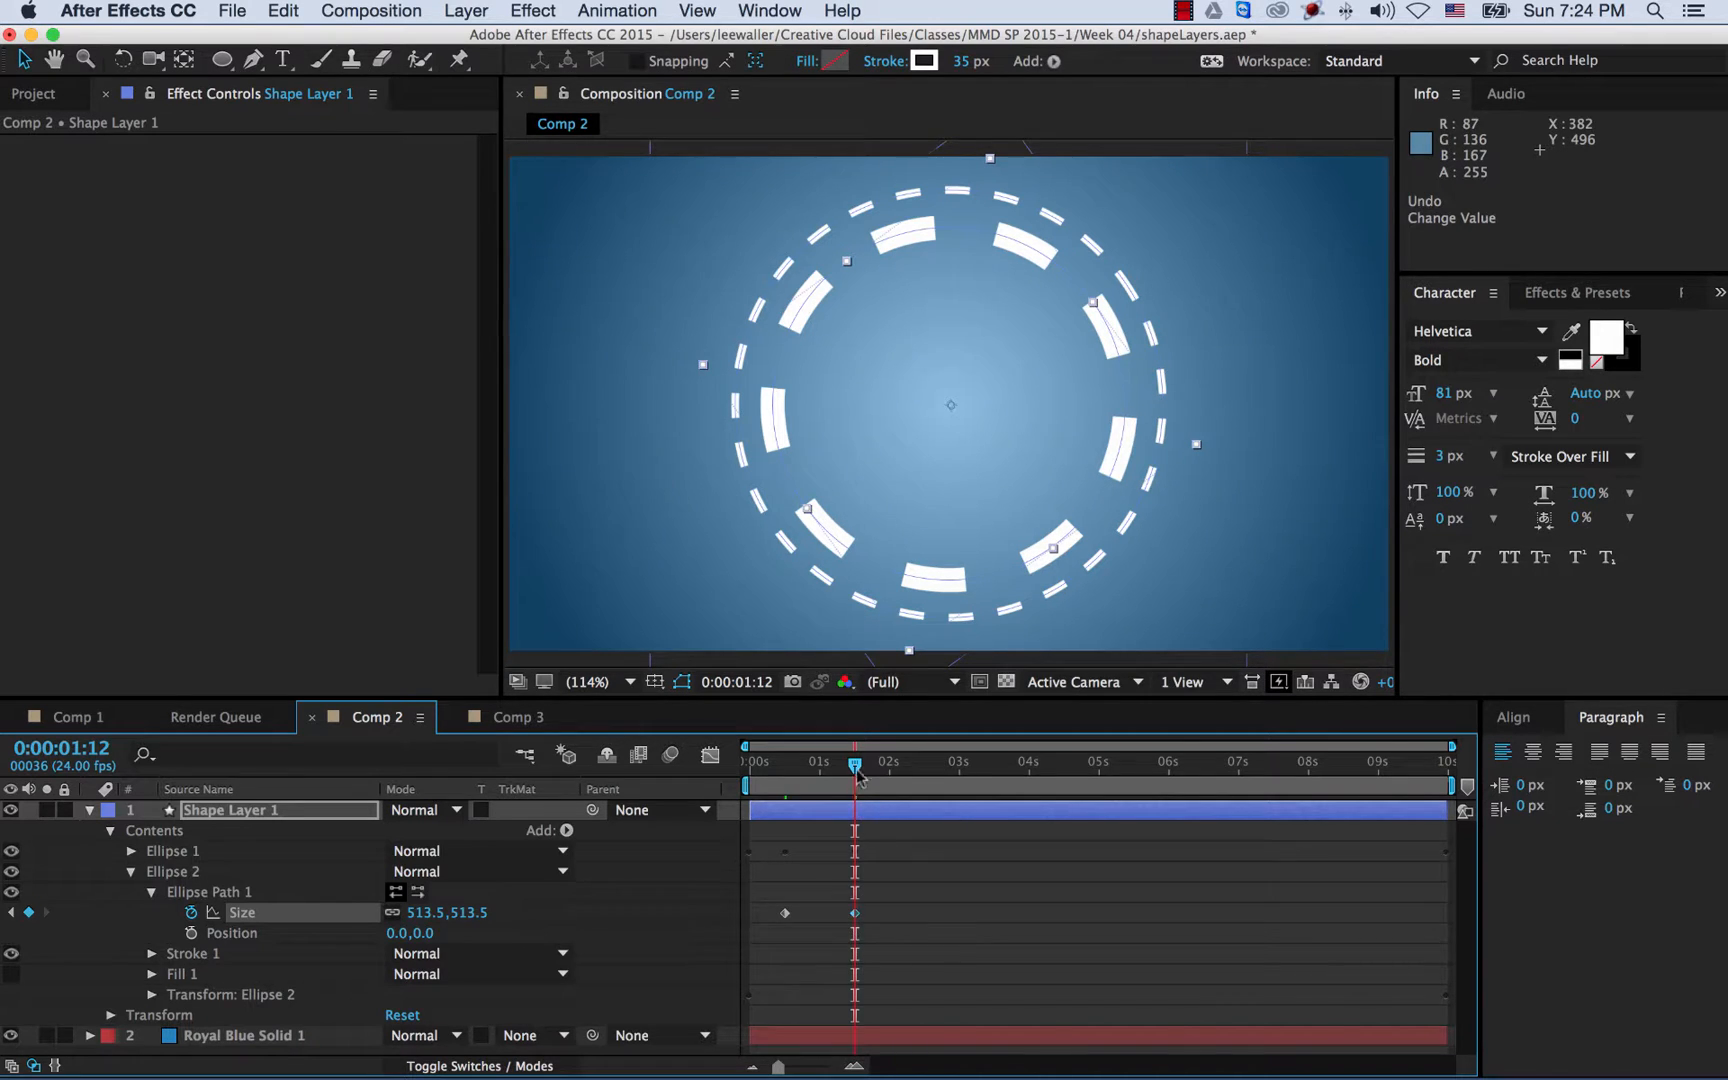
left_click_drag(857, 773, 652, 763)
key("space")
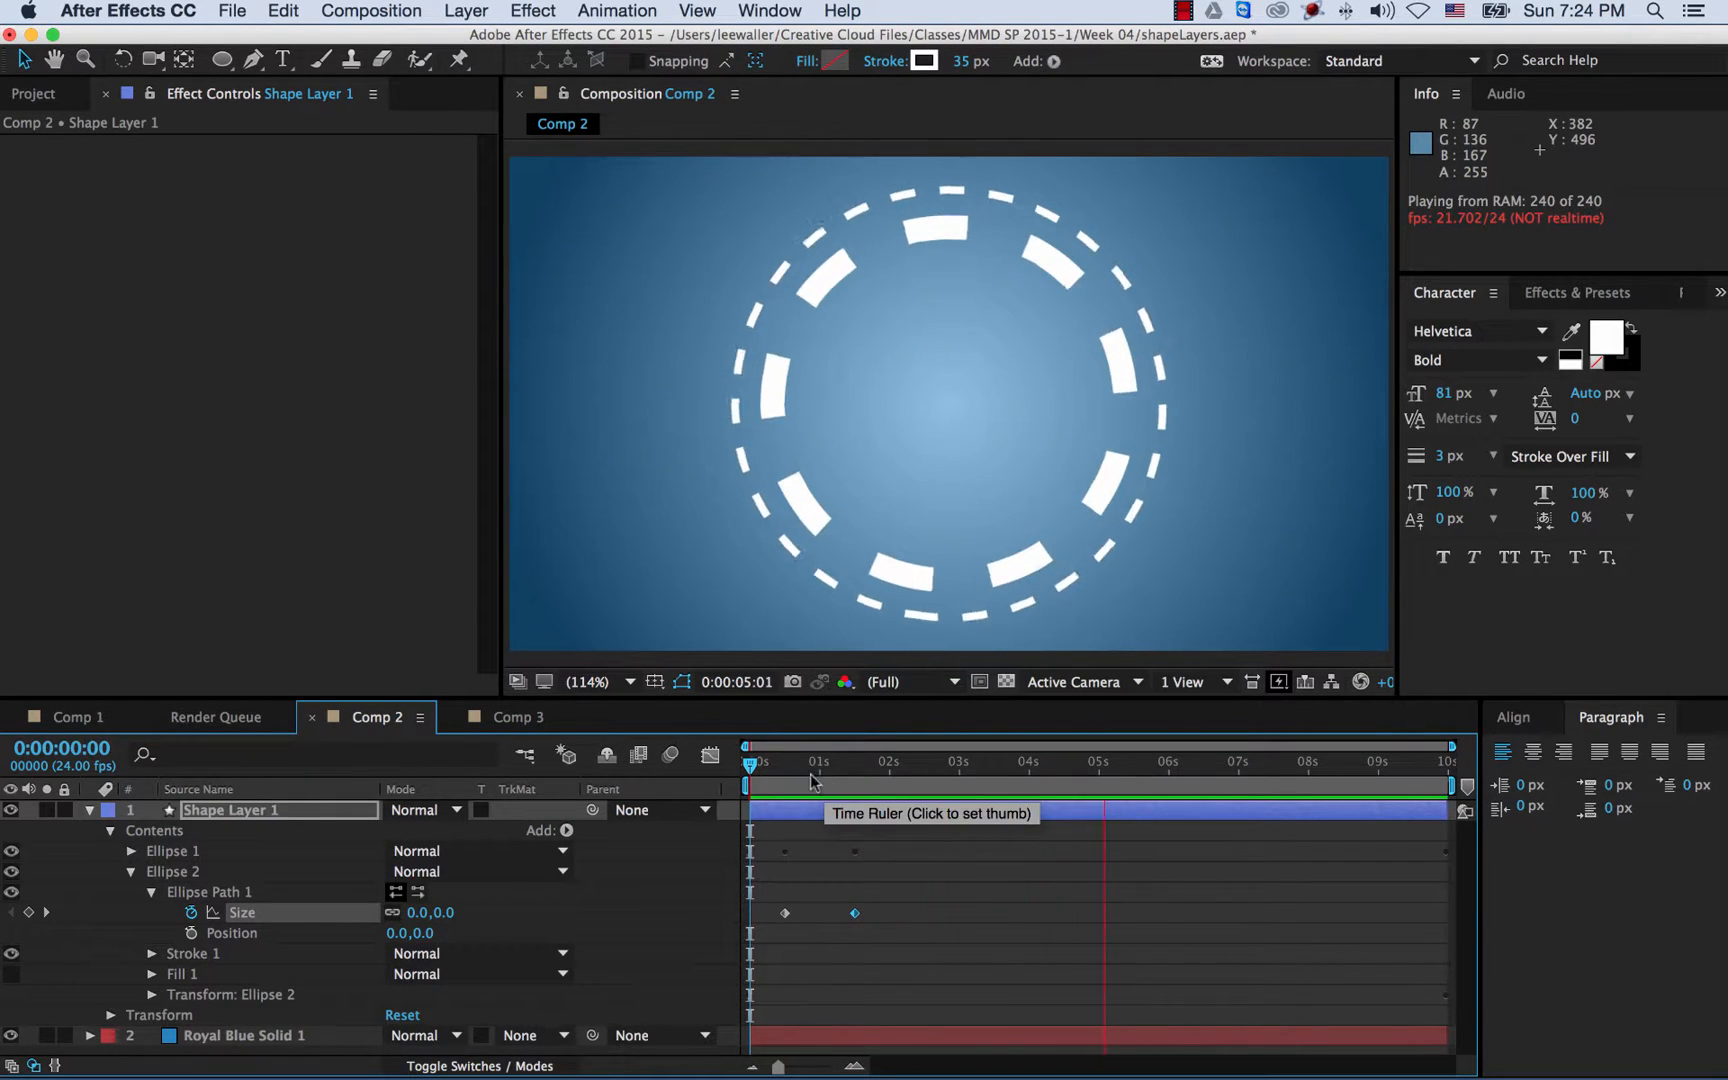
- Slide both Ellipse 2 Size keyframes so the growth starts near 0:00:01:00, then preview
key("space")
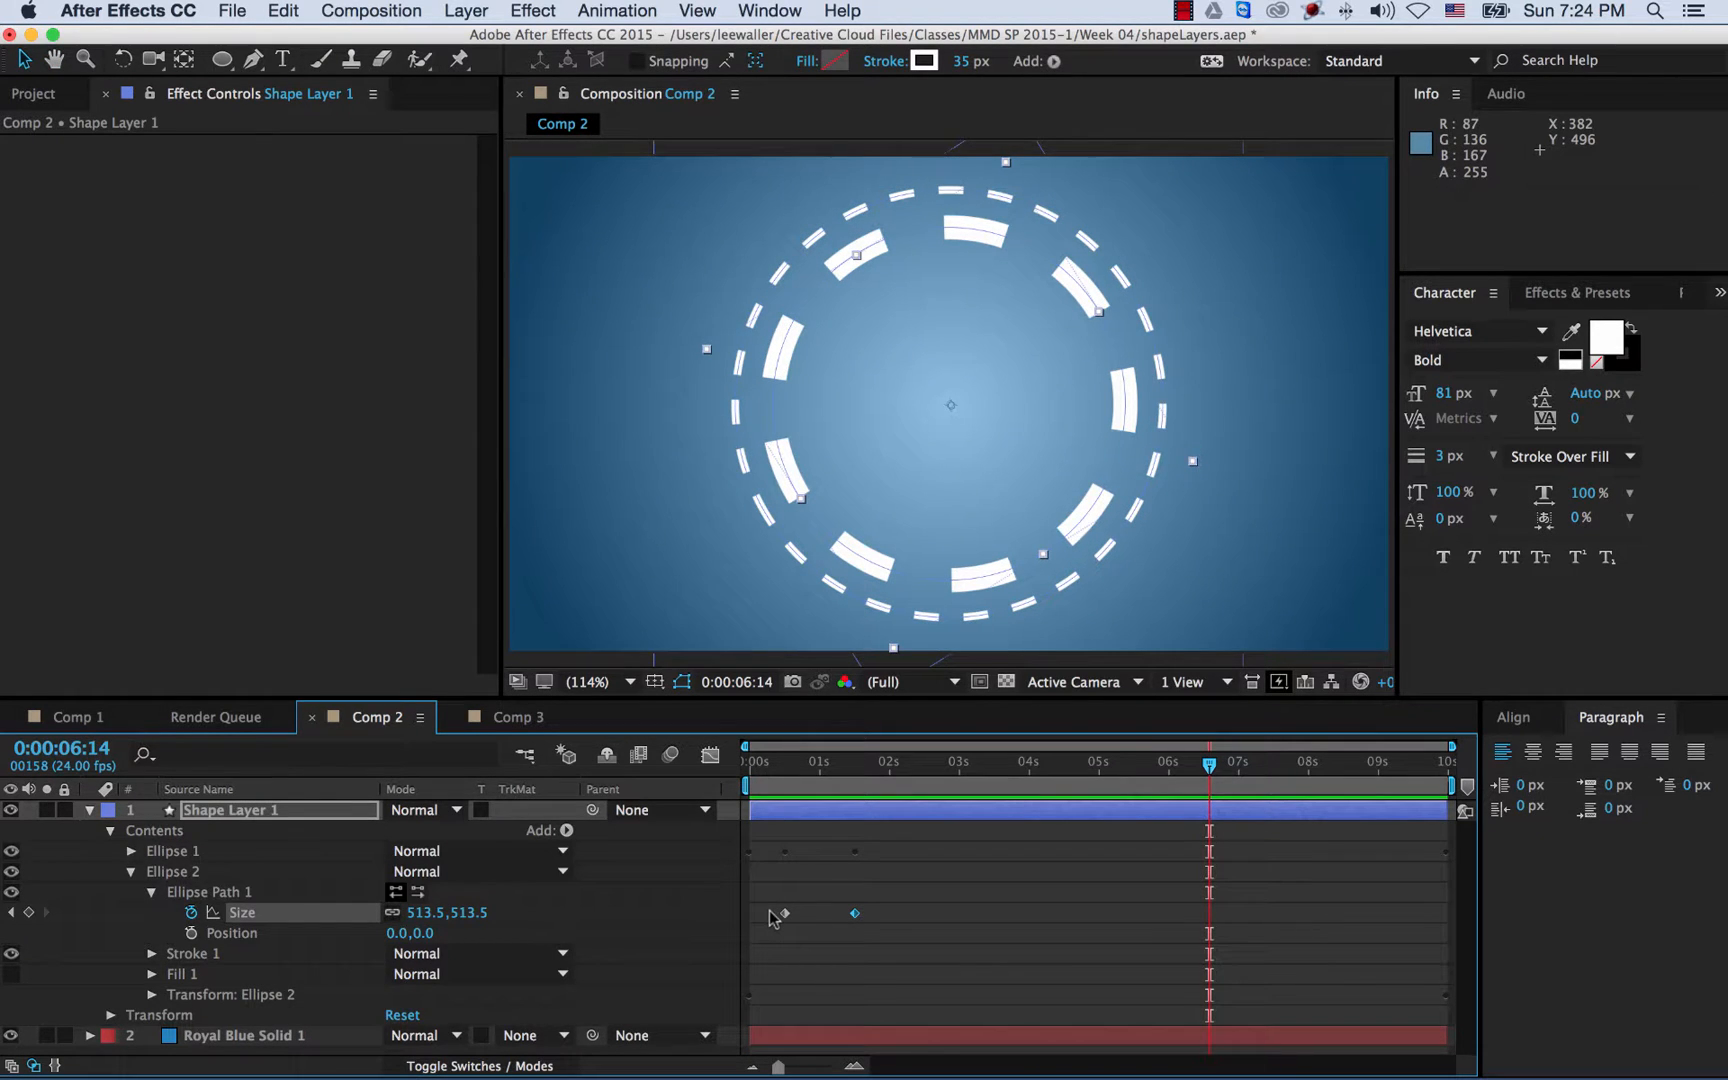
left_click_drag(770, 911, 867, 927)
mouse_move(788, 922)
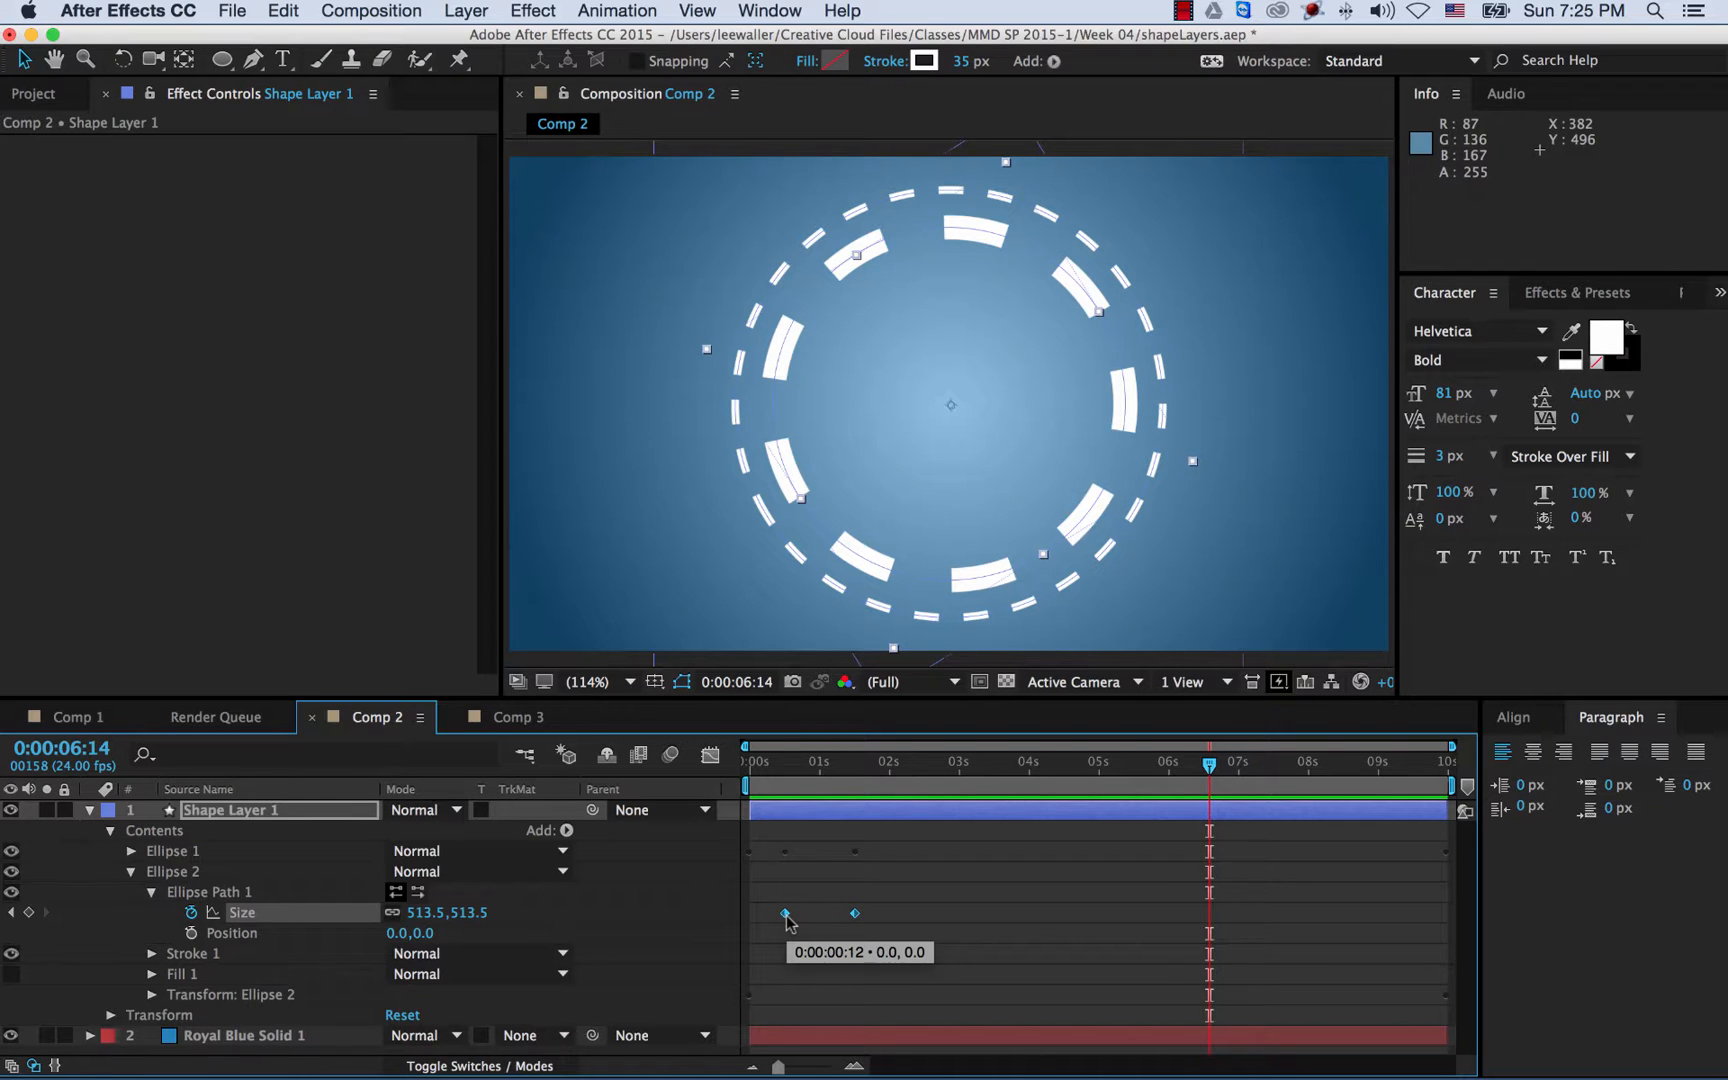
left_click(786, 914)
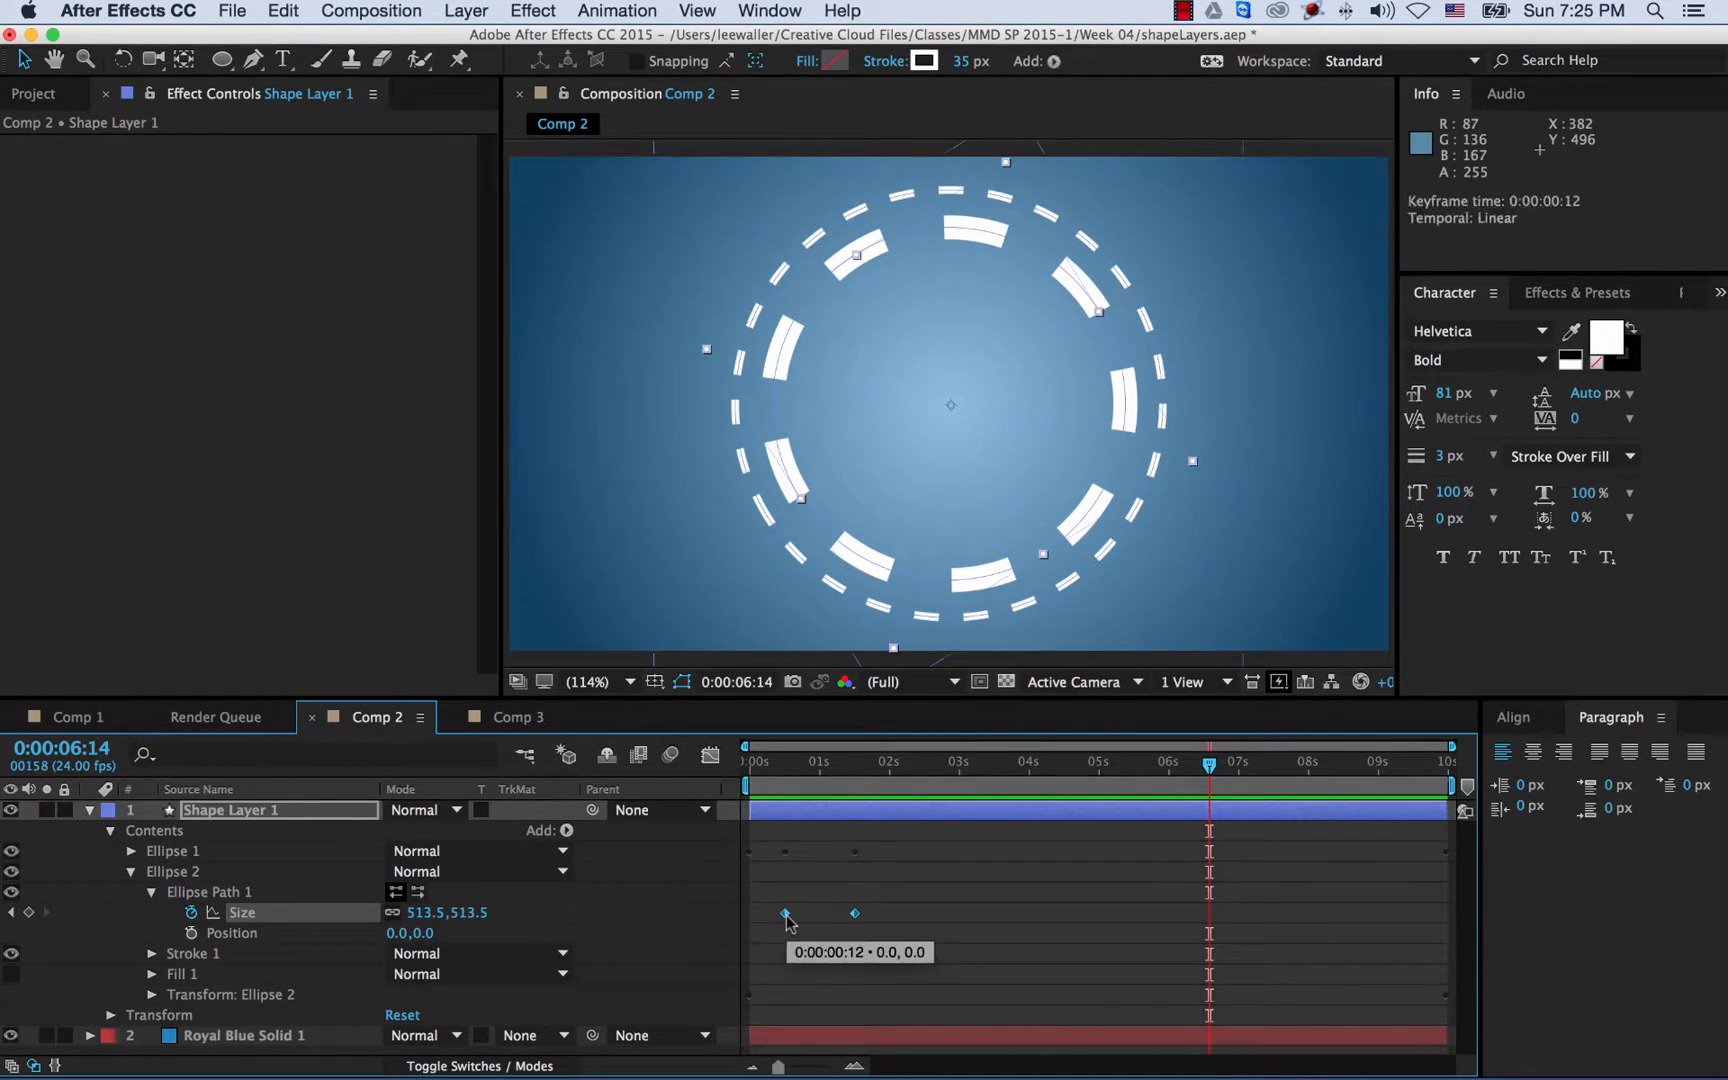
left_click_drag(789, 920, 833, 922)
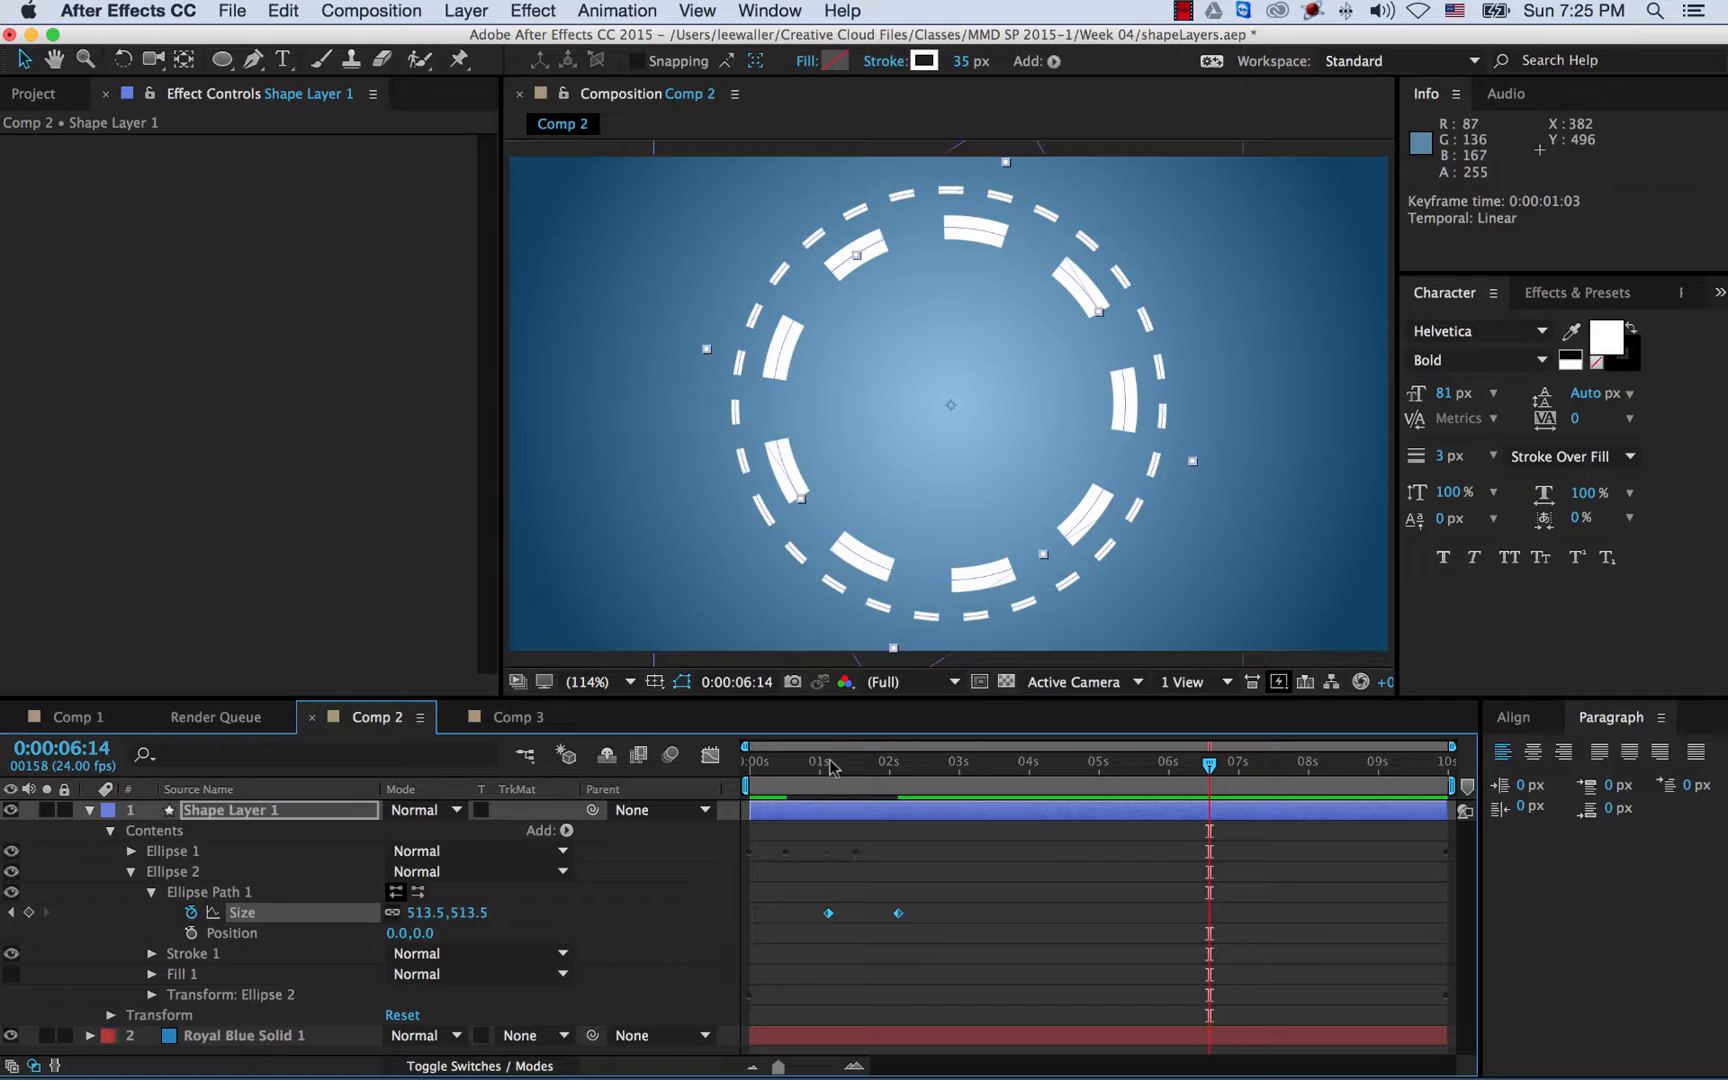
left_click_drag(831, 766, 820, 766)
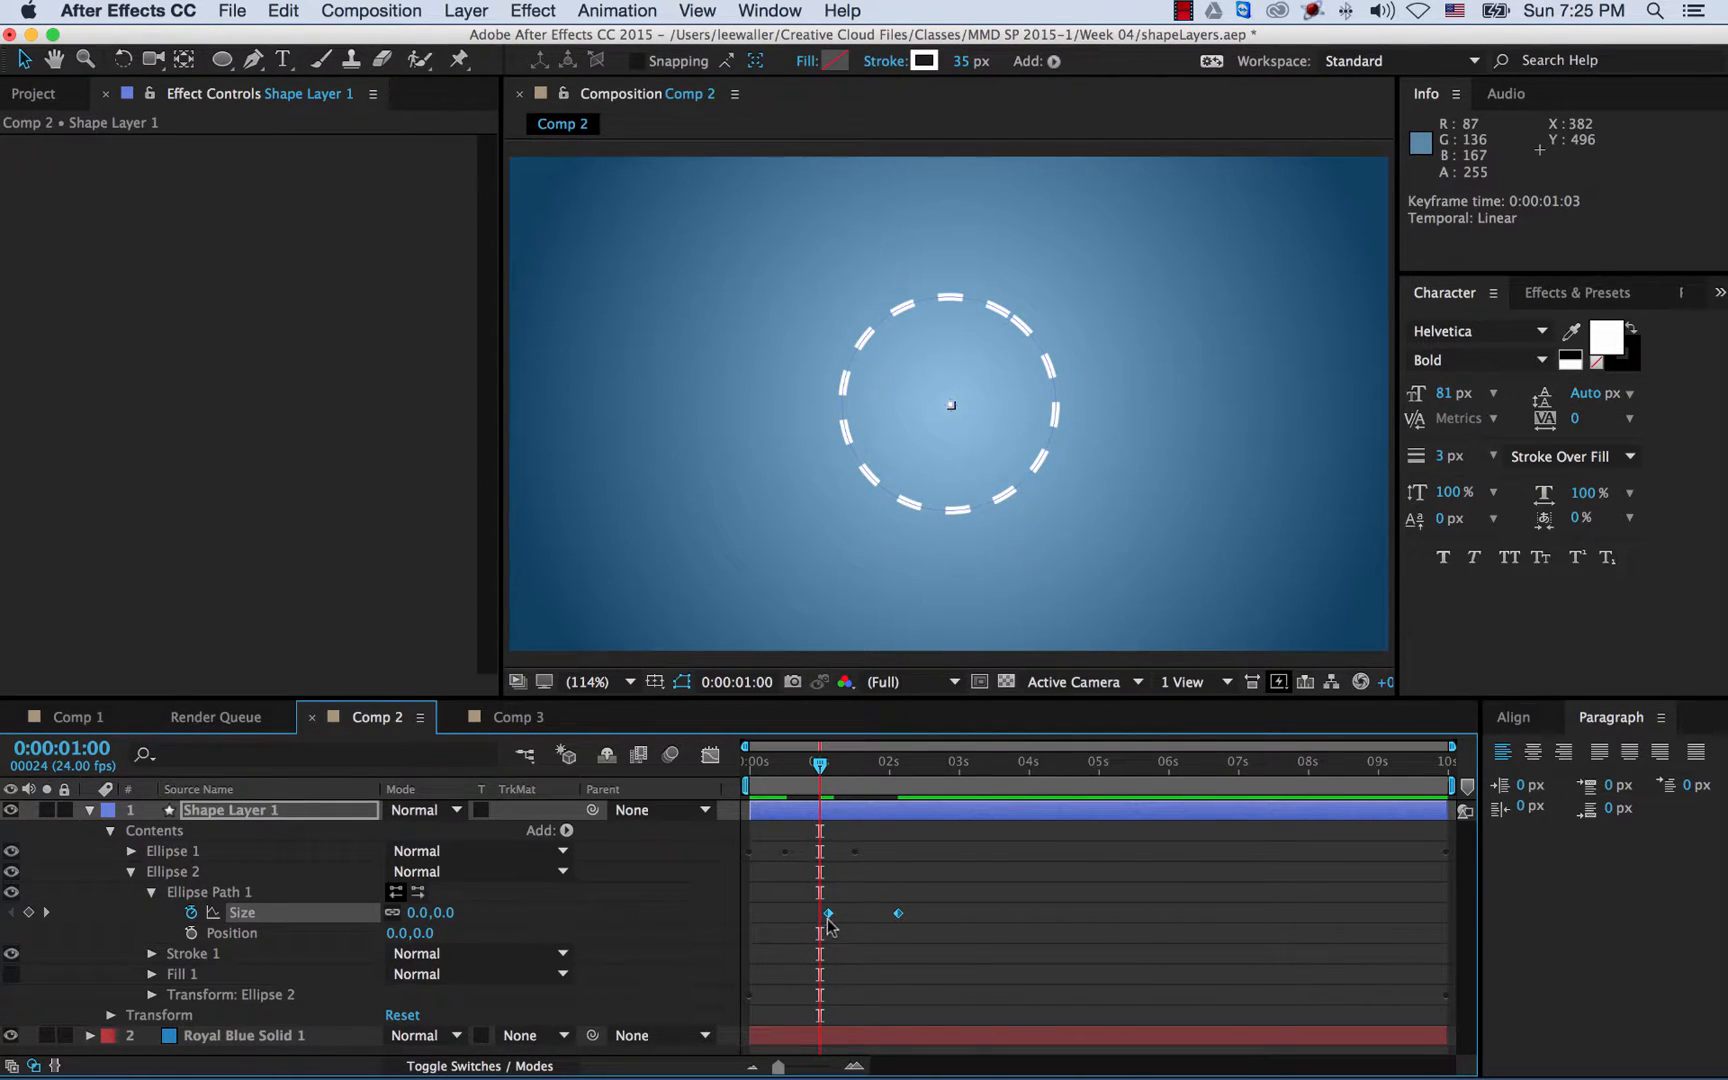
left_click_drag(827, 918, 812, 909)
key("Home")
key("space")
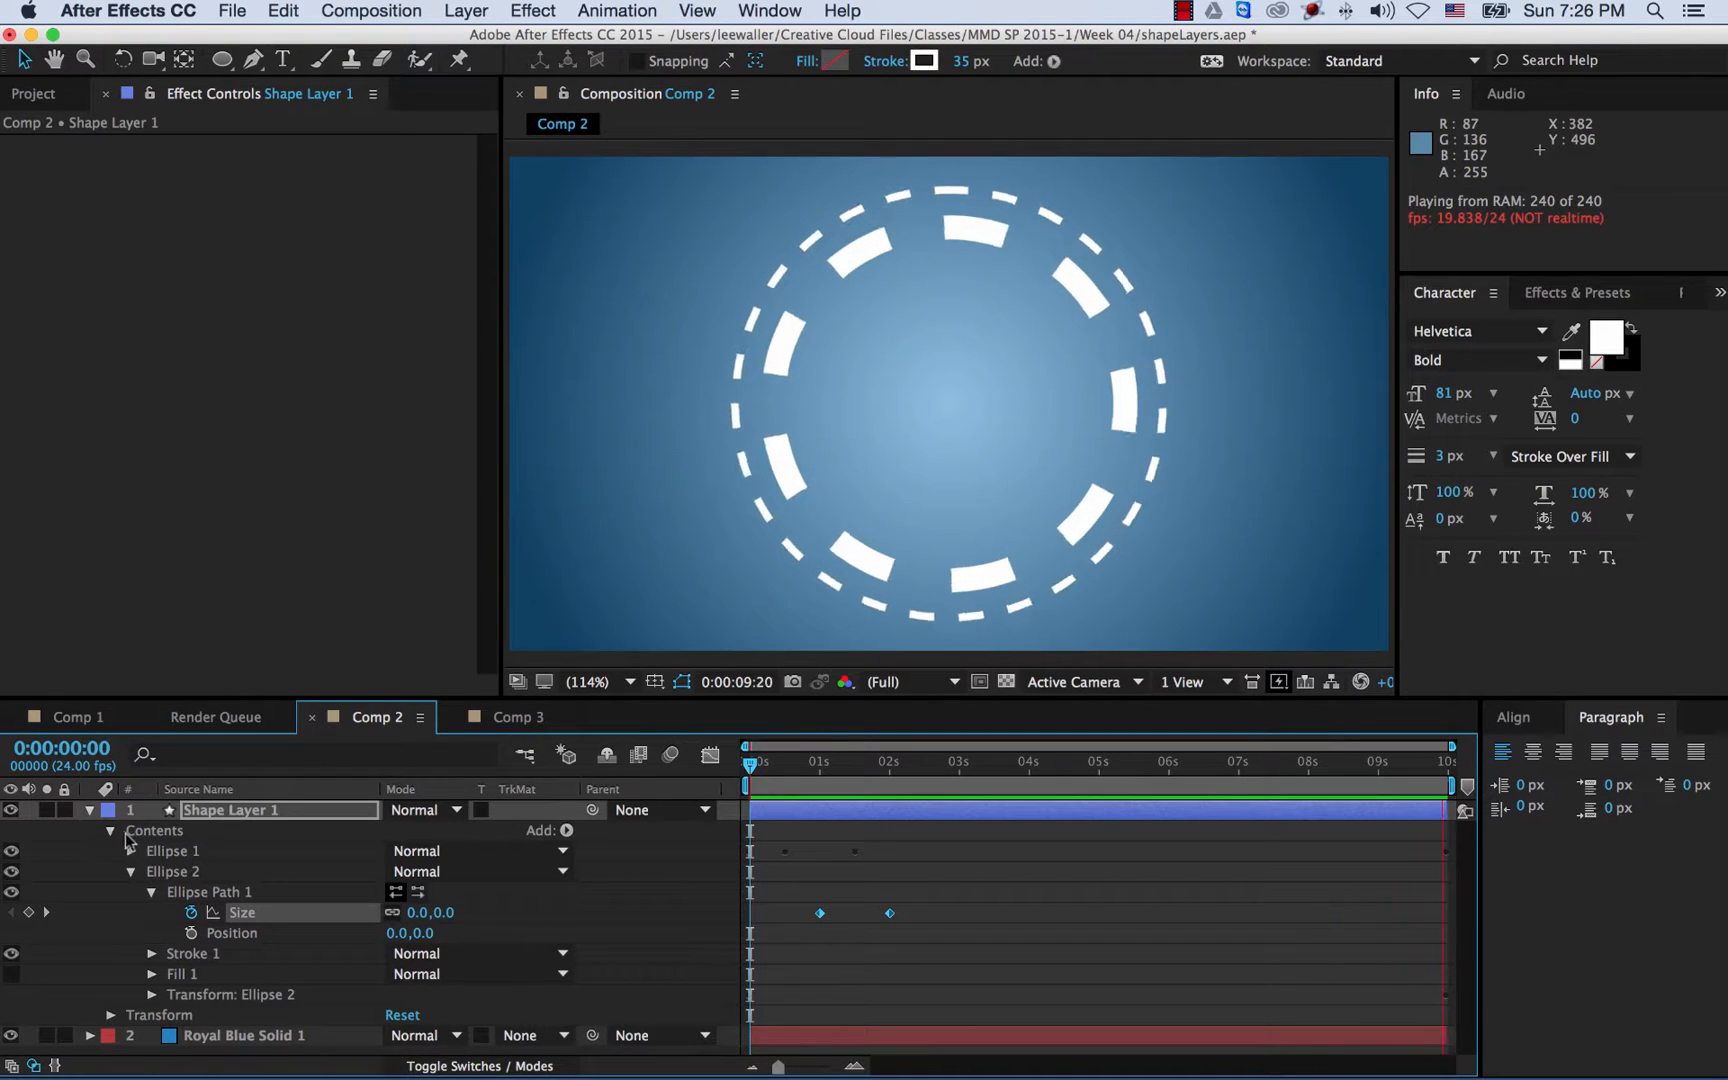
- Fold away Ellipse Path 1 and reveal Ellipse 2's Transform properties
left_click(200, 813)
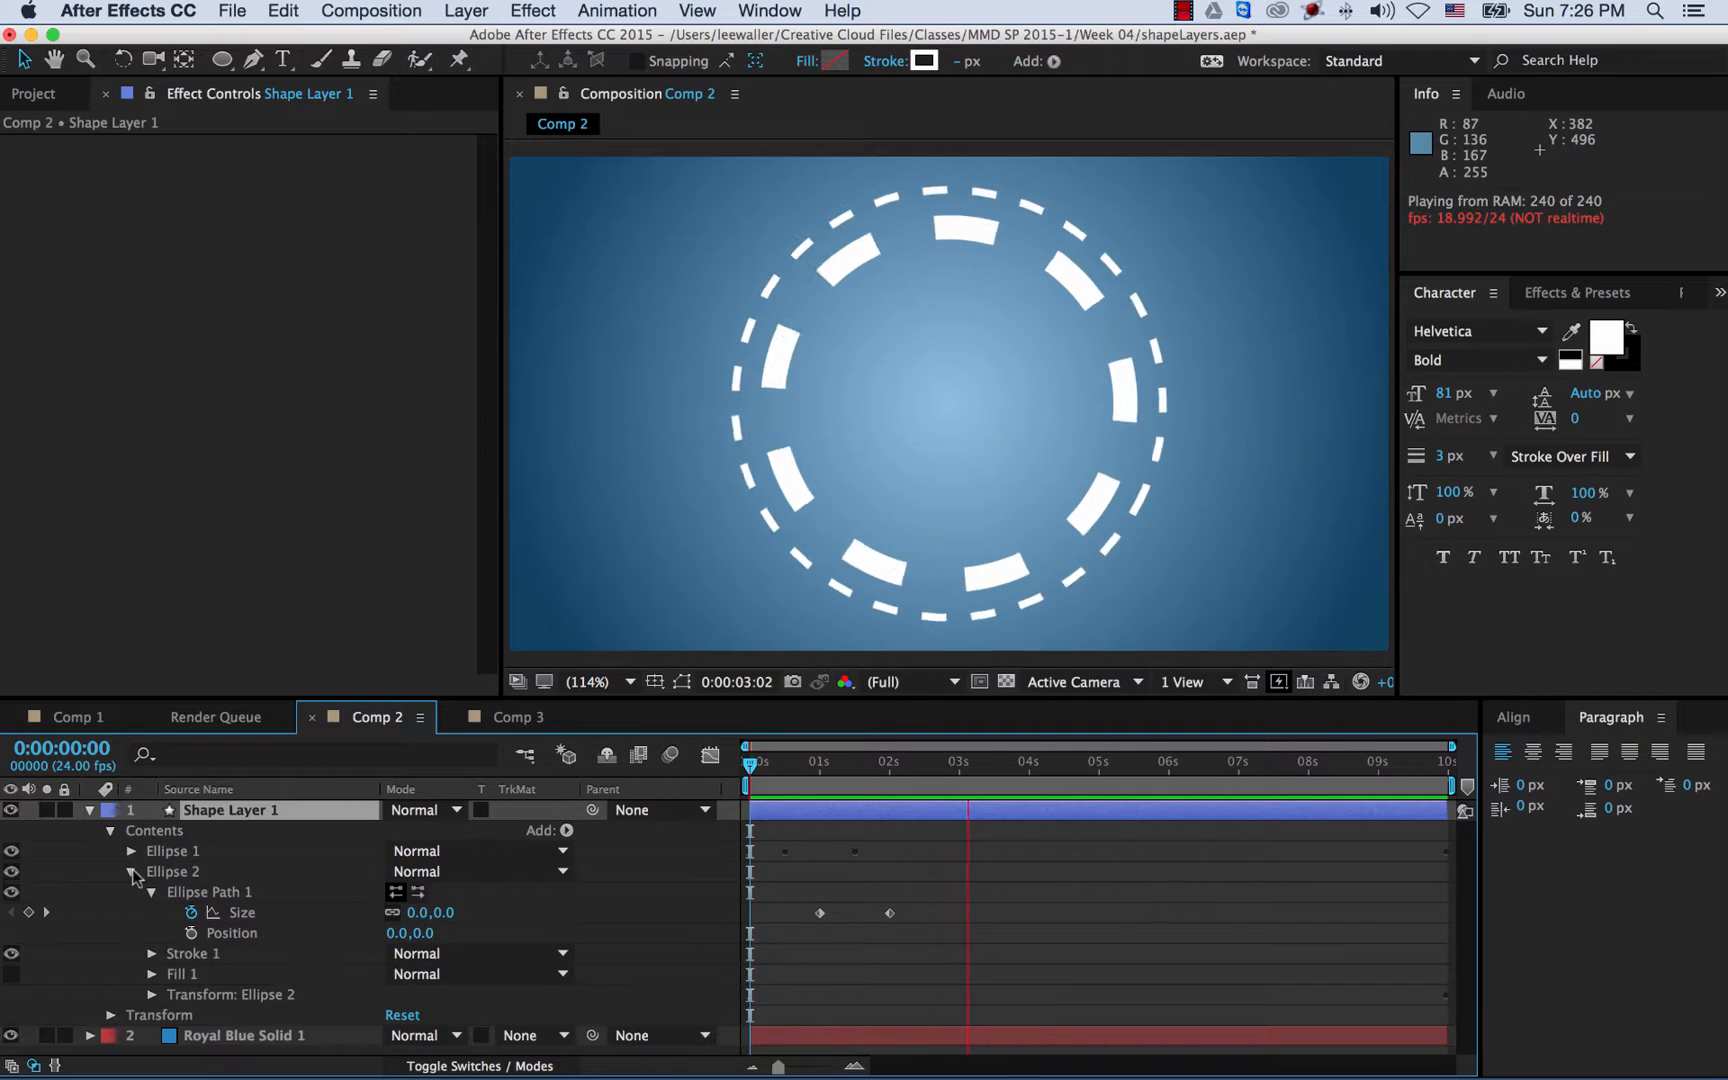
left_click(132, 871)
left_click(132, 871)
left_click(152, 892)
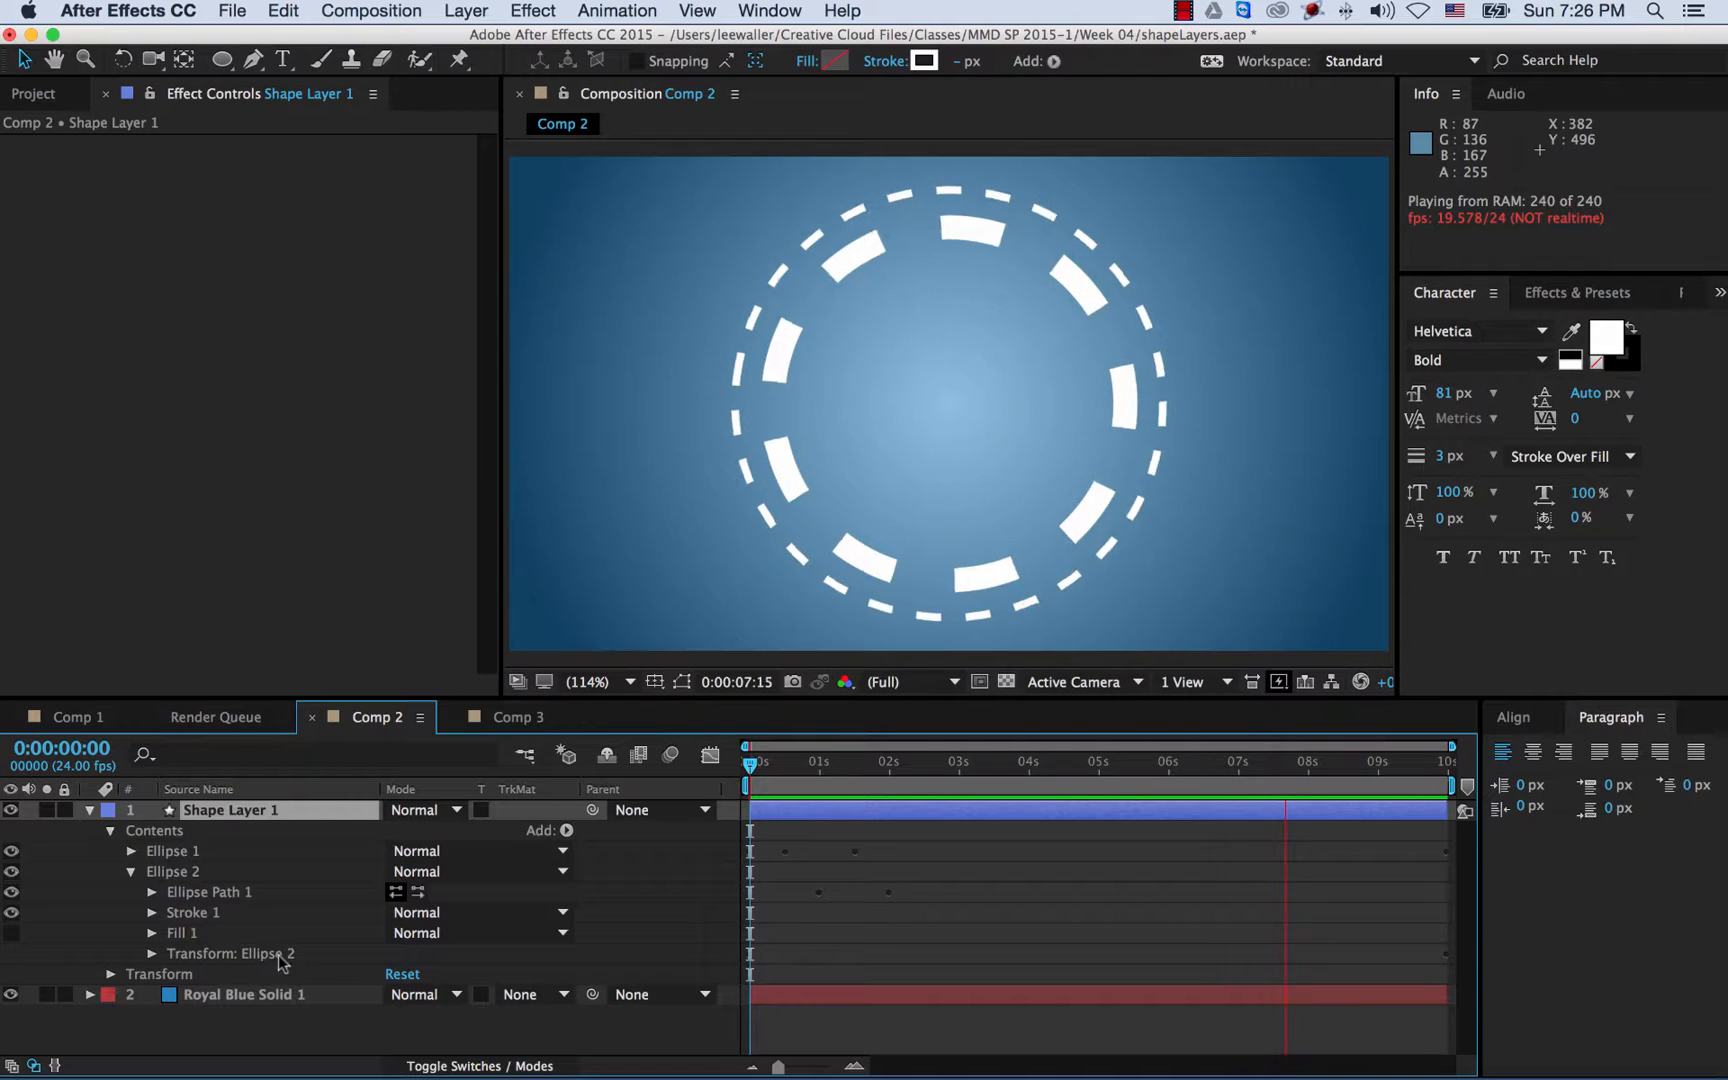
left_click(152, 953)
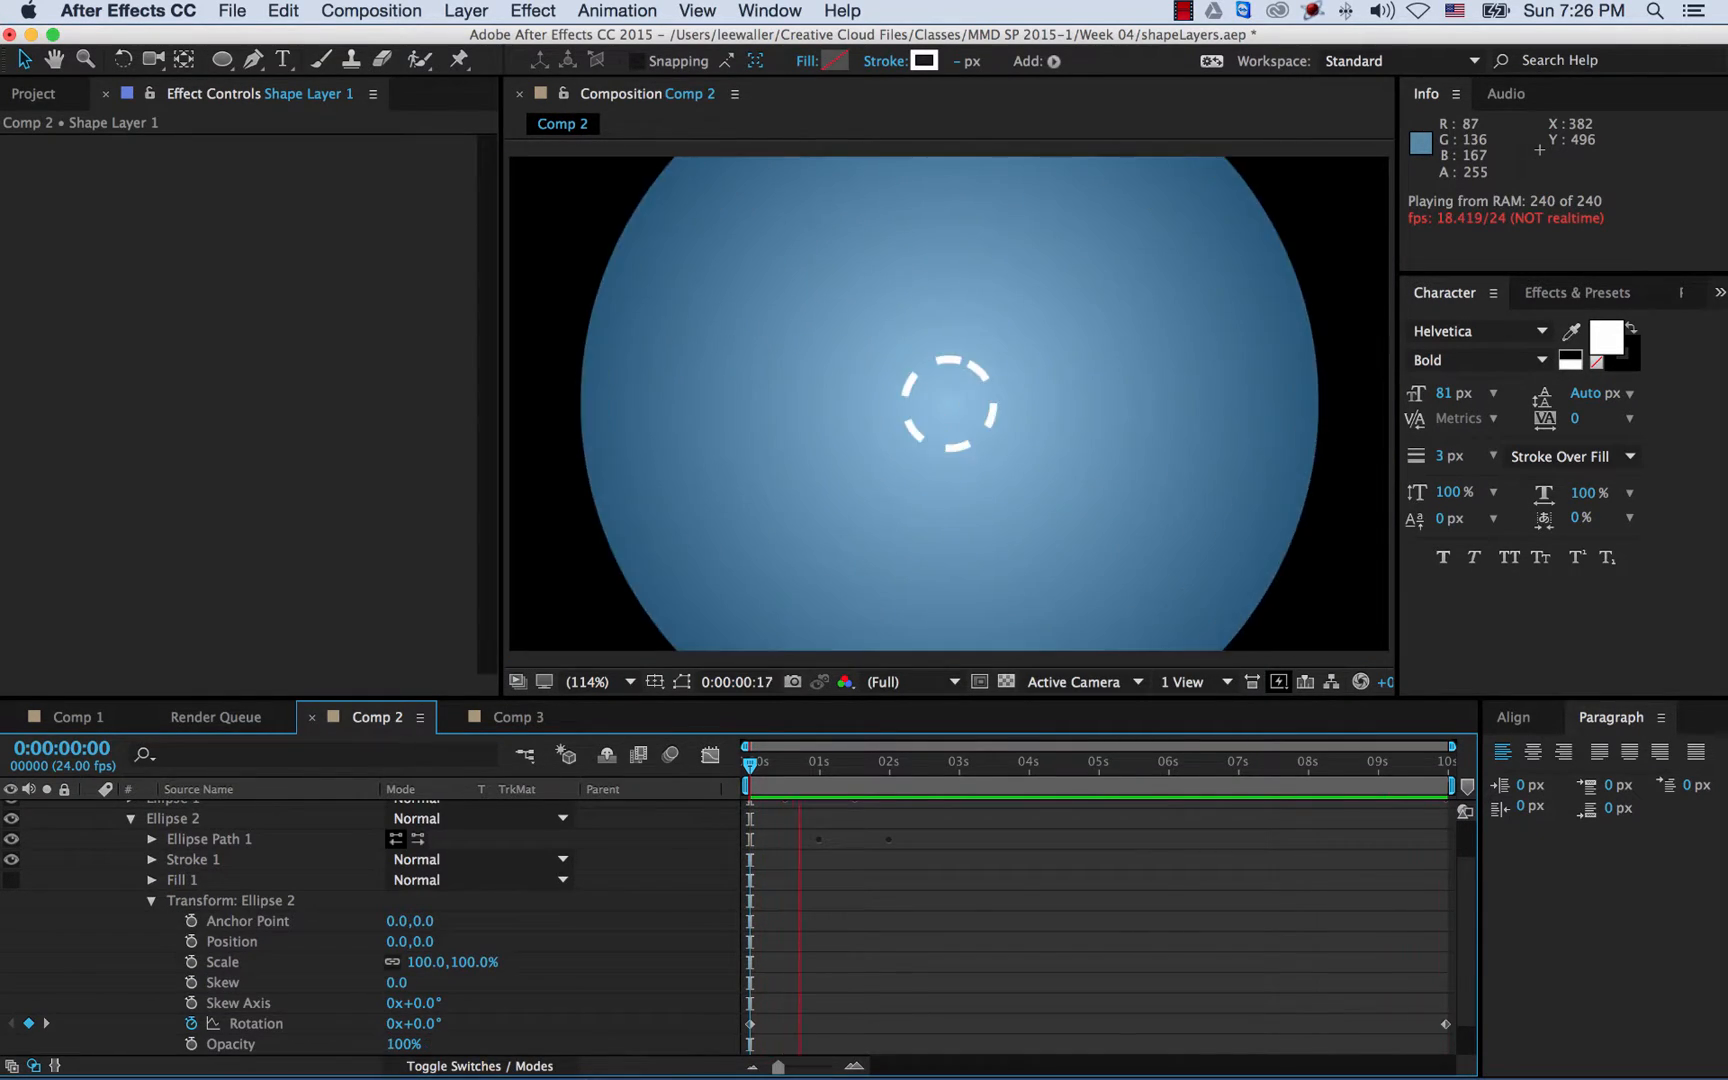
key("space")
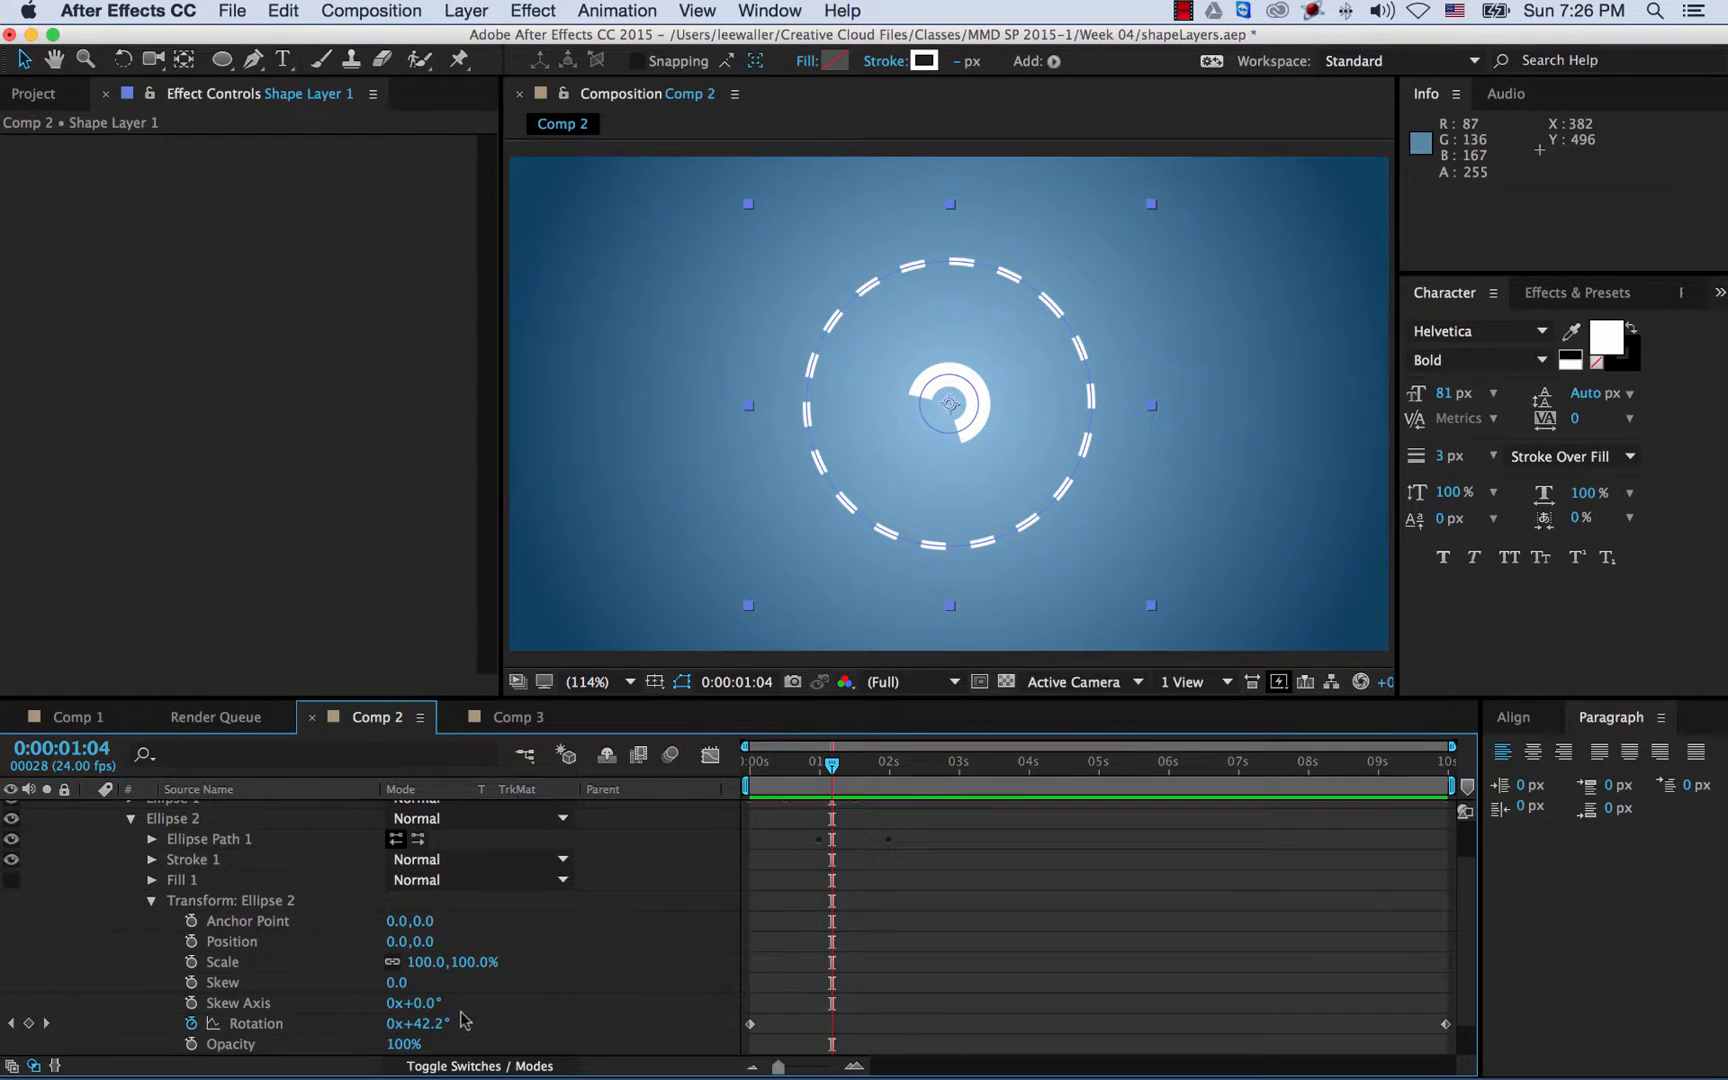
- Time-reverse Ellipse 2's Rotation keyframes and preview the ring spinning the opposite way
left_click(256, 1025)
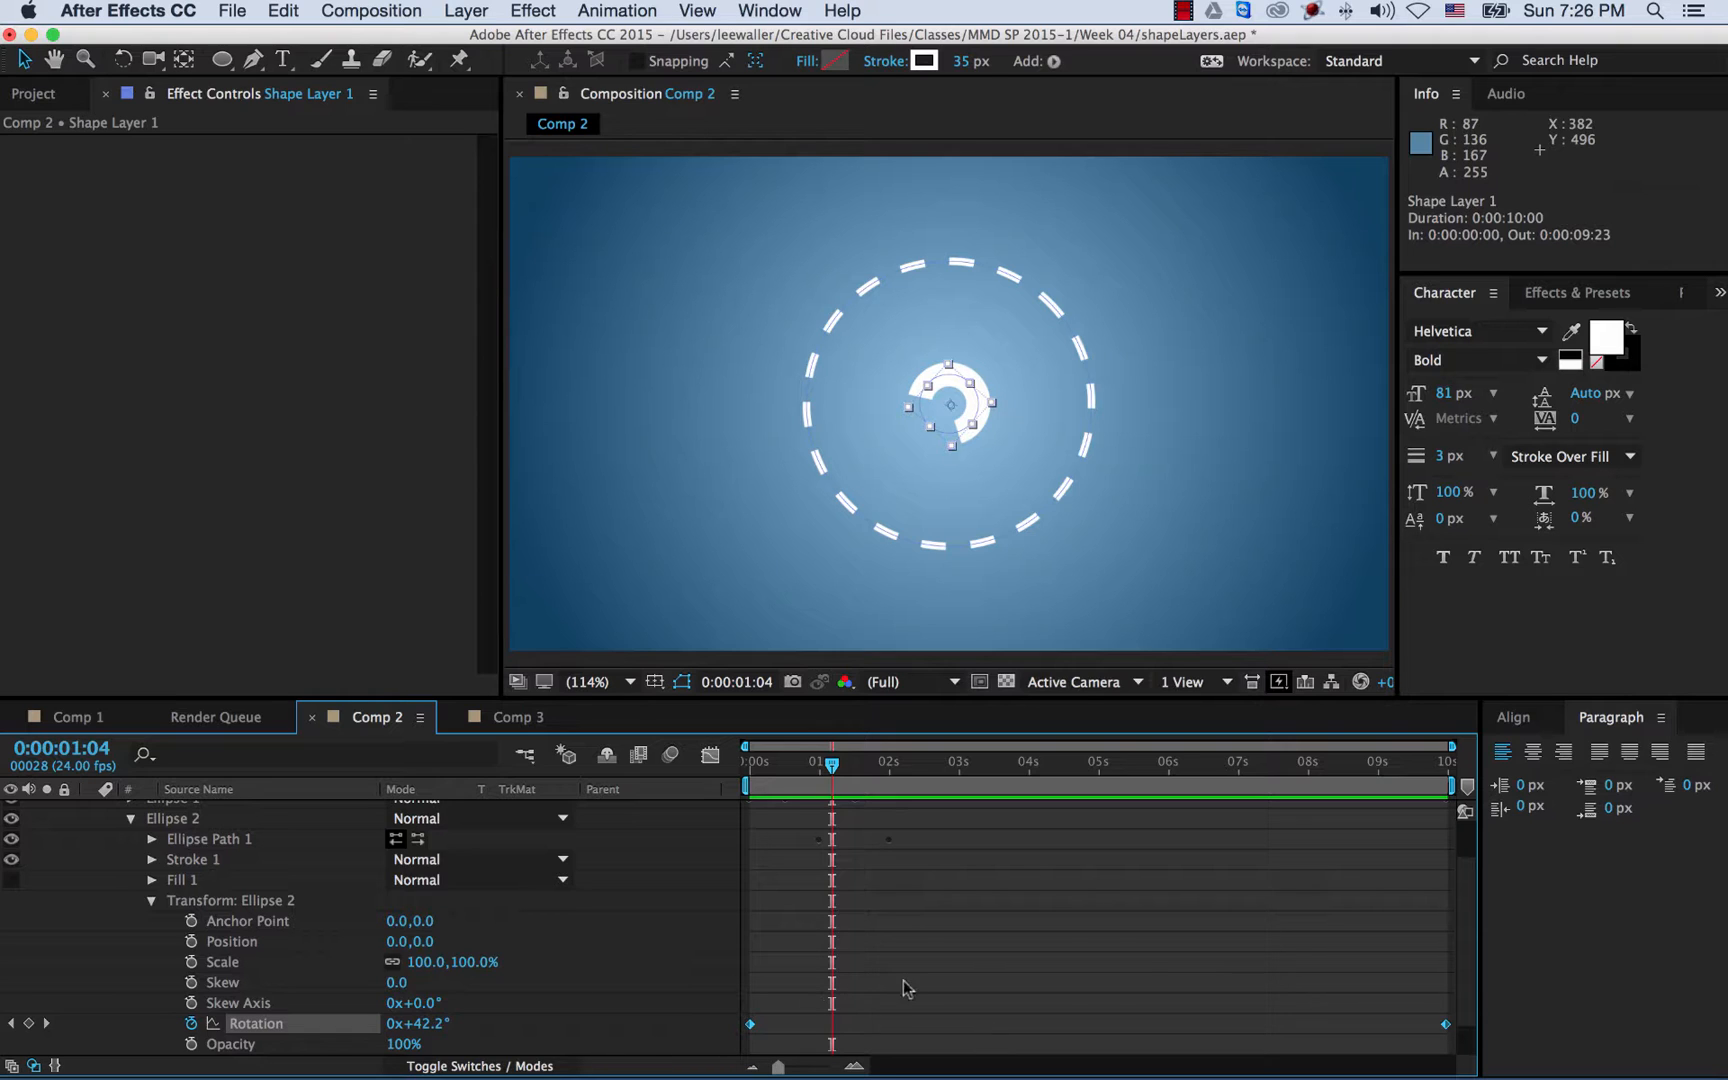
right_click(750, 1025)
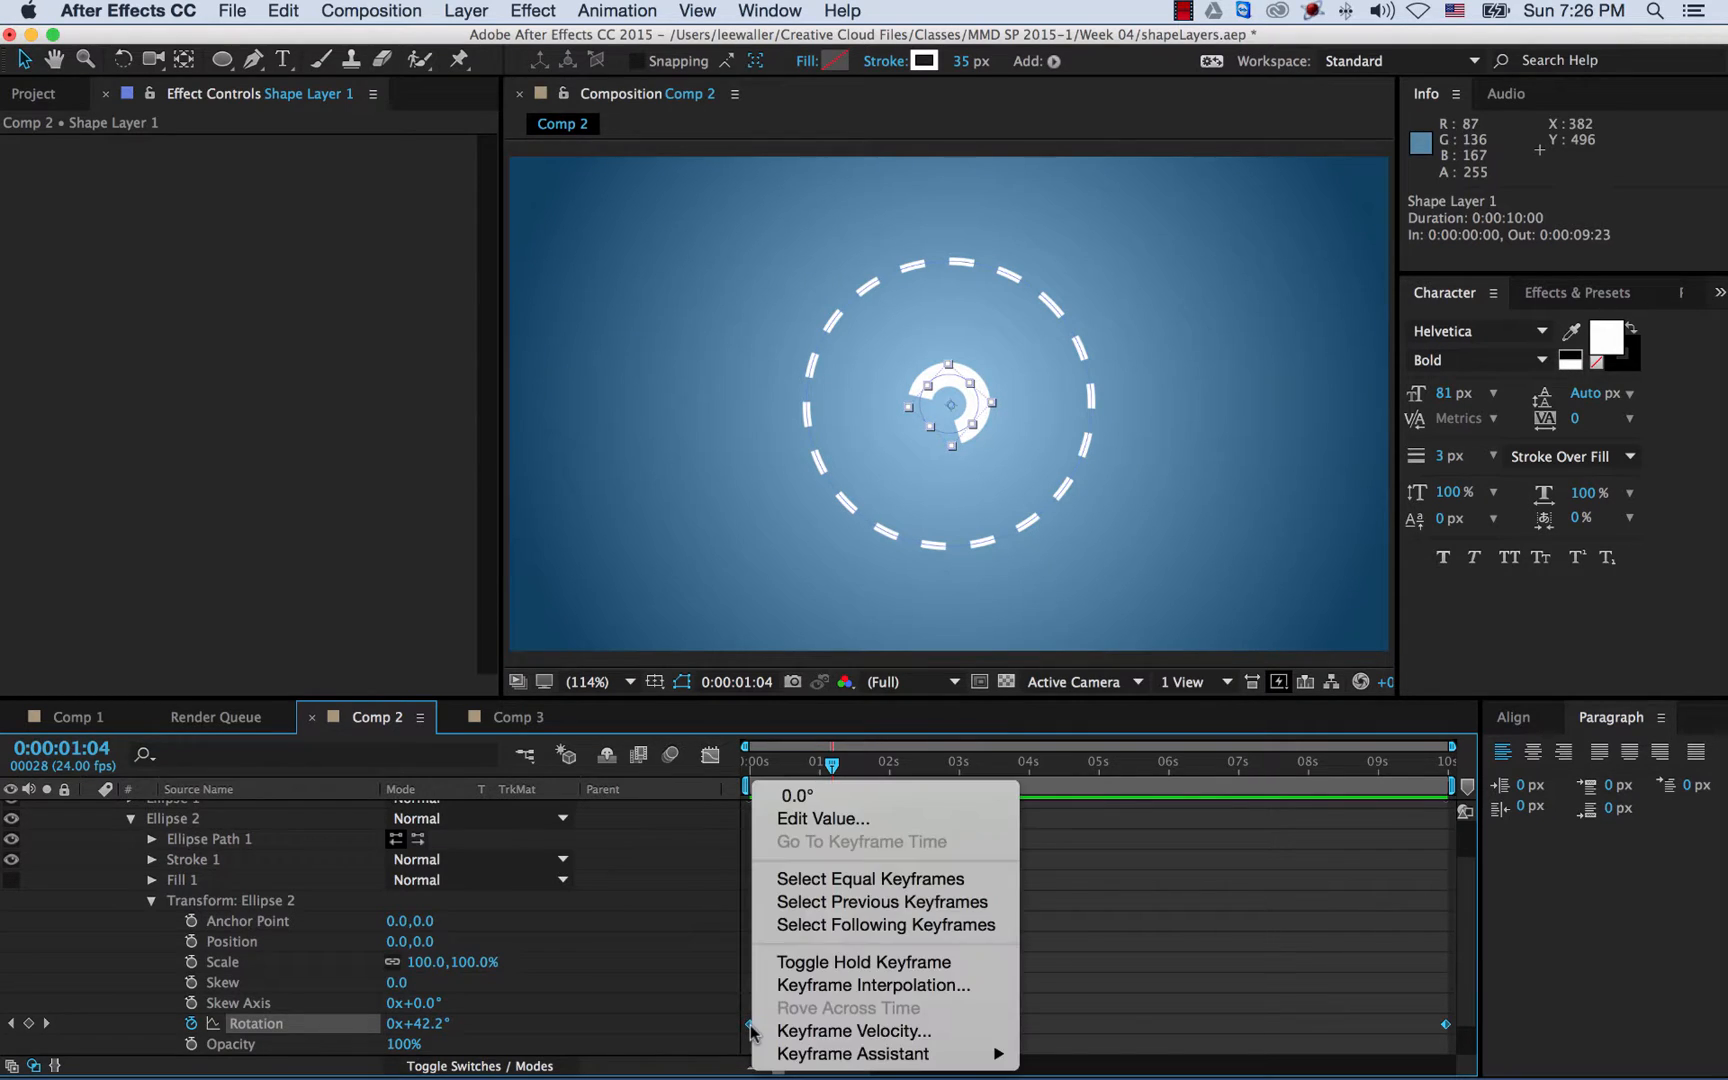
mouse_move(957, 1055)
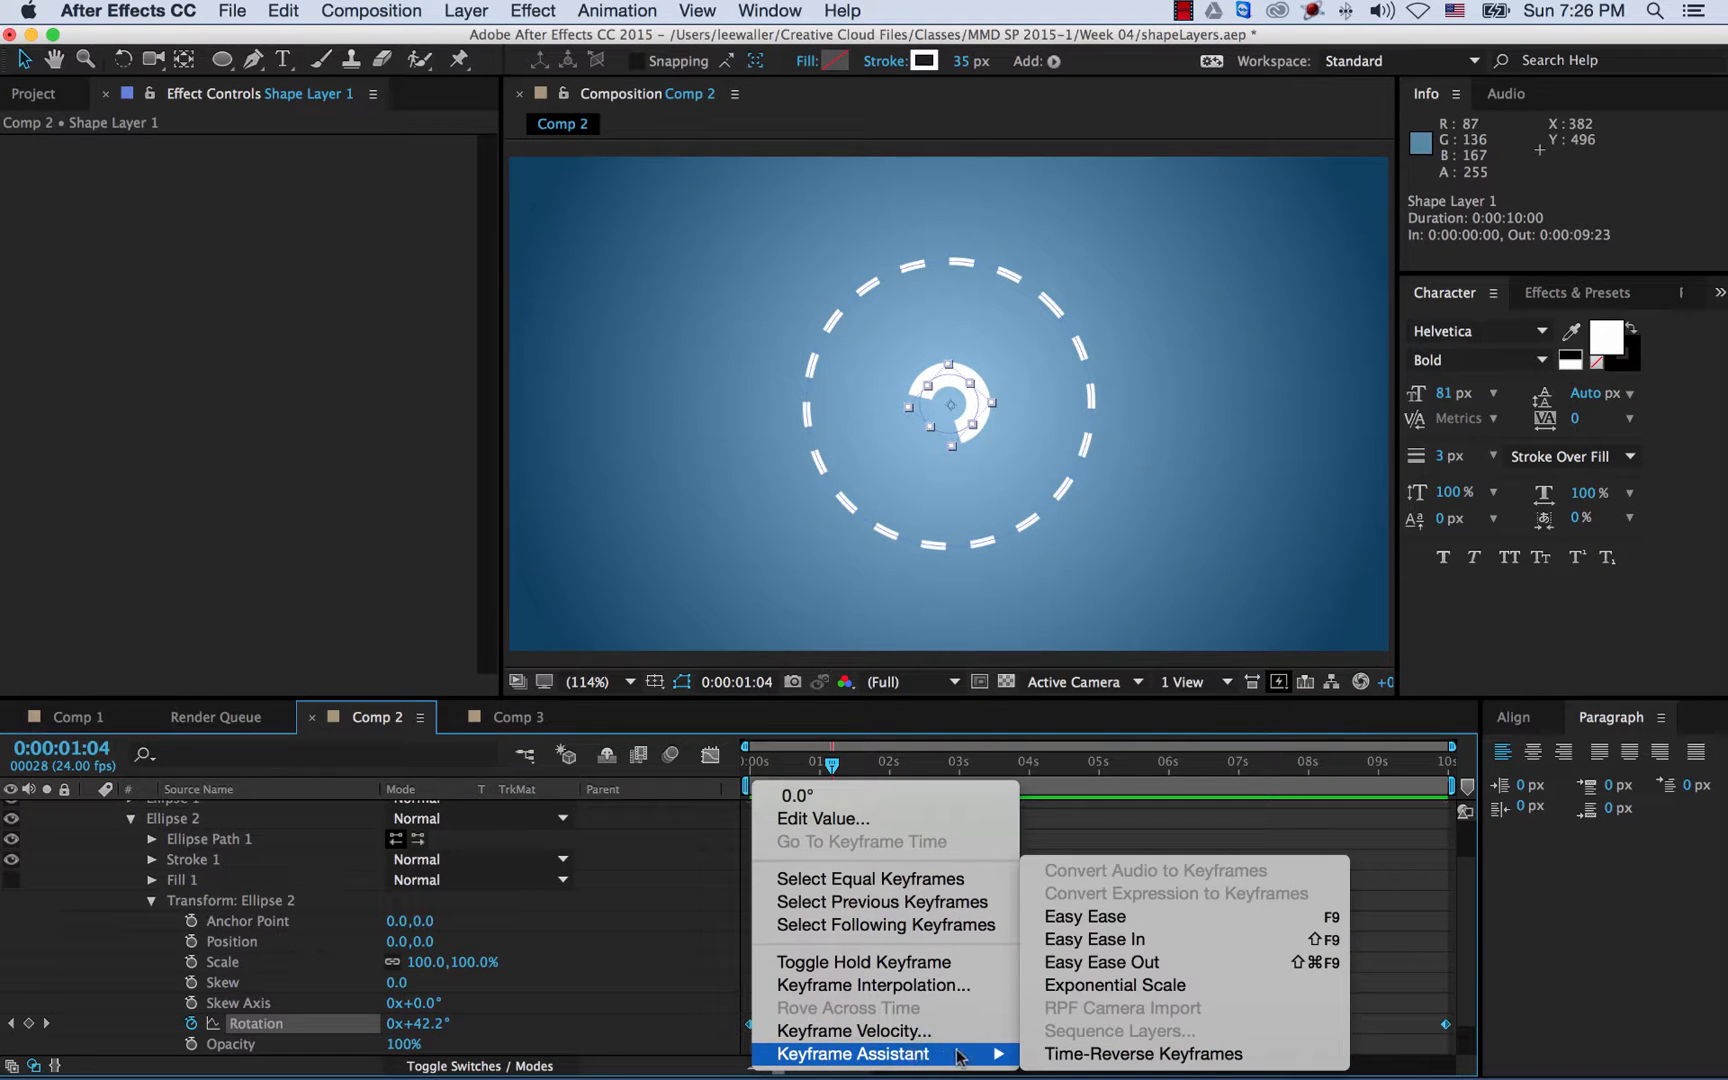
left_click(1063, 1056)
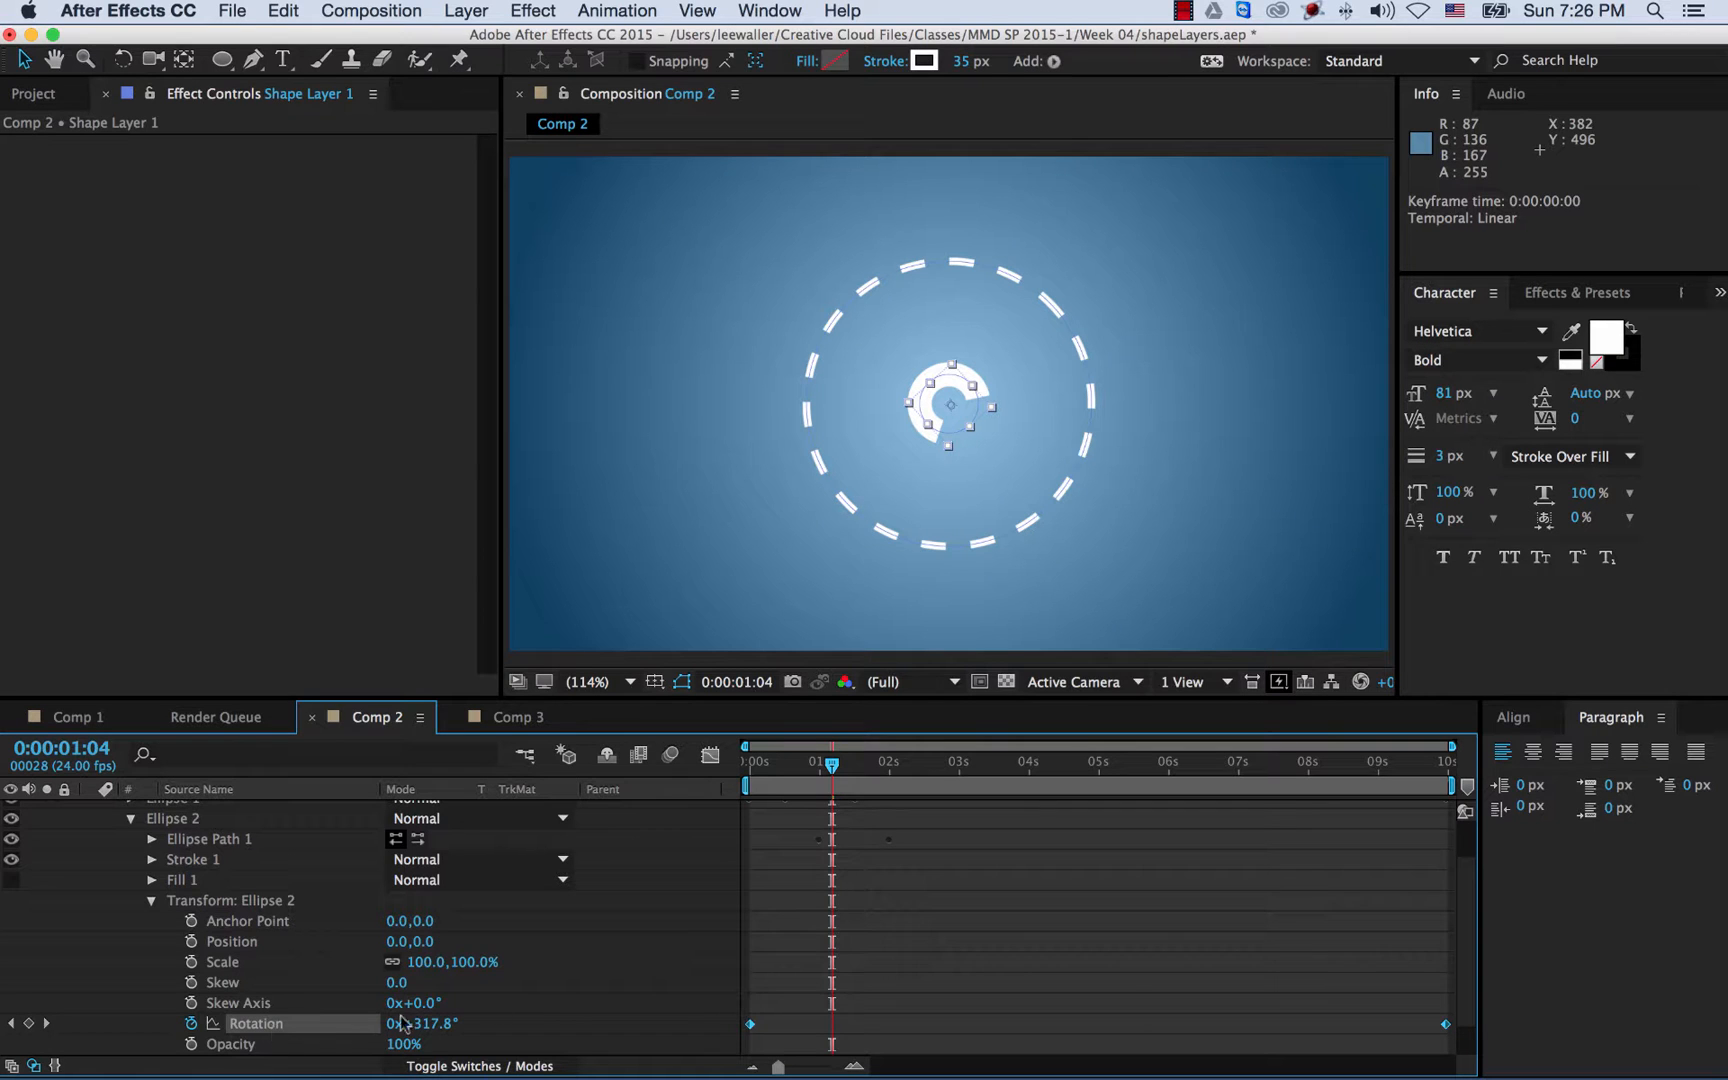
key("Home")
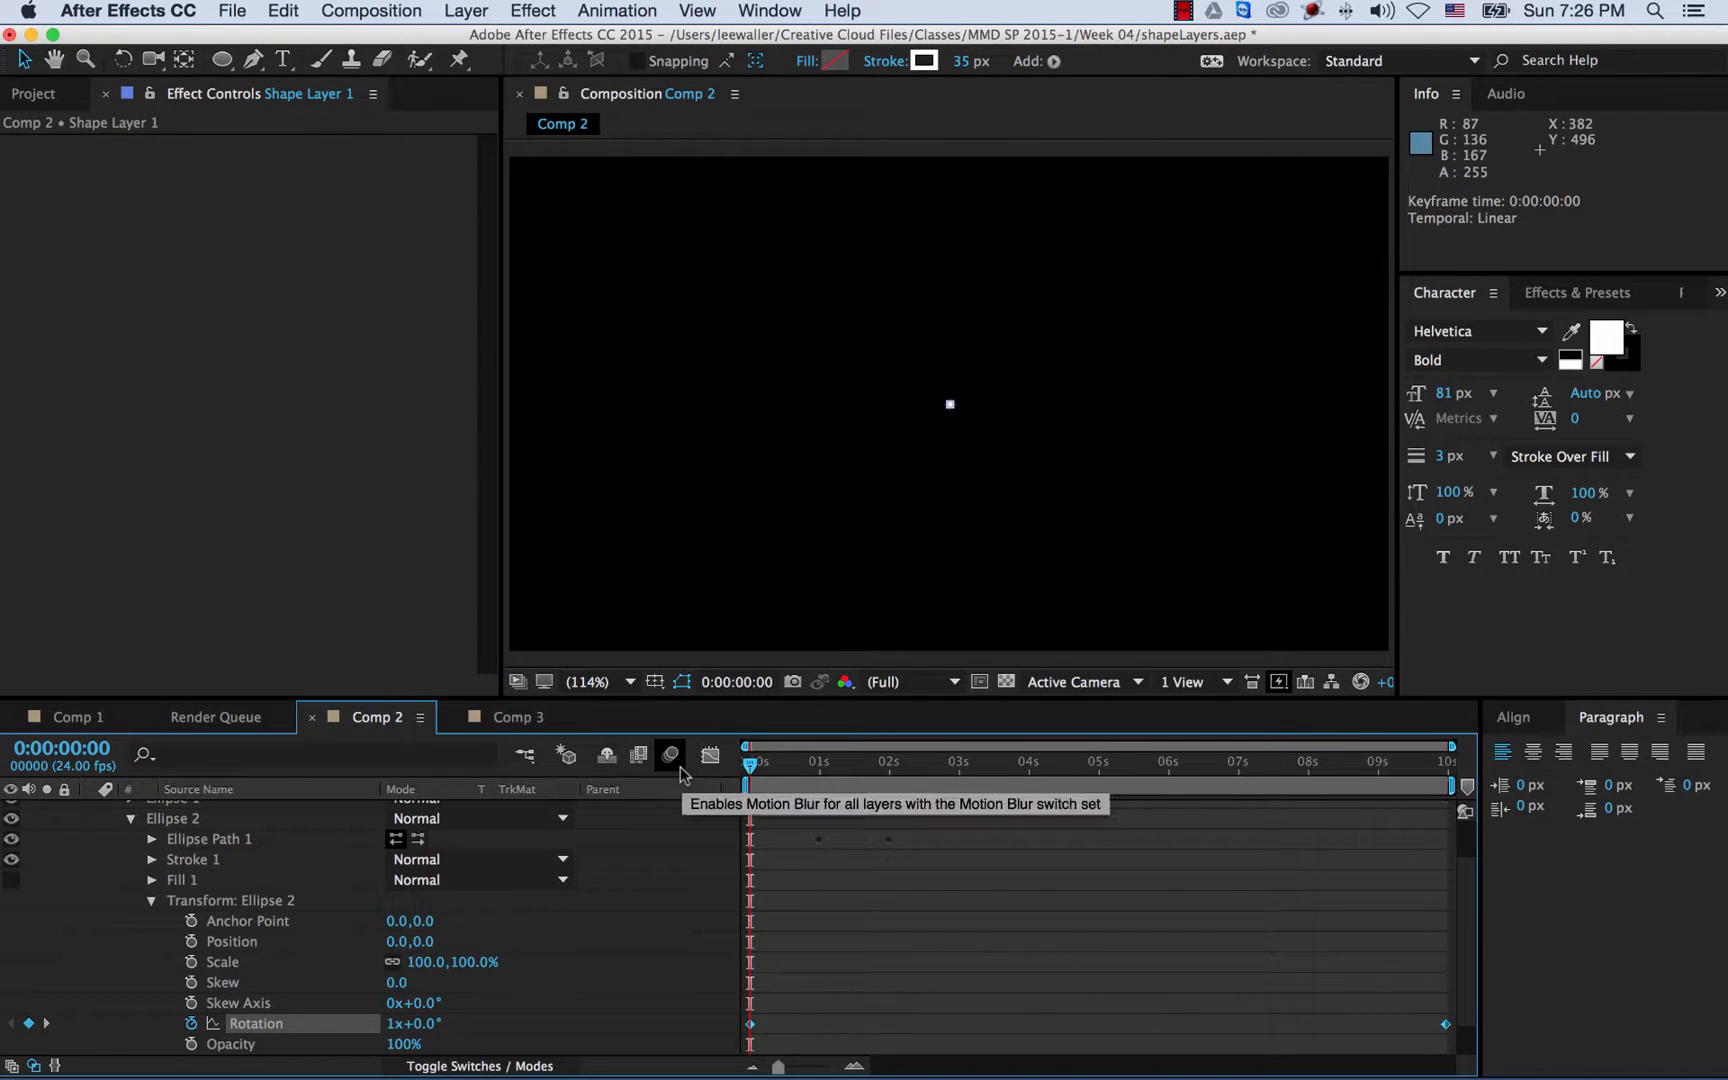
key("space")
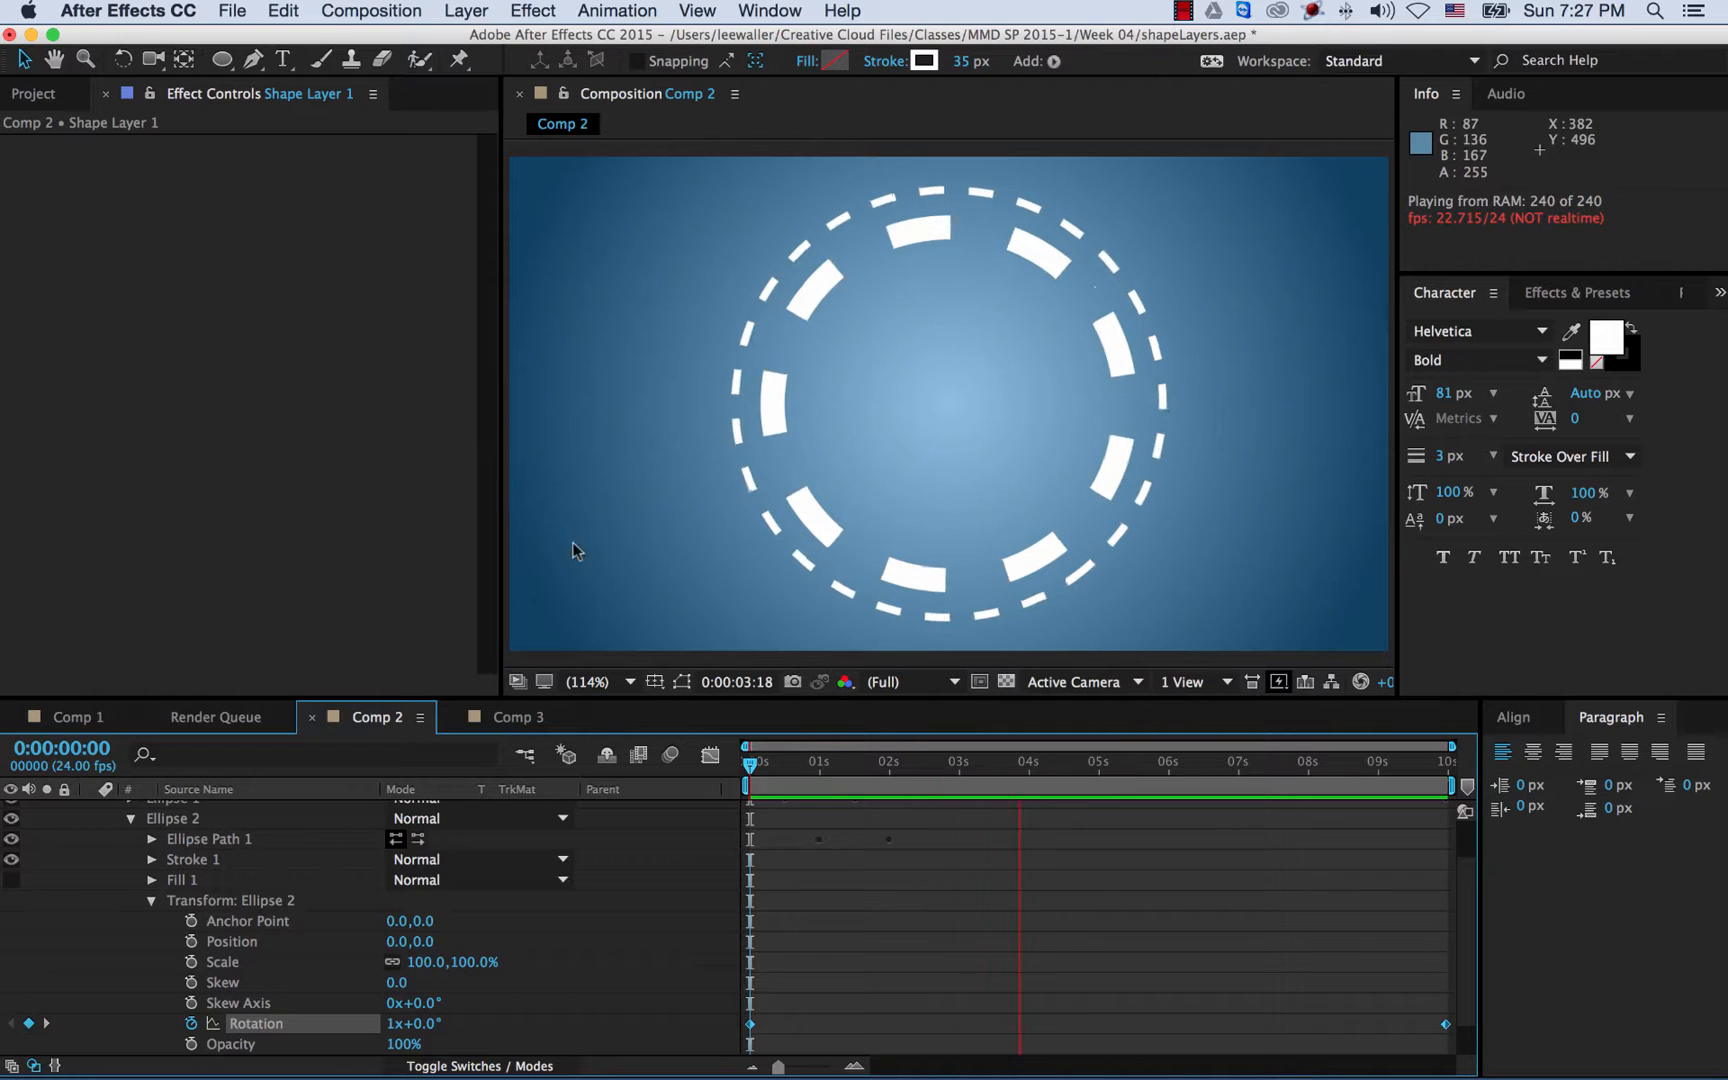
- Collapse Ellipse 2 and duplicate Ellipse 1 with Cmd+D to create Ellipse 3
left_click(130, 818)
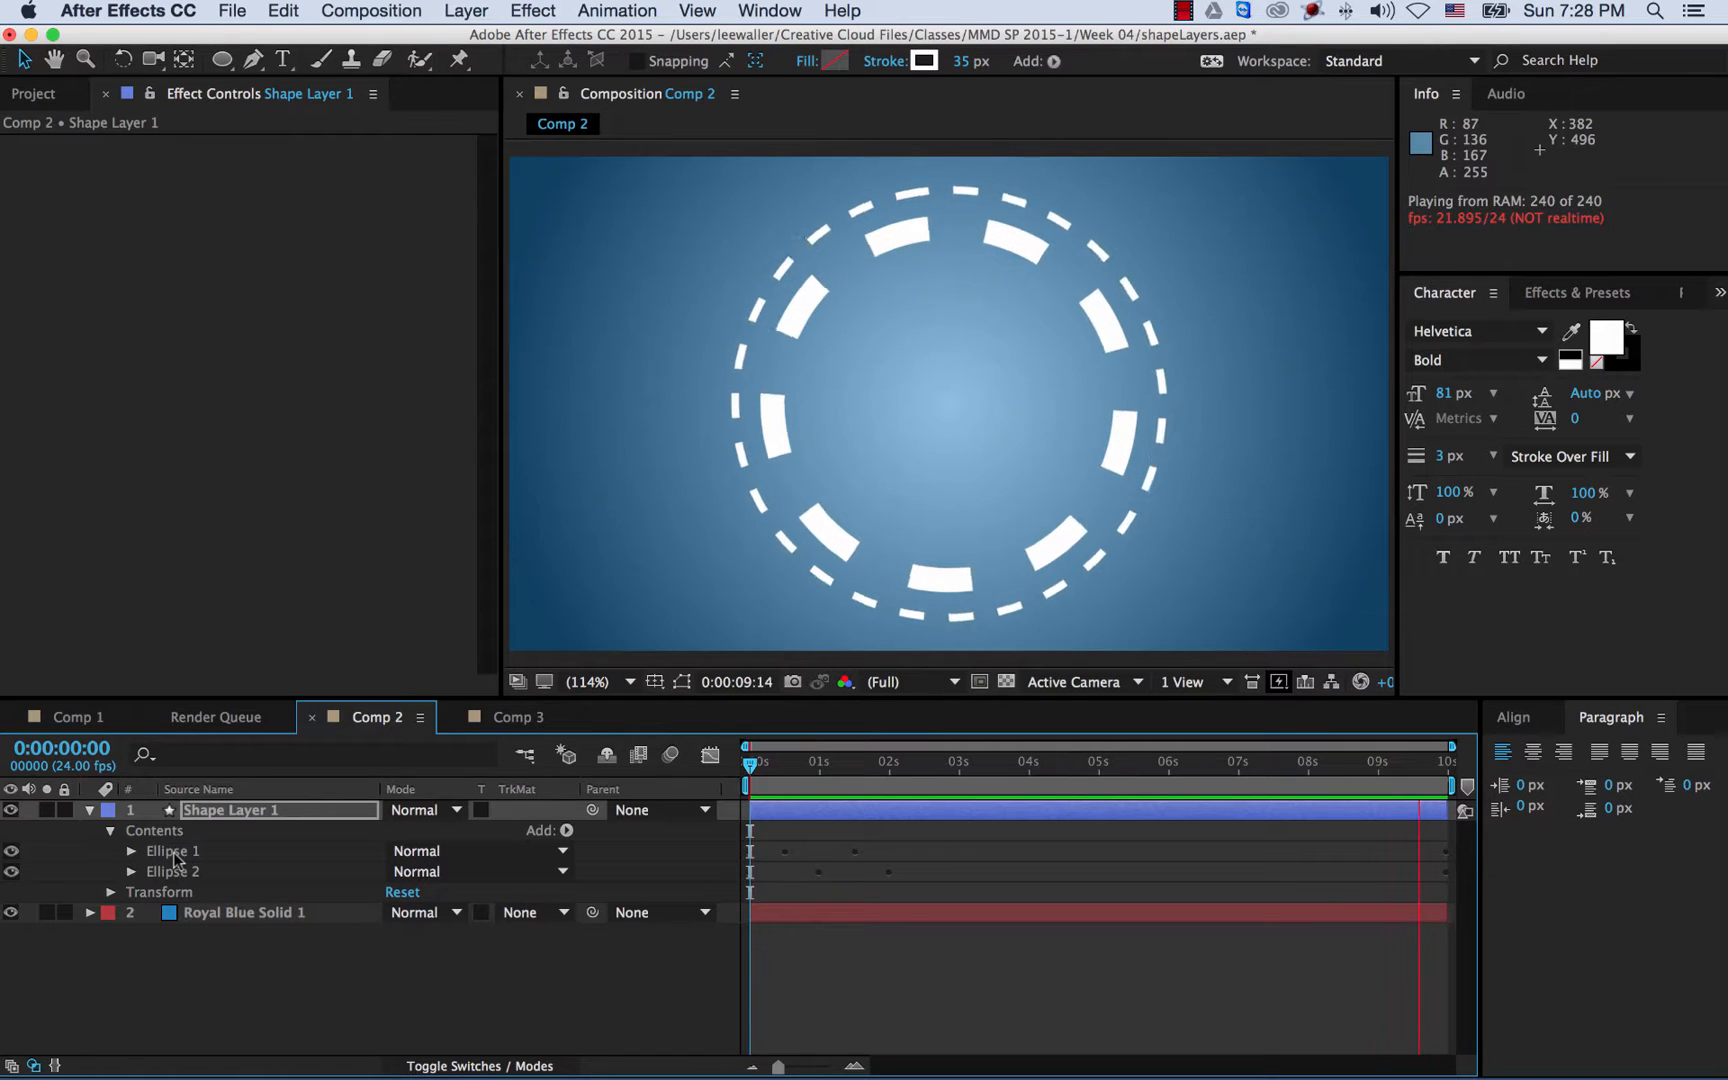
left_click(173, 851)
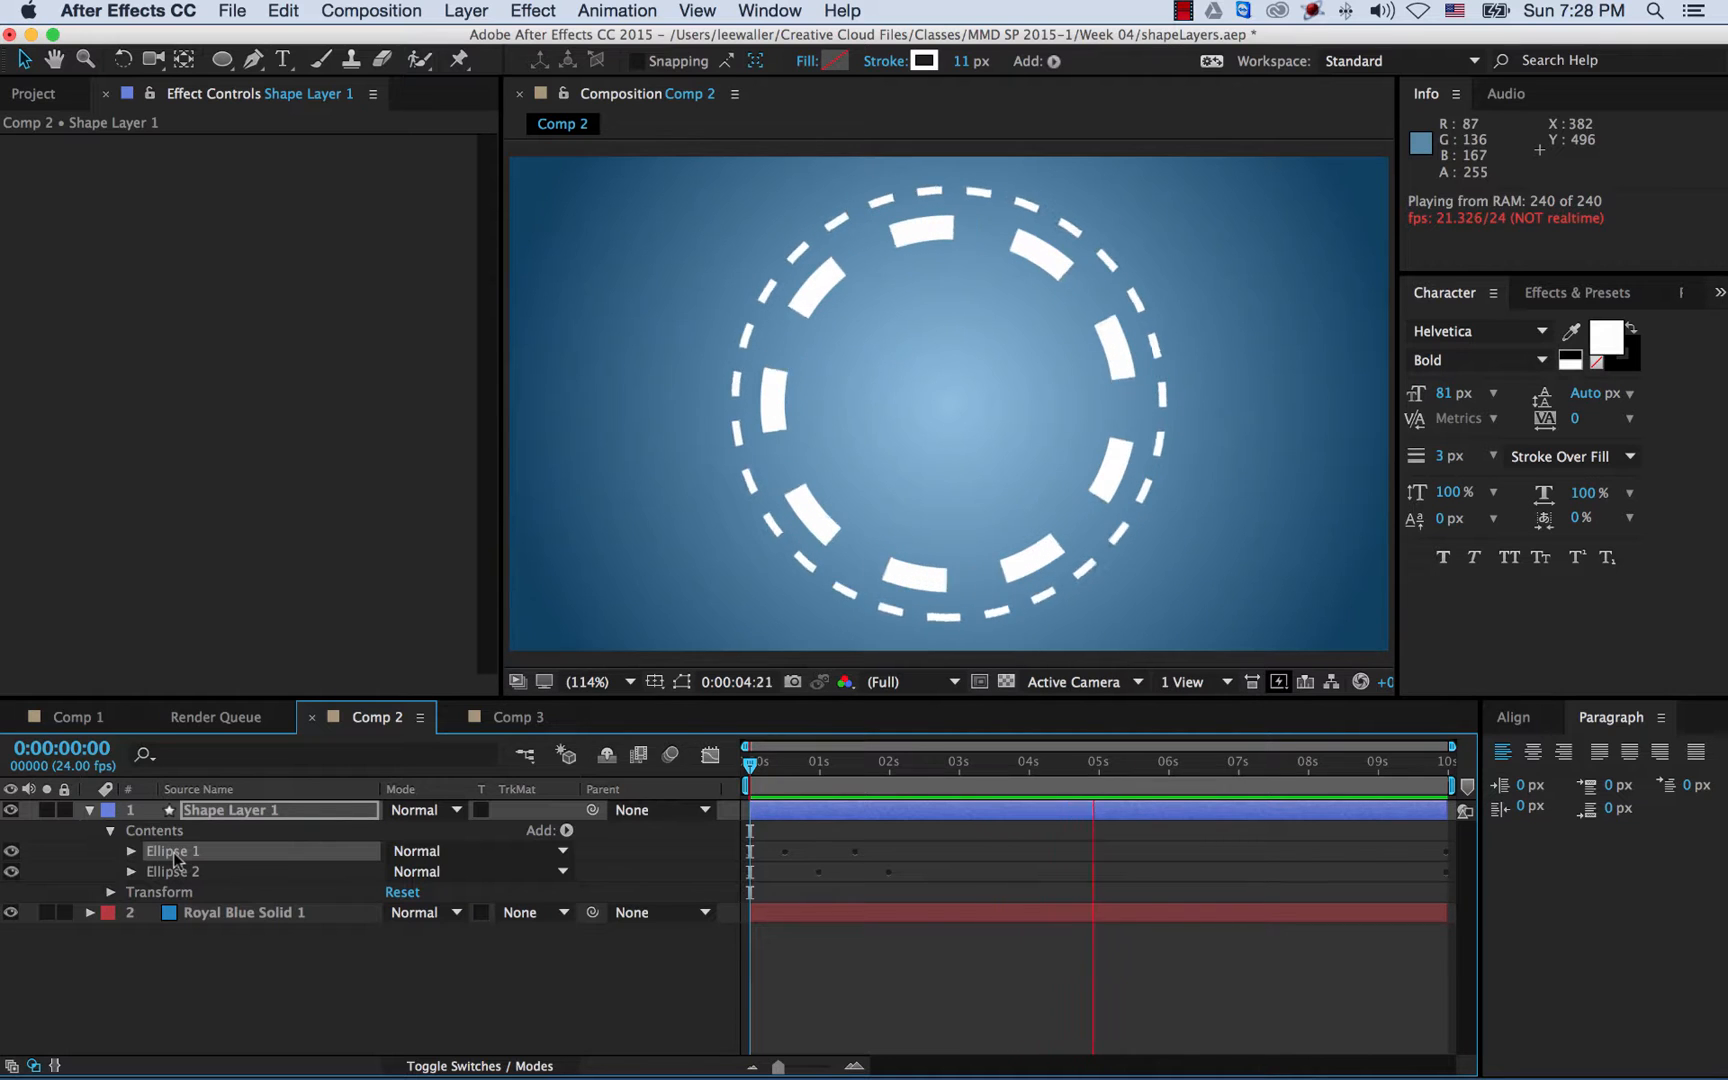
left_click(162, 831)
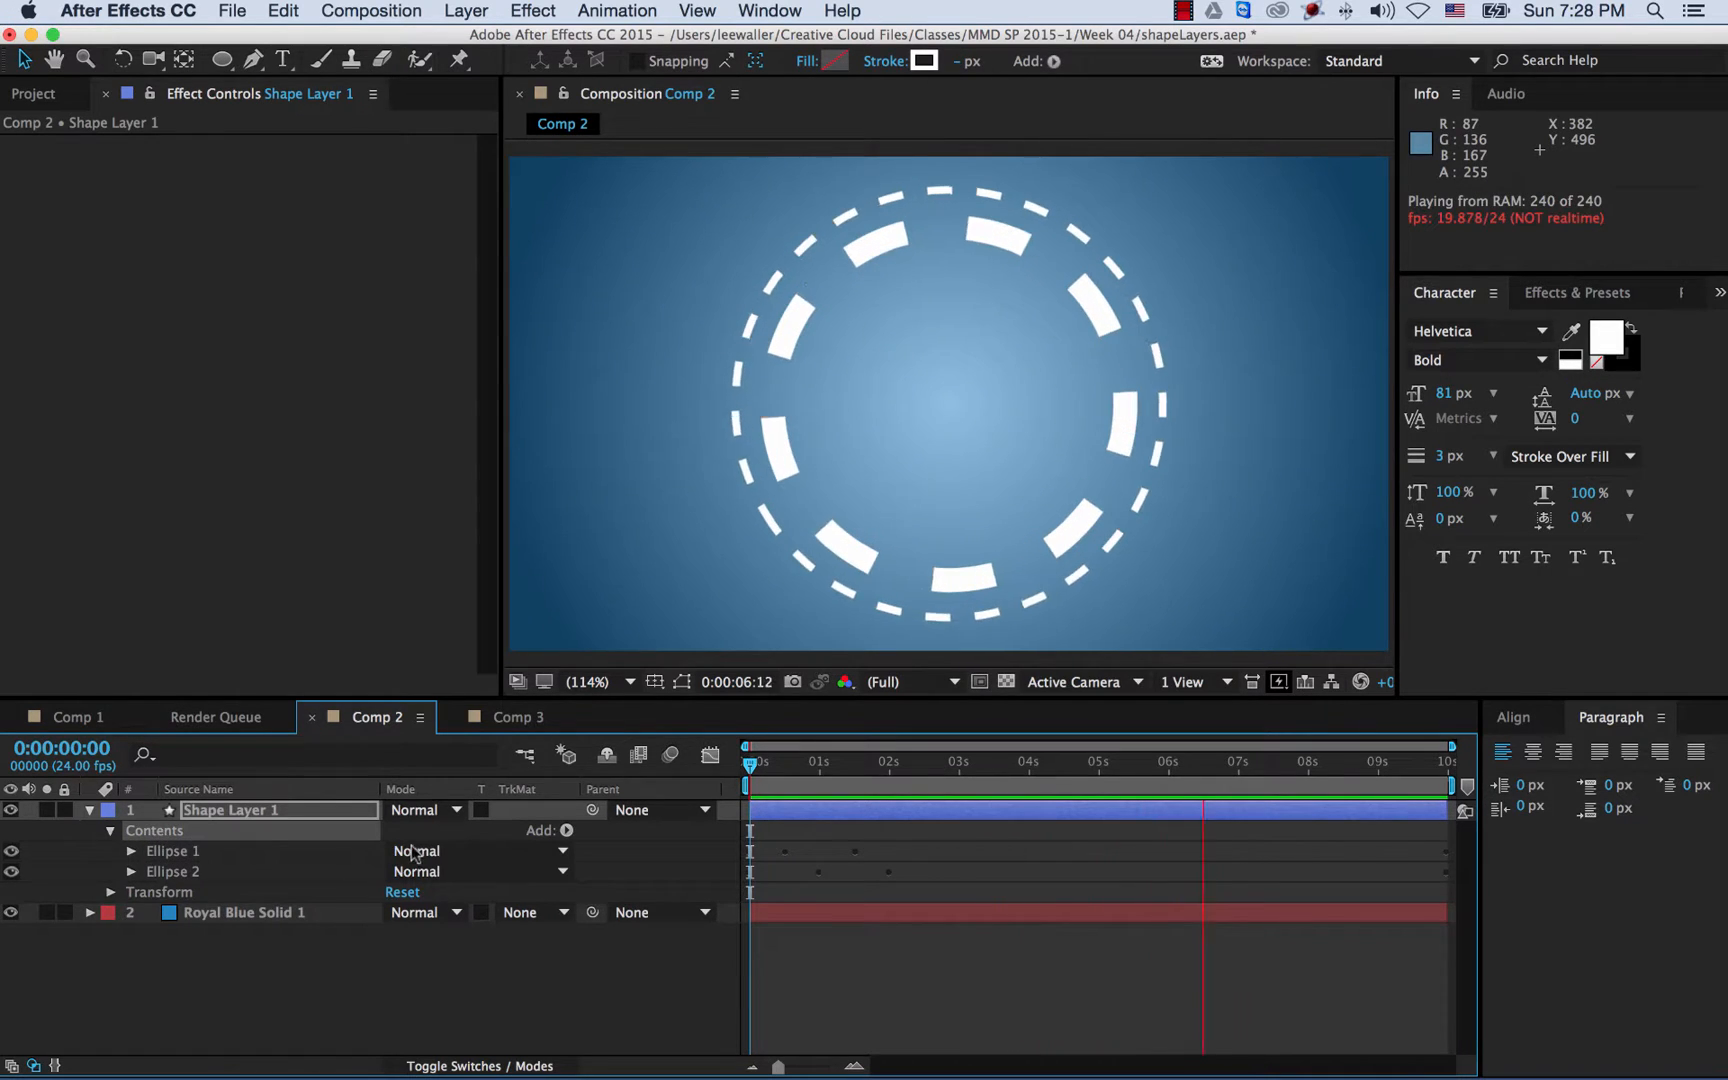
key("space")
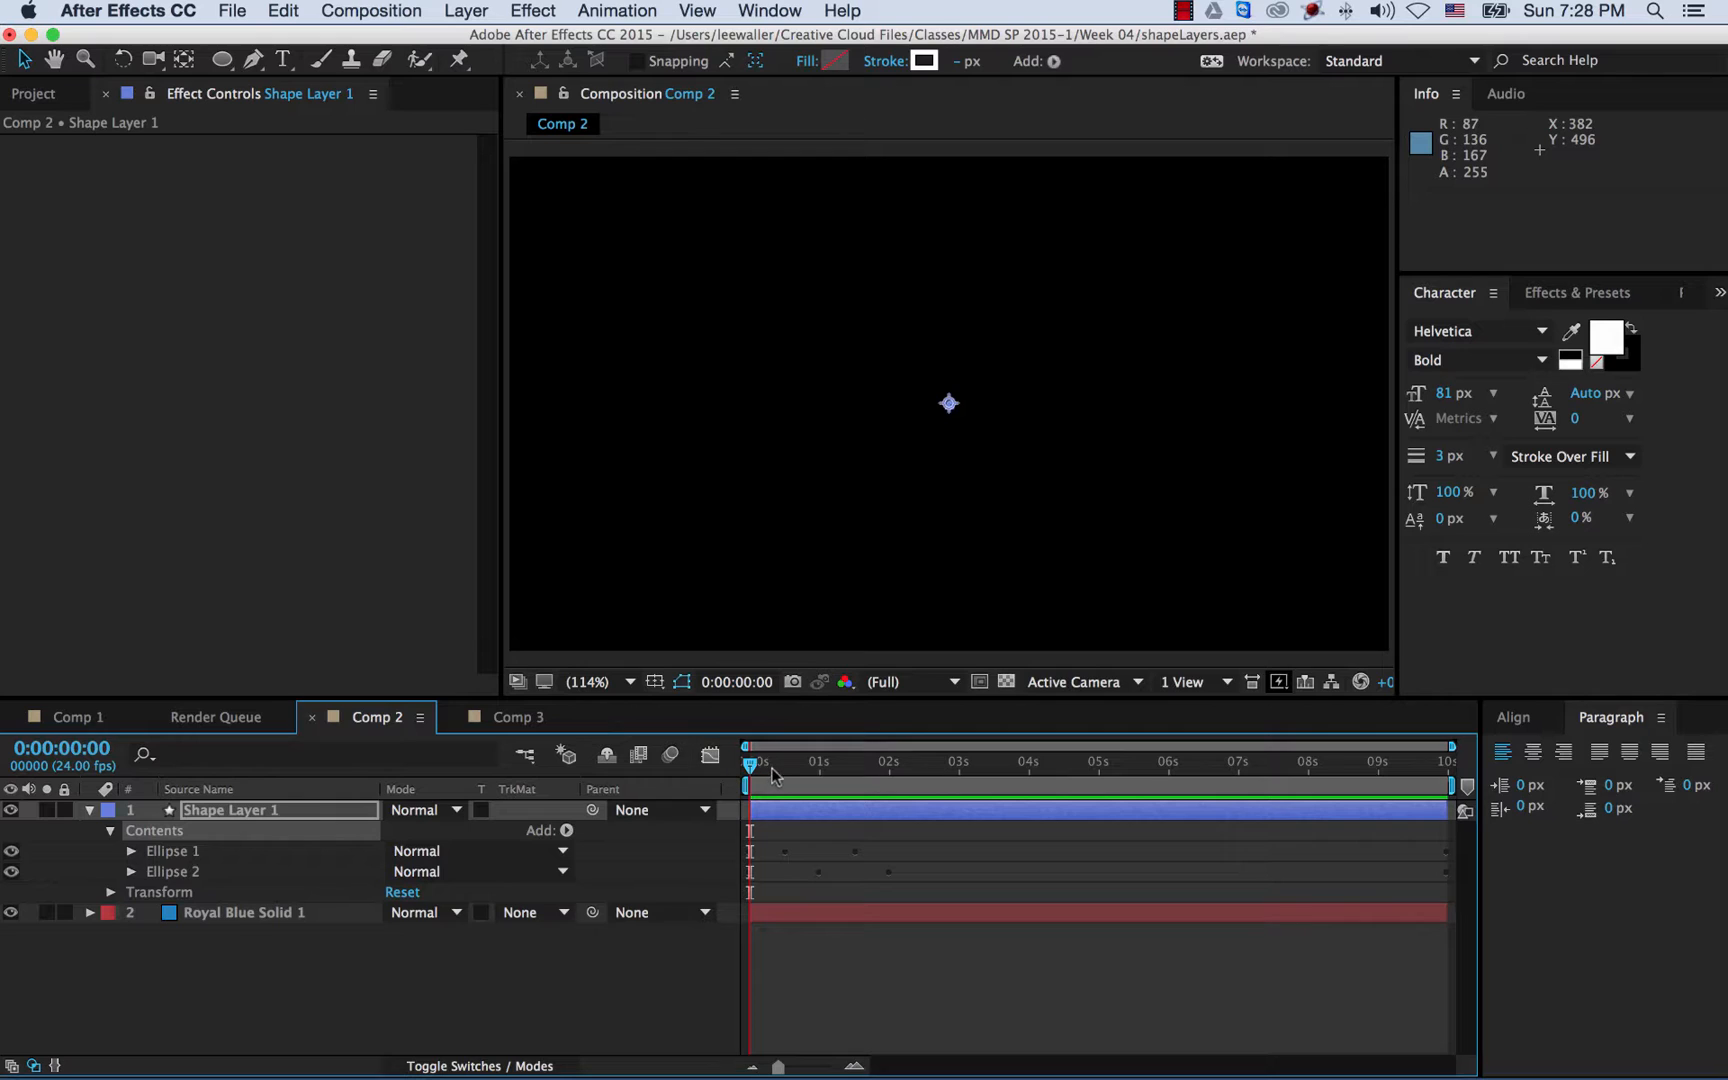
key("space")
key("space")
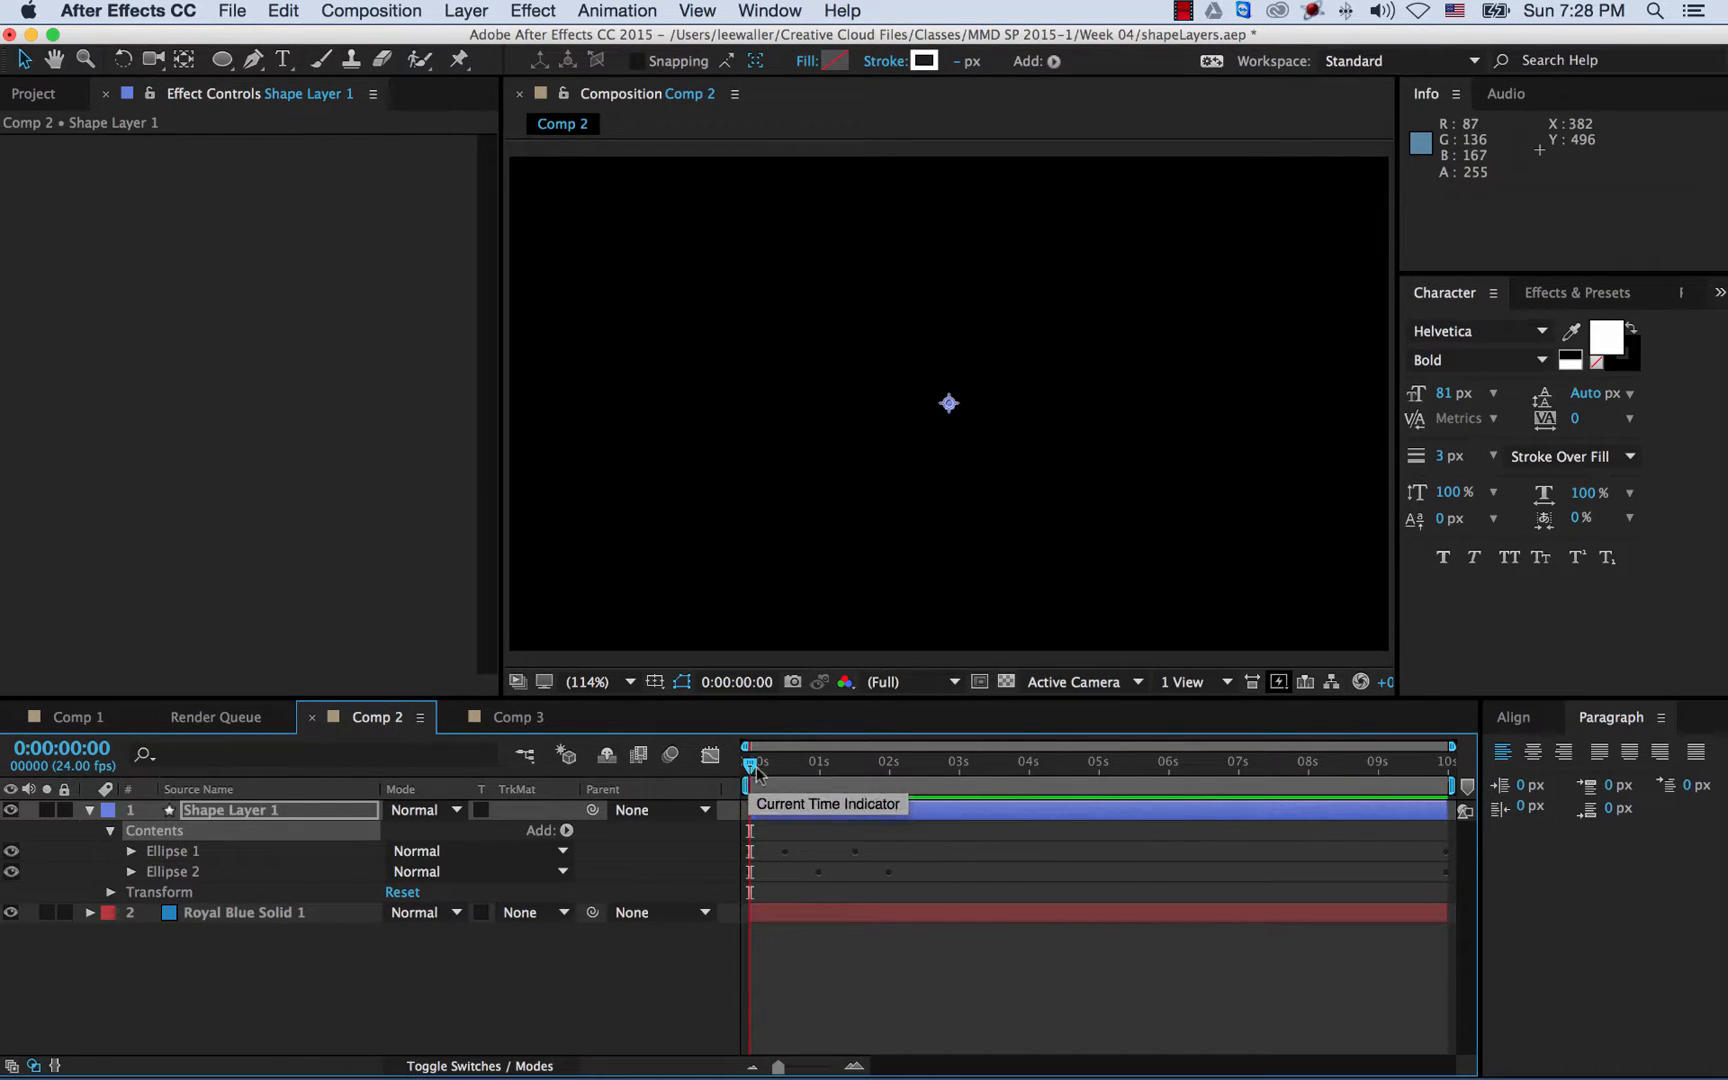
left_click(170, 848)
key("super+d")
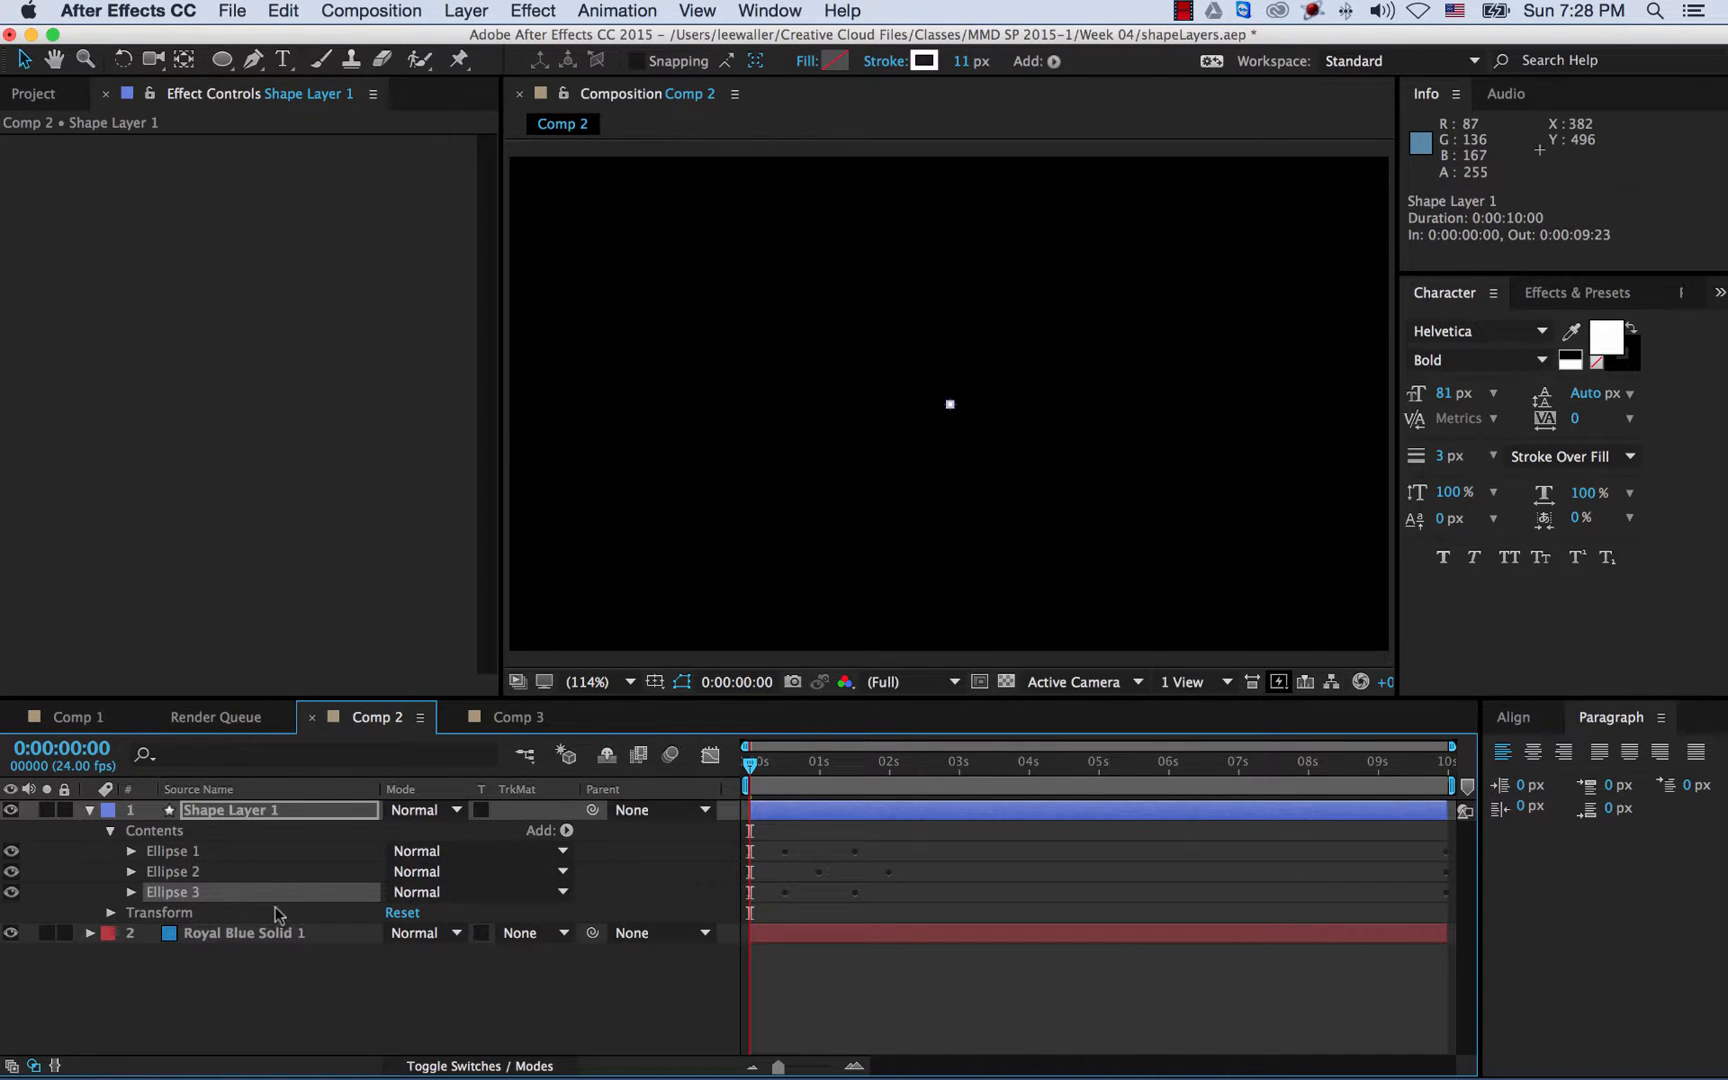
- Scrub Ellipse 3's Ellipse Path Size down to 434.5 at the 0:00:01:12 keyframe
left_click_drag(822, 788, 928, 775)
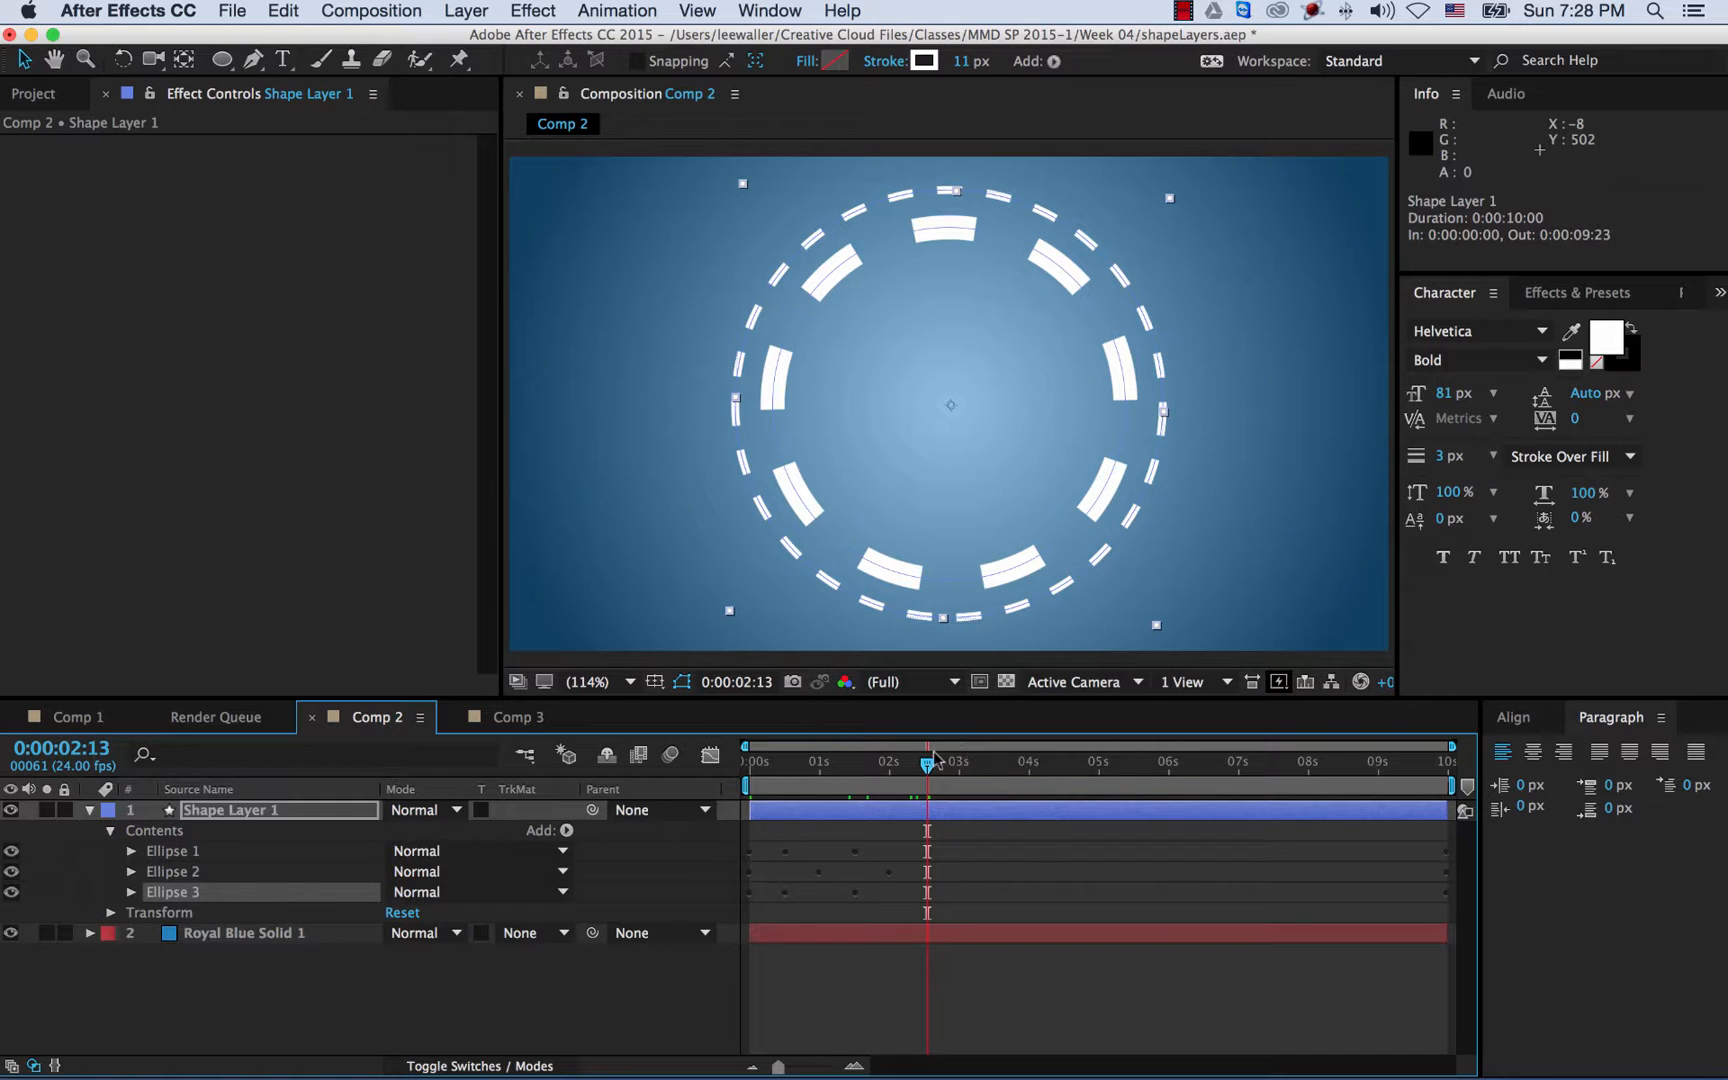
left_click(131, 893)
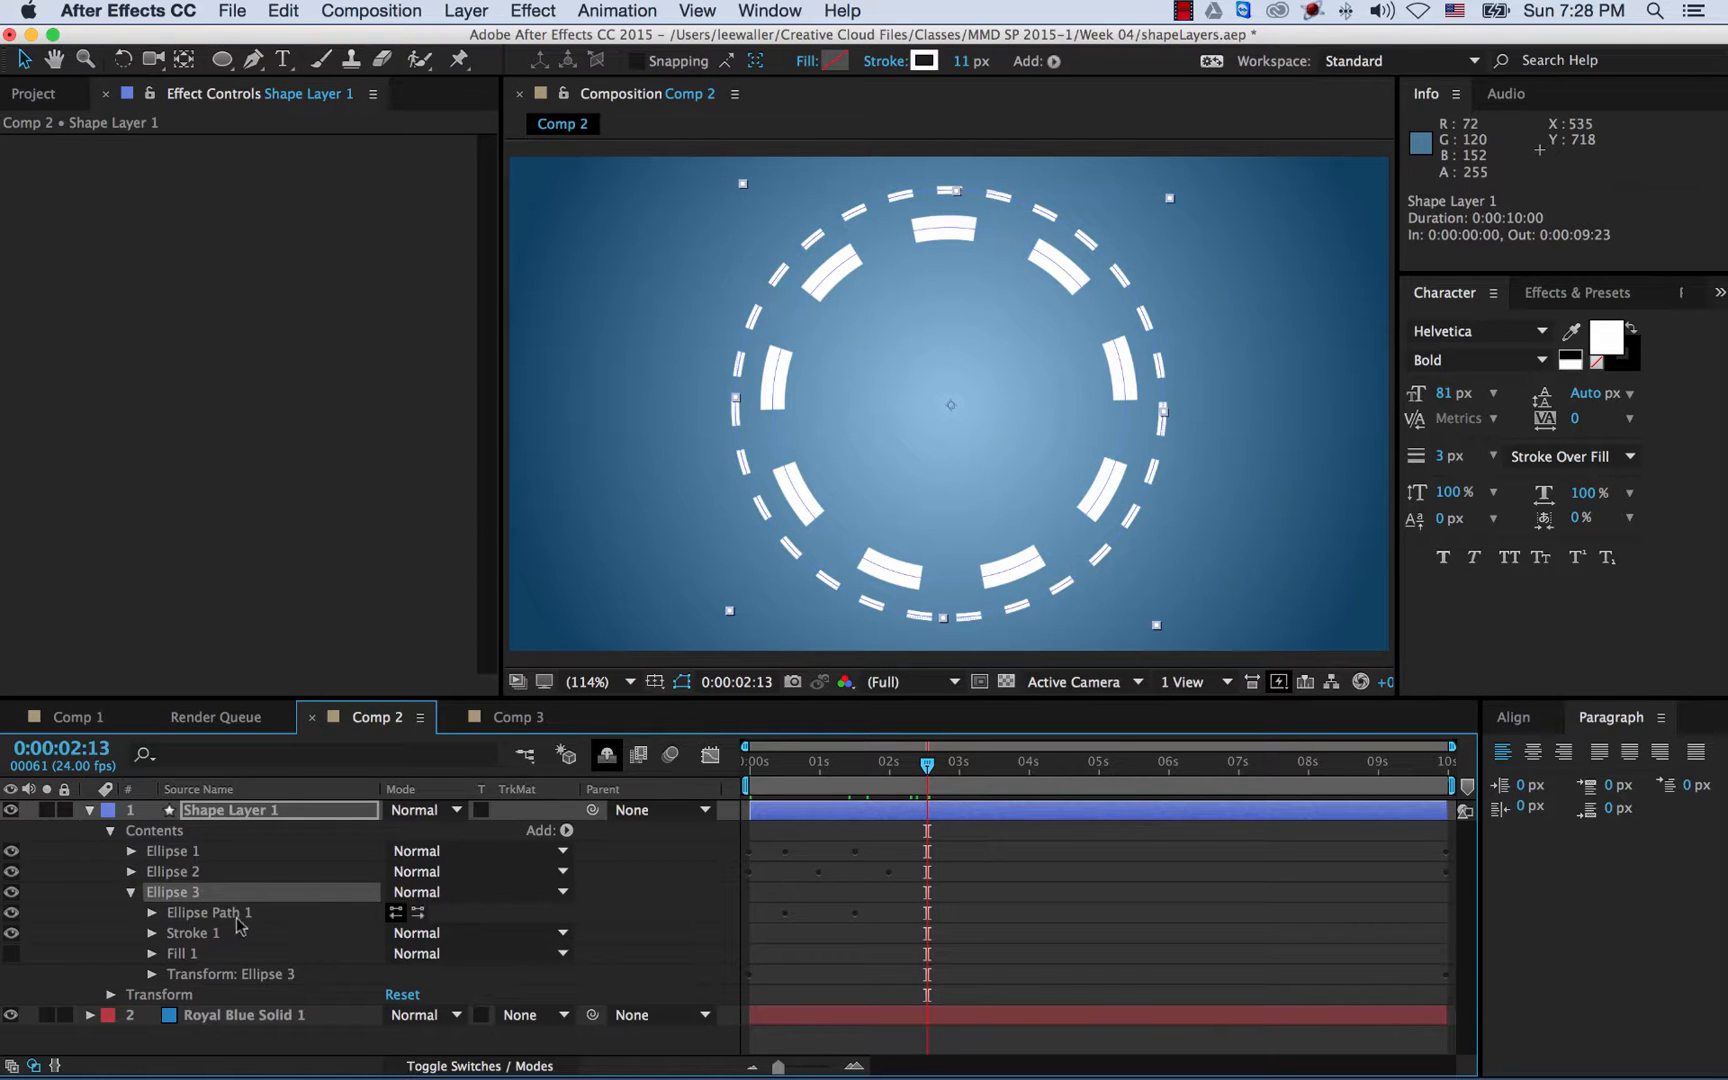
left_click(152, 914)
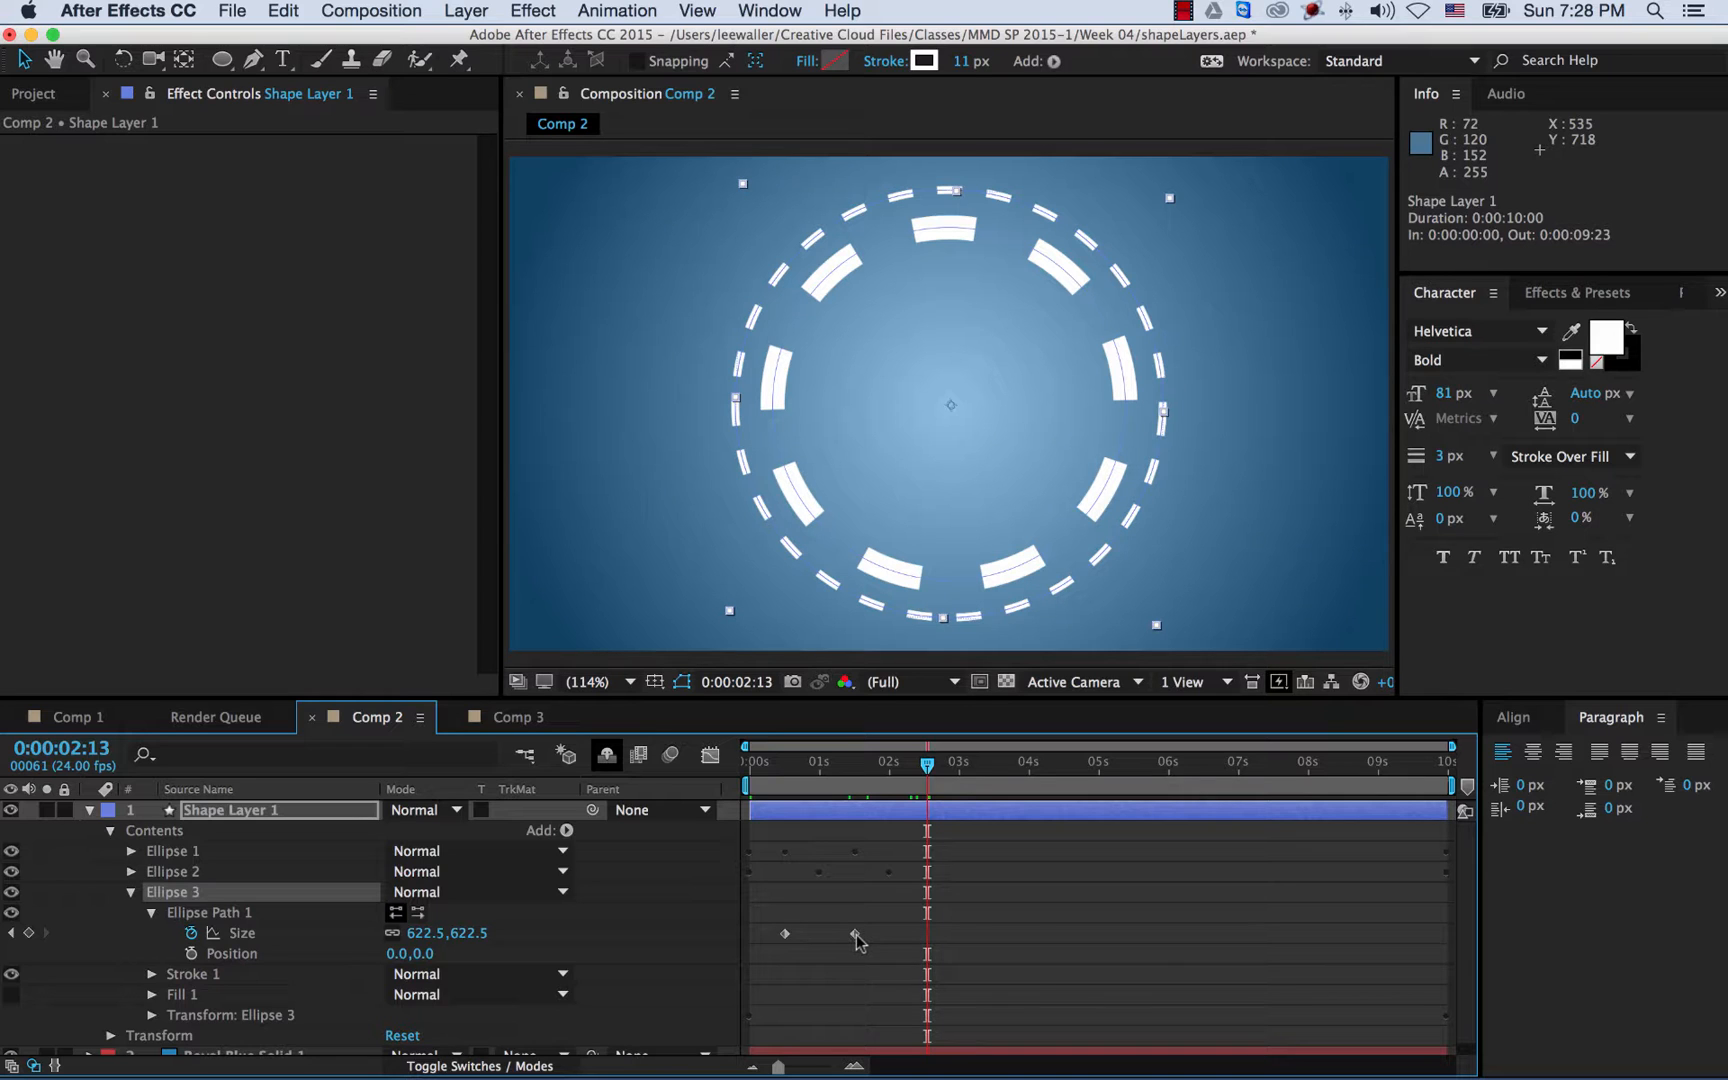
mouse_move(857, 940)
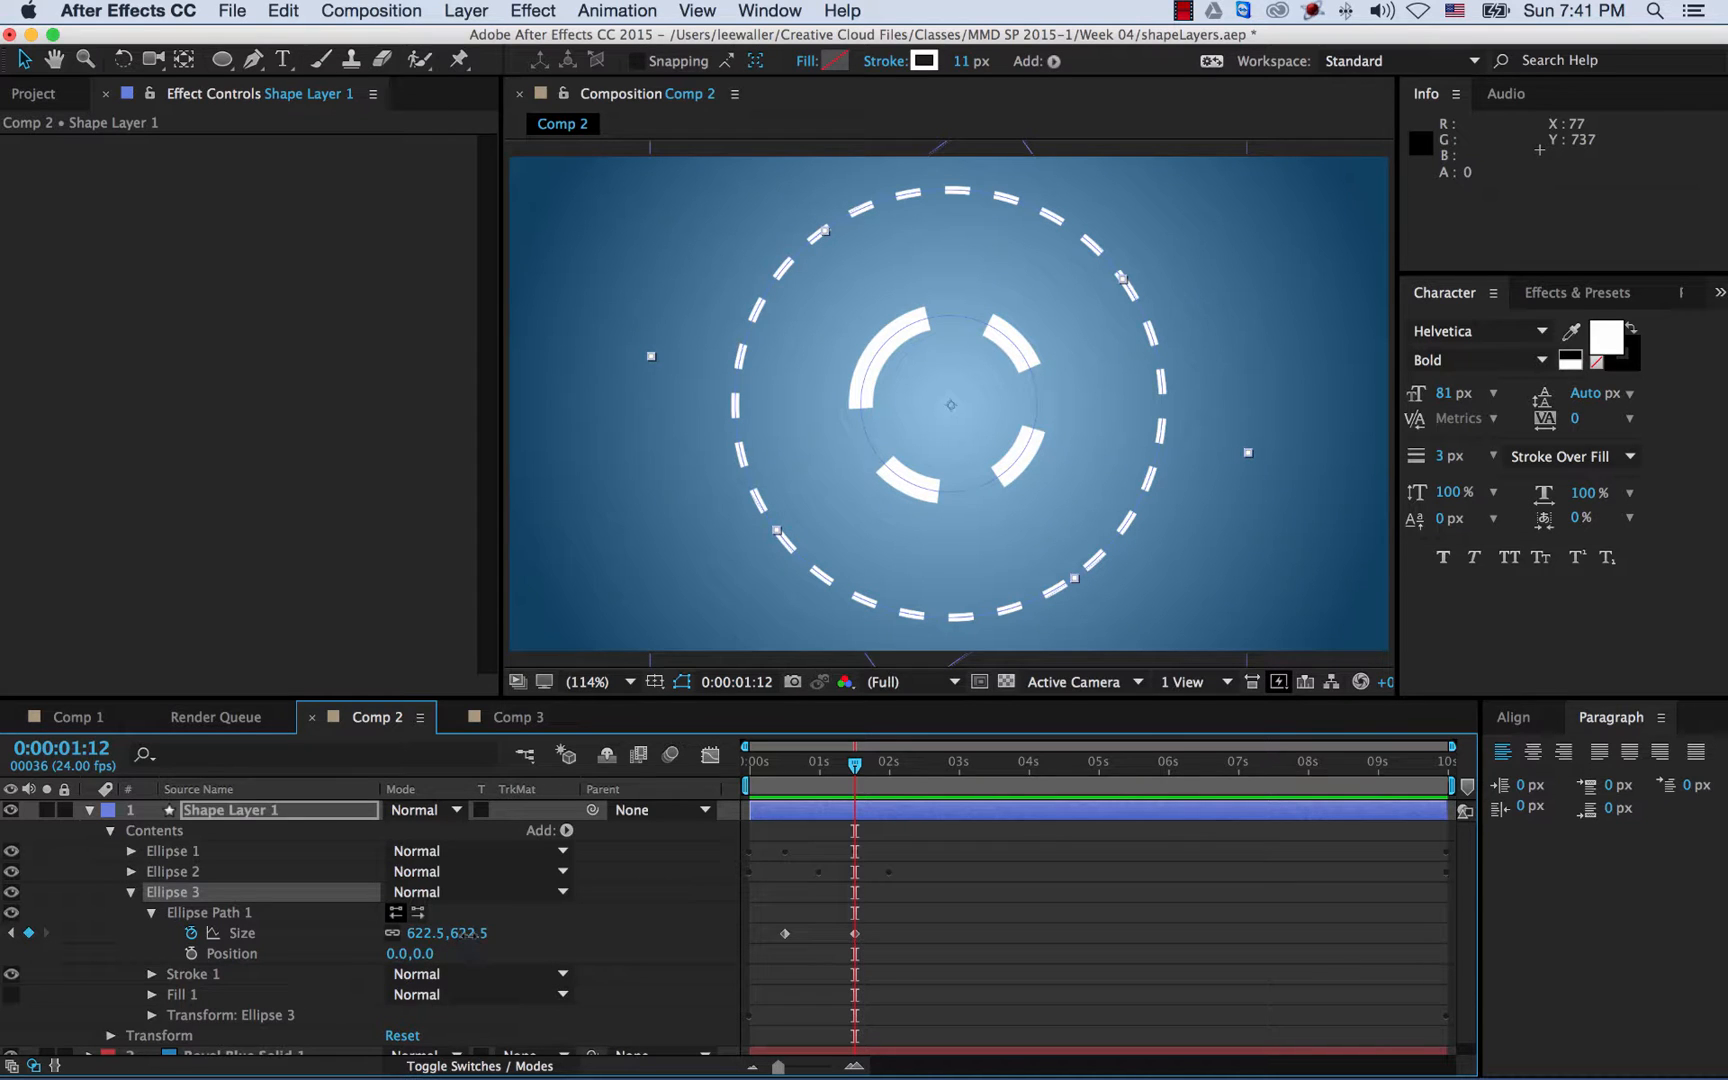
left_click_drag(466, 935, 239, 933)
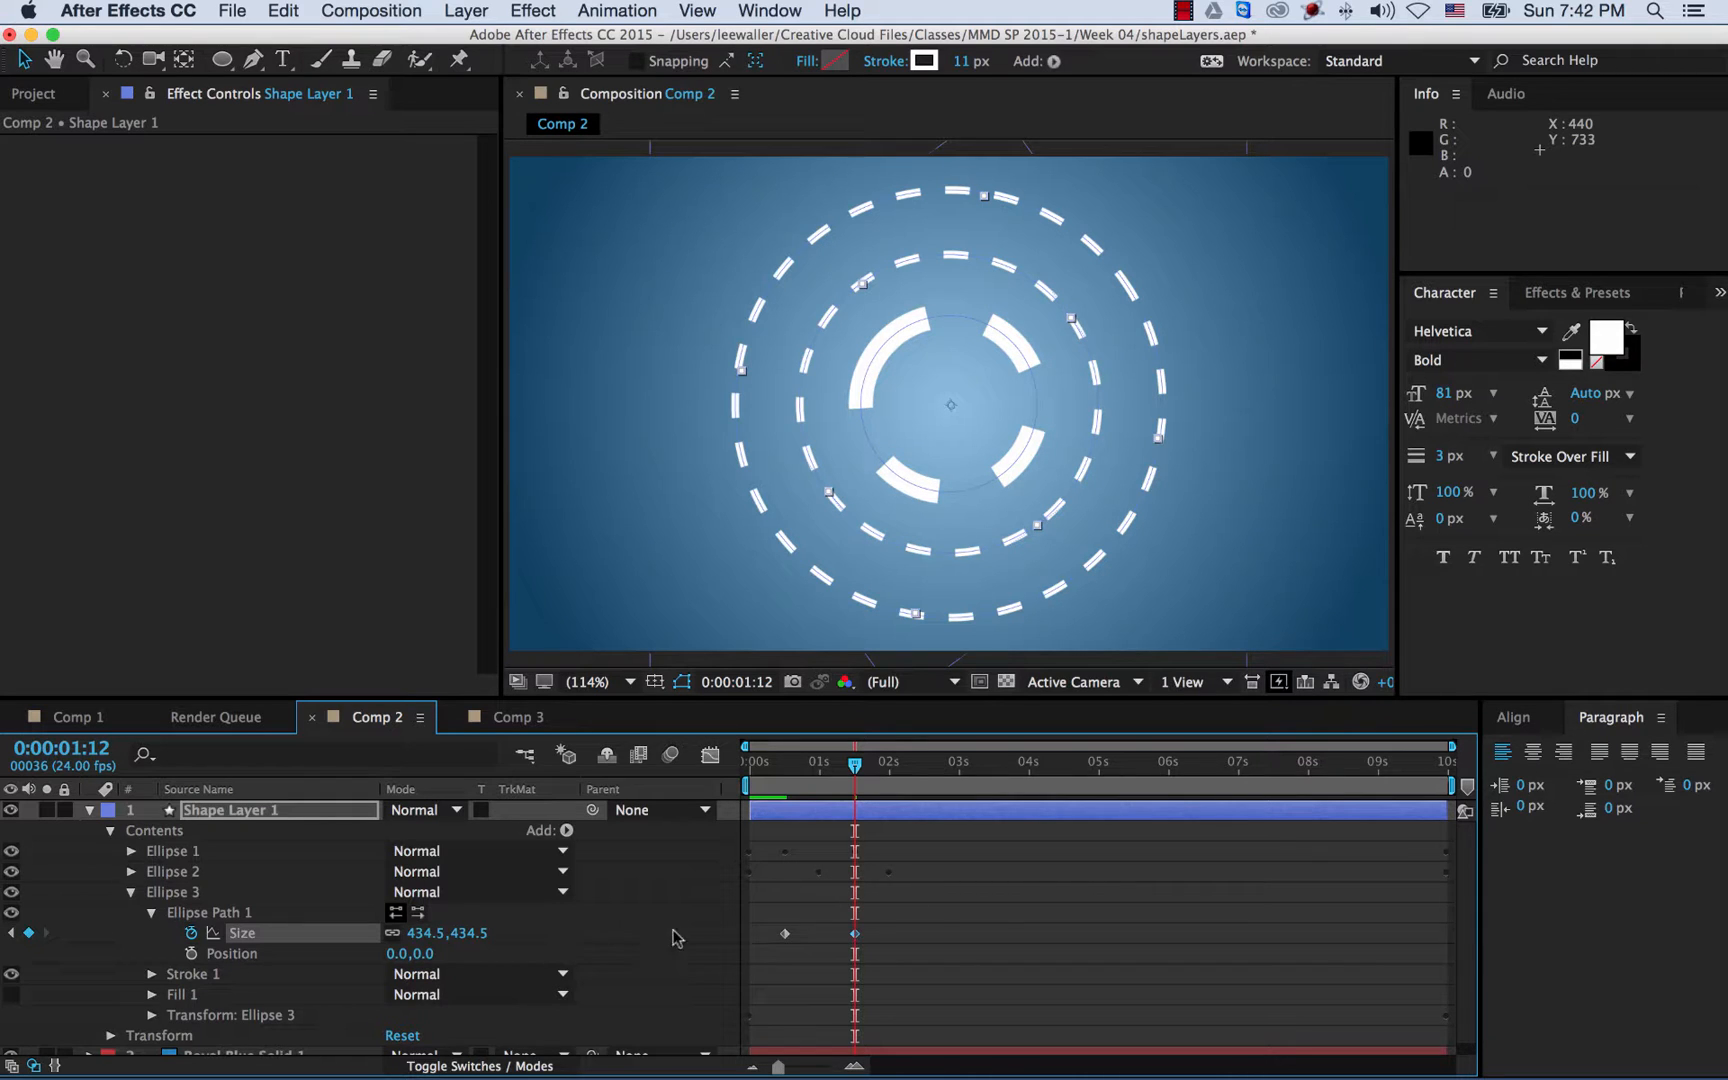
- Drag Ellipse 3's Size keyframes later in time and play back the rings
left_click(785, 934)
left_click_drag(788, 936, 859, 945)
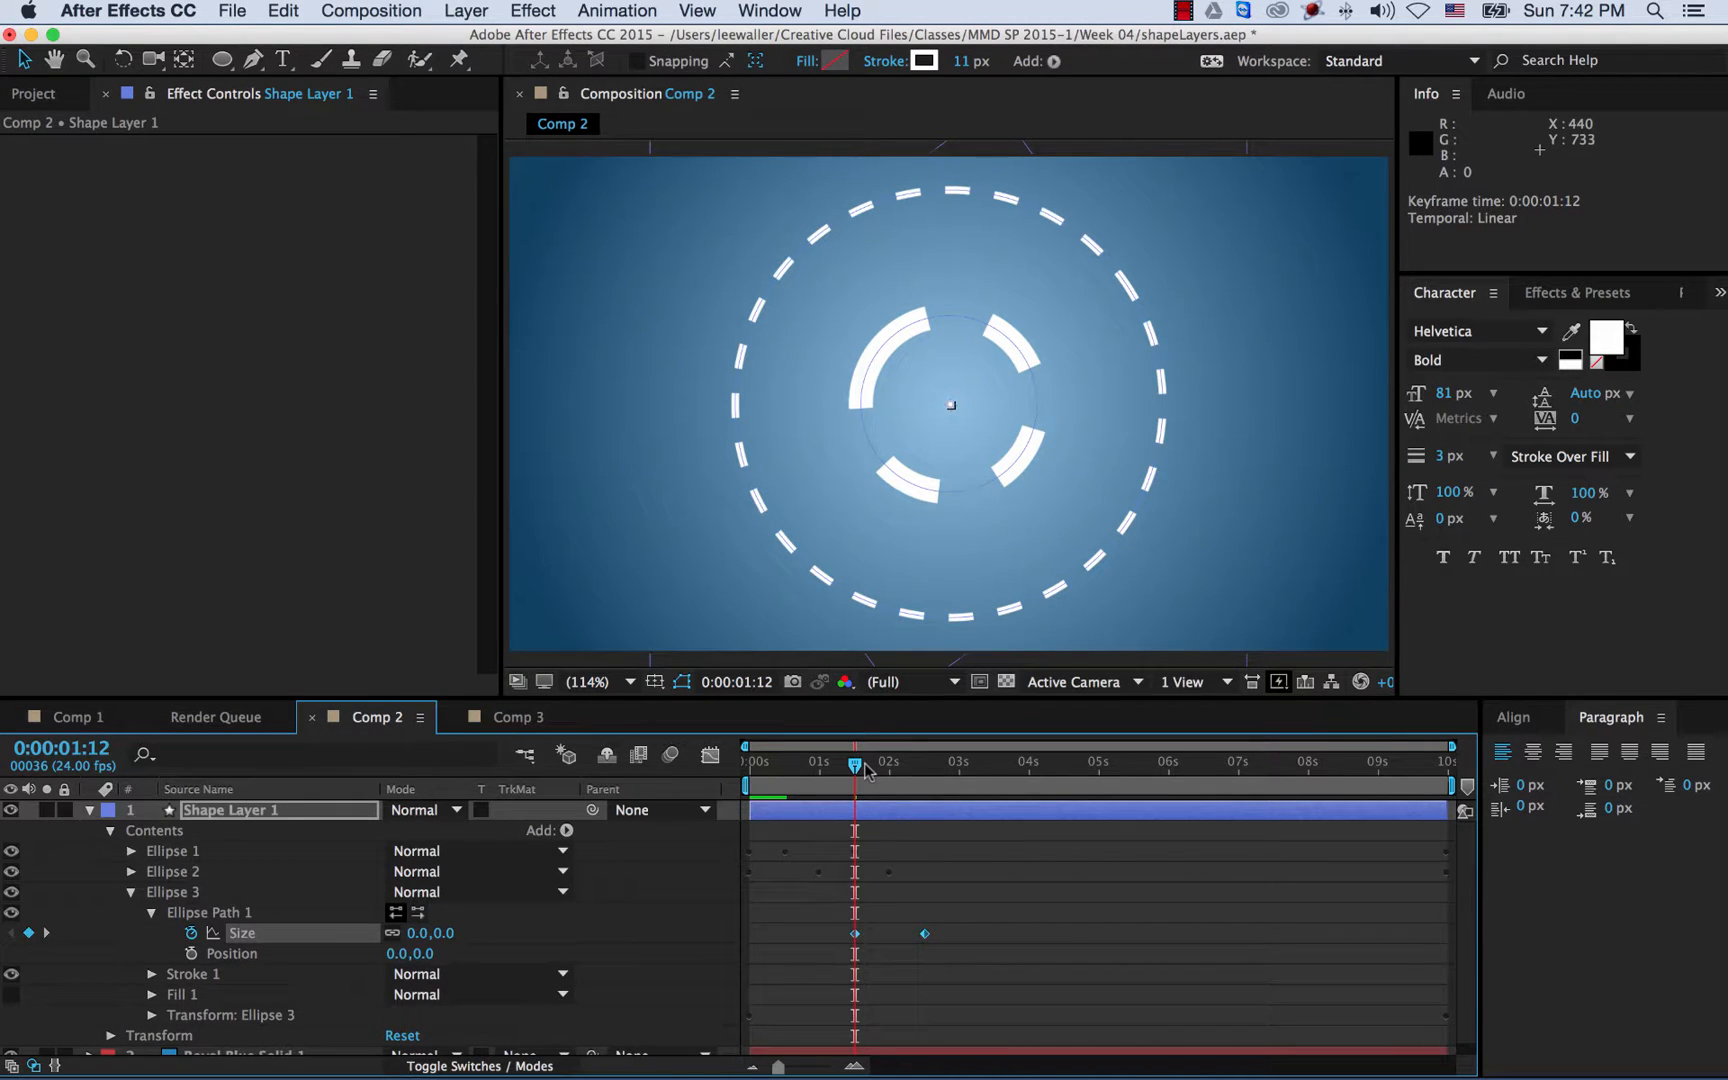
left_click_drag(864, 765, 641, 765)
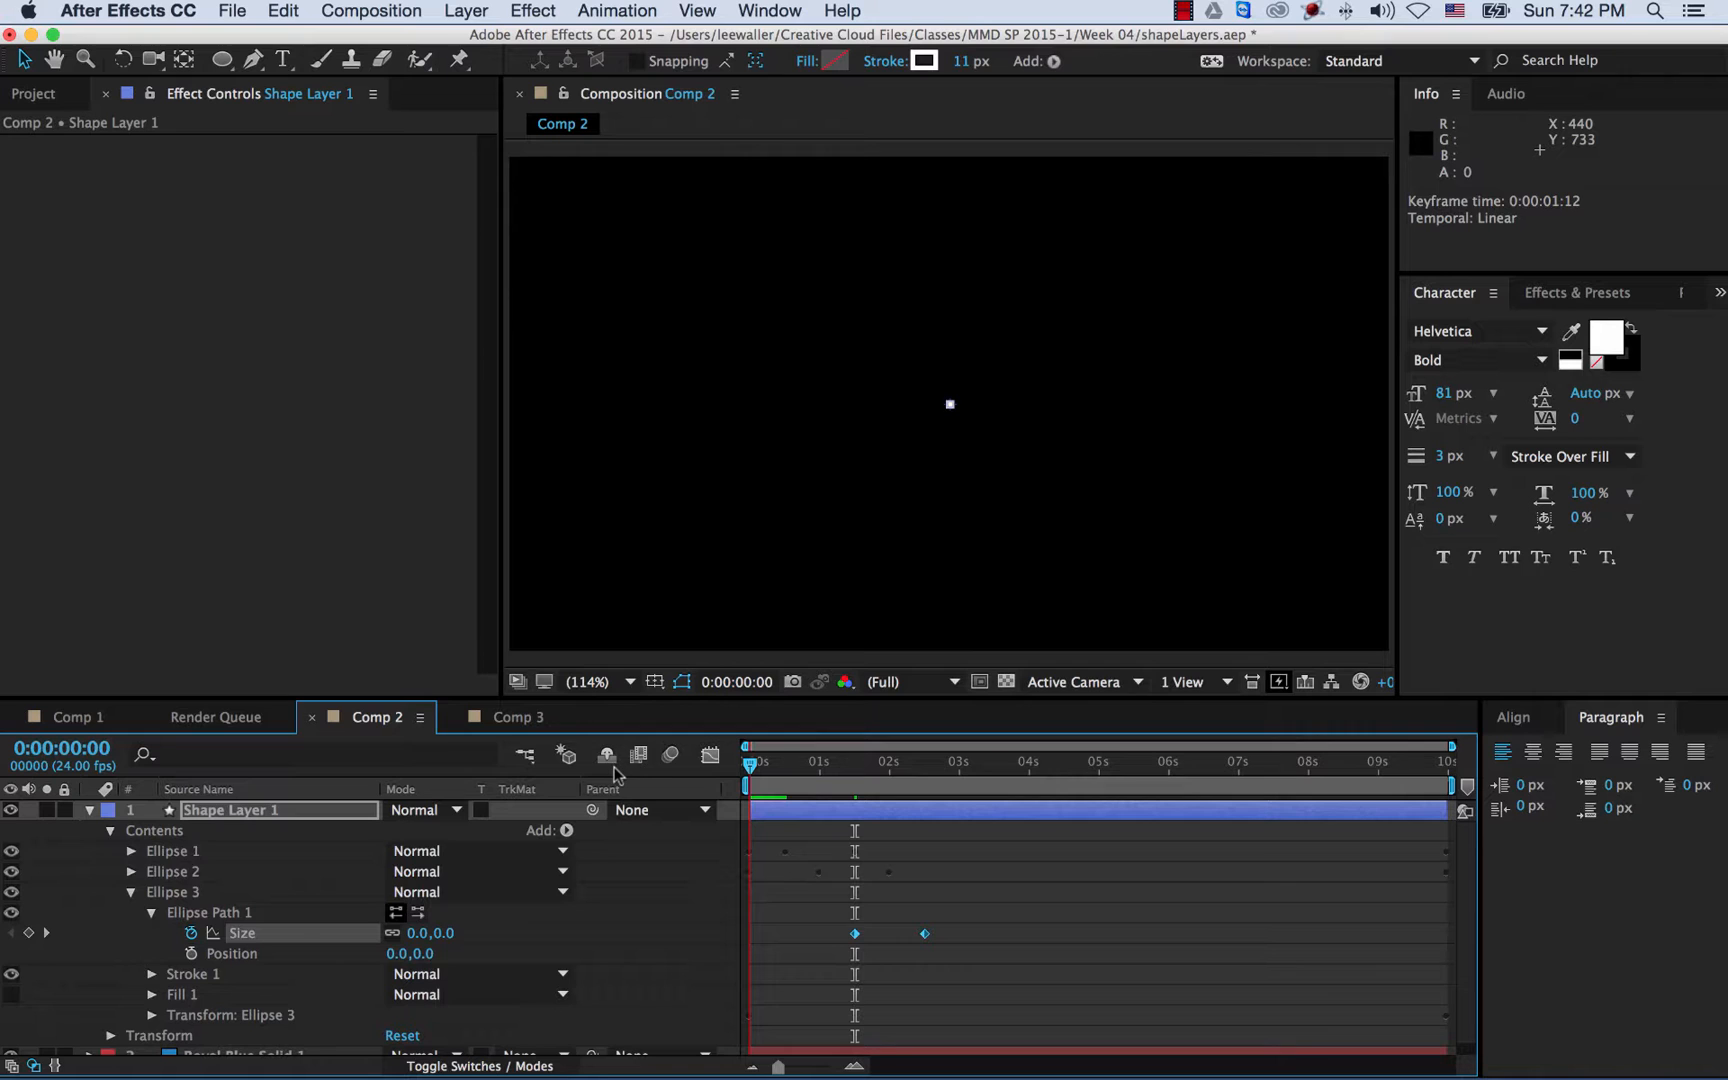
key("space")
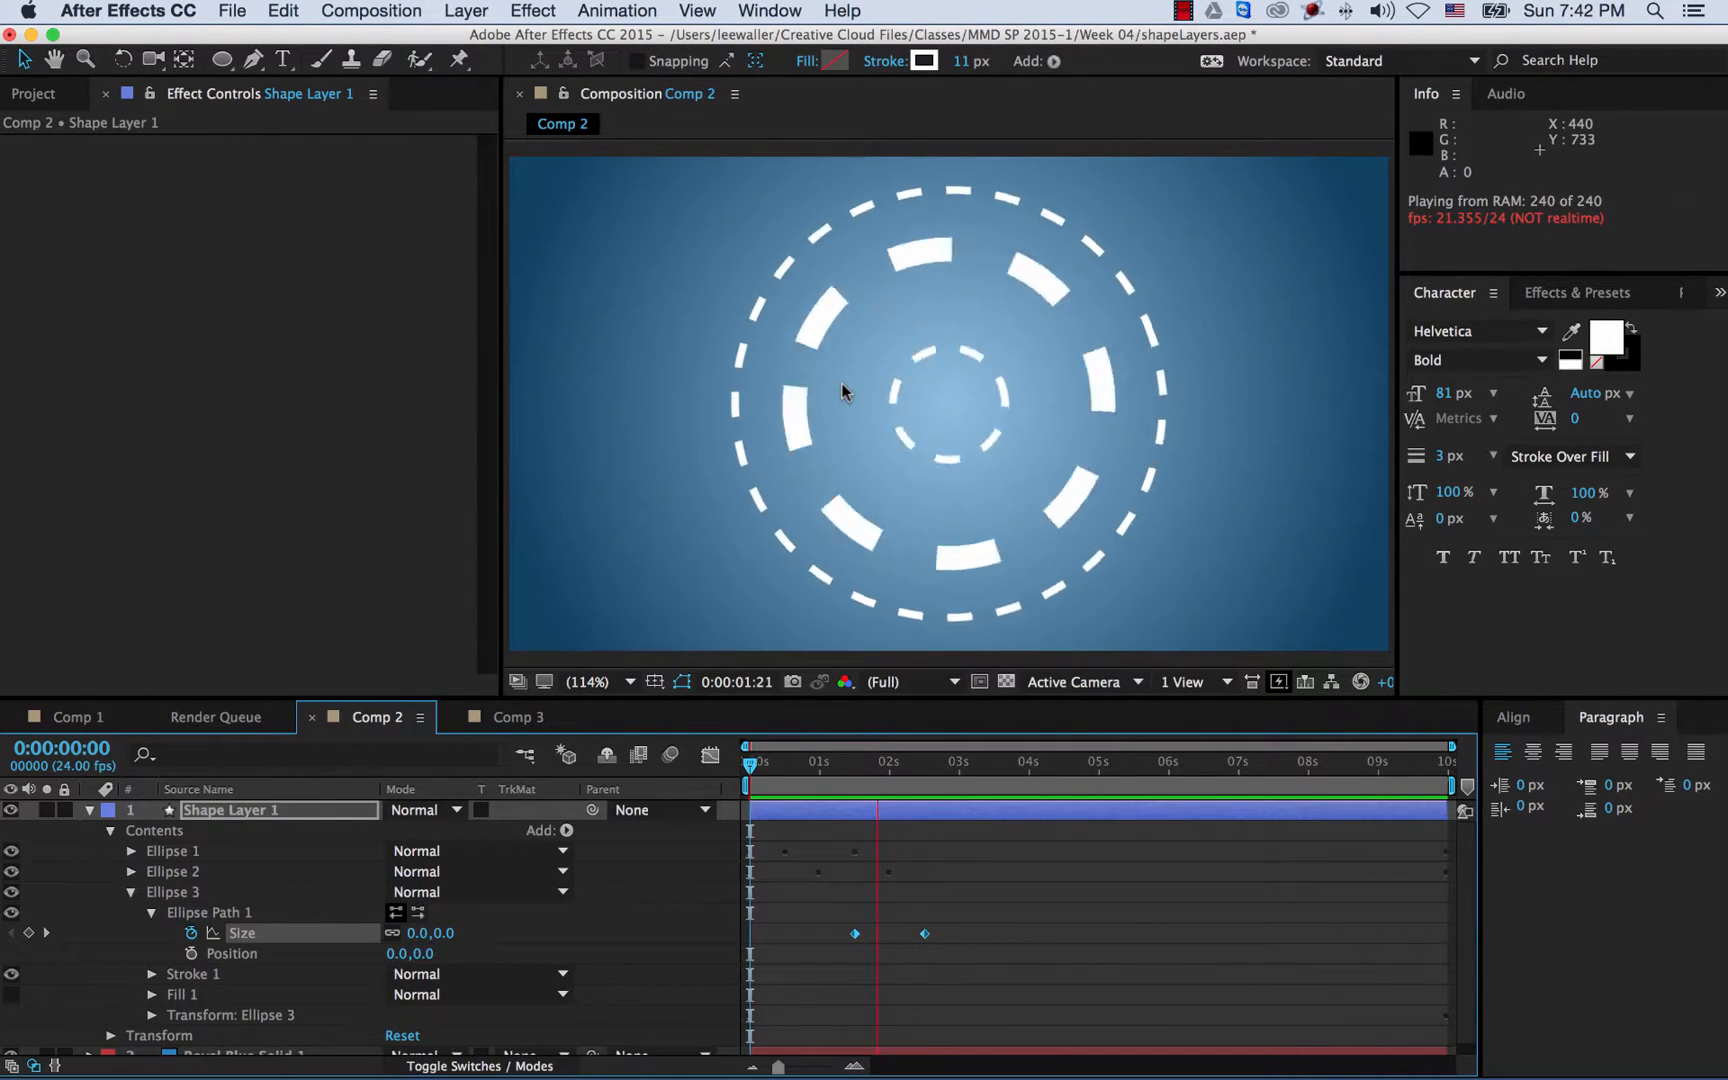
left_click(1002, 772)
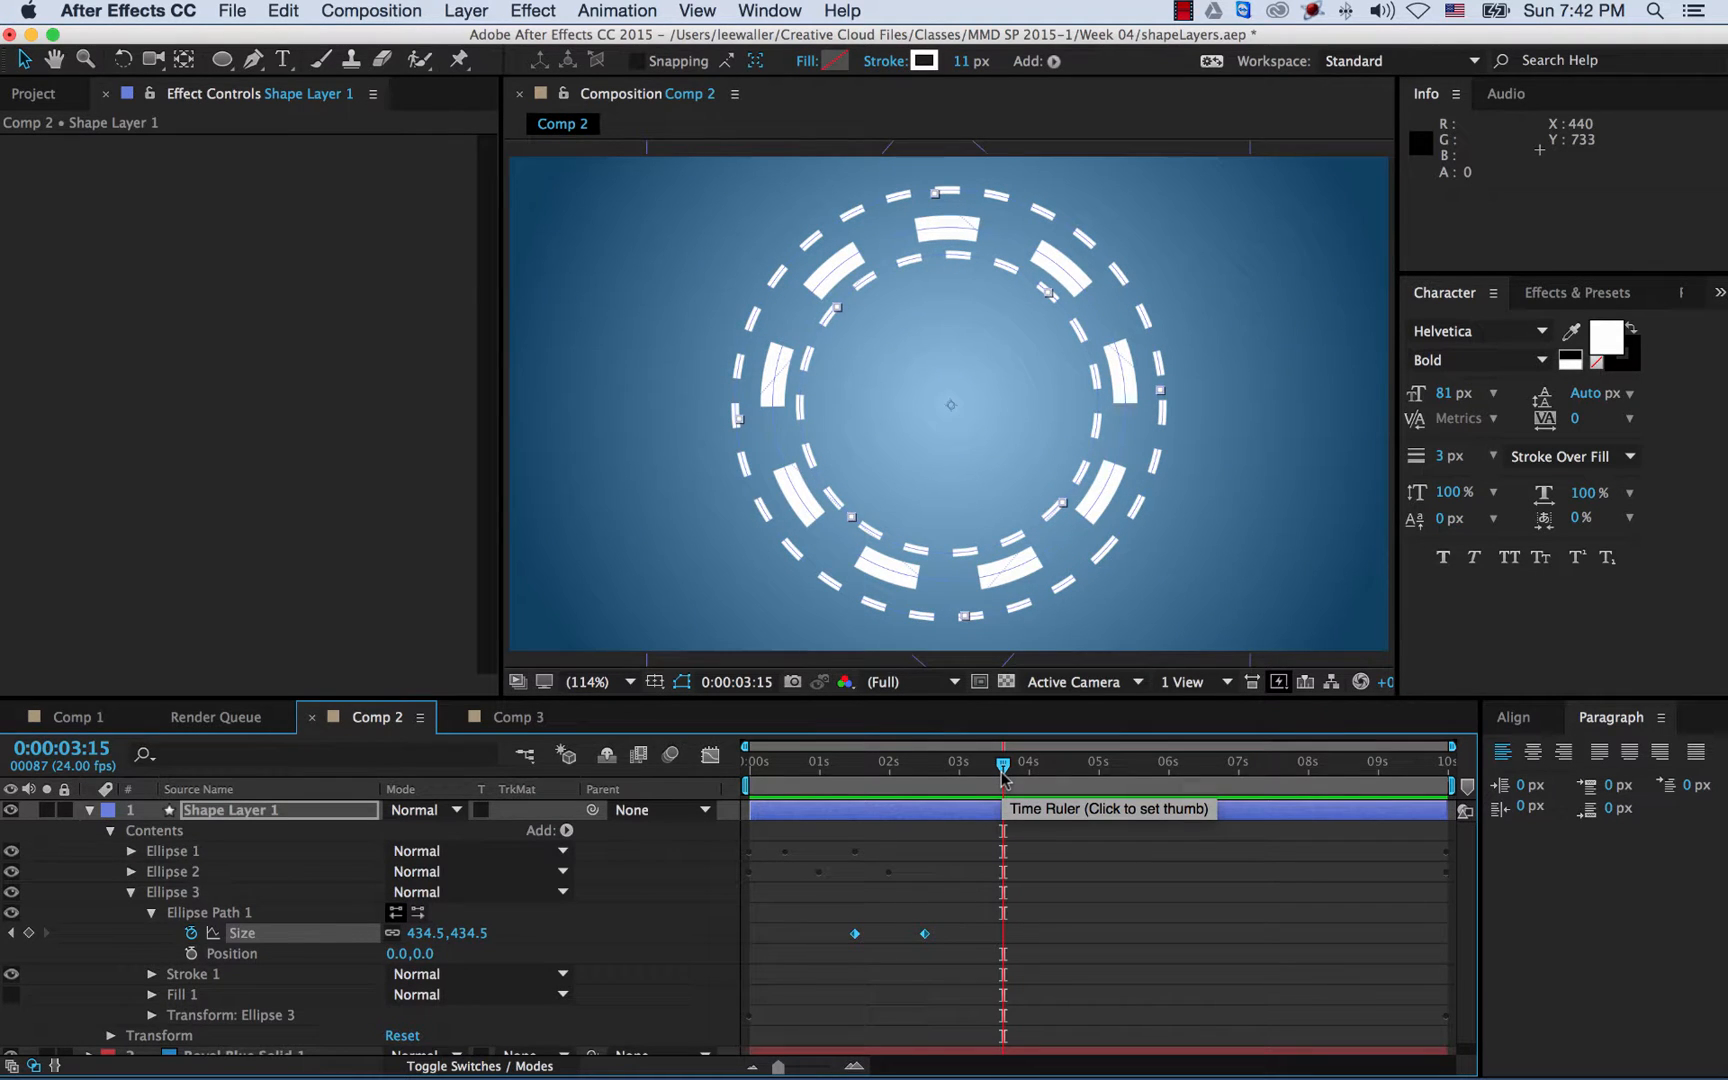
- At the 0:00:02:12 keyframe, set Ellipse 3's Size to 425.5, refine it to 389.5, and preview
key("j")
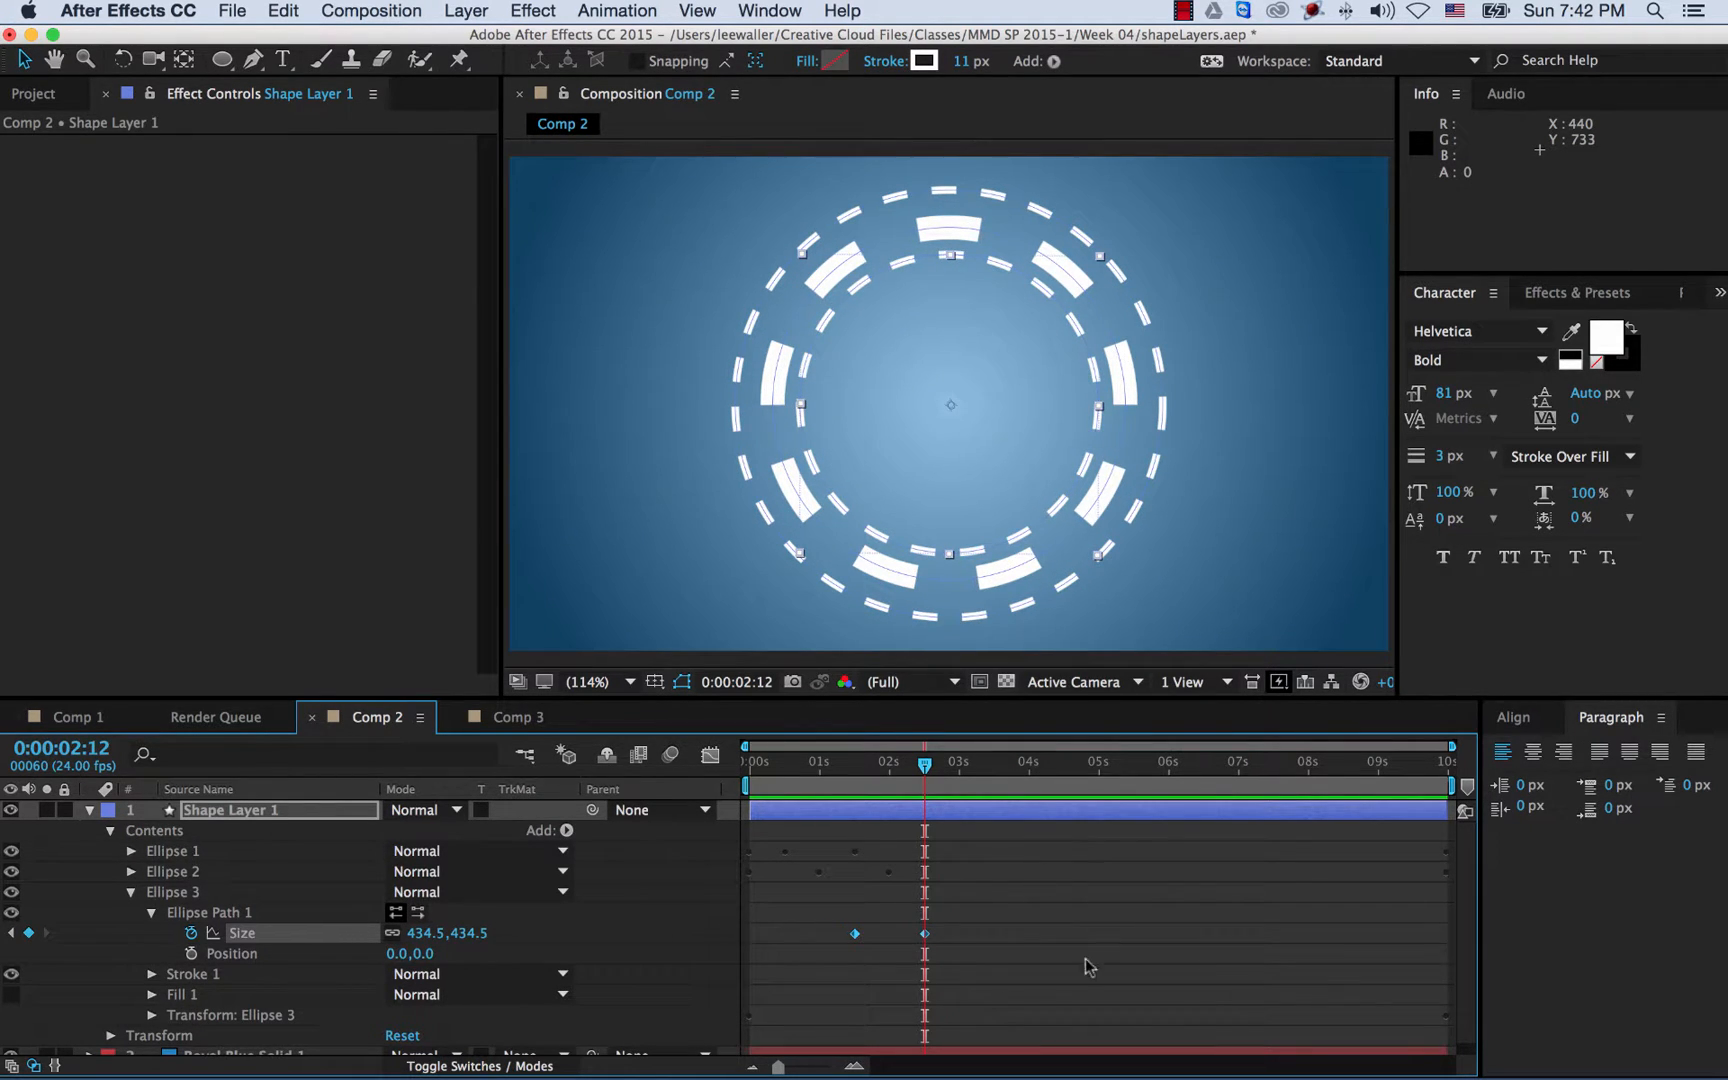
left_click(936, 938)
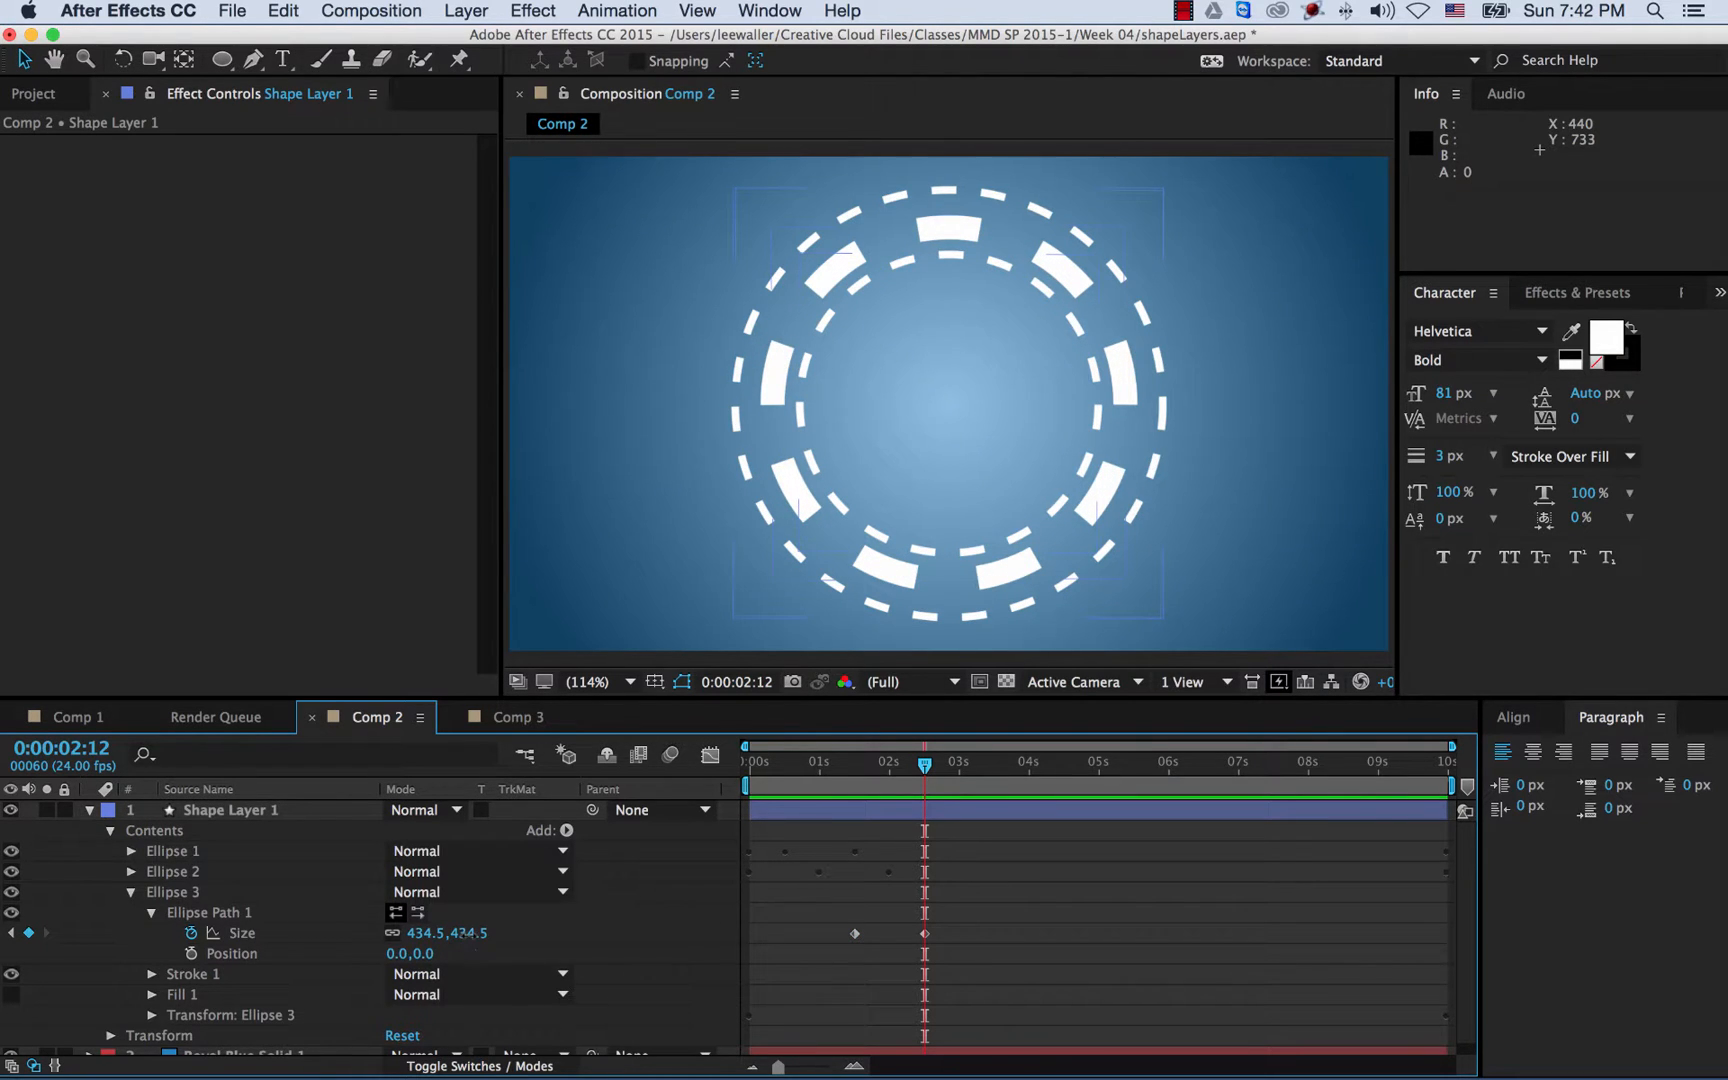
left_click(469, 933)
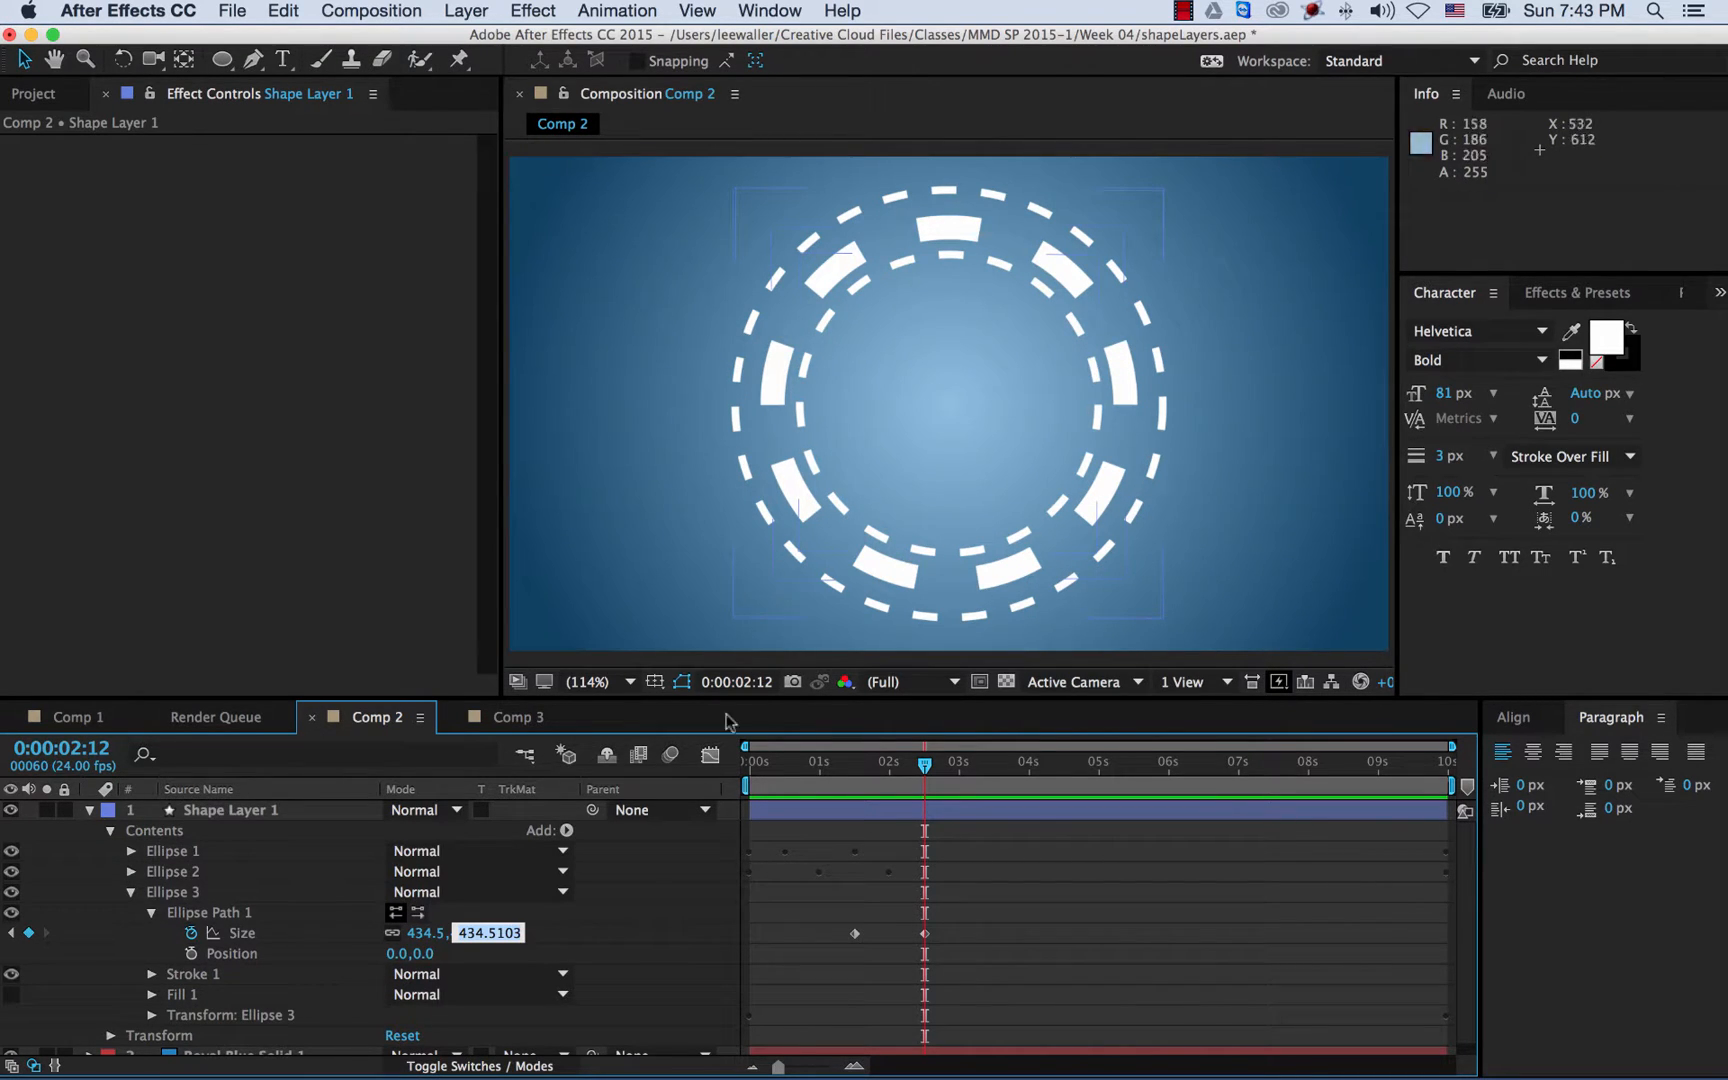
type("425.5")
key("Return")
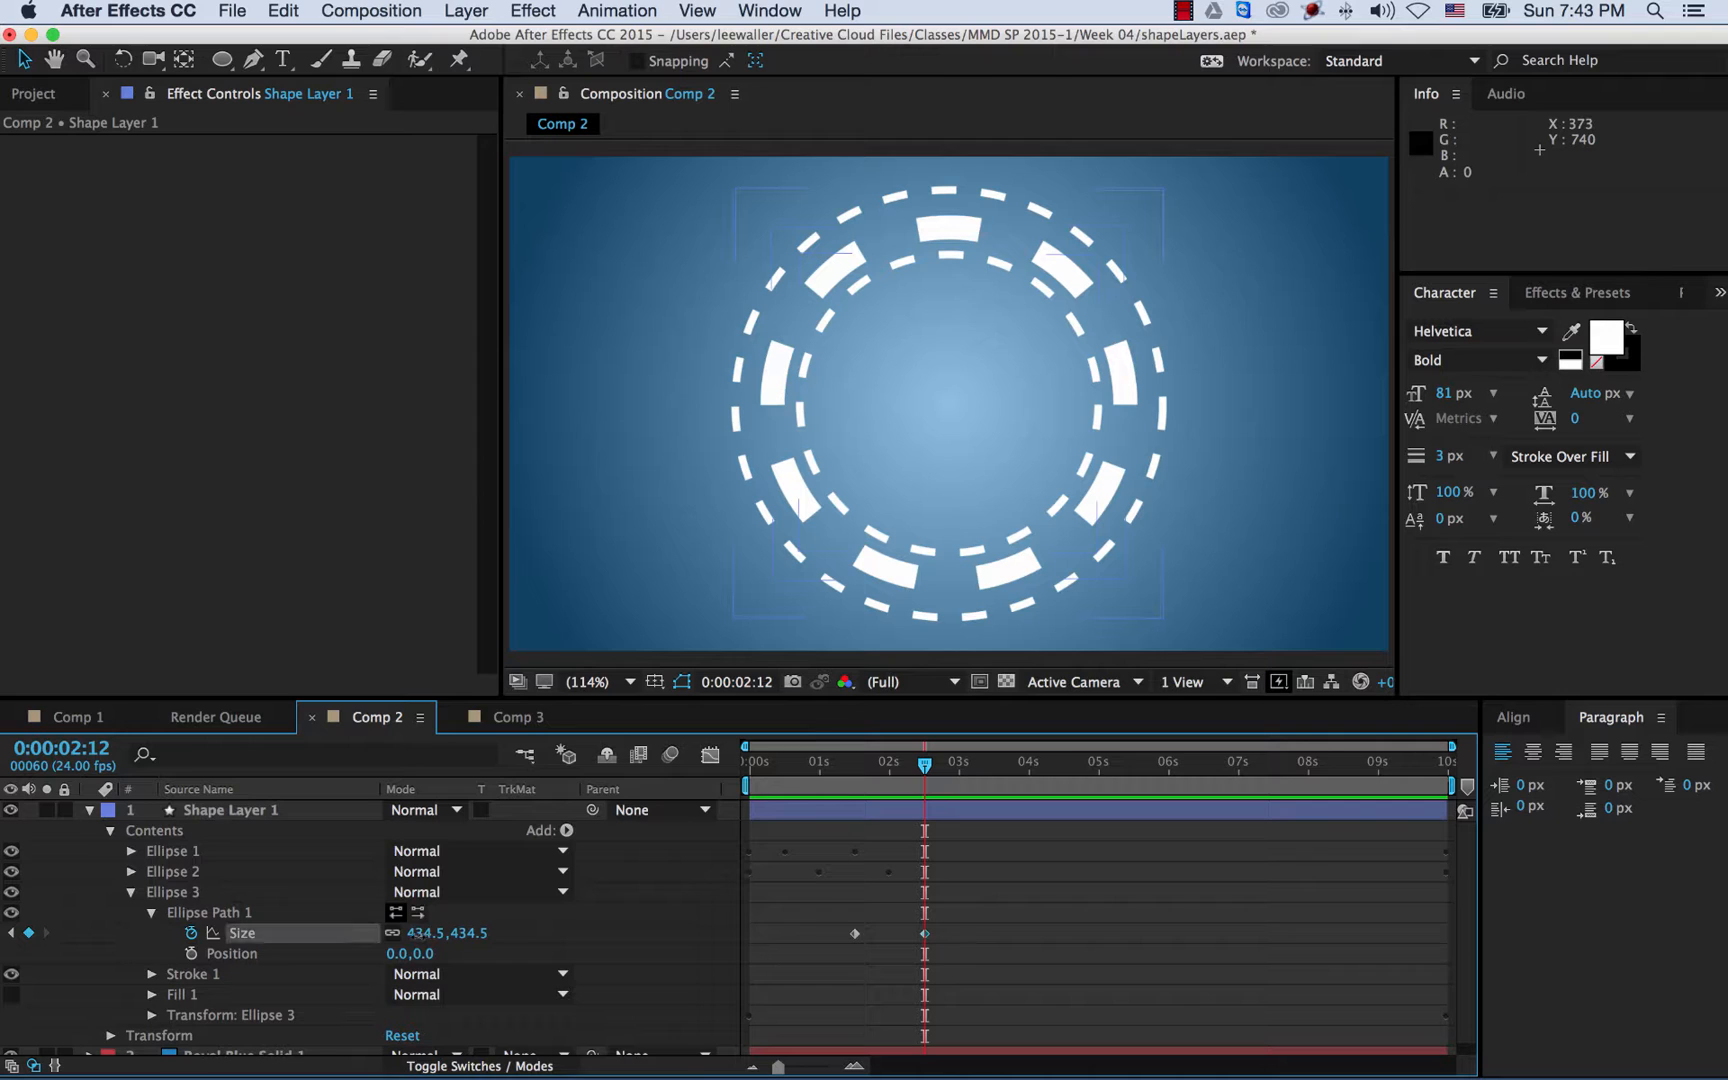
left_click_drag(408, 933, 398, 936)
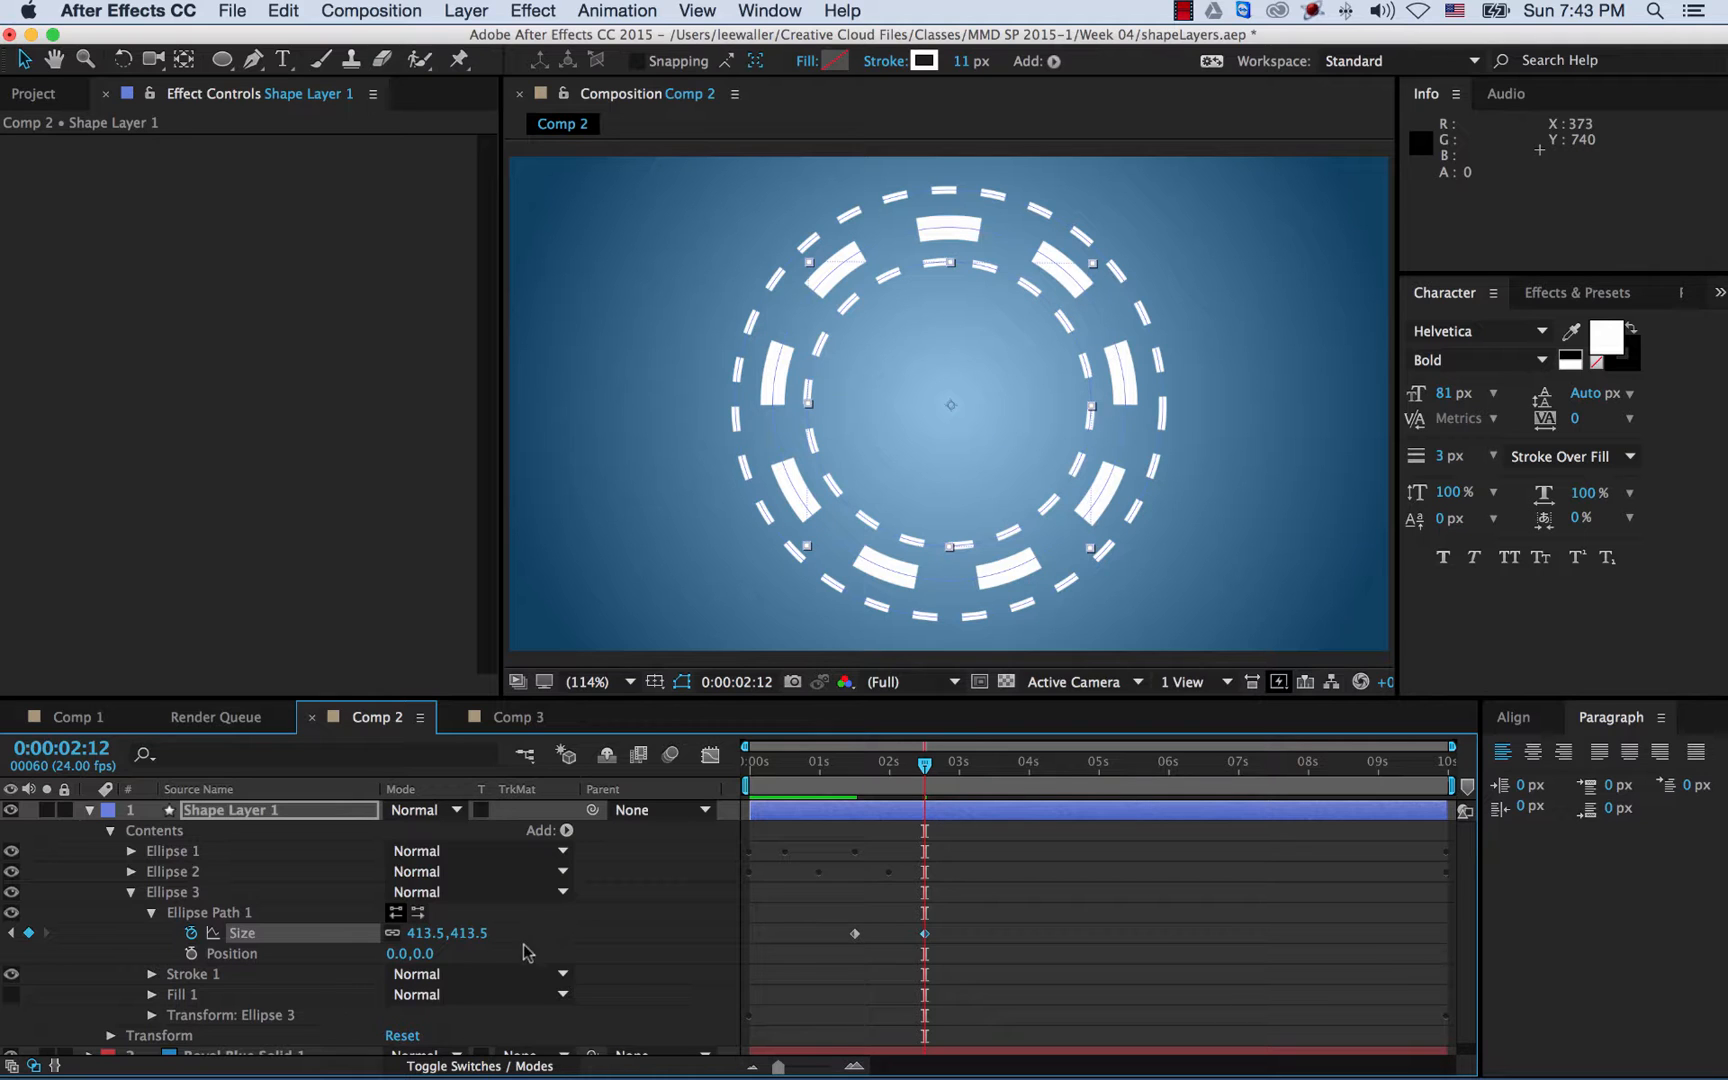
left_click_drag(465, 938, 440, 940)
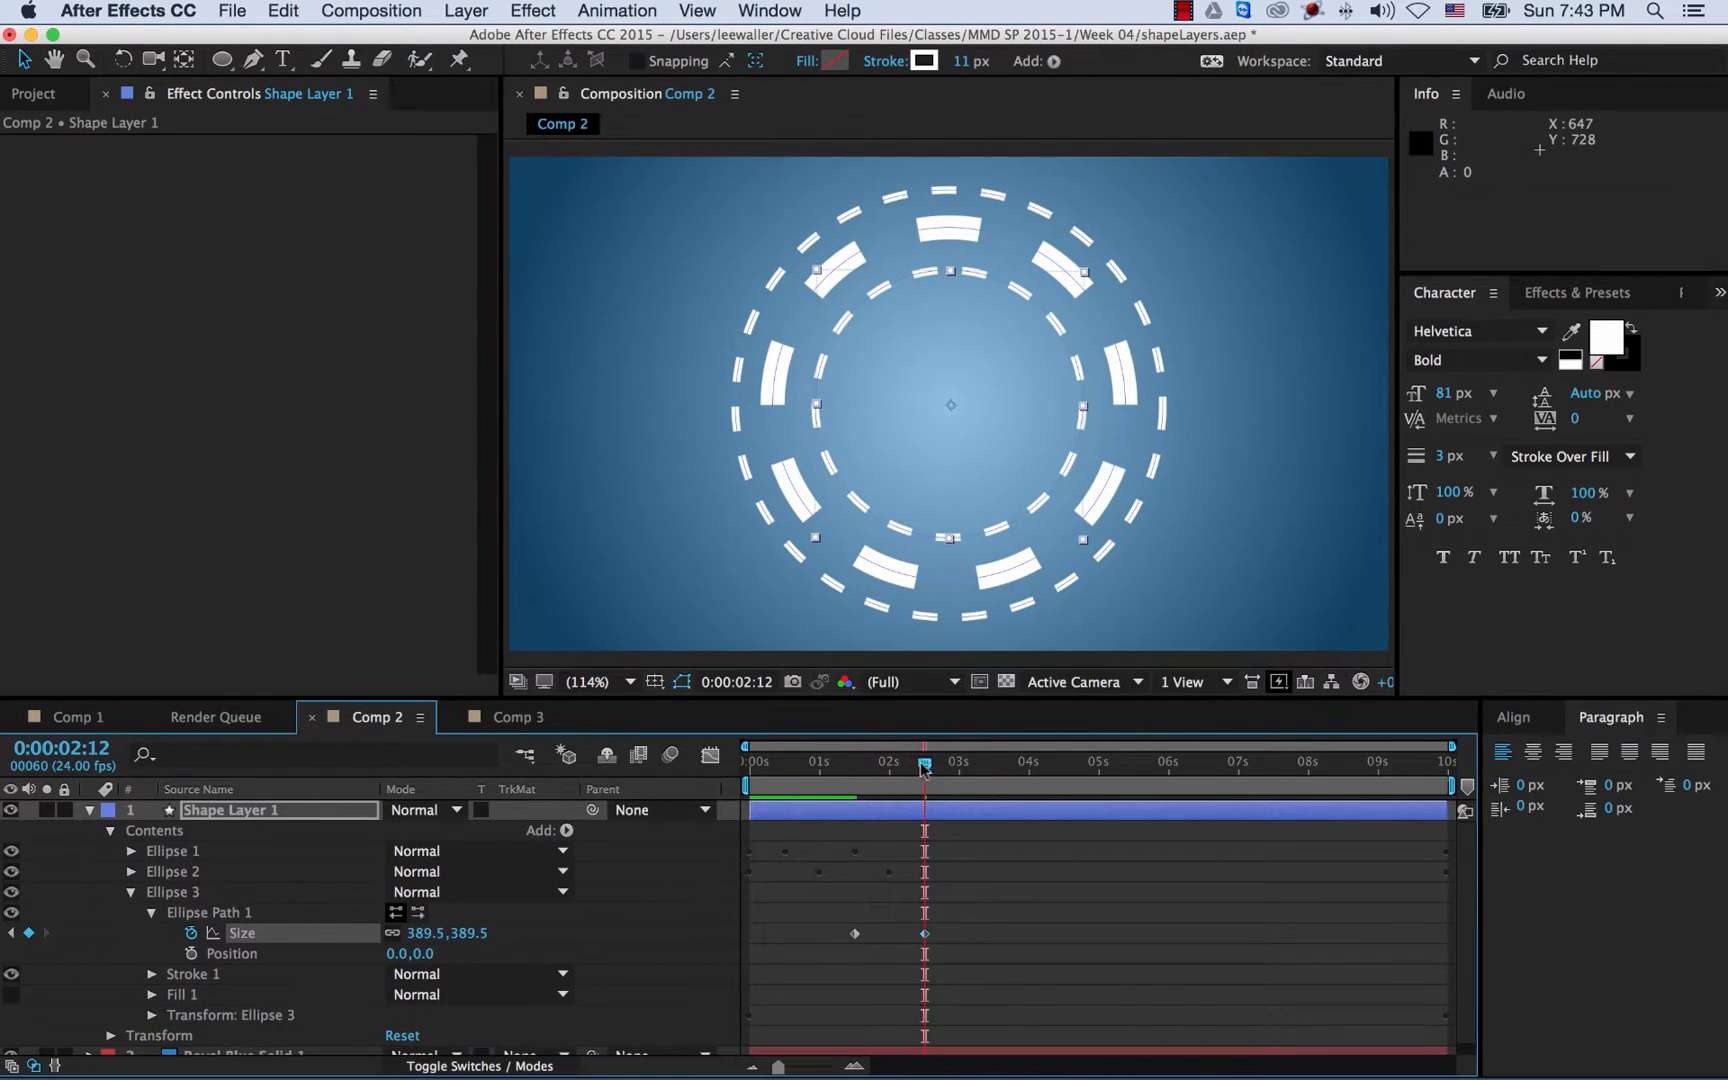
left_click_drag(903, 771, 617, 765)
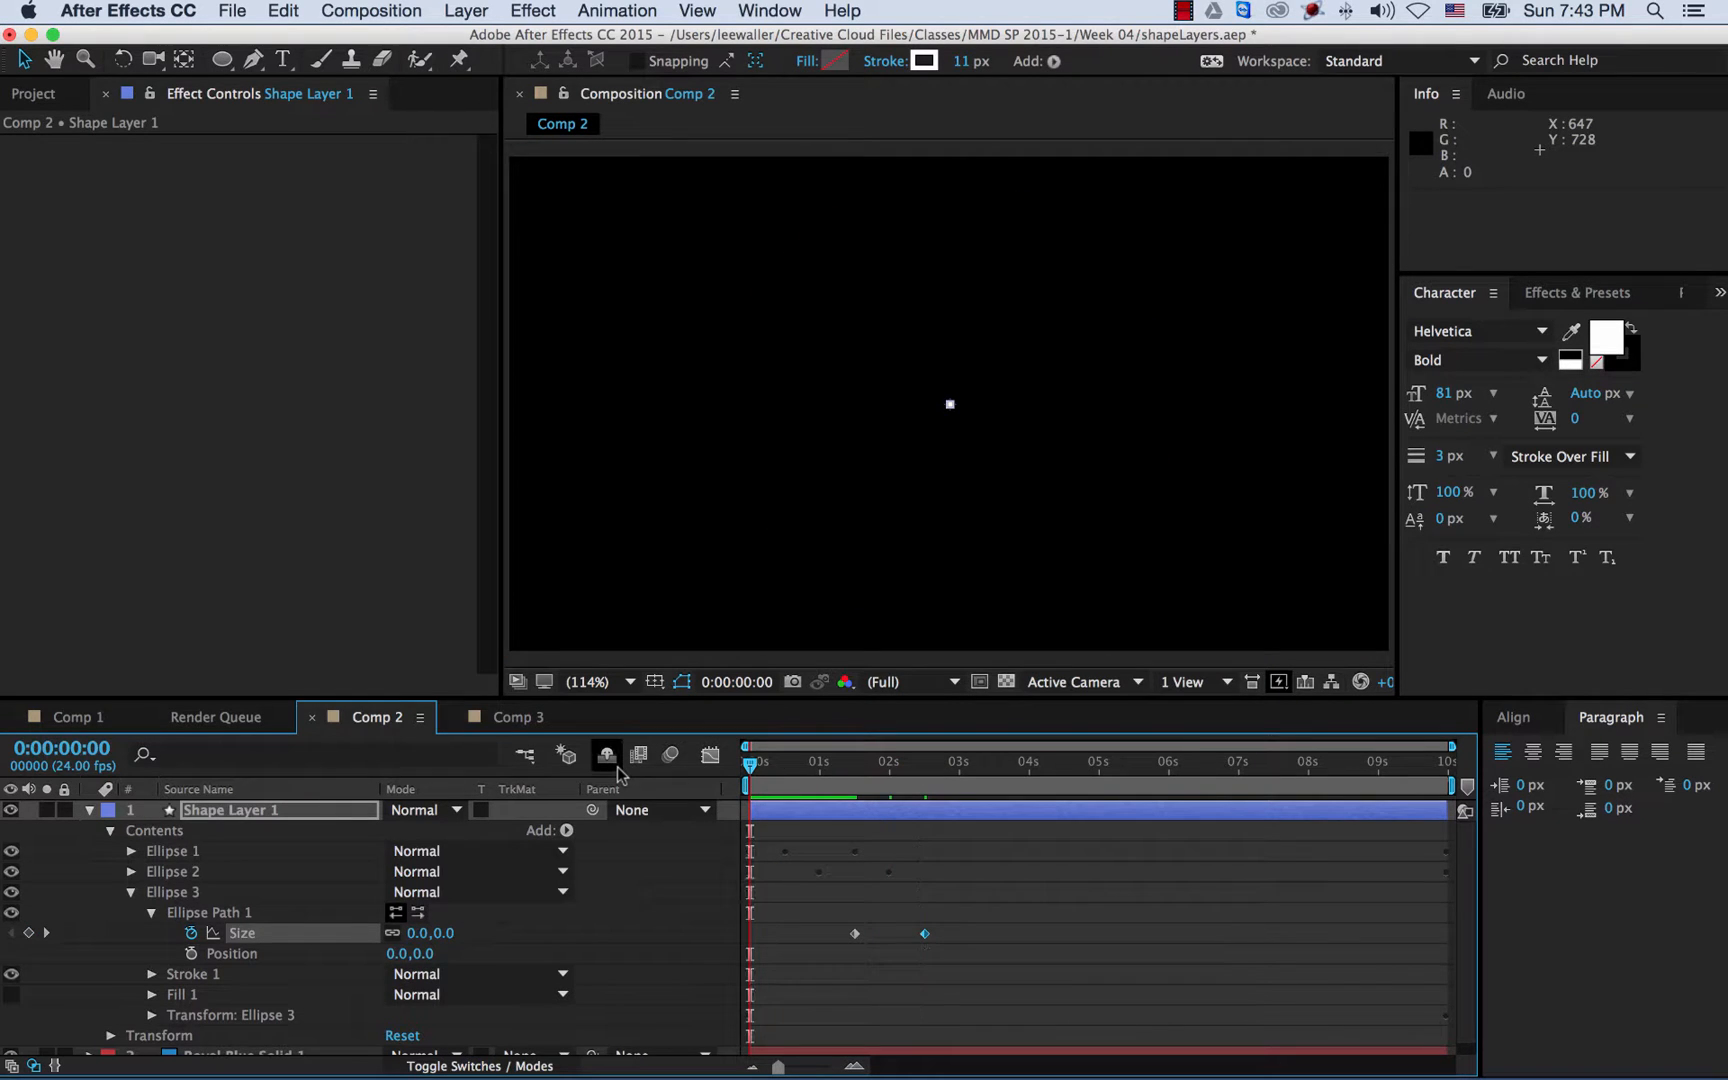
key("space")
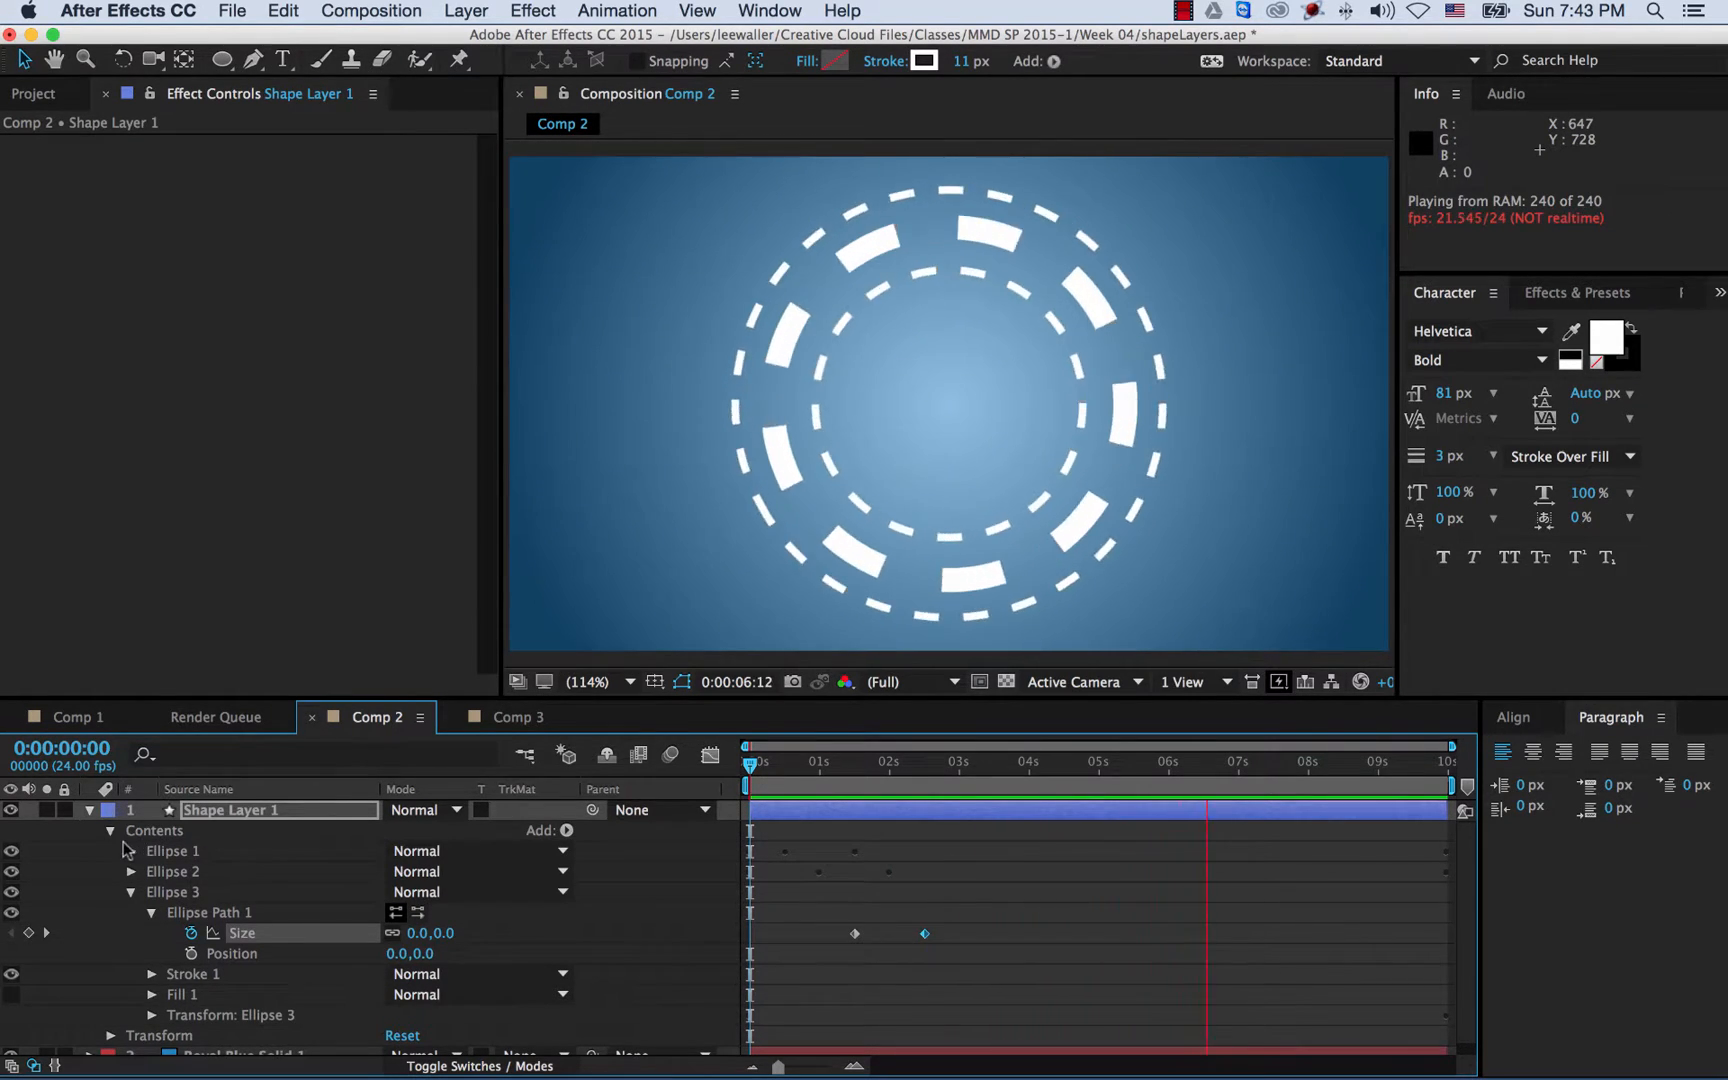
- Collapse Ellipse 3, rewind, and switch to Comp 1 to view its X-logo design
left_click(131, 892)
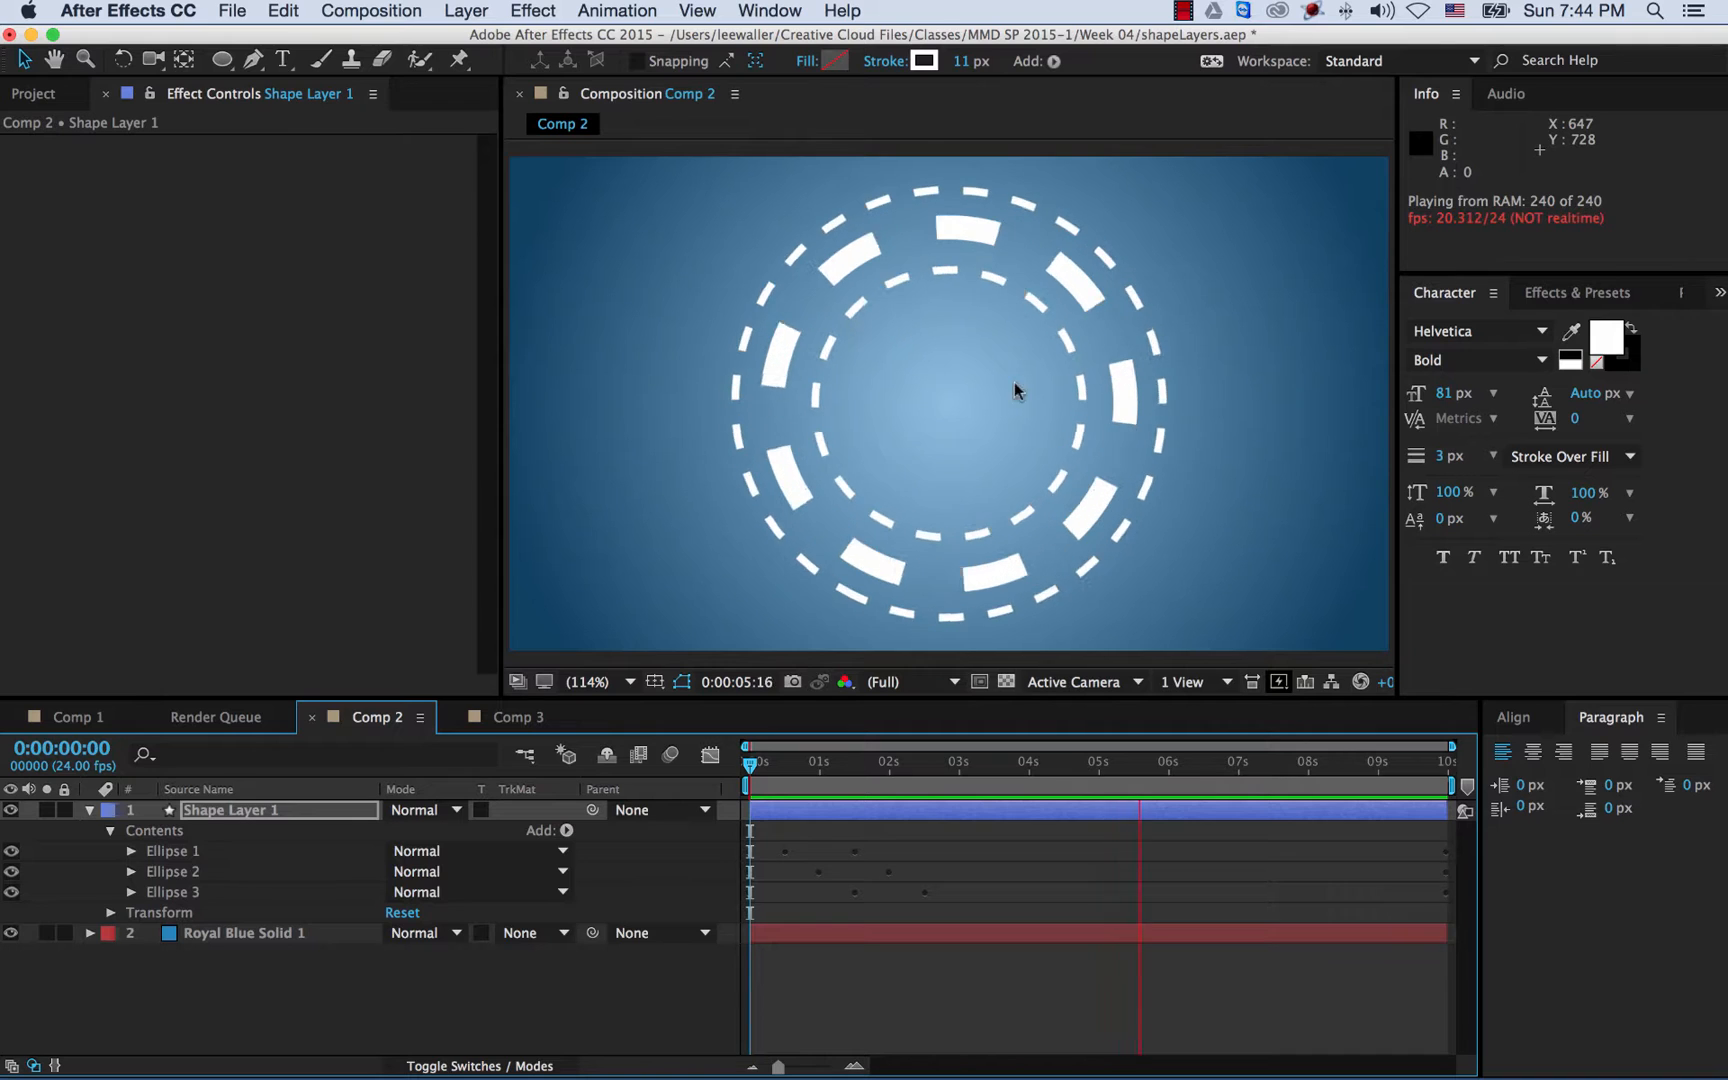
left_click_drag(793, 771, 945, 771)
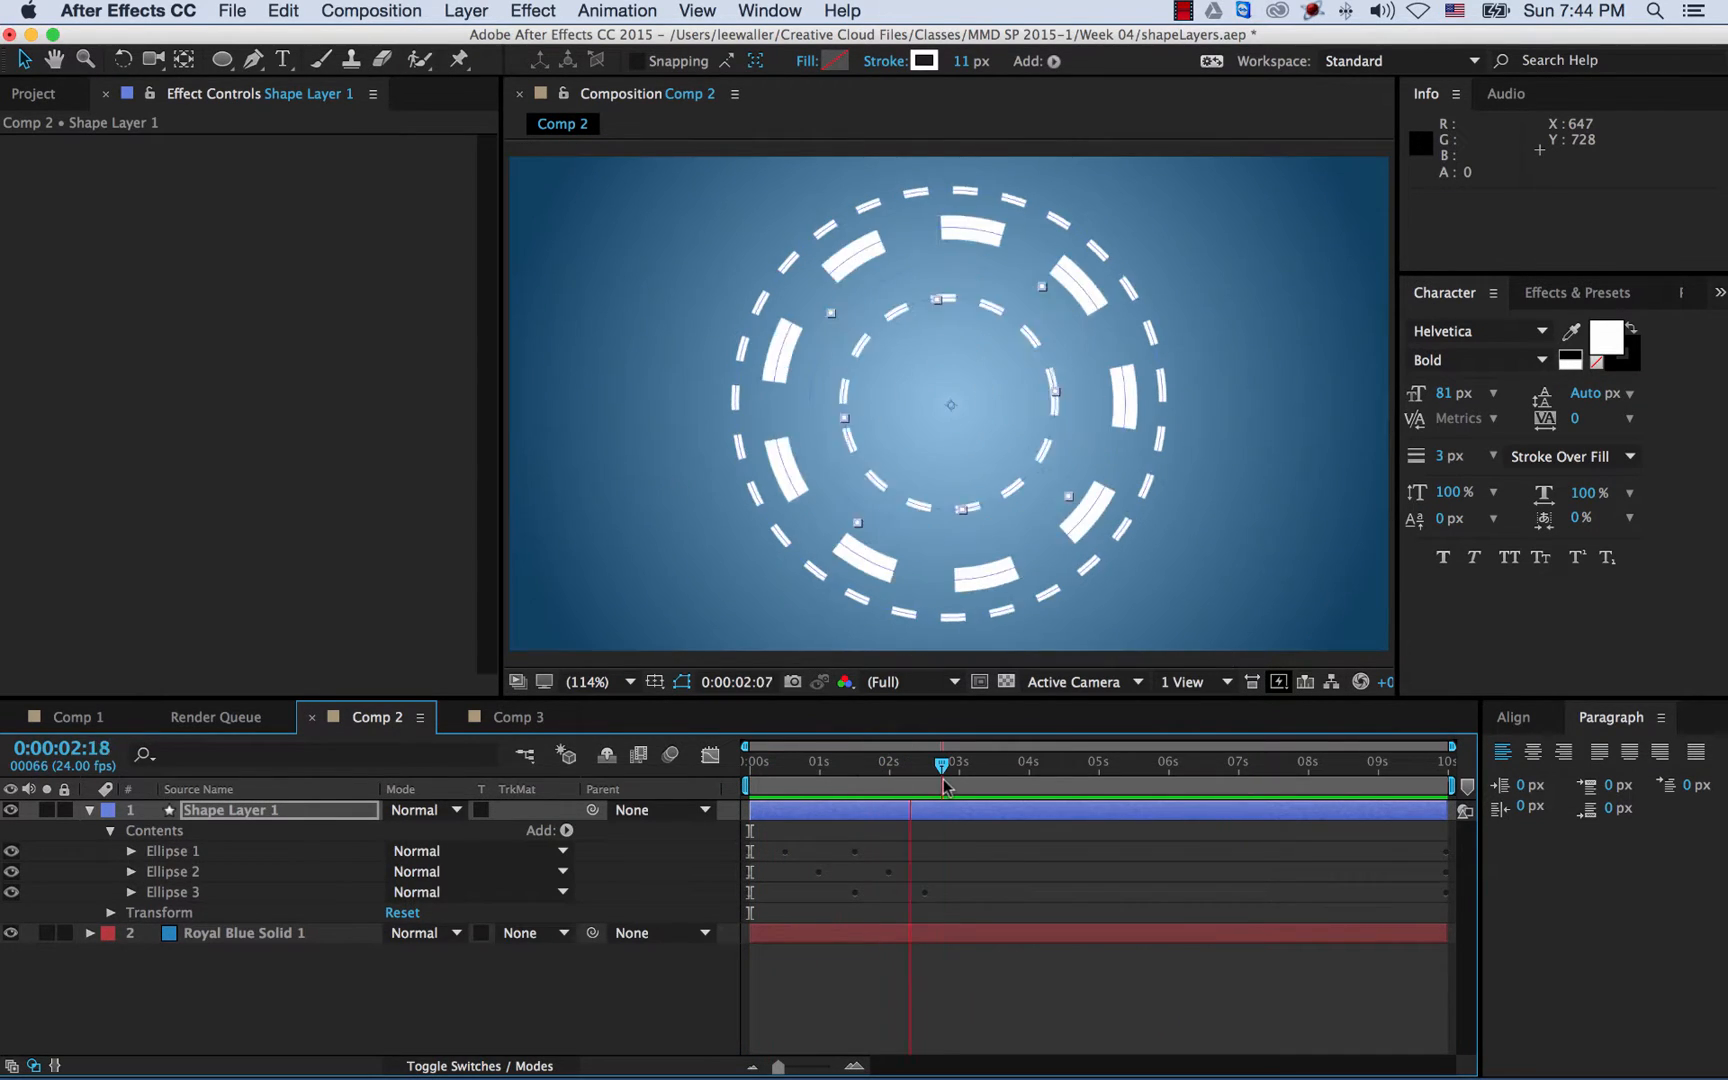
left_click(78, 720)
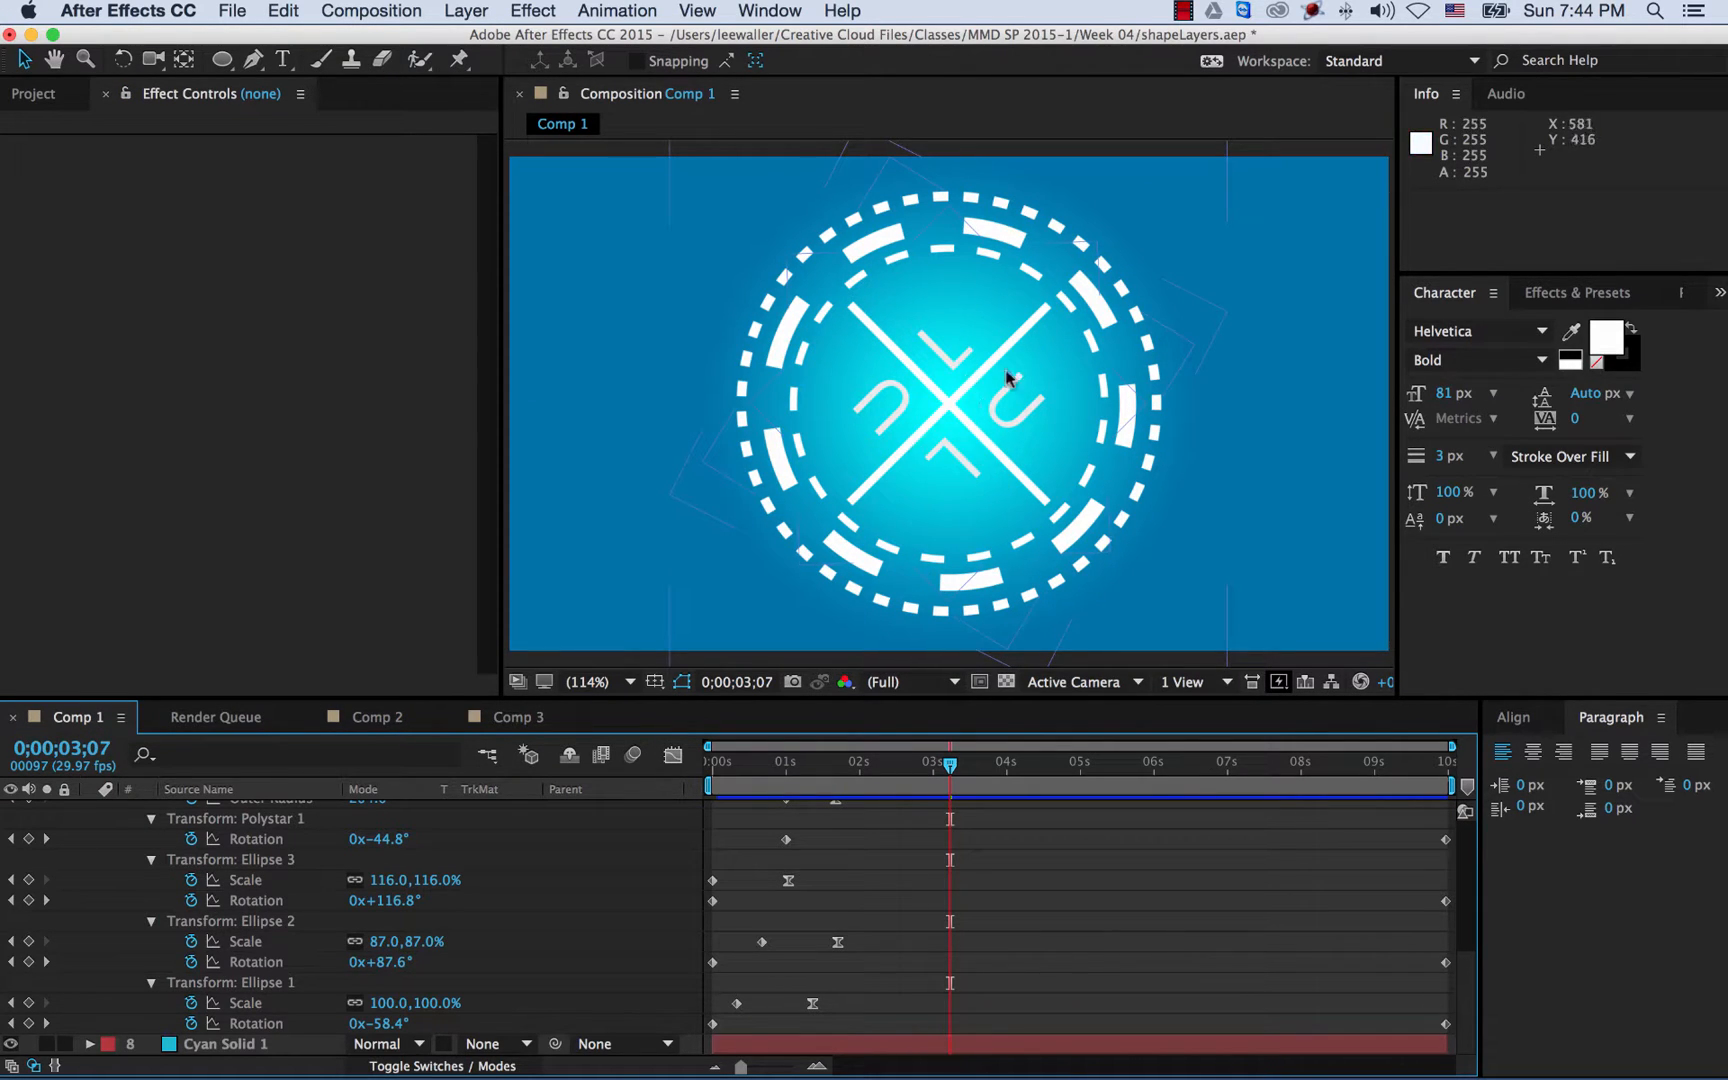
- Scrub Comp 1, return to Comp 2 to review its rings, and open the shape-tool flyout
left_click_drag(948, 768, 1000, 786)
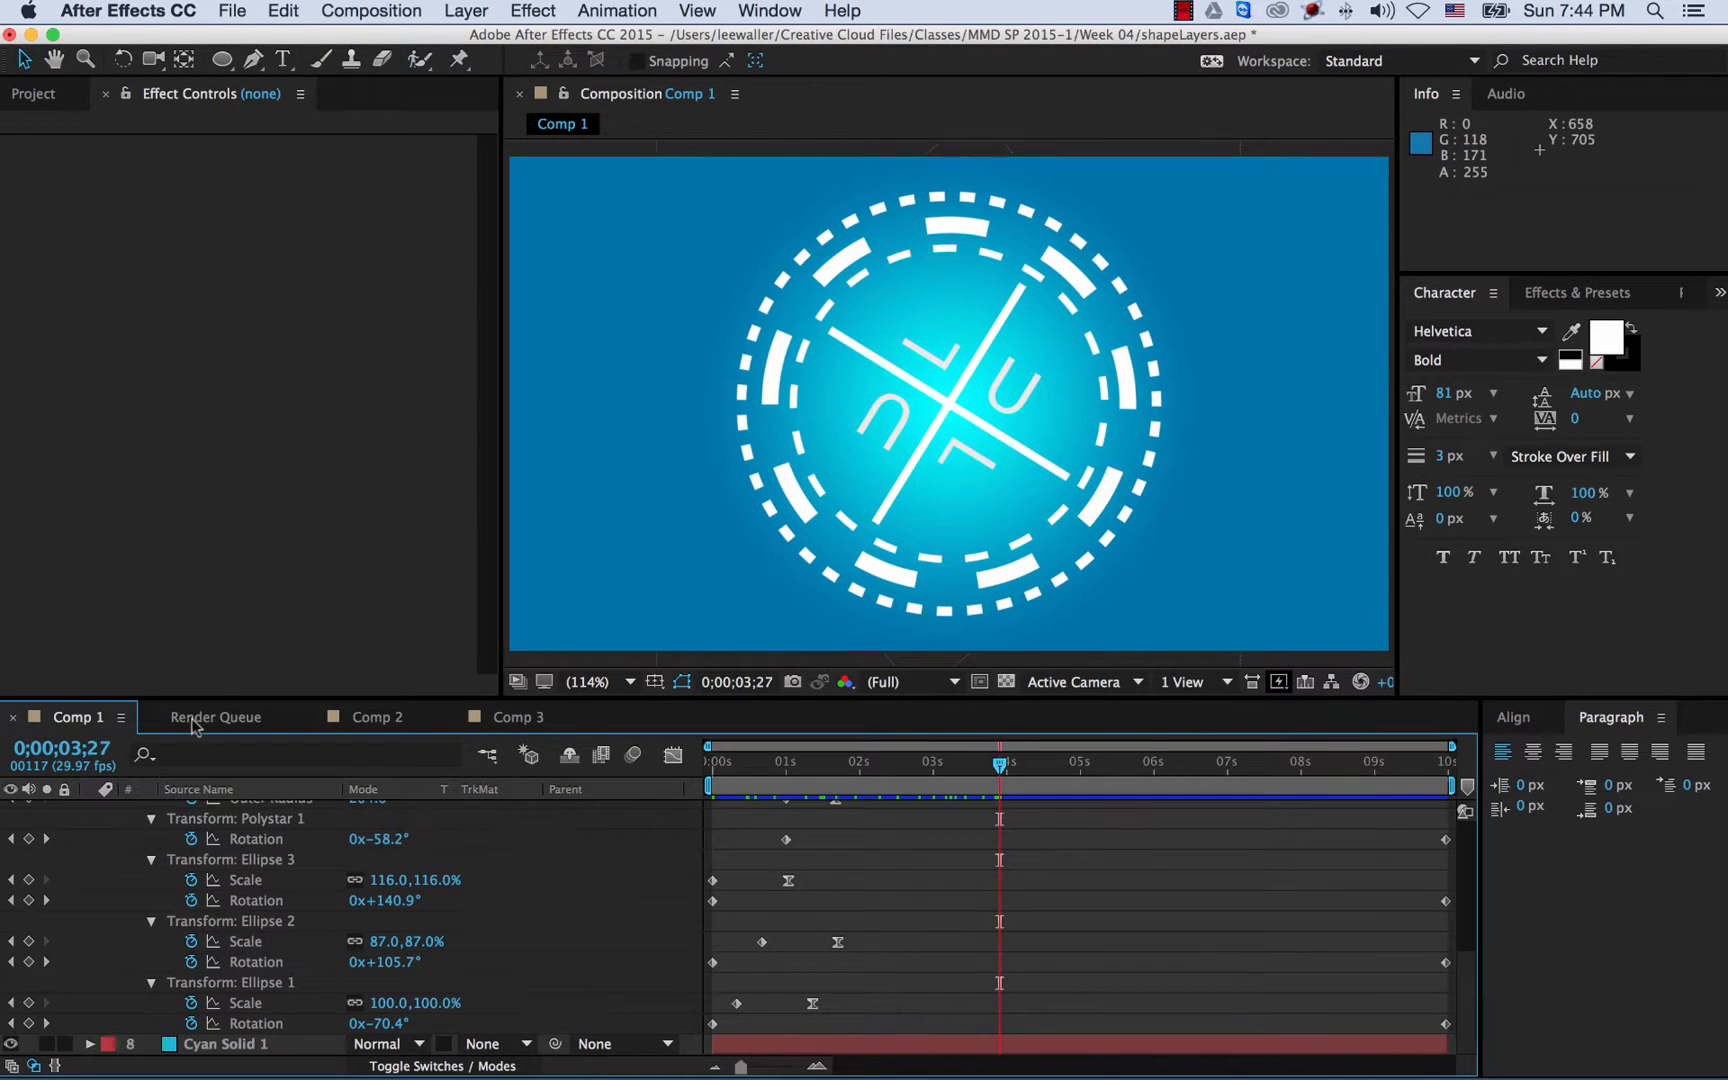
left_click(398, 716)
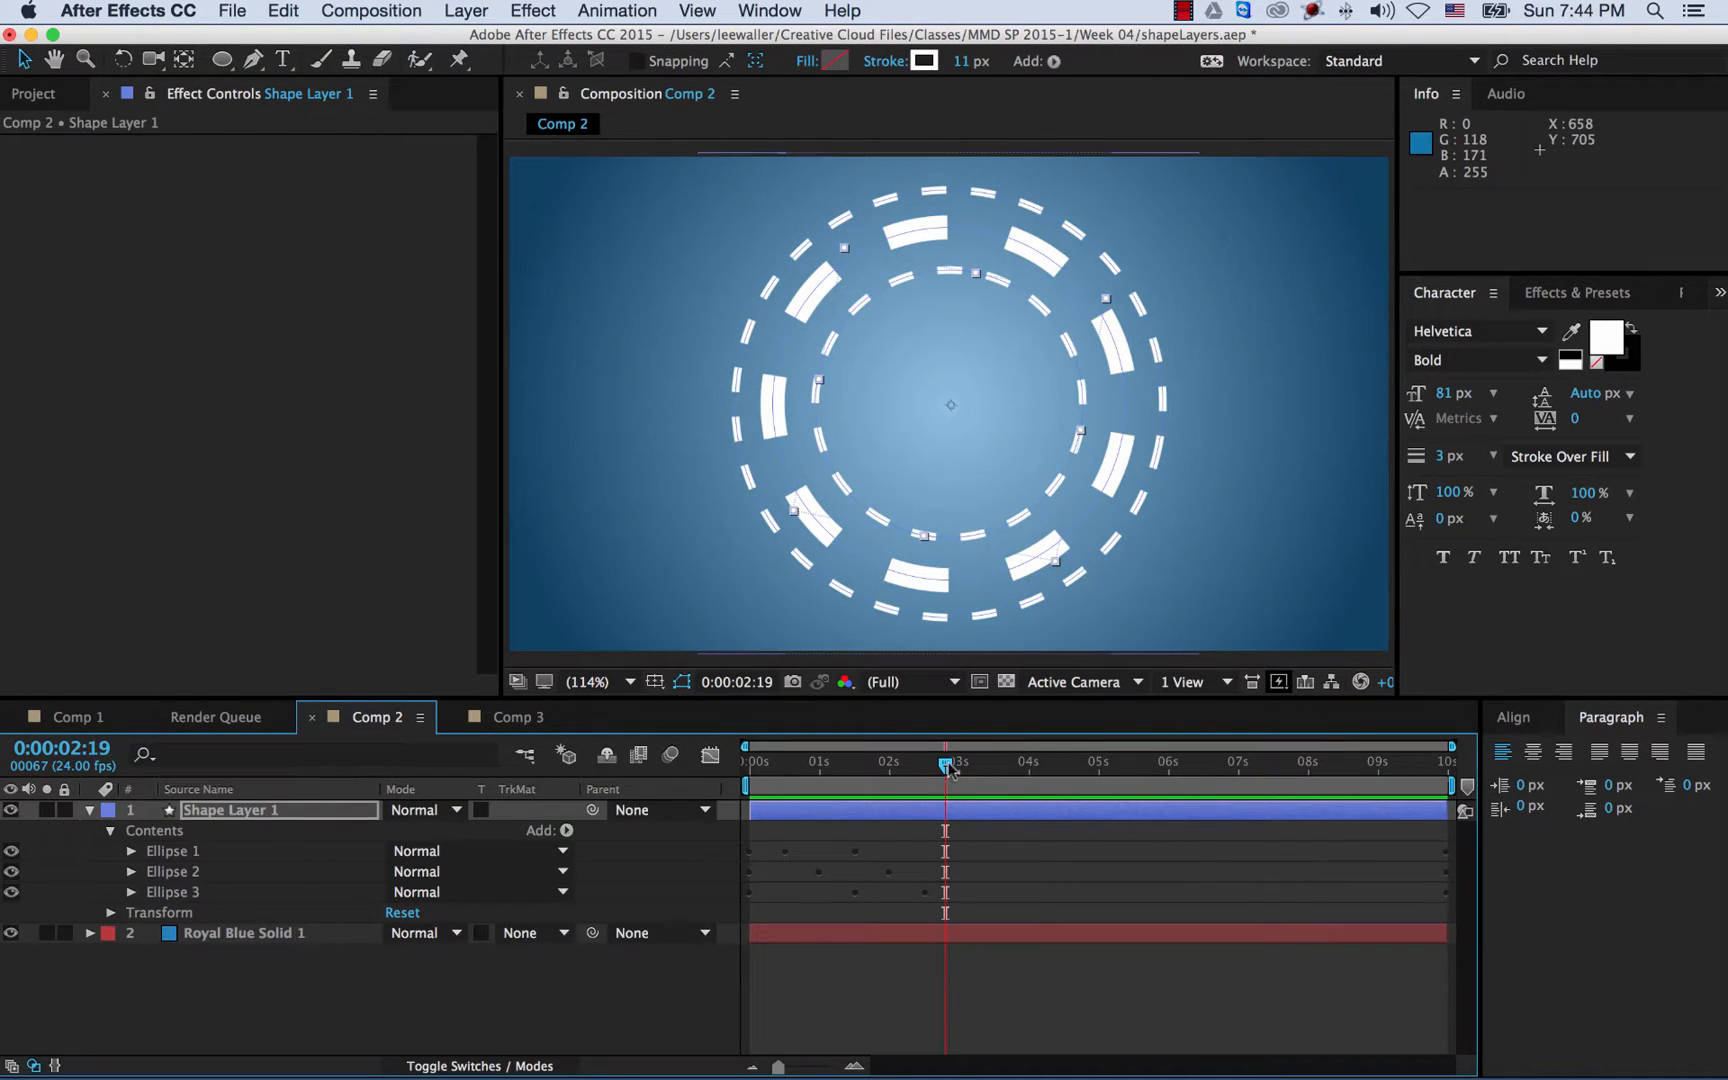
left_click_drag(865, 770, 962, 772)
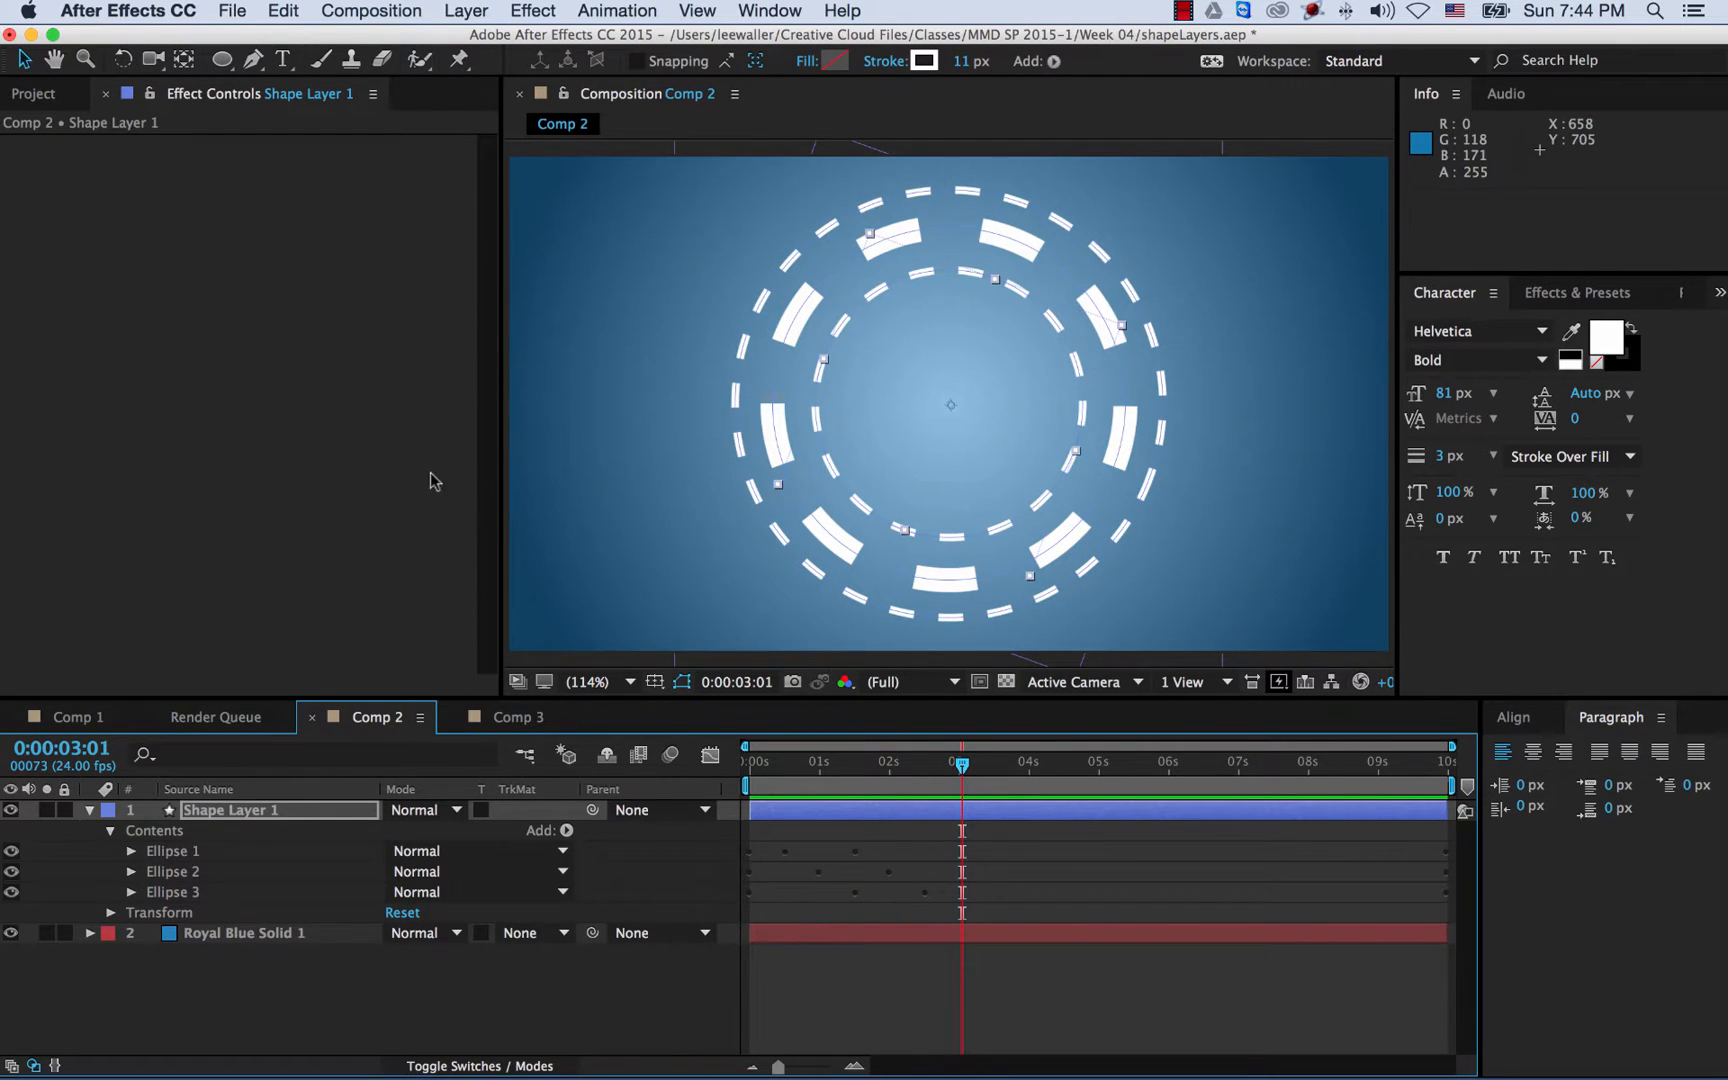
left_click(222, 60)
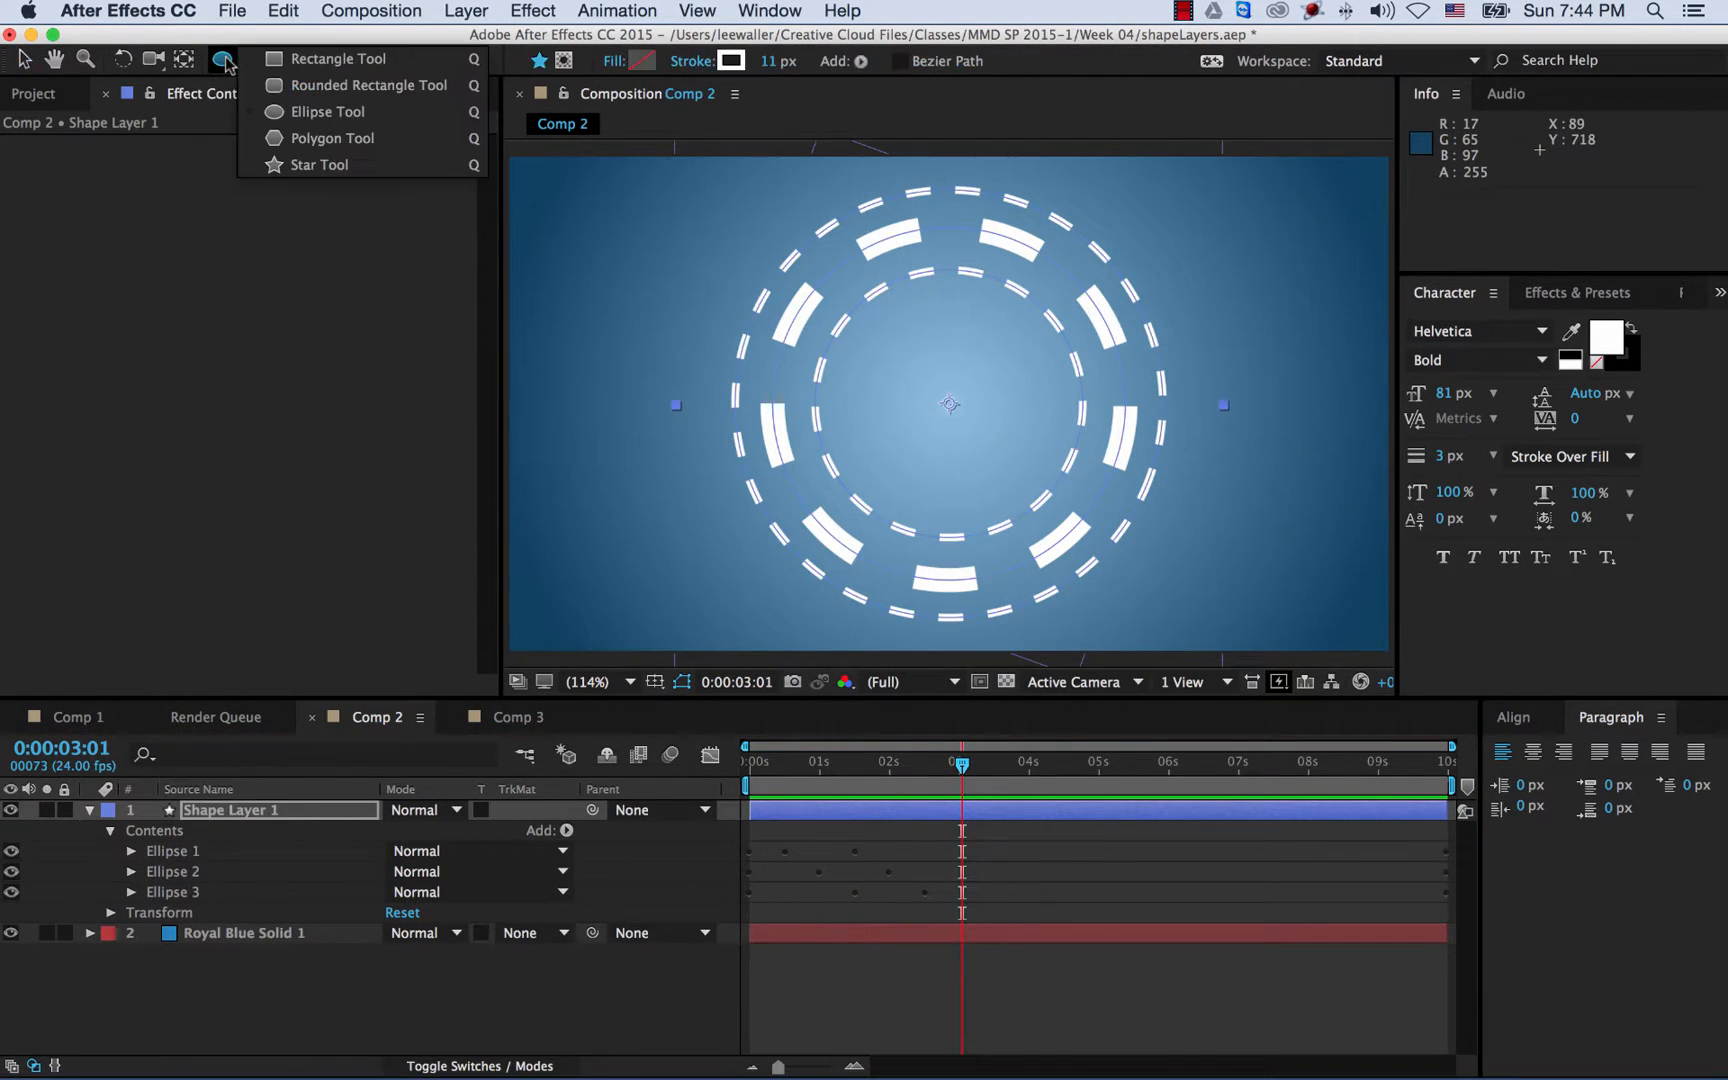
- Draw a thin white five-point star (Polystar 1) over the dashed rings with the Star tool
left_click(316, 166)
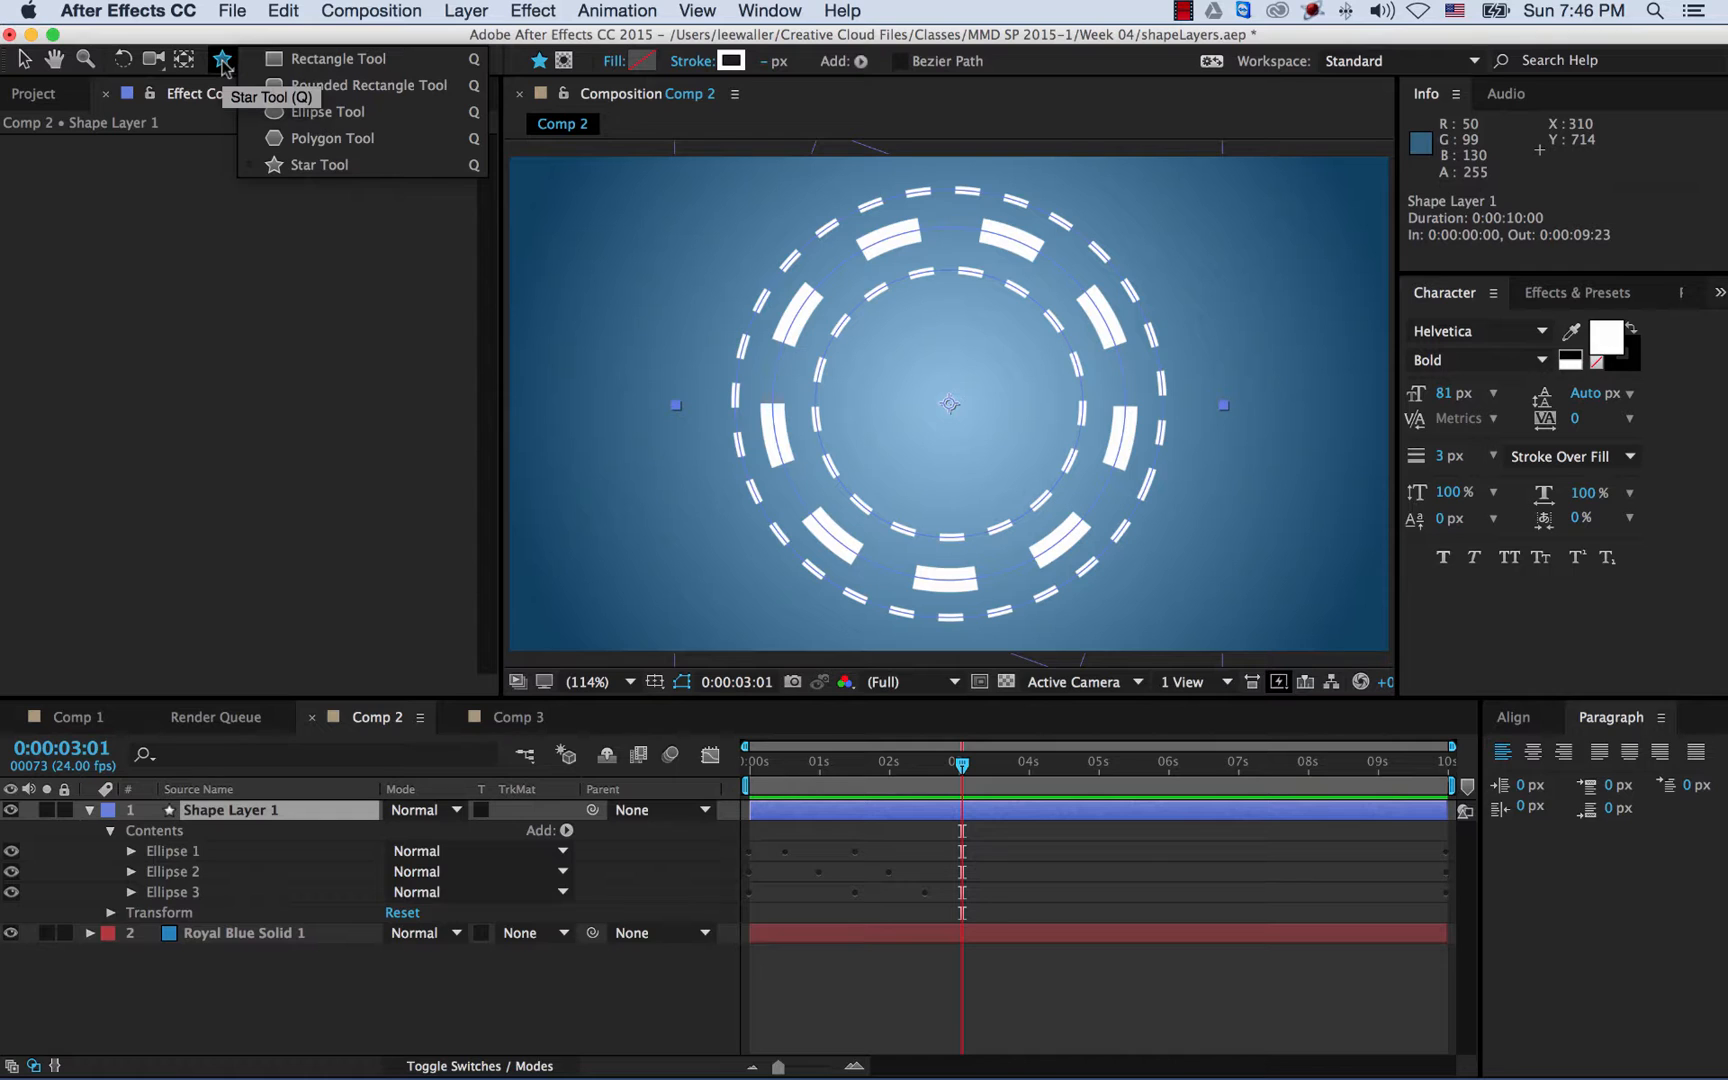
left_click(303, 167)
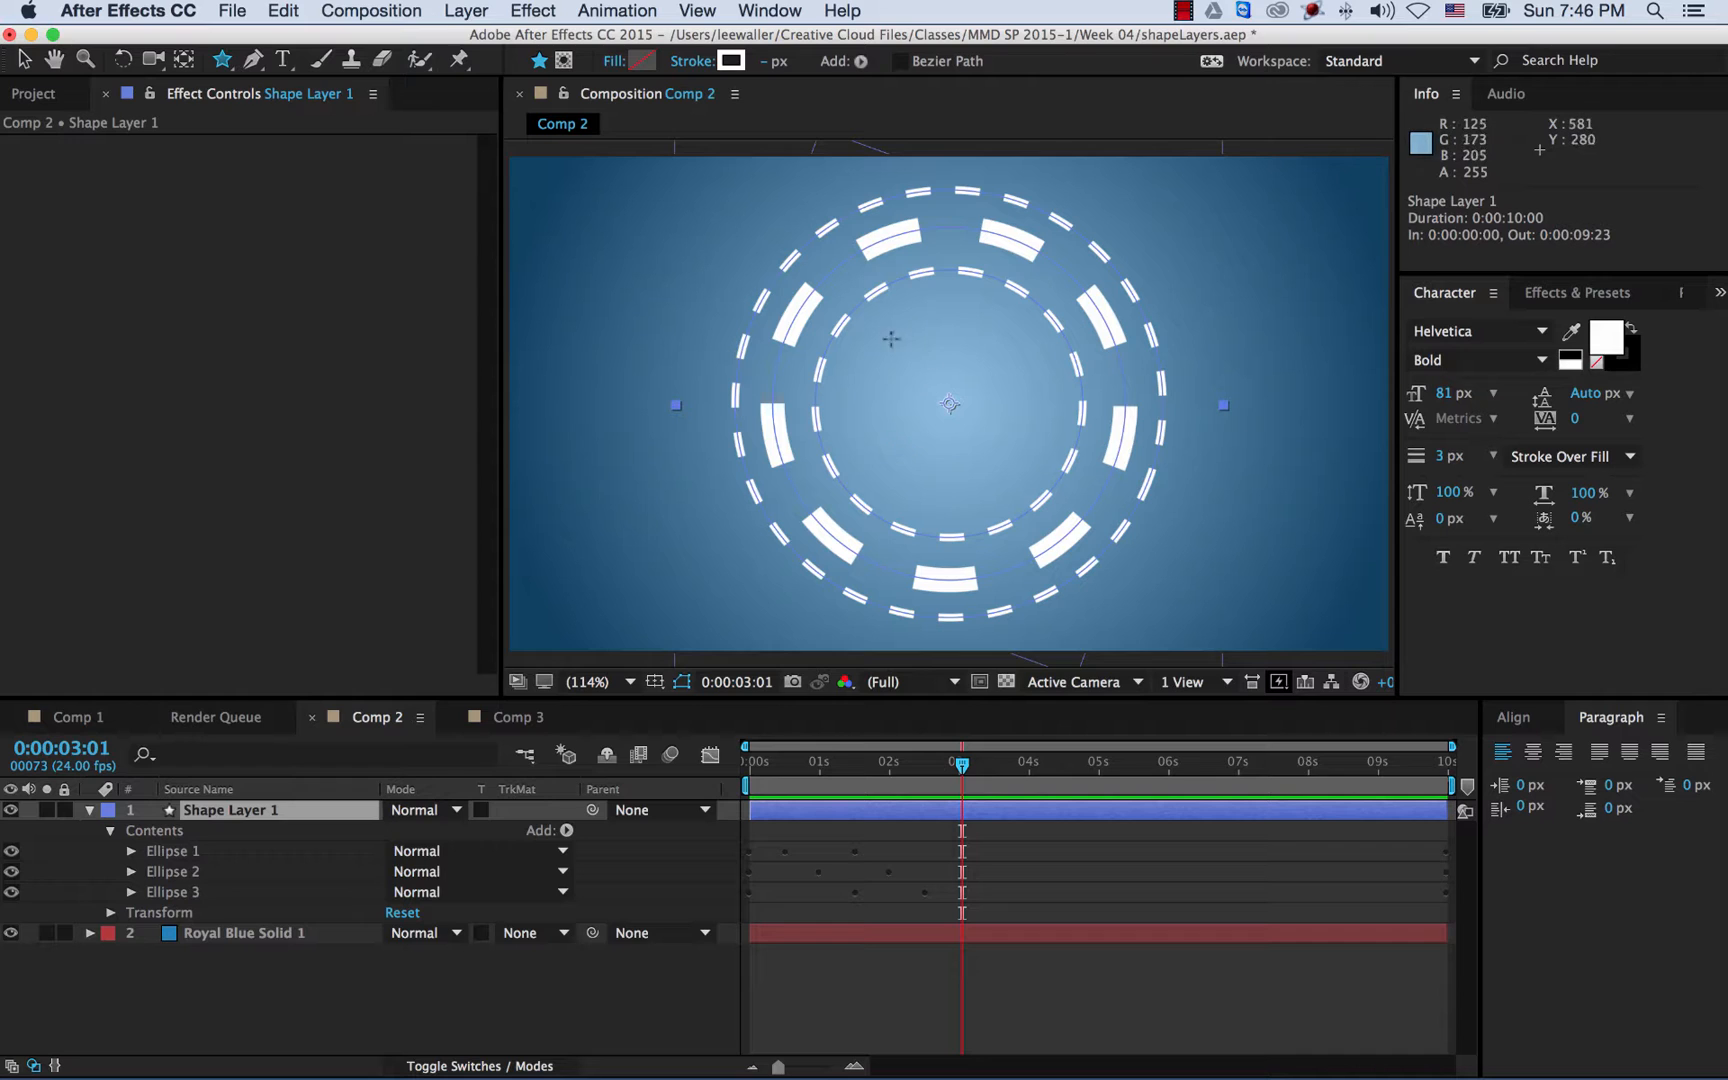
mouse_move(870, 333)
left_mouse_down()
mouse_move(998, 480)
mouse_move(982, 487)
left_mouse_up()
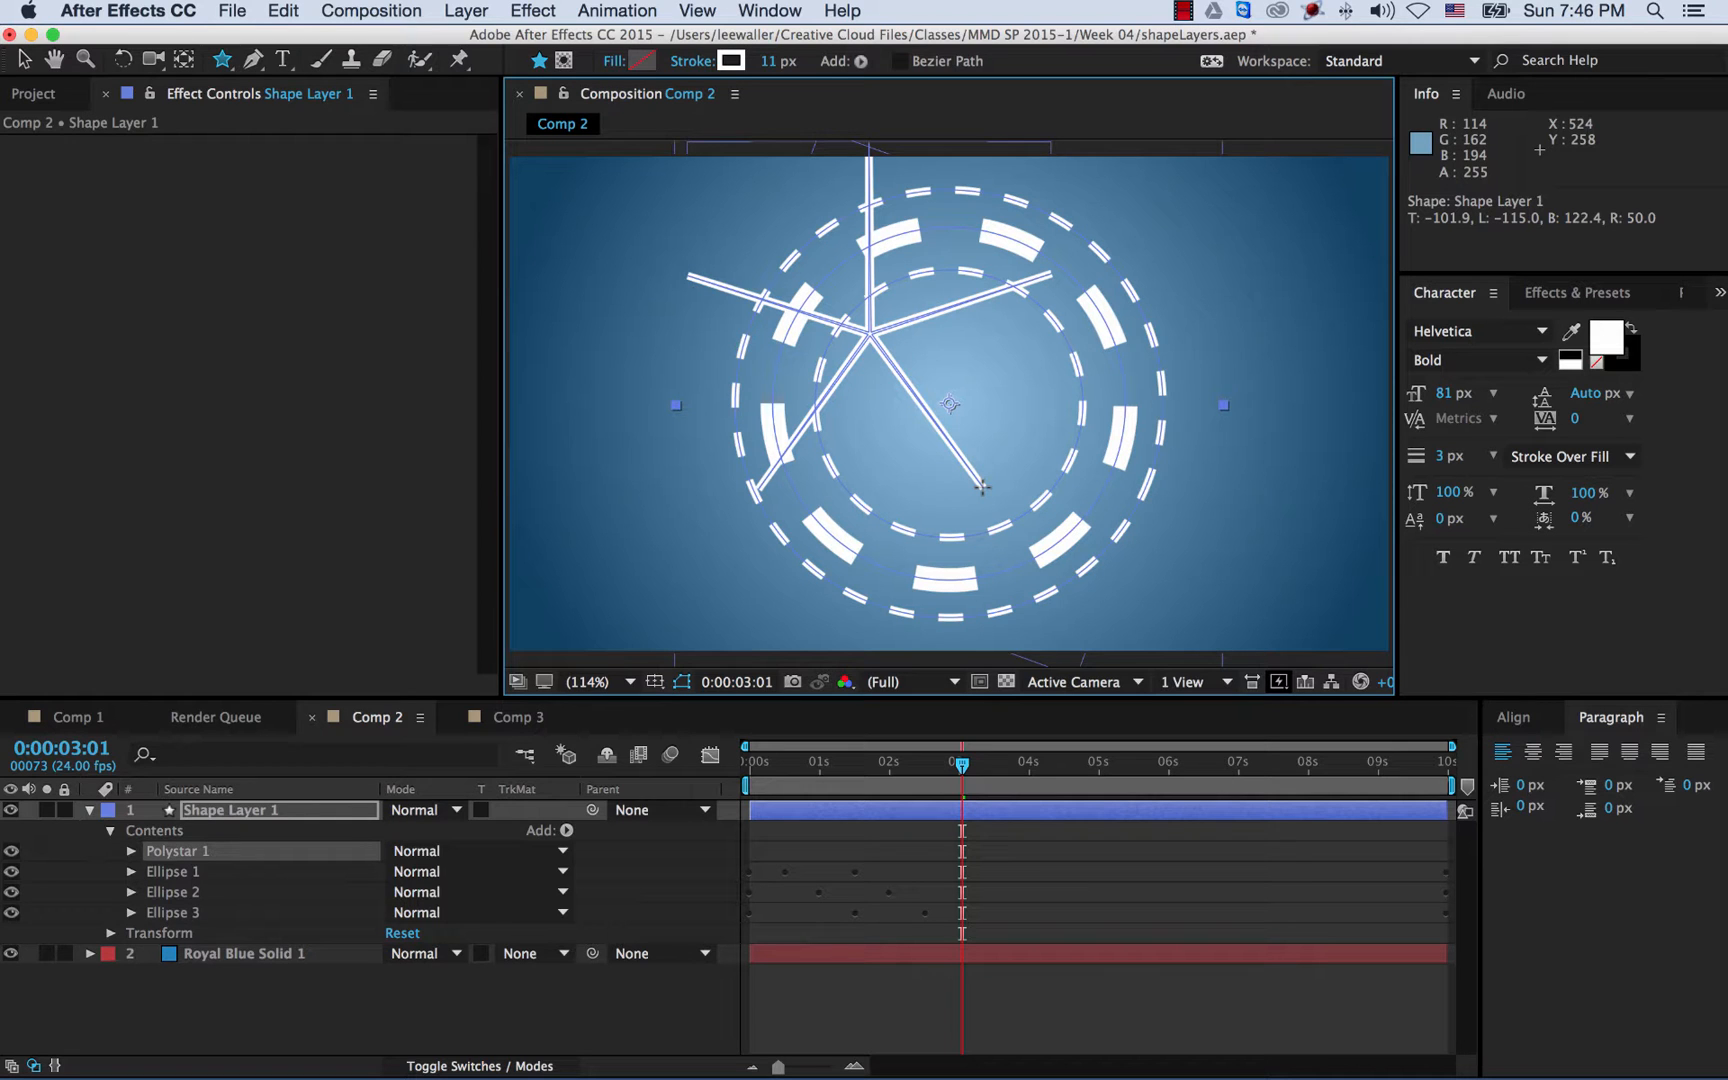
left_click_drag(982, 487, 923, 403)
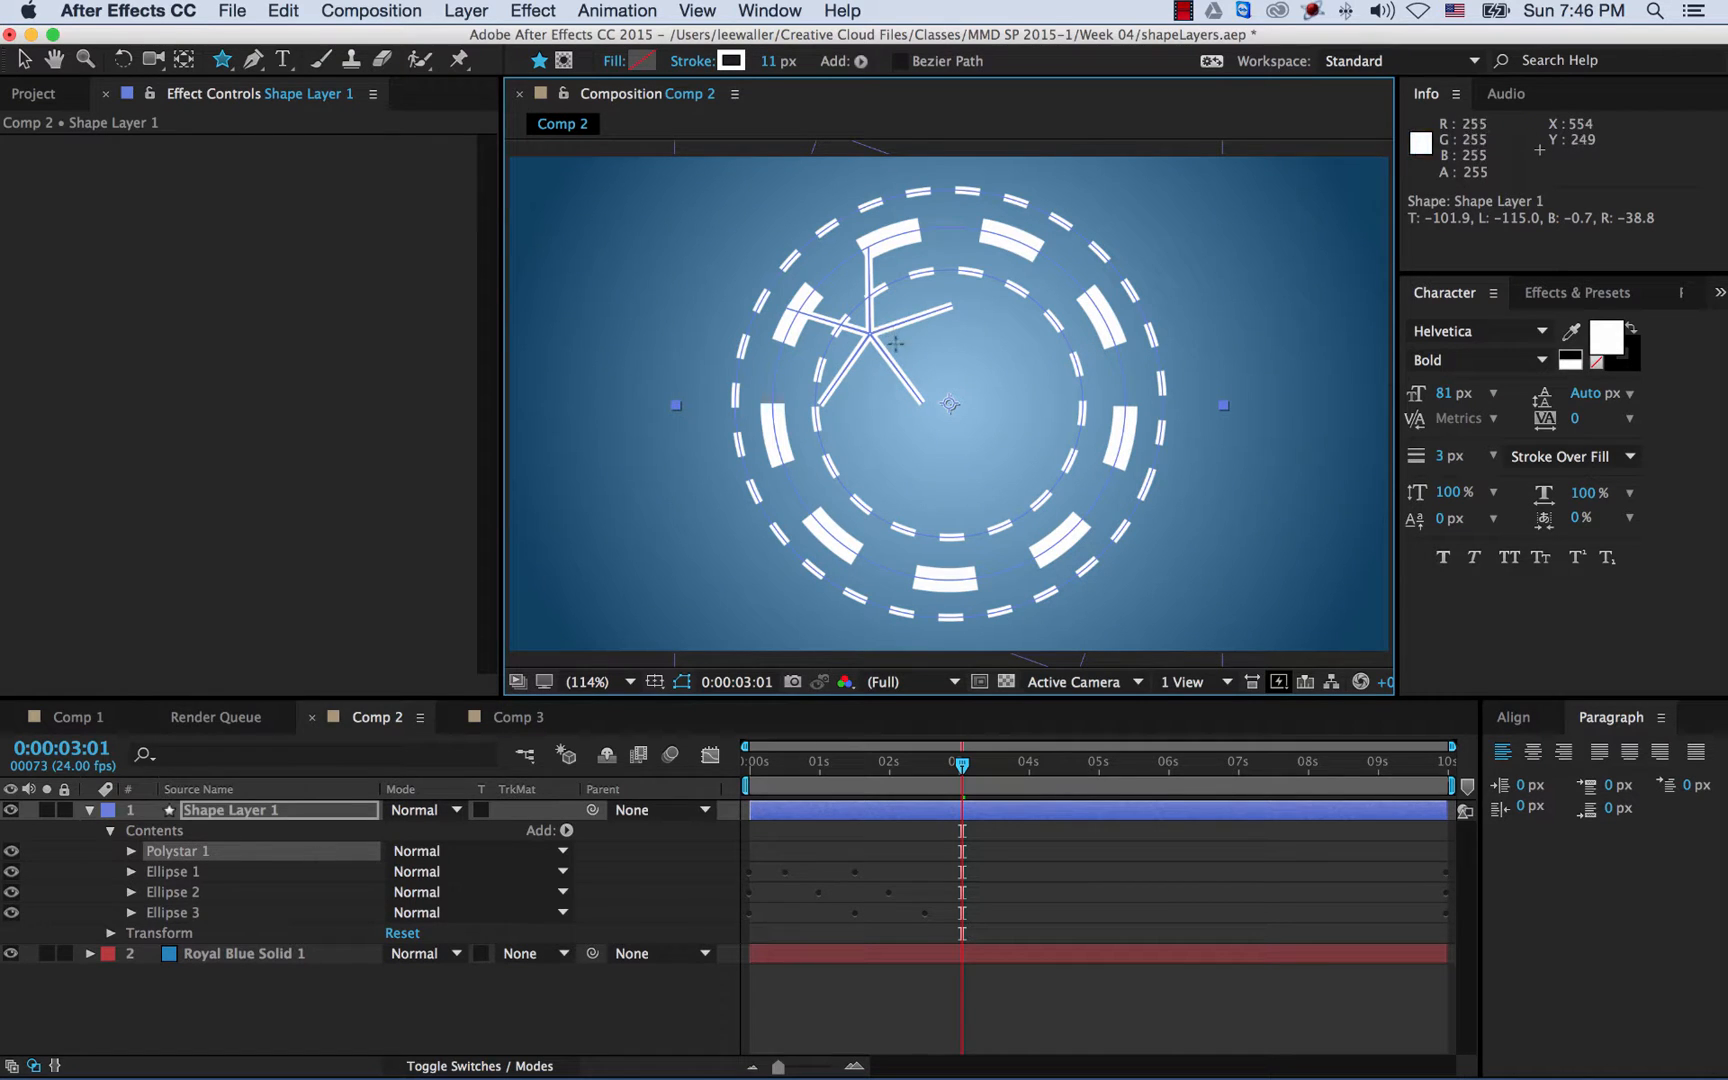
left_click(131, 852)
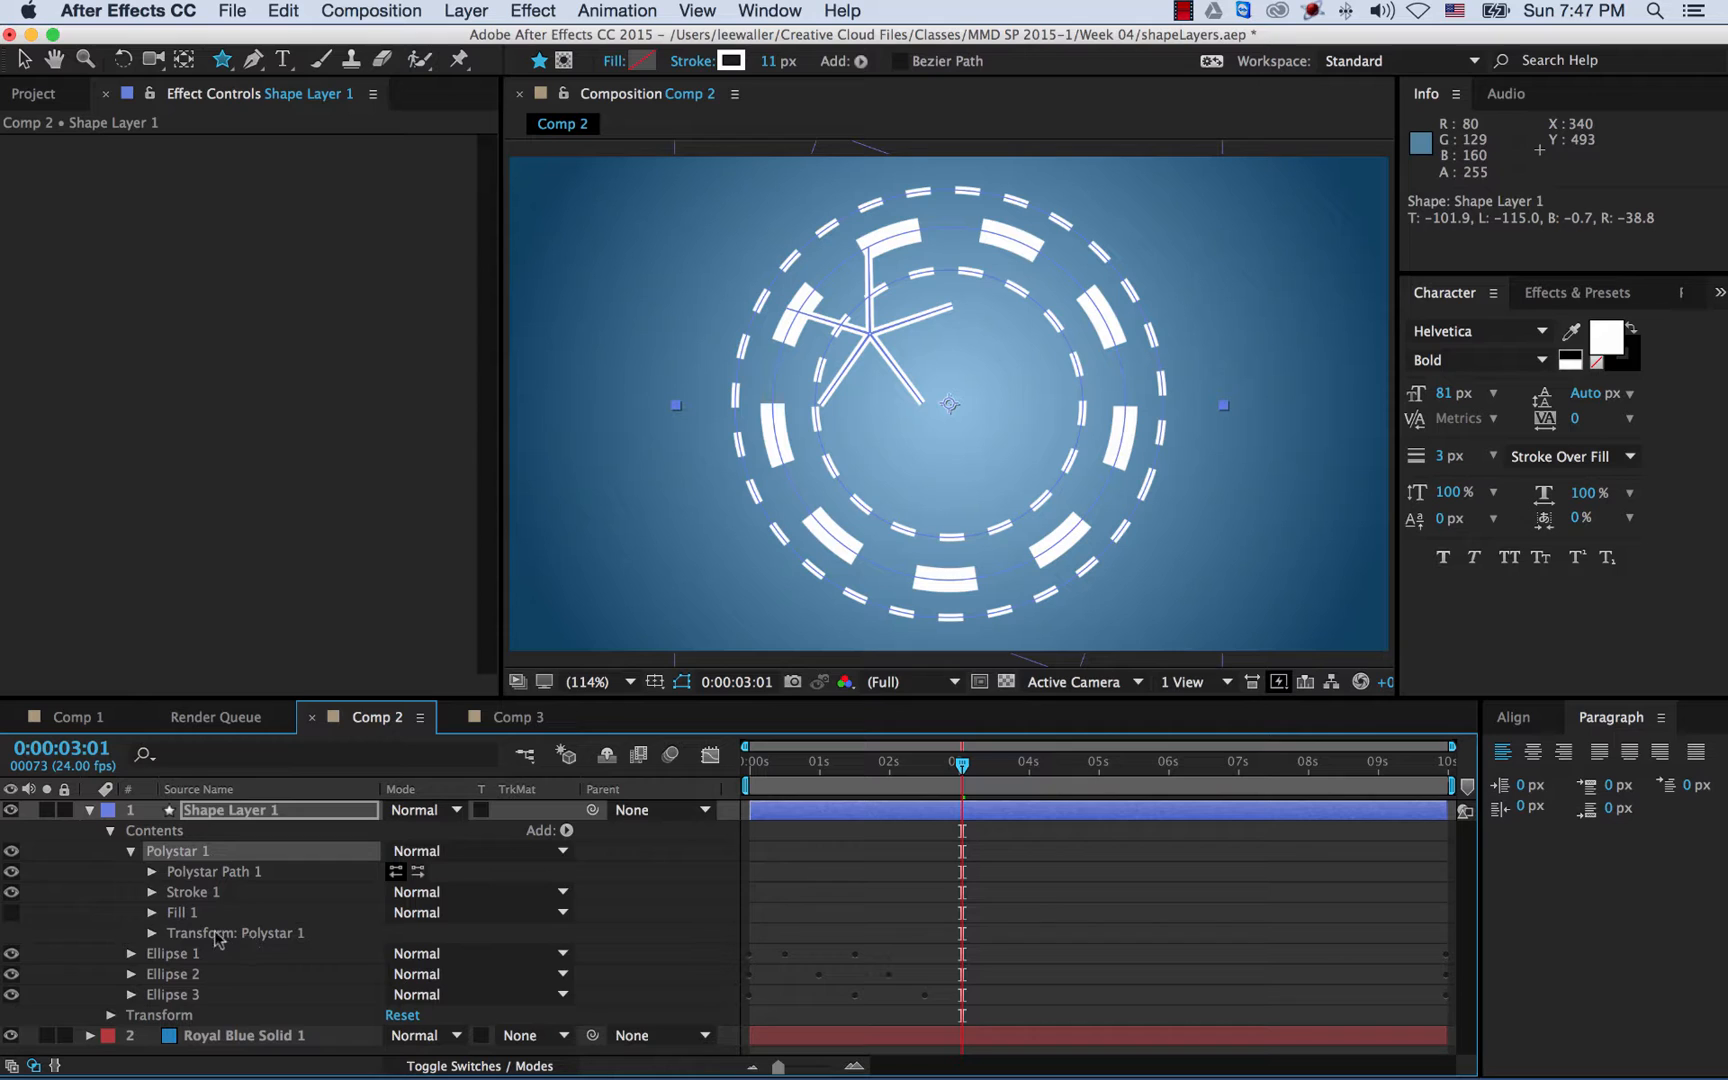
left_click(614, 62)
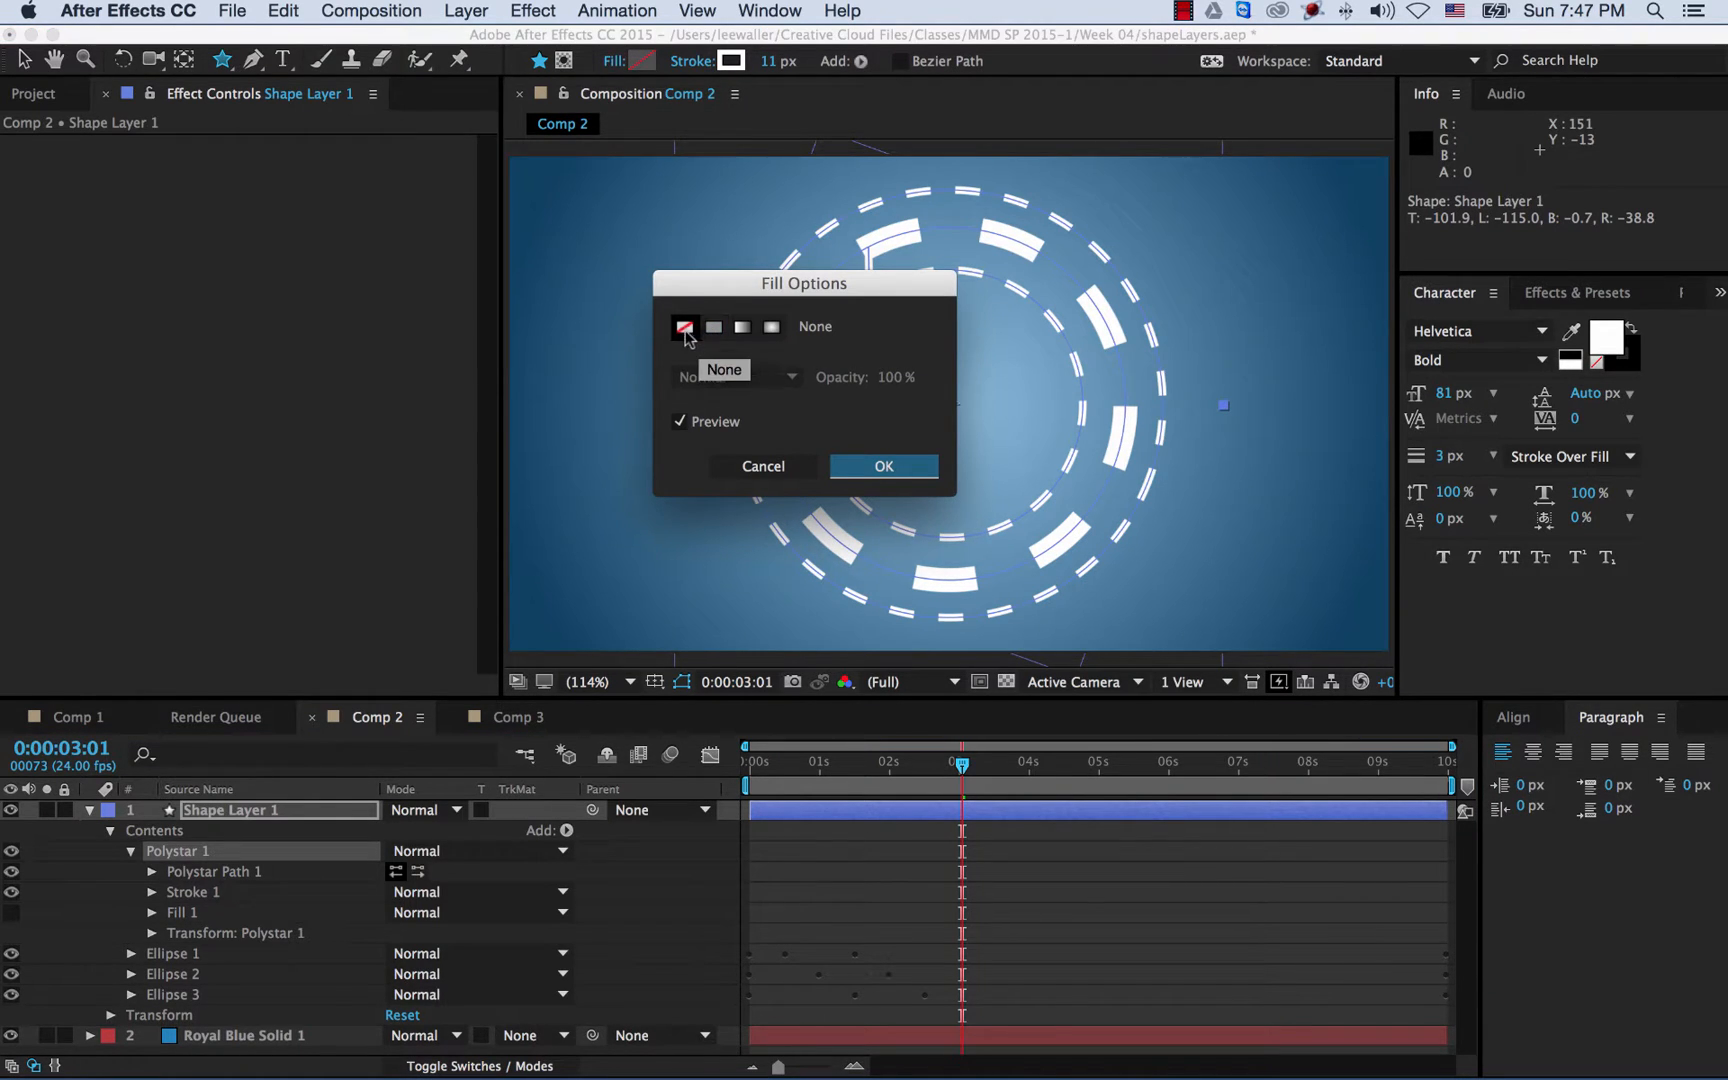
left_click(900, 472)
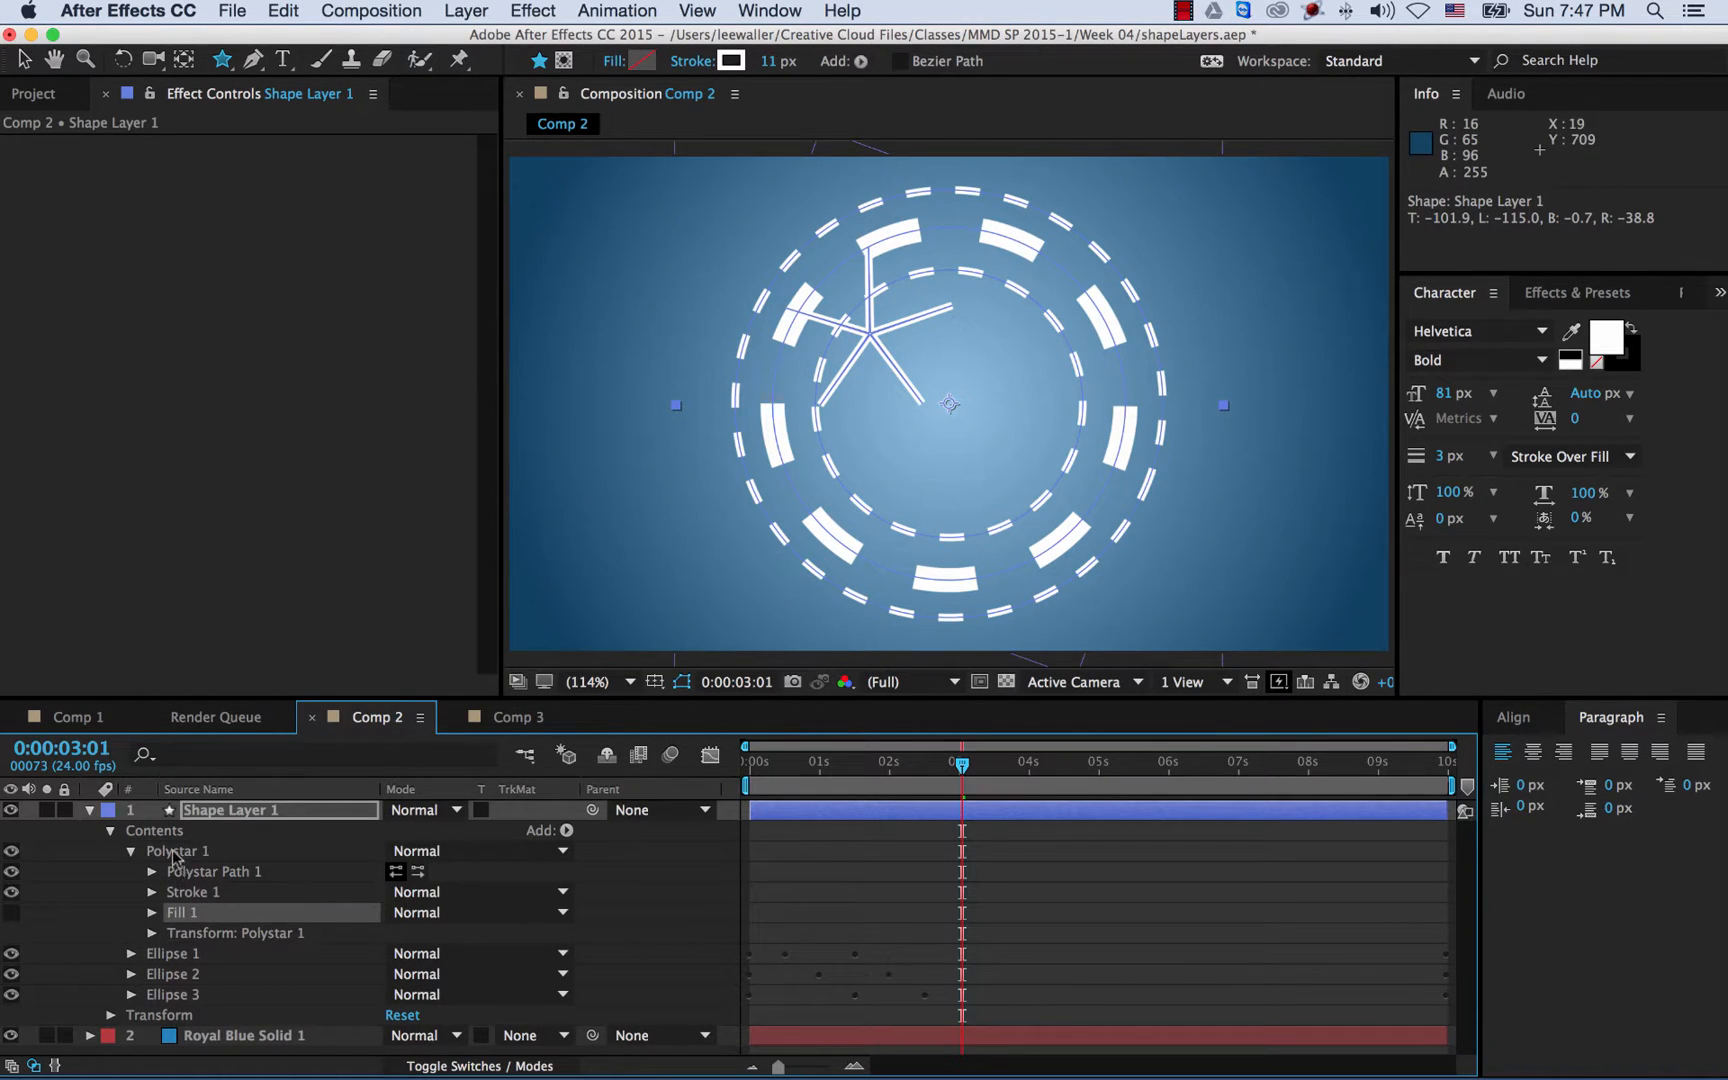
- Set Transform: Polystar 1 Position to 0,0 with Scale at 100%, centring the star
left_click(152, 933)
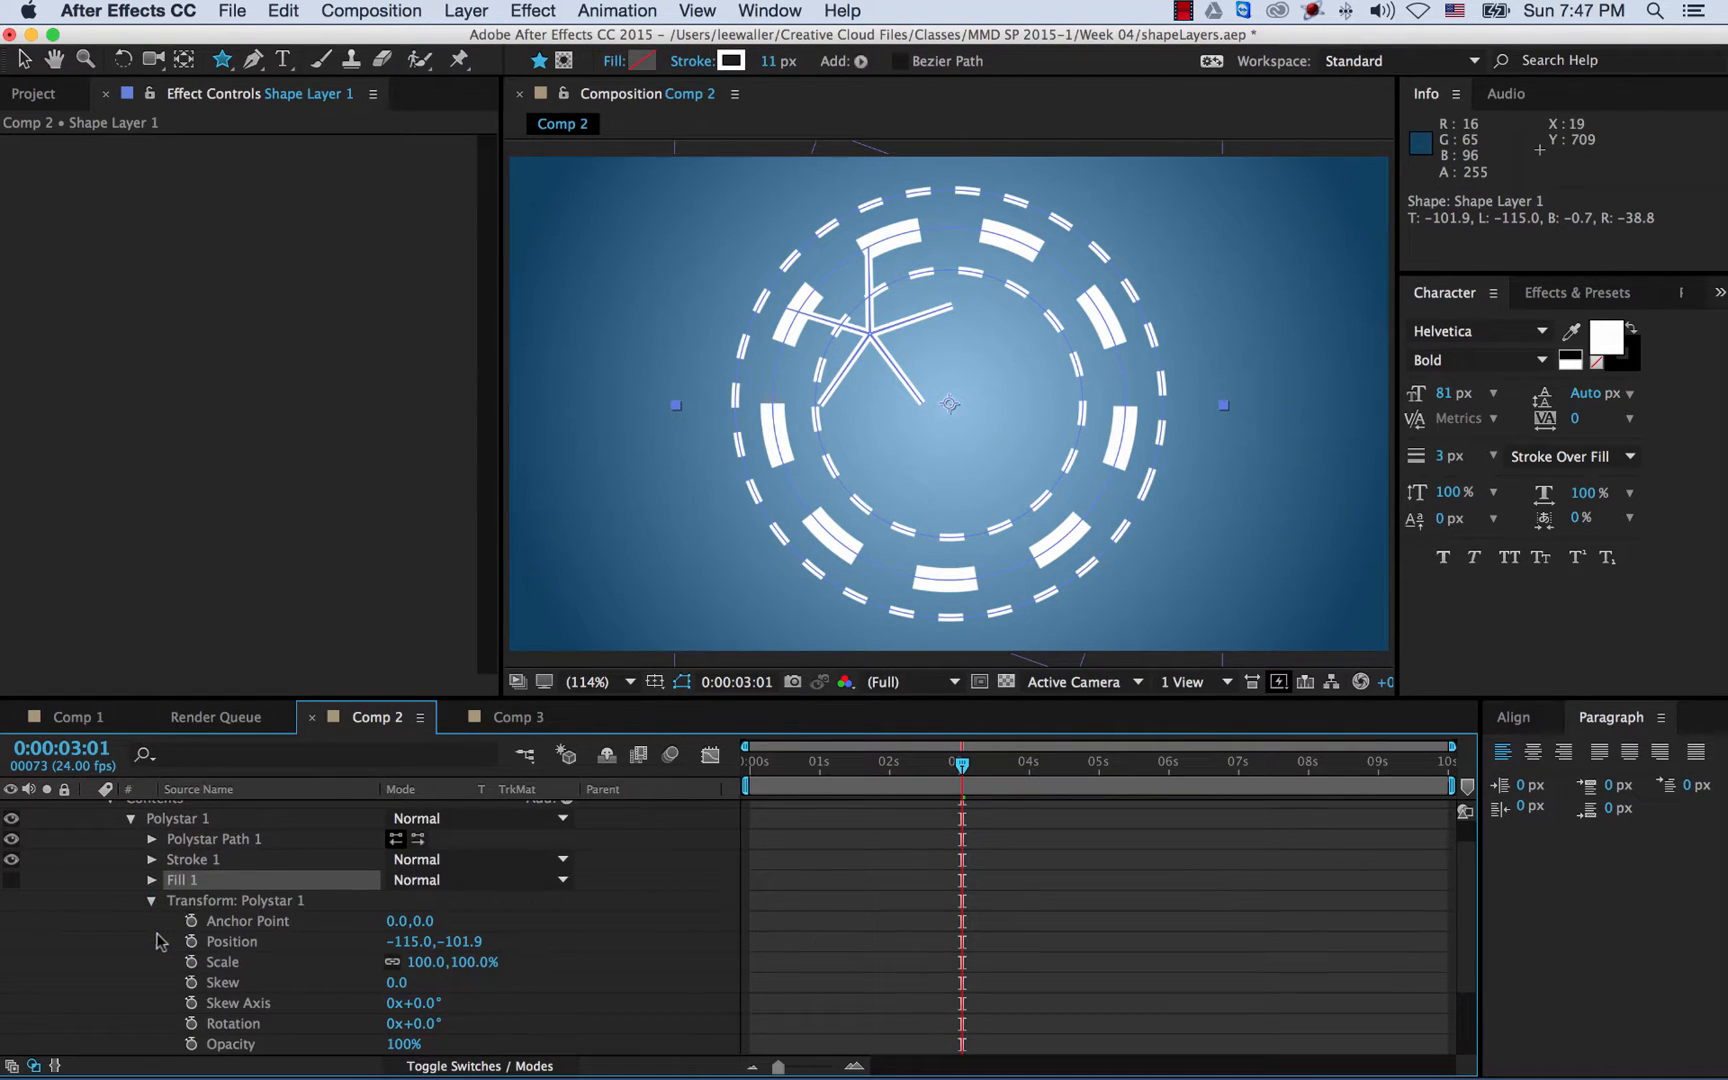
left_click(411, 941)
type("0")
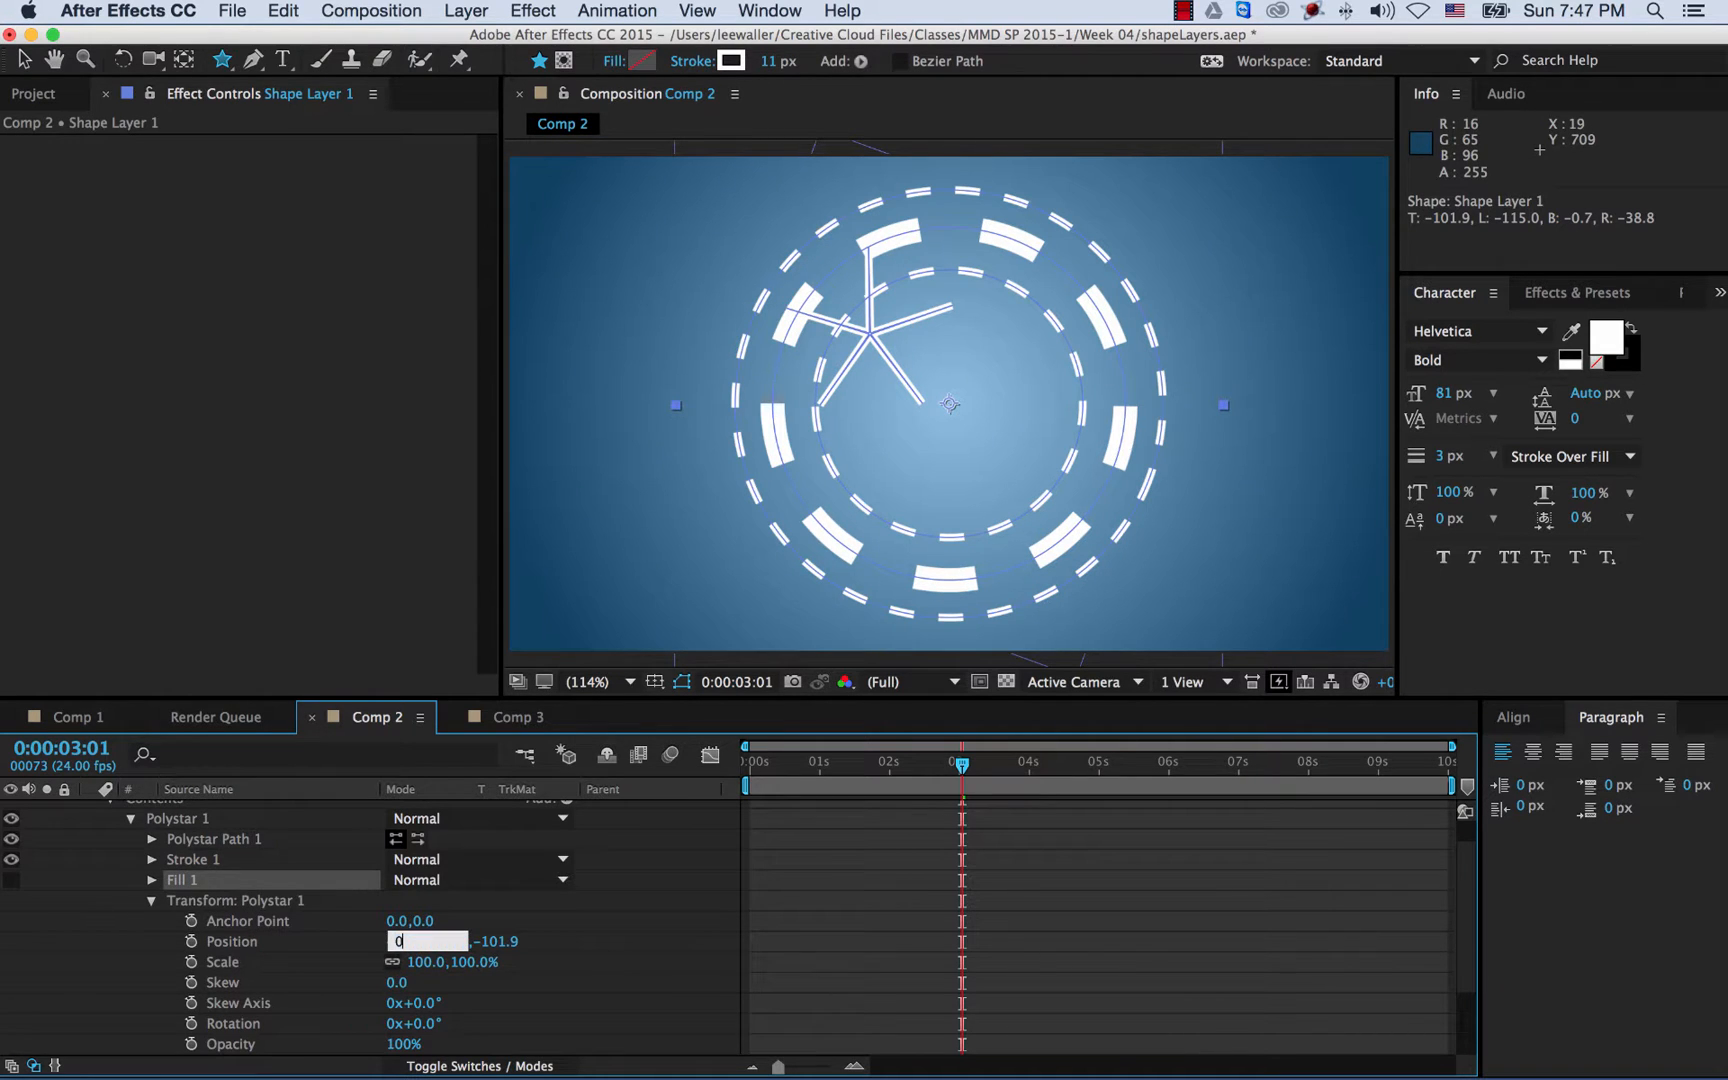
key("Tab")
type("0")
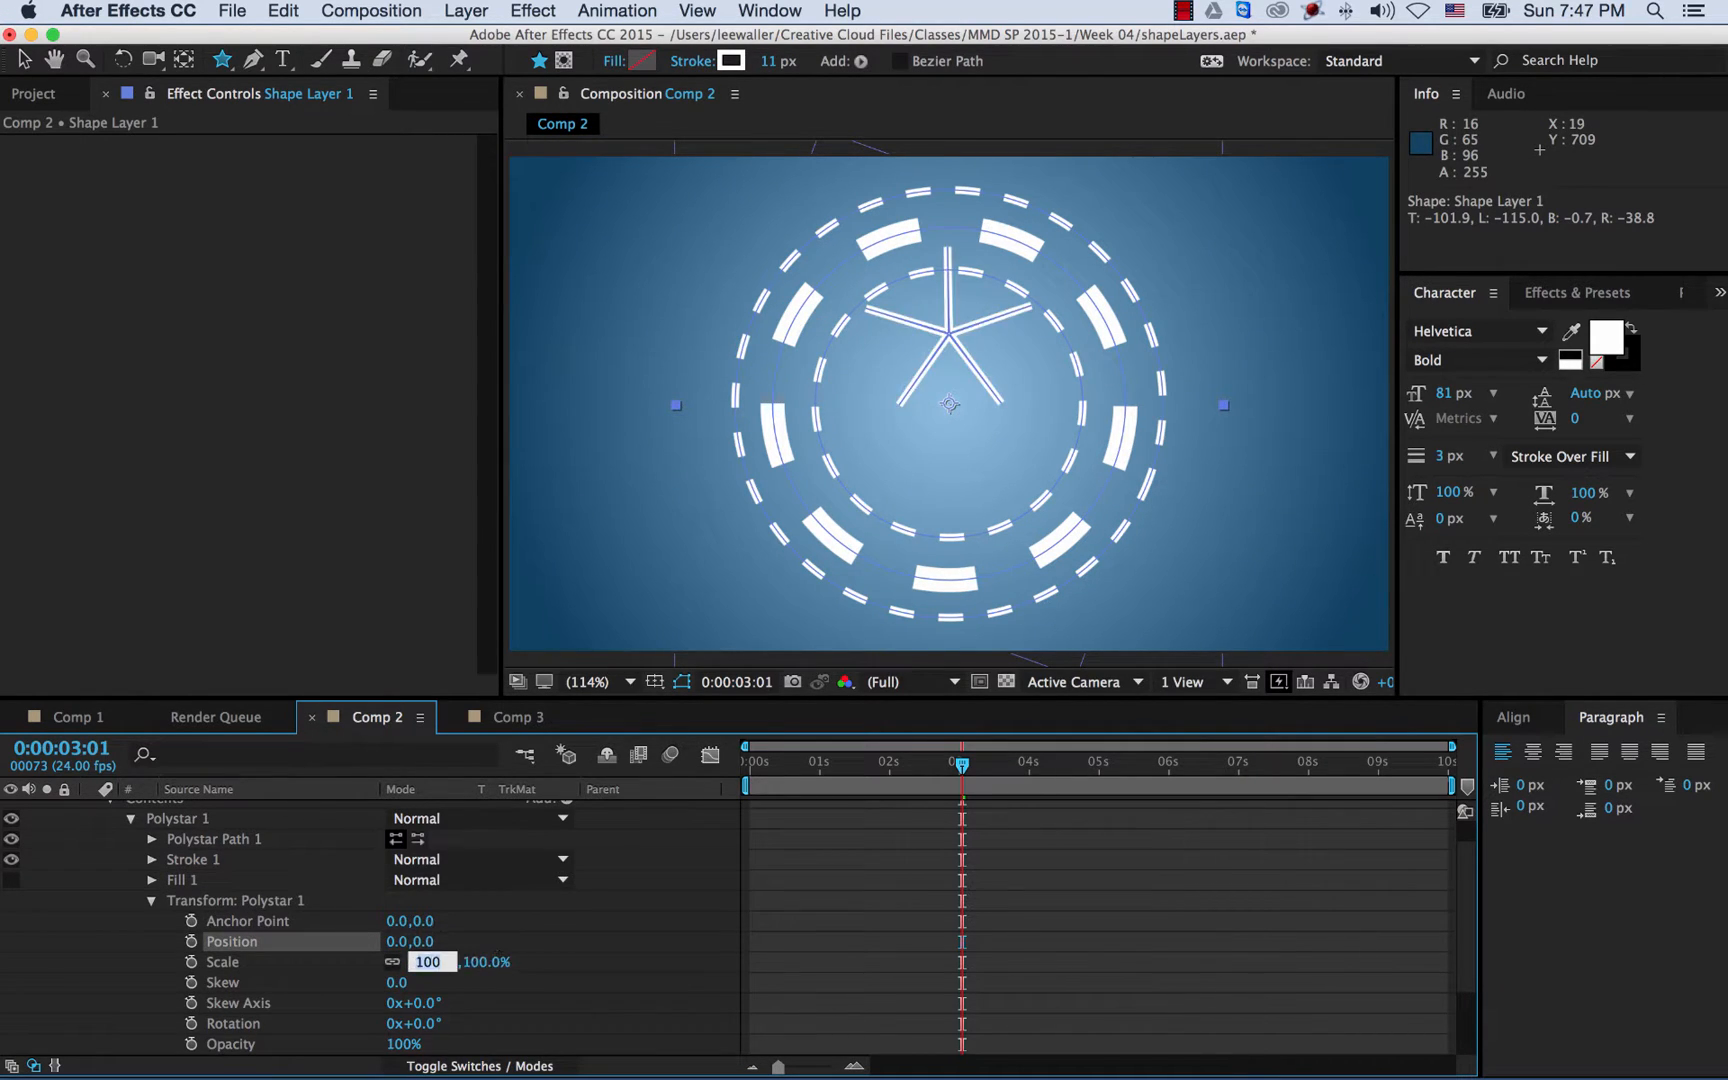
key("Tab")
left_click(563, 929)
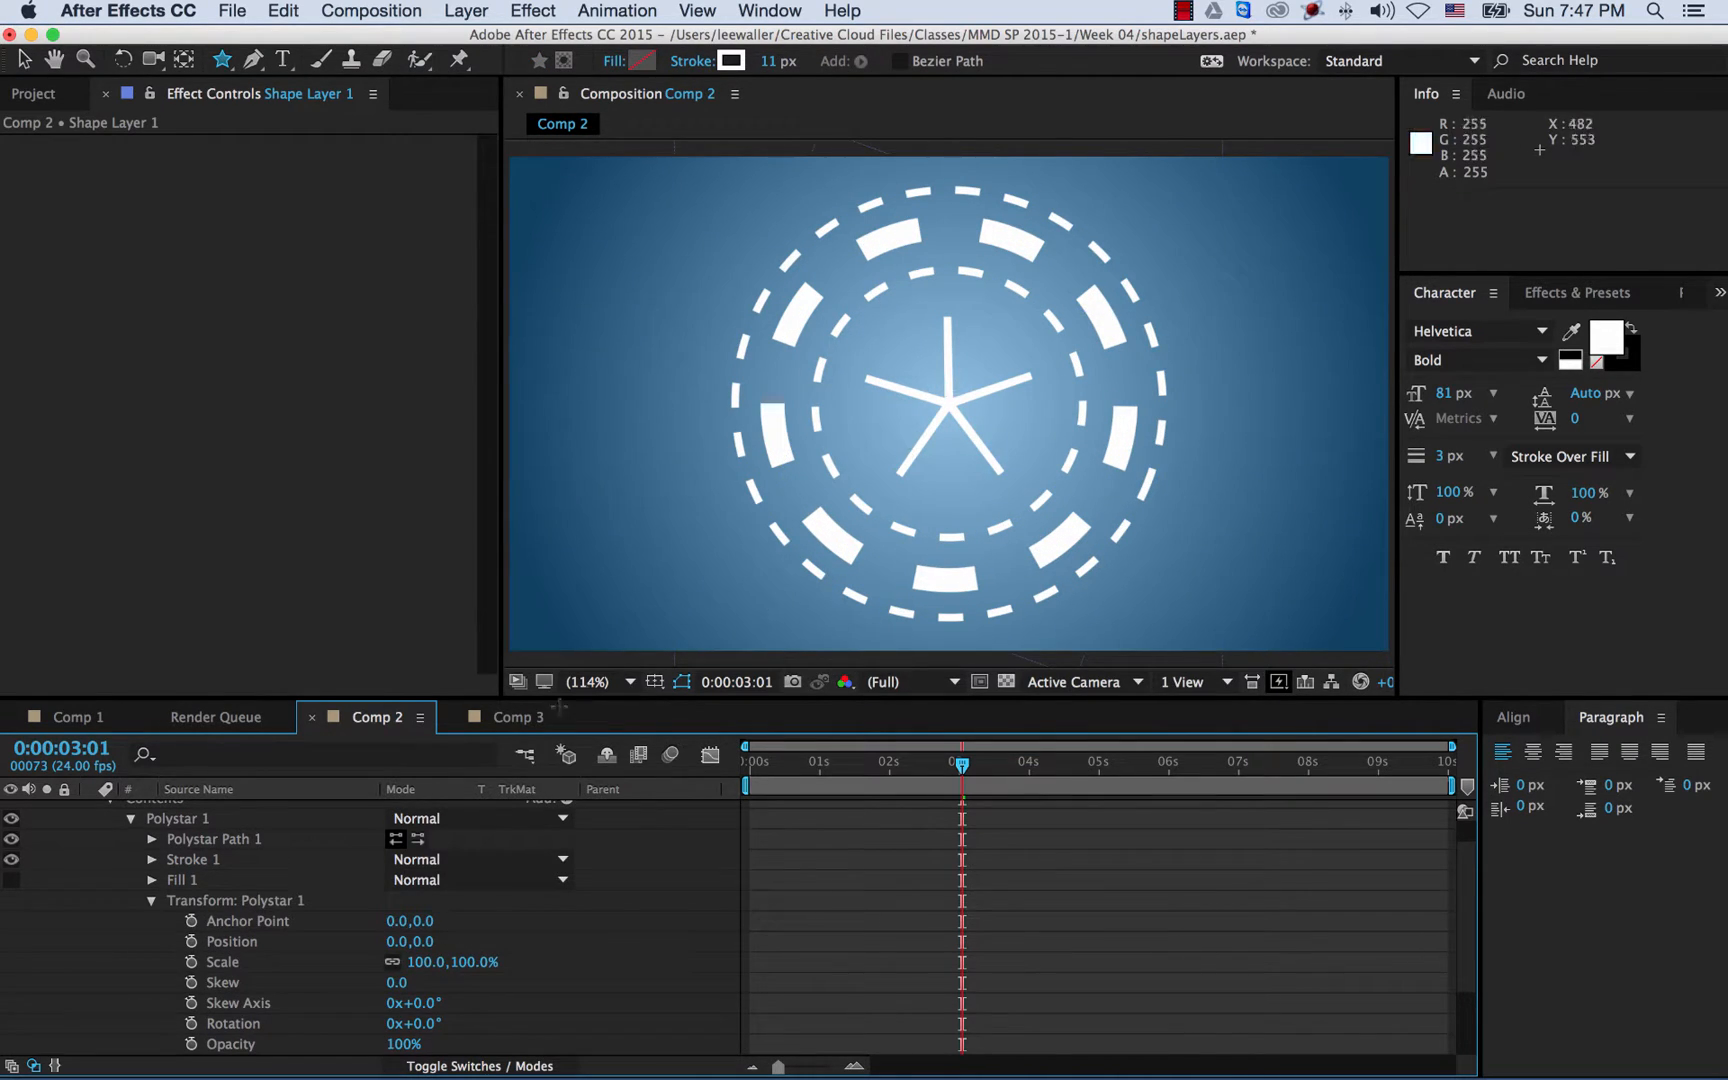
scroll(331, 898, "down", 3)
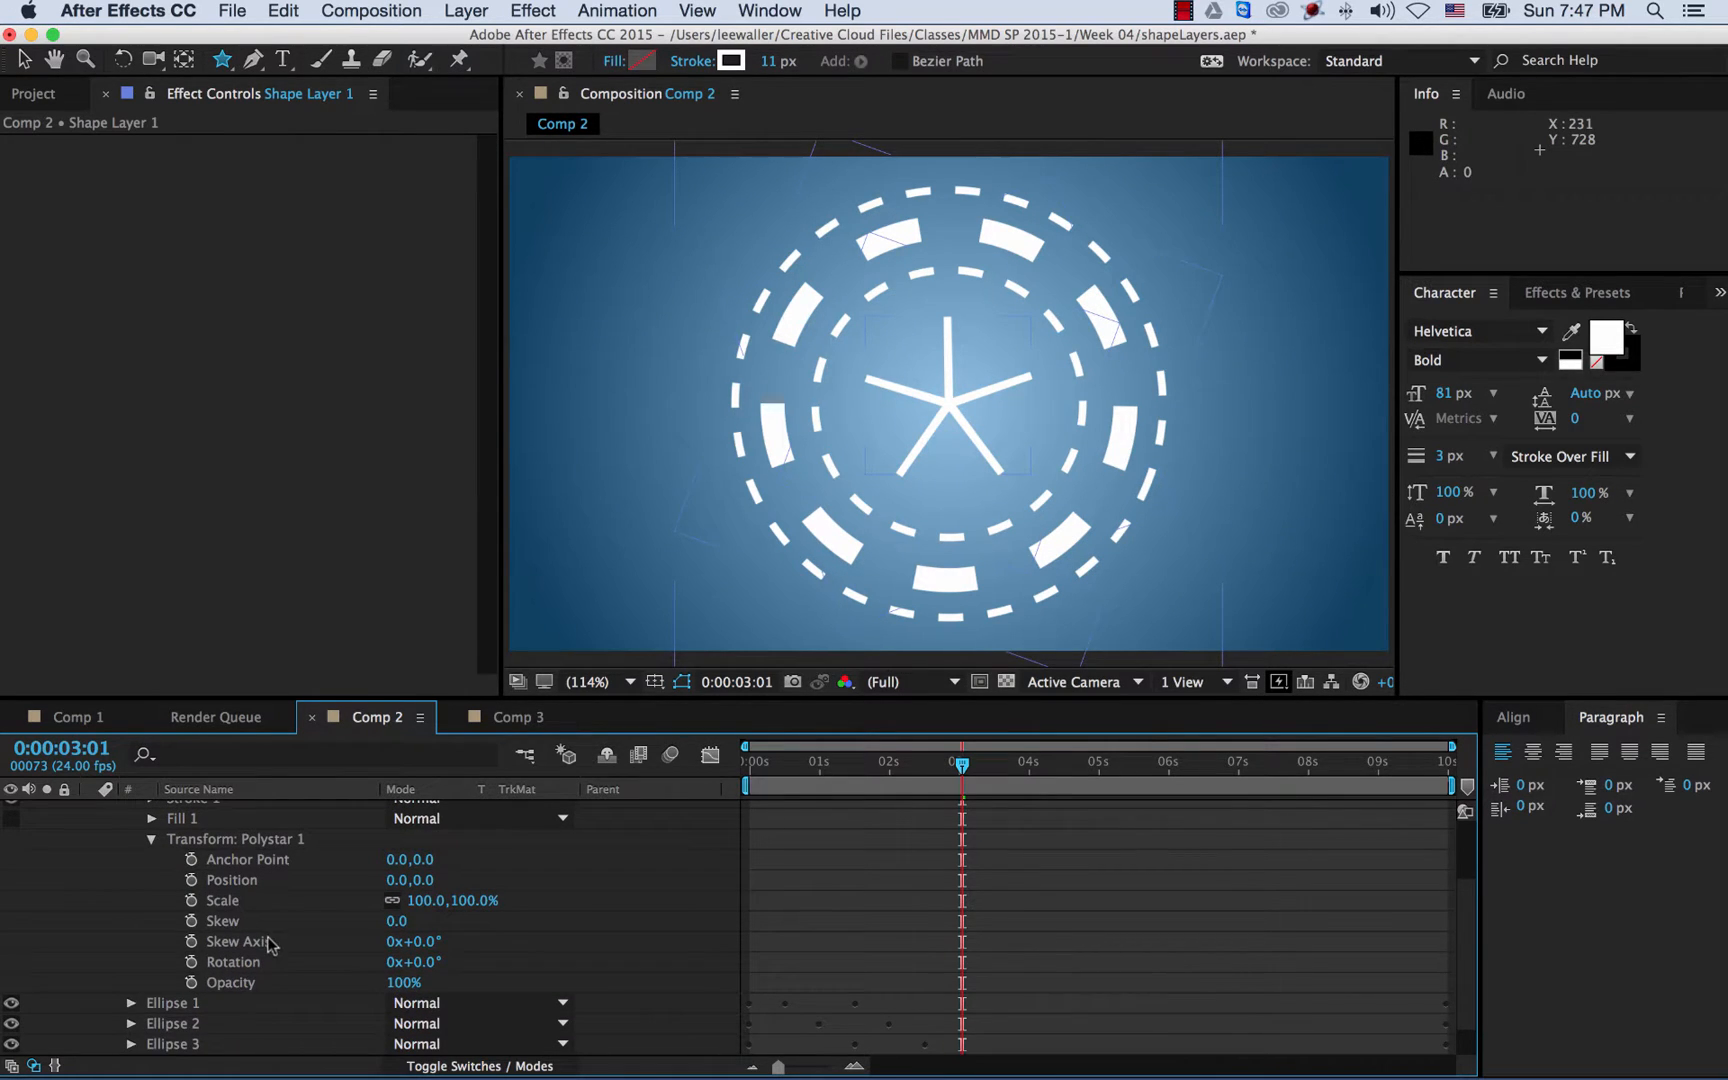
scroll(257, 885, "up", 3)
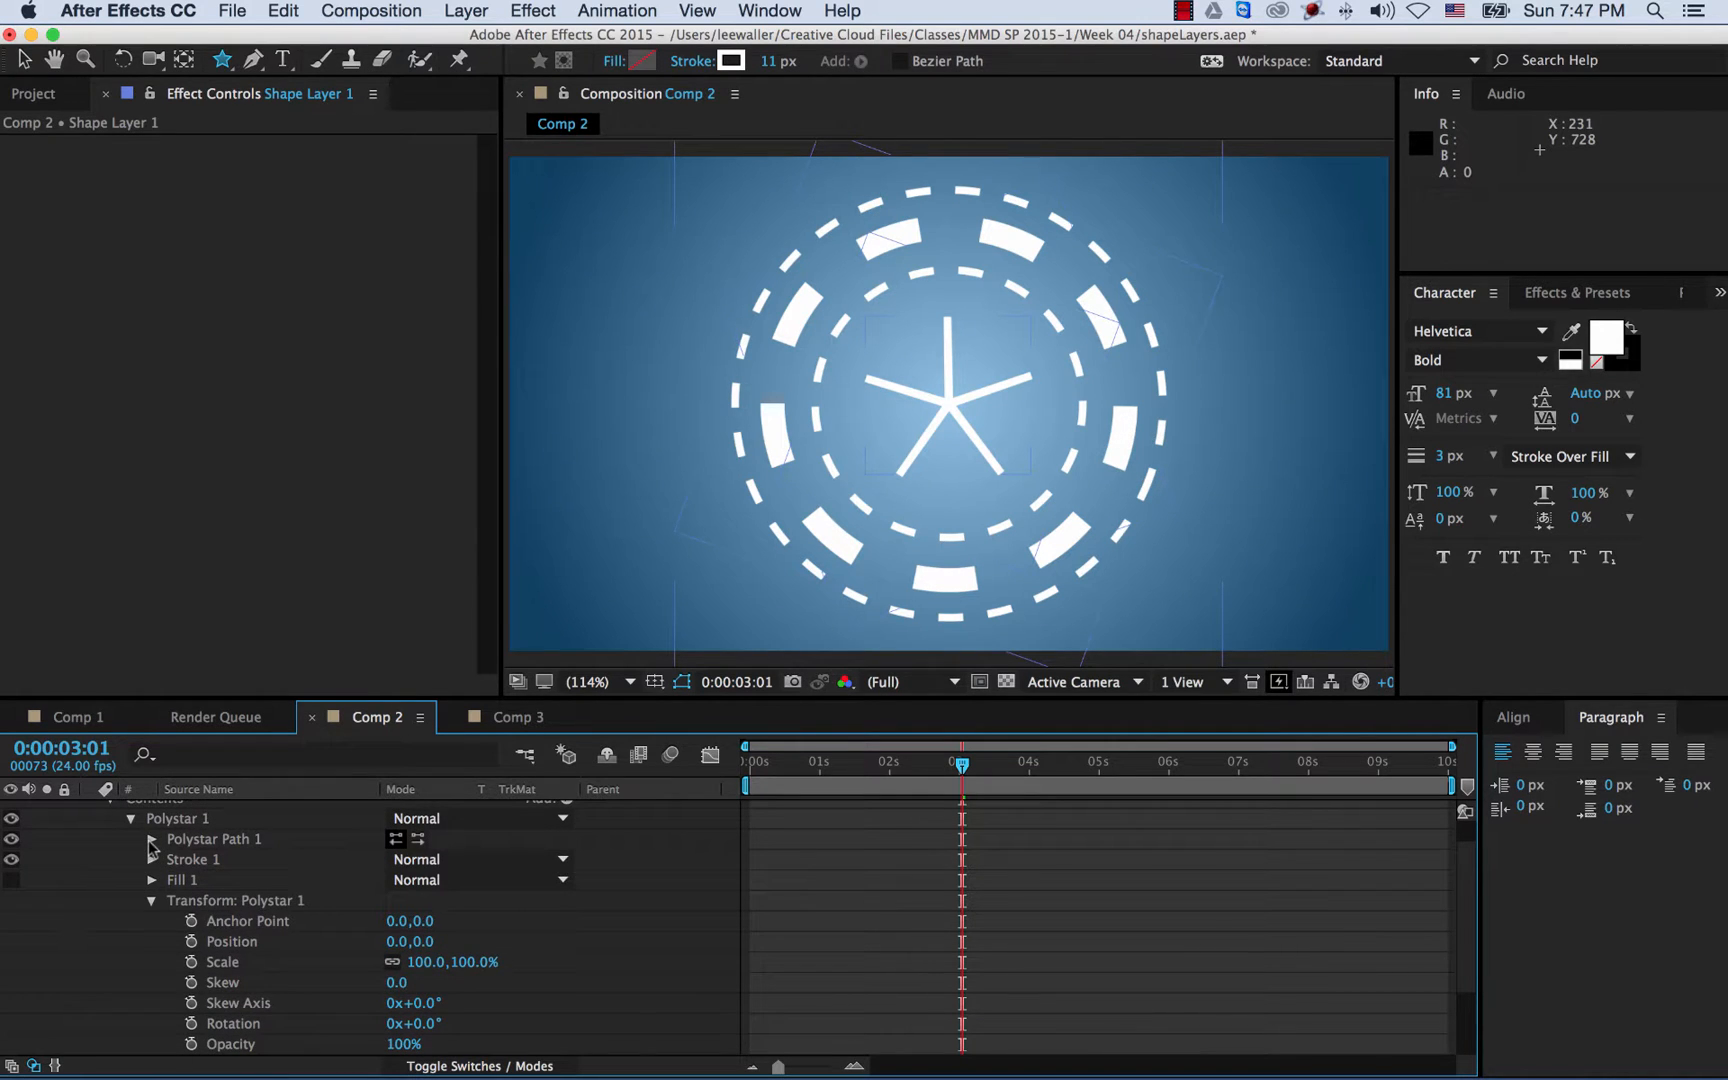
- Give Polystar Path 1 4 points and 0° rotation, then return the playhead to 0:00:00:00
left_click(151, 840)
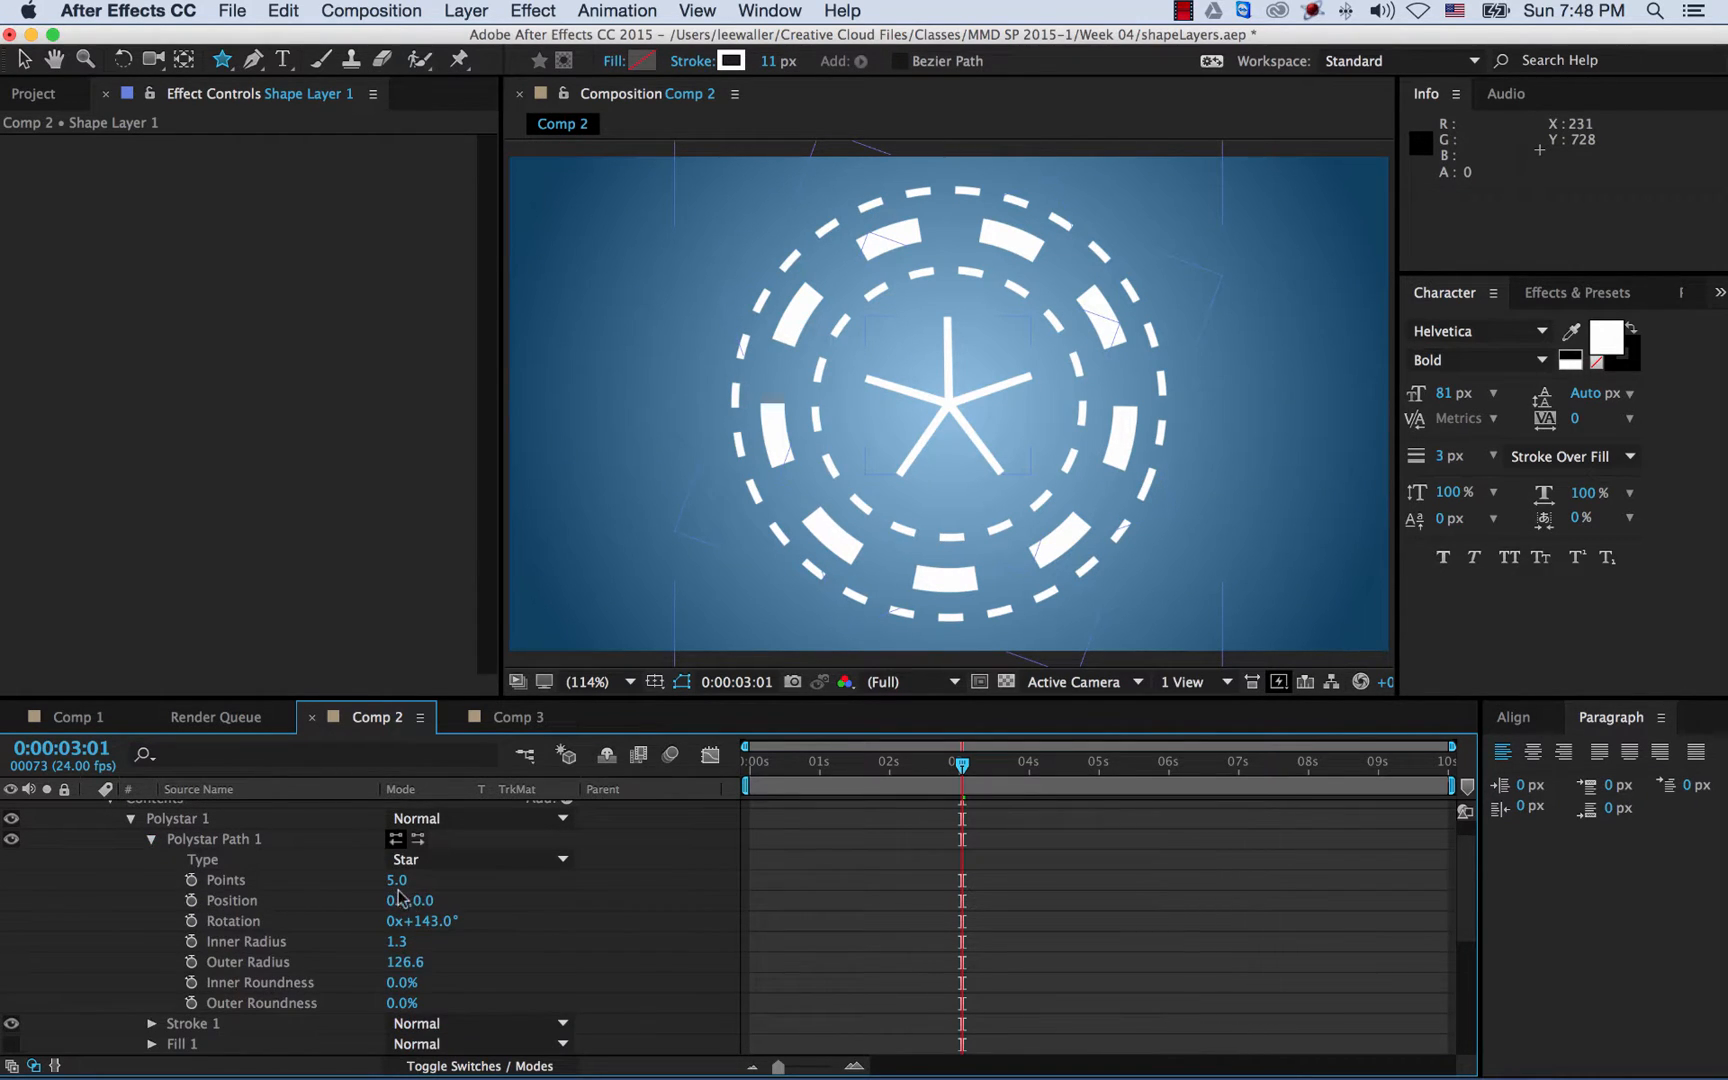
left_click_drag(408, 883, 410, 882)
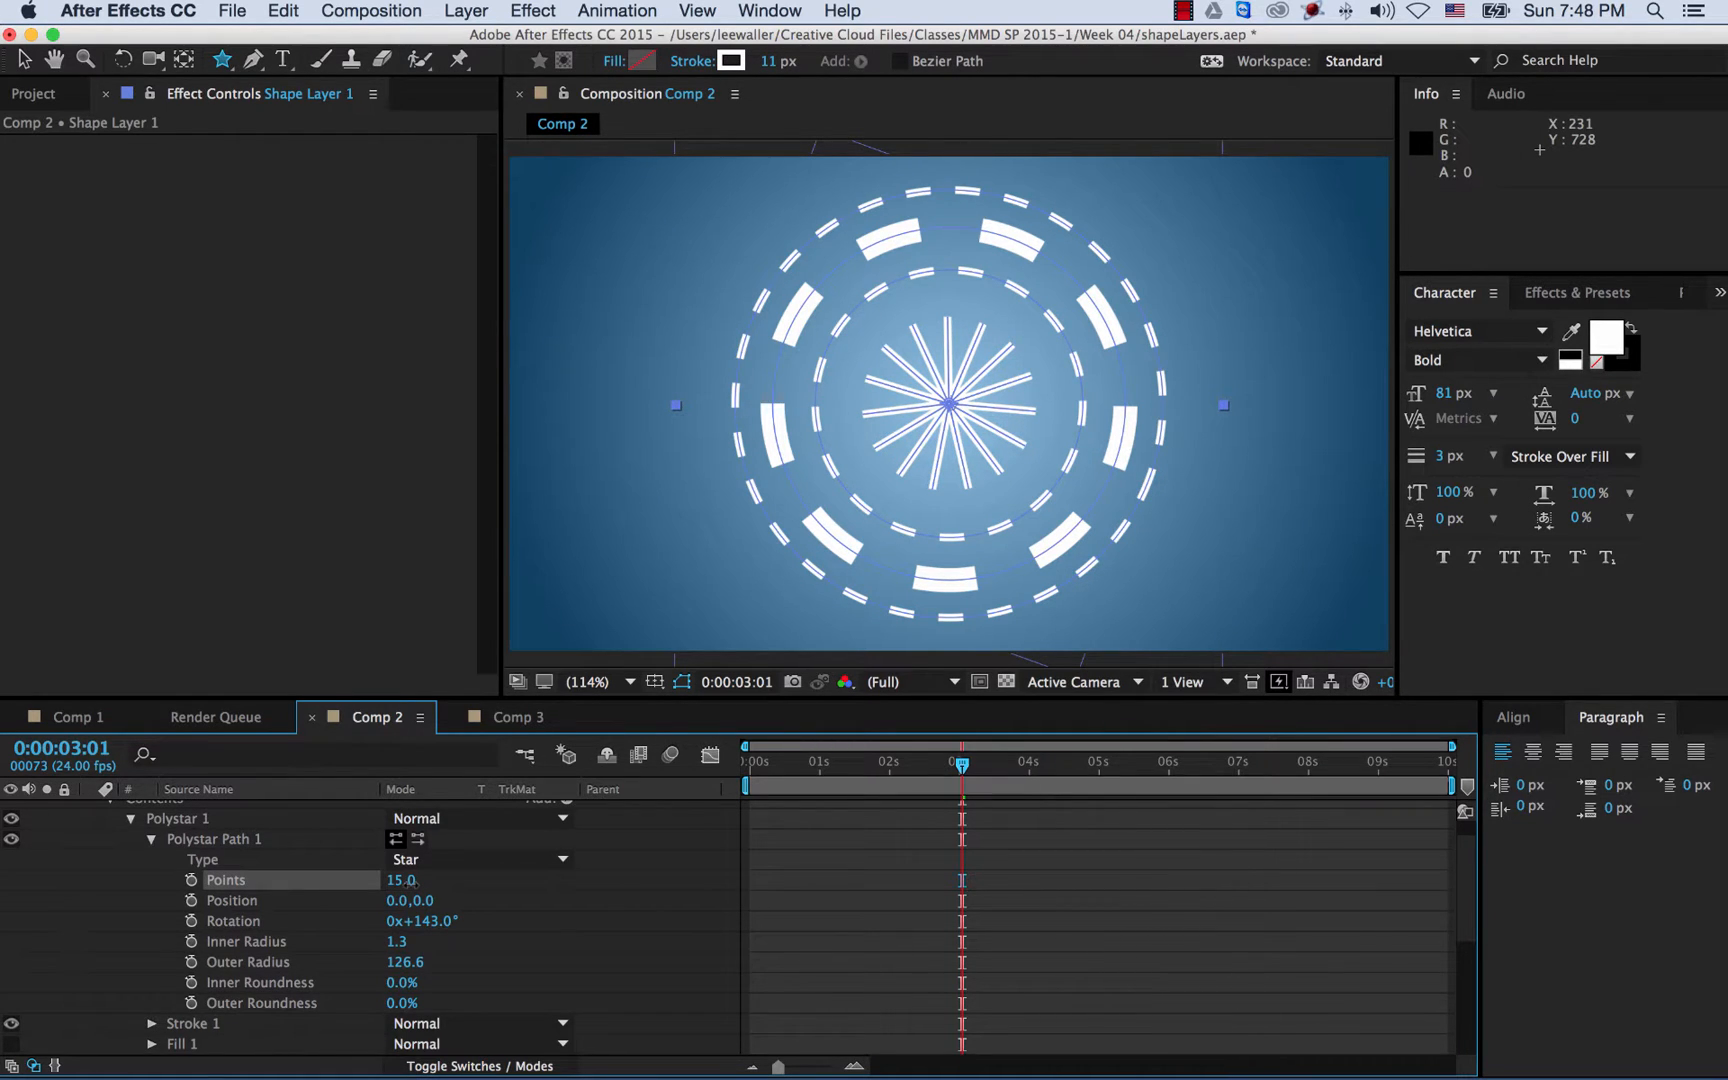
left_click_drag(403, 884, 398, 886)
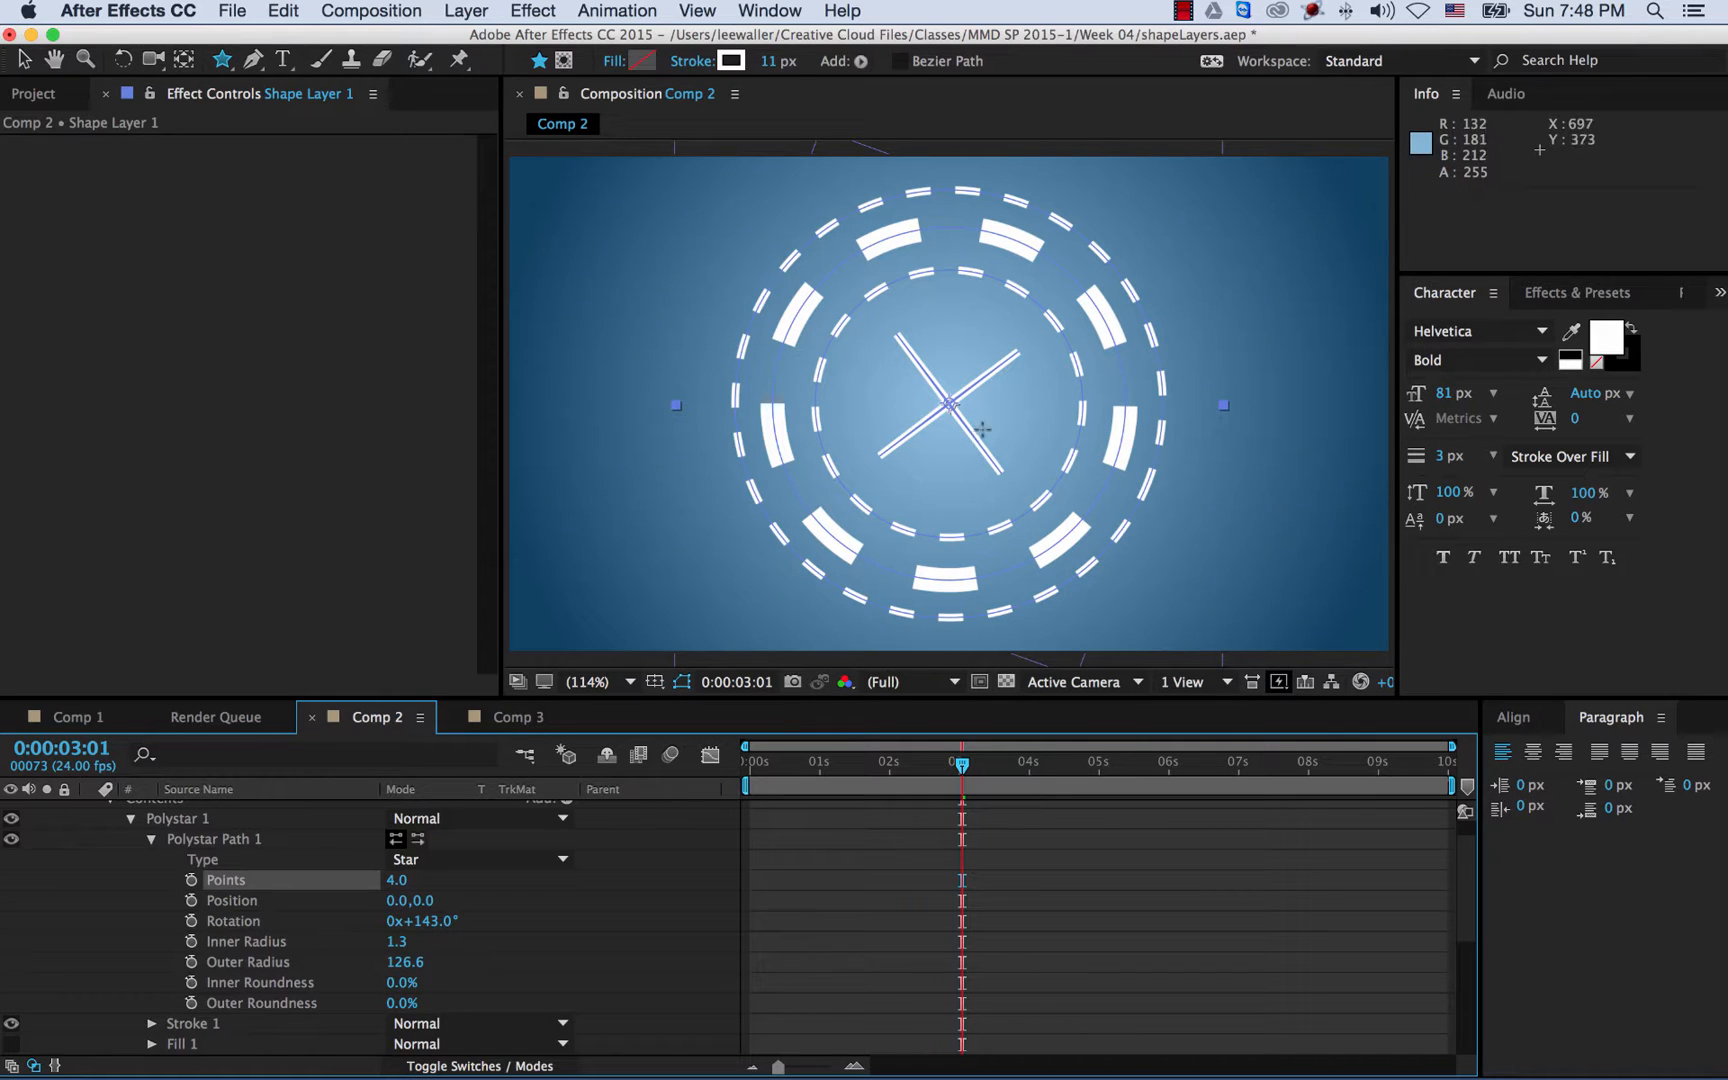
left_click(566, 755)
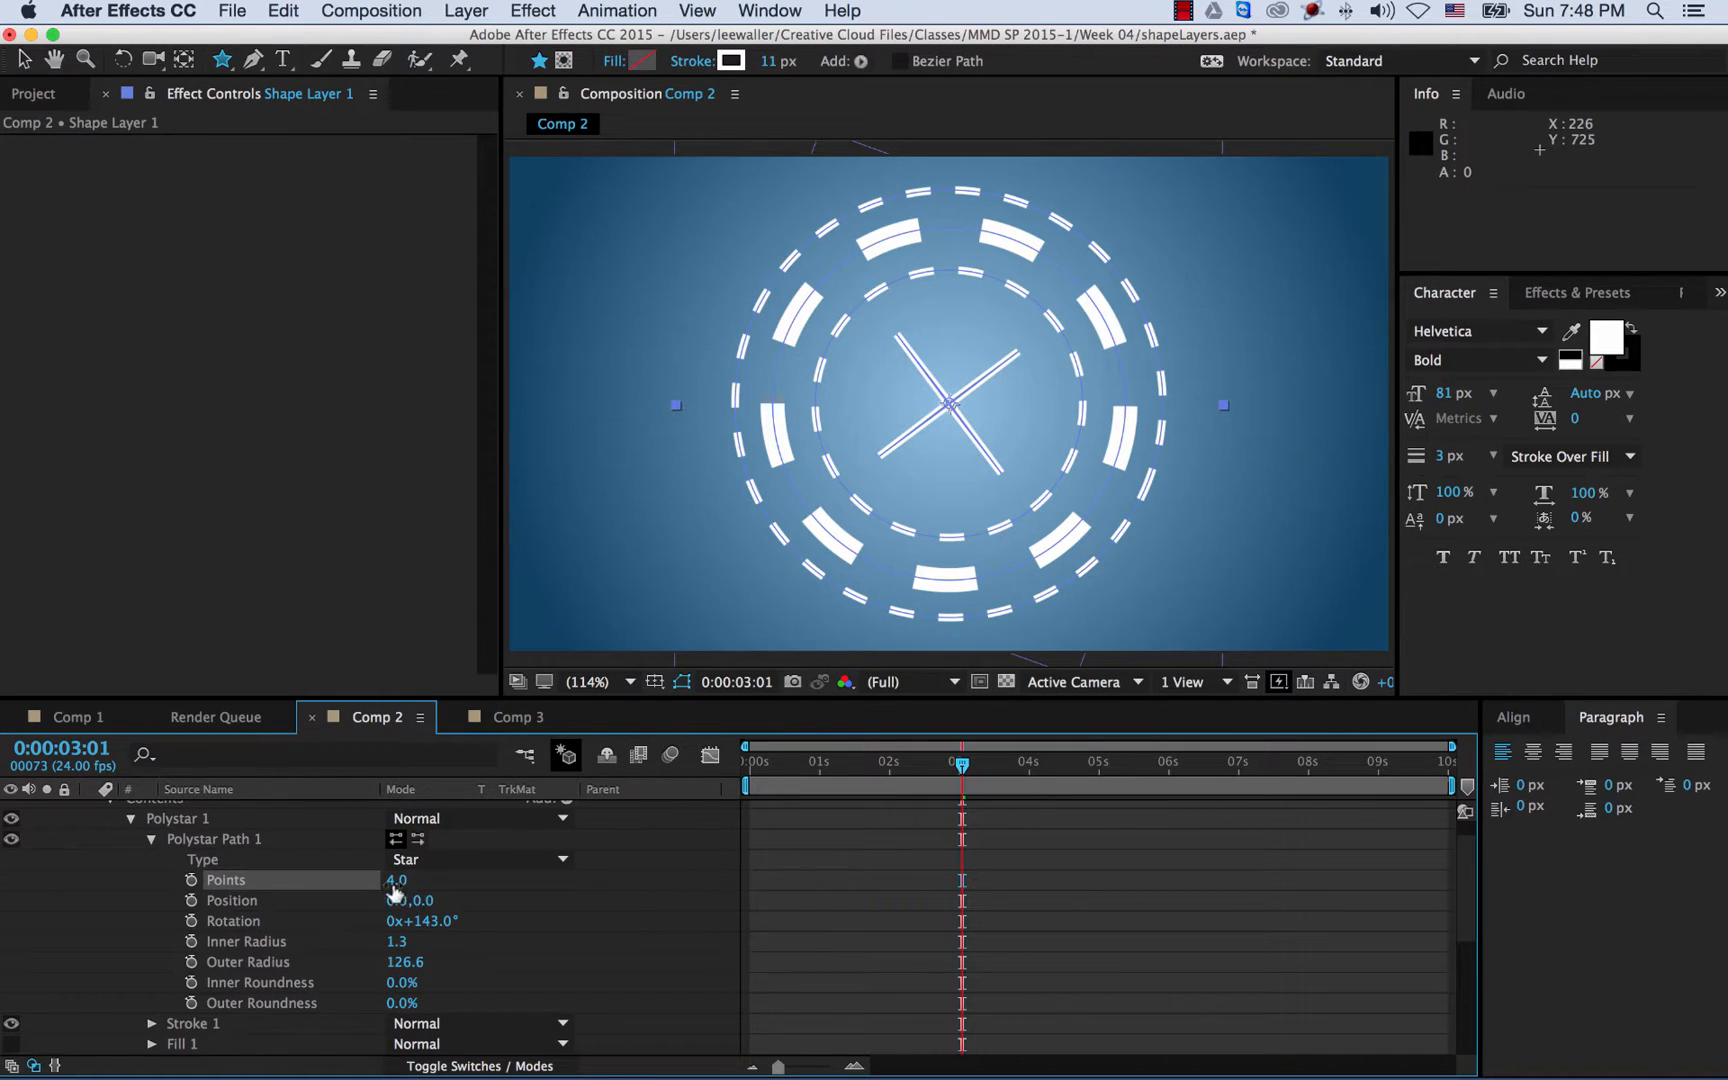
left_click(445, 922)
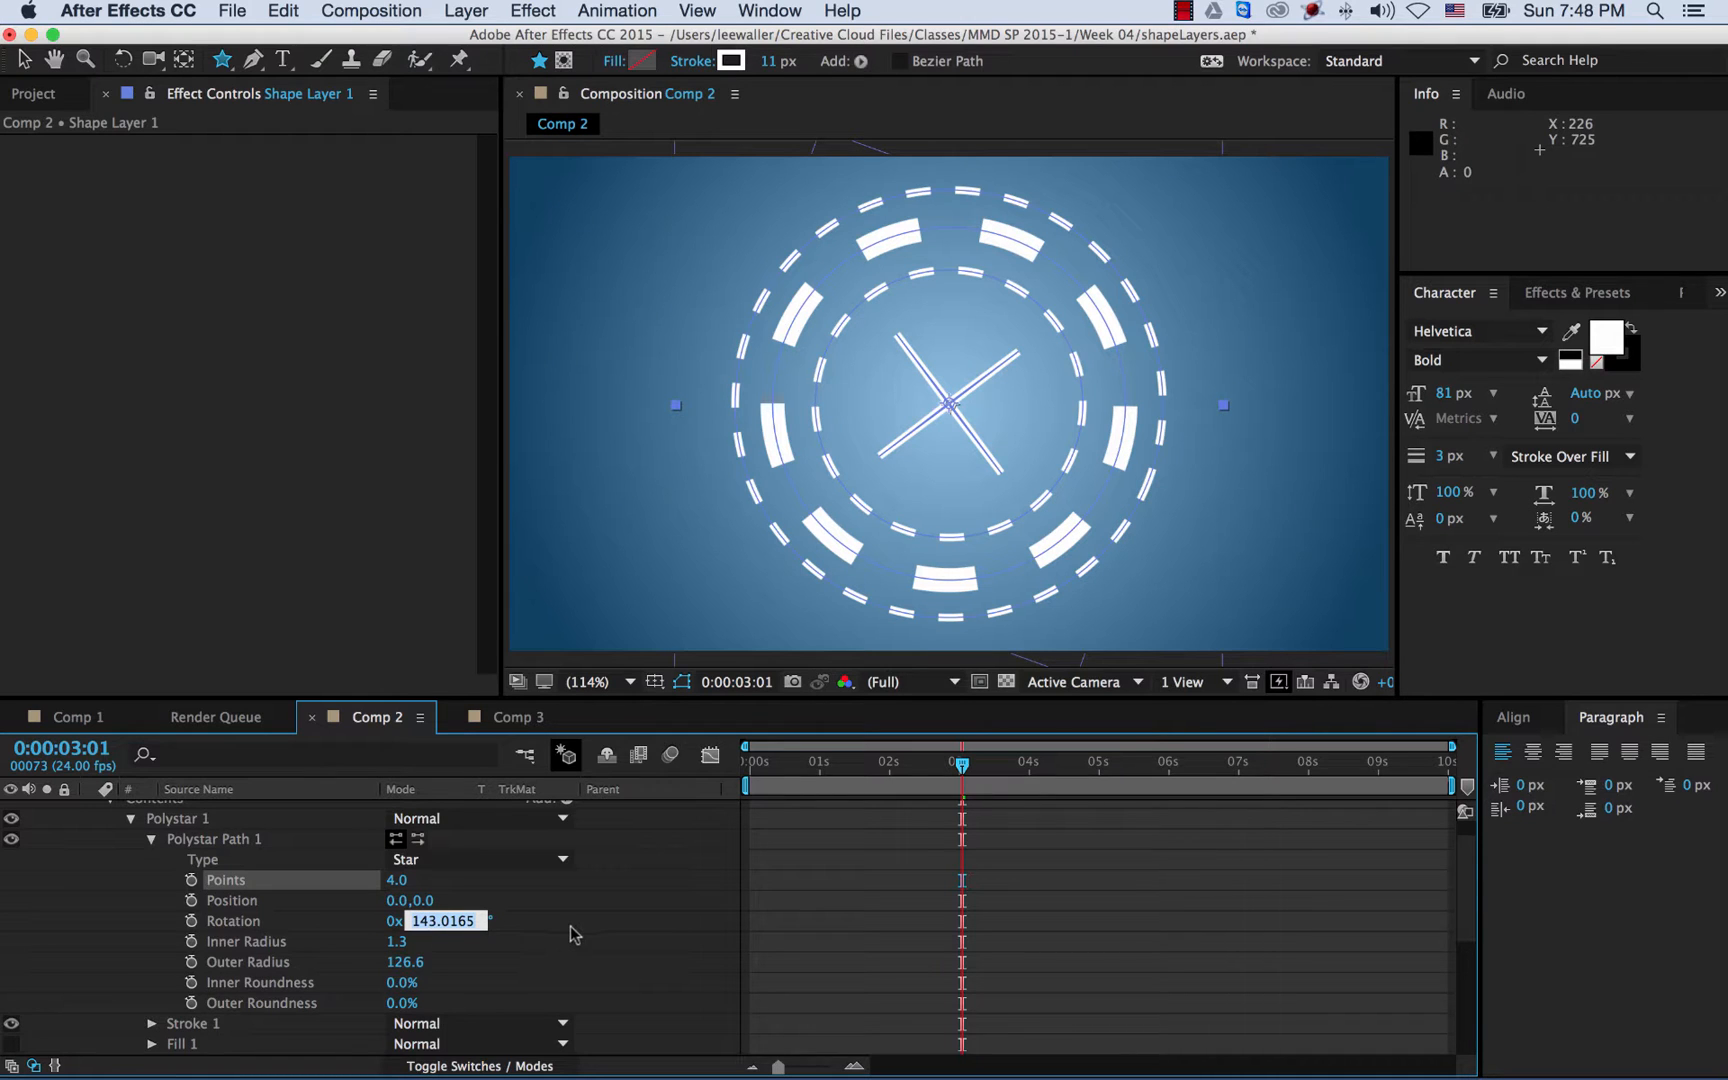
type("0")
key("Return")
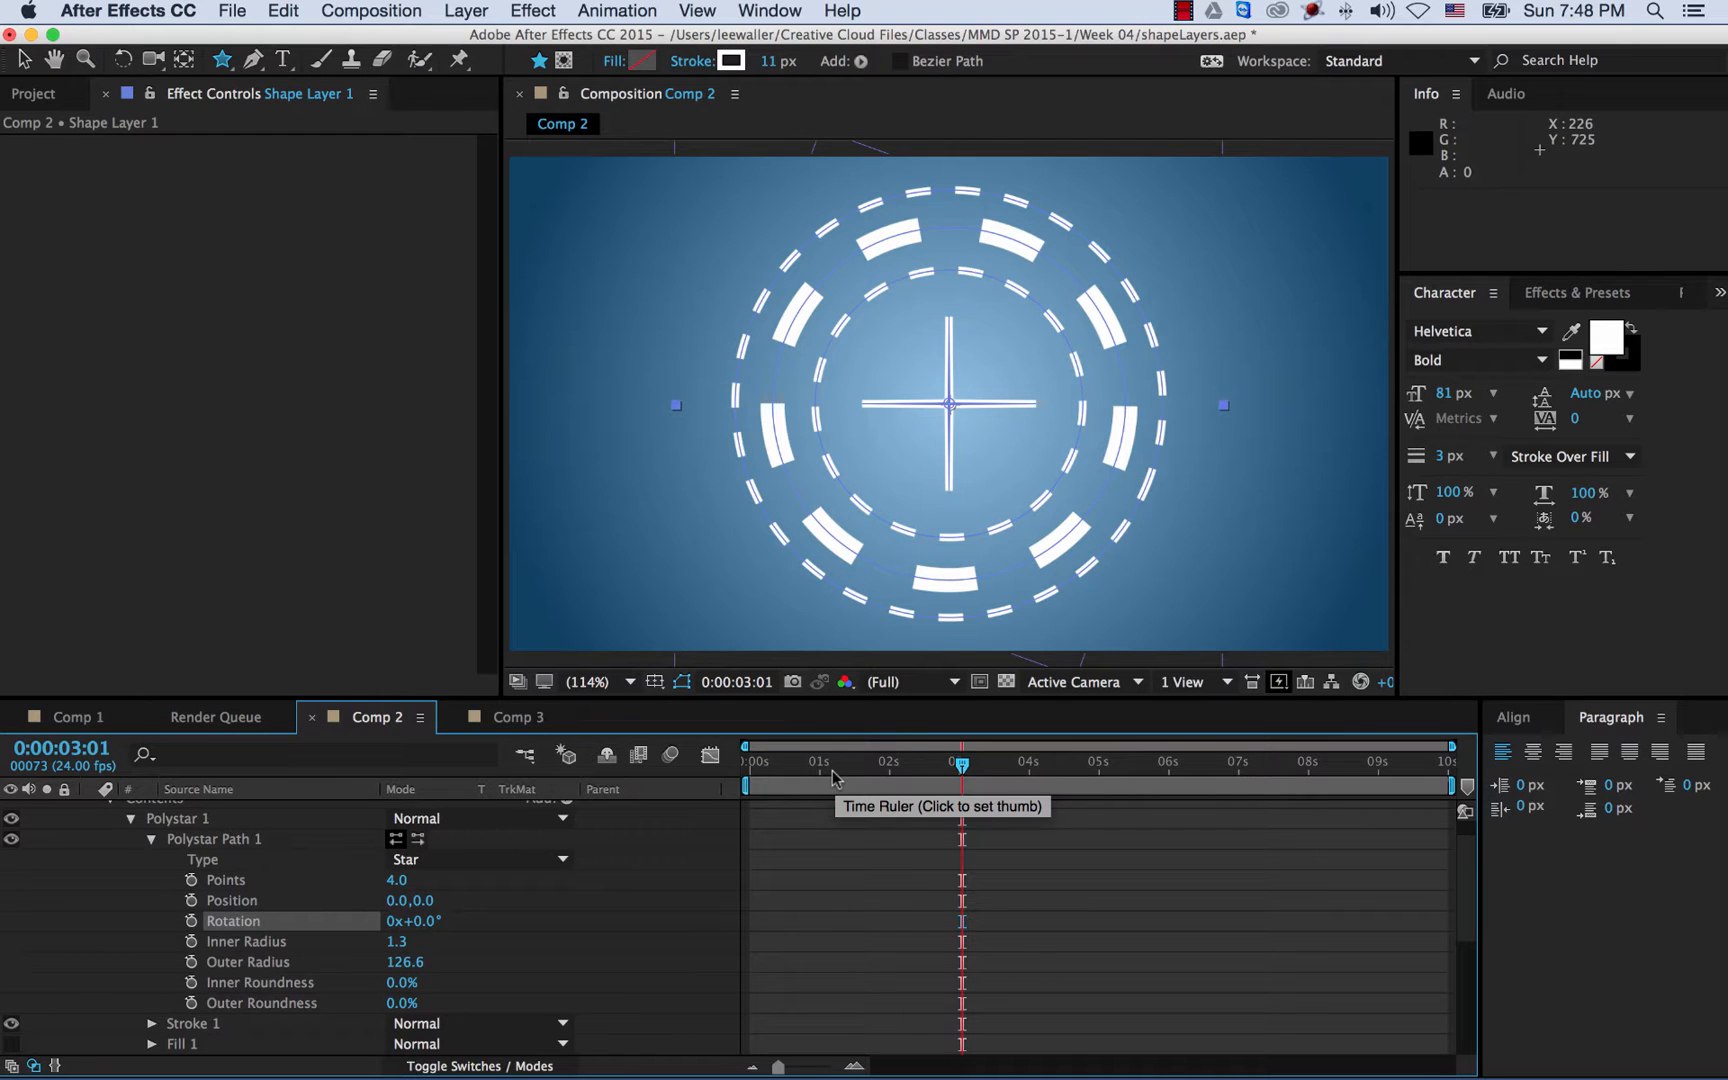
left_click_drag(833, 777, 700, 778)
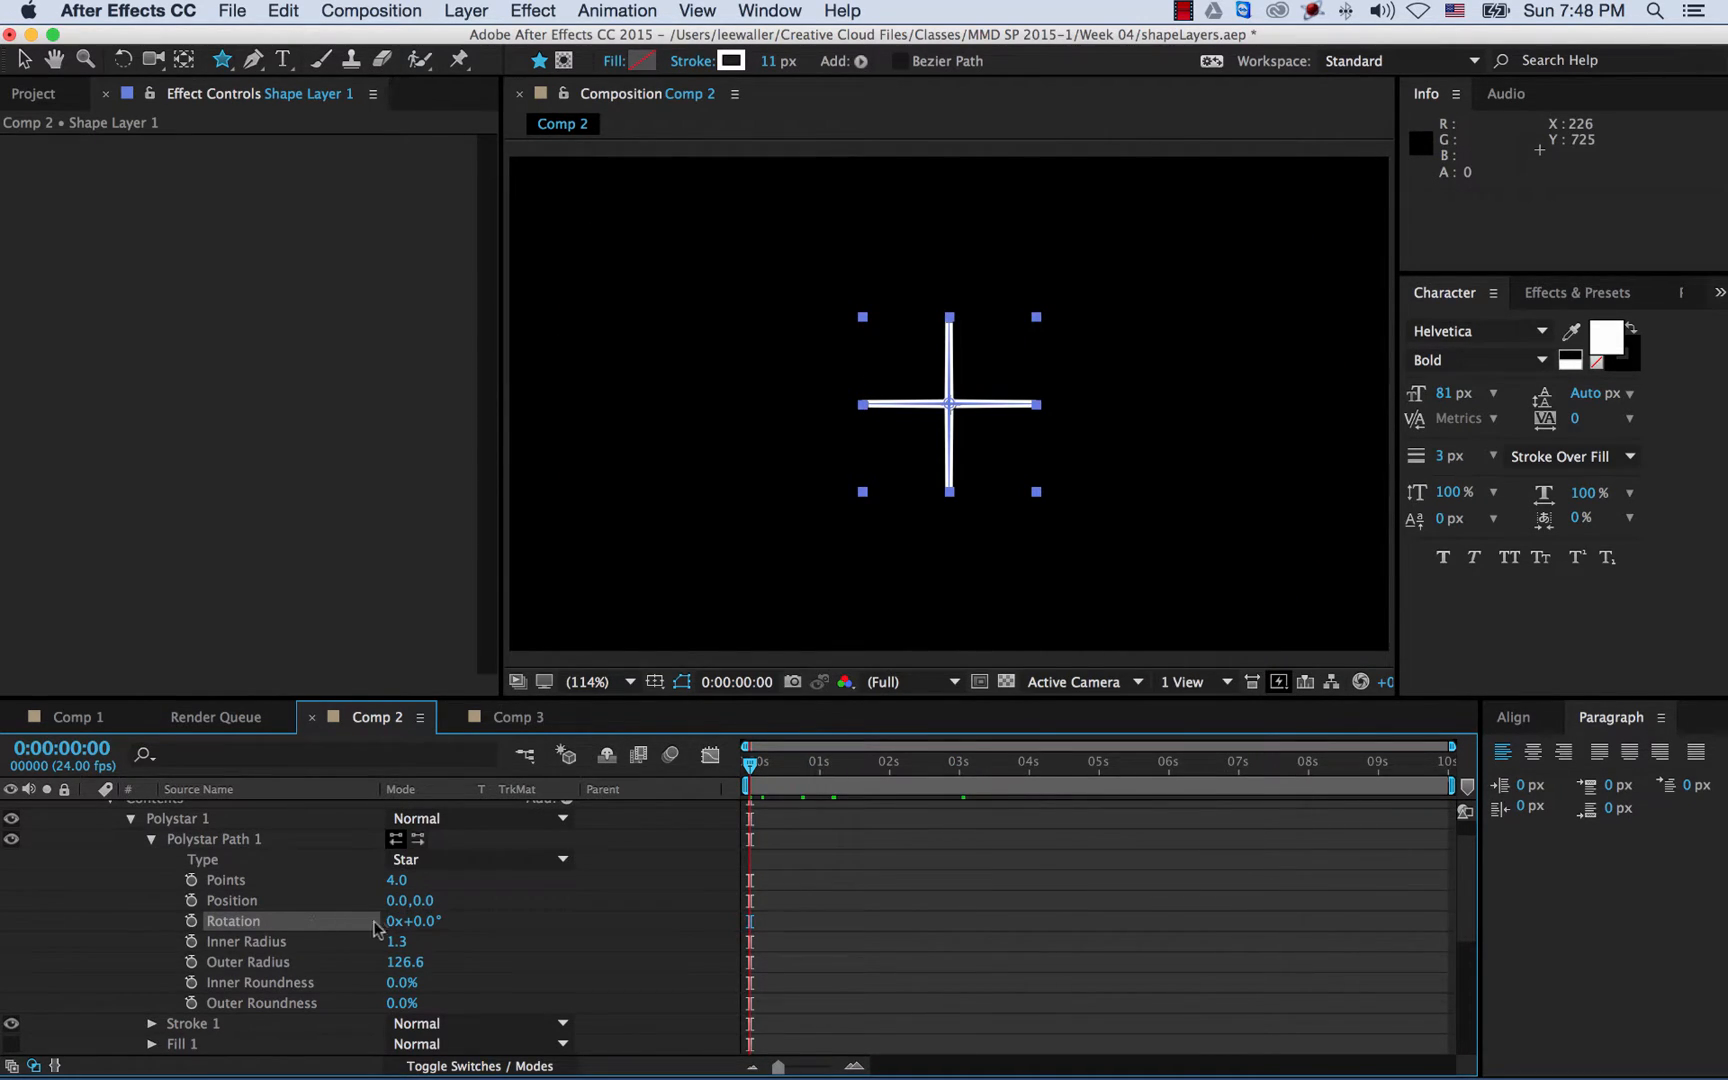
- Keyframe the cross's Rotation from 0° at the start to 1x at the last frame, and preview it
left_click(191, 921)
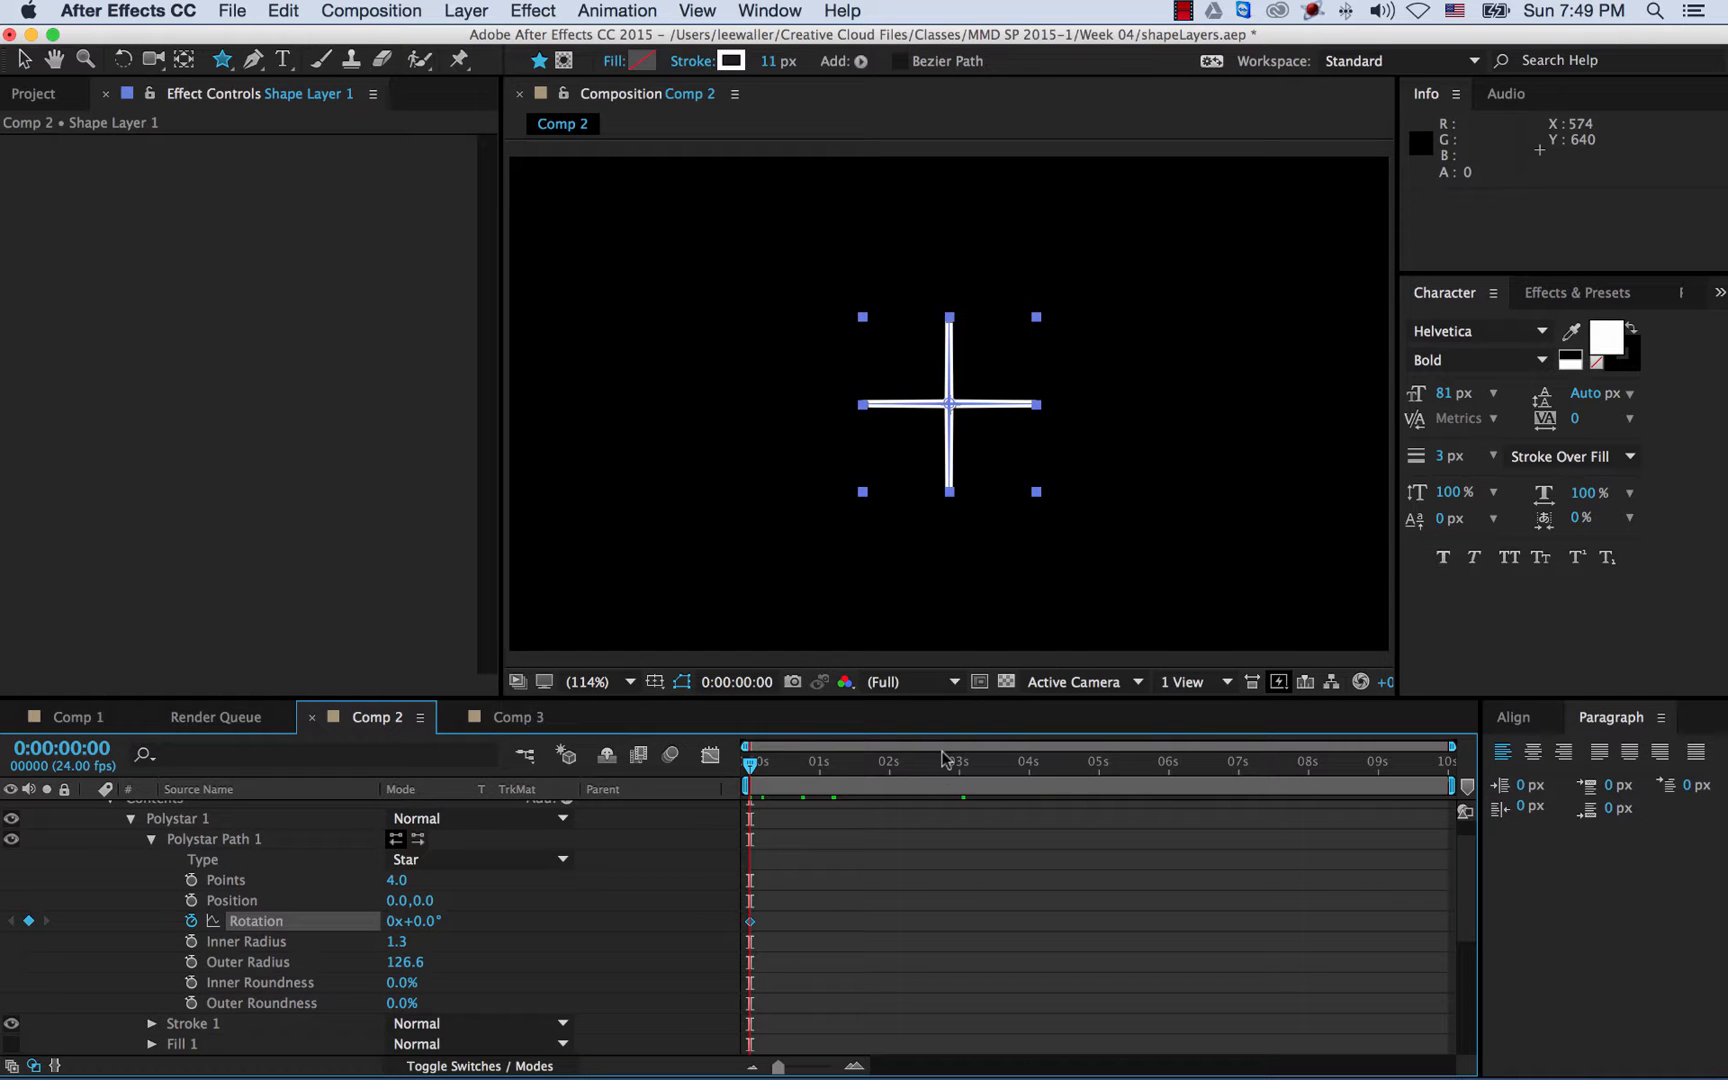
left_click_drag(935, 775, 1465, 772)
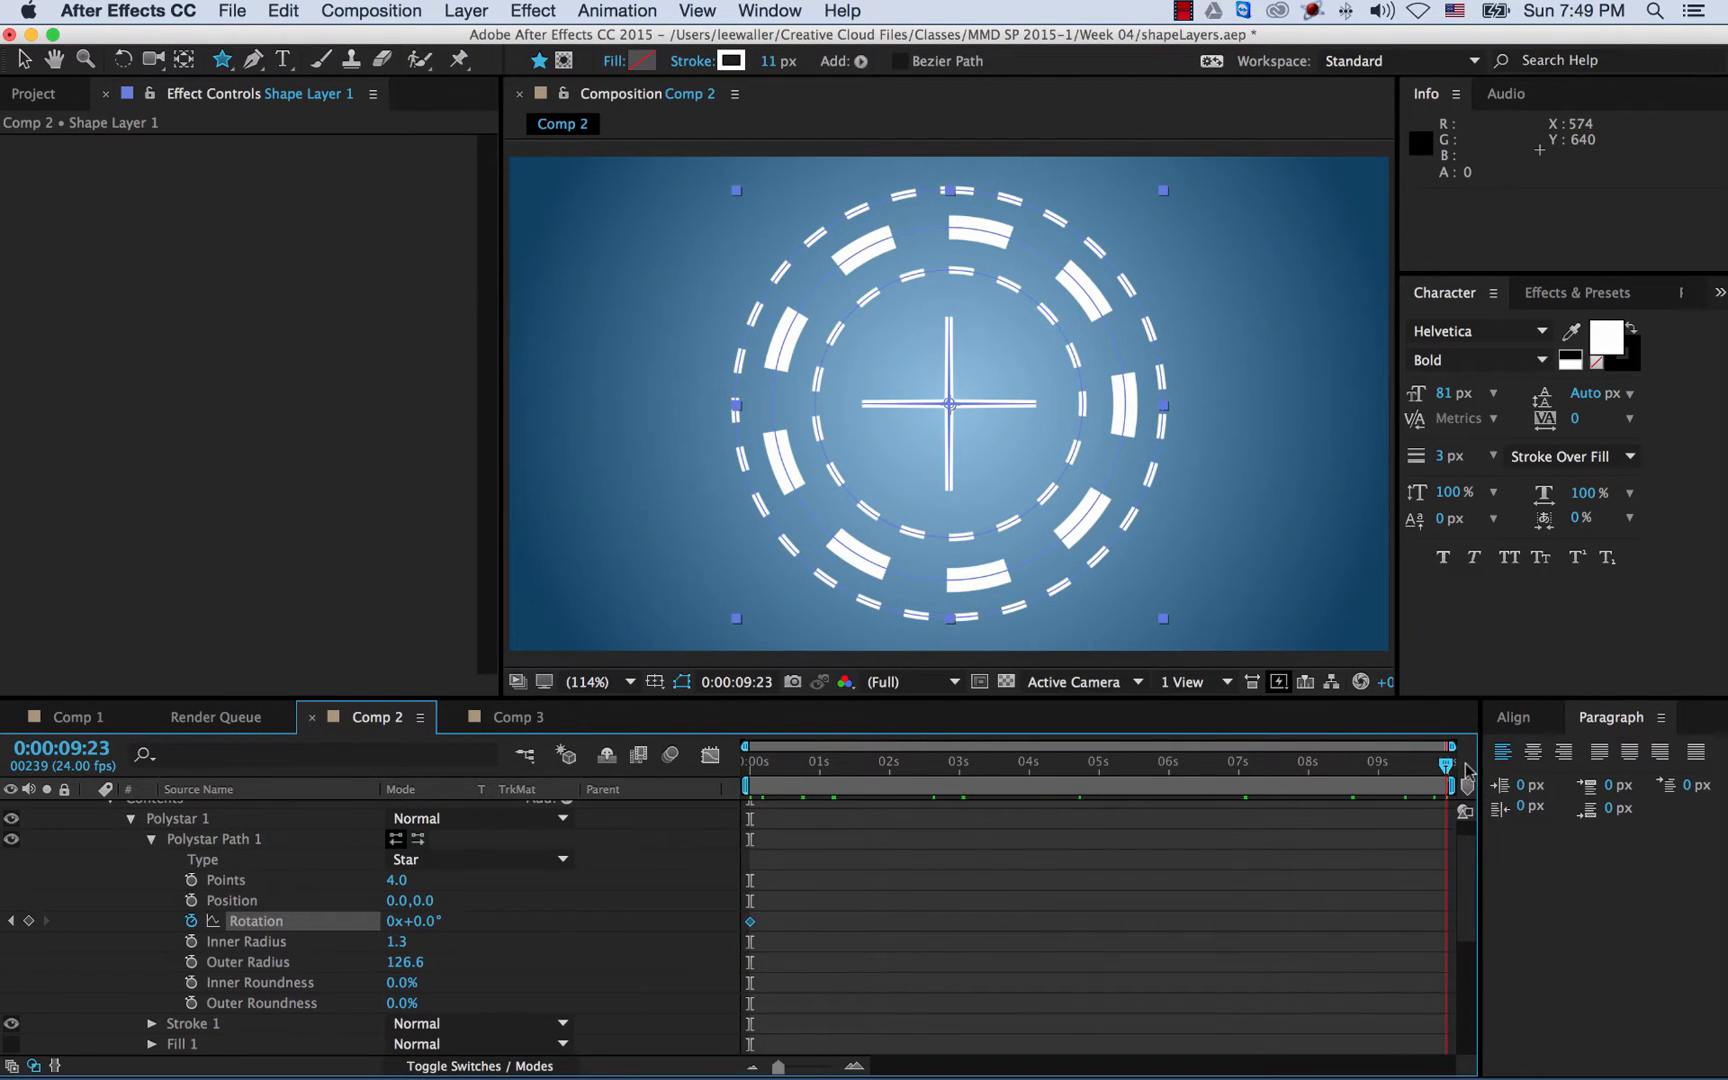
left_click(393, 921)
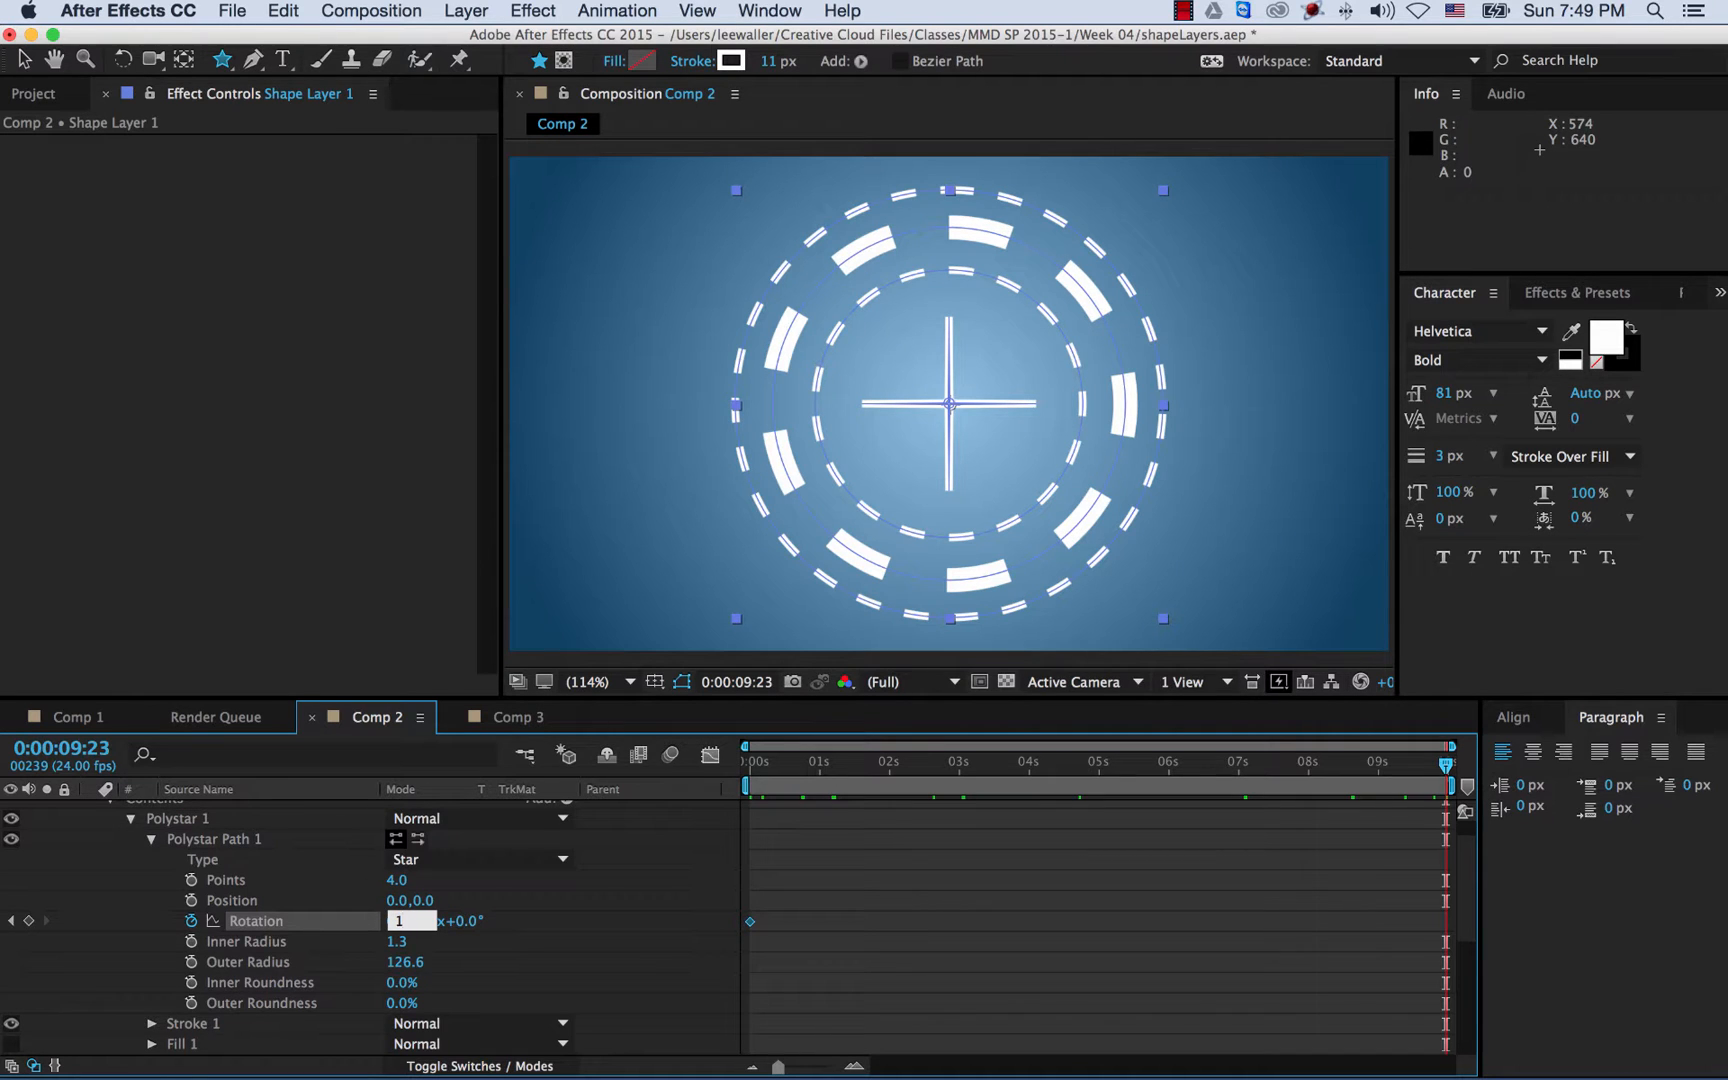
key("Return")
left_click(756, 765)
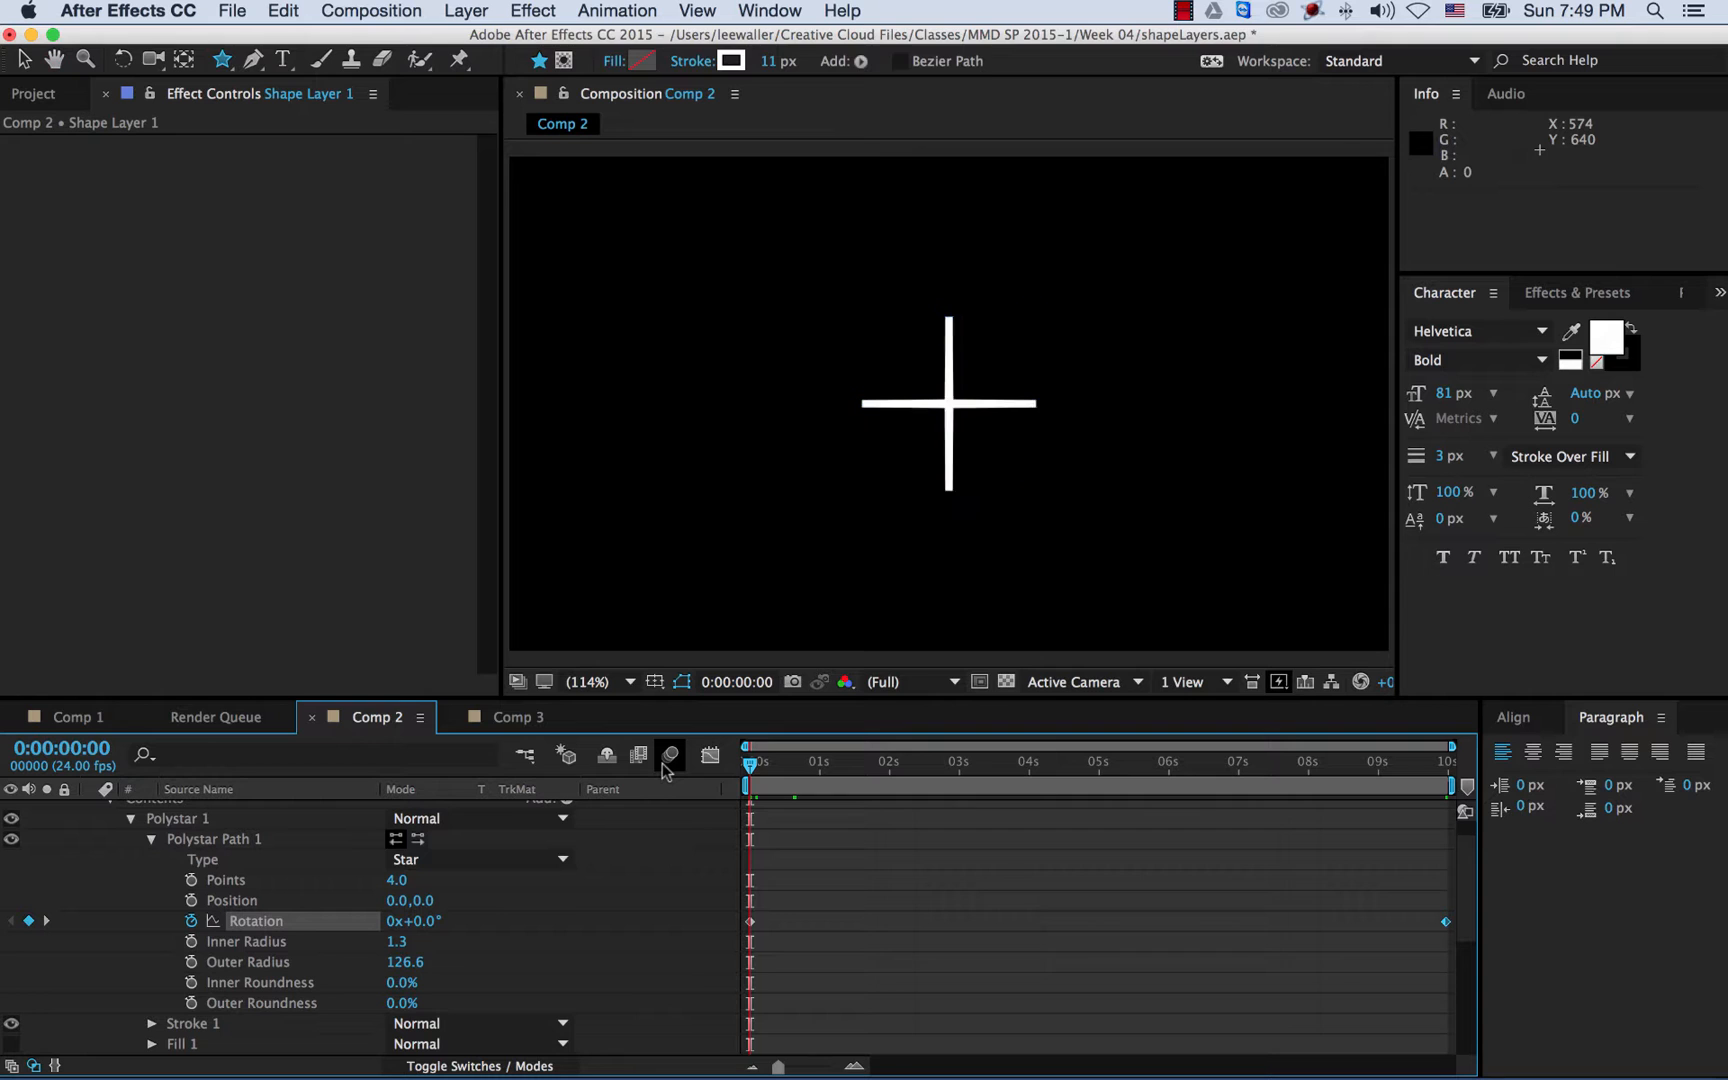
key("space")
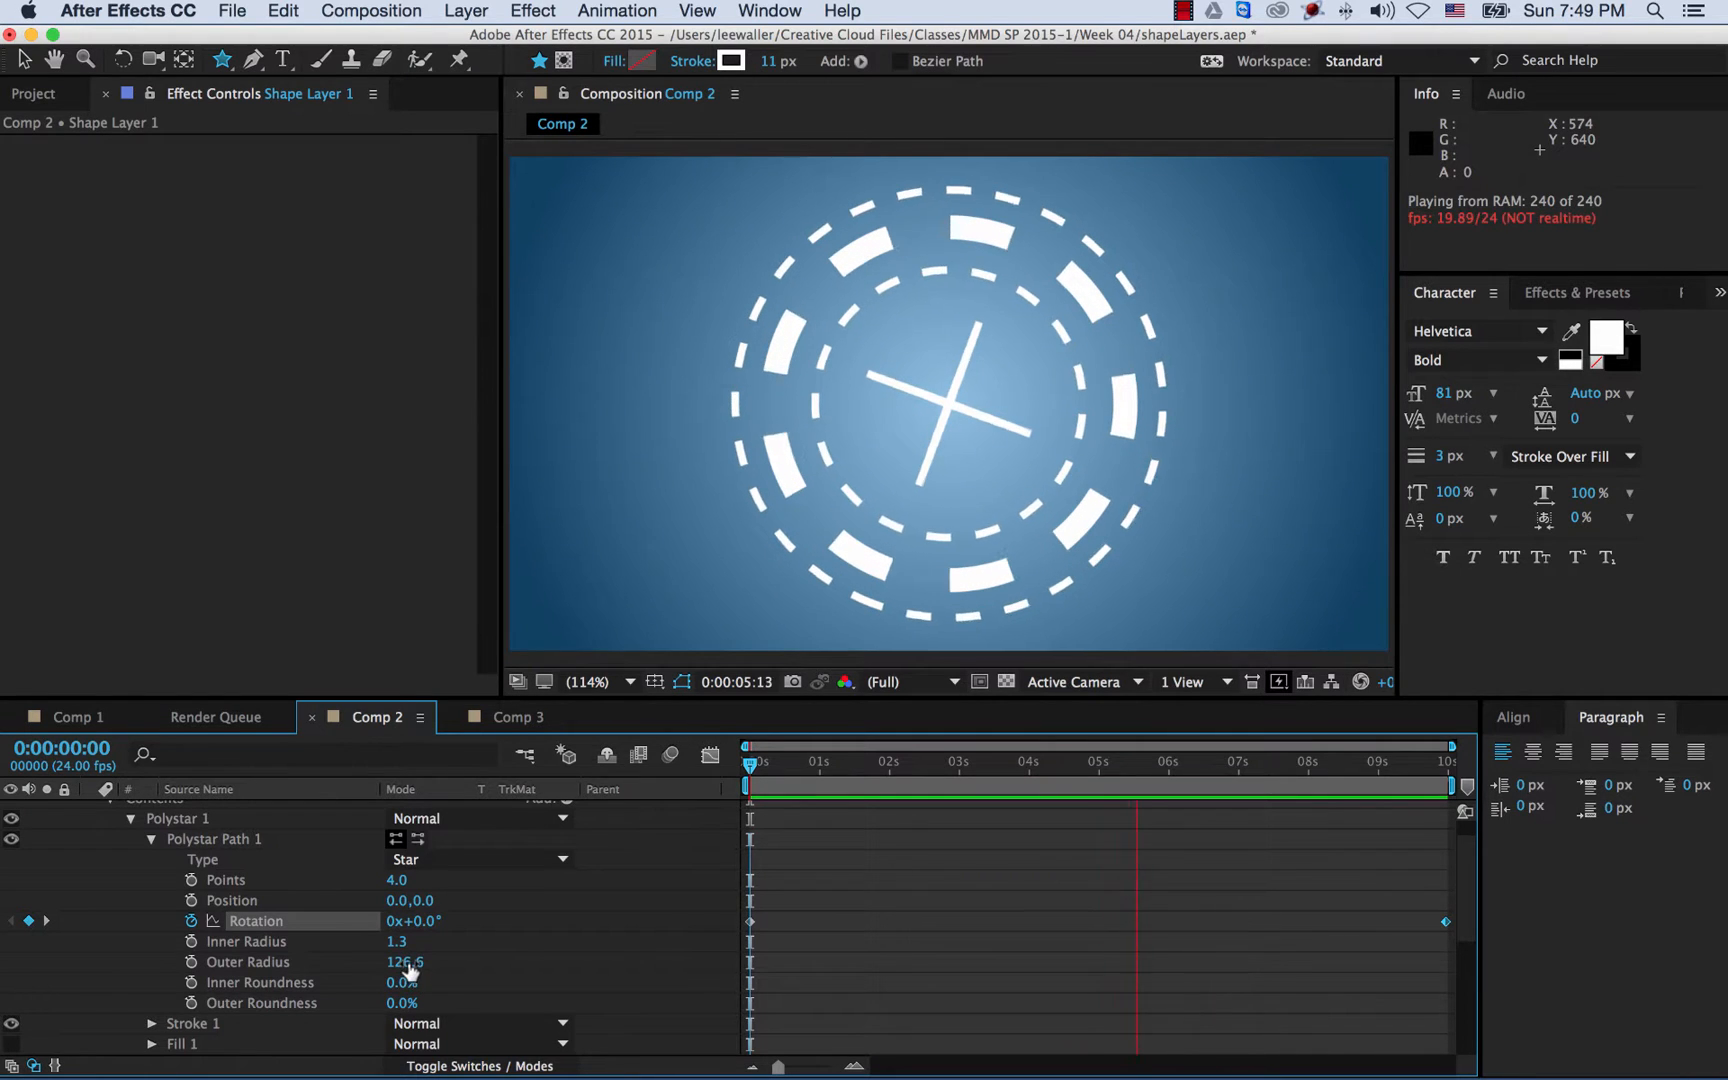
left_click_drag(786, 778, 891, 780)
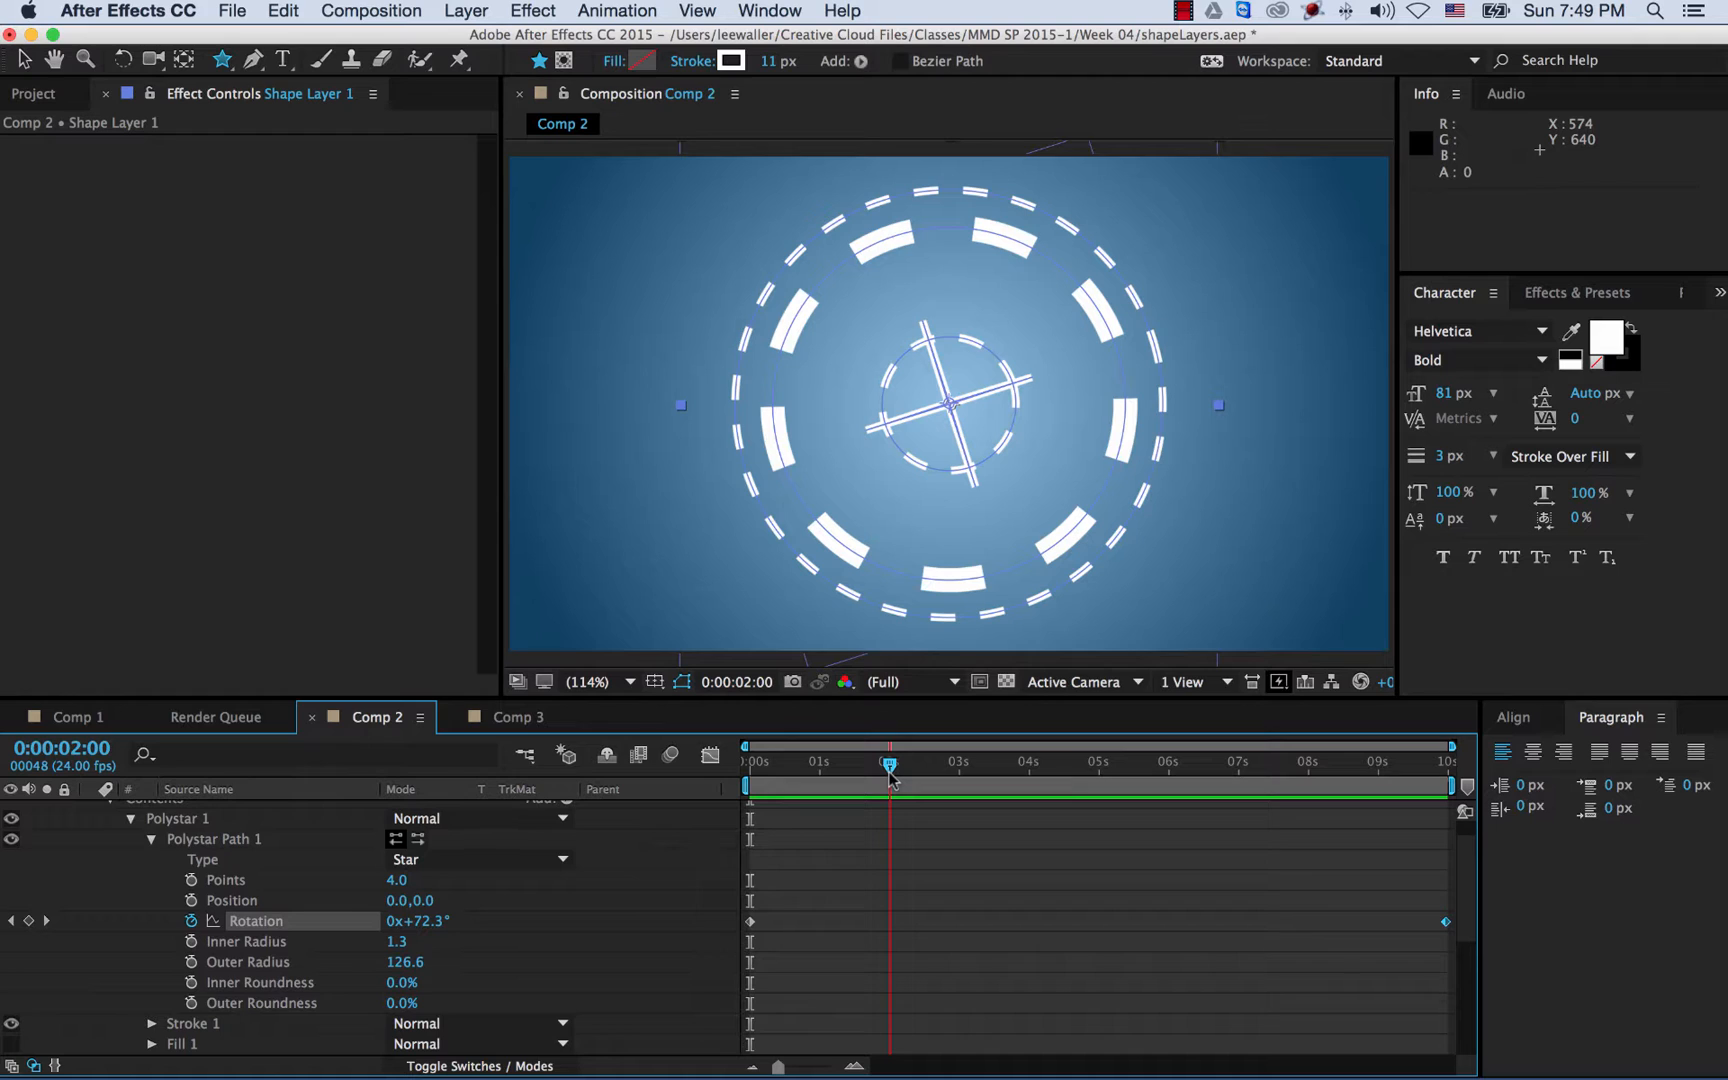
- Set the cross's Inner Radius to 0 and keyframe Outer Radius at 0 at 2 seconds
left_click(400, 948)
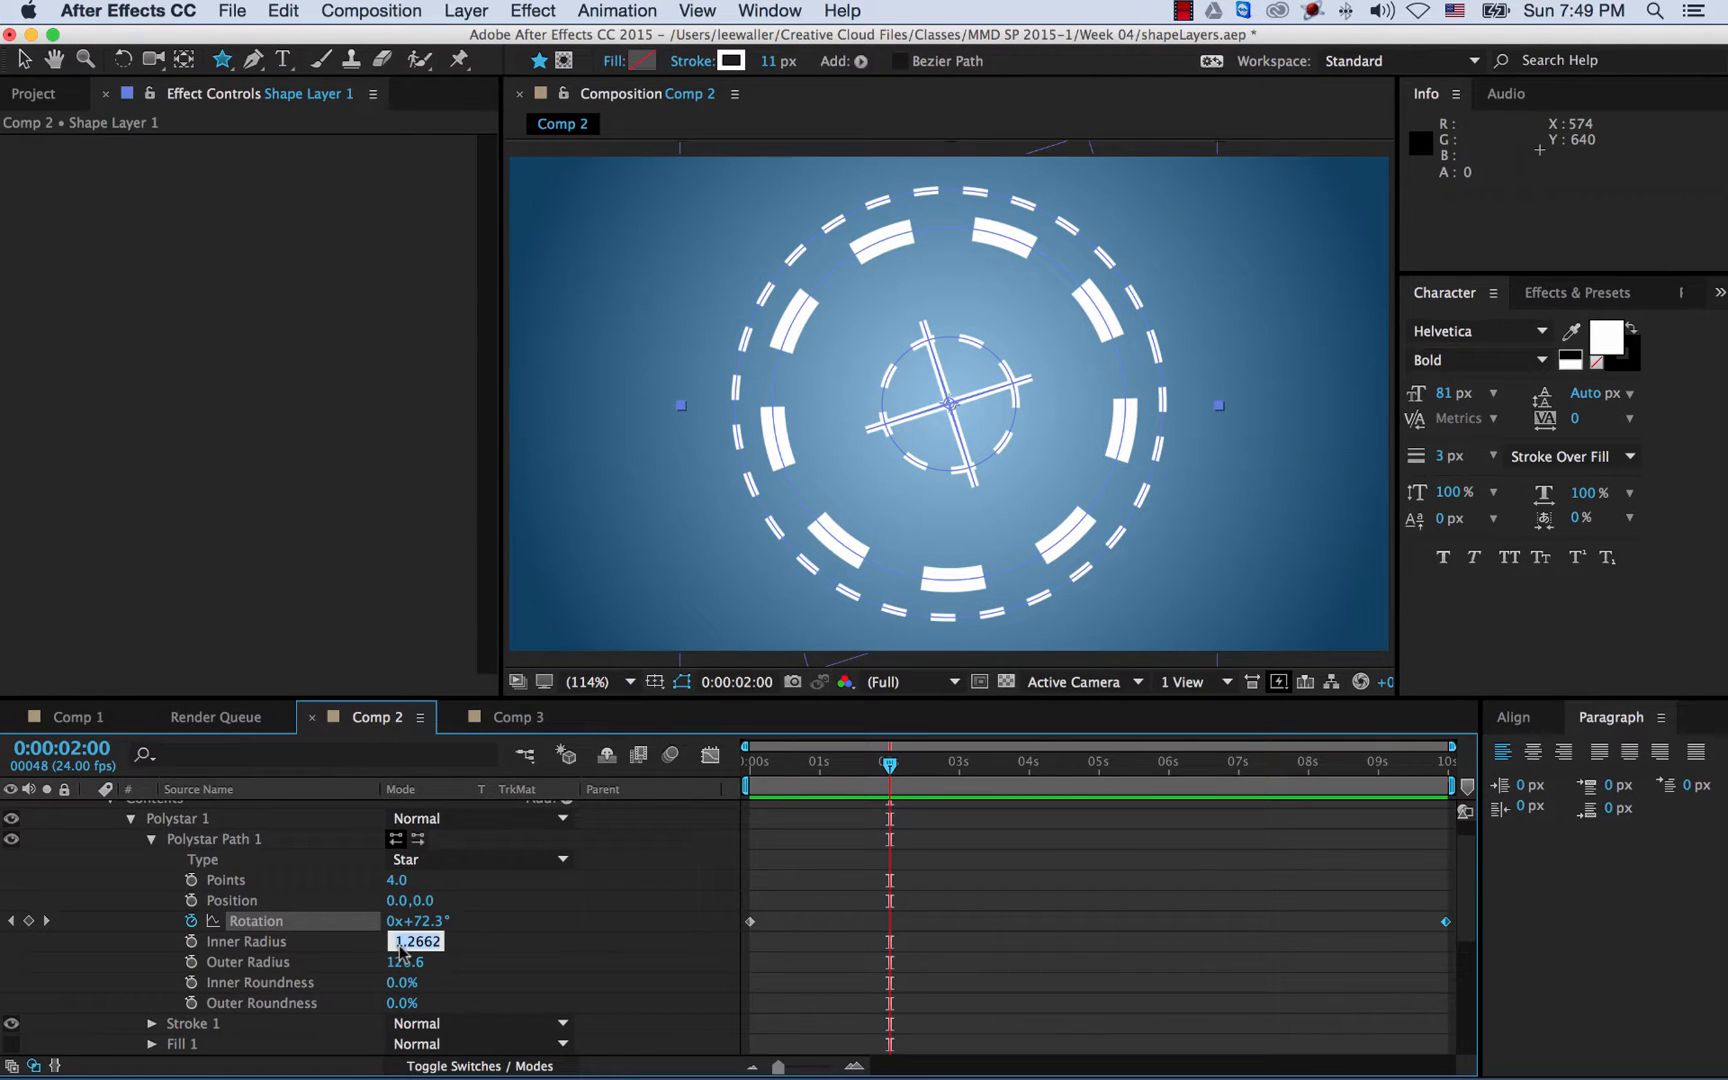
type("0")
key("Return")
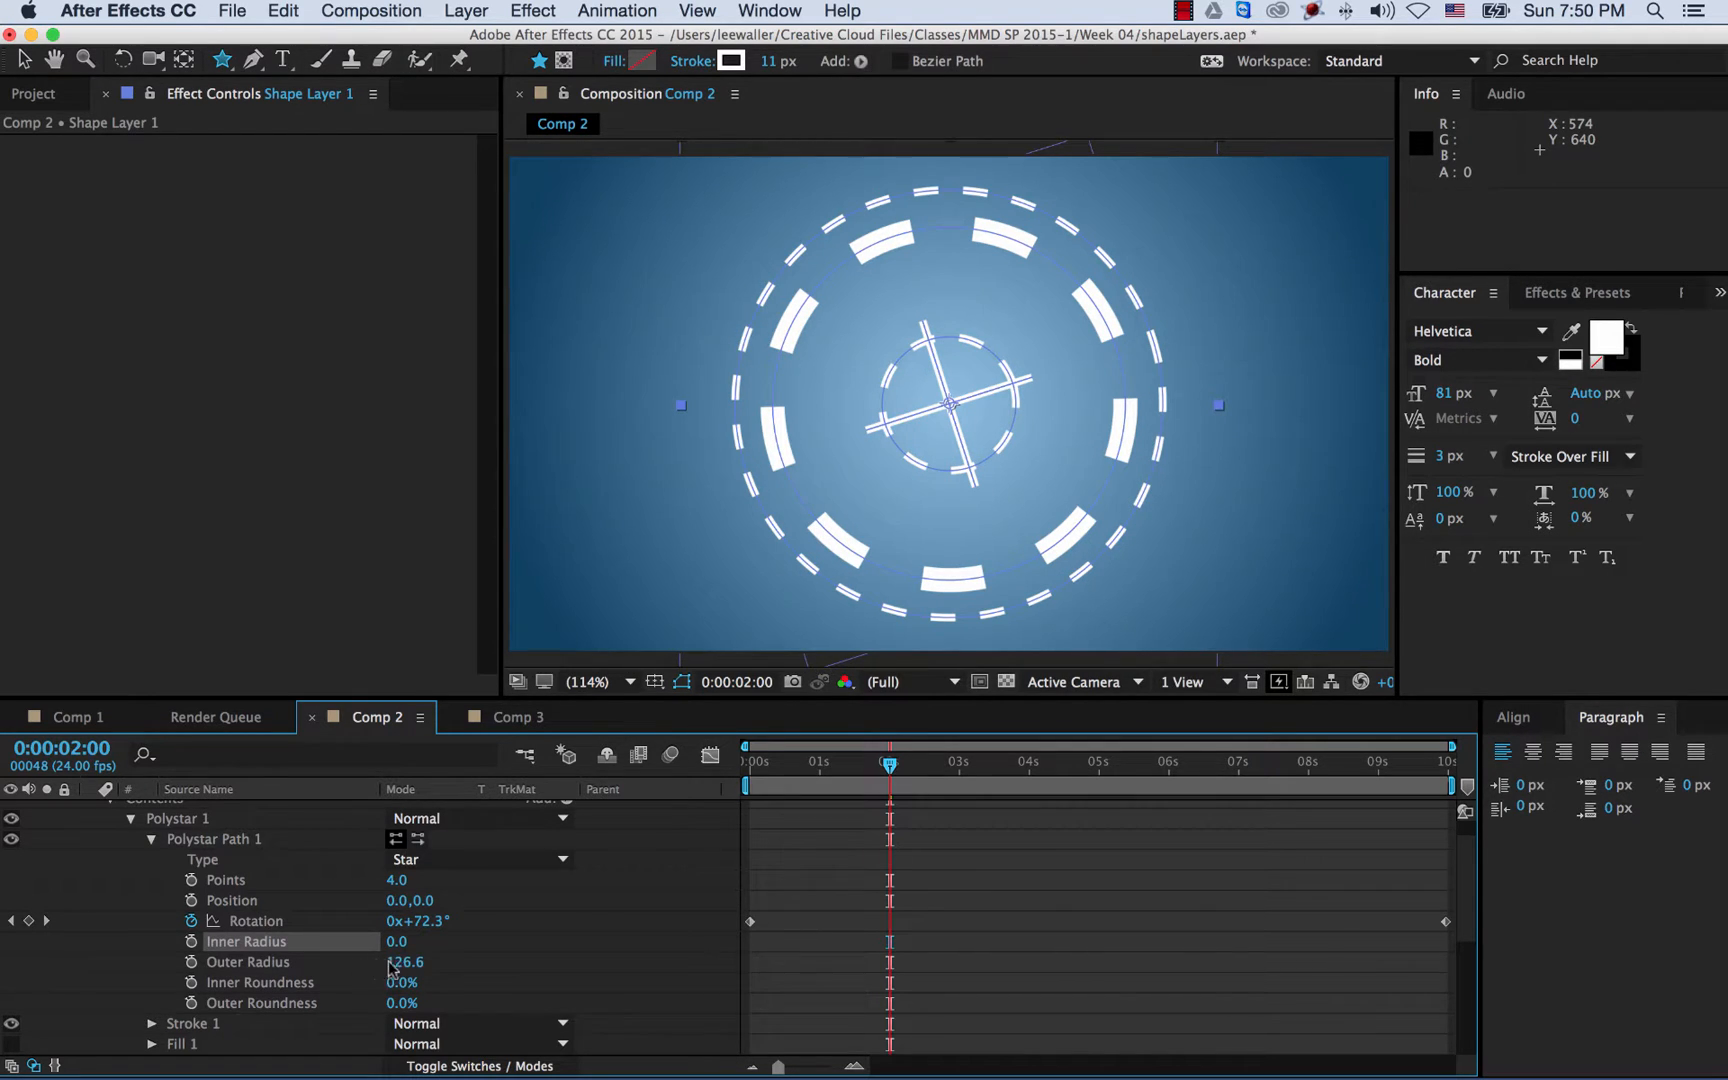
left_click(192, 963)
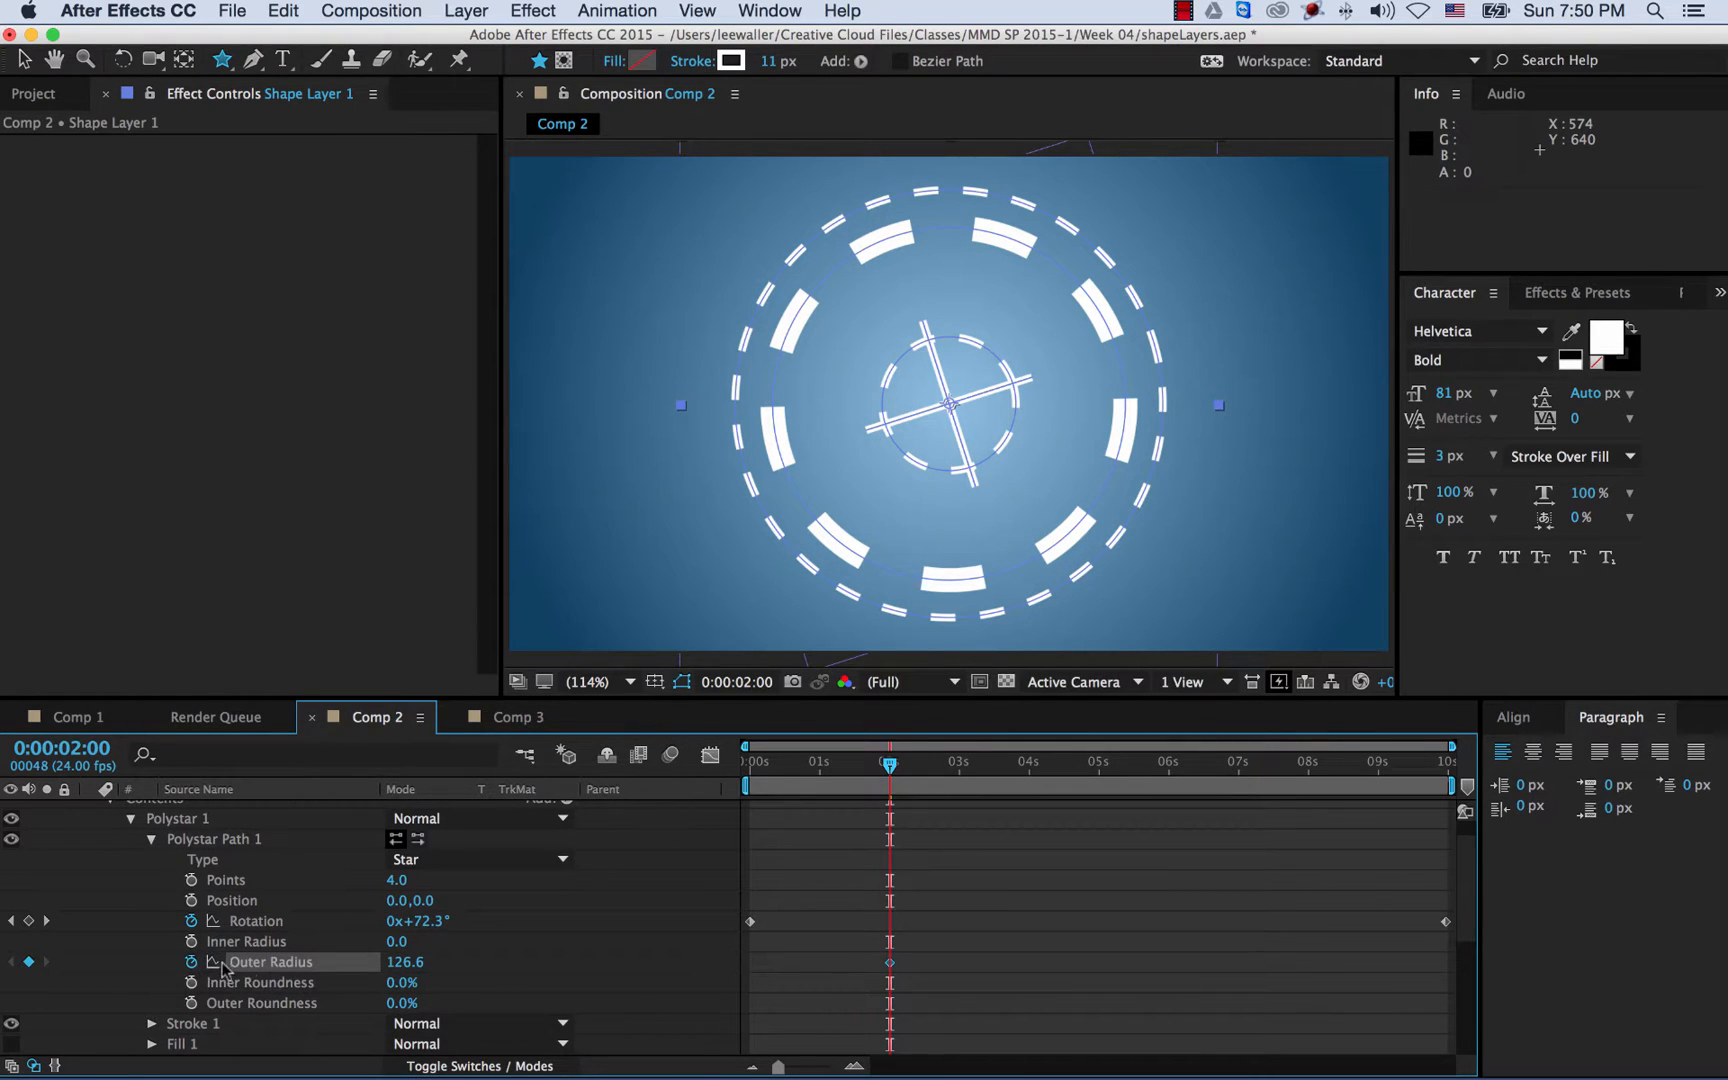
left_click(392, 966)
type("0")
key("Return")
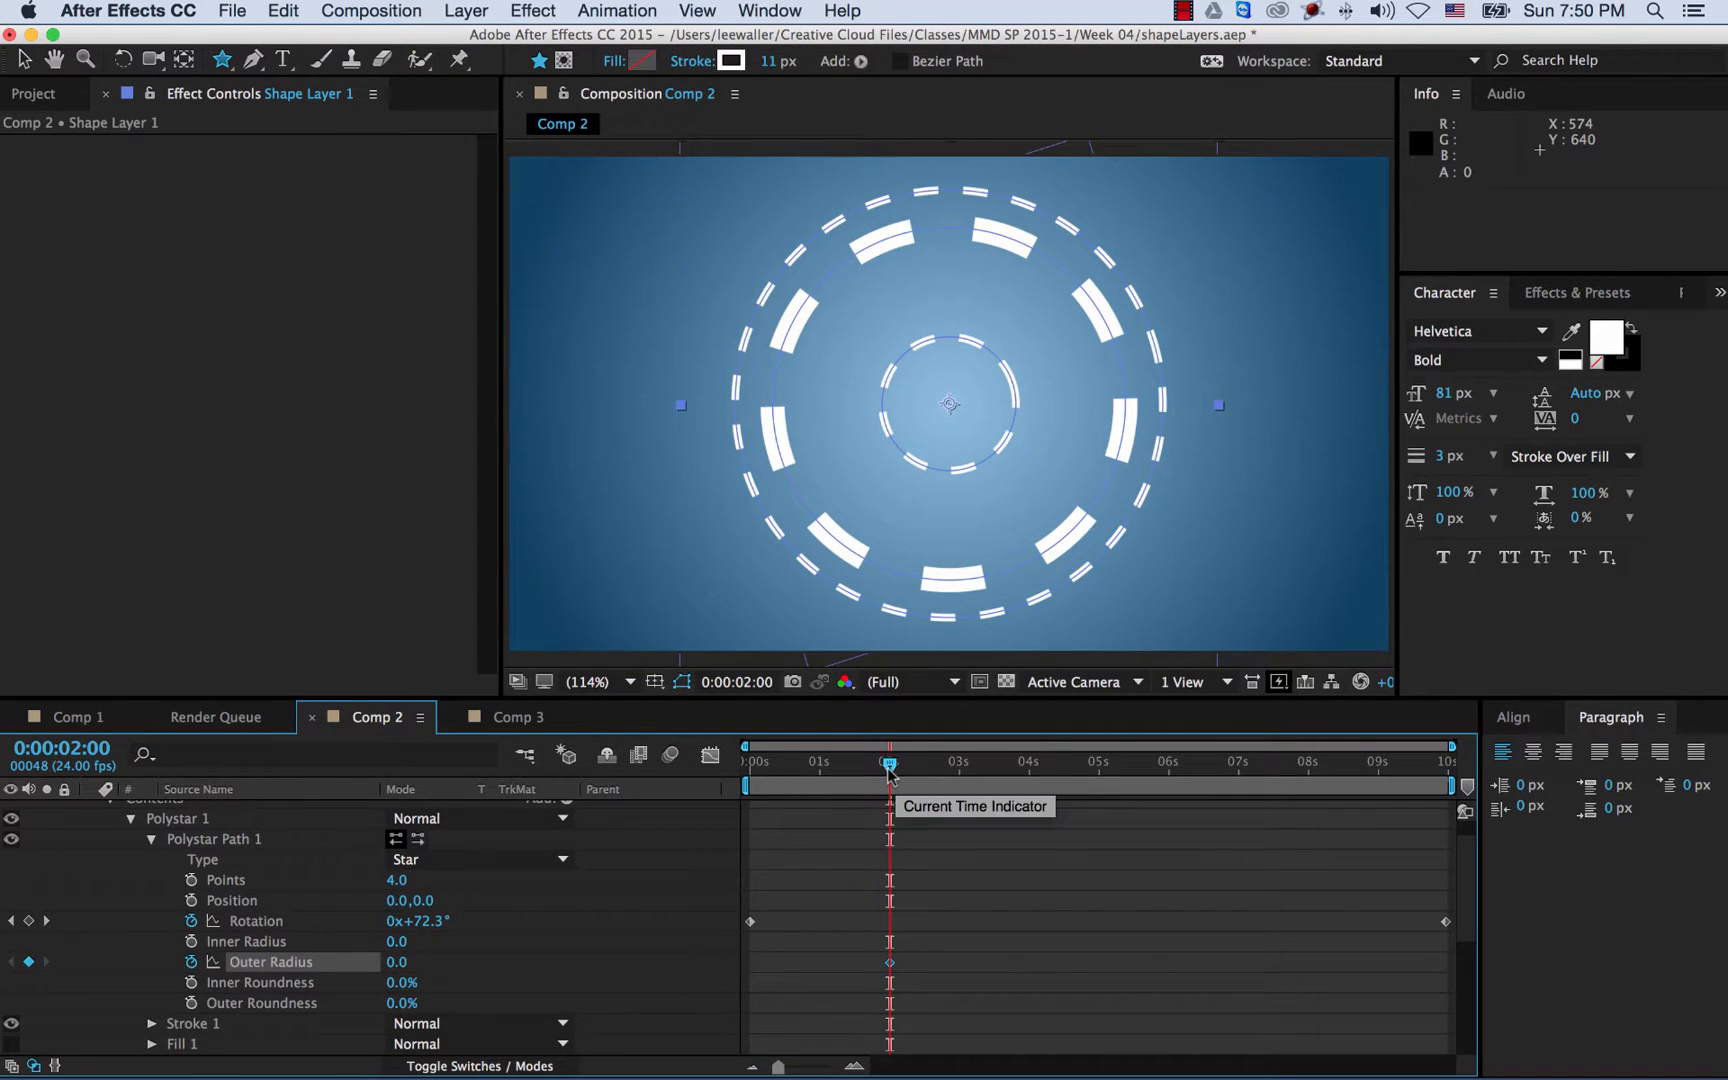
- Key the Outer Radius to 126 at 3 seconds, then preview from the start
left_click_drag(901, 778, 962, 778)
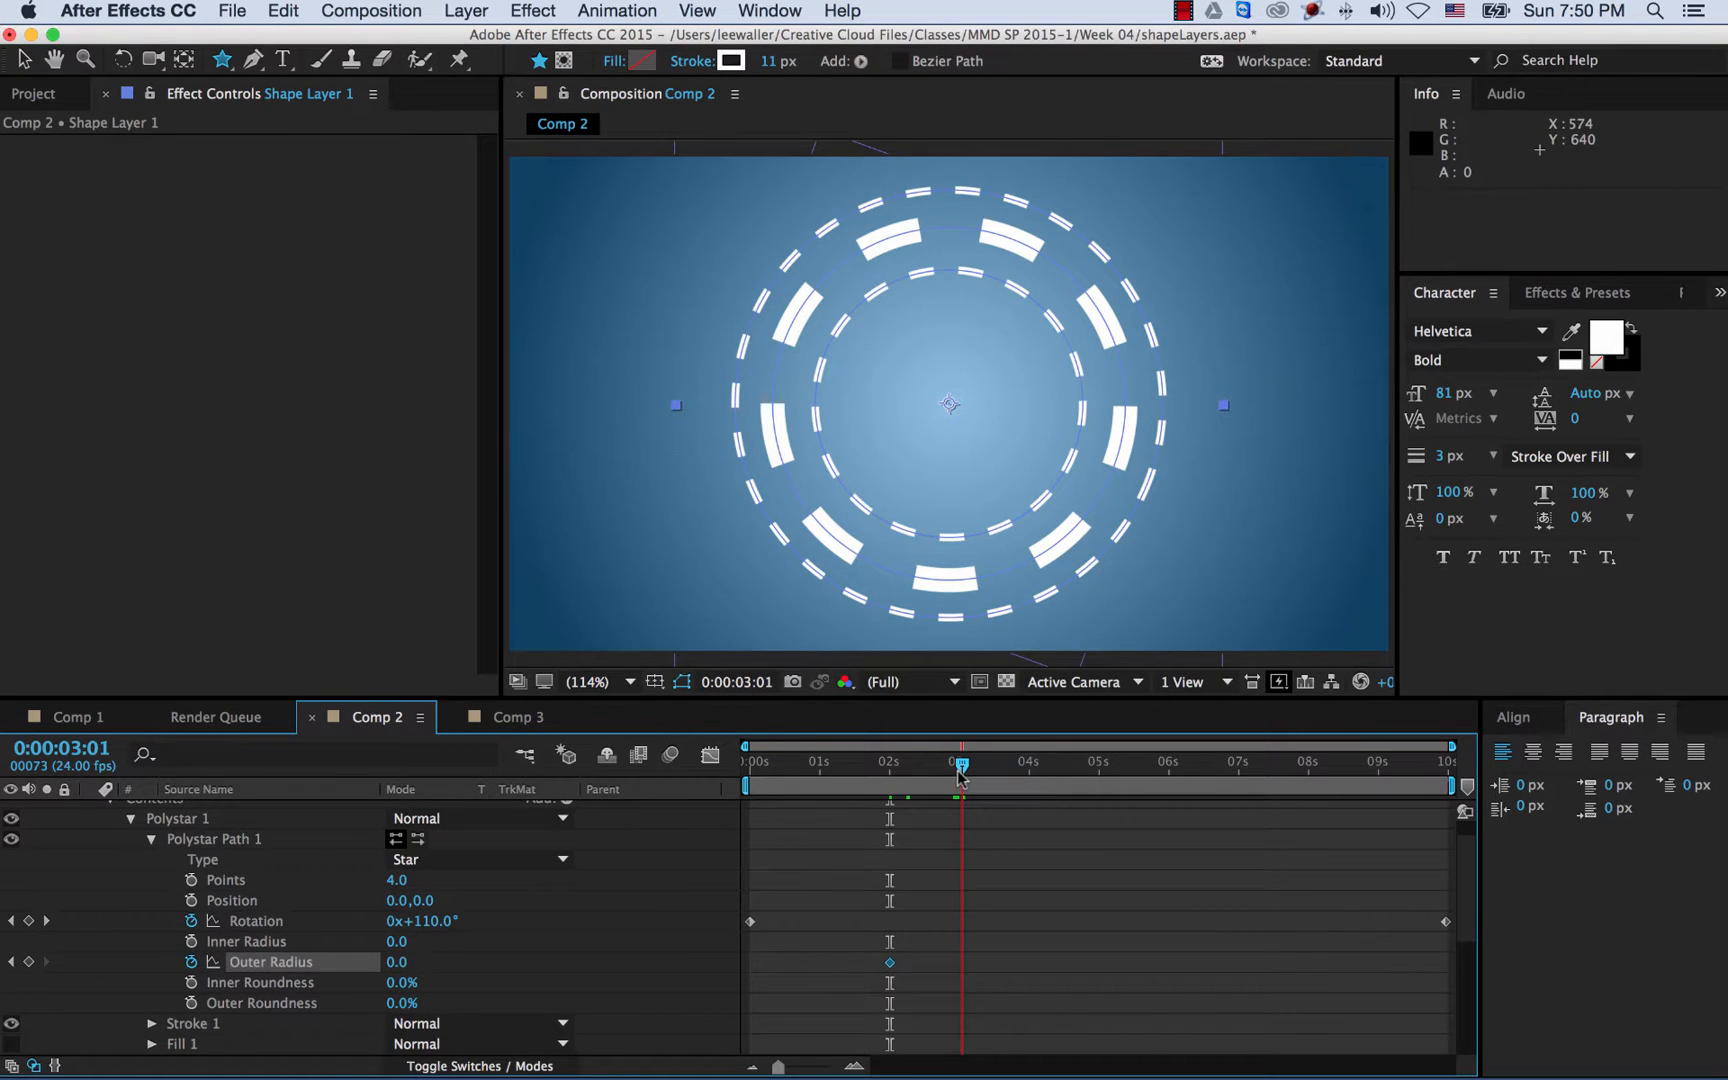
left_click_drag(958, 778, 956, 778)
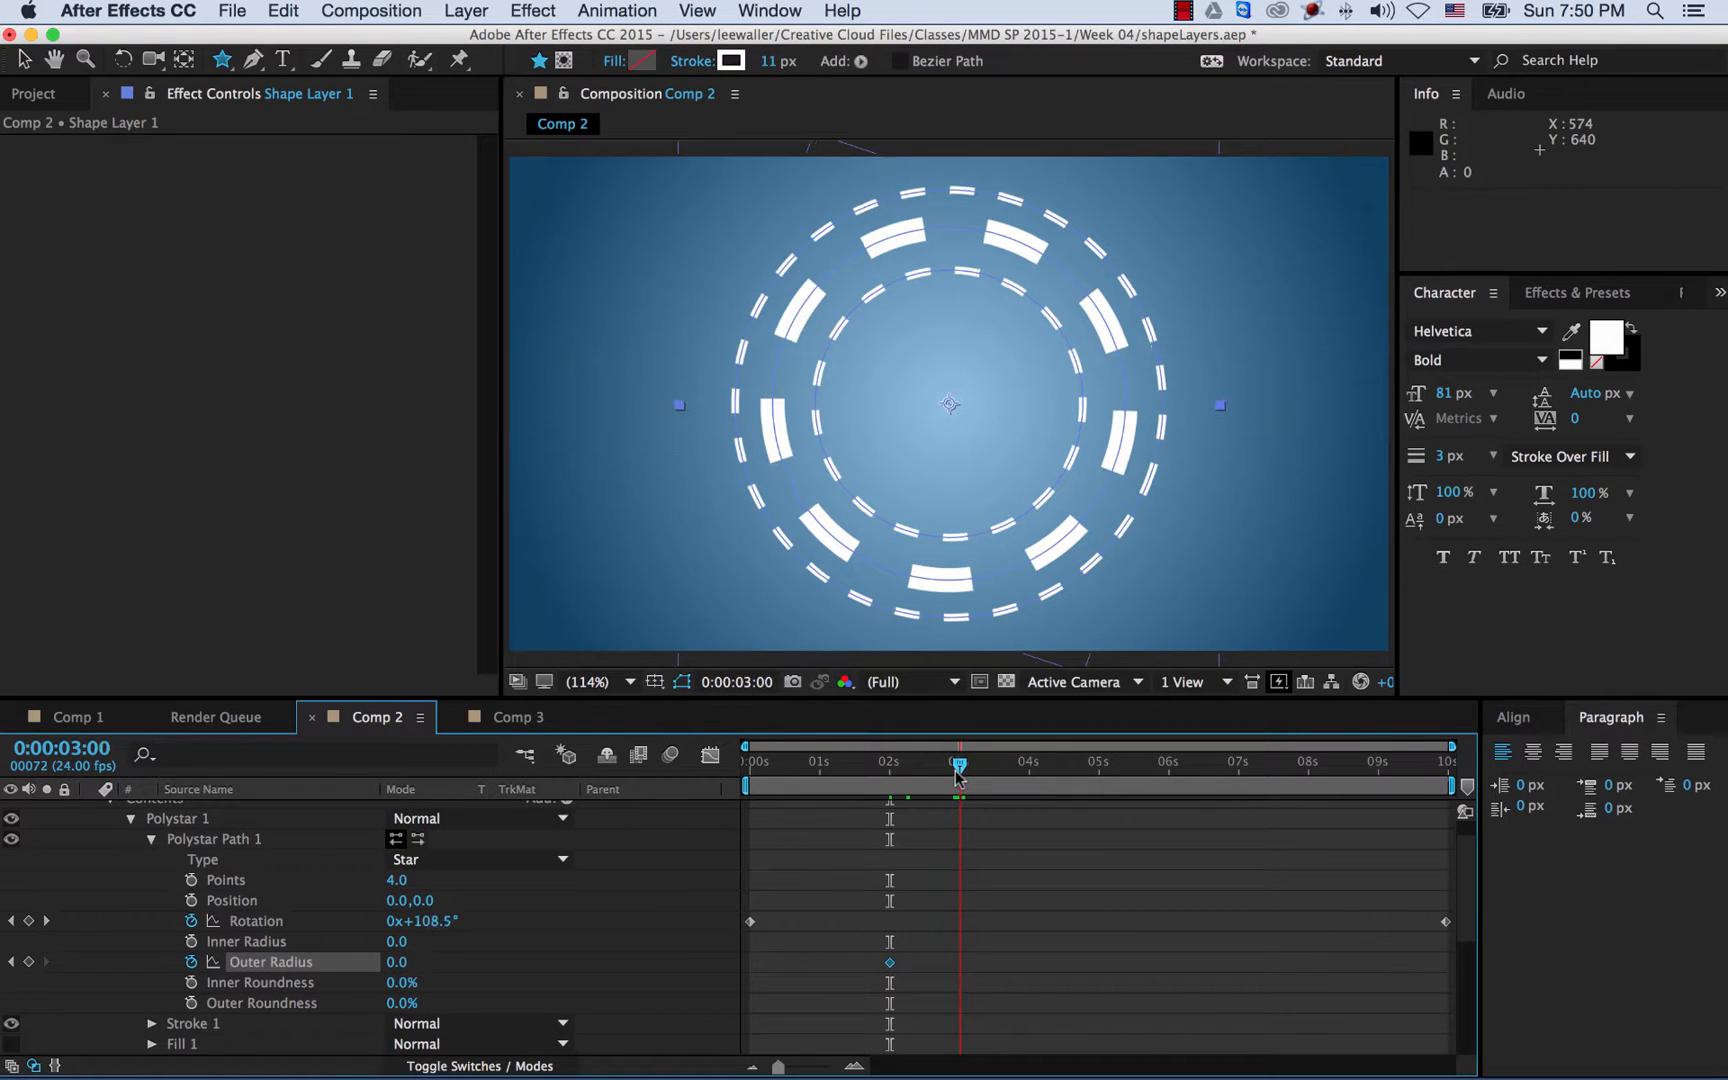
left_click(397, 962)
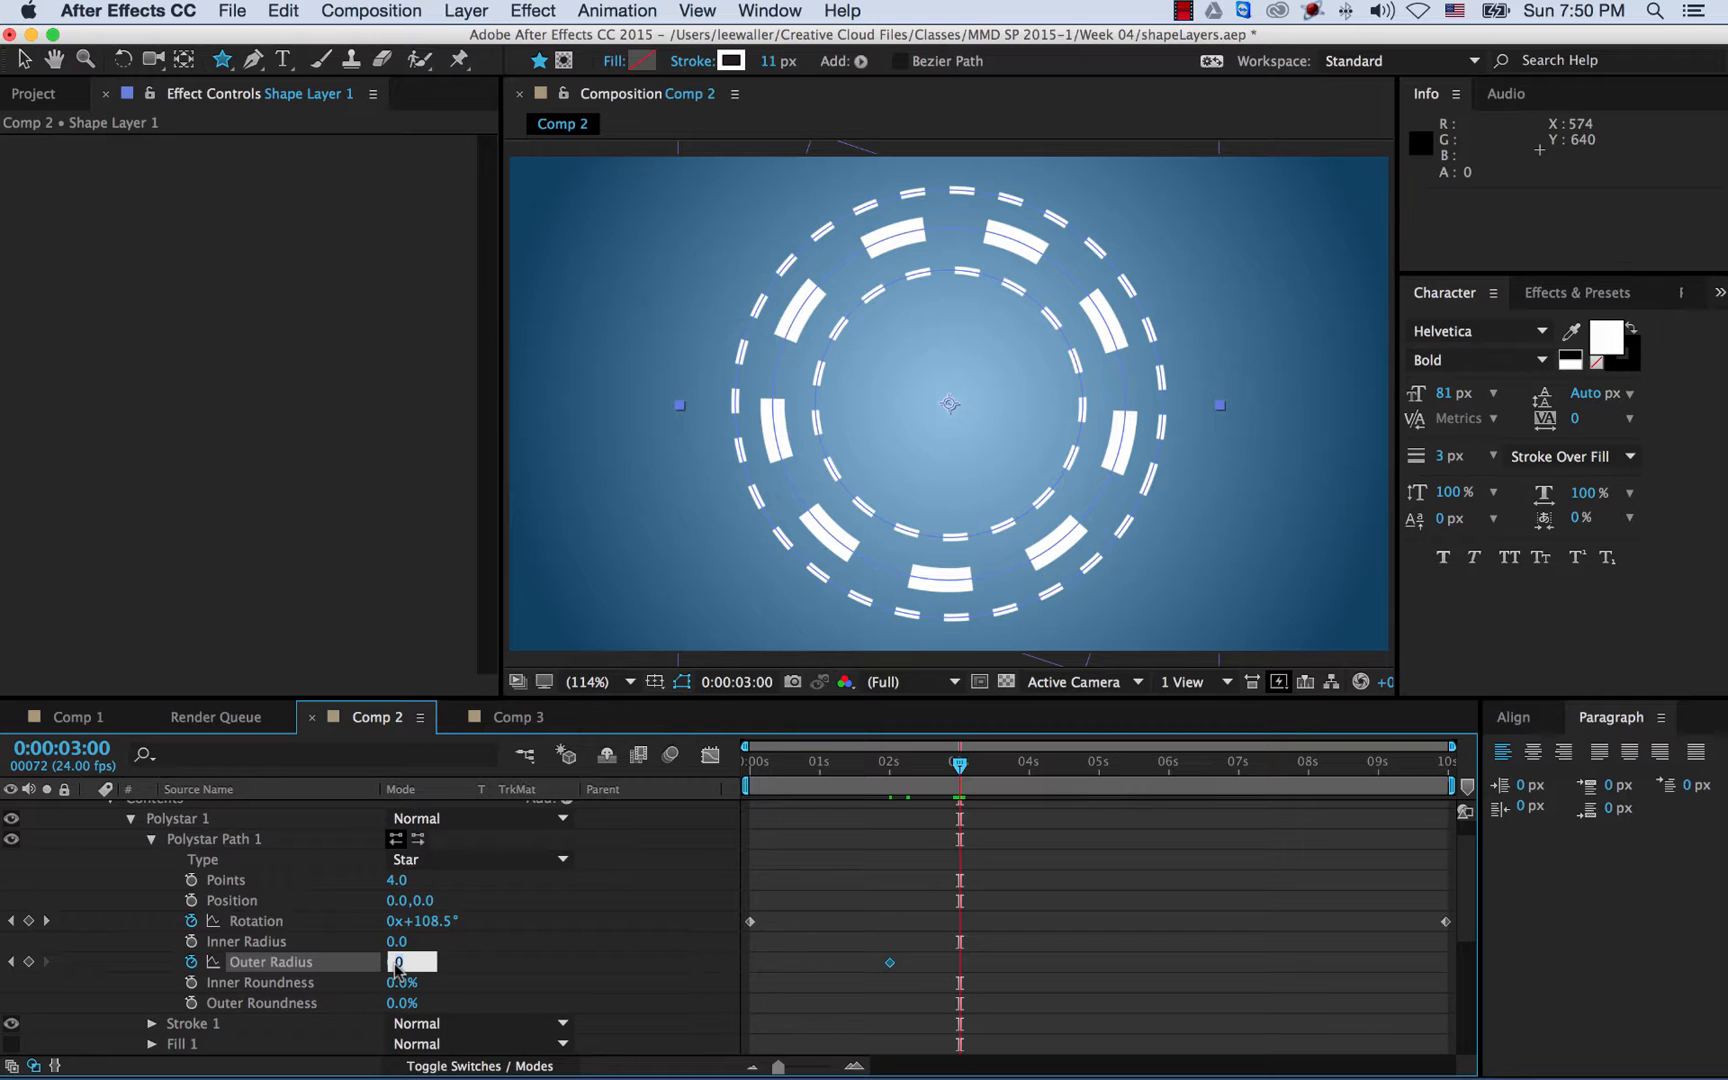
type("126")
key("Return")
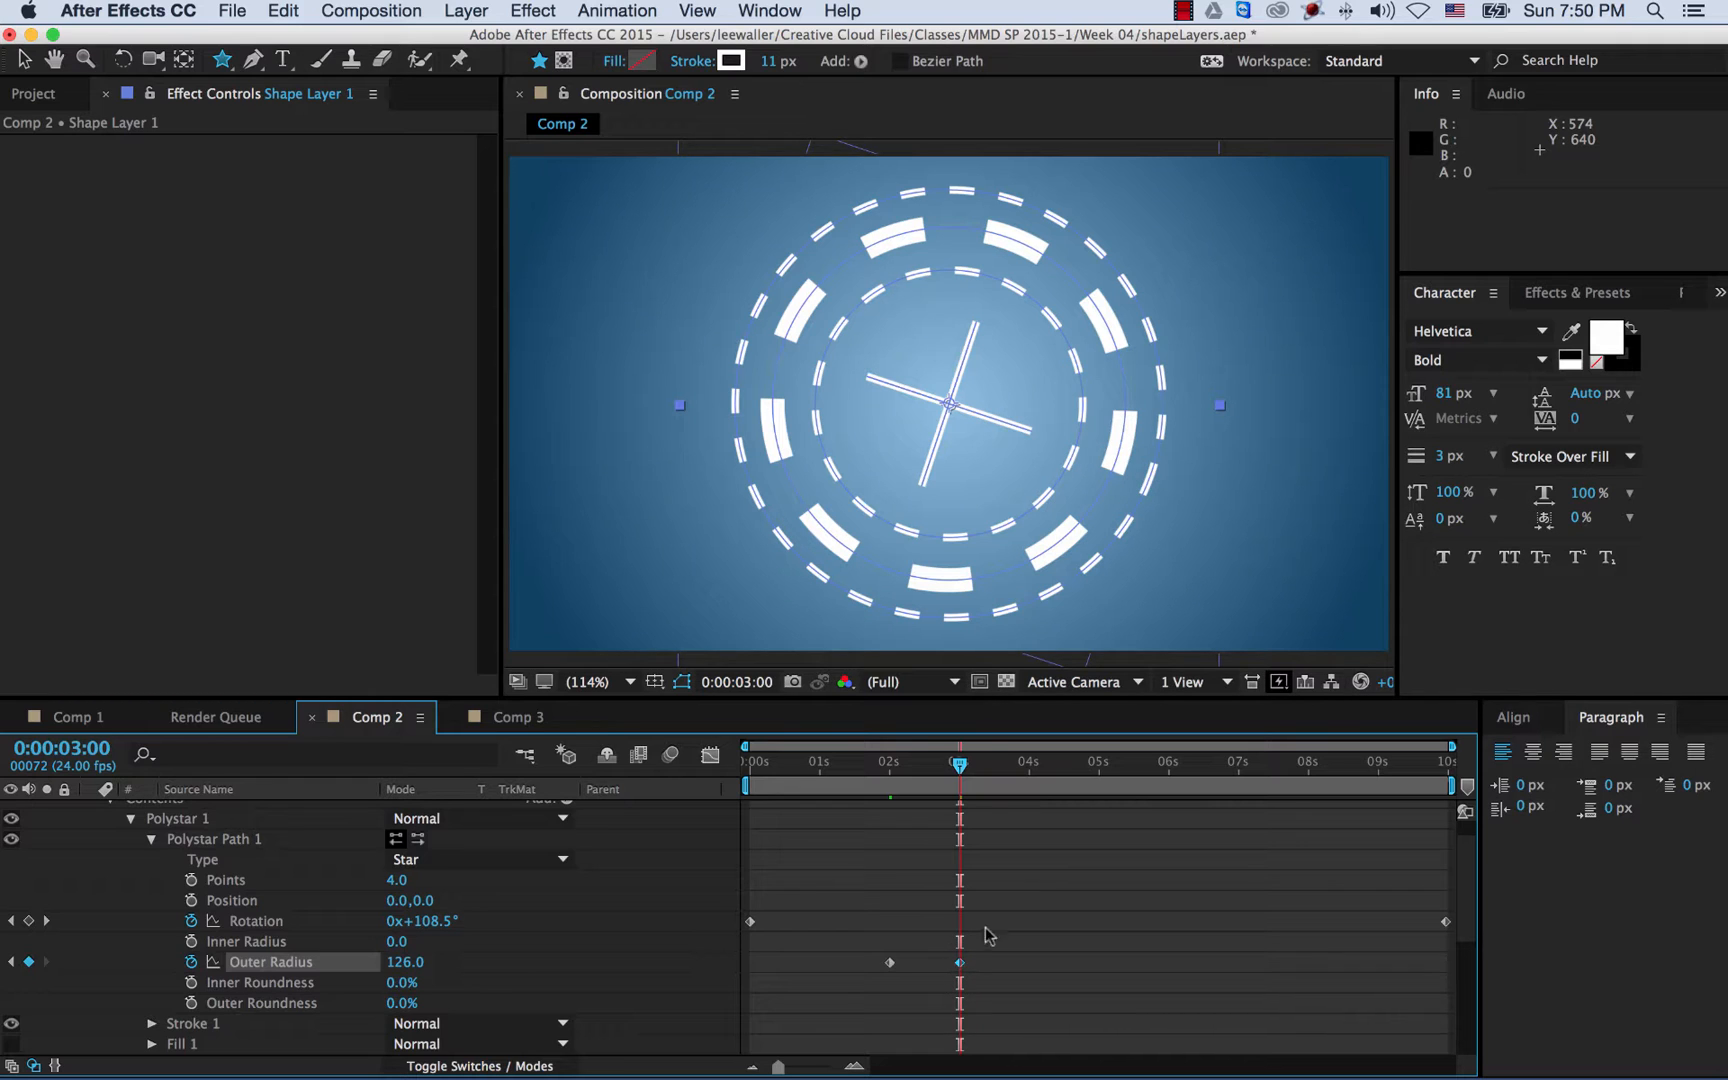
left_click_drag(960, 765, 648, 789)
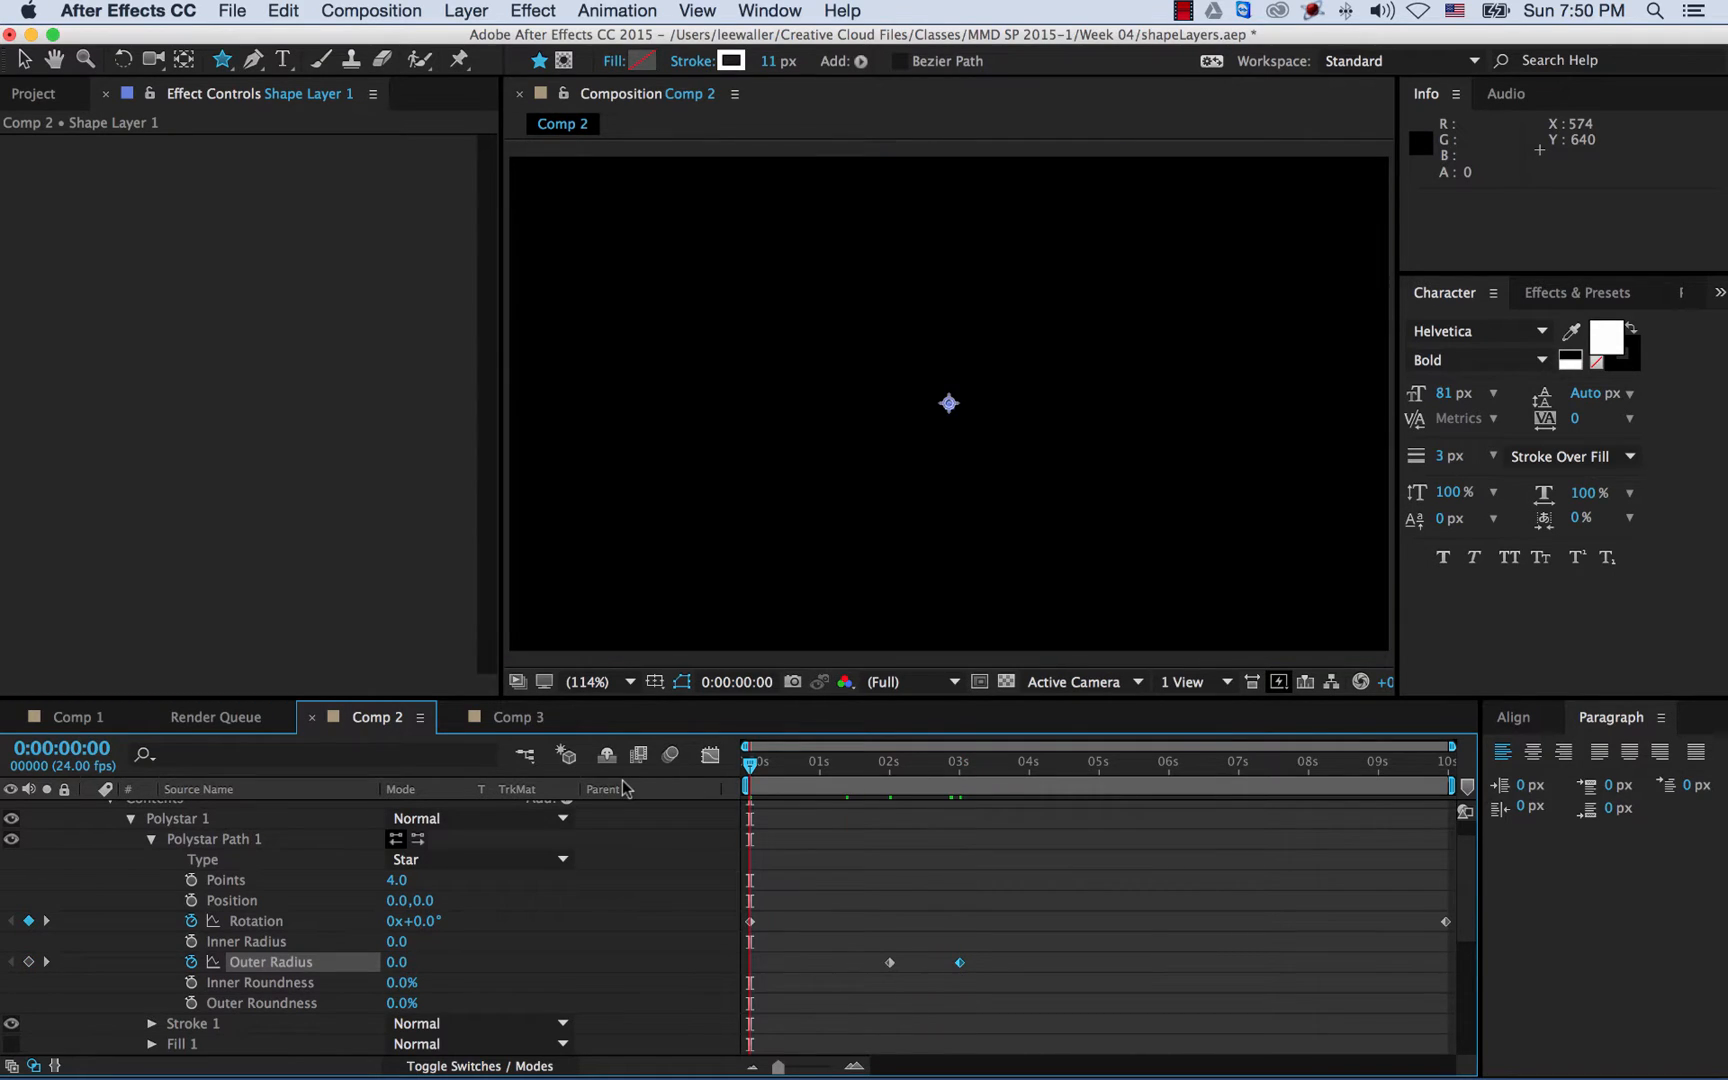
key("space")
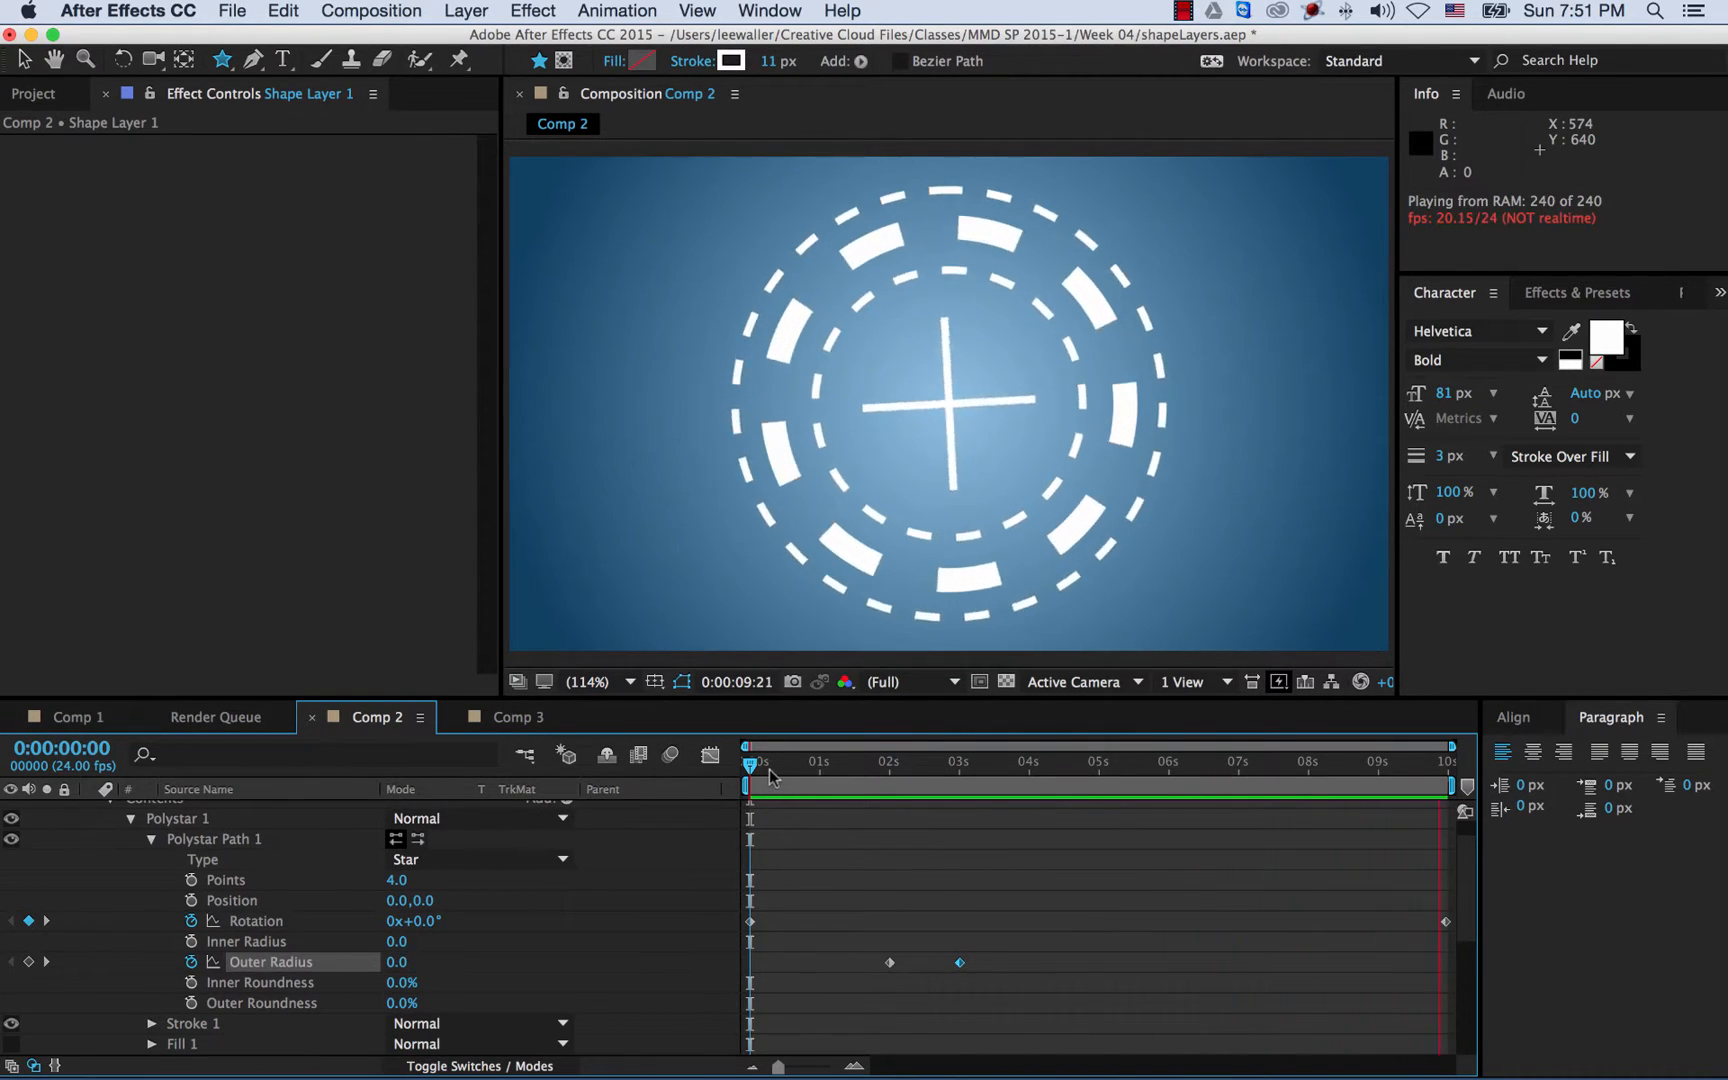
- Collapse the Polystar groups, park the time near 0:00:03:08, check Ellipse 3, and select Shape Layer 1
left_click(152, 841)
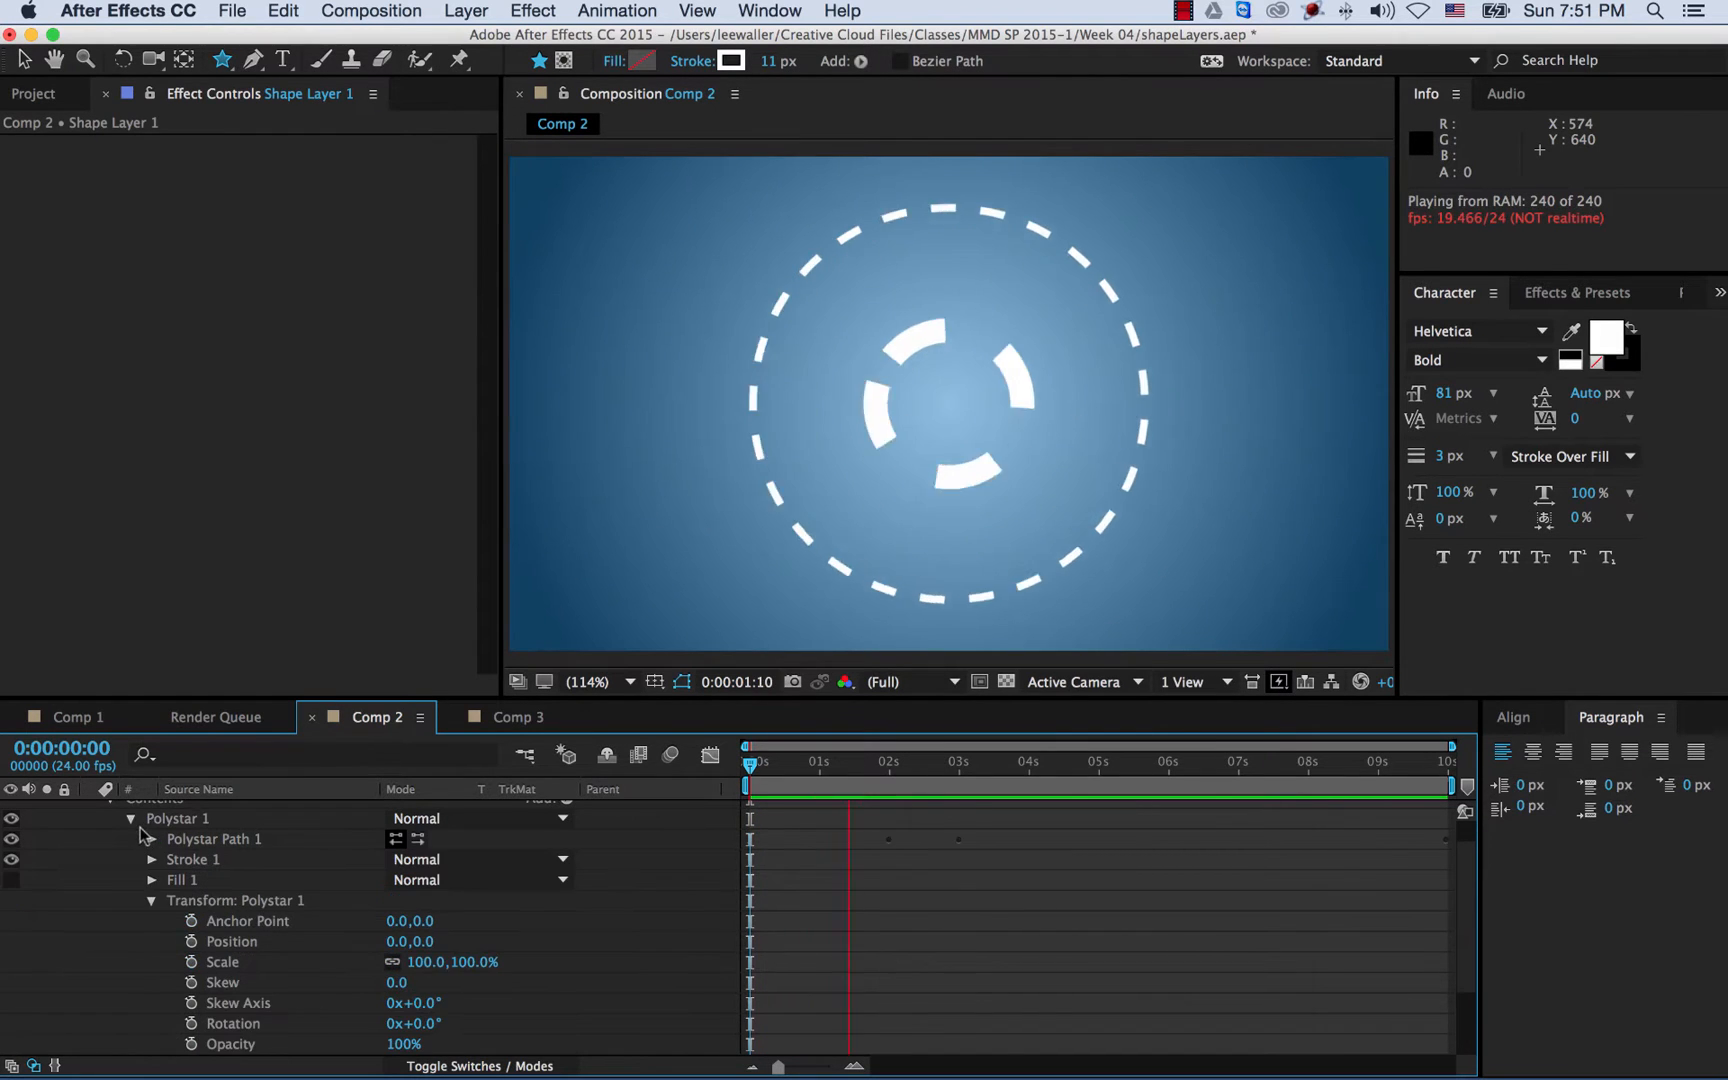
left_click(130, 819)
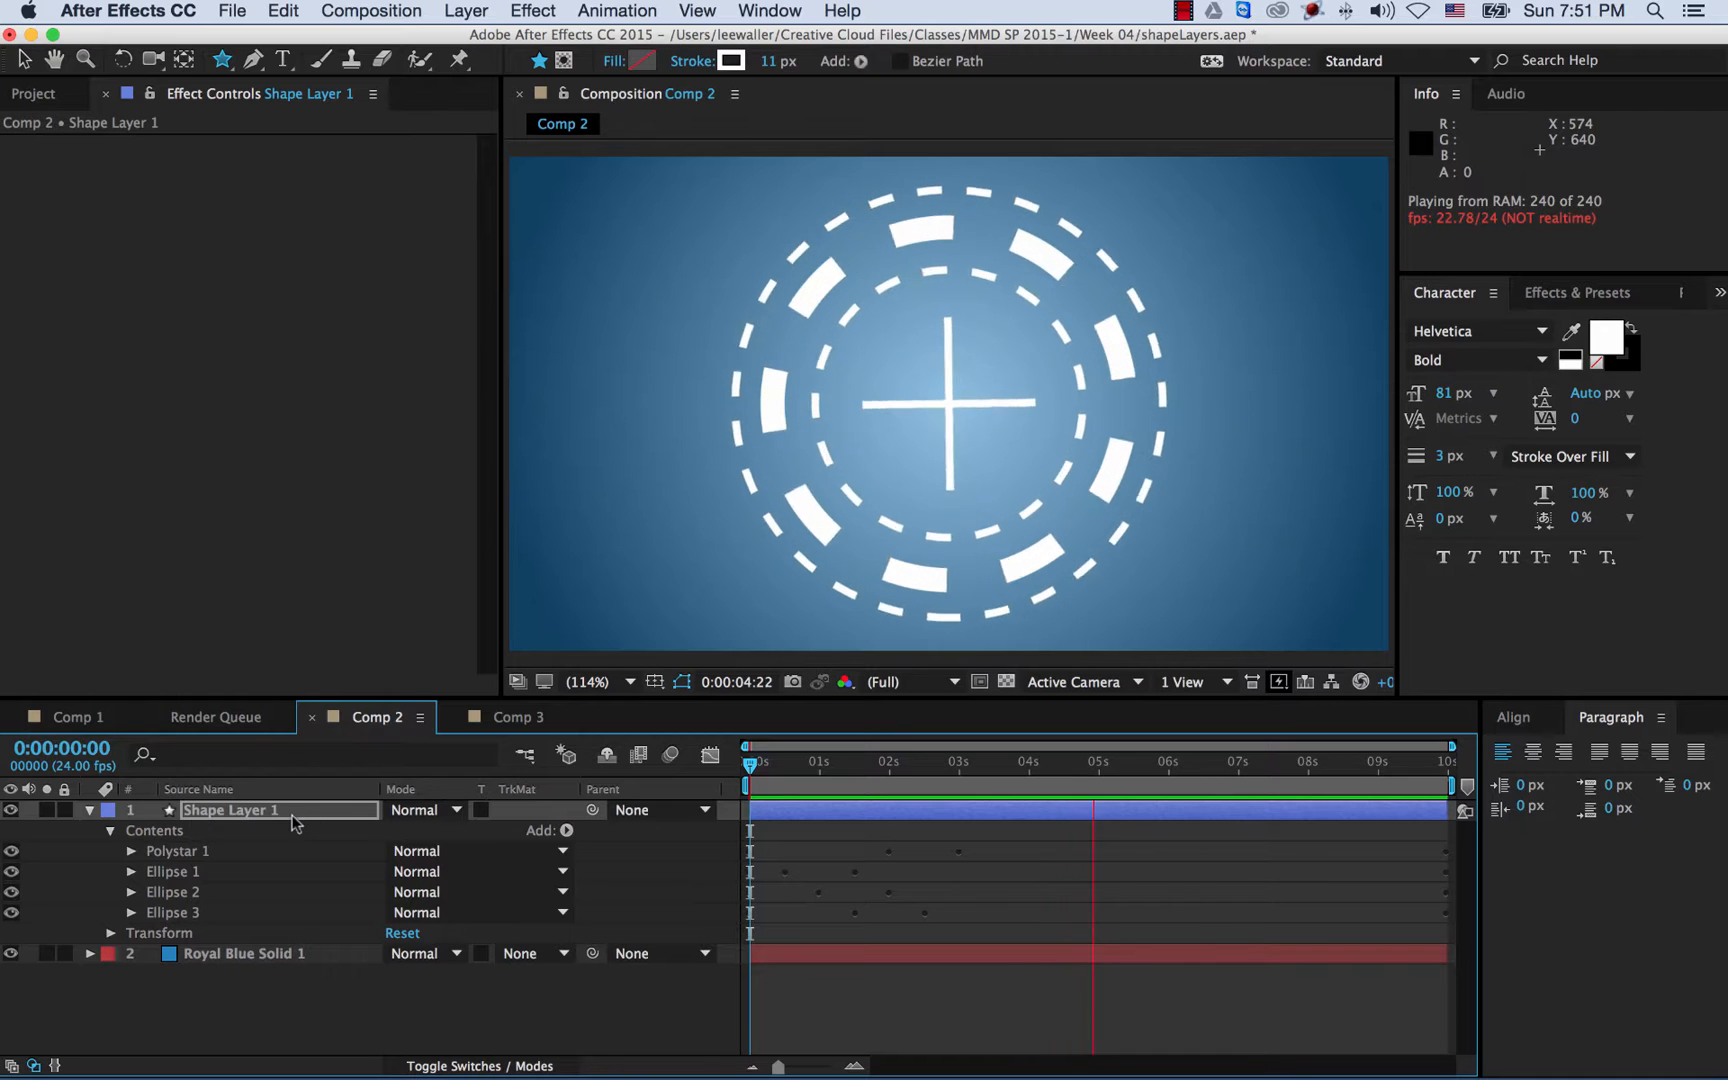
left_click_drag(880, 777, 983, 781)
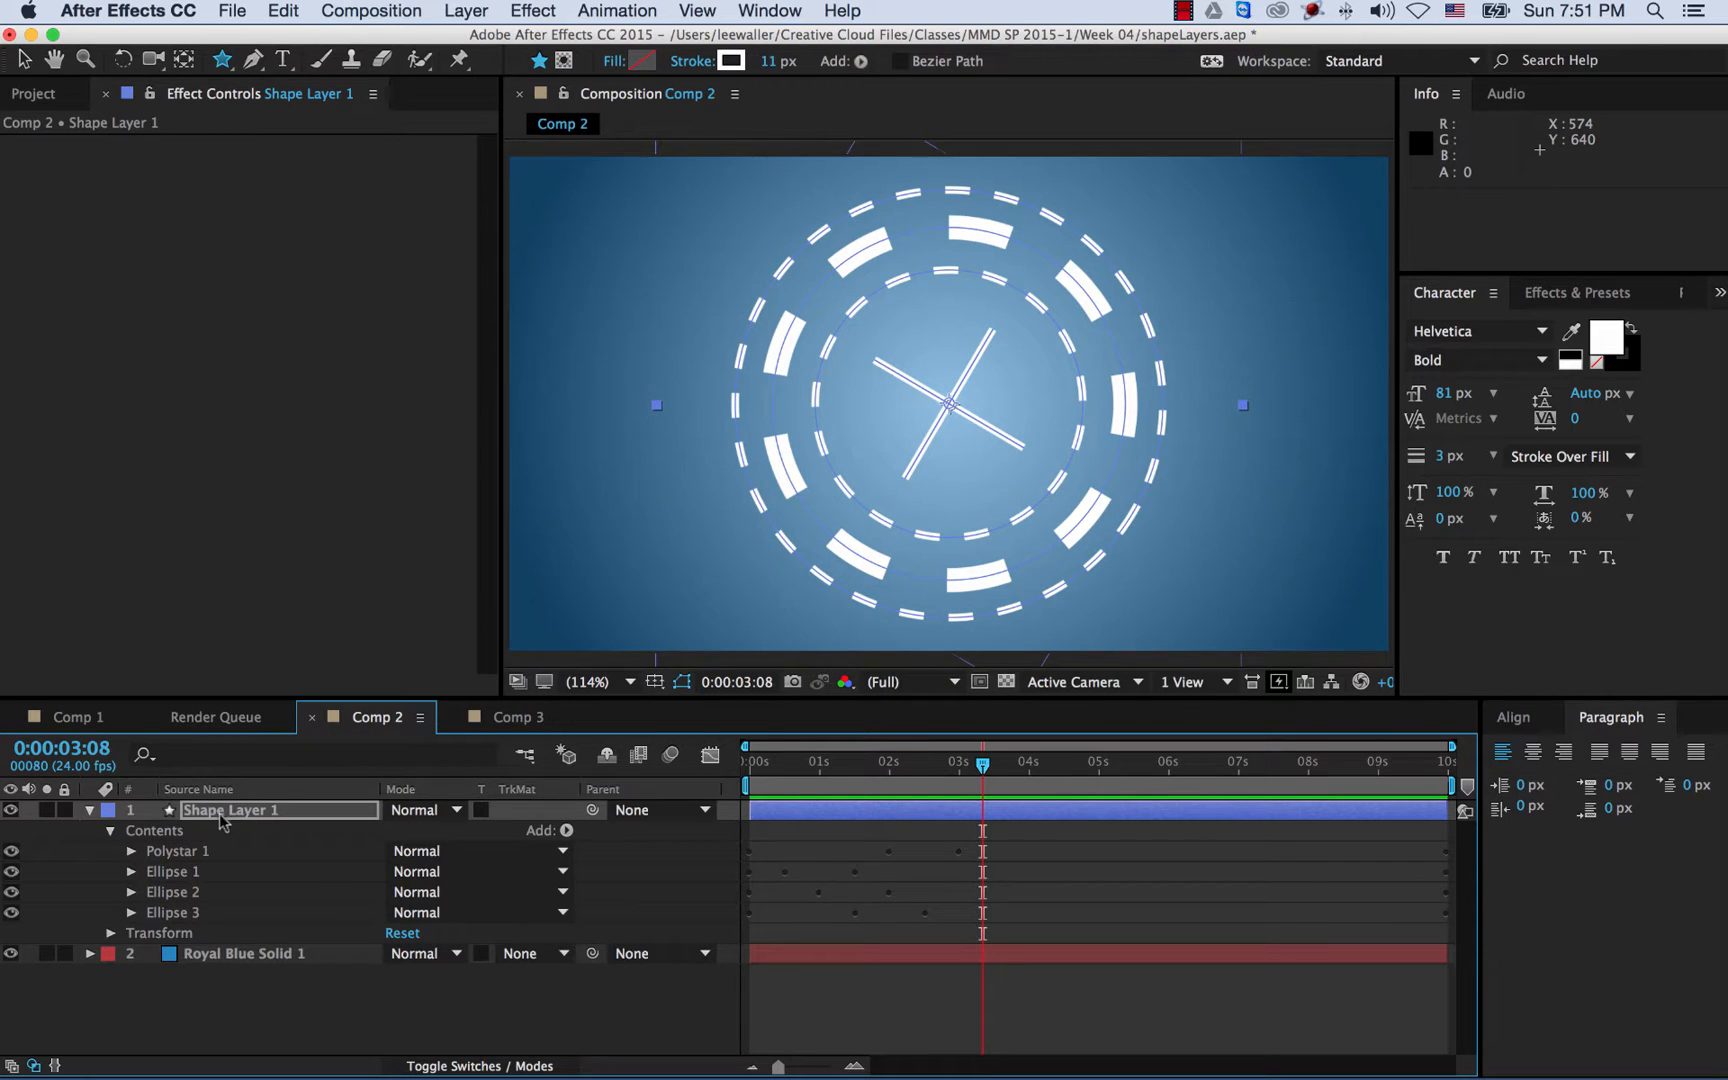
left_click(131, 913)
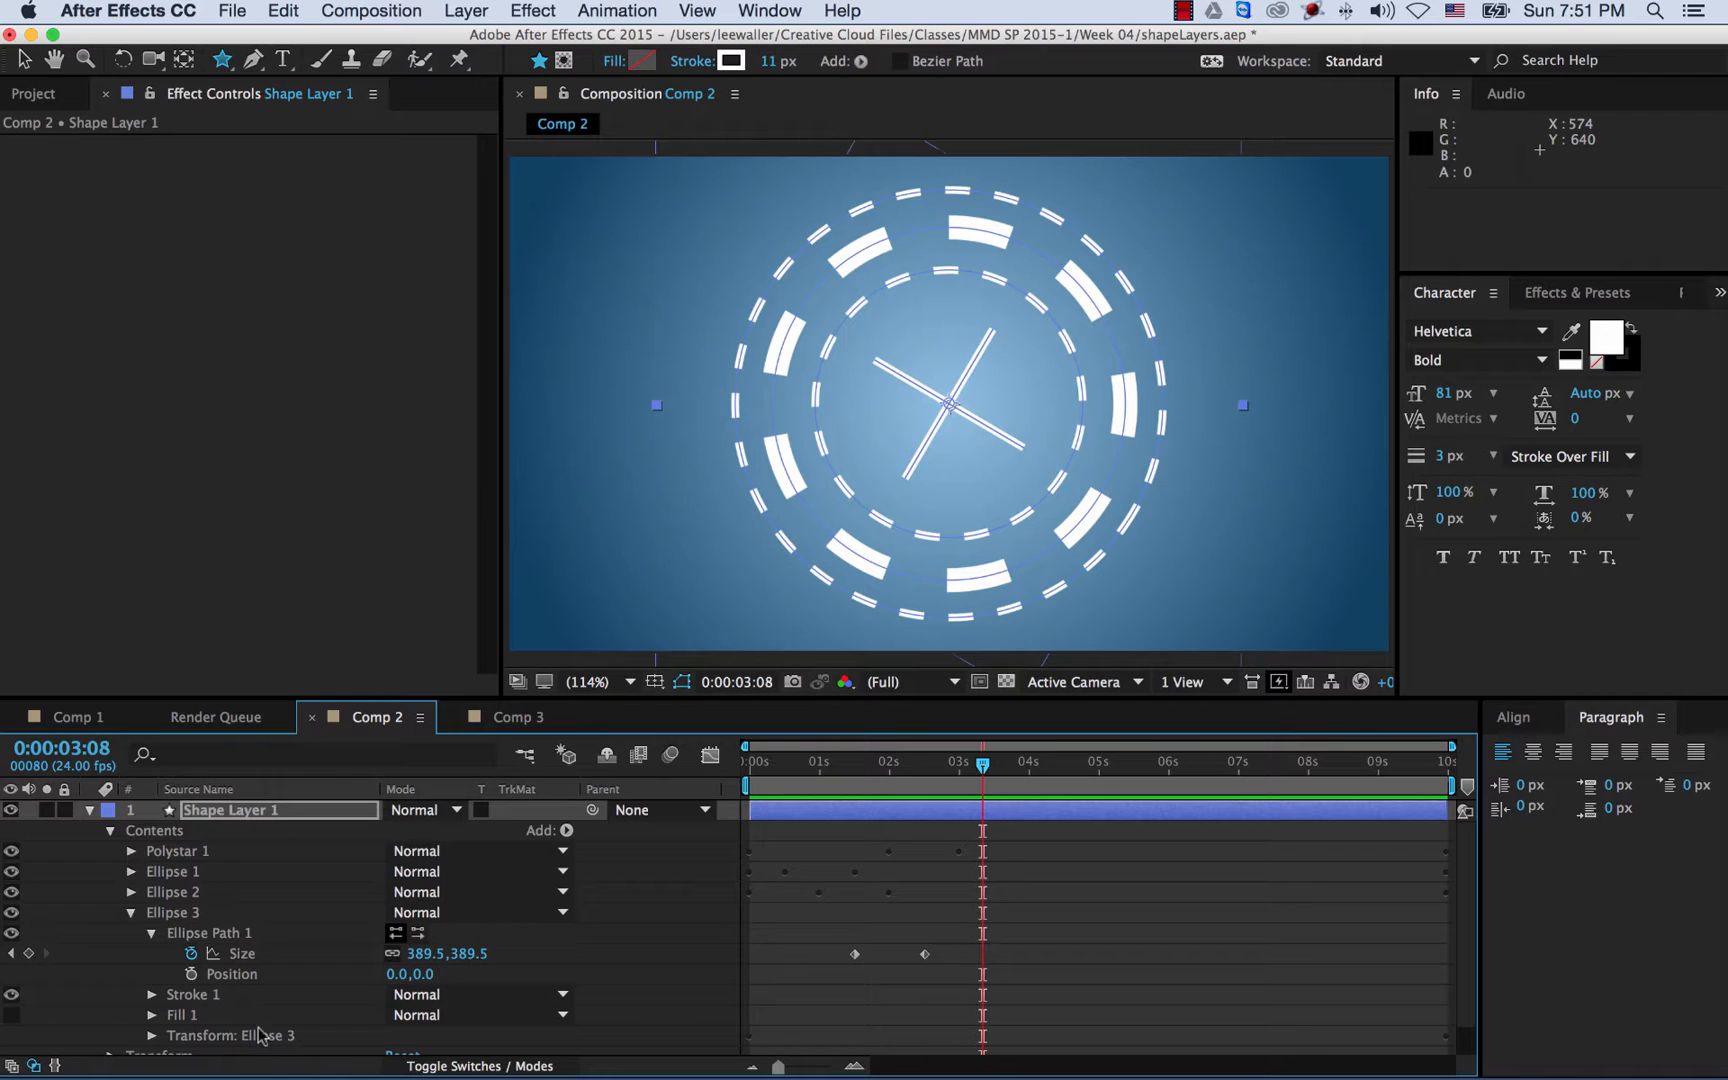
left_click(131, 913)
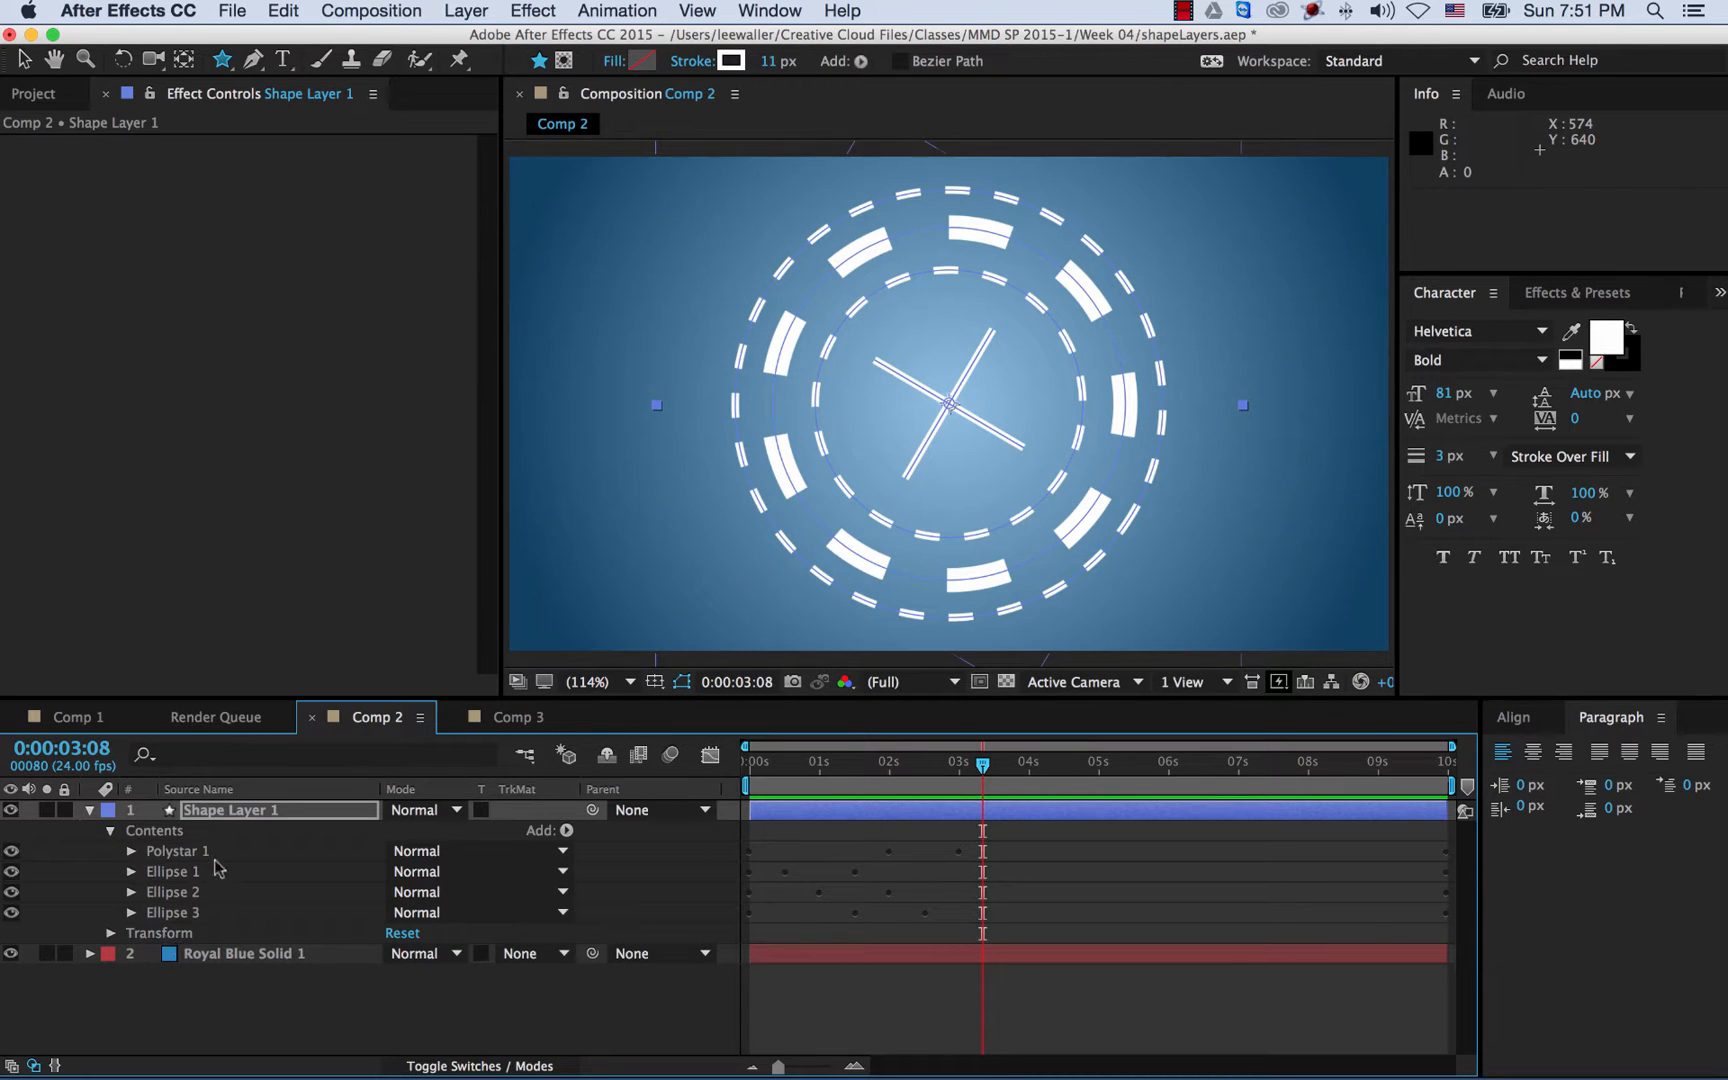
left_click(227, 816)
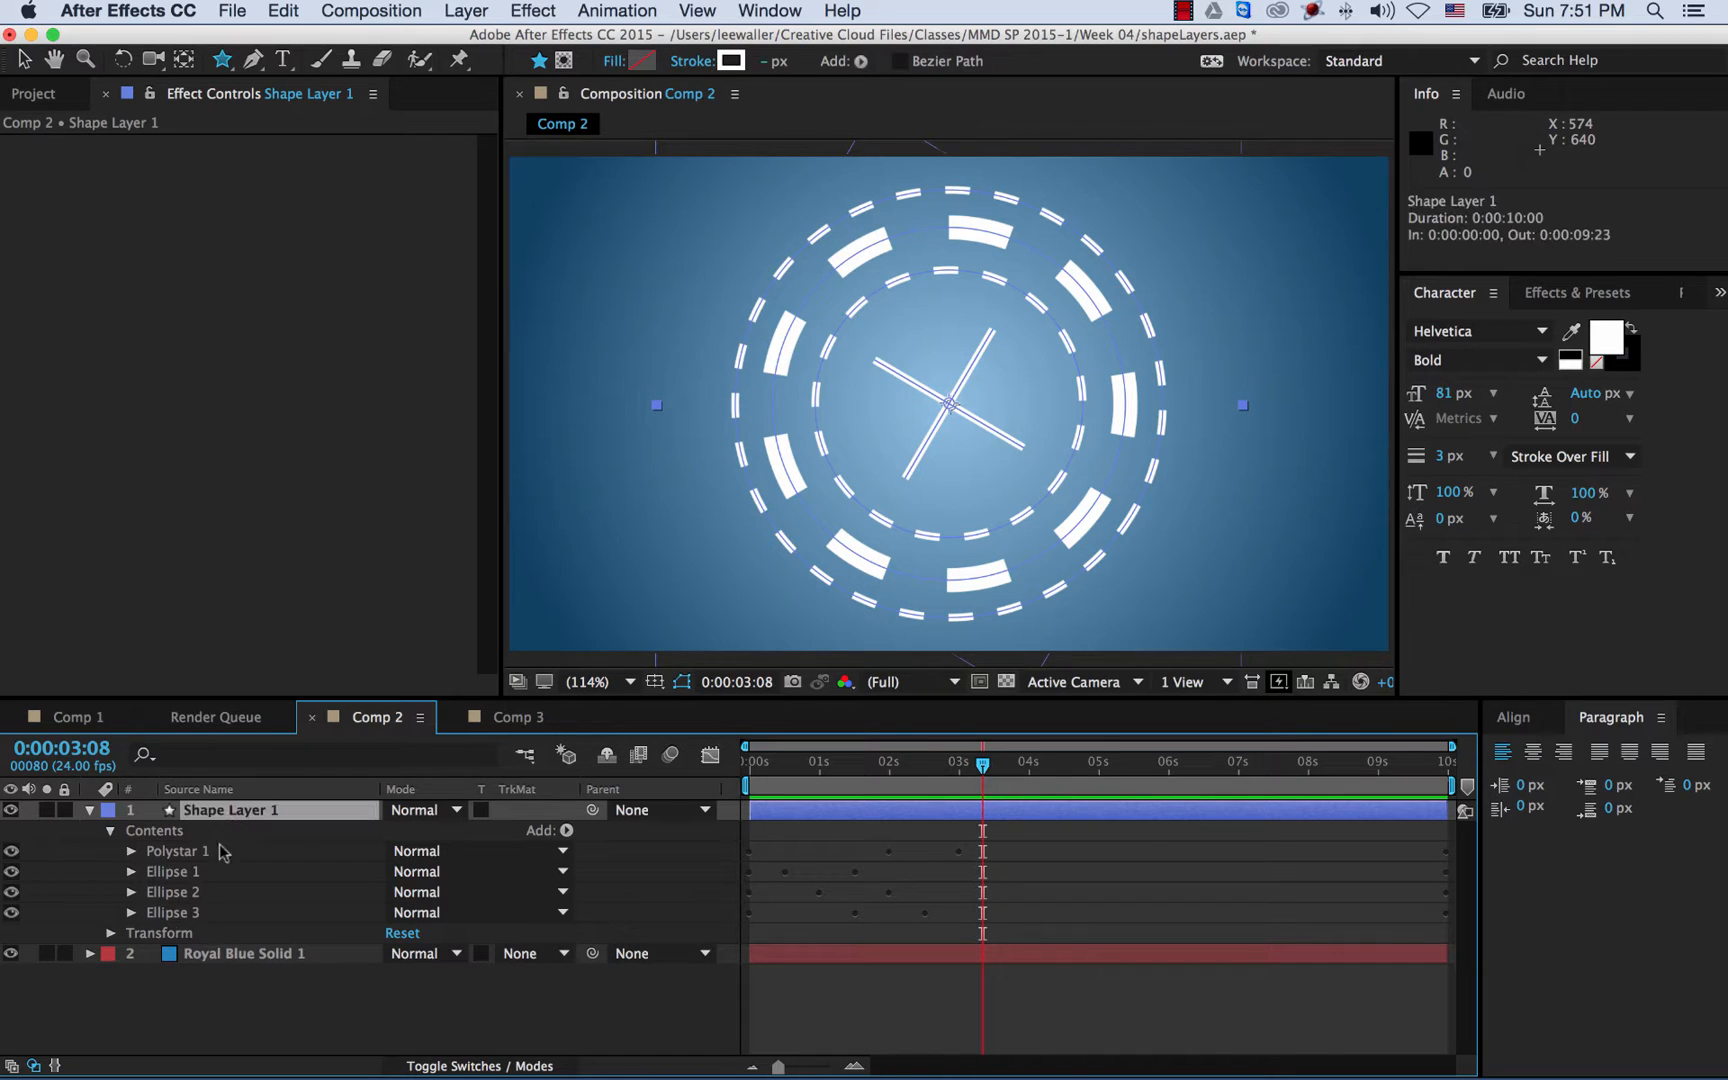
- Adjust Shape Layer 1's transform: opacity 98%, rotation back to 0°, scale left at 100%
left_click(111, 933)
scroll(226, 922, "down", 1)
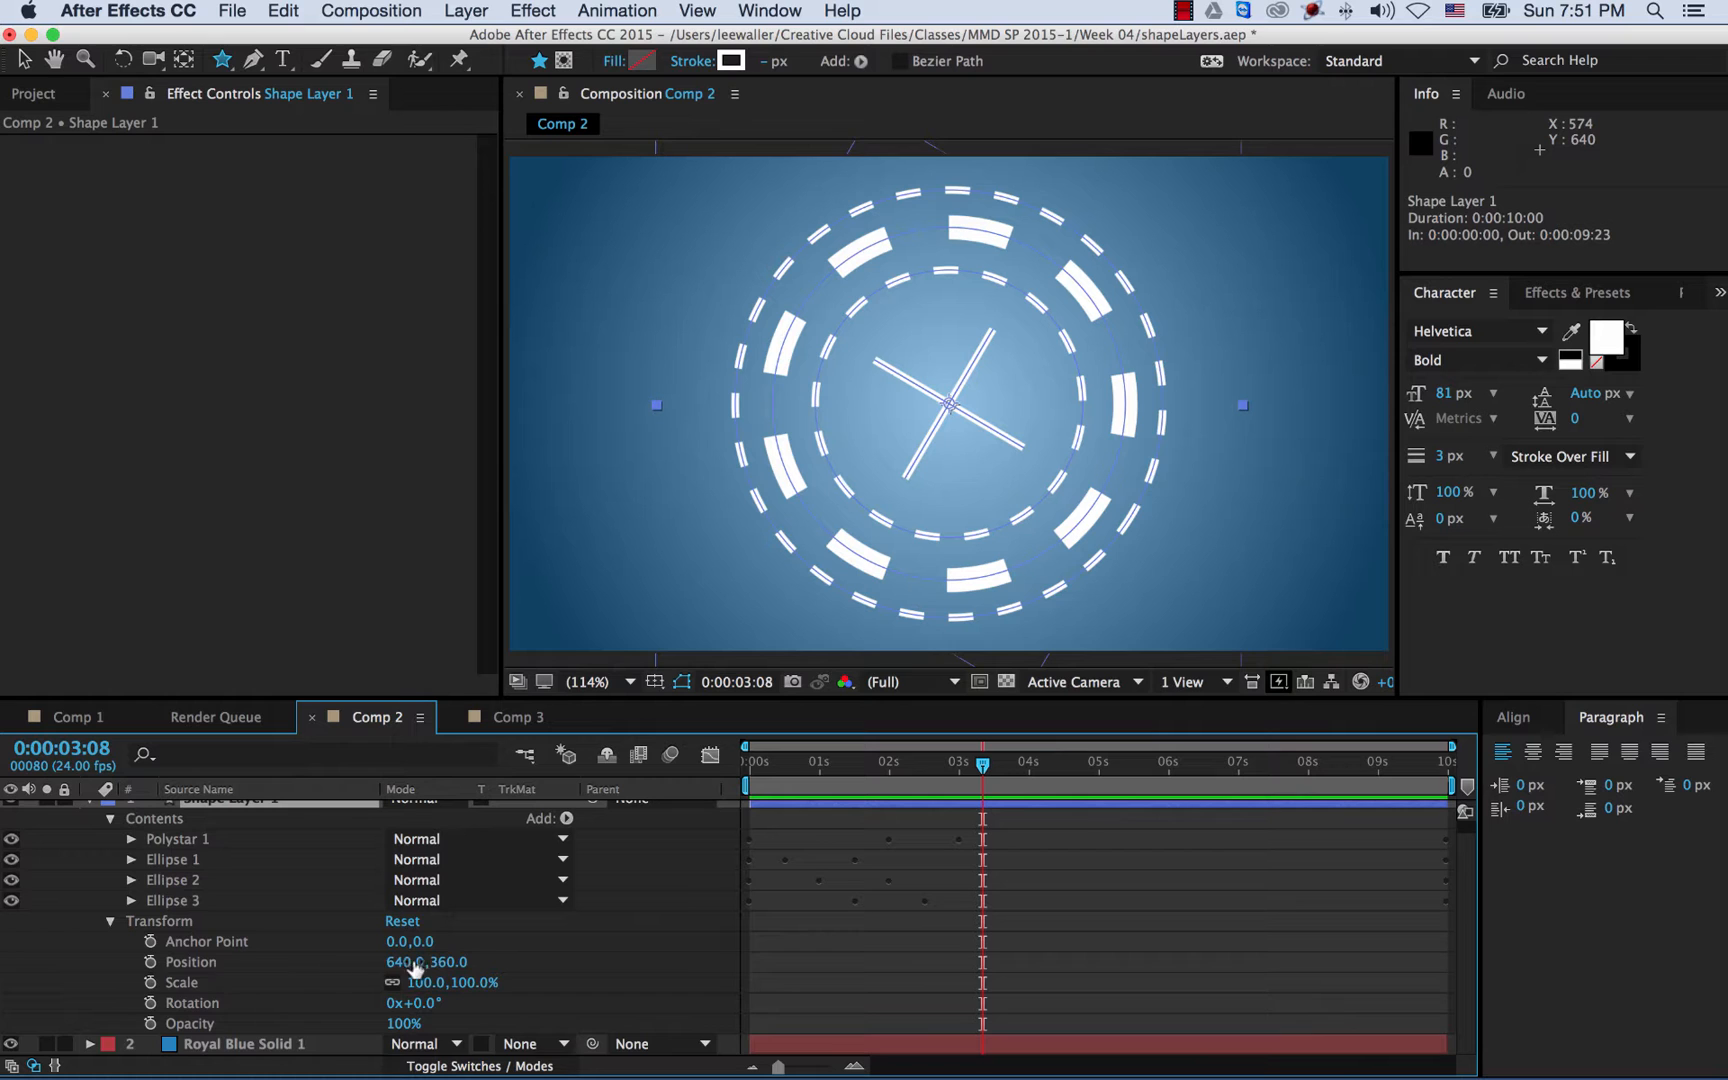
mouse_move(444, 966)
left_mouse_down()
mouse_move(848, 957)
mouse_move(30, 971)
mouse_move(560, 964)
mouse_move(420, 962)
left_mouse_up()
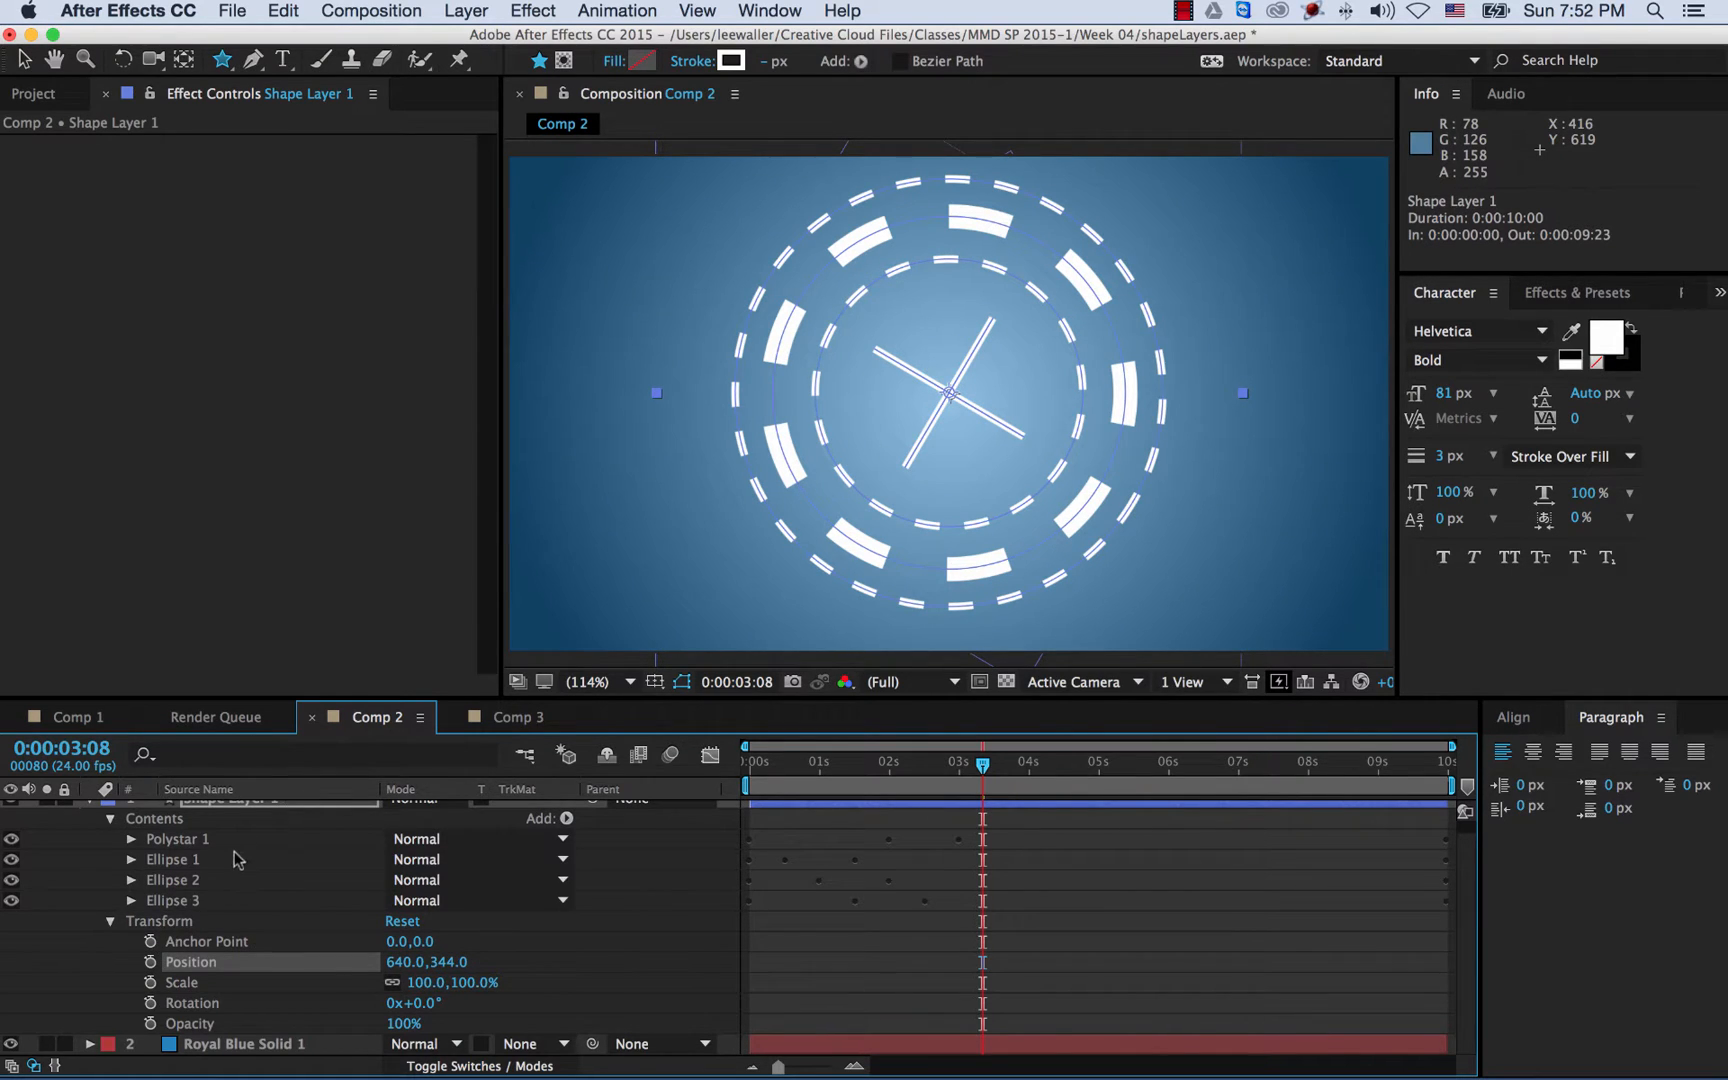
scroll(249, 861, "up", 1)
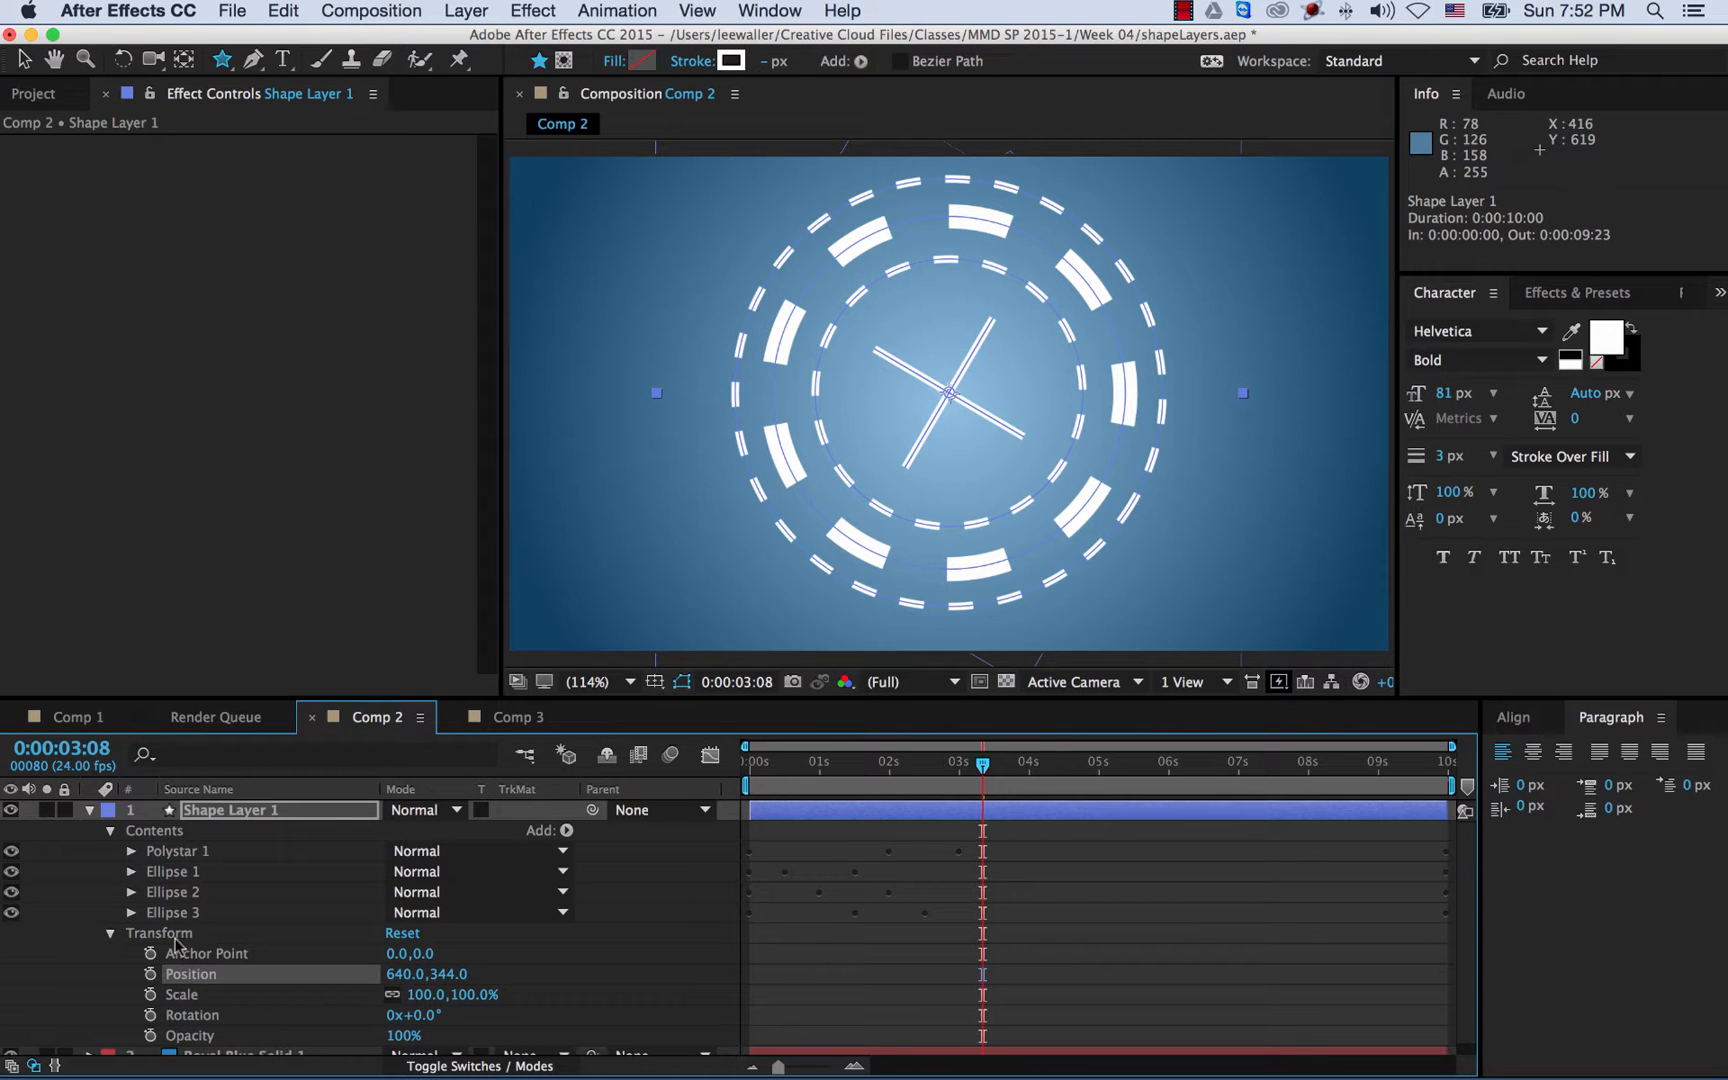
mouse_move(405, 1038)
left_mouse_down()
mouse_move(321, 1037)
mouse_move(469, 1035)
mouse_move(465, 1016)
mouse_move(507, 1017)
mouse_move(413, 1016)
left_mouse_up()
left_click(419, 1016)
type("0")
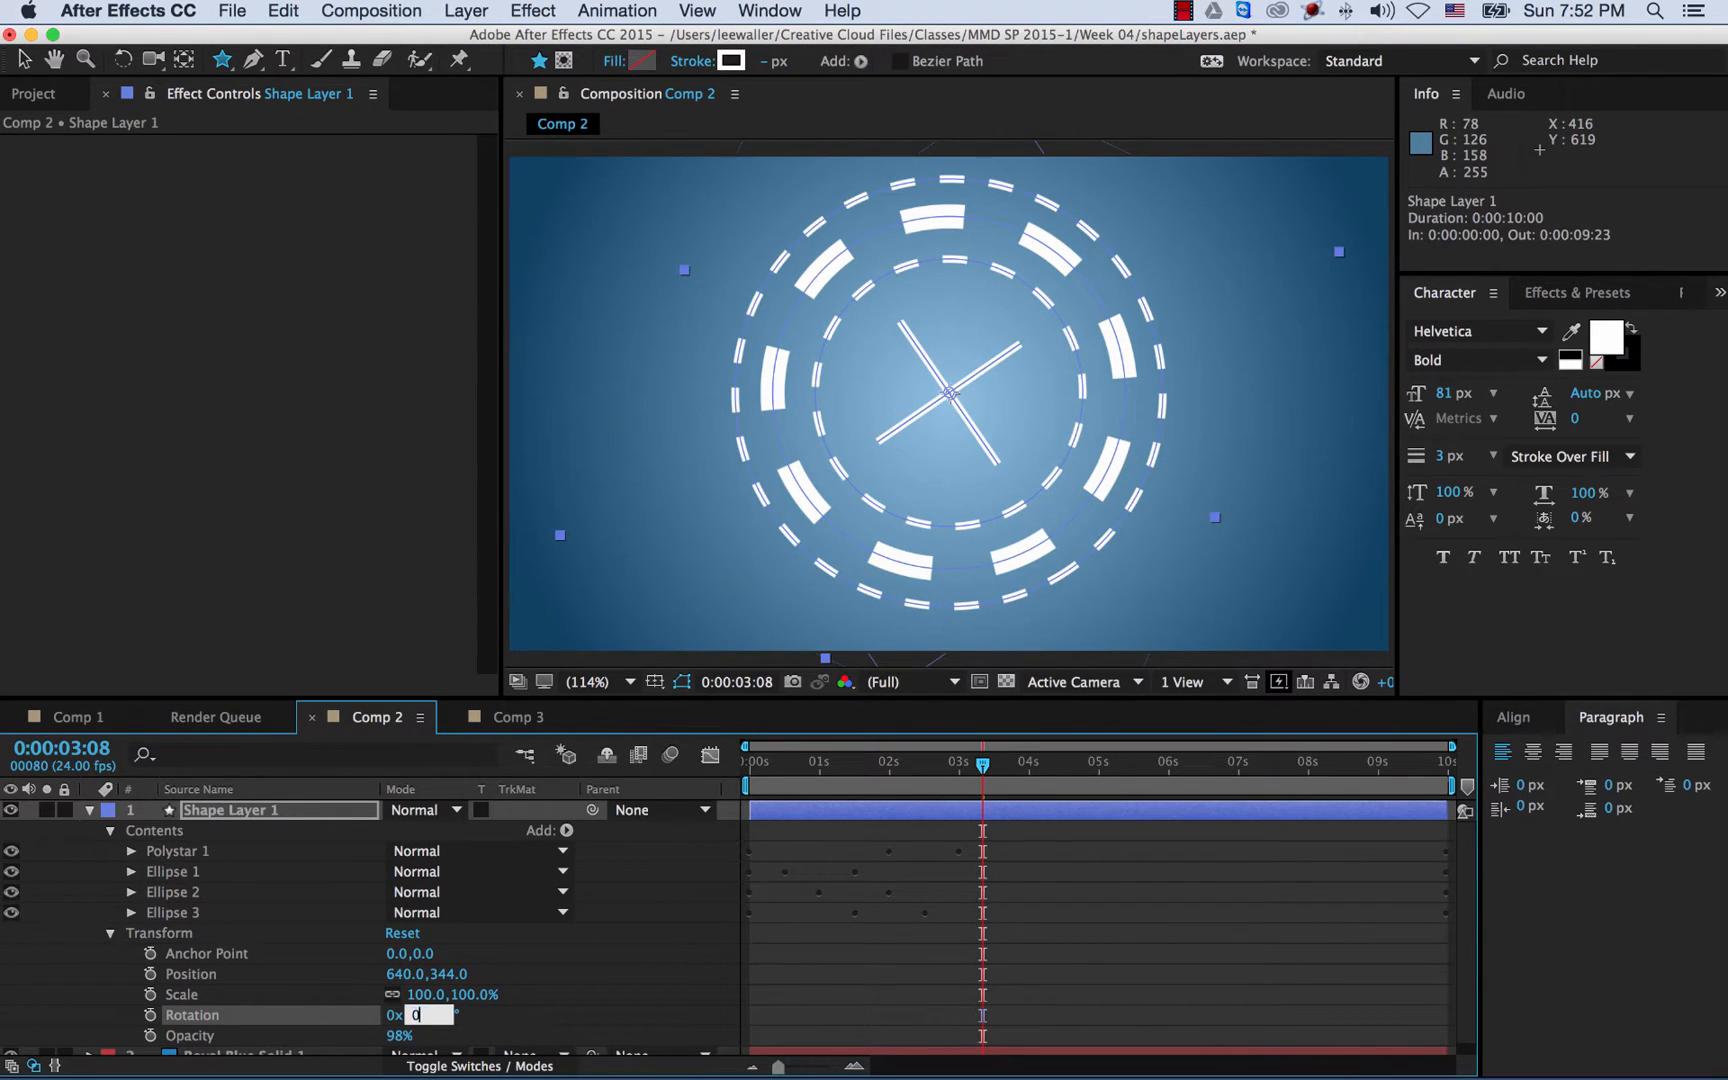
key("Return")
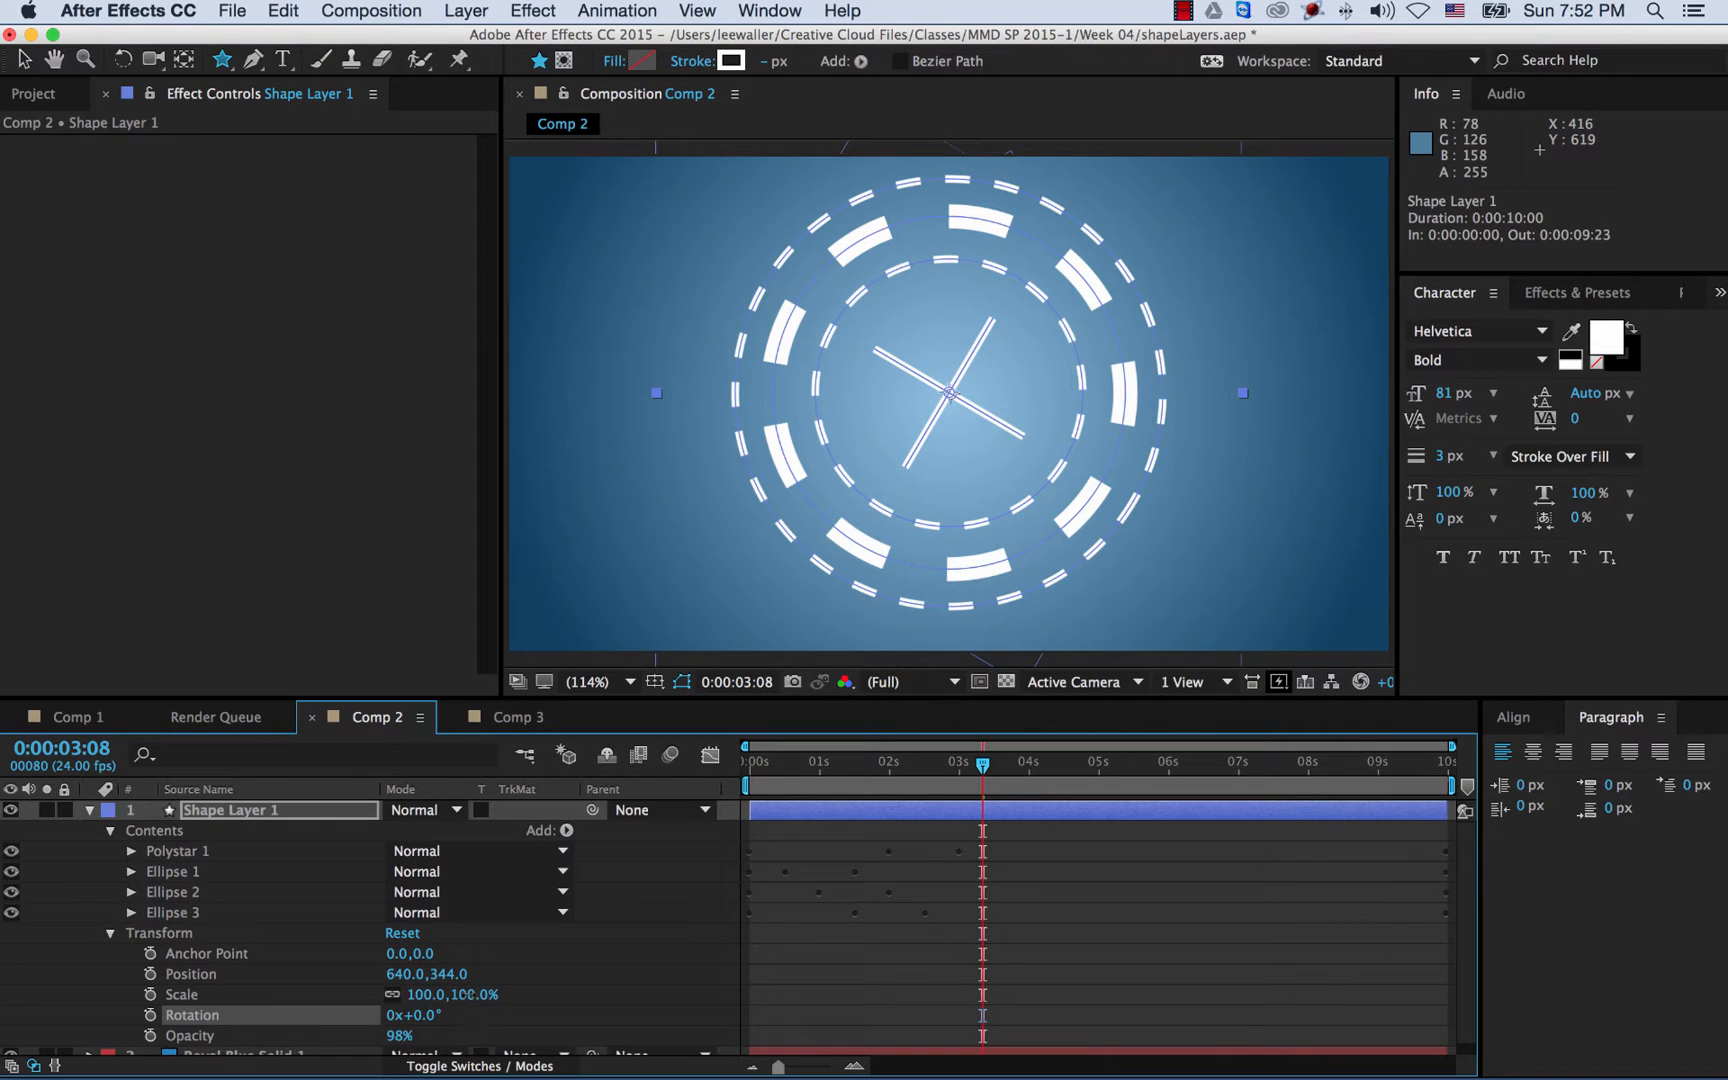
mouse_move(470, 995)
left_mouse_down()
mouse_move(400, 995)
mouse_move(460, 1003)
left_mouse_up()
key("super+z")
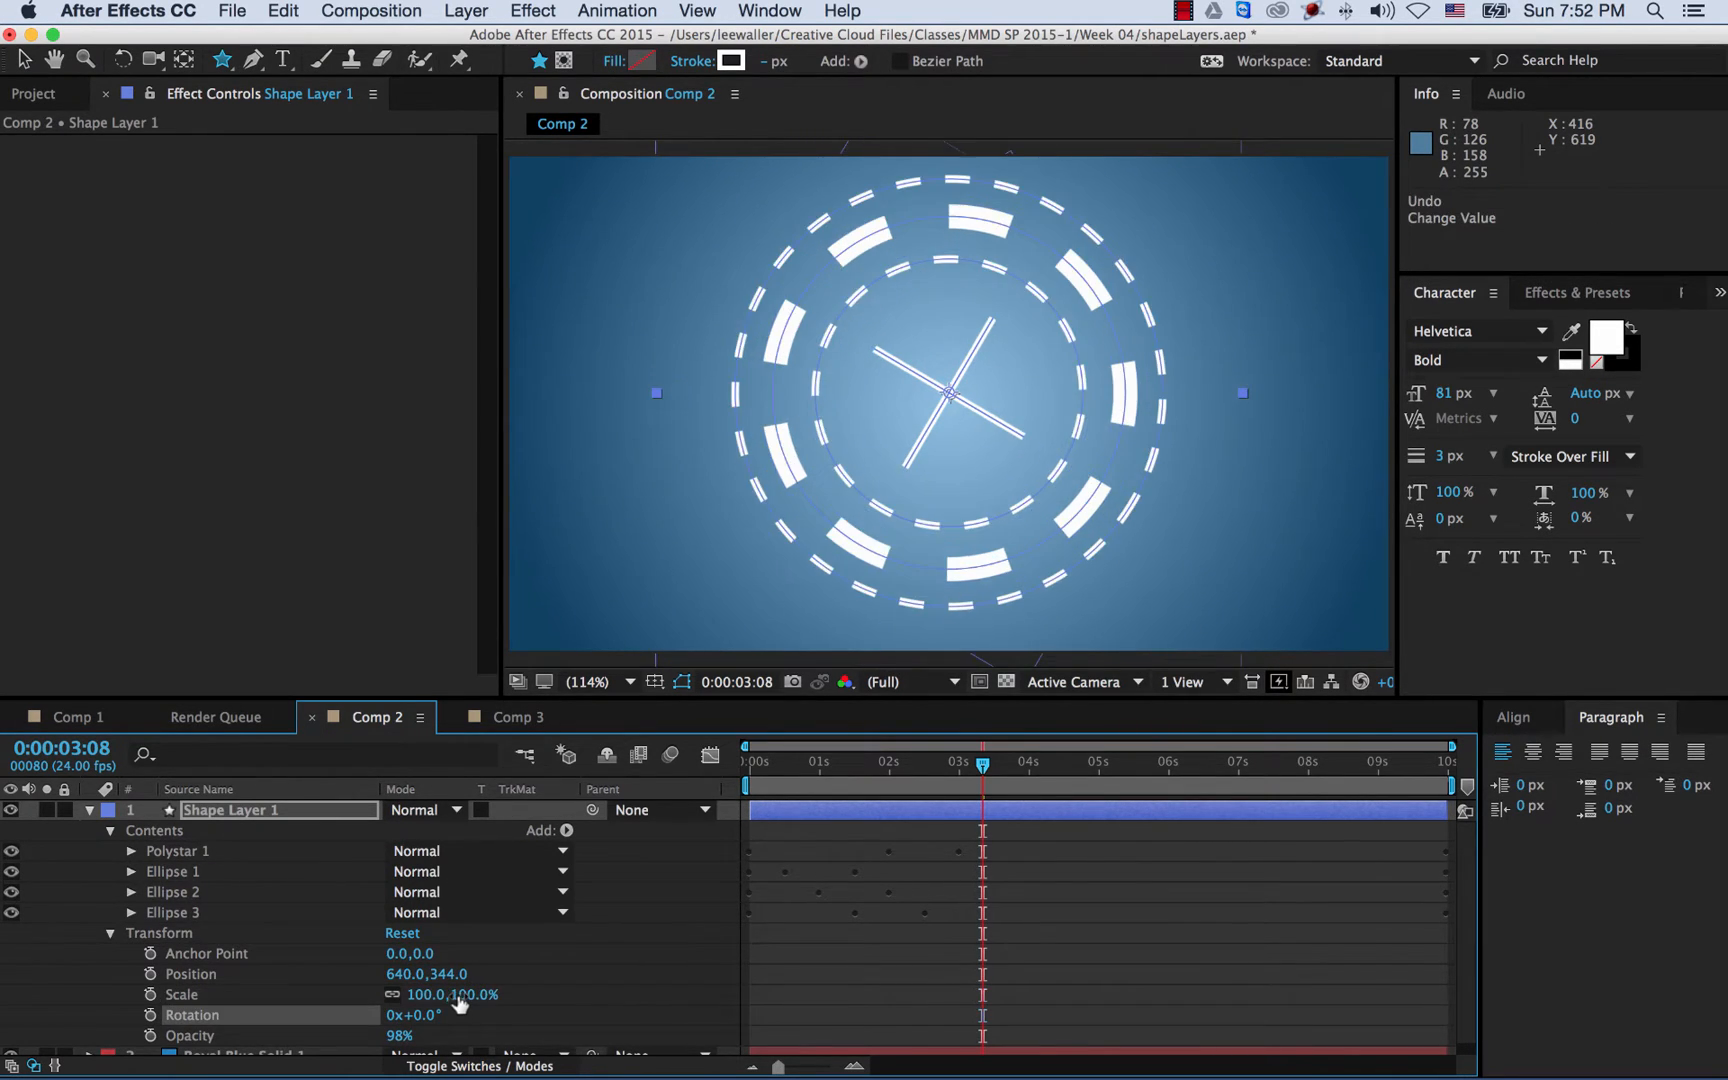
- Set Shape Layer 1's Position to 640,360 to recentre the ring design
left_click(447, 976)
type("360")
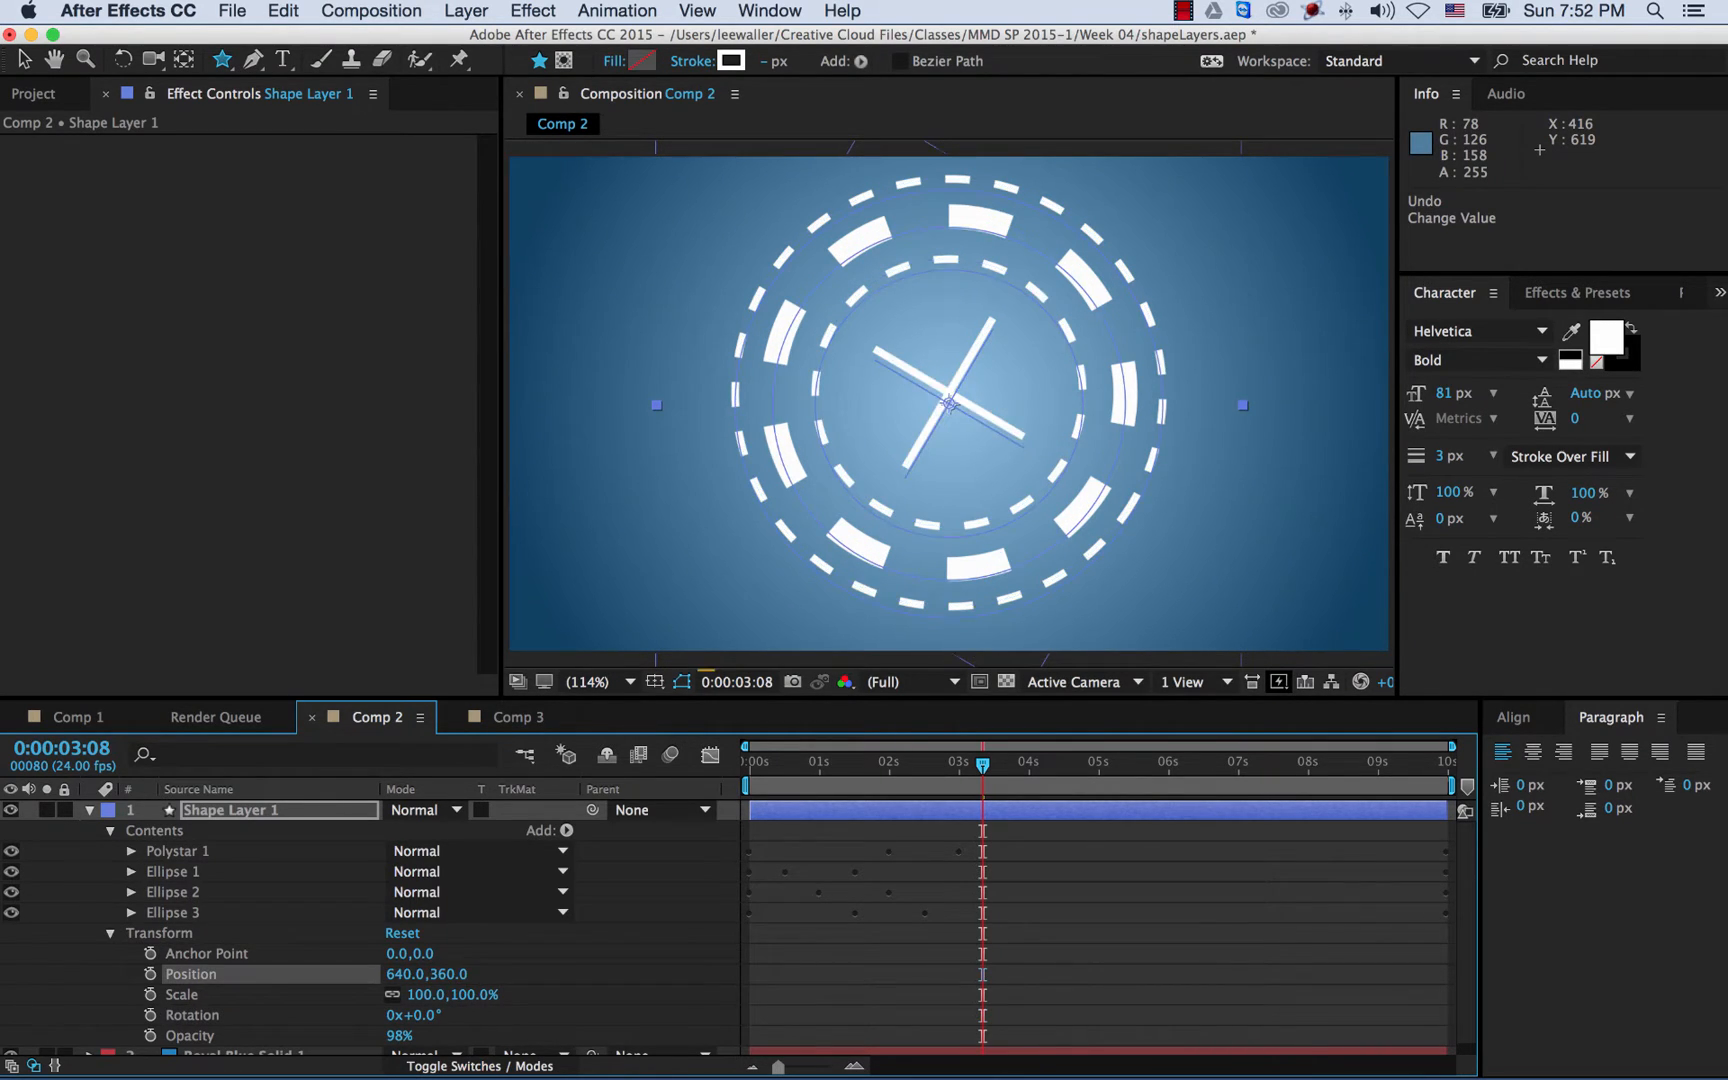
key("Return")
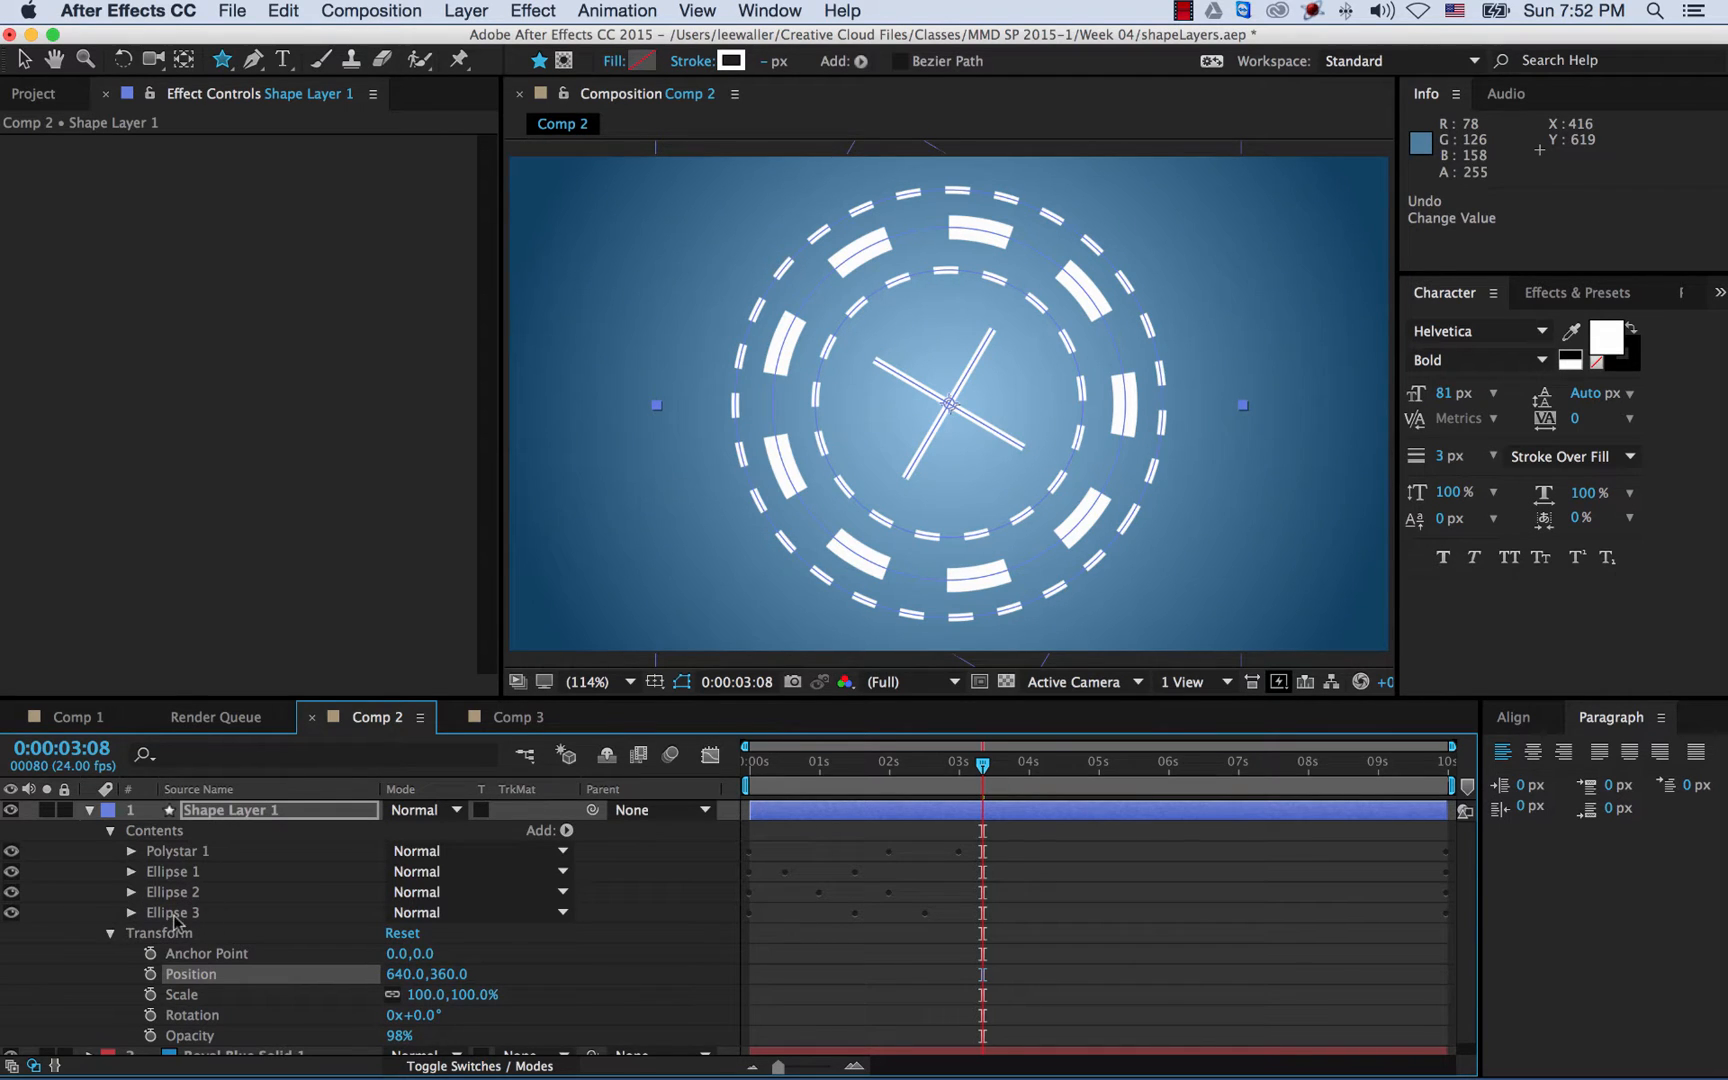
left_click(111, 934)
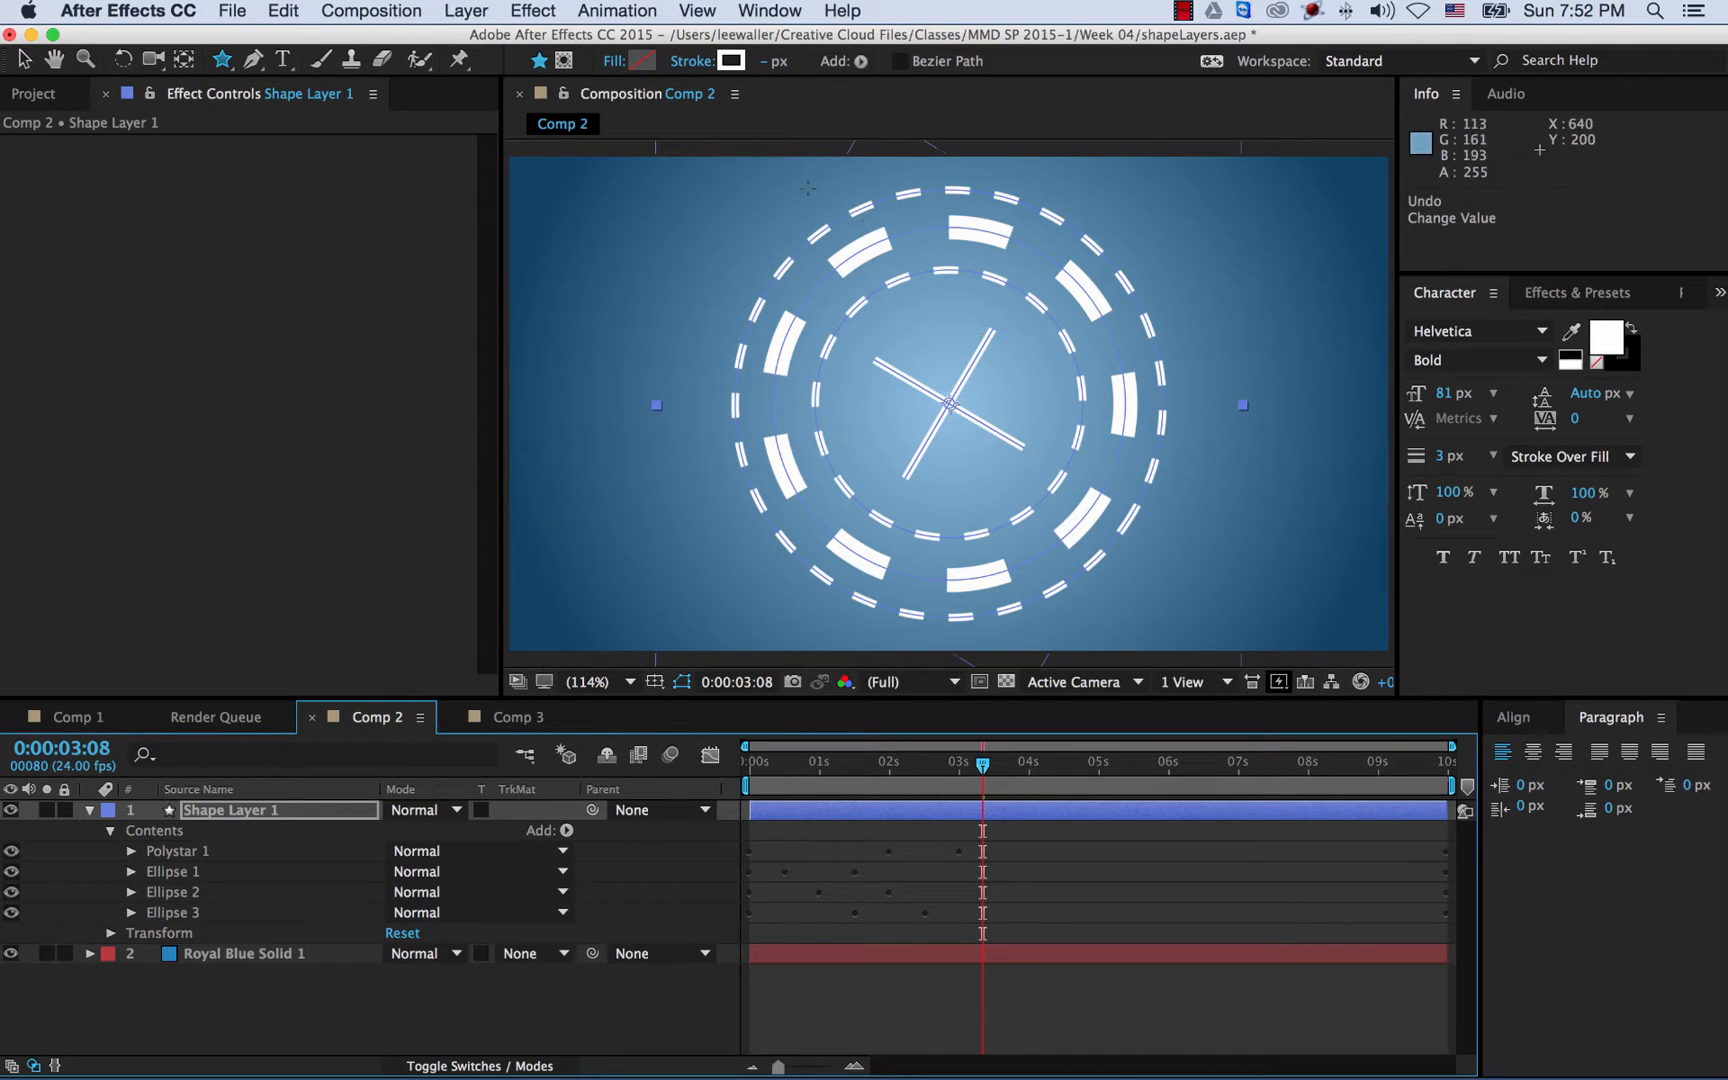
- Create a text layer reading 'R' near the top-left of Comp 2
left_click(284, 60)
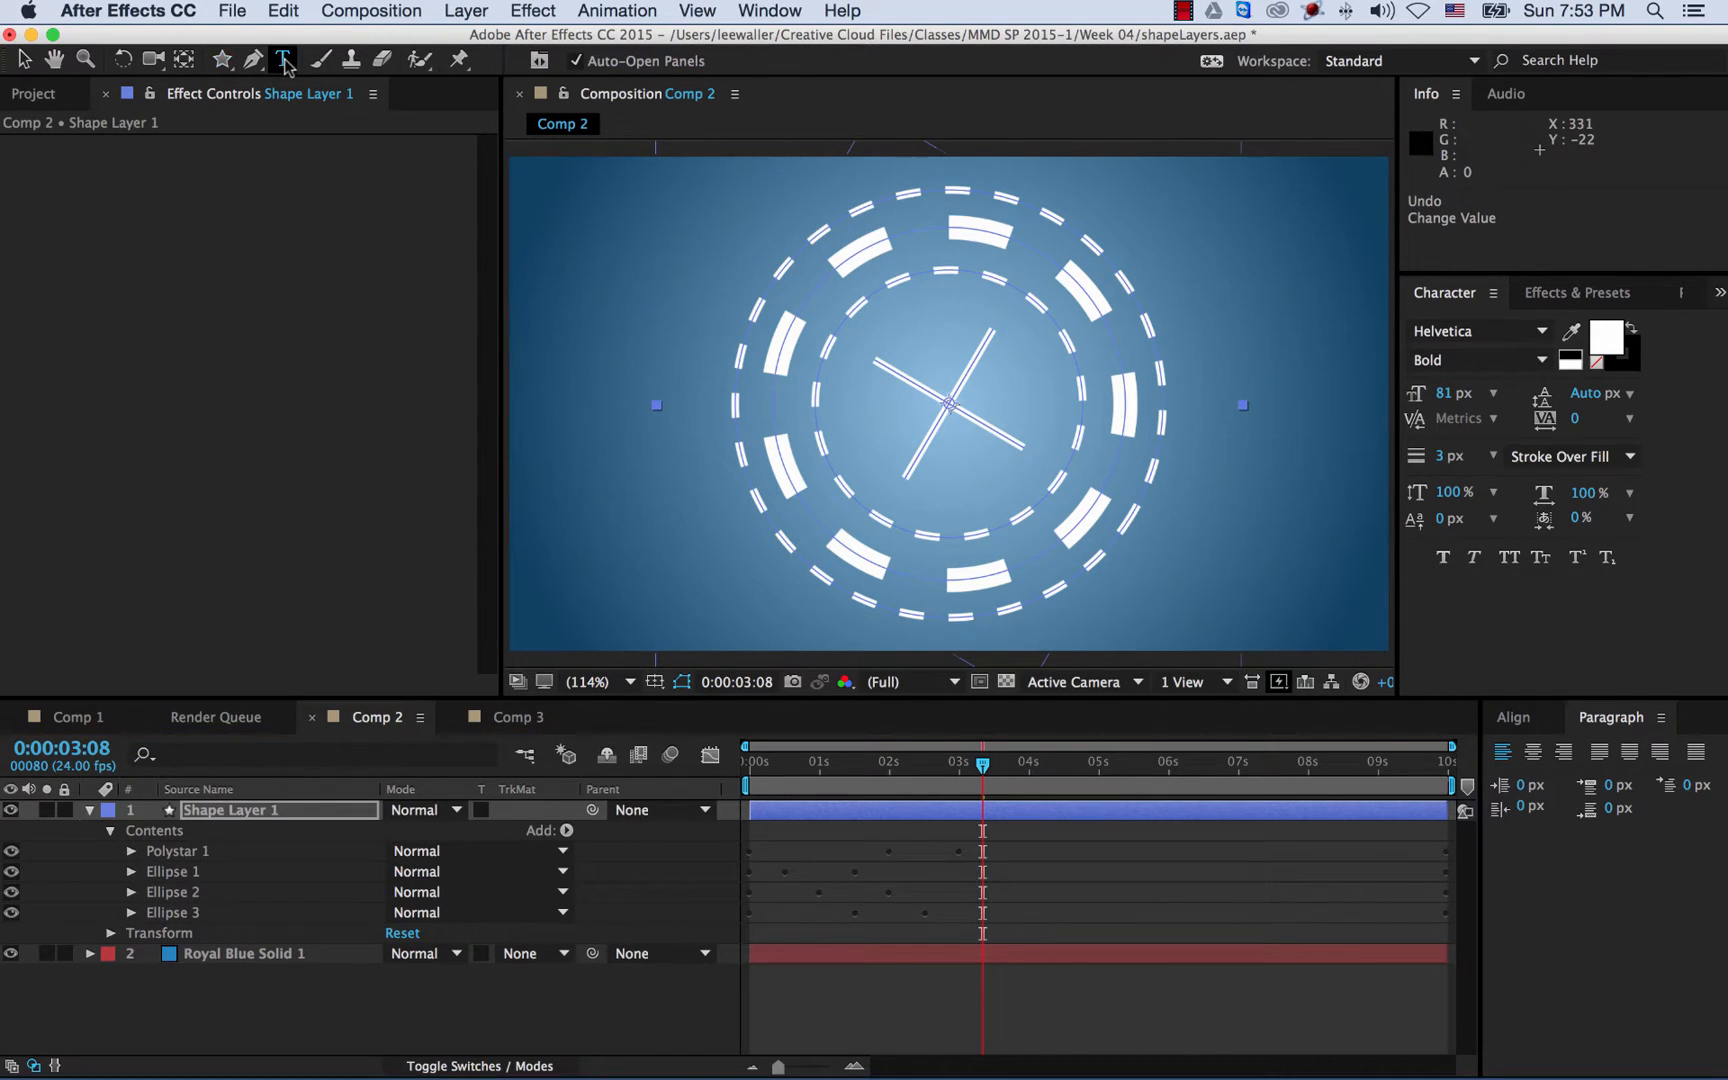
left_click(594, 295)
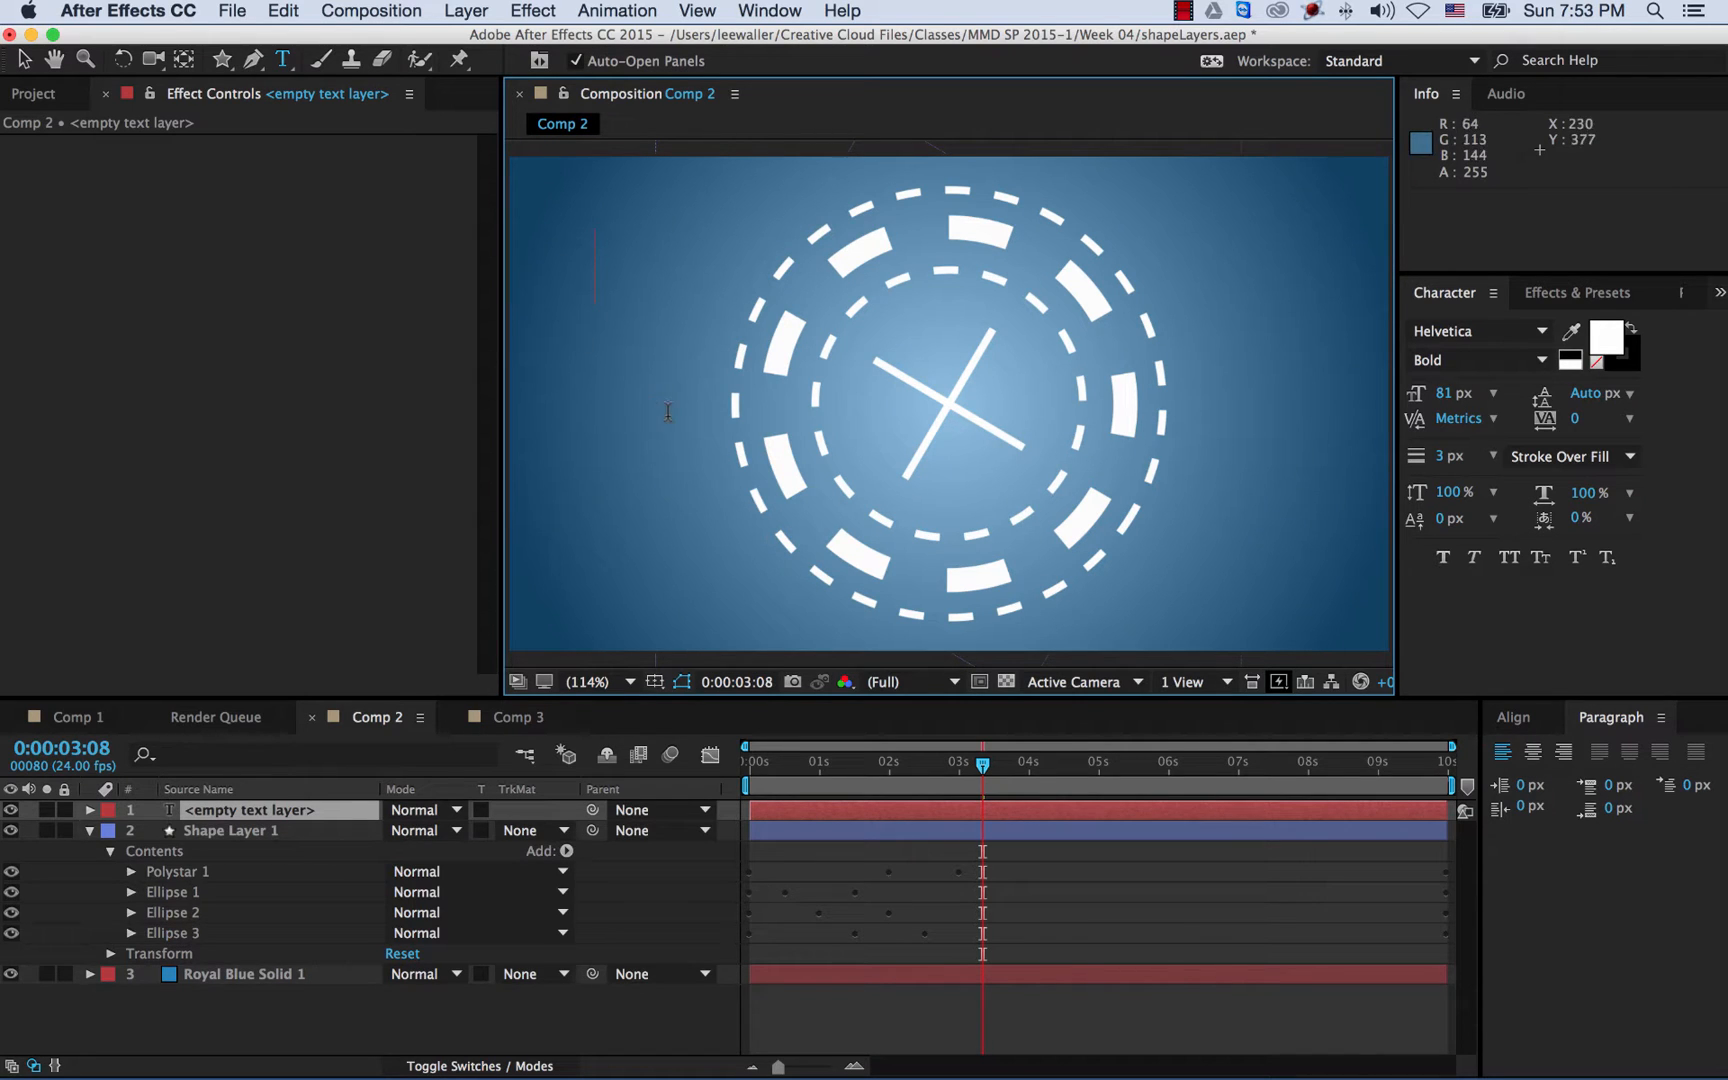
type("R")
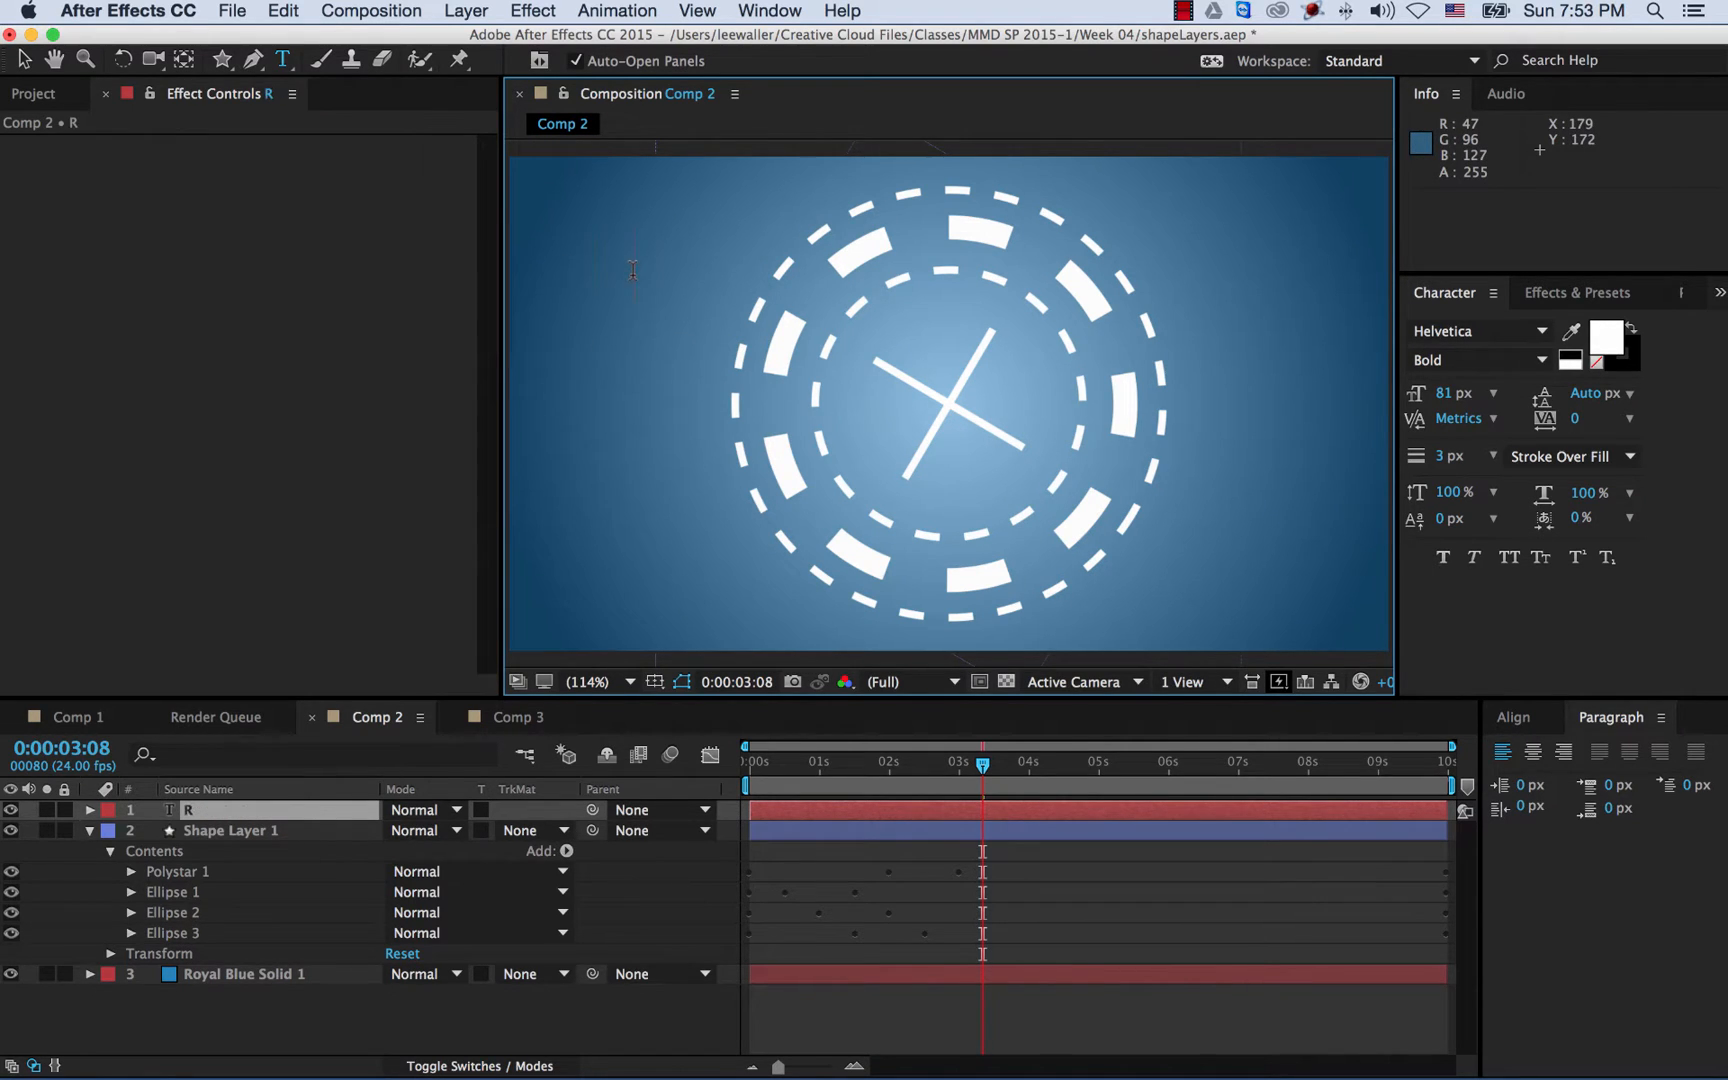
left_click(24, 59)
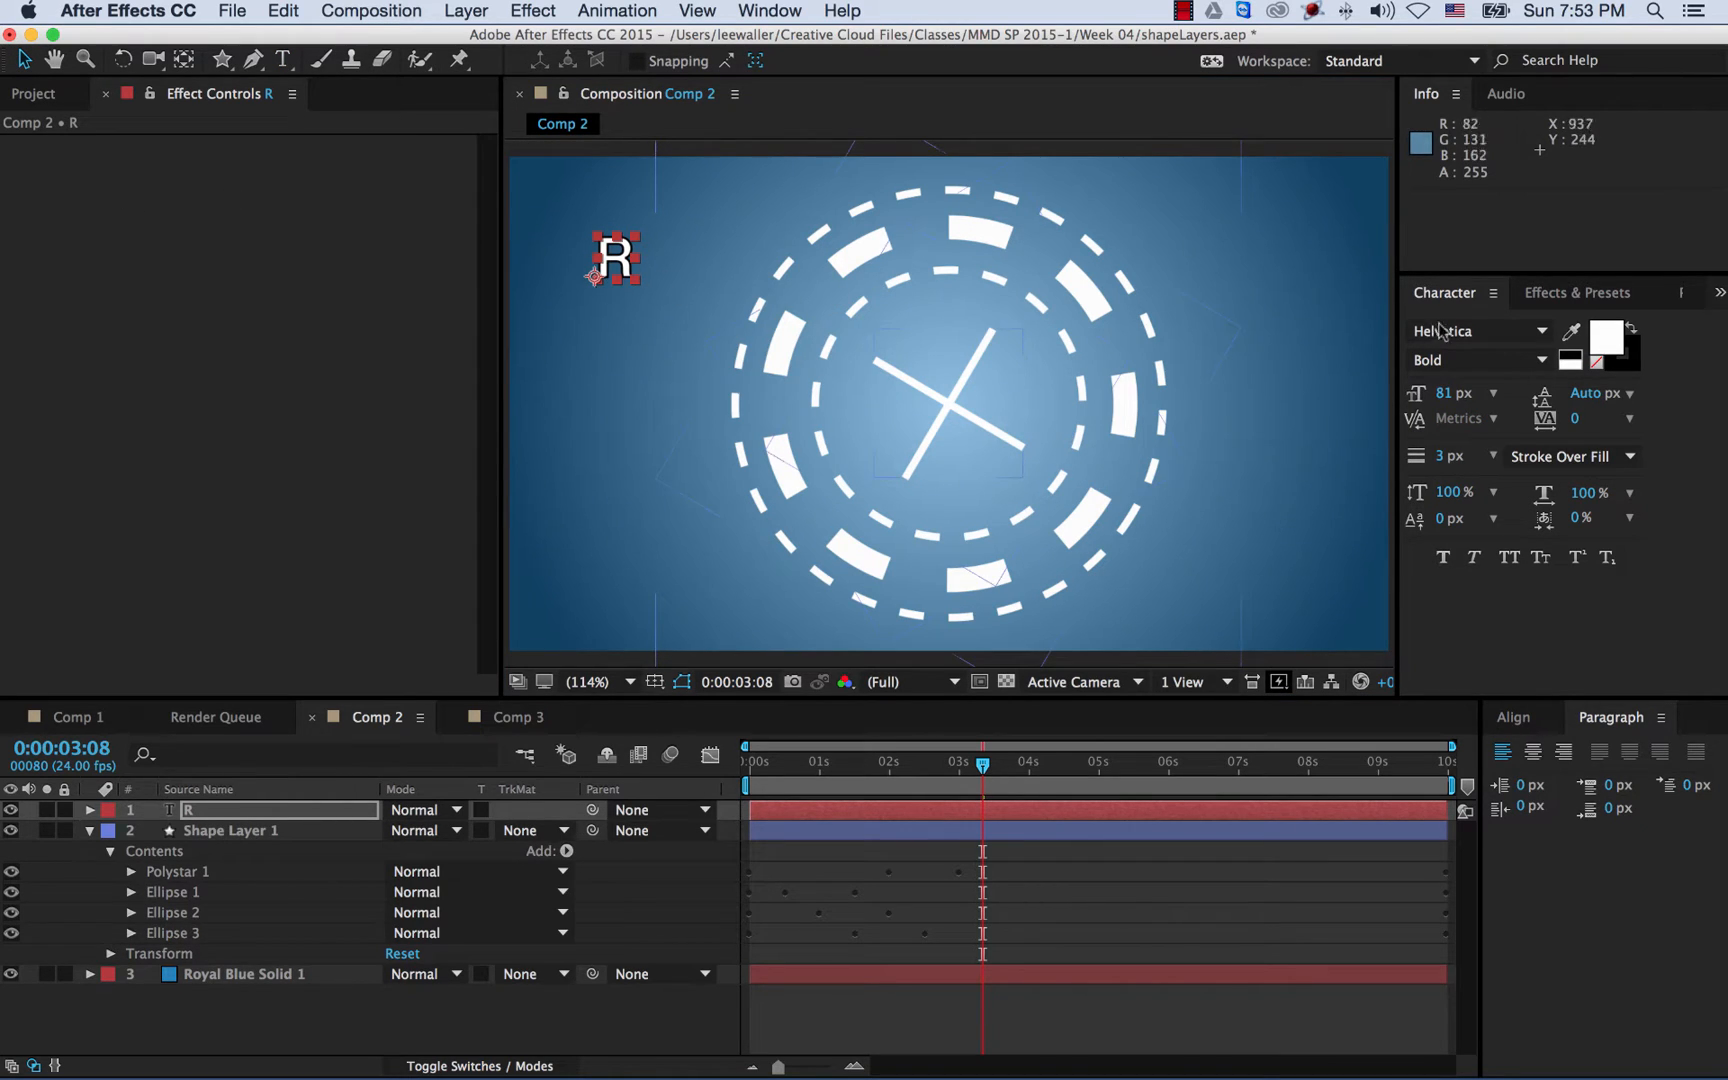
- Set the R's stroke to None and reveal the R layer's Transform properties
left_click(1638, 370)
left_click(1636, 369)
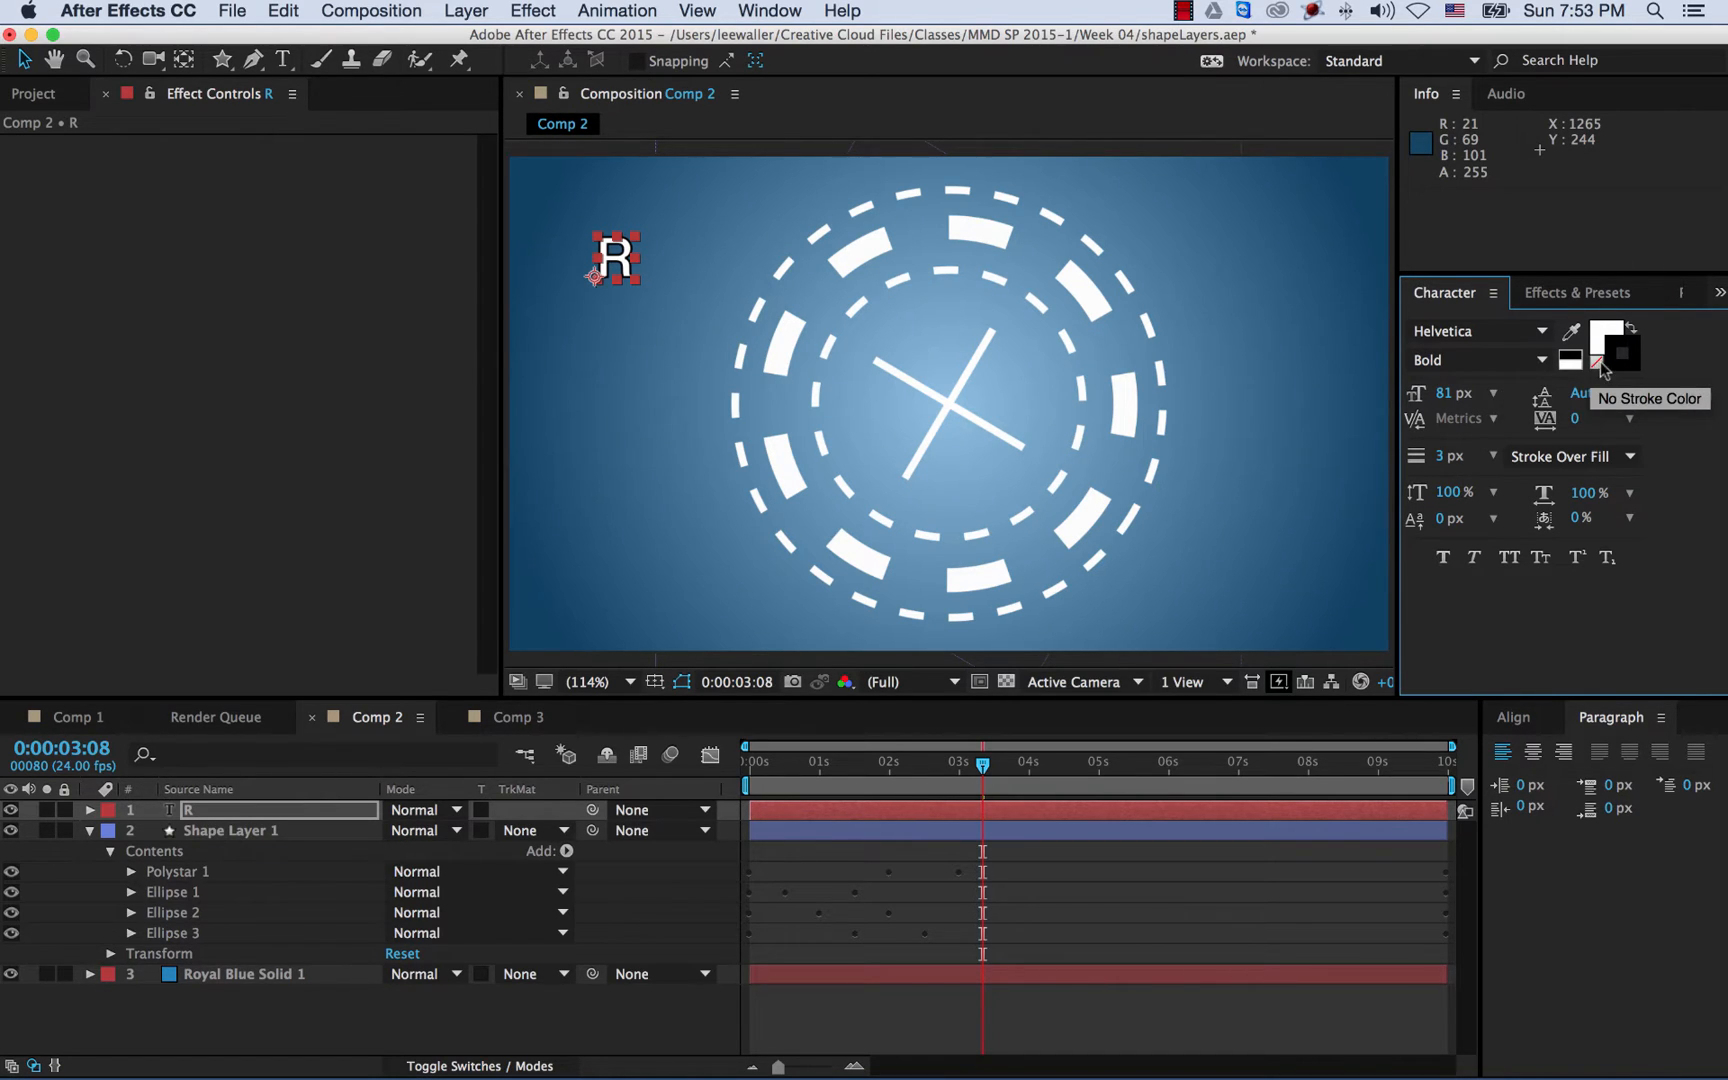
left_click(1594, 360)
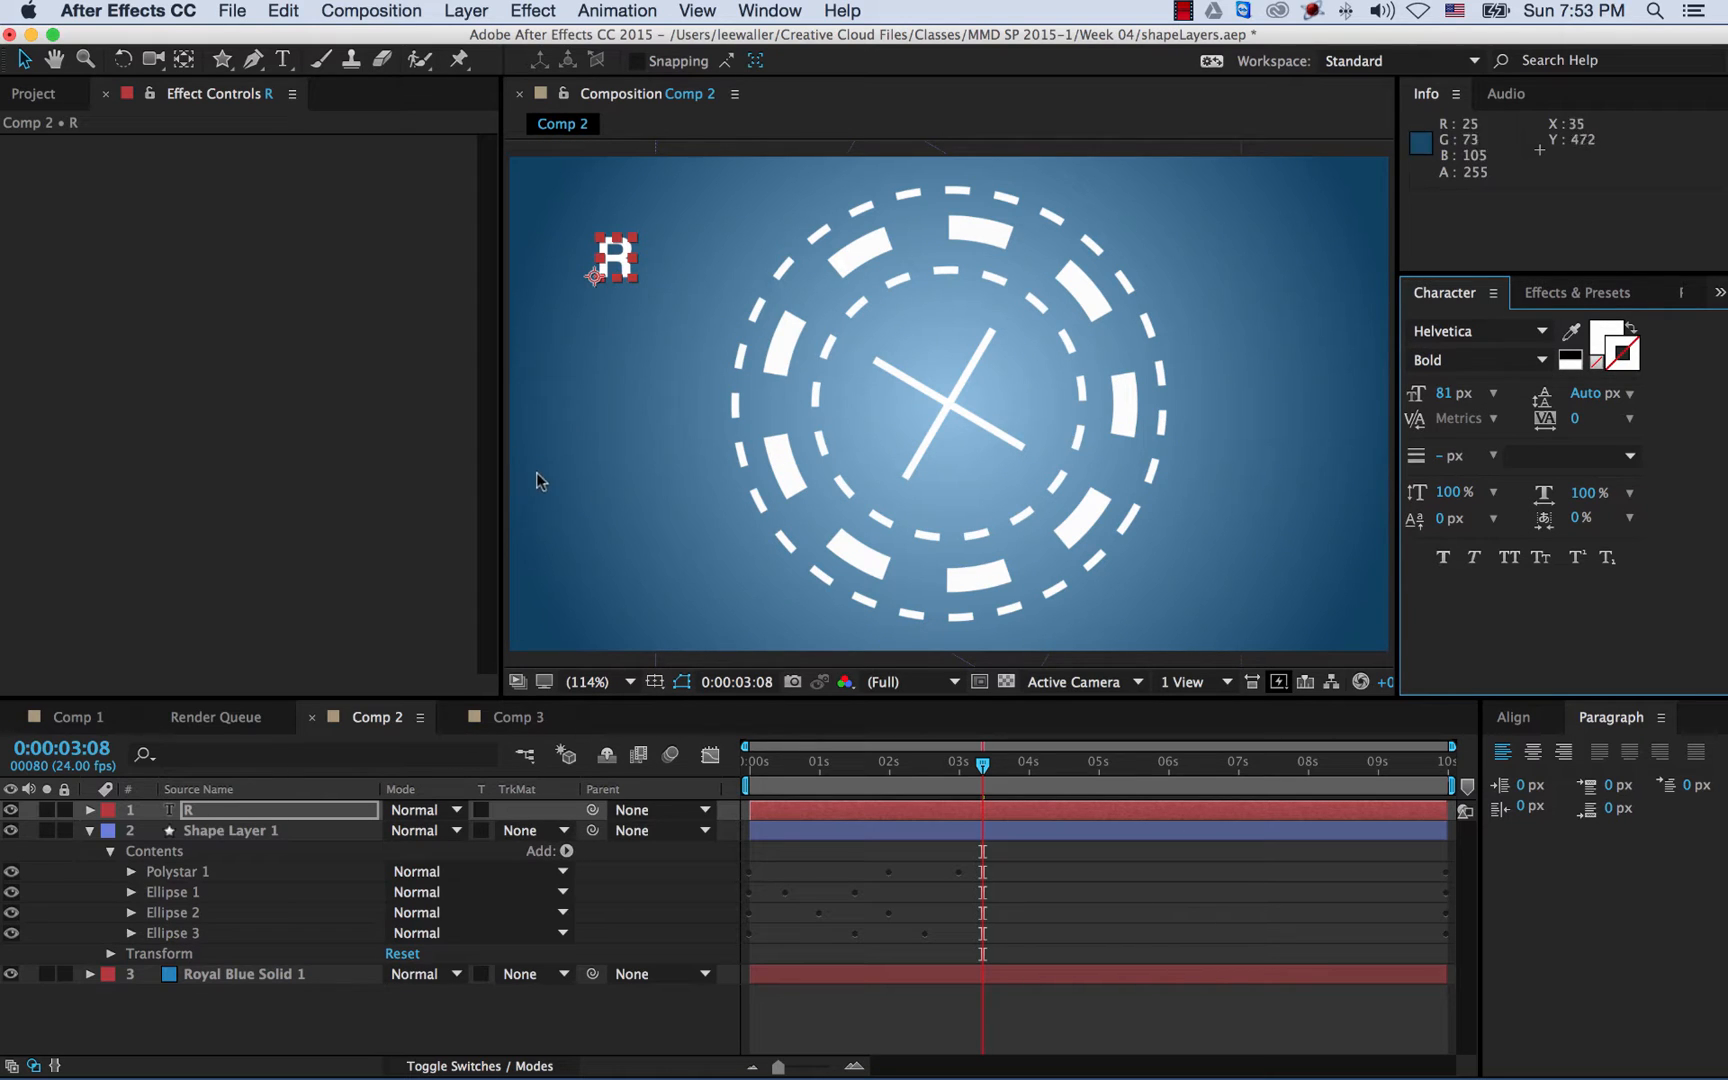
left_click(207, 812)
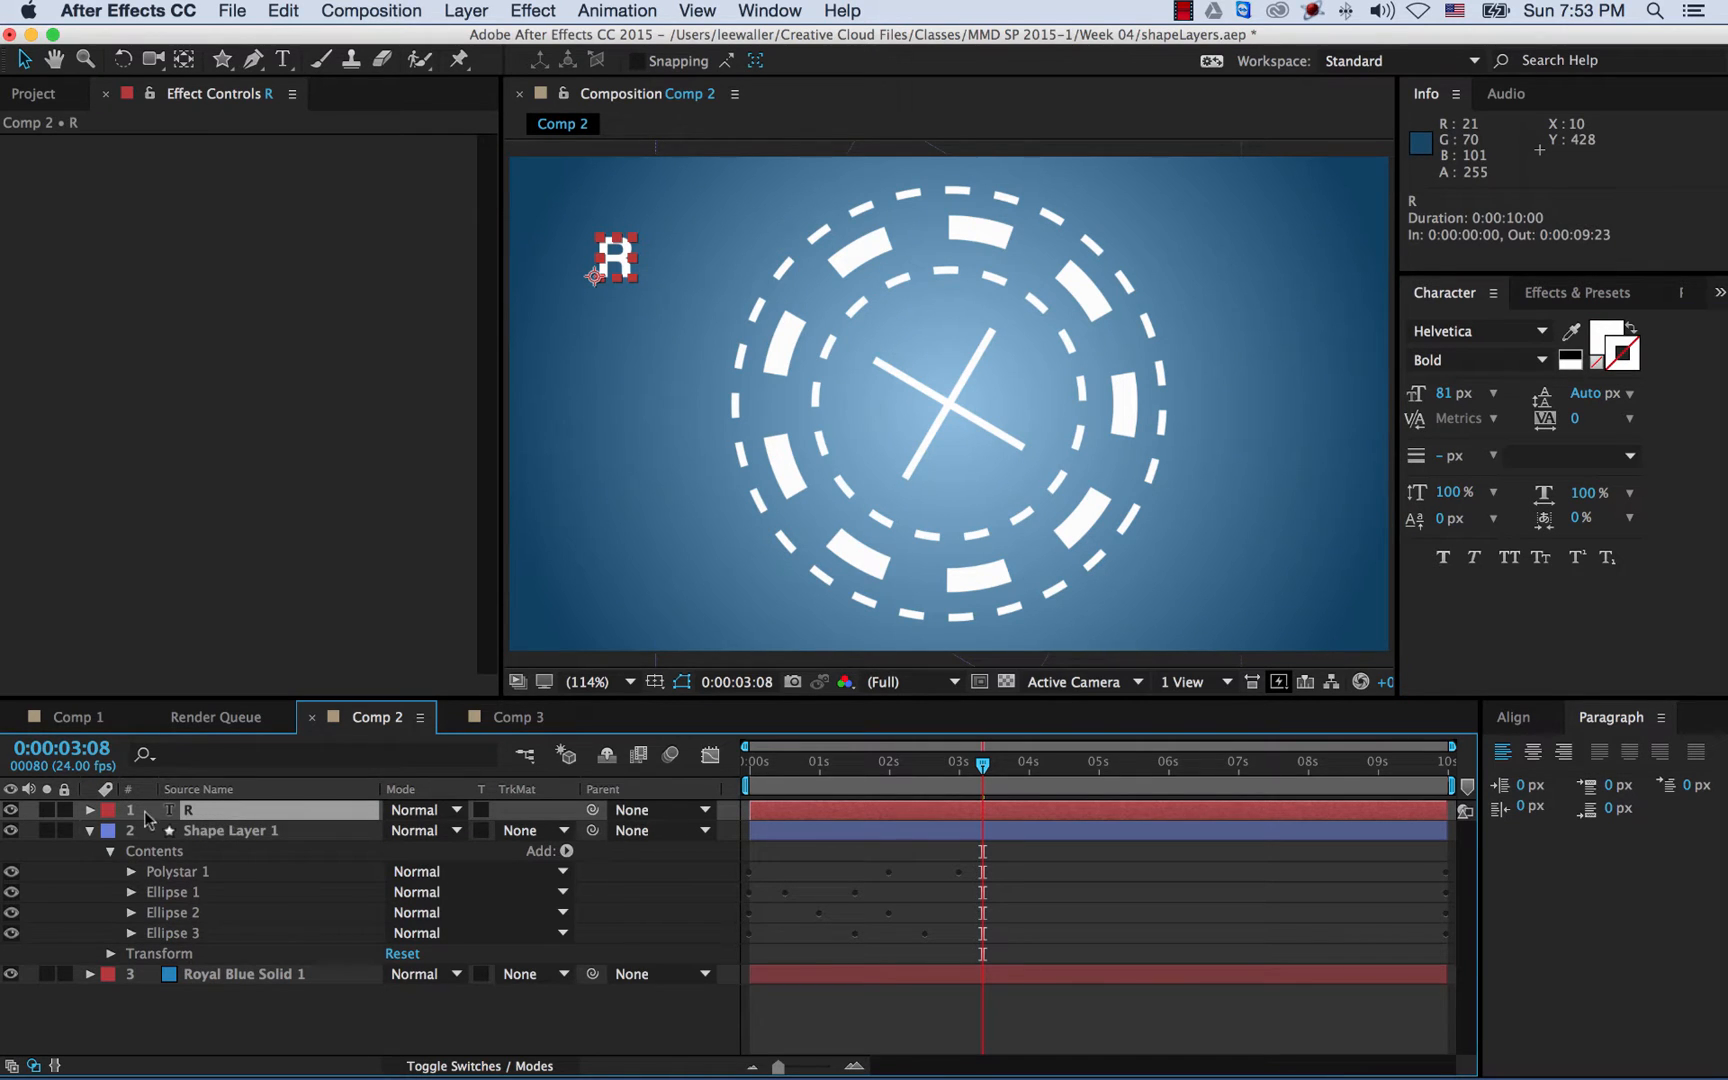
left_click(90, 831)
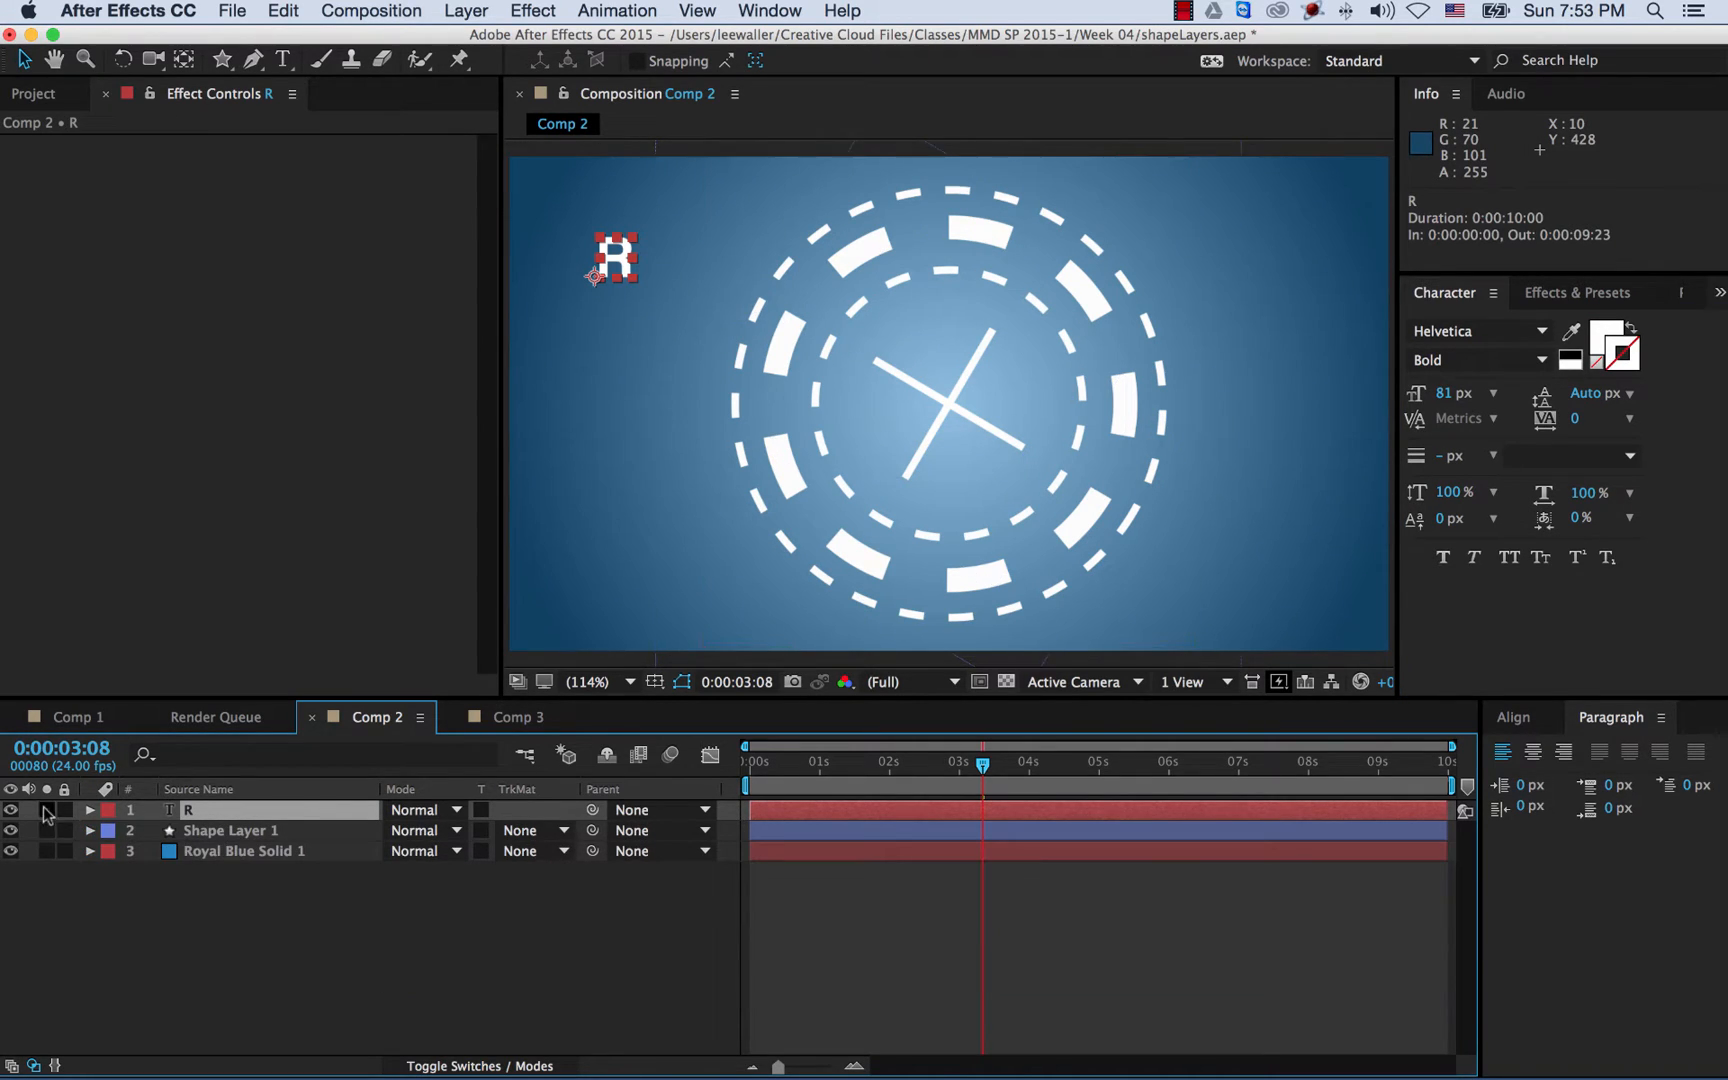
left_click(90, 810)
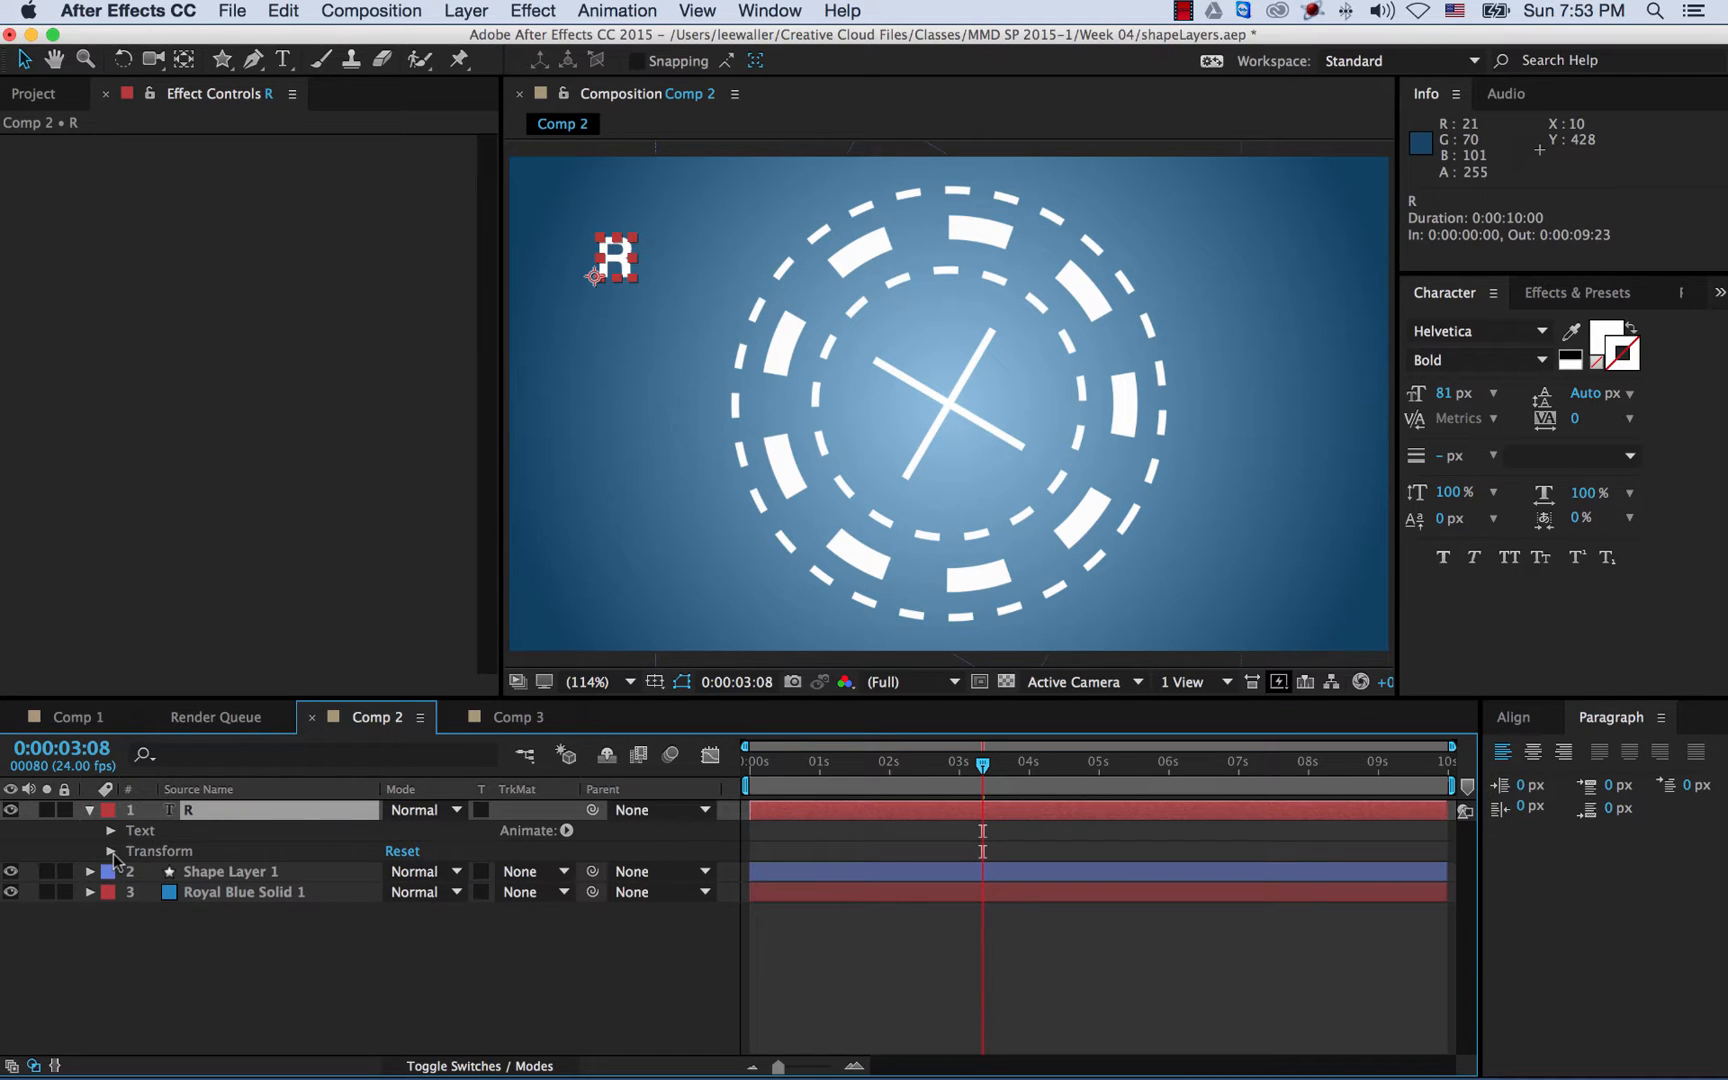
left_click(110, 851)
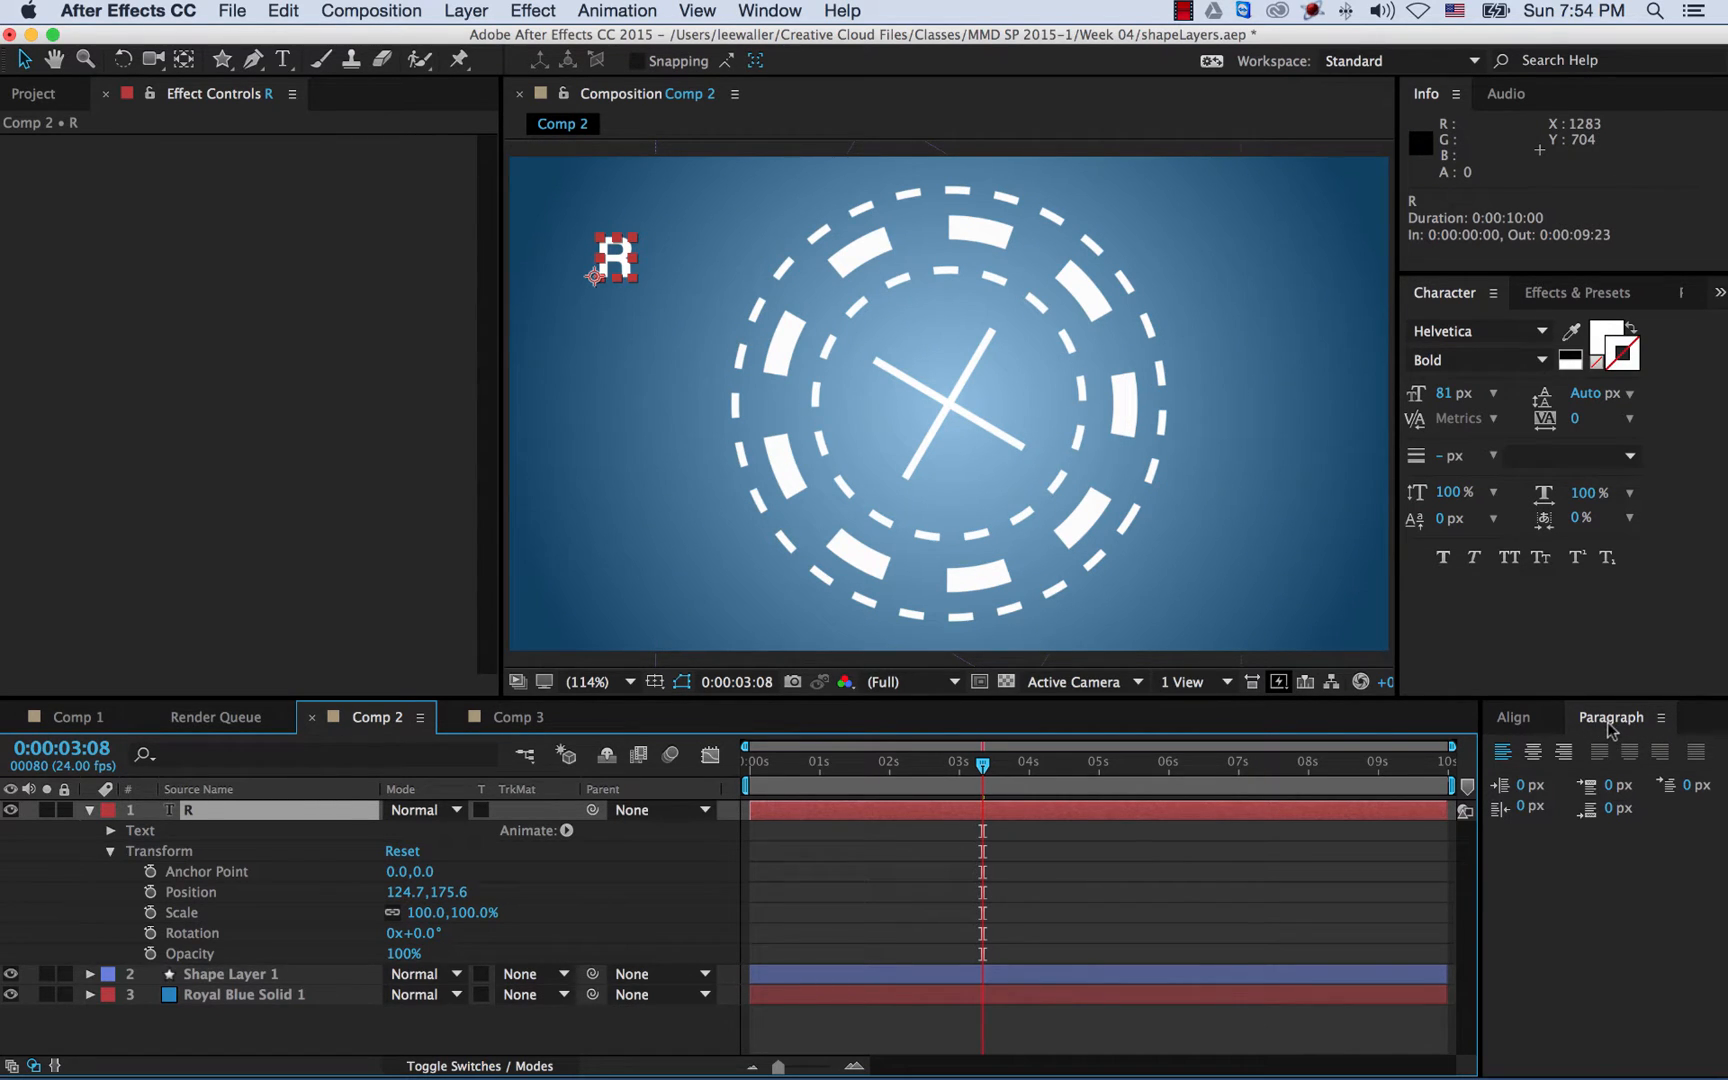
- Left-align the R text and set its Position to 640, 360
left_click(1504, 754)
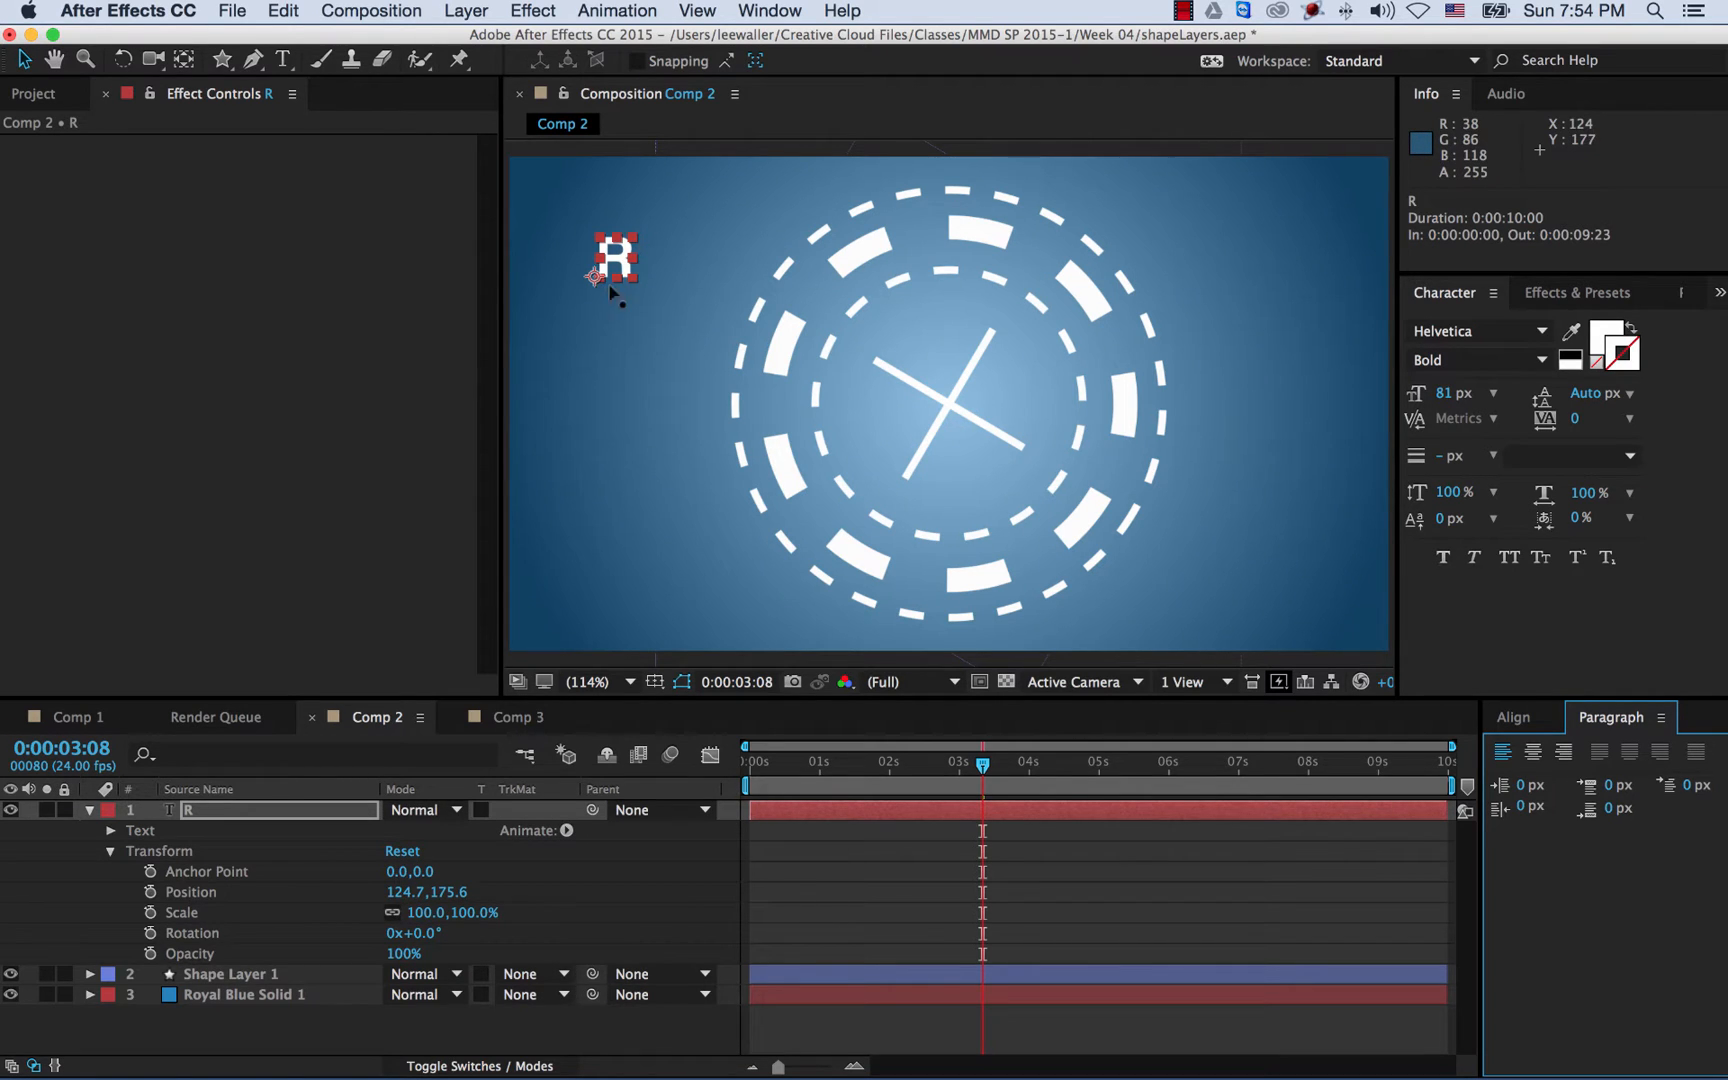
left_click(670, 755)
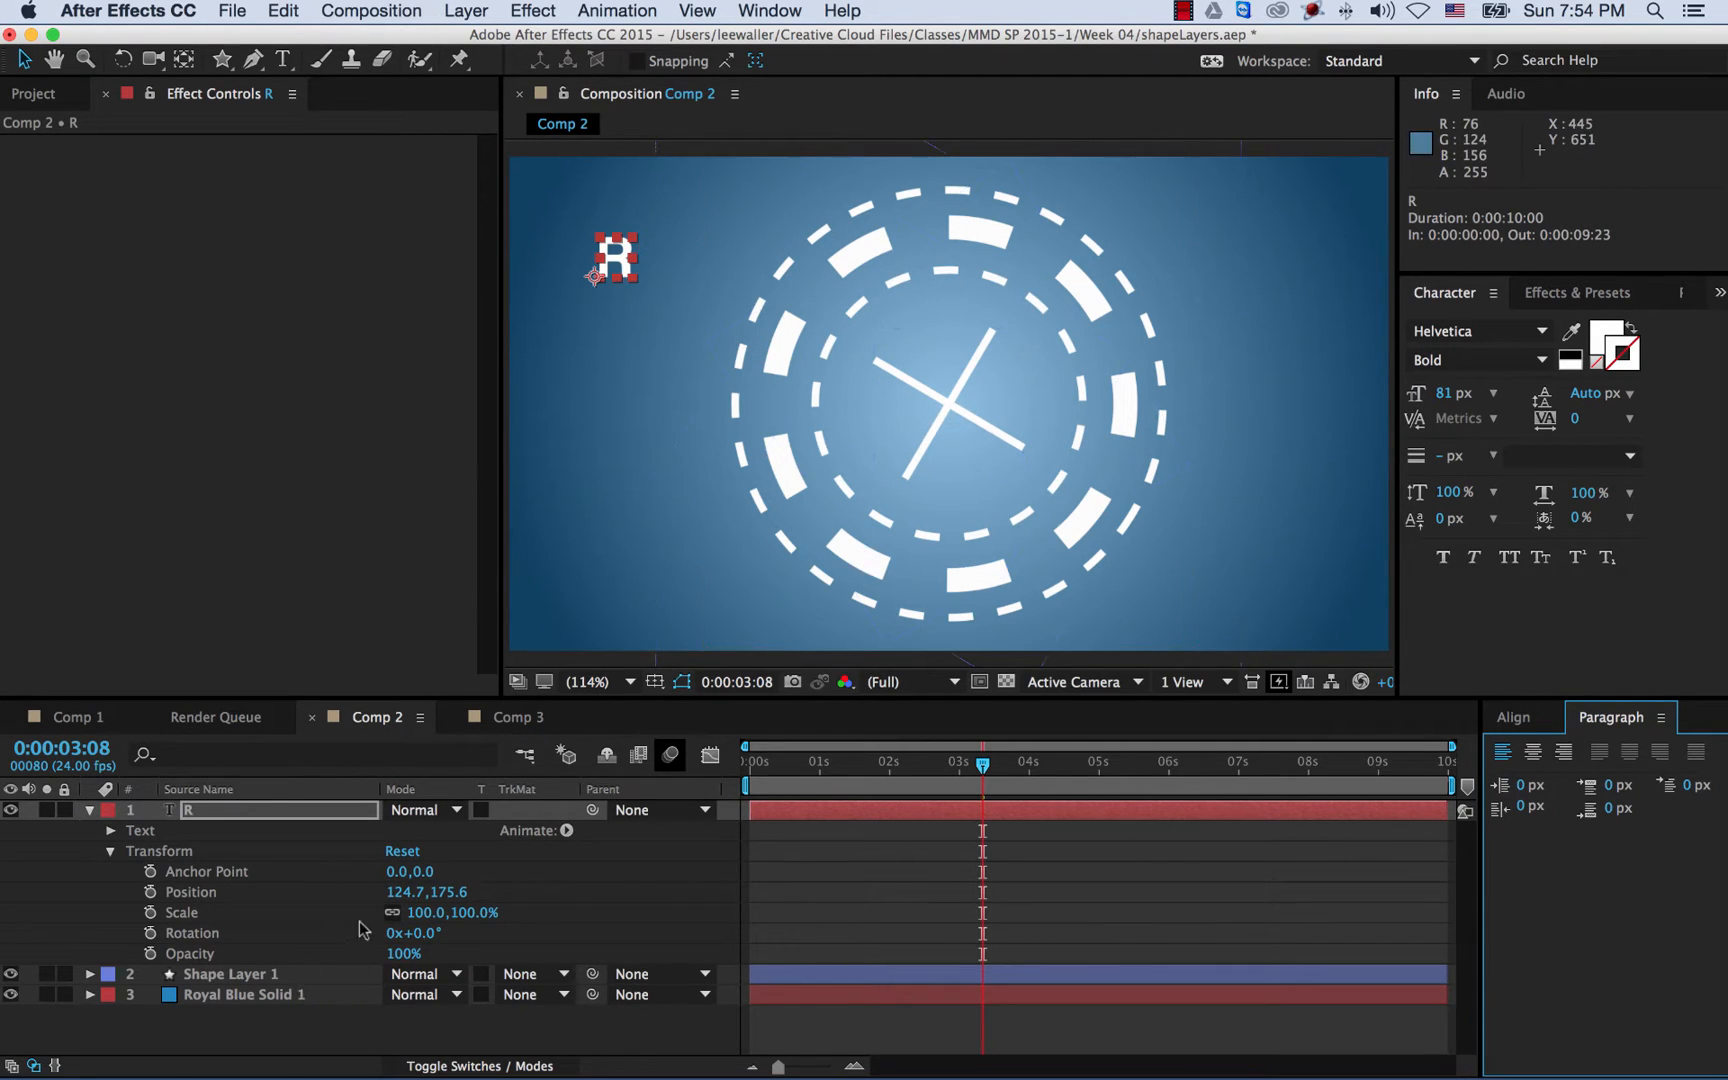
left_click(402, 892)
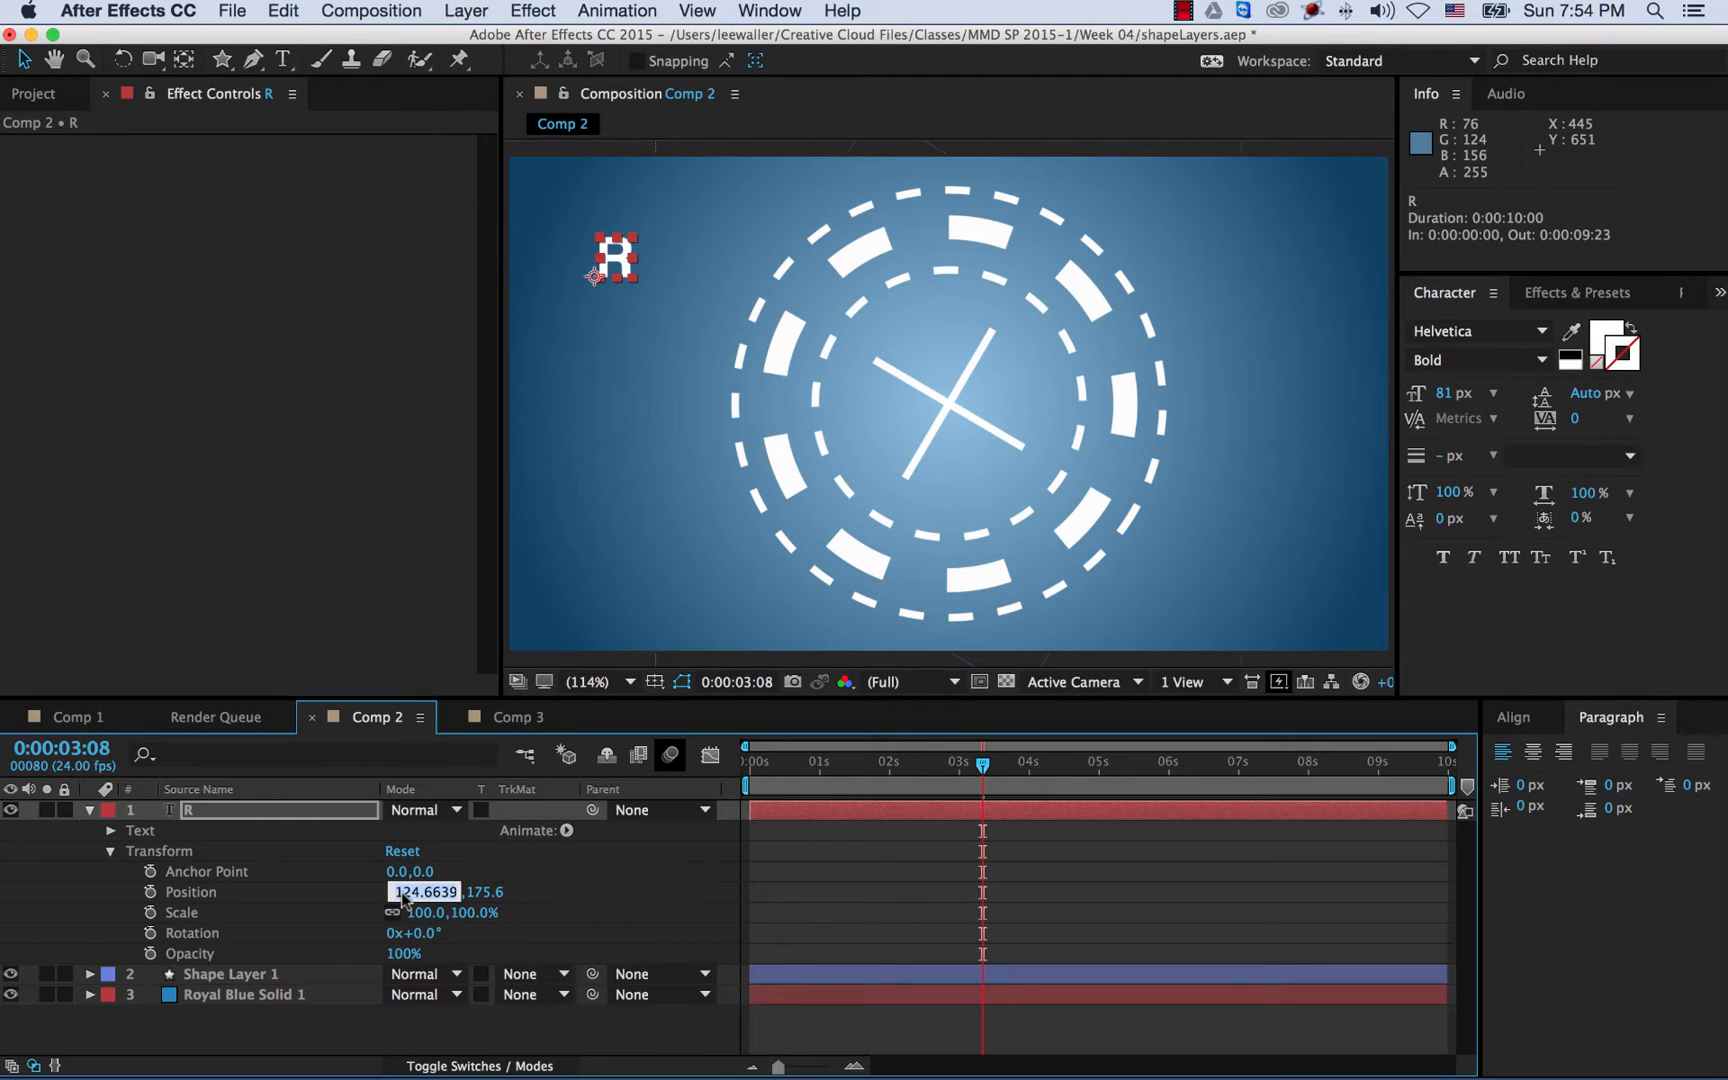
type("649")
key("Tab")
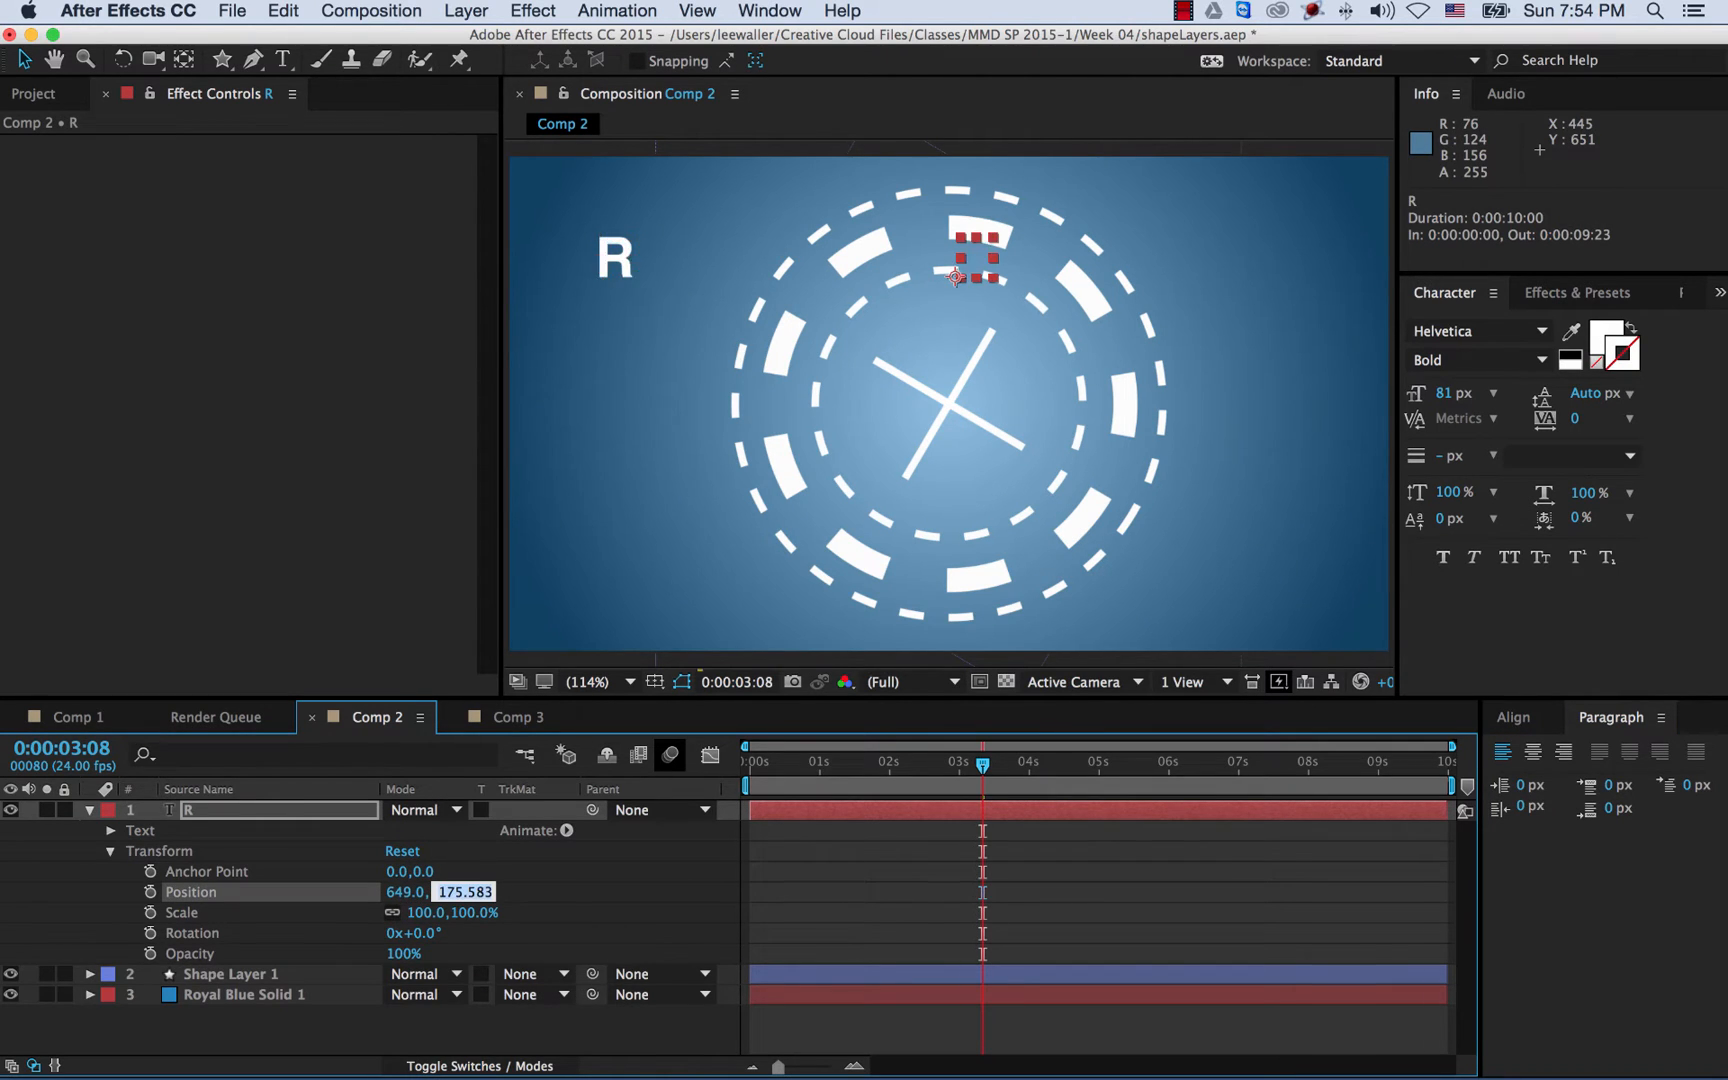
type("3")
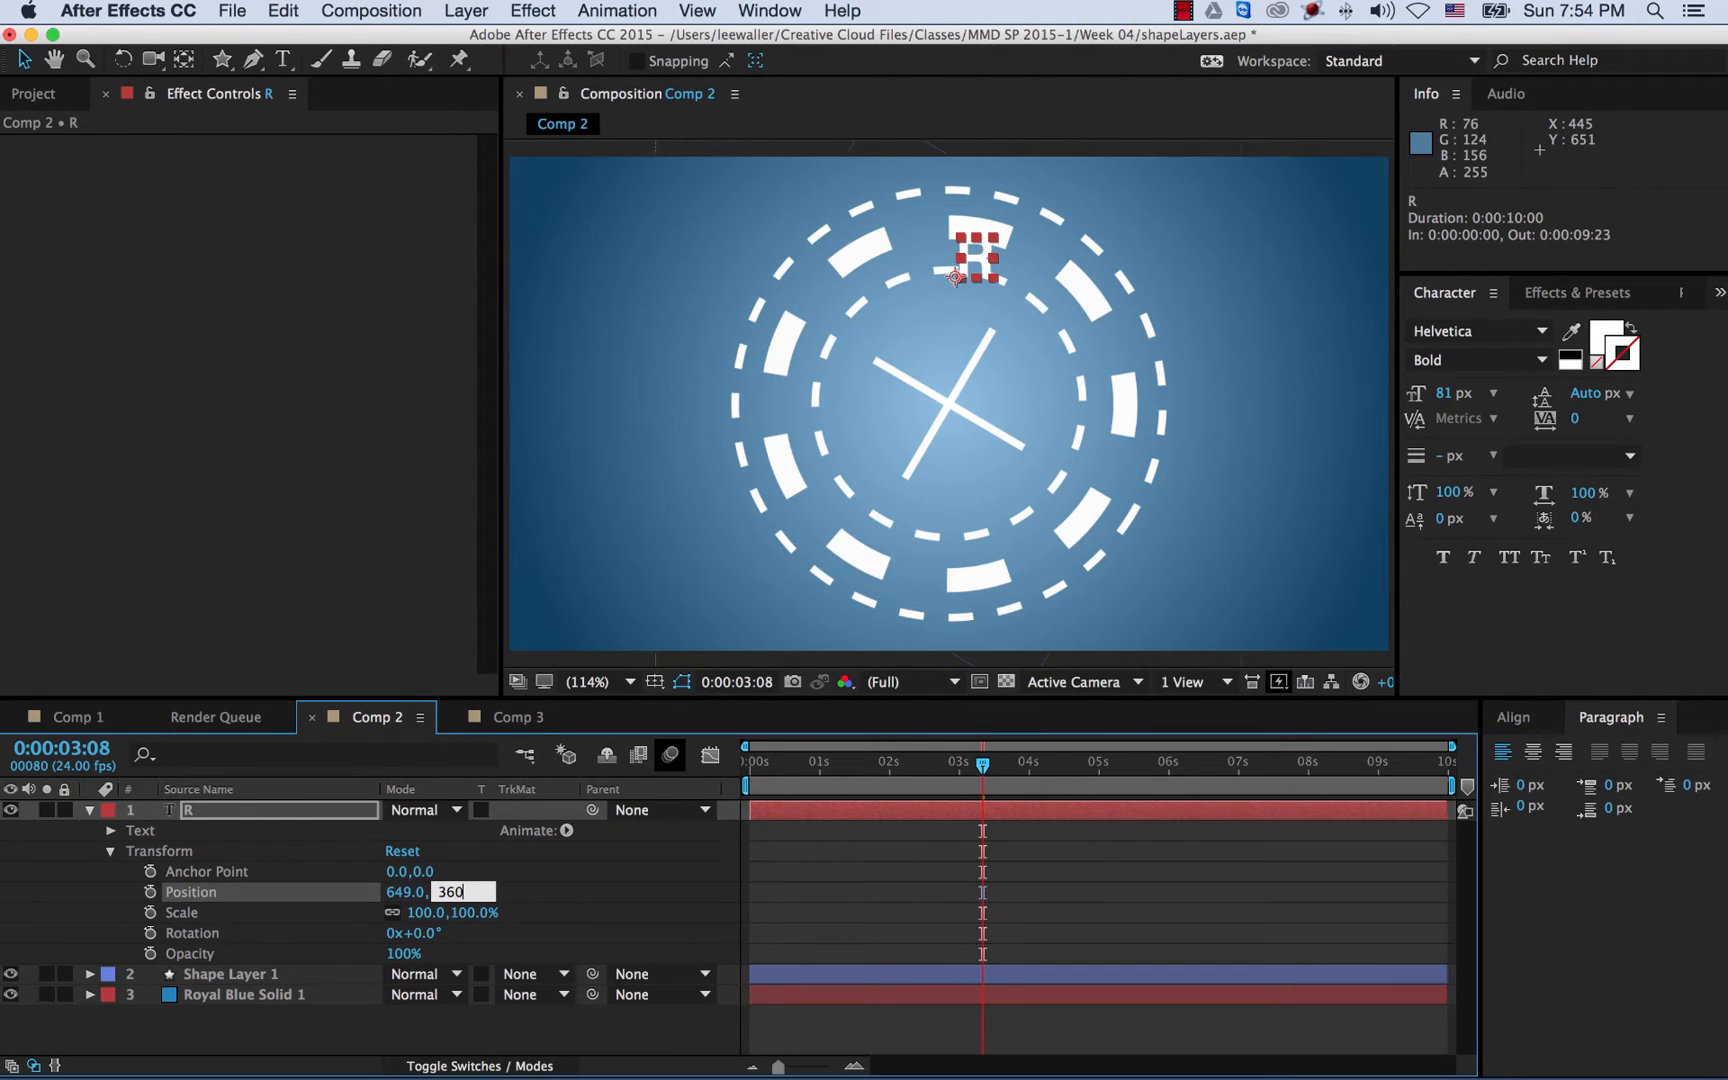
type("60")
key("Return")
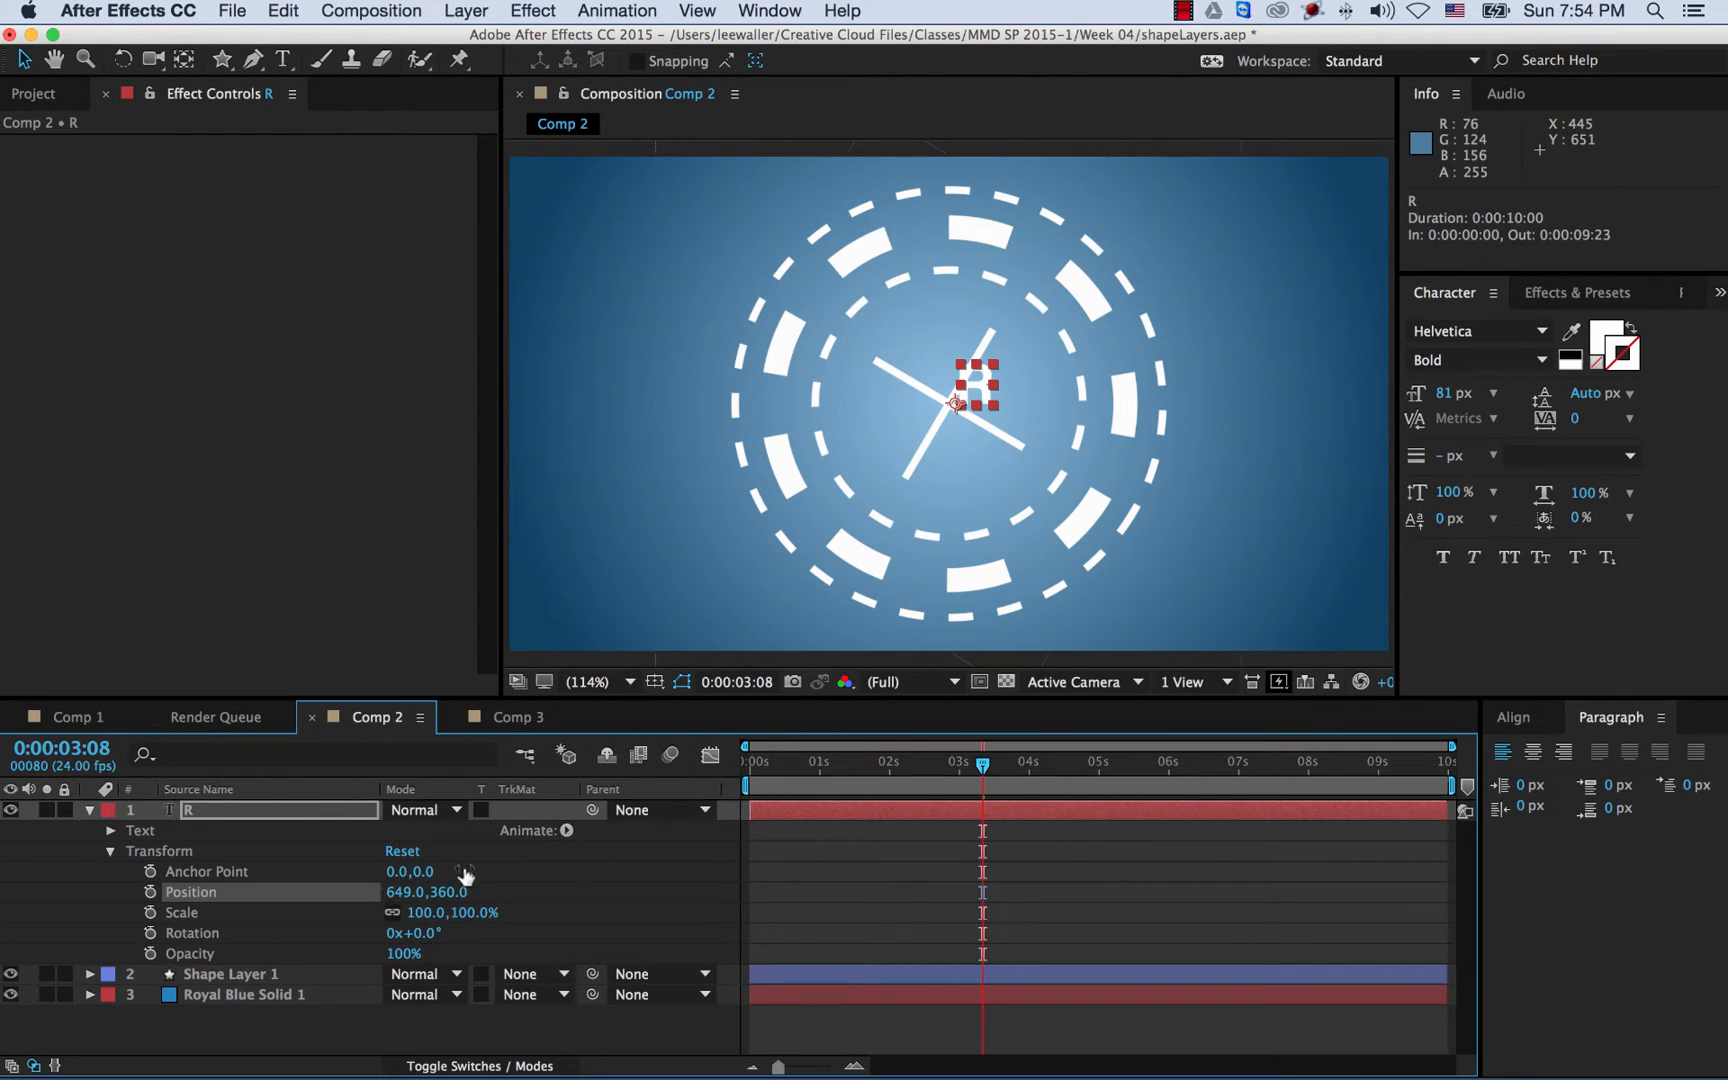
left_click(402, 896)
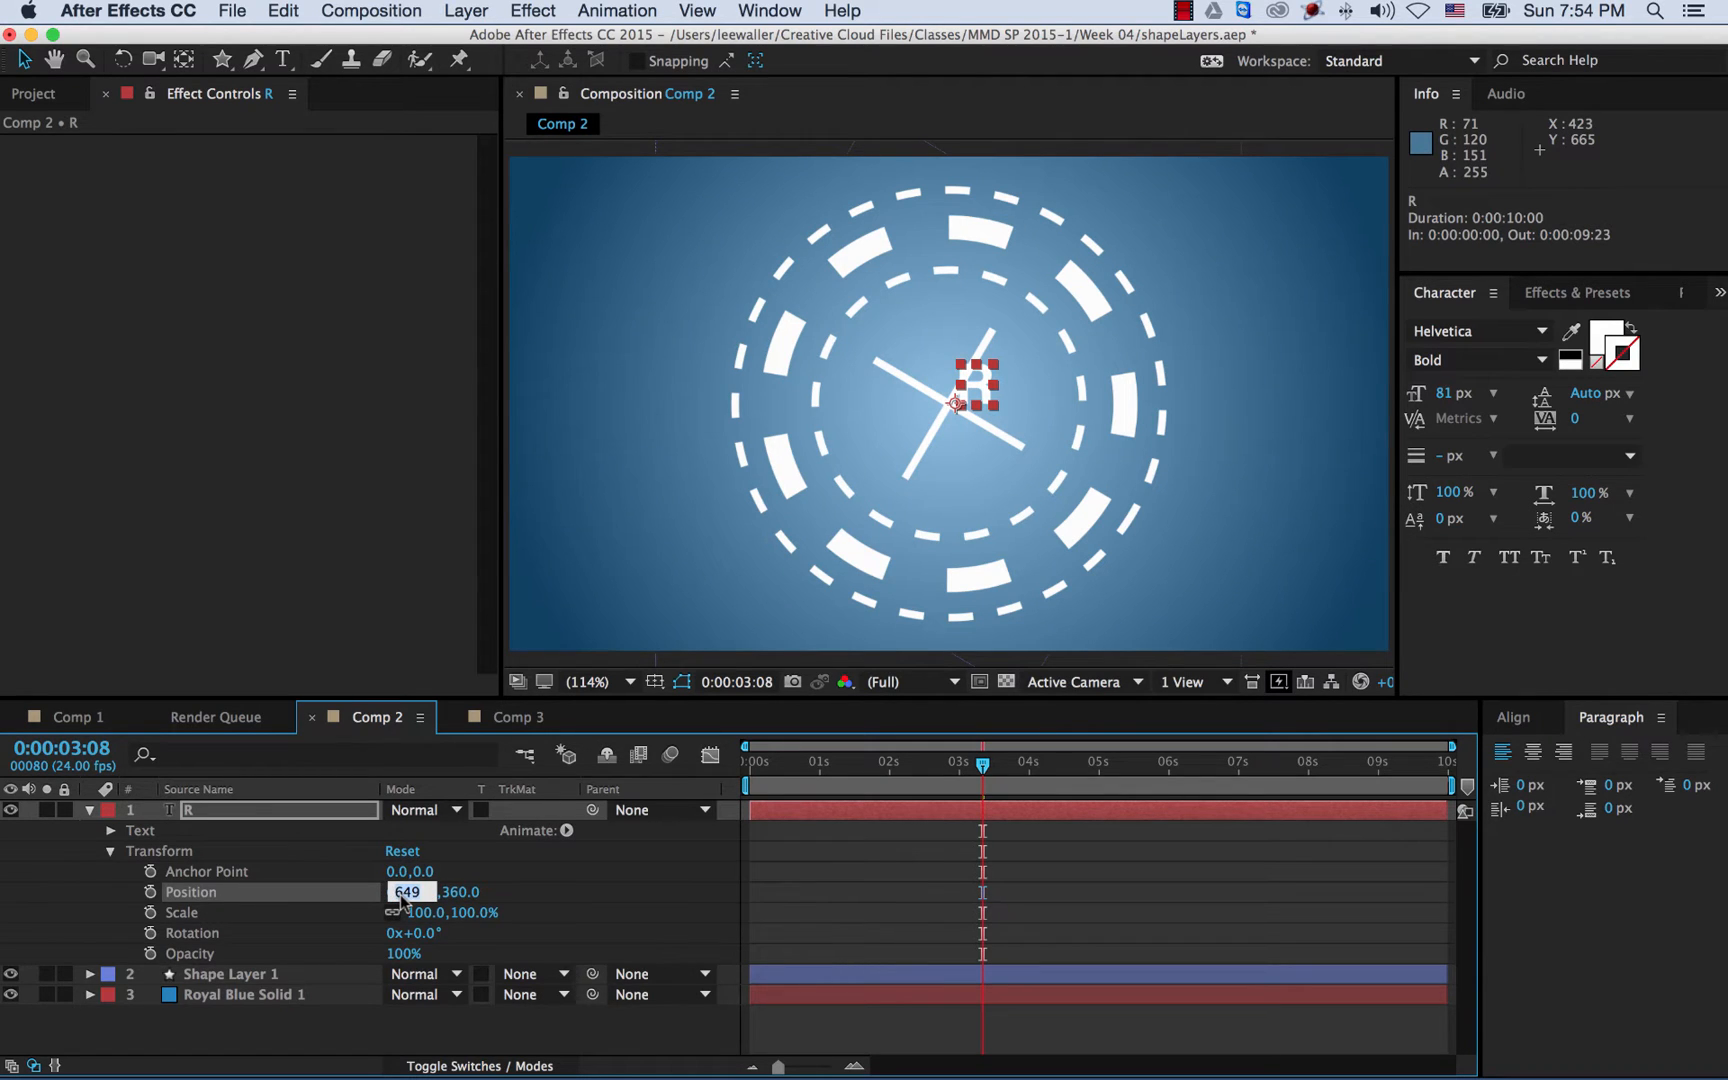
type("64")
key("Return")
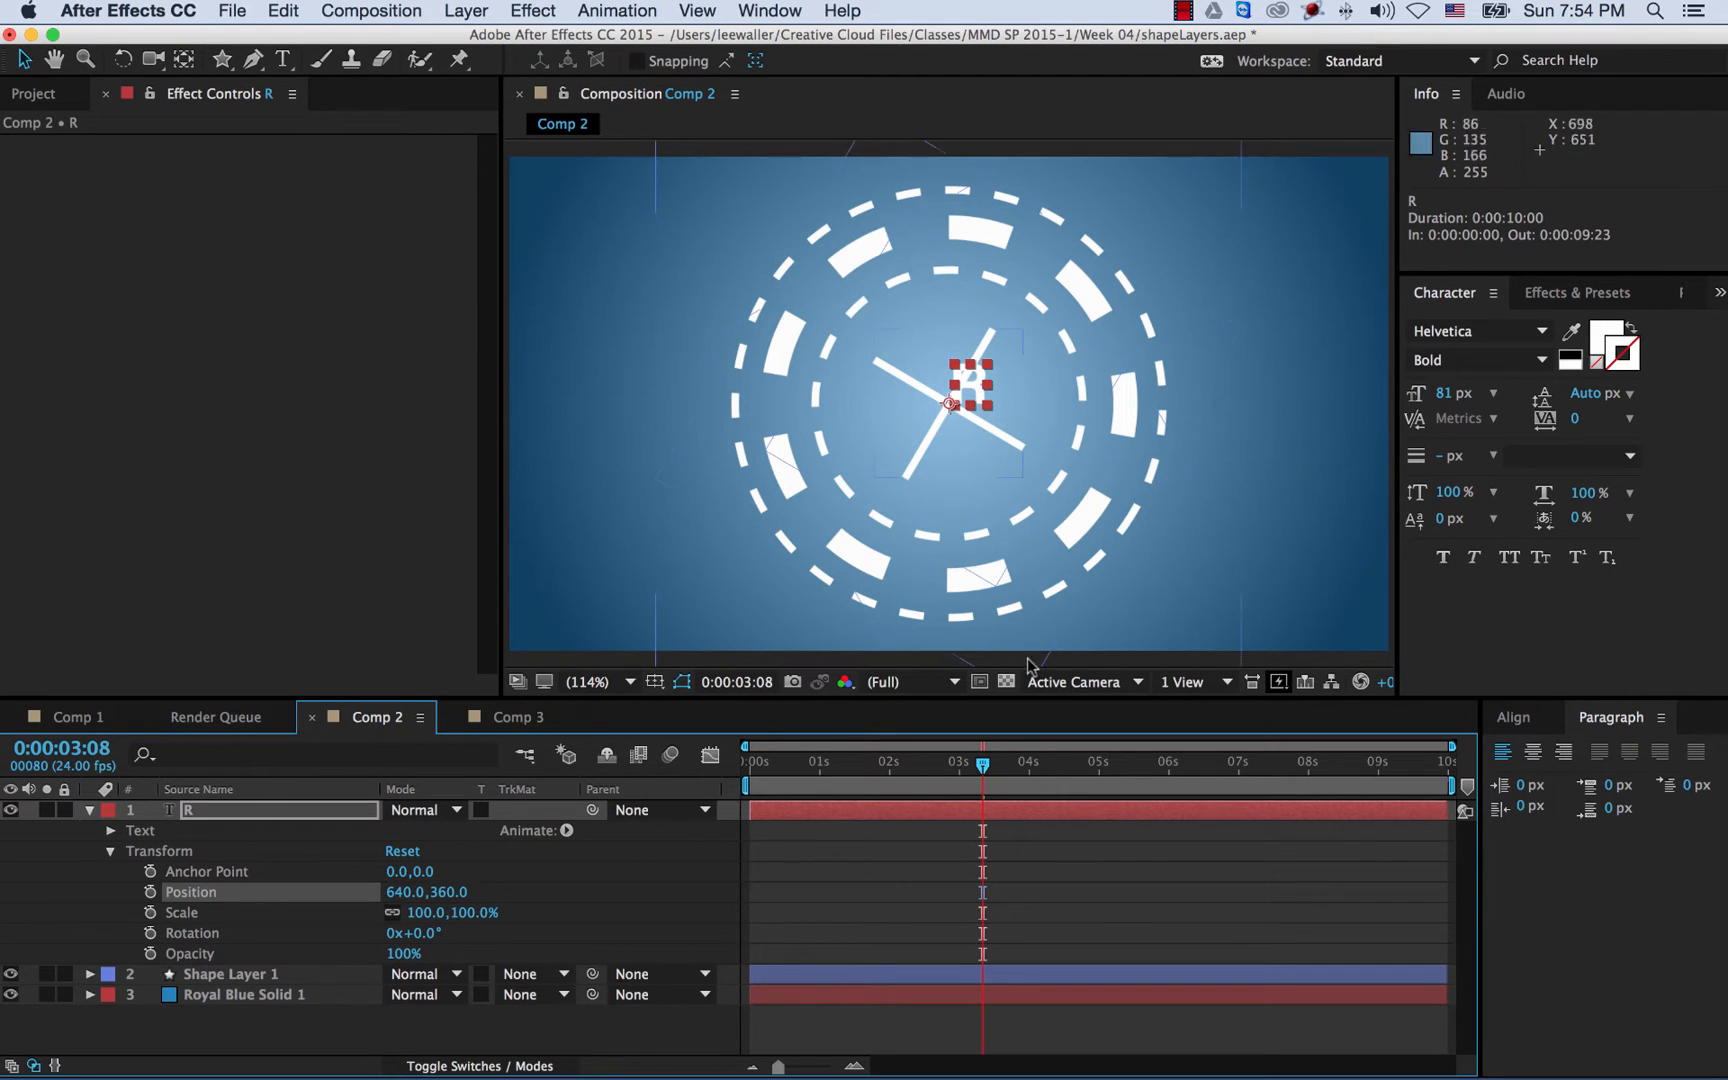
- At about 5 seconds, set the R's Anchor Point to -29, 34, then return to 0:00
left_click_drag(985, 772, 1097, 778)
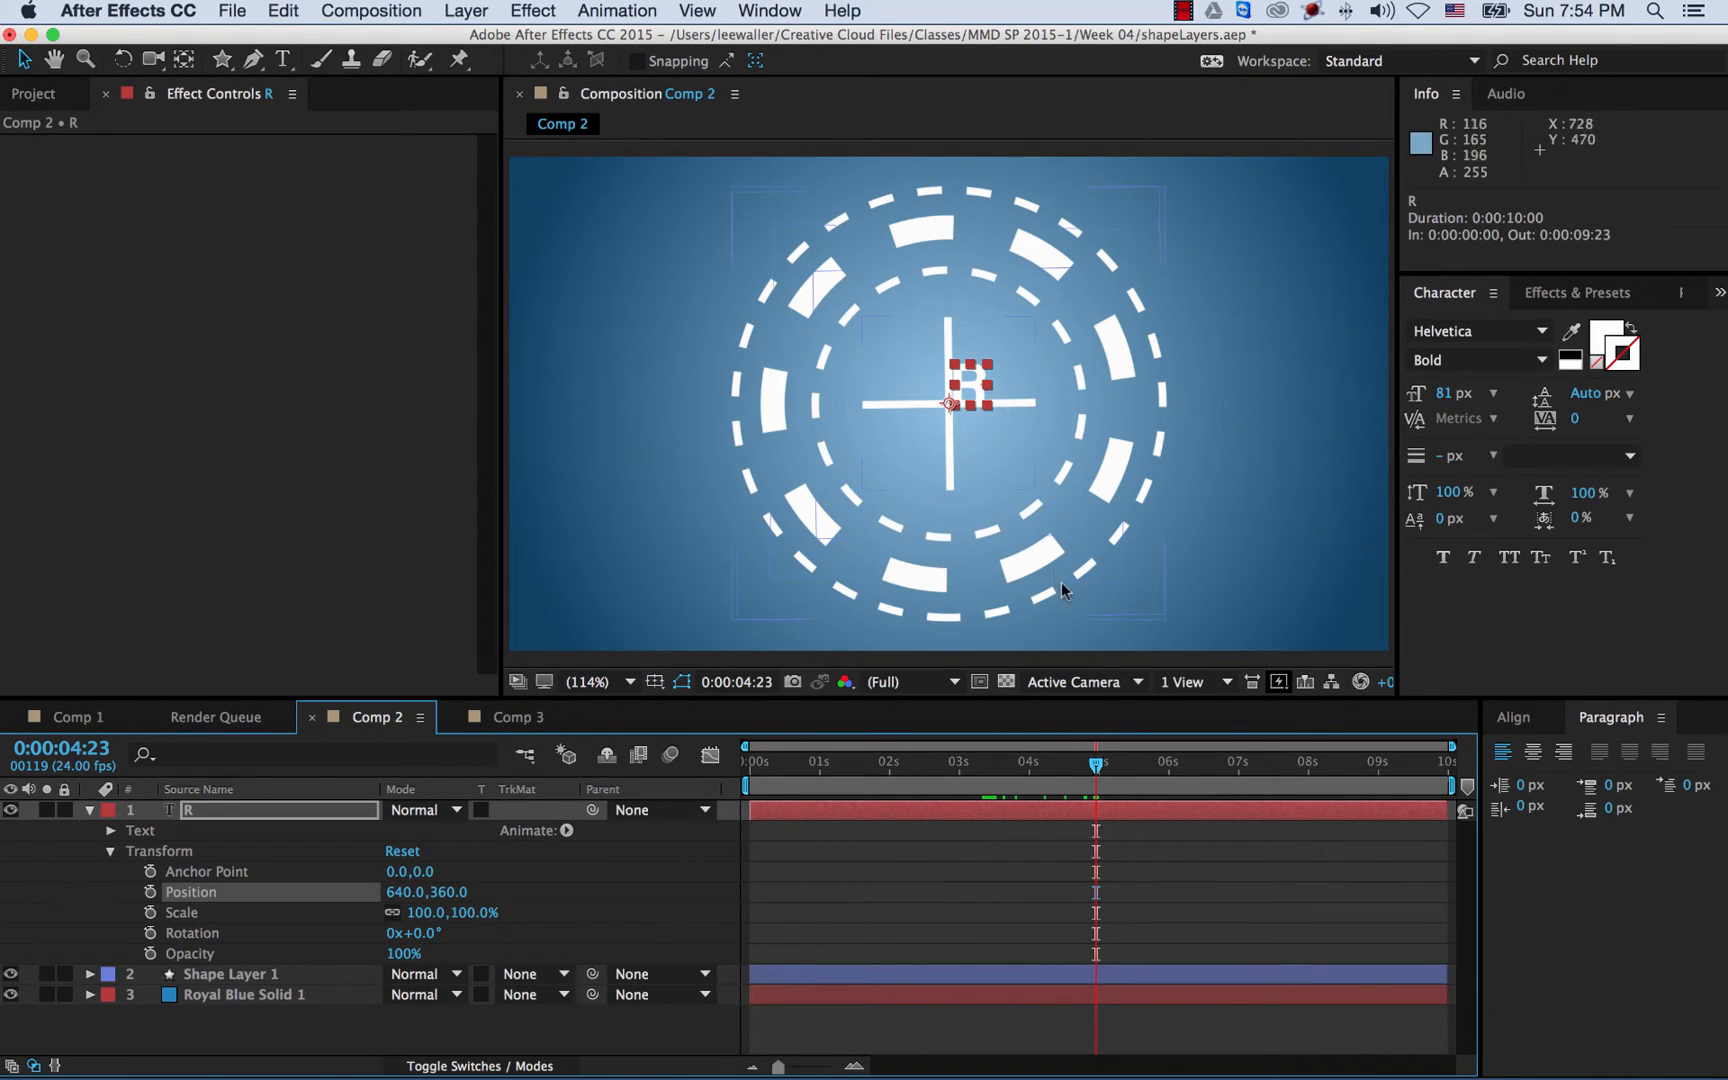
left_click_drag(1097, 766, 1100, 767)
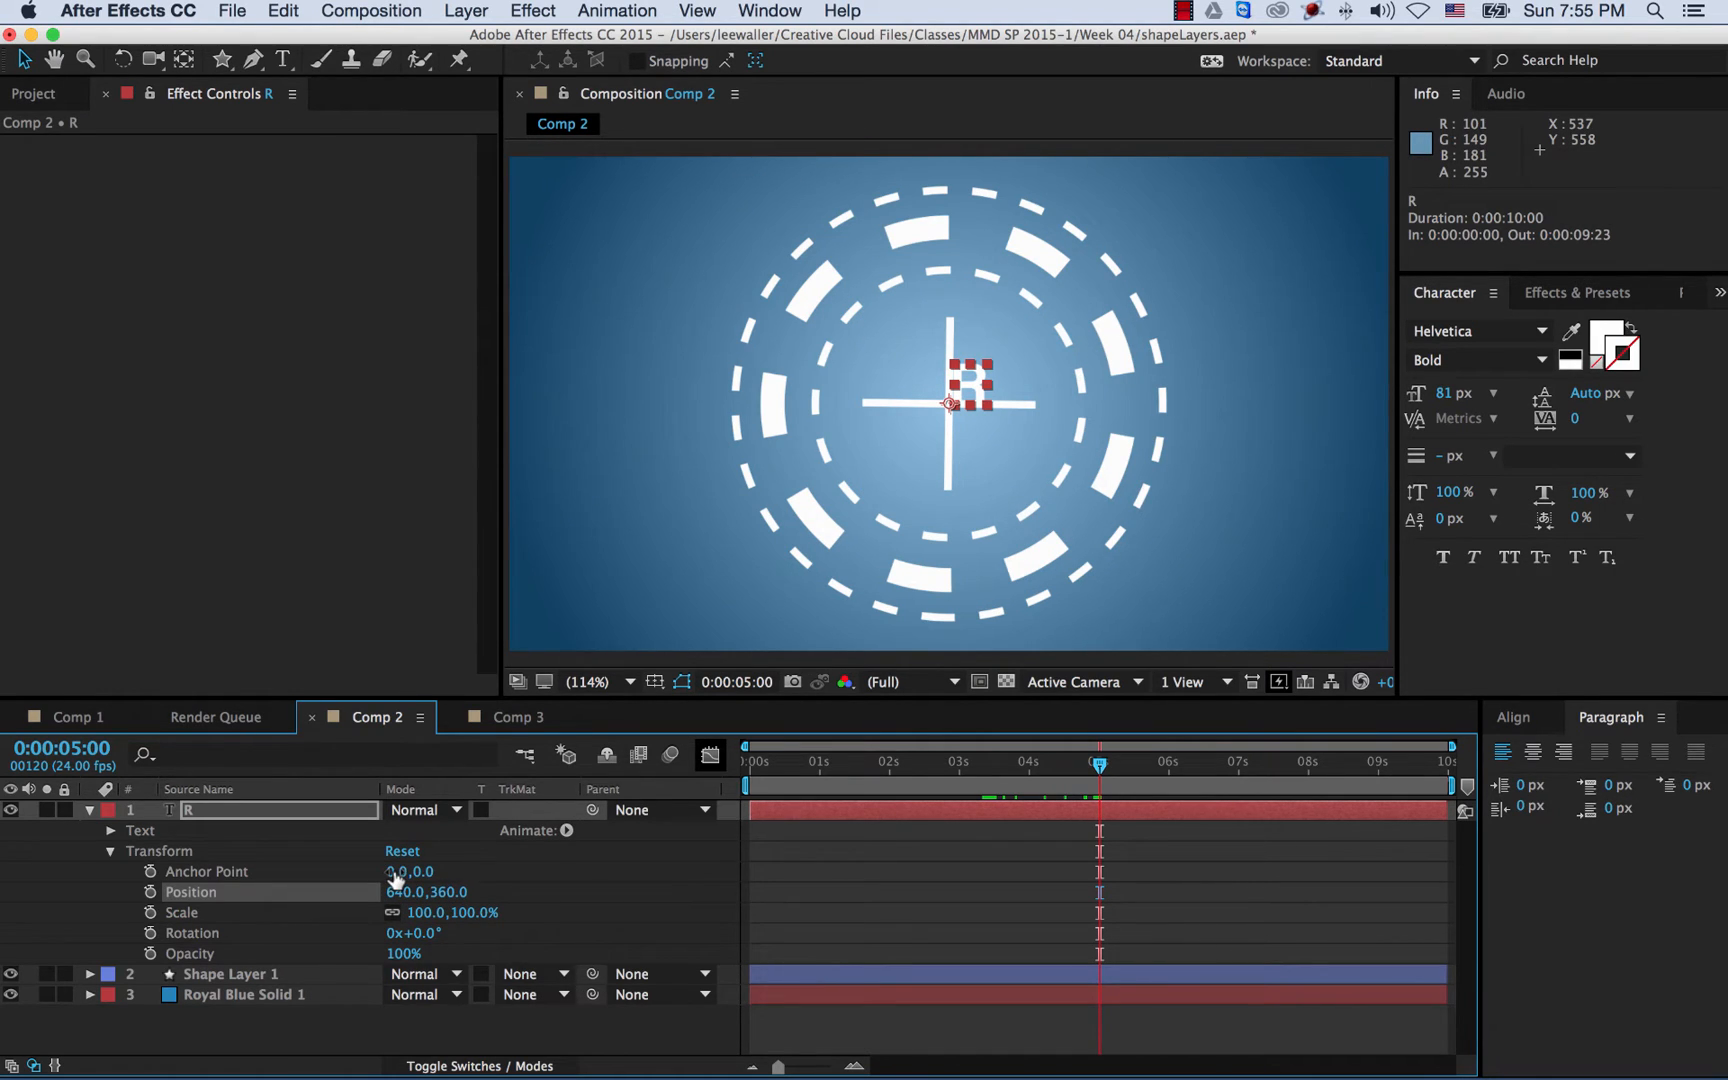
left_click_drag(396, 878, 361, 871)
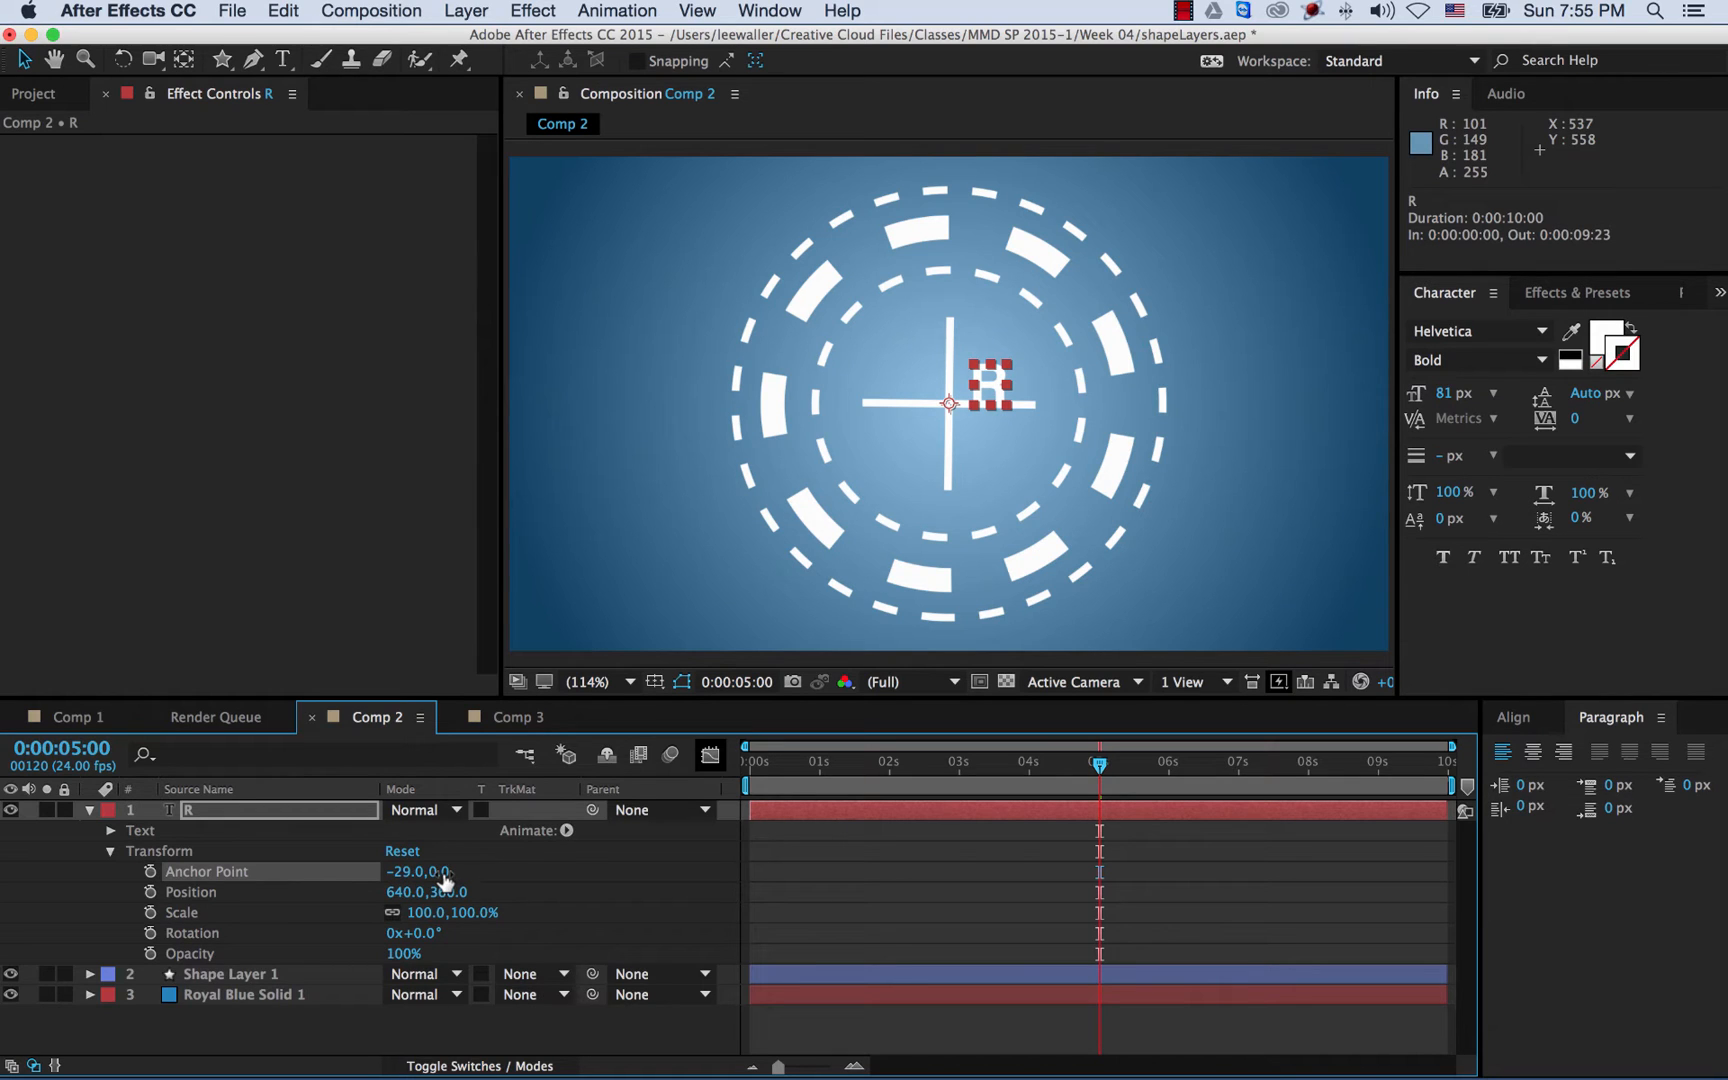
left_click_drag(437, 872, 482, 874)
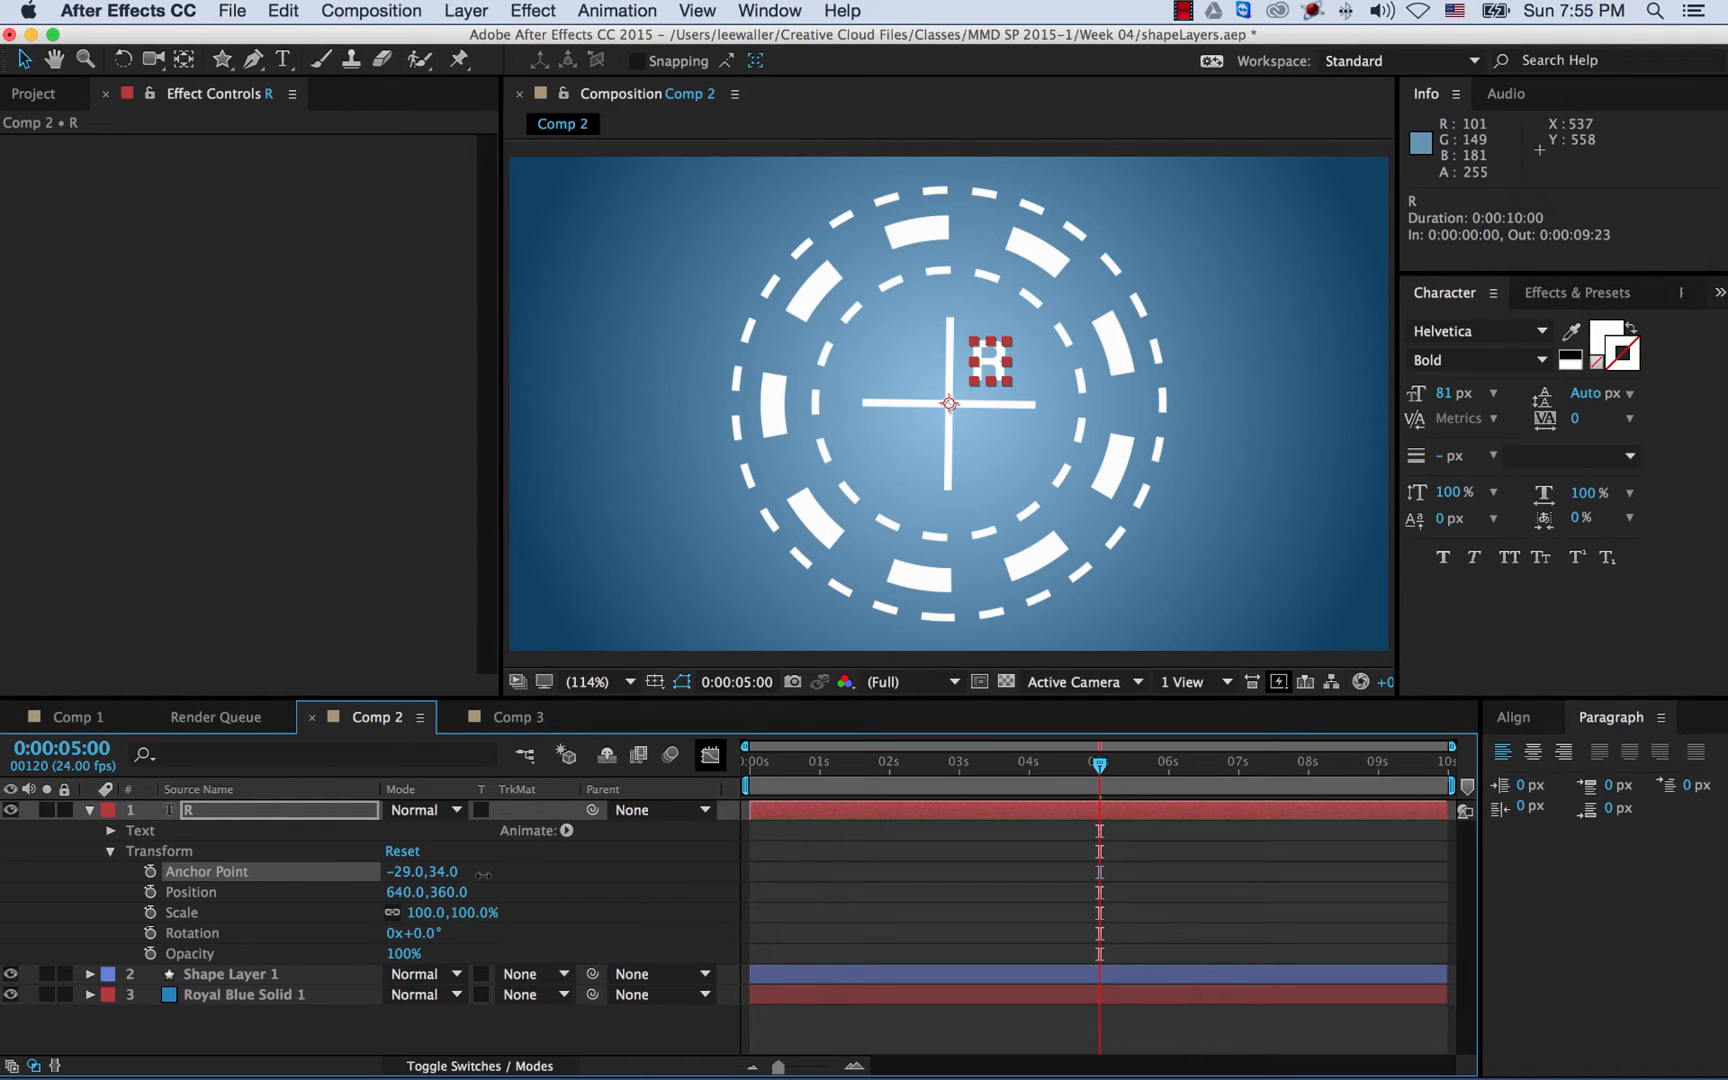
left_click(606, 567)
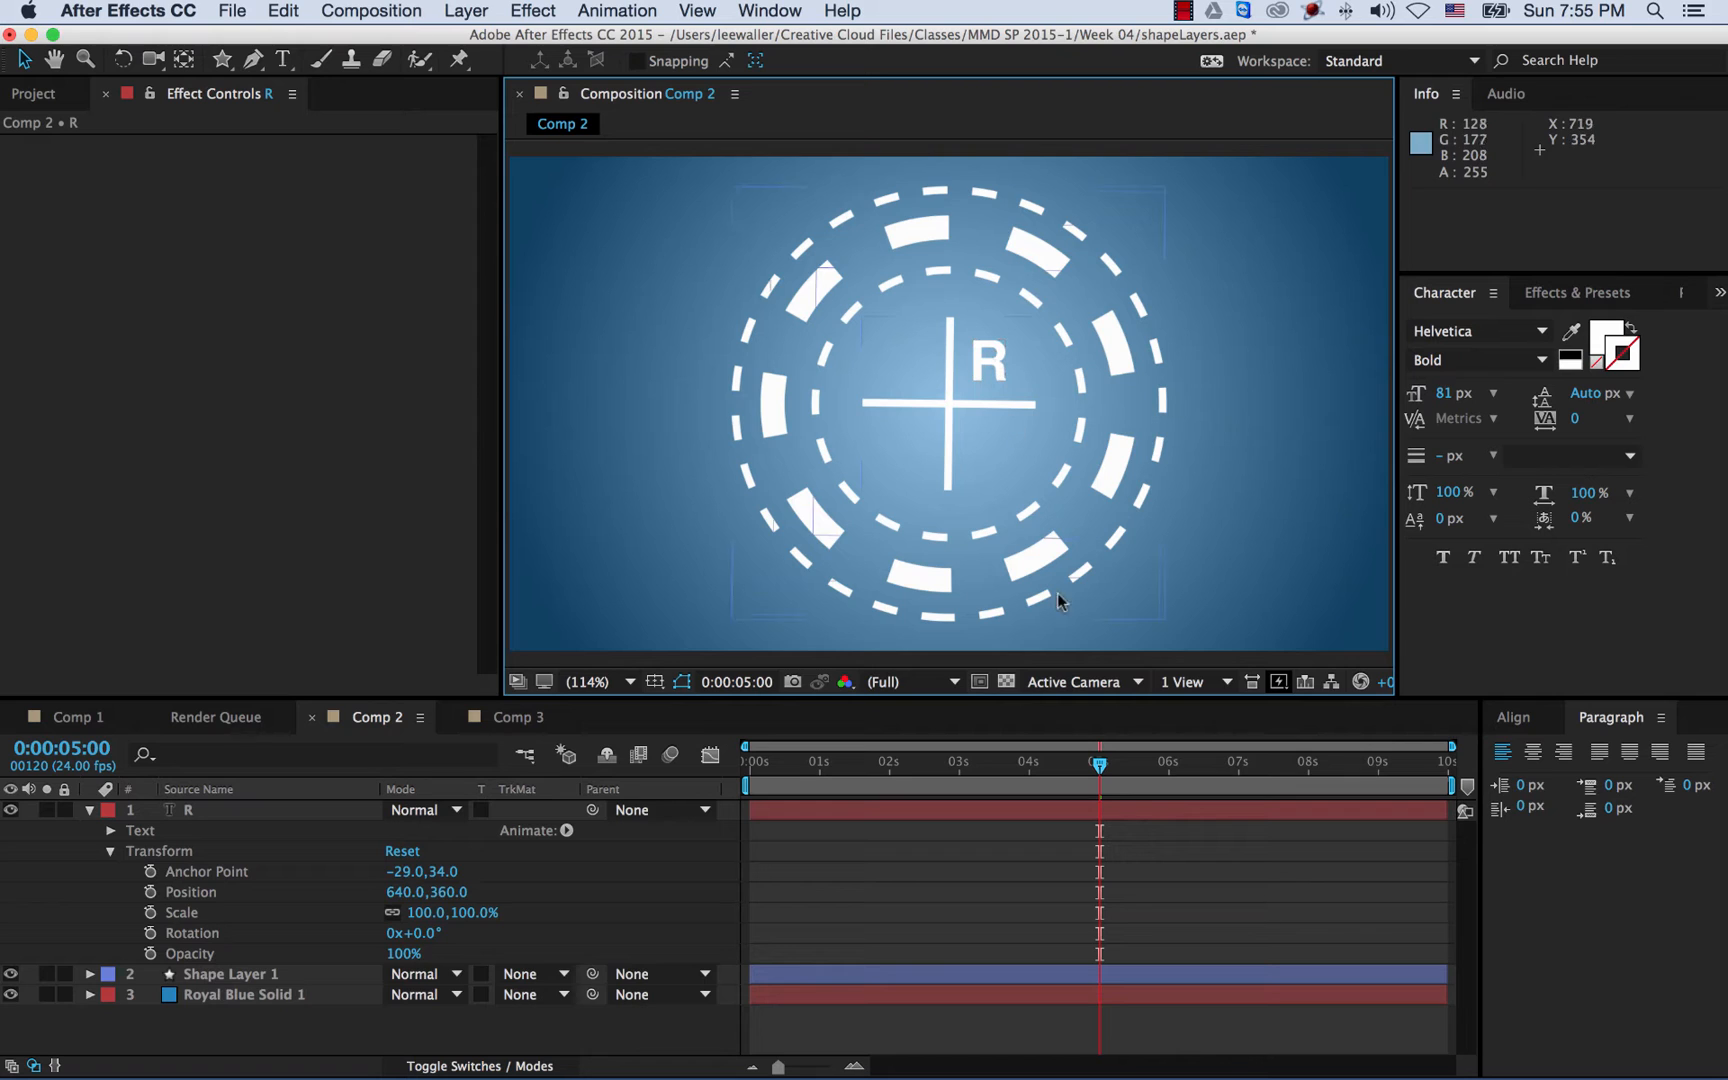
left_click_drag(1100, 768, 723, 762)
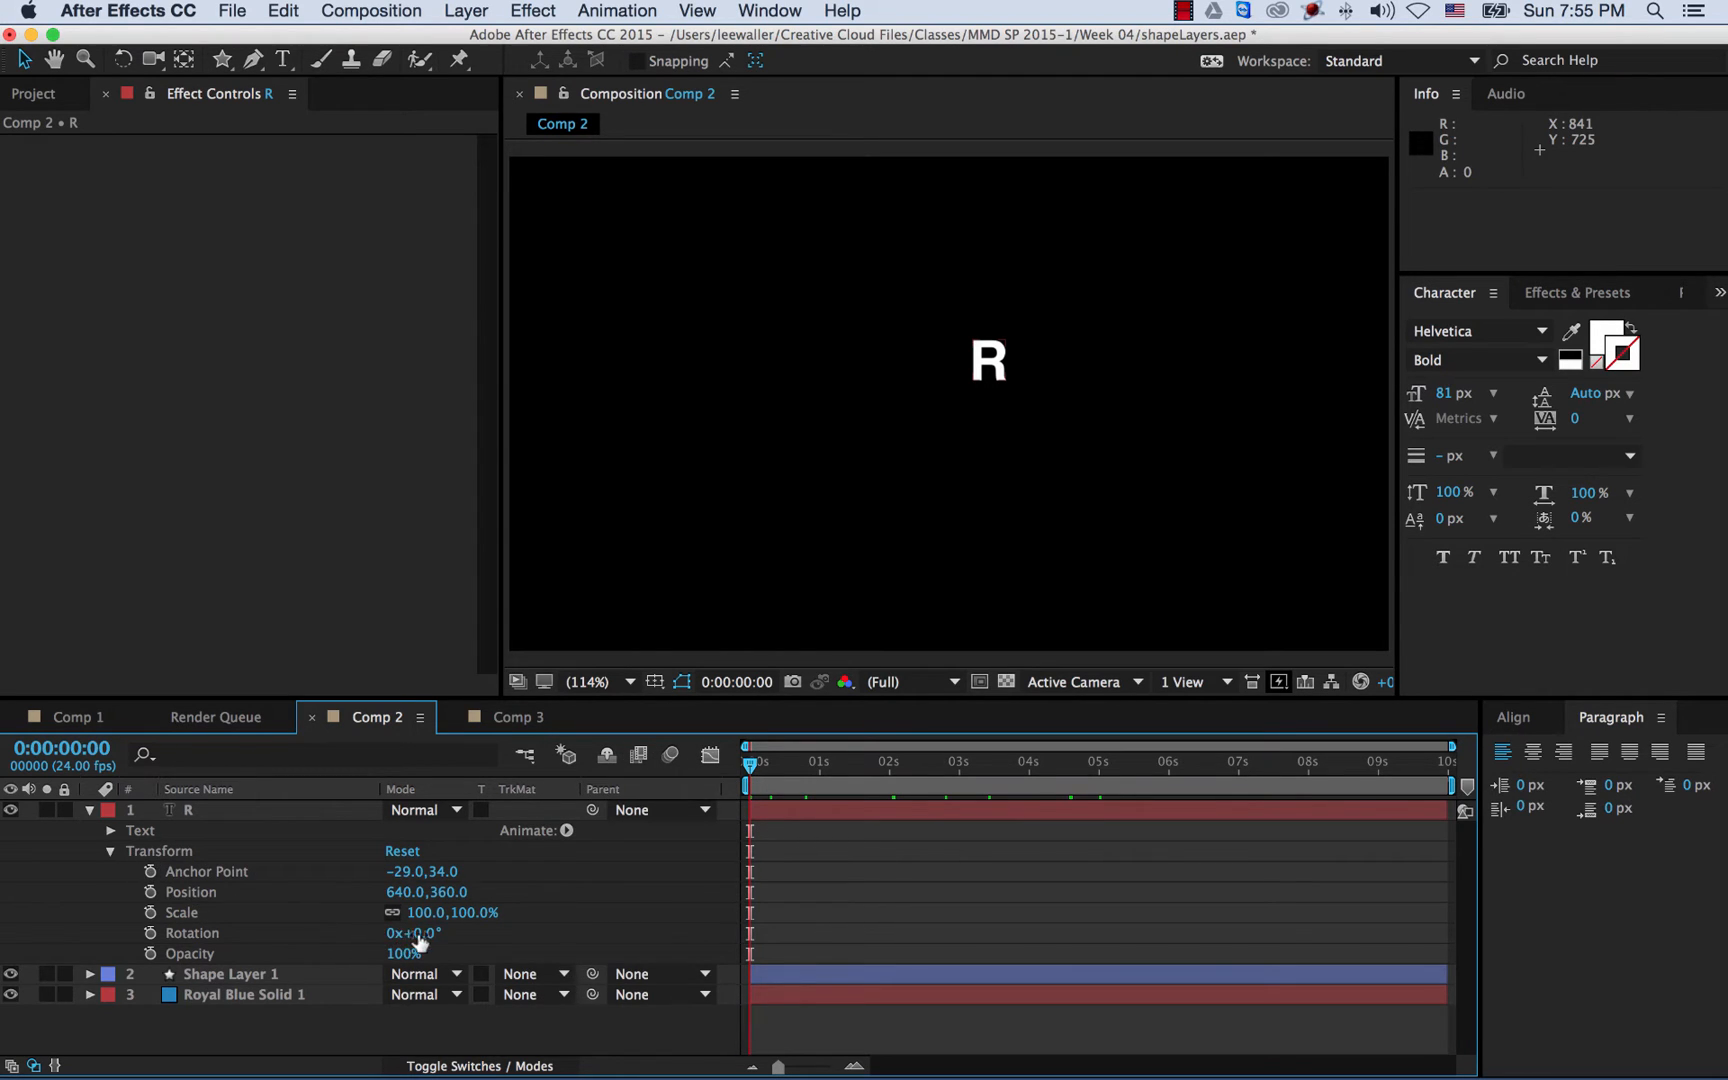
- Keyframe the R's Rotation from 0° at the start to 1x+0.0° at the last frame, then preview
left_click(201, 935)
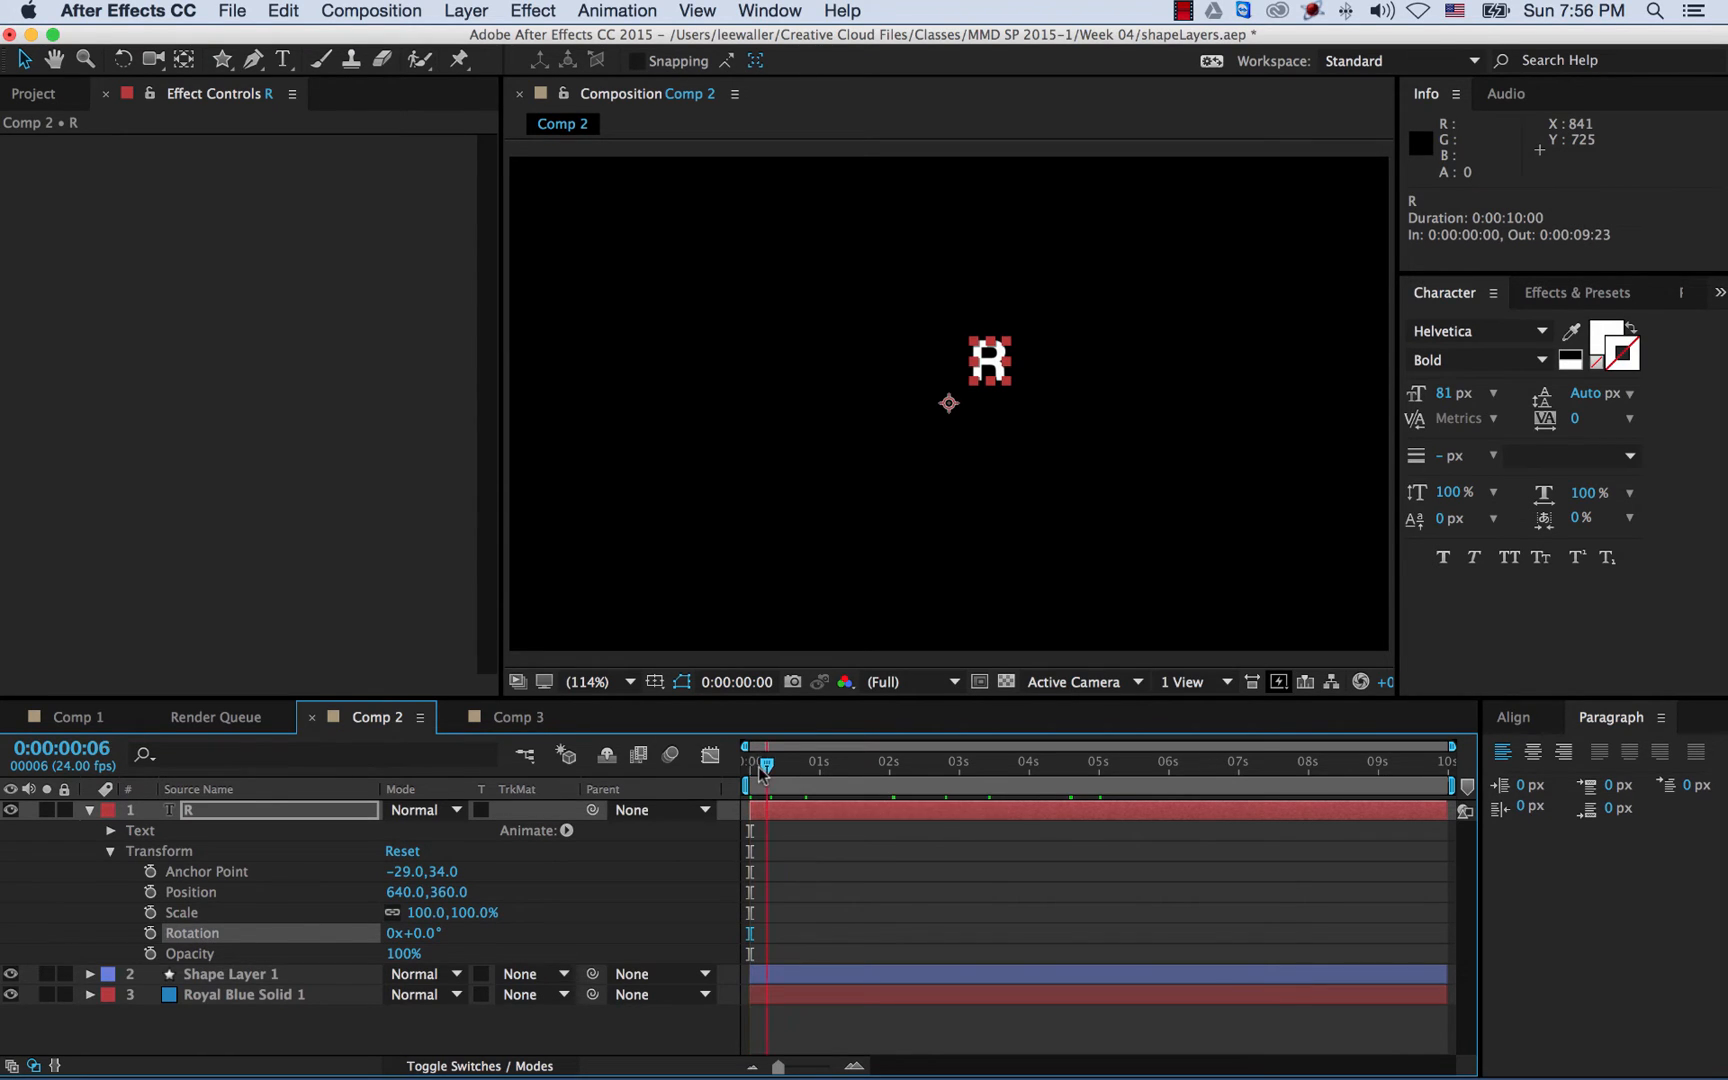
left_click(946, 398)
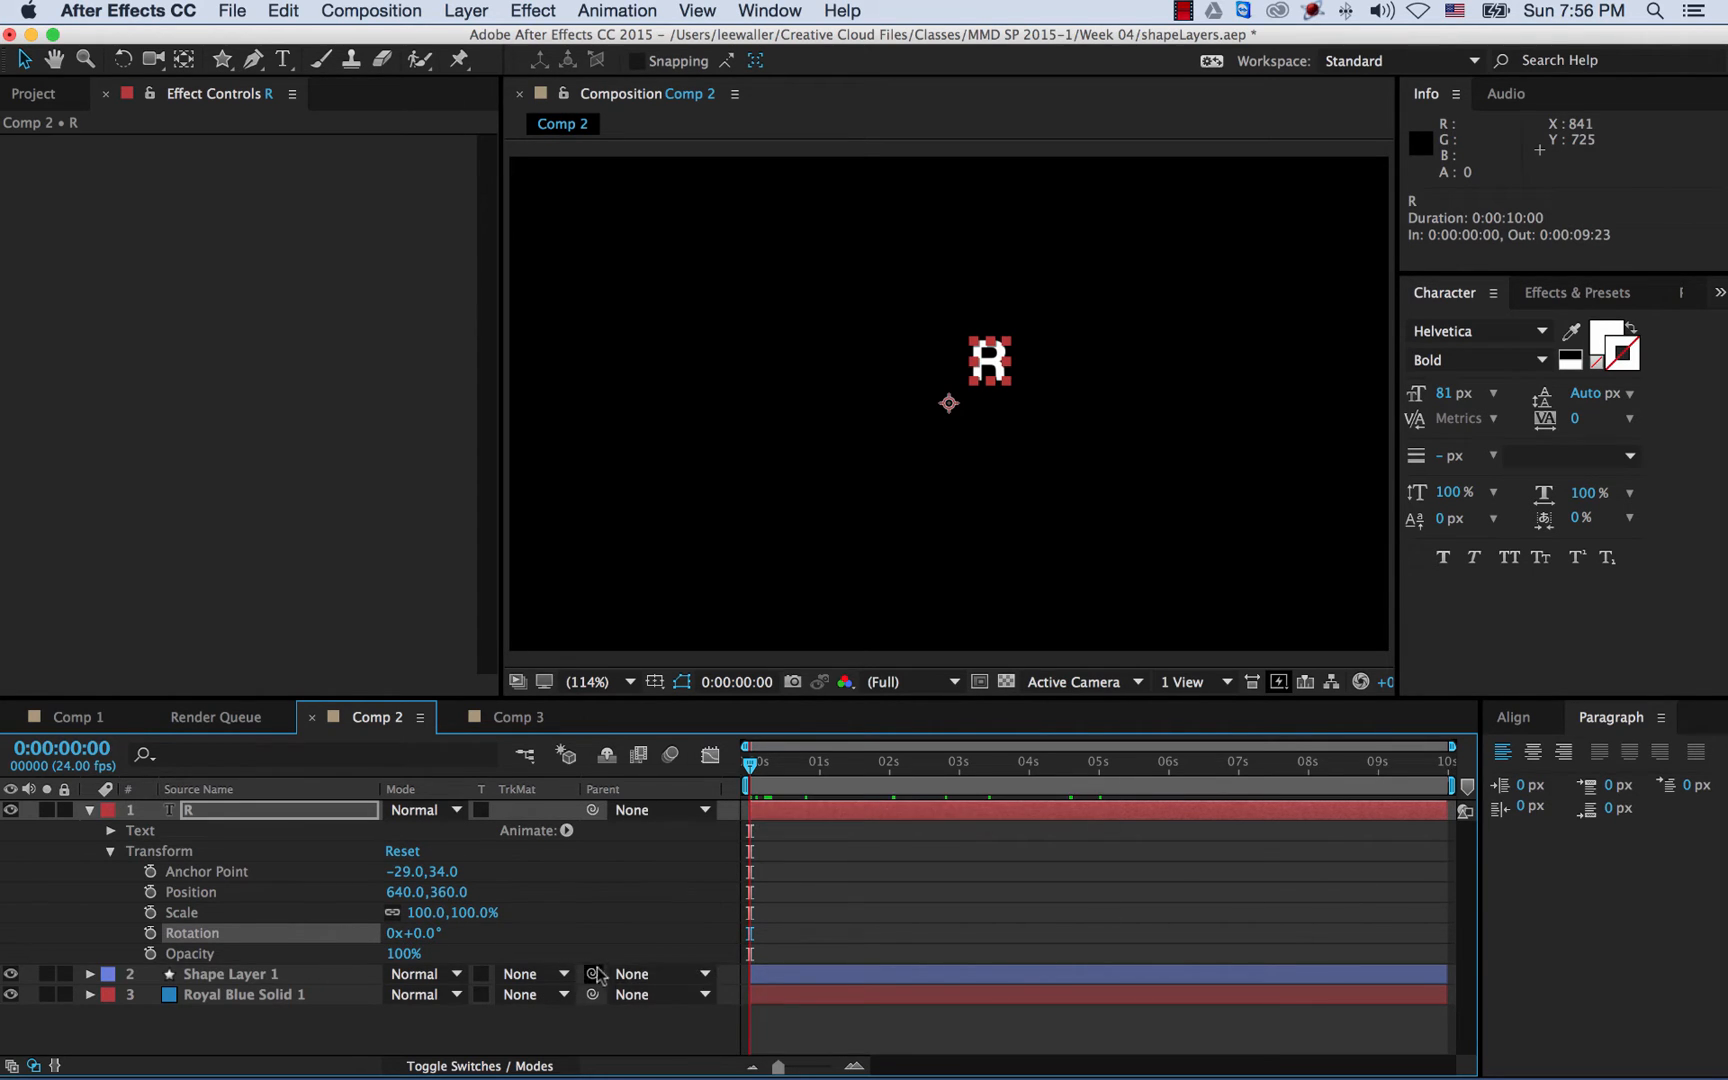
left_click(151, 933)
left_click_drag(750, 765, 1187, 780)
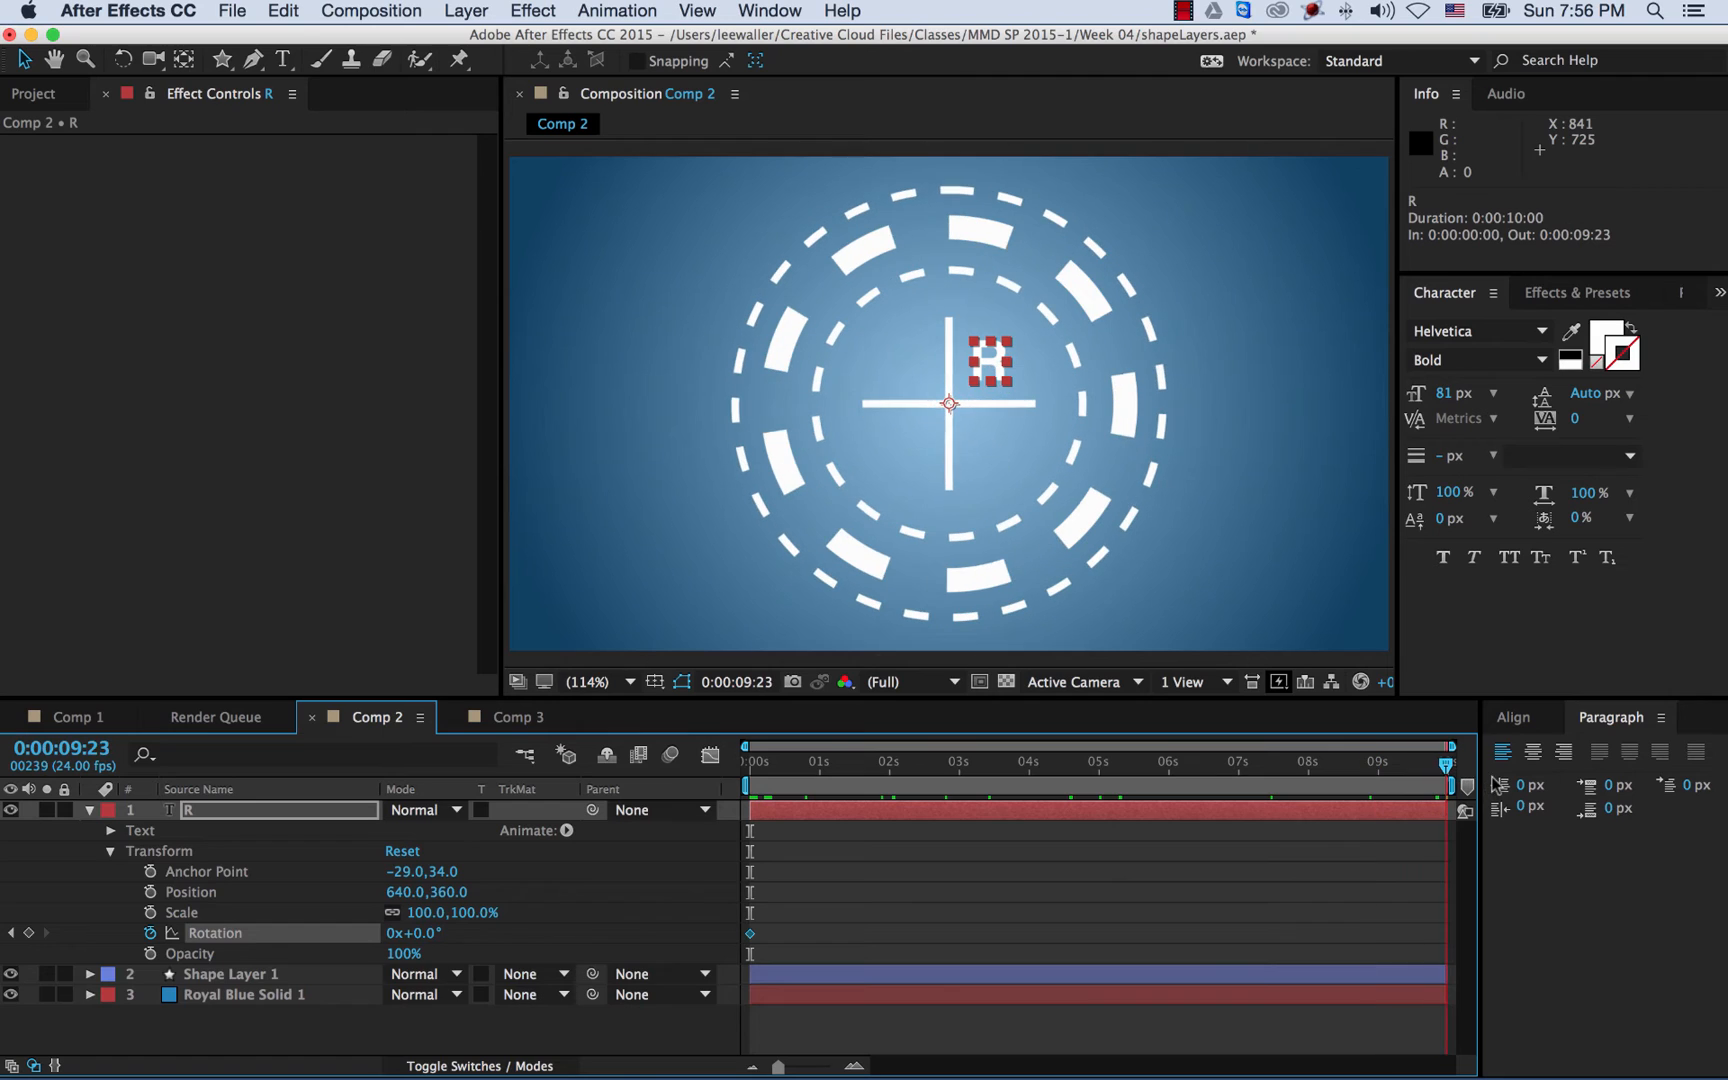
left_click(395, 934)
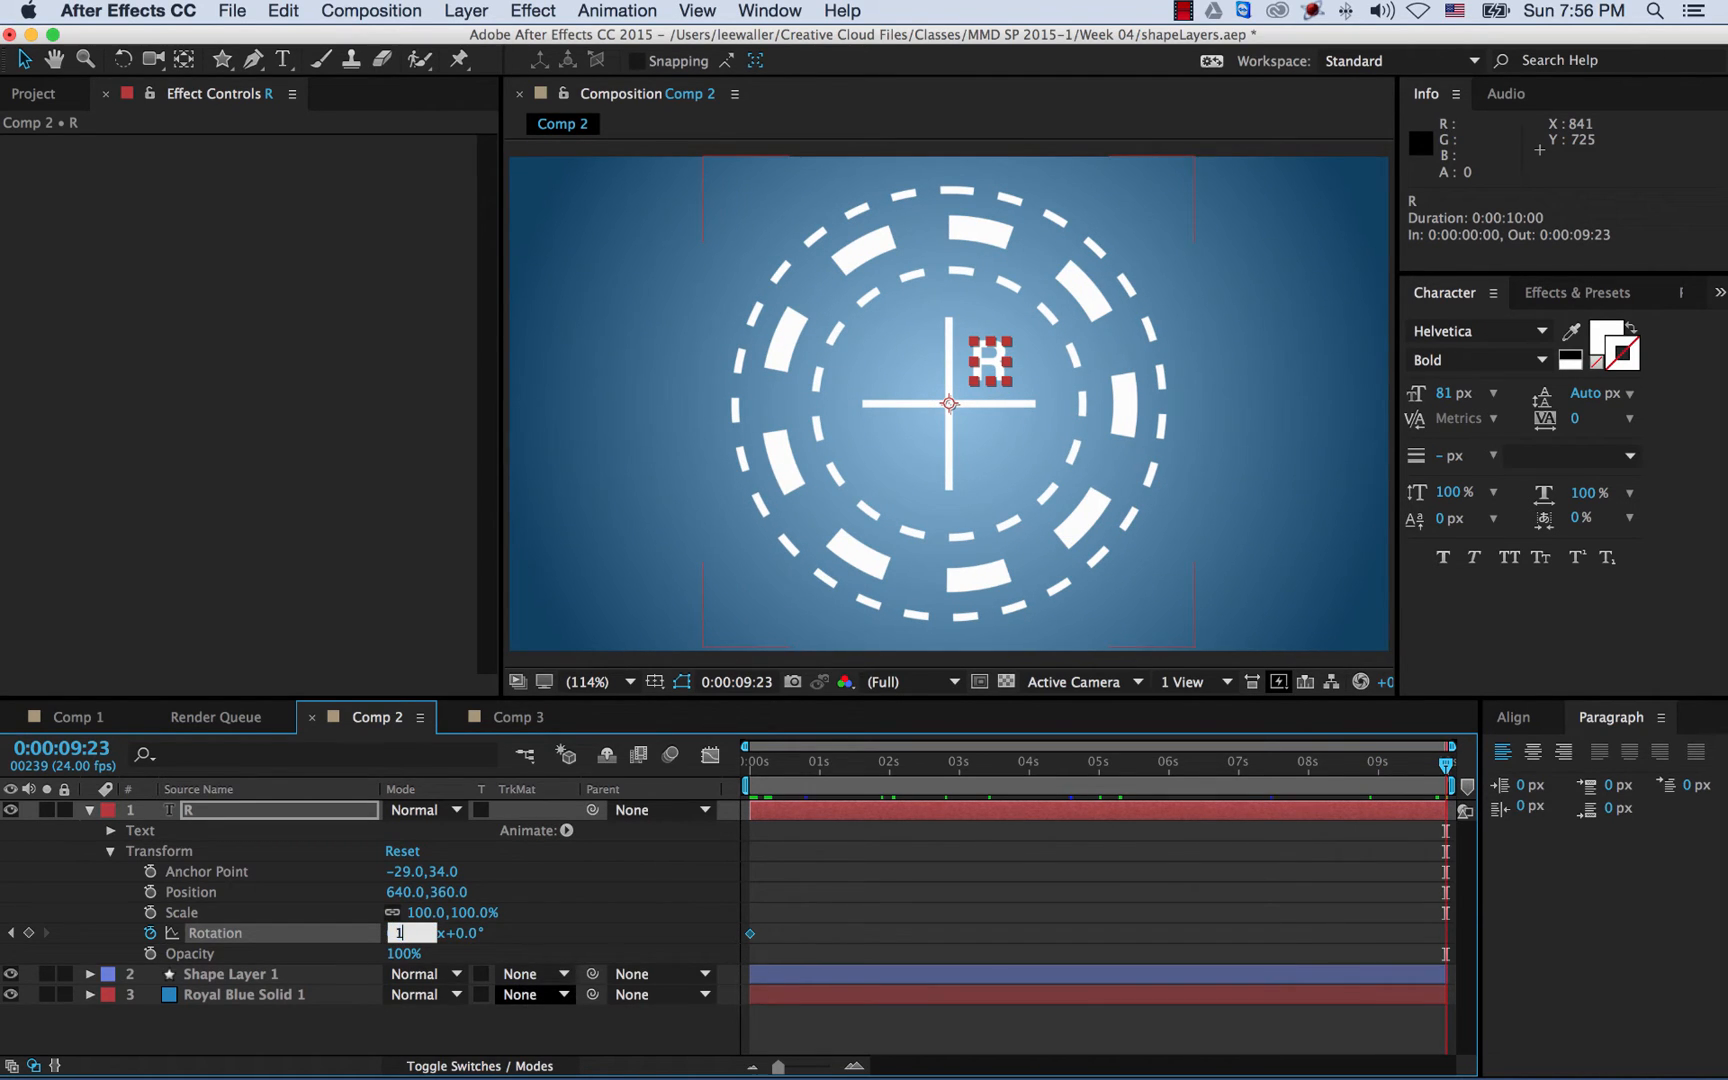
key("Return")
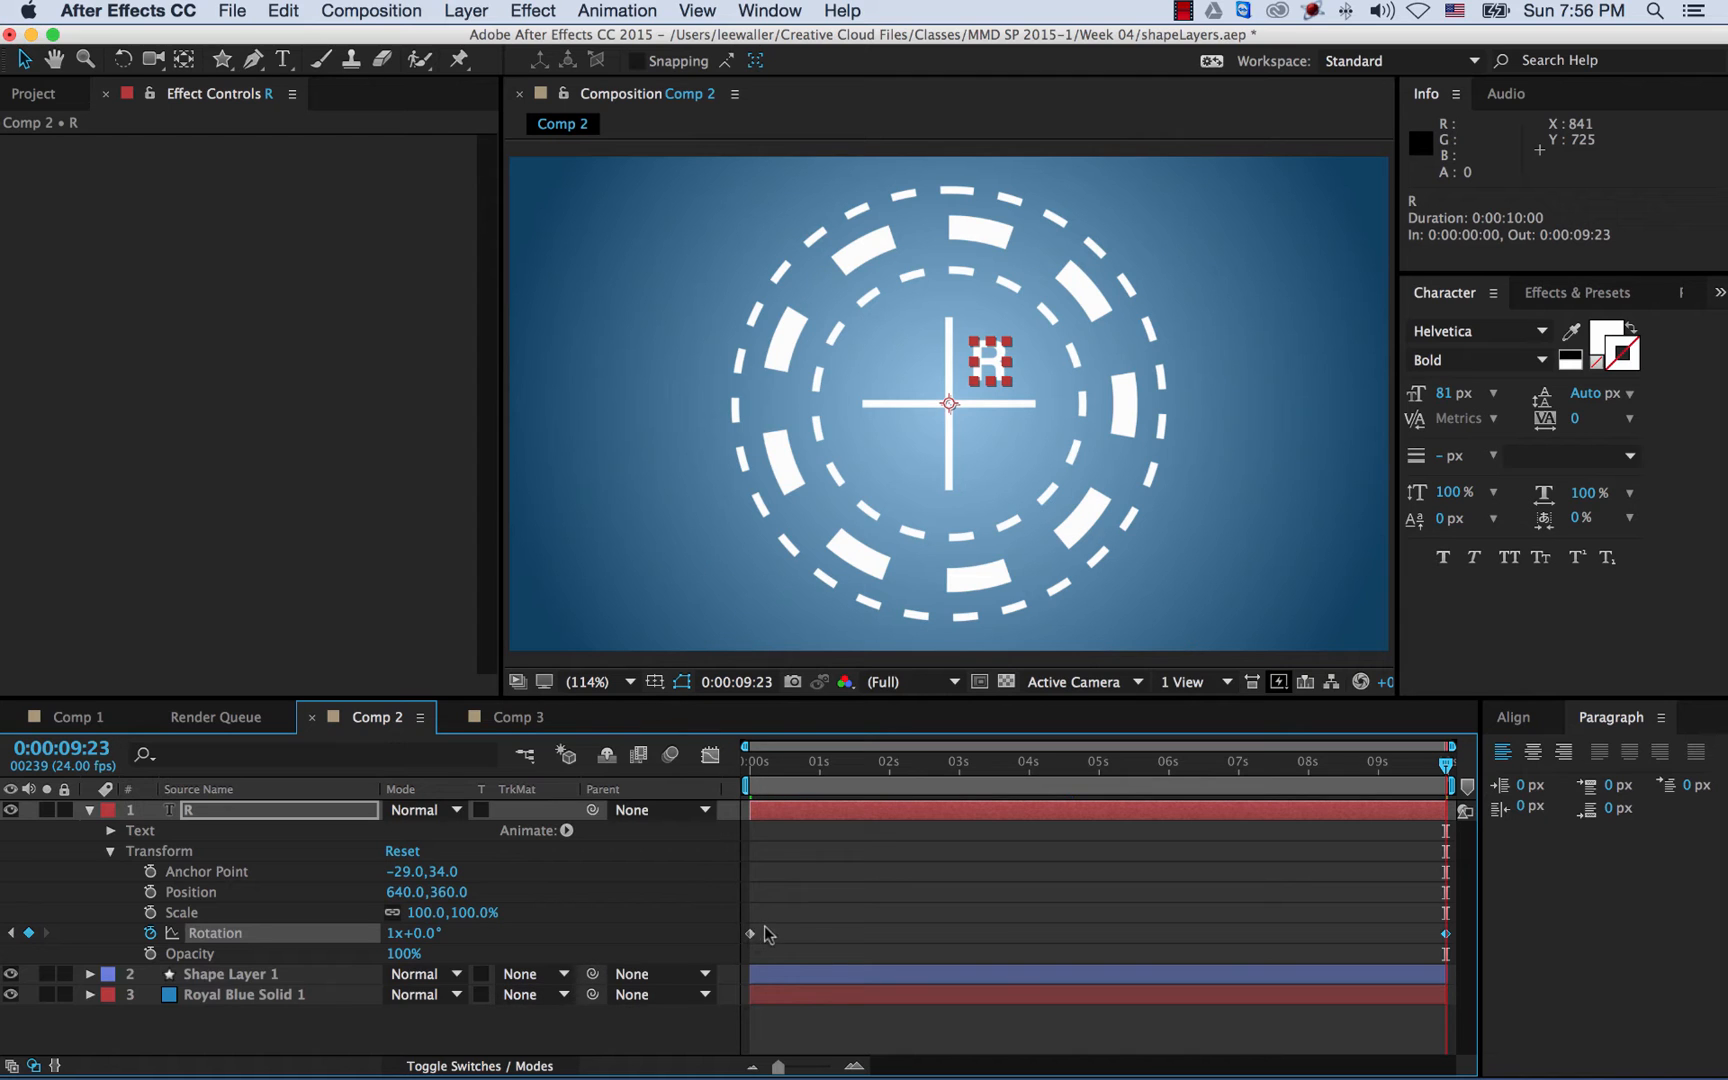
key("space")
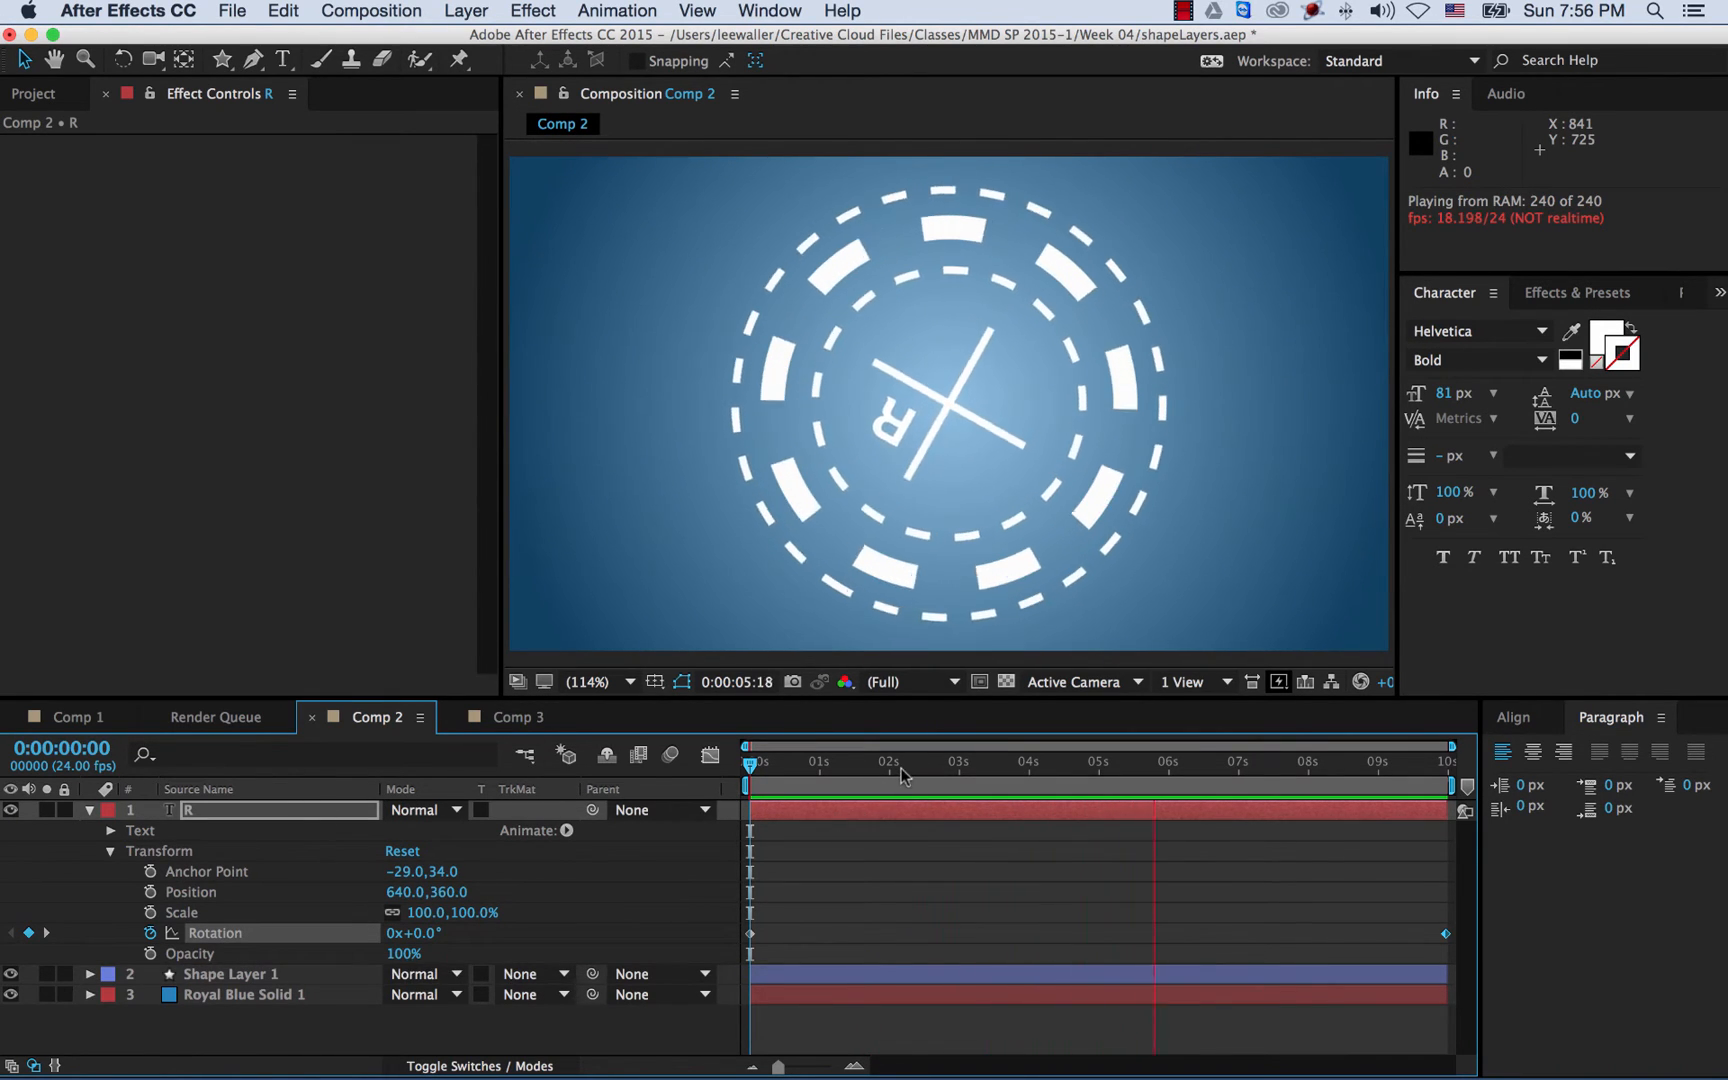
- Keyframe the R's Opacity from 0% at 0:00:03:00 to 100% at 0:00:04:00
left_click_drag(900, 768, 959, 775)
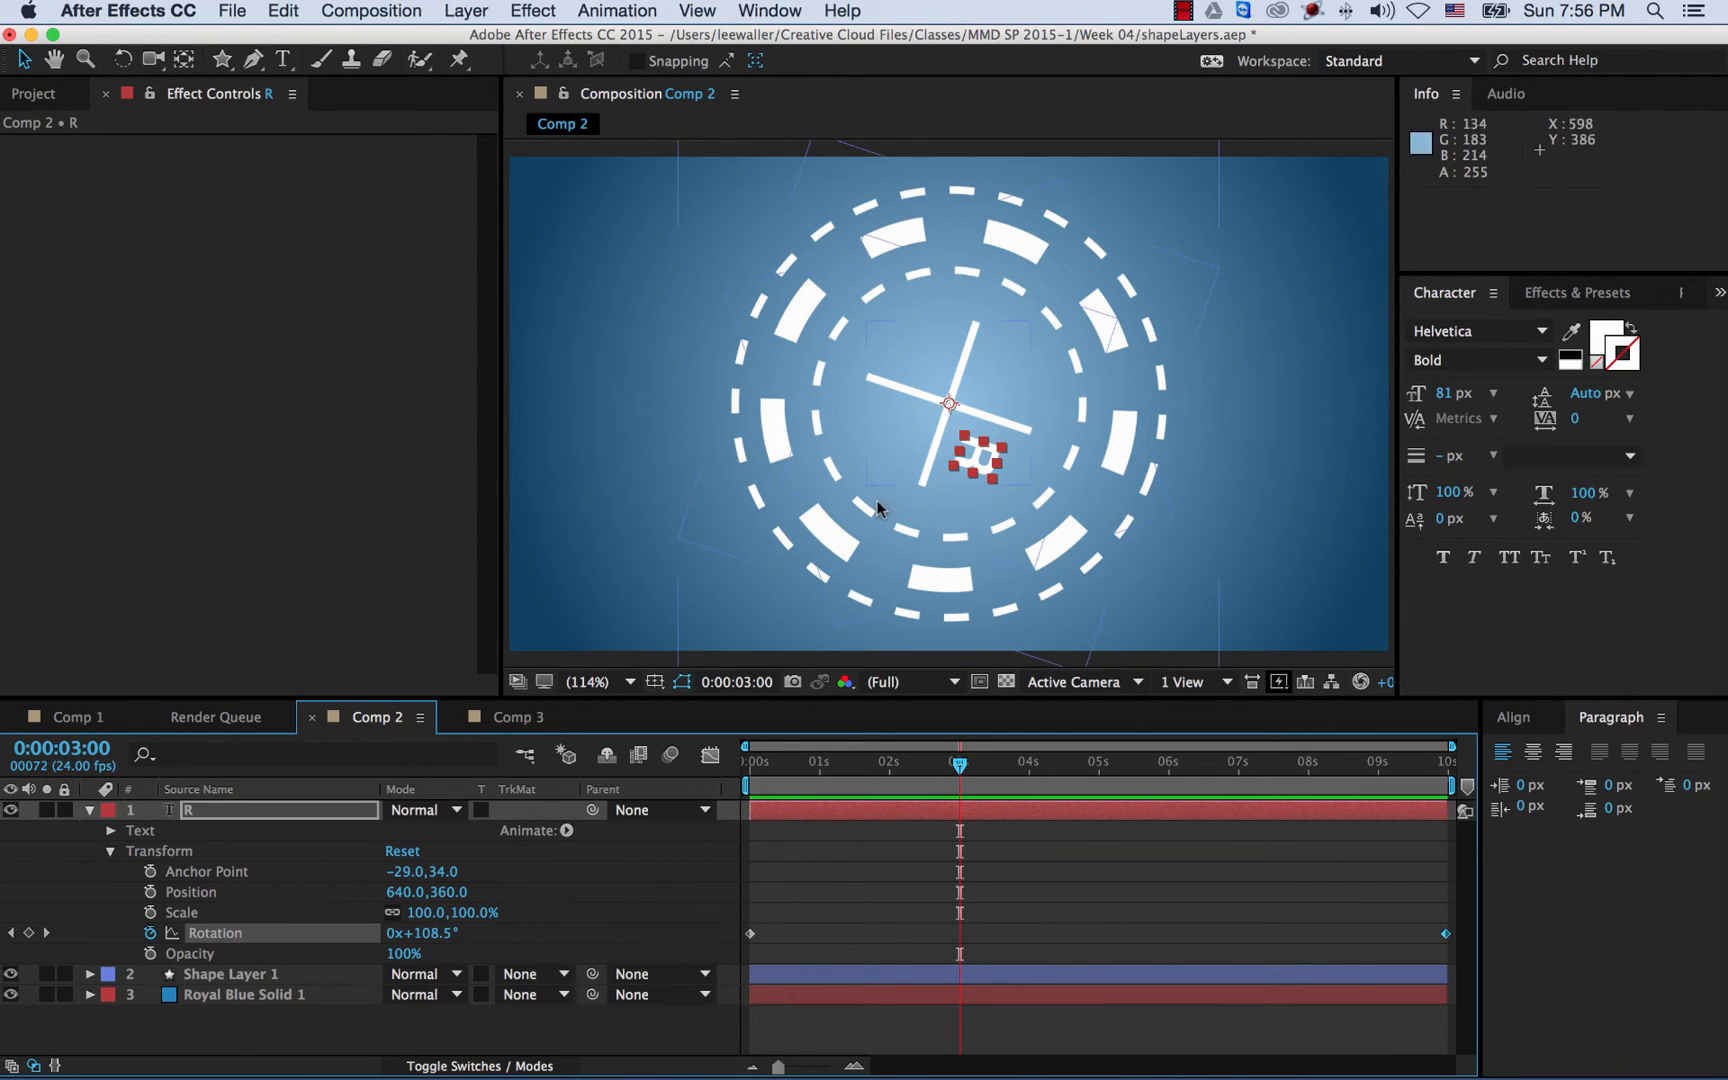
left_click(150, 953)
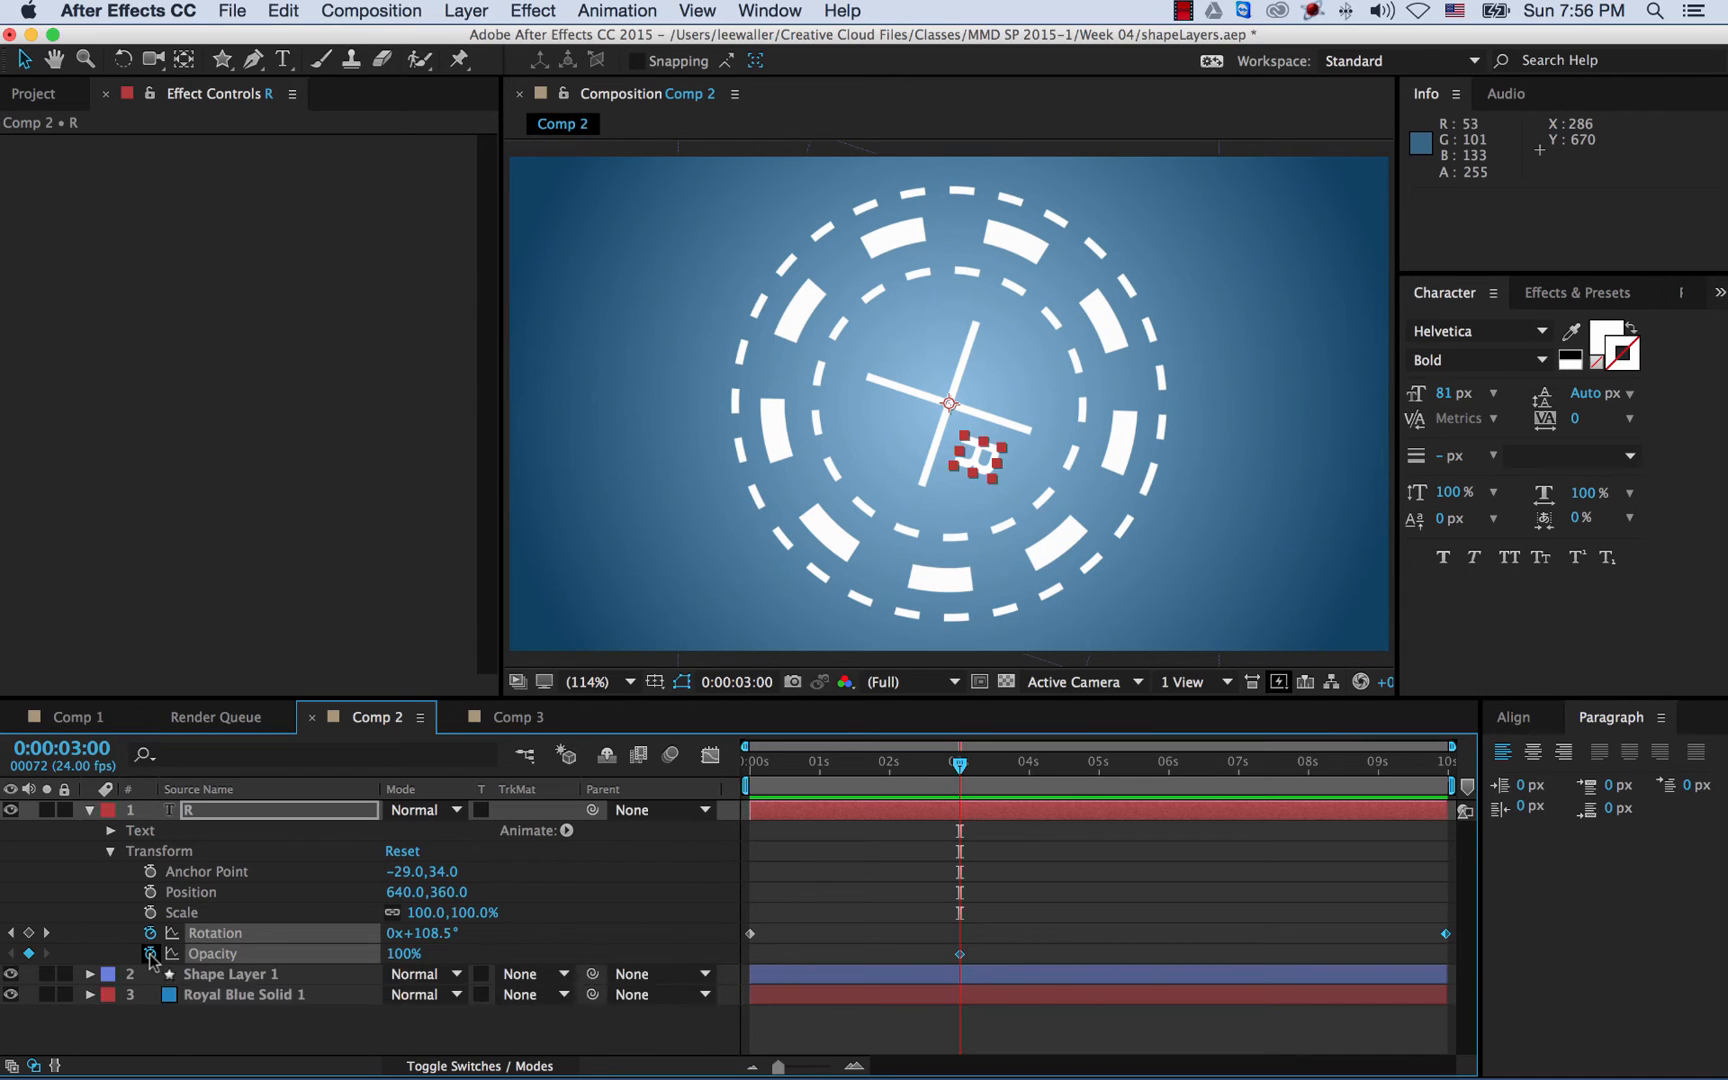
left_click(404, 955)
type("0")
key("Return")
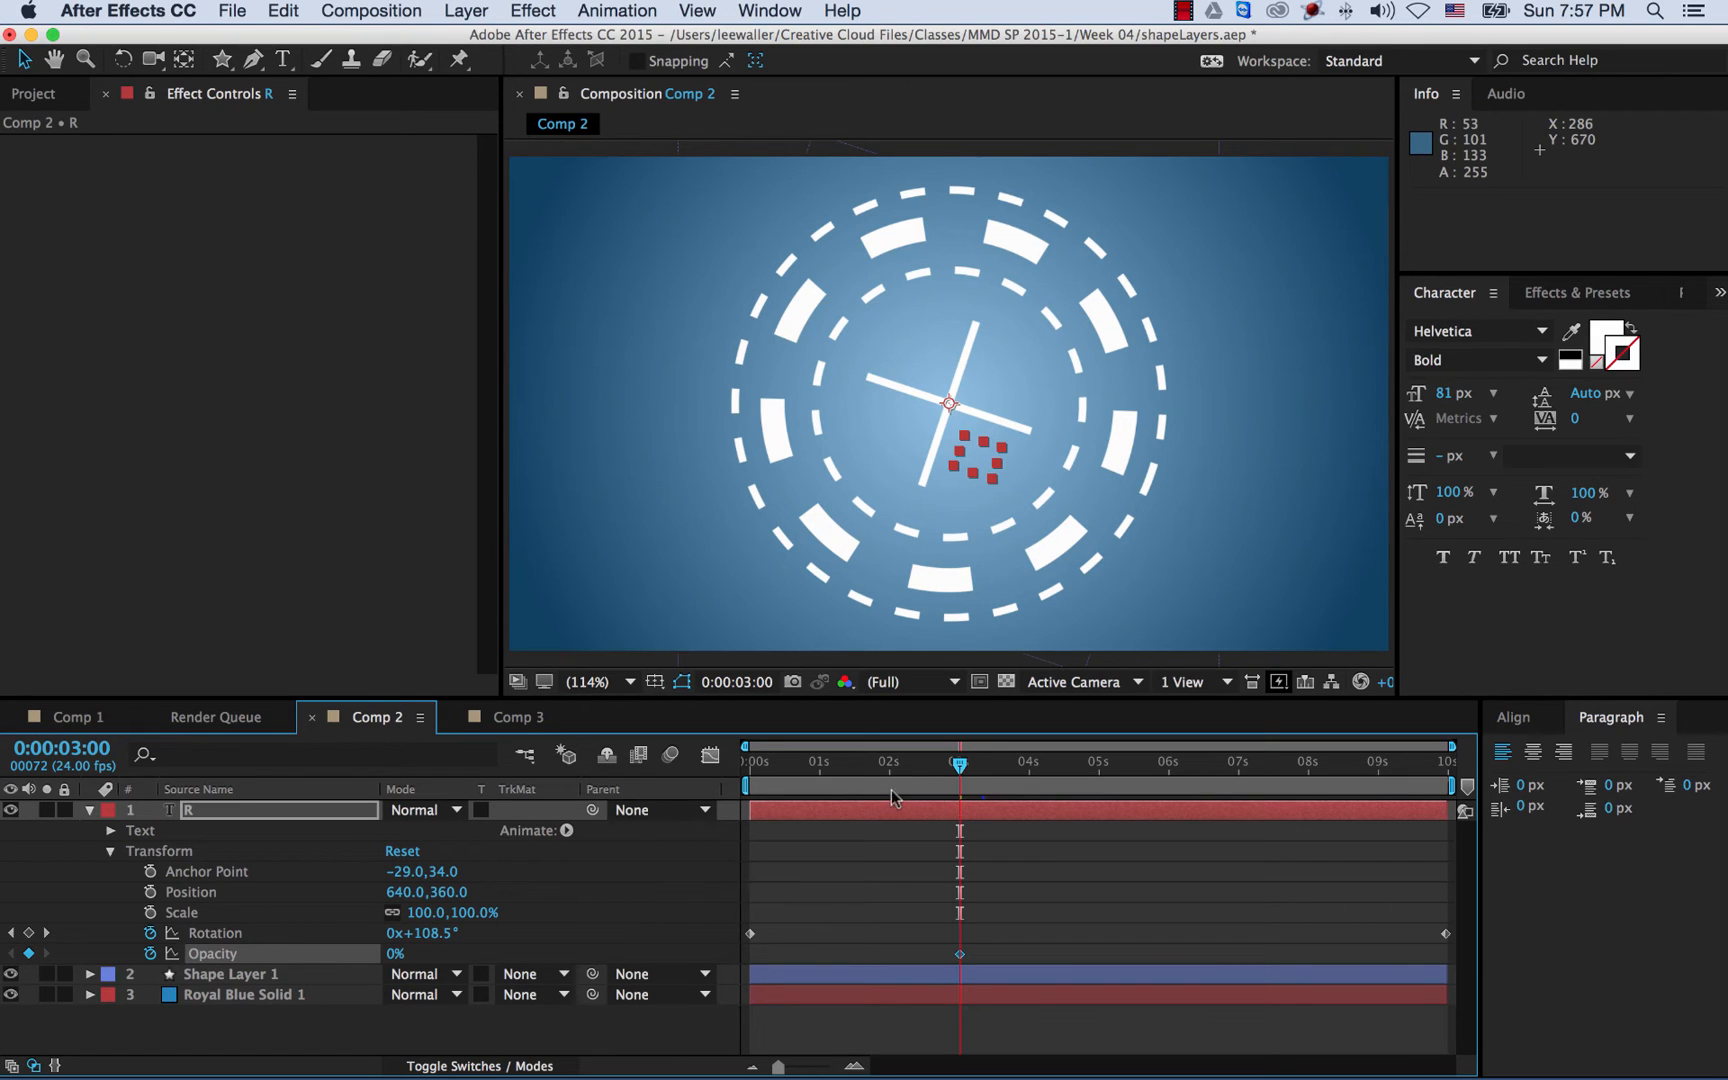
left_click_drag(985, 768, 1029, 768)
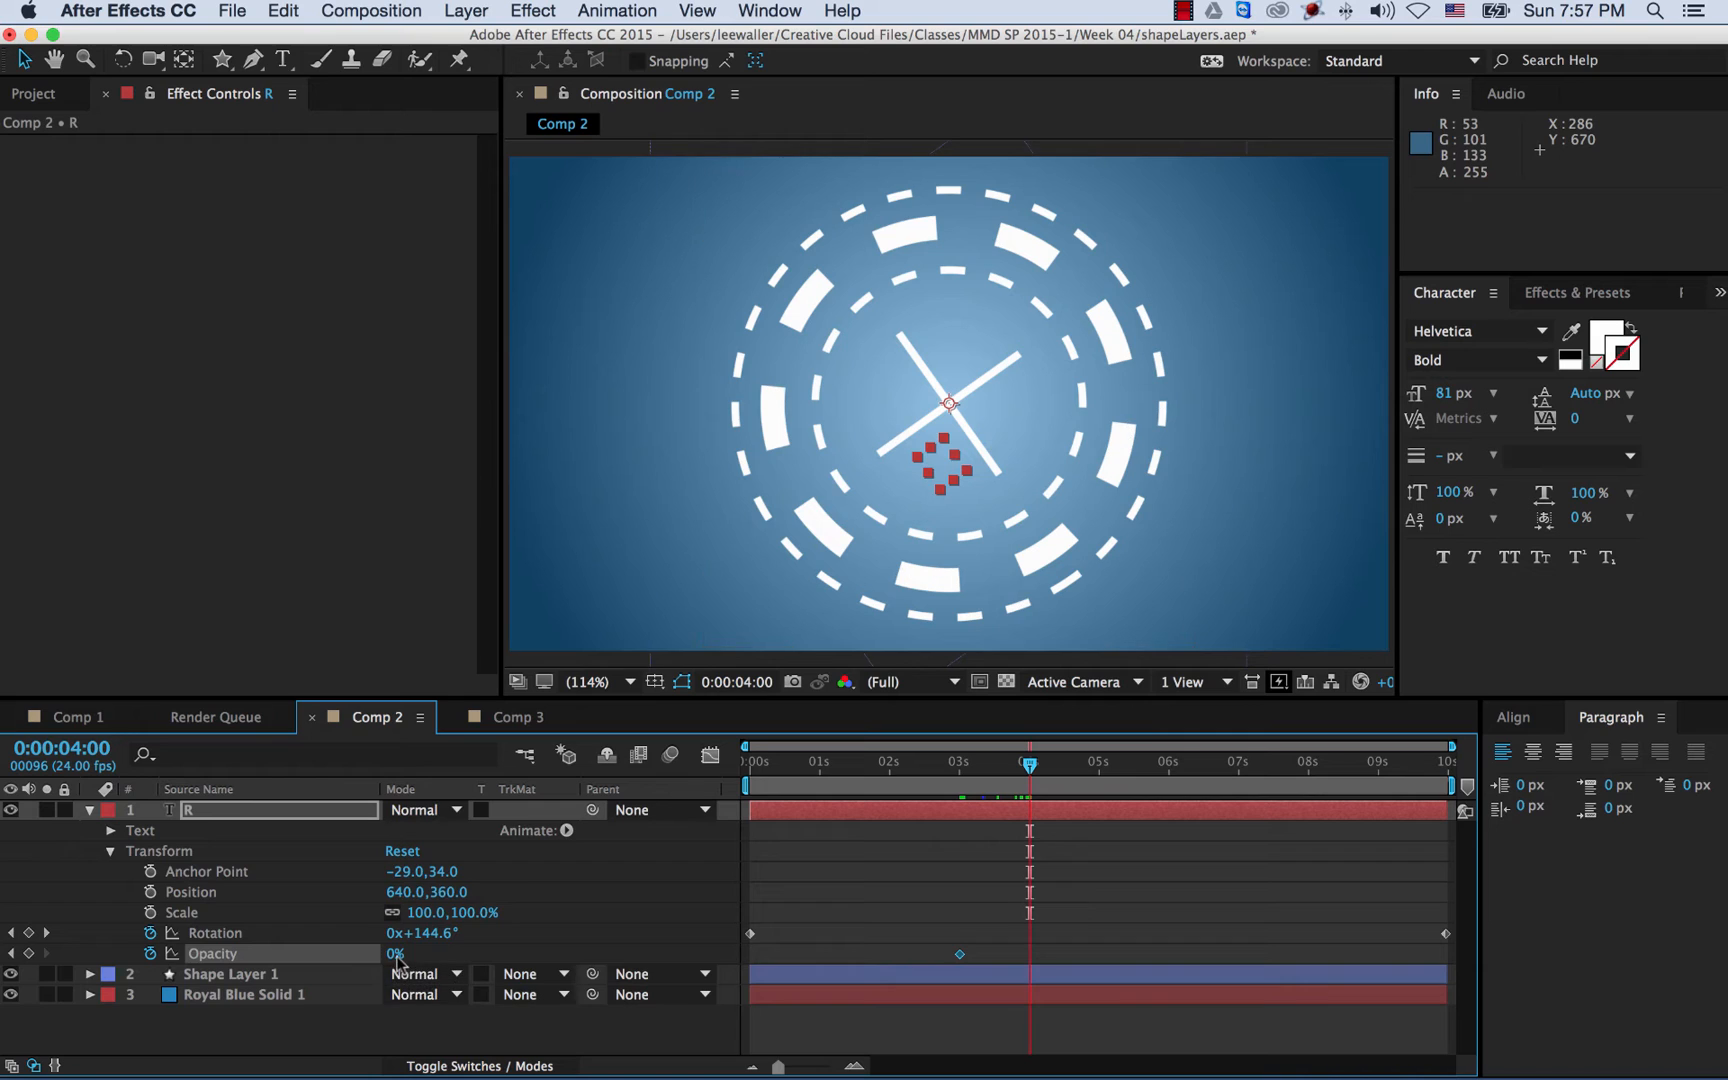
left_click_drag(391, 958, 728, 954)
key("Home")
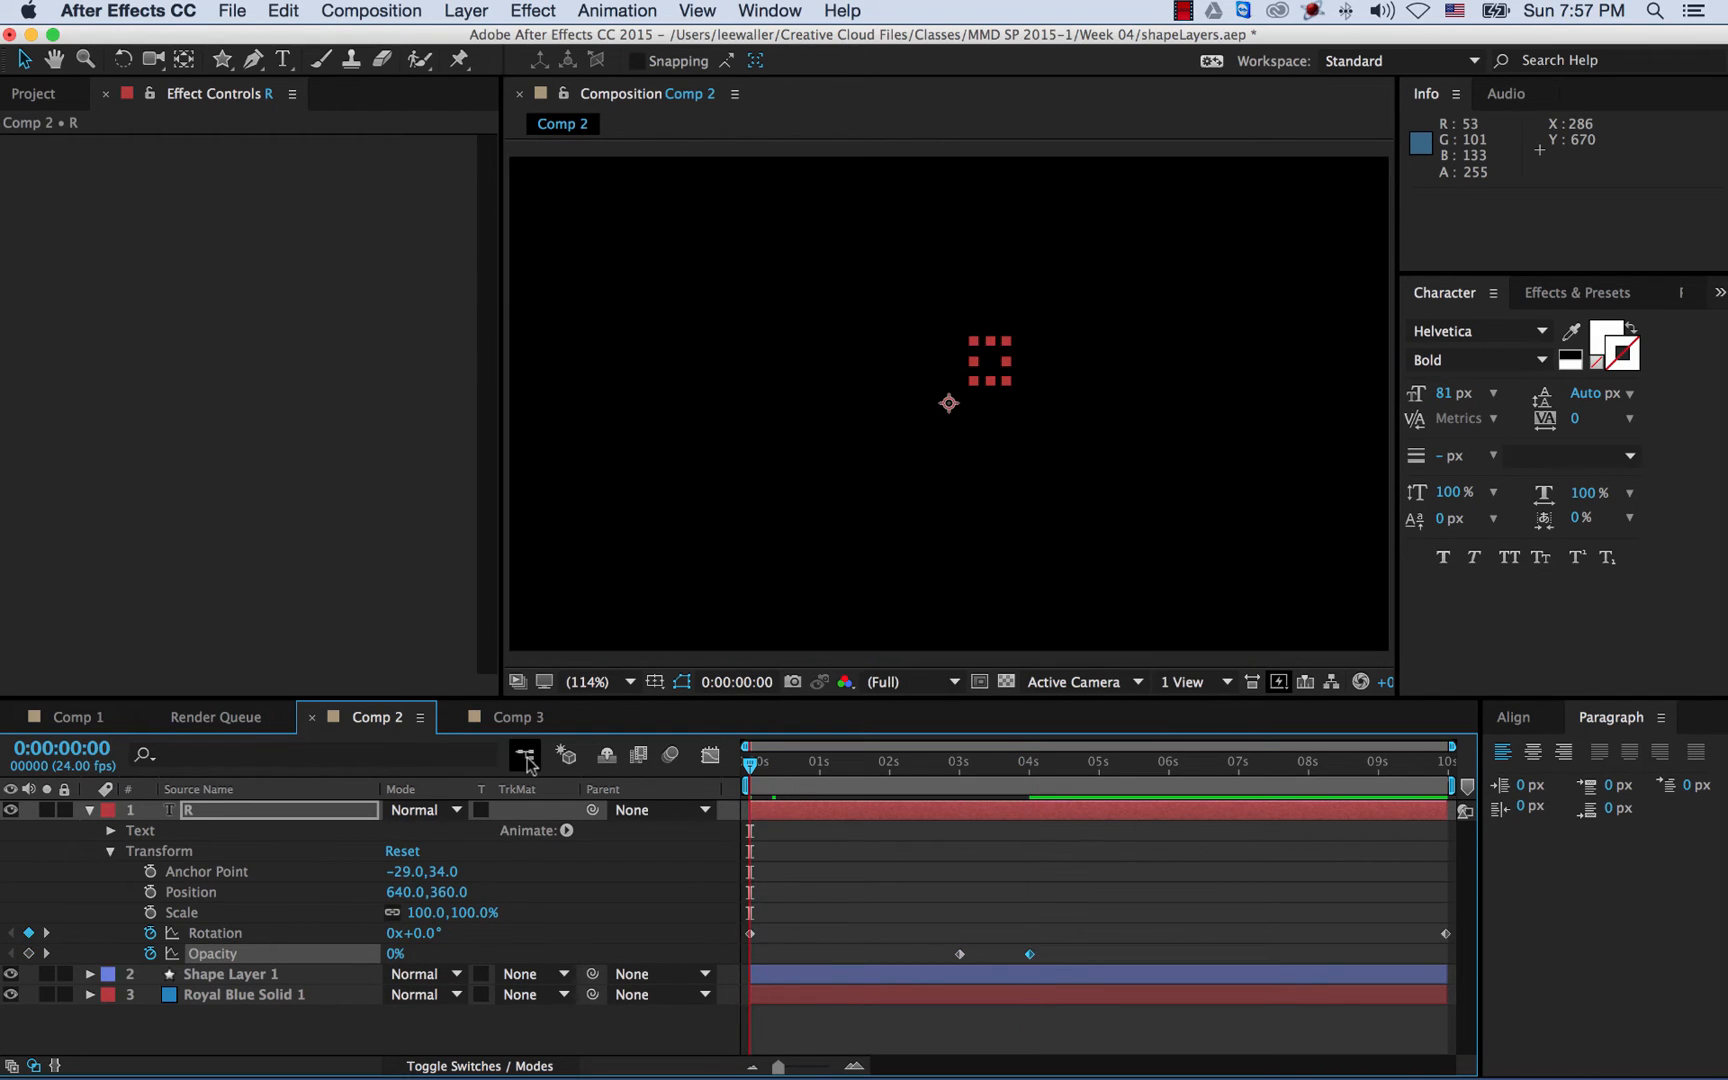
- Preview the R animation, fold its Transform group and layer row, then select R at about 4 s
key("space")
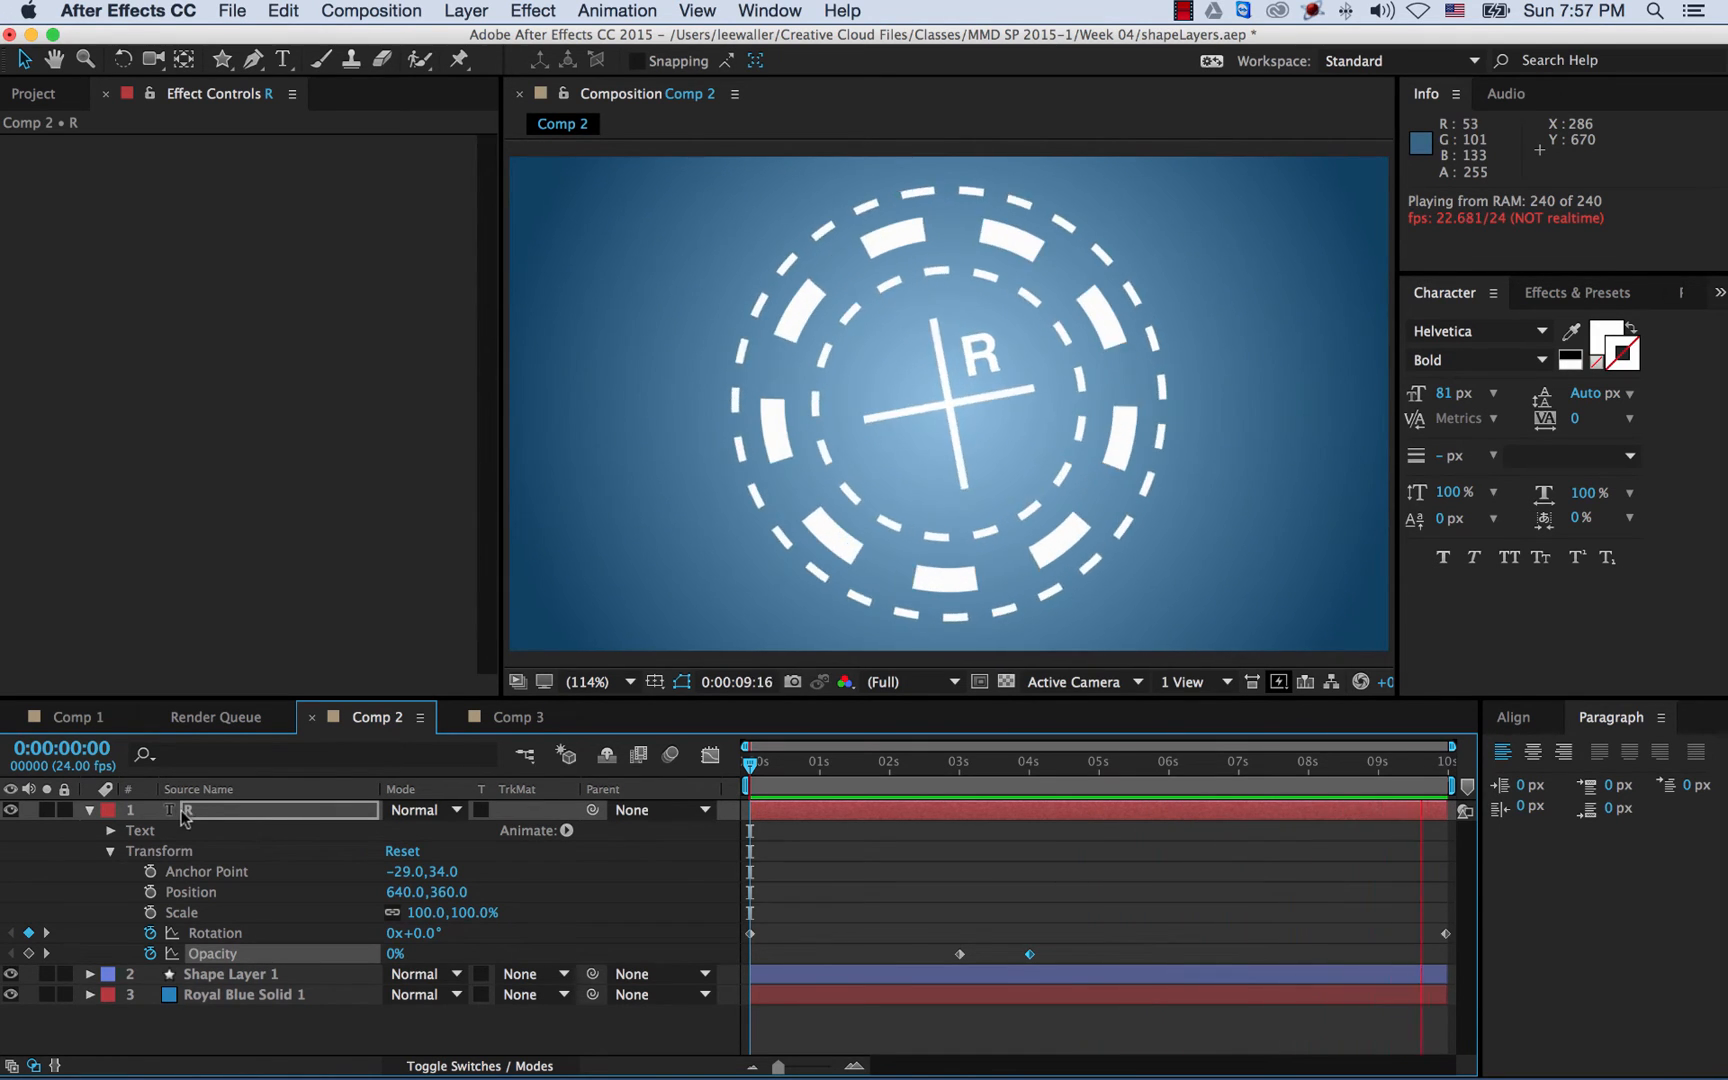
left_click(111, 853)
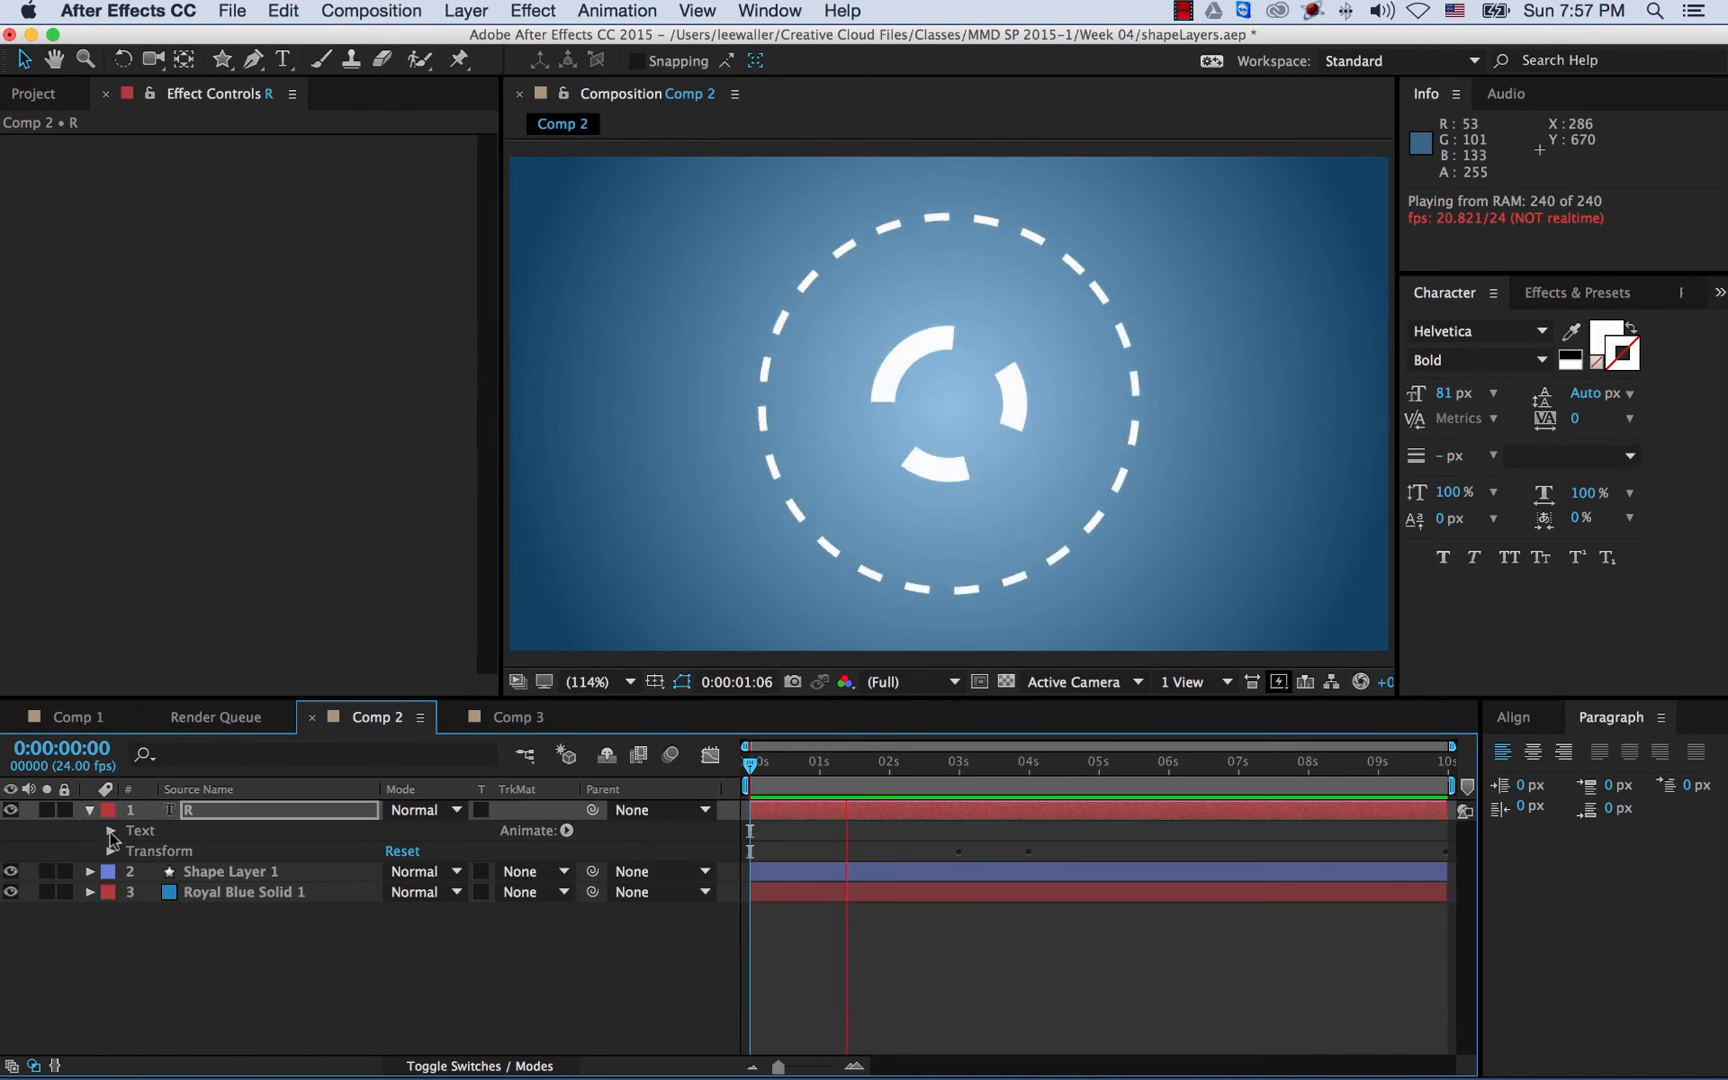
left_click(88, 810)
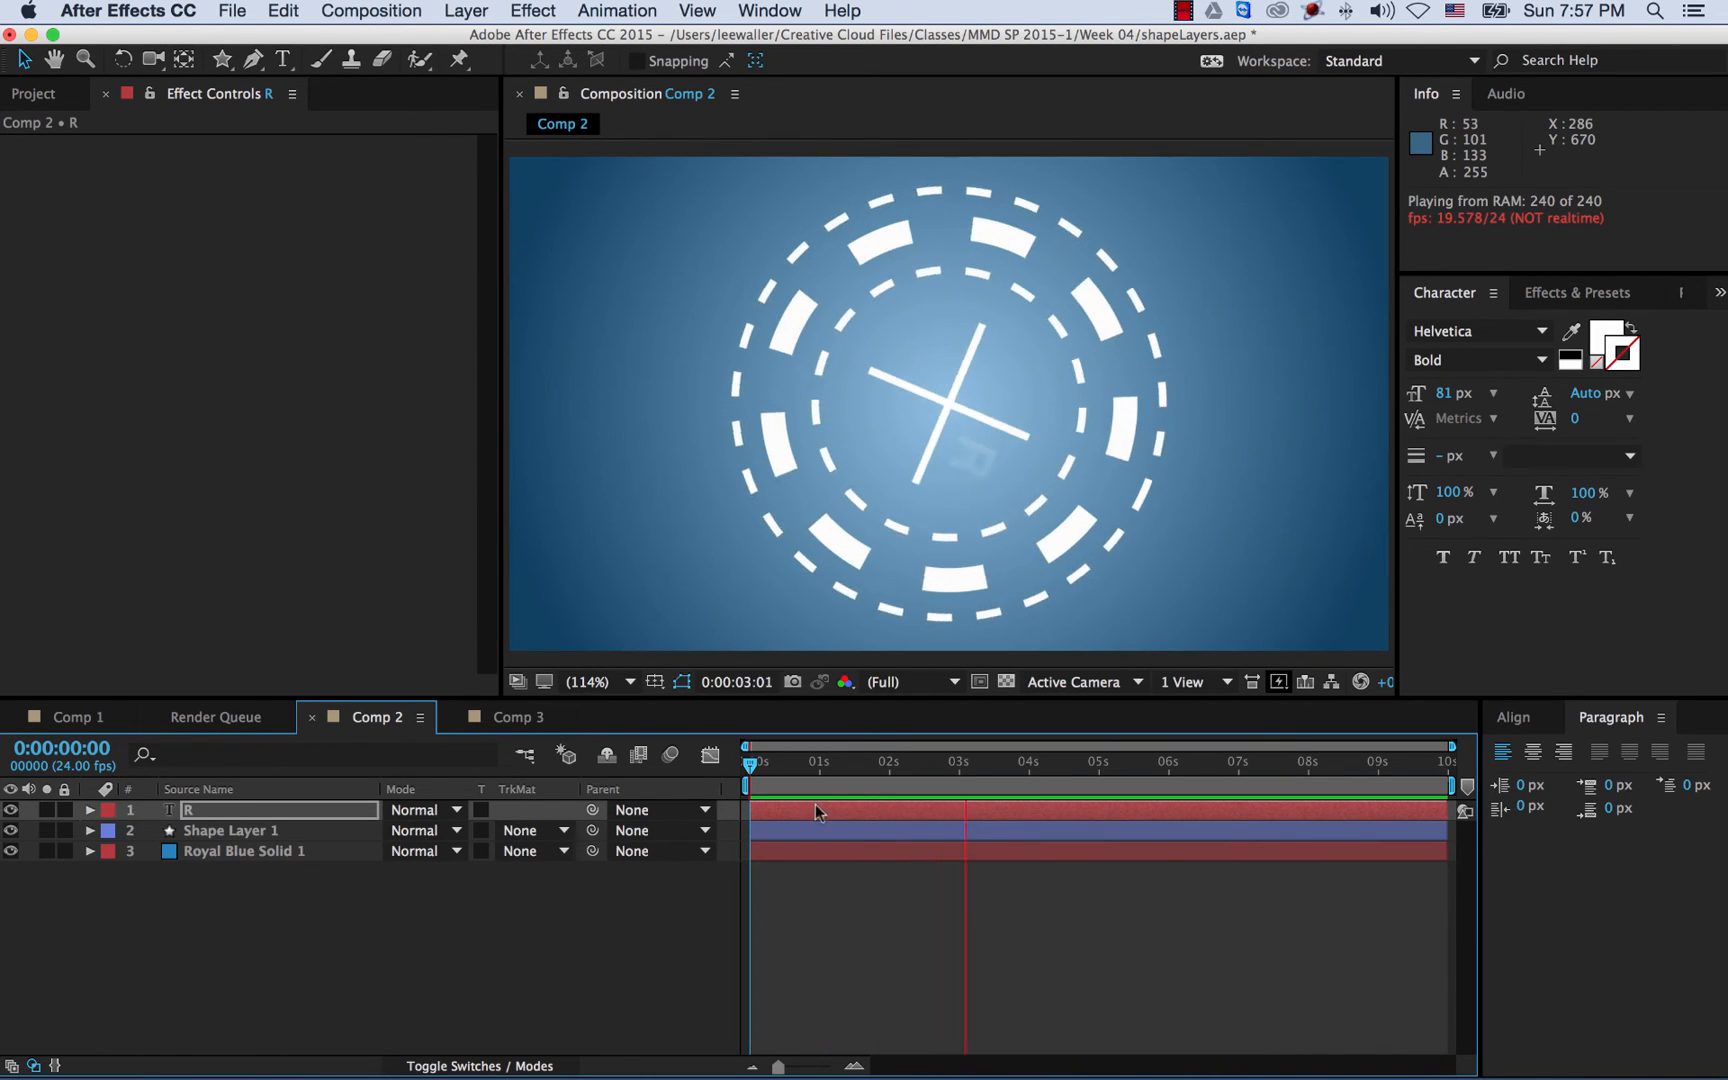
left_click_drag(1015, 768, 1033, 770)
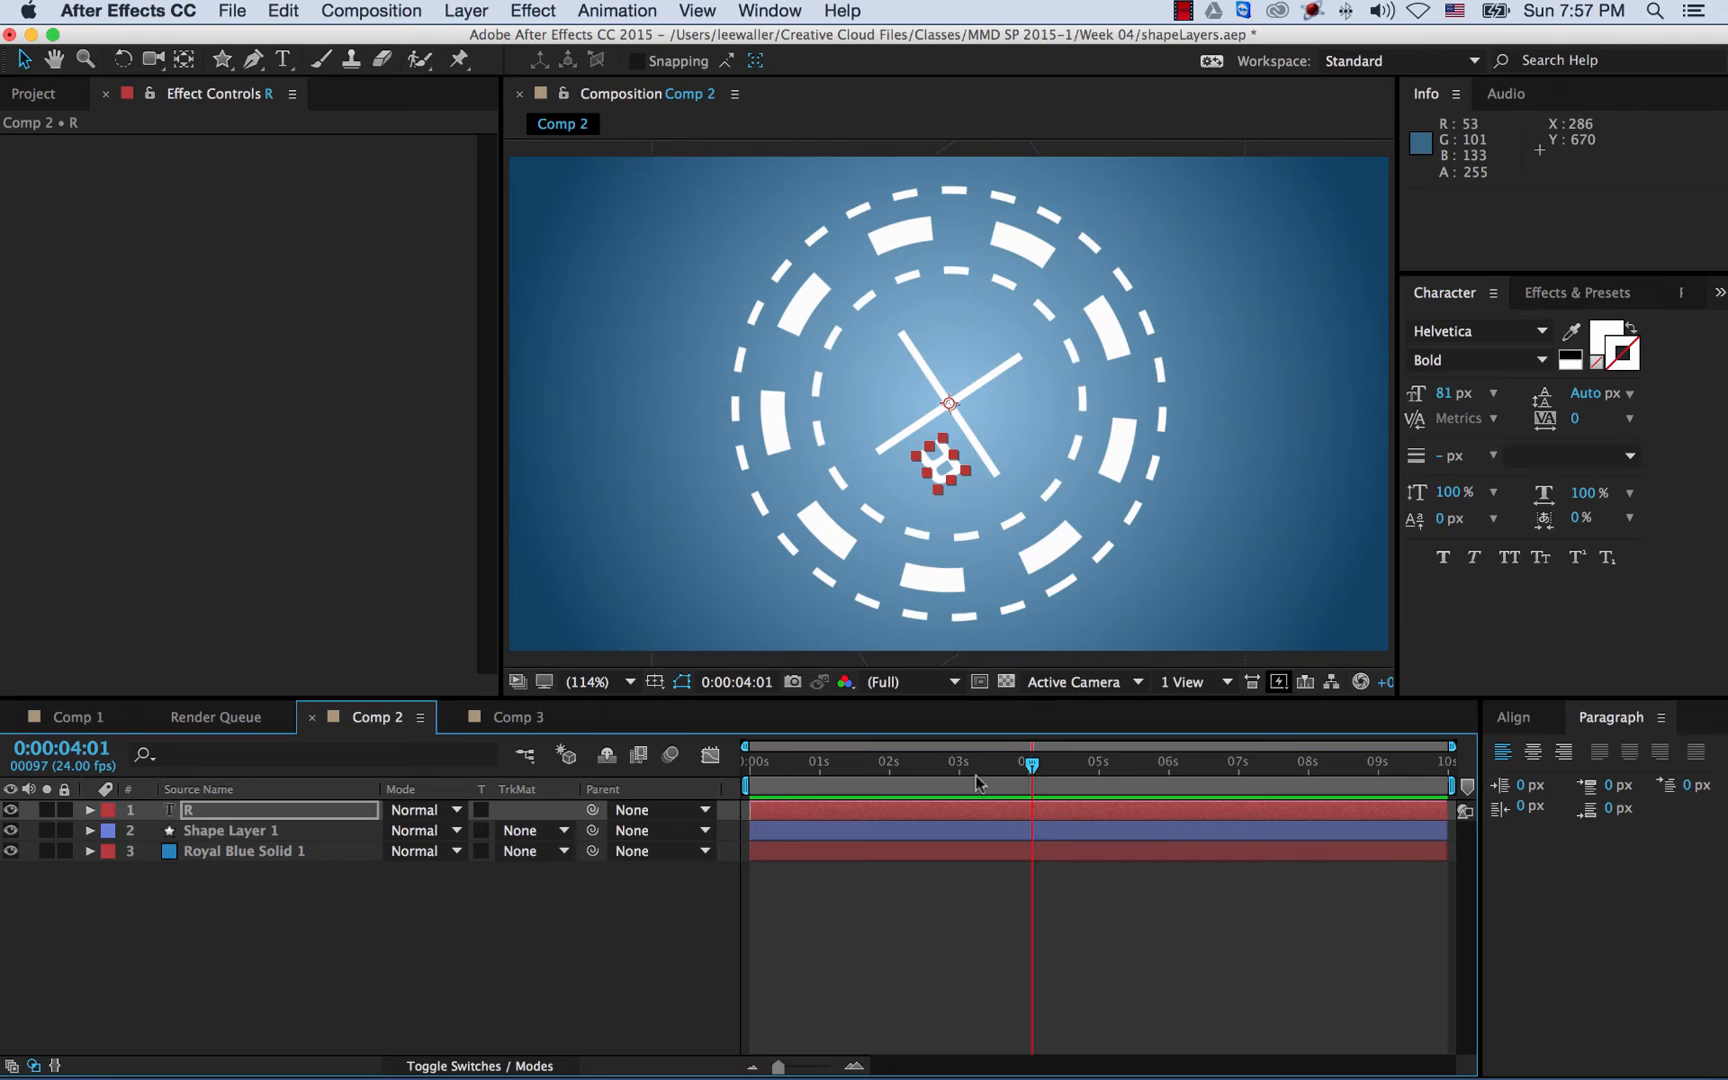
left_click(217, 811)
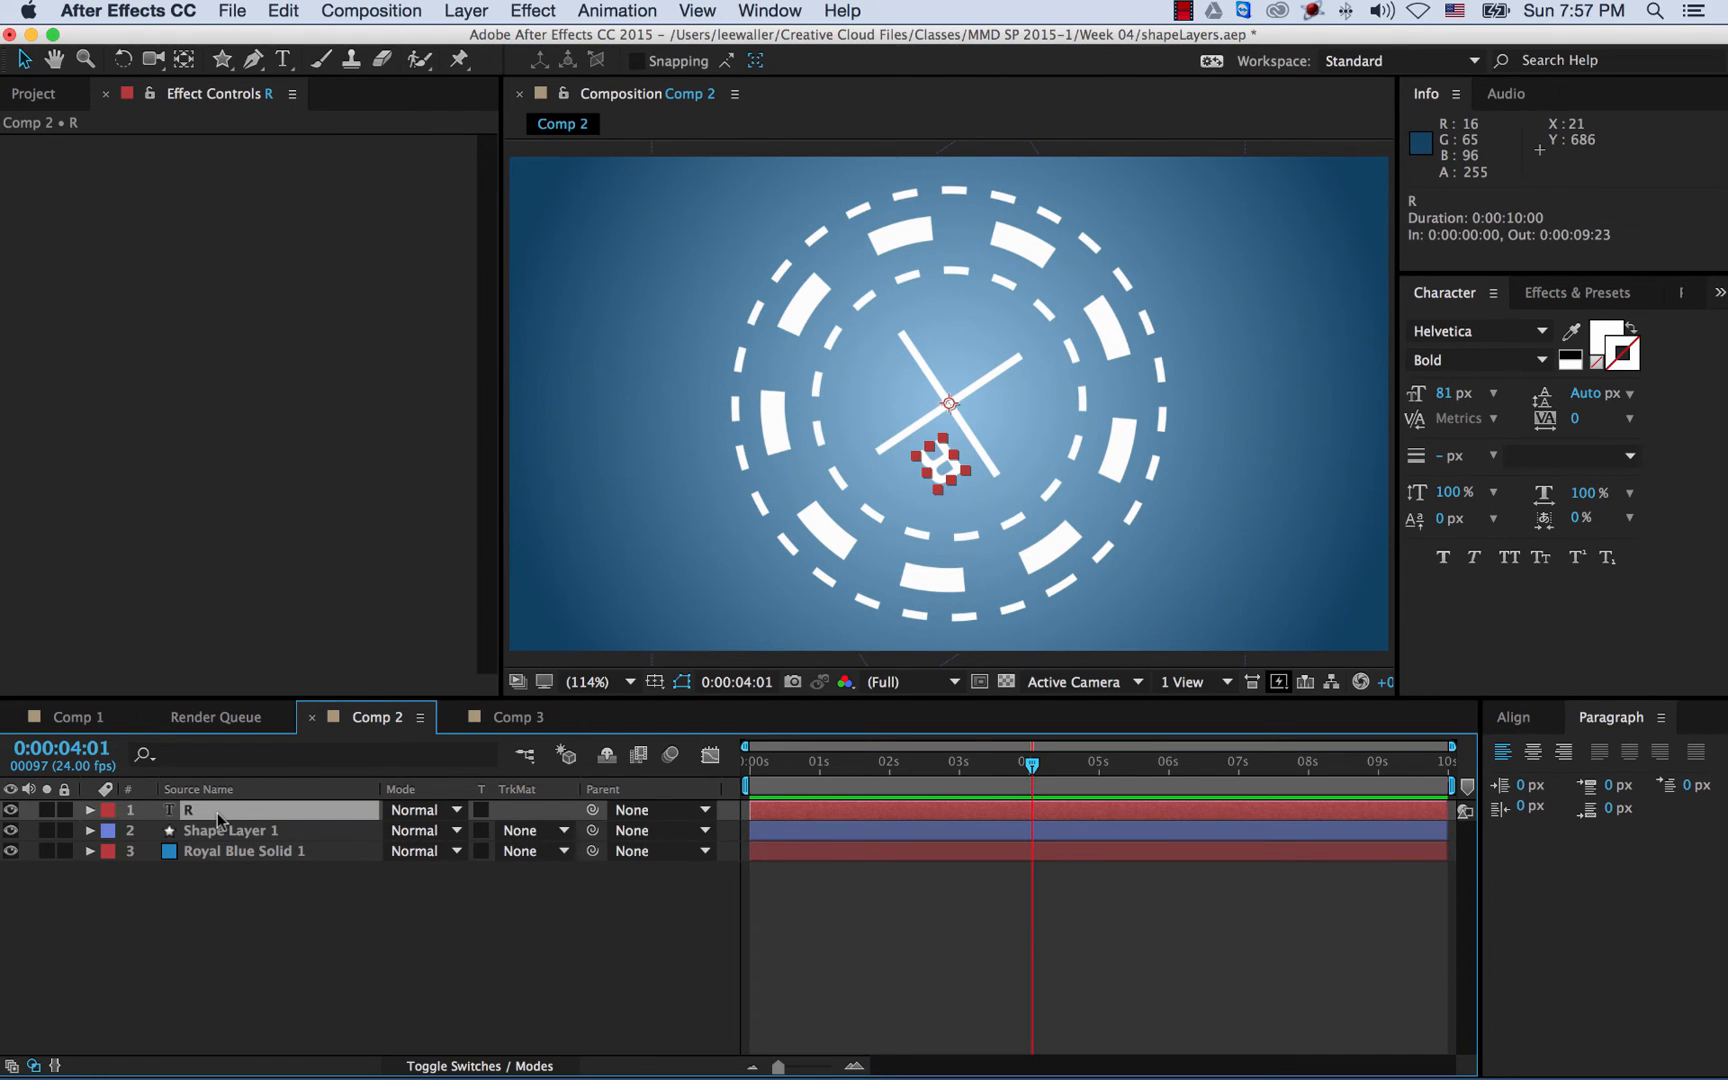
- Duplicate R as R 2 and set its starting Rotation keyframe to 90°
key("super+d")
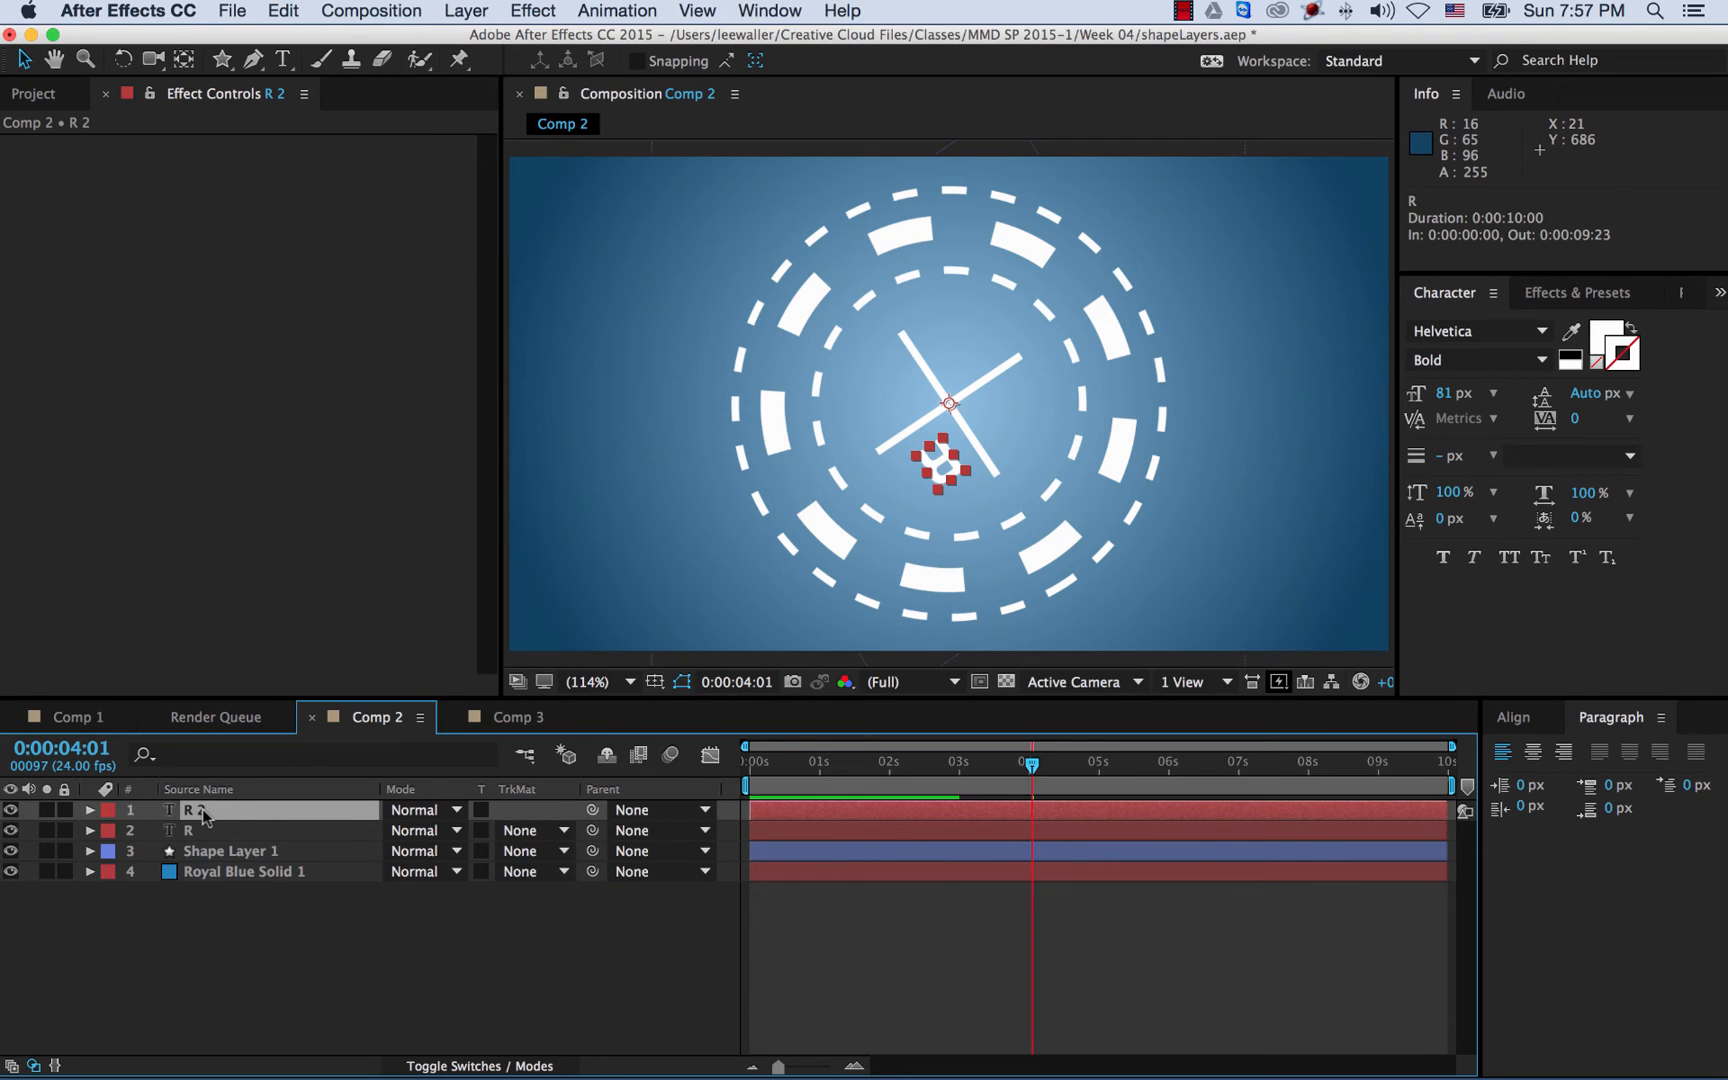
left_click(90, 810)
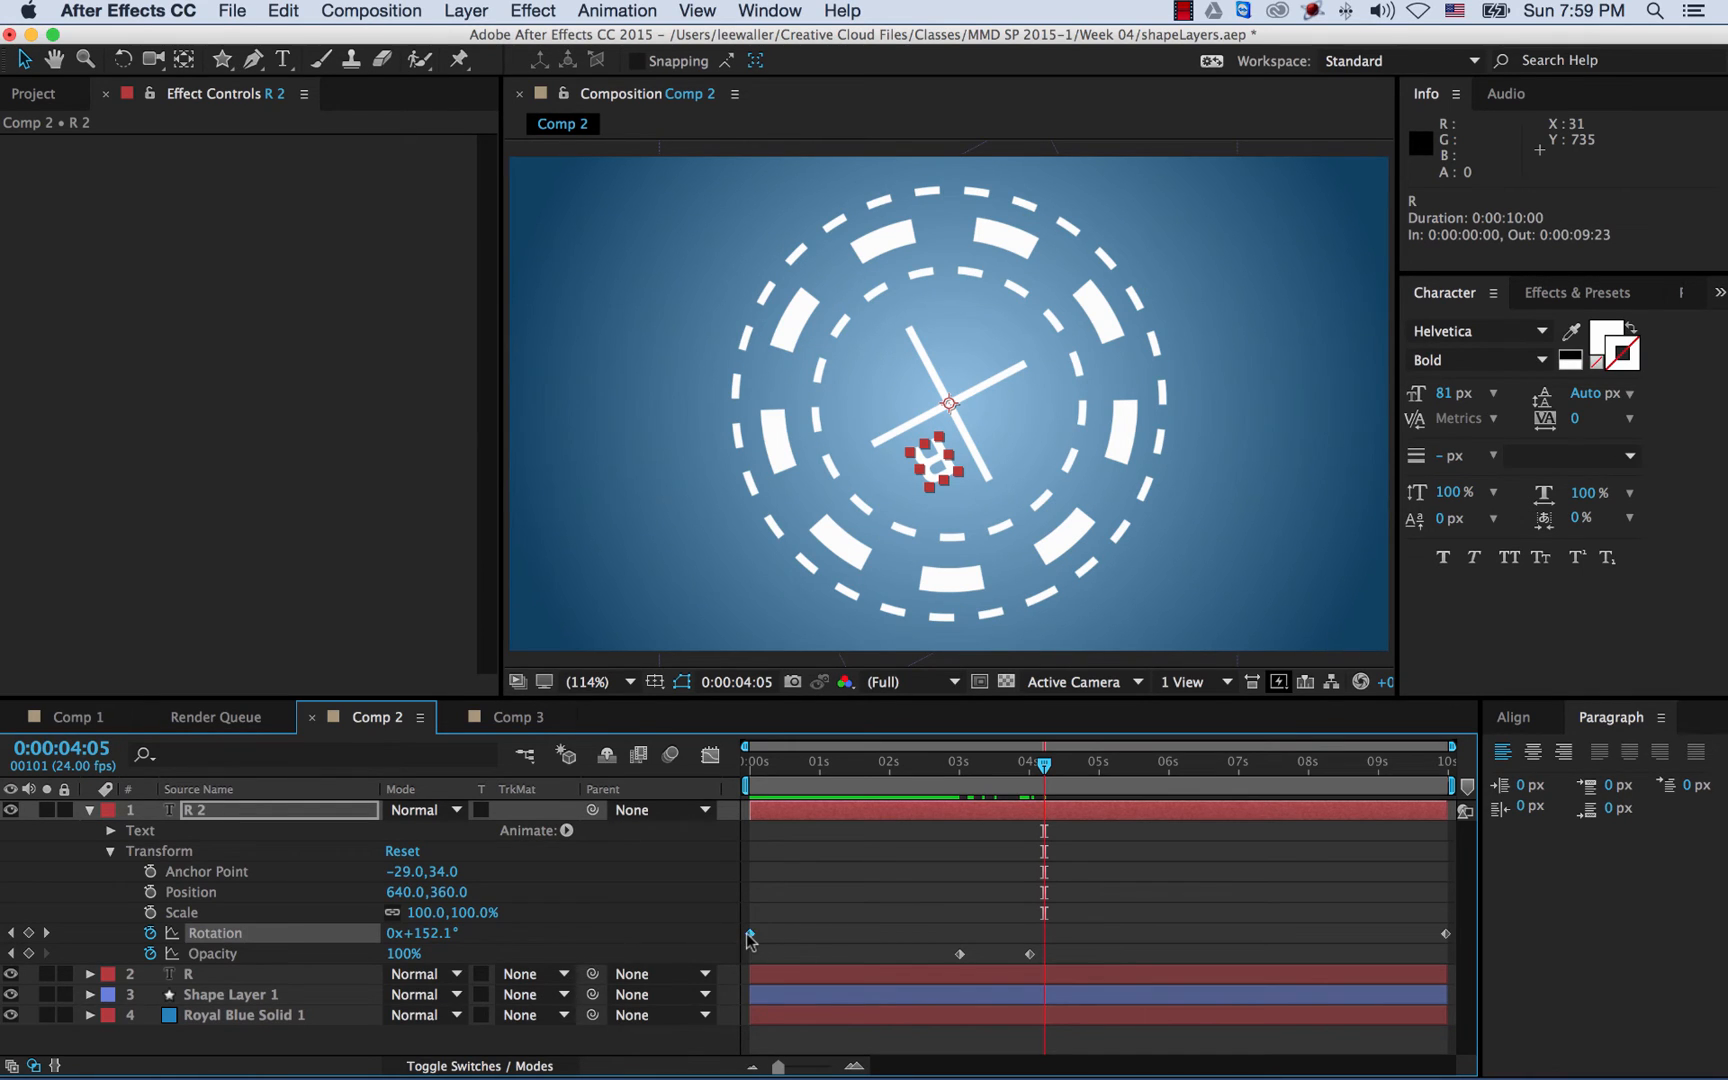
mouse_move(749, 936)
left_click_drag(784, 770, 735, 775)
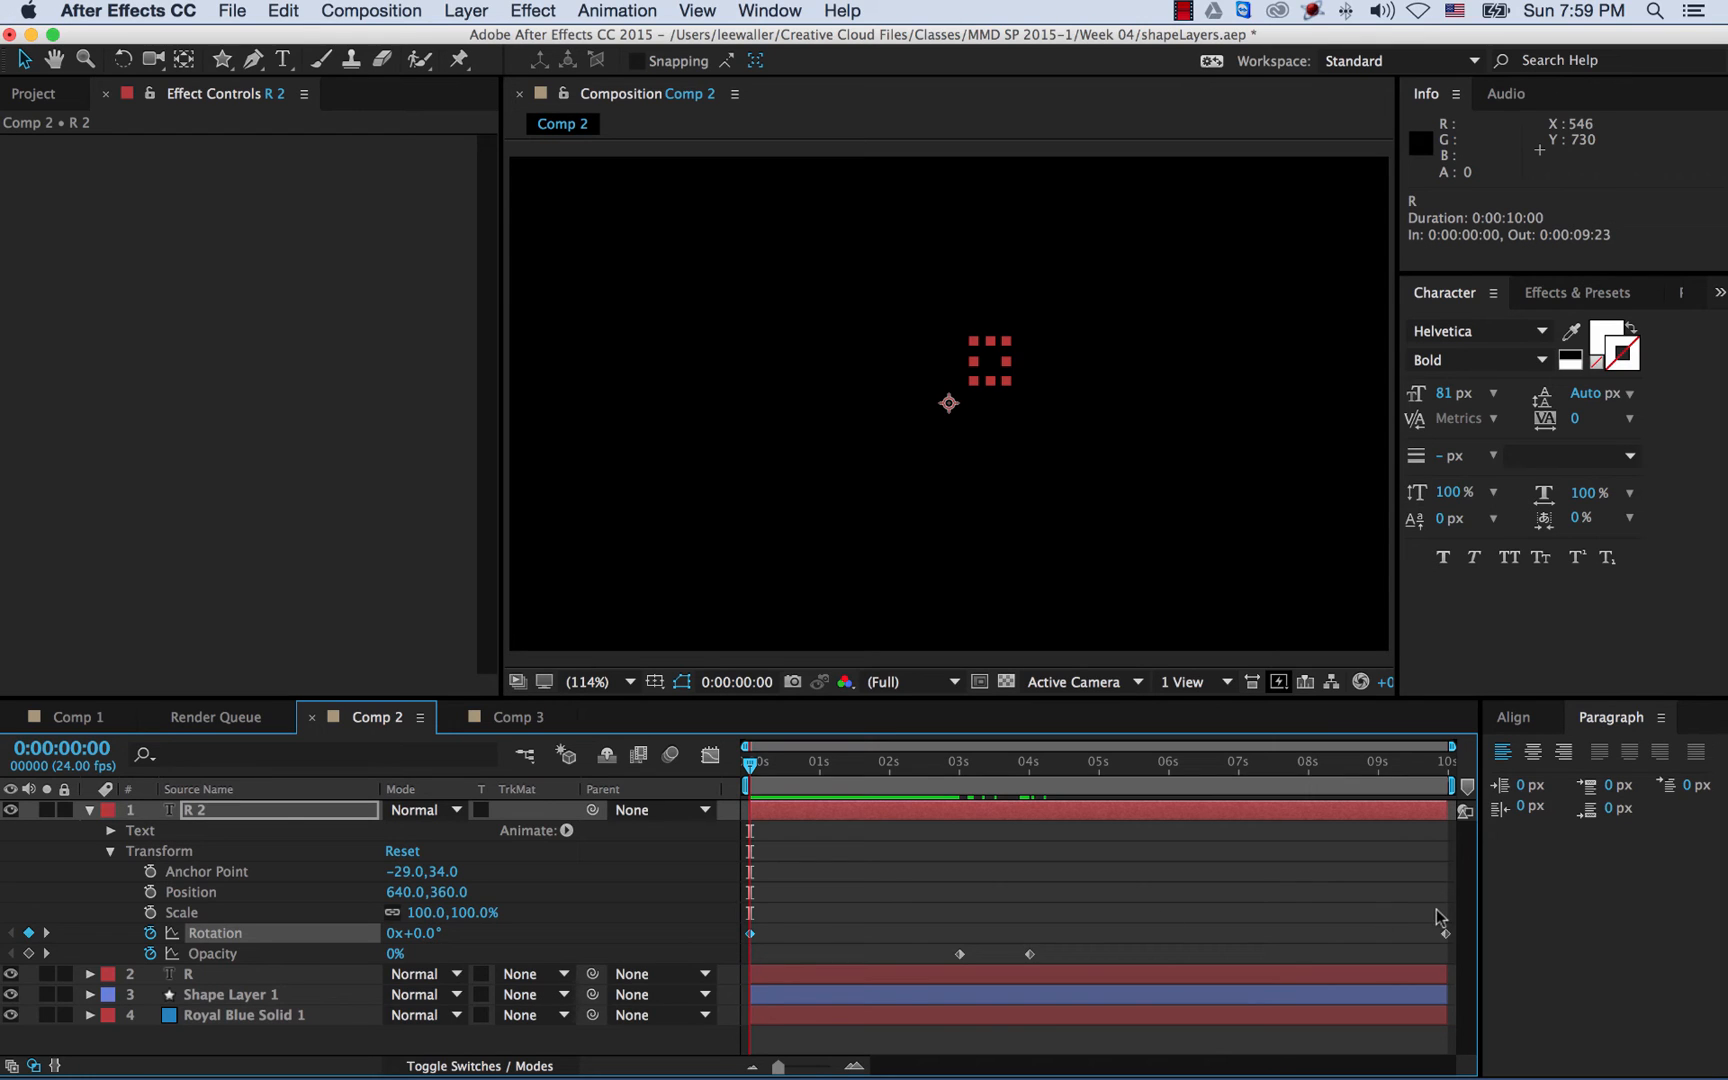
left_click(427, 933)
key("Return")
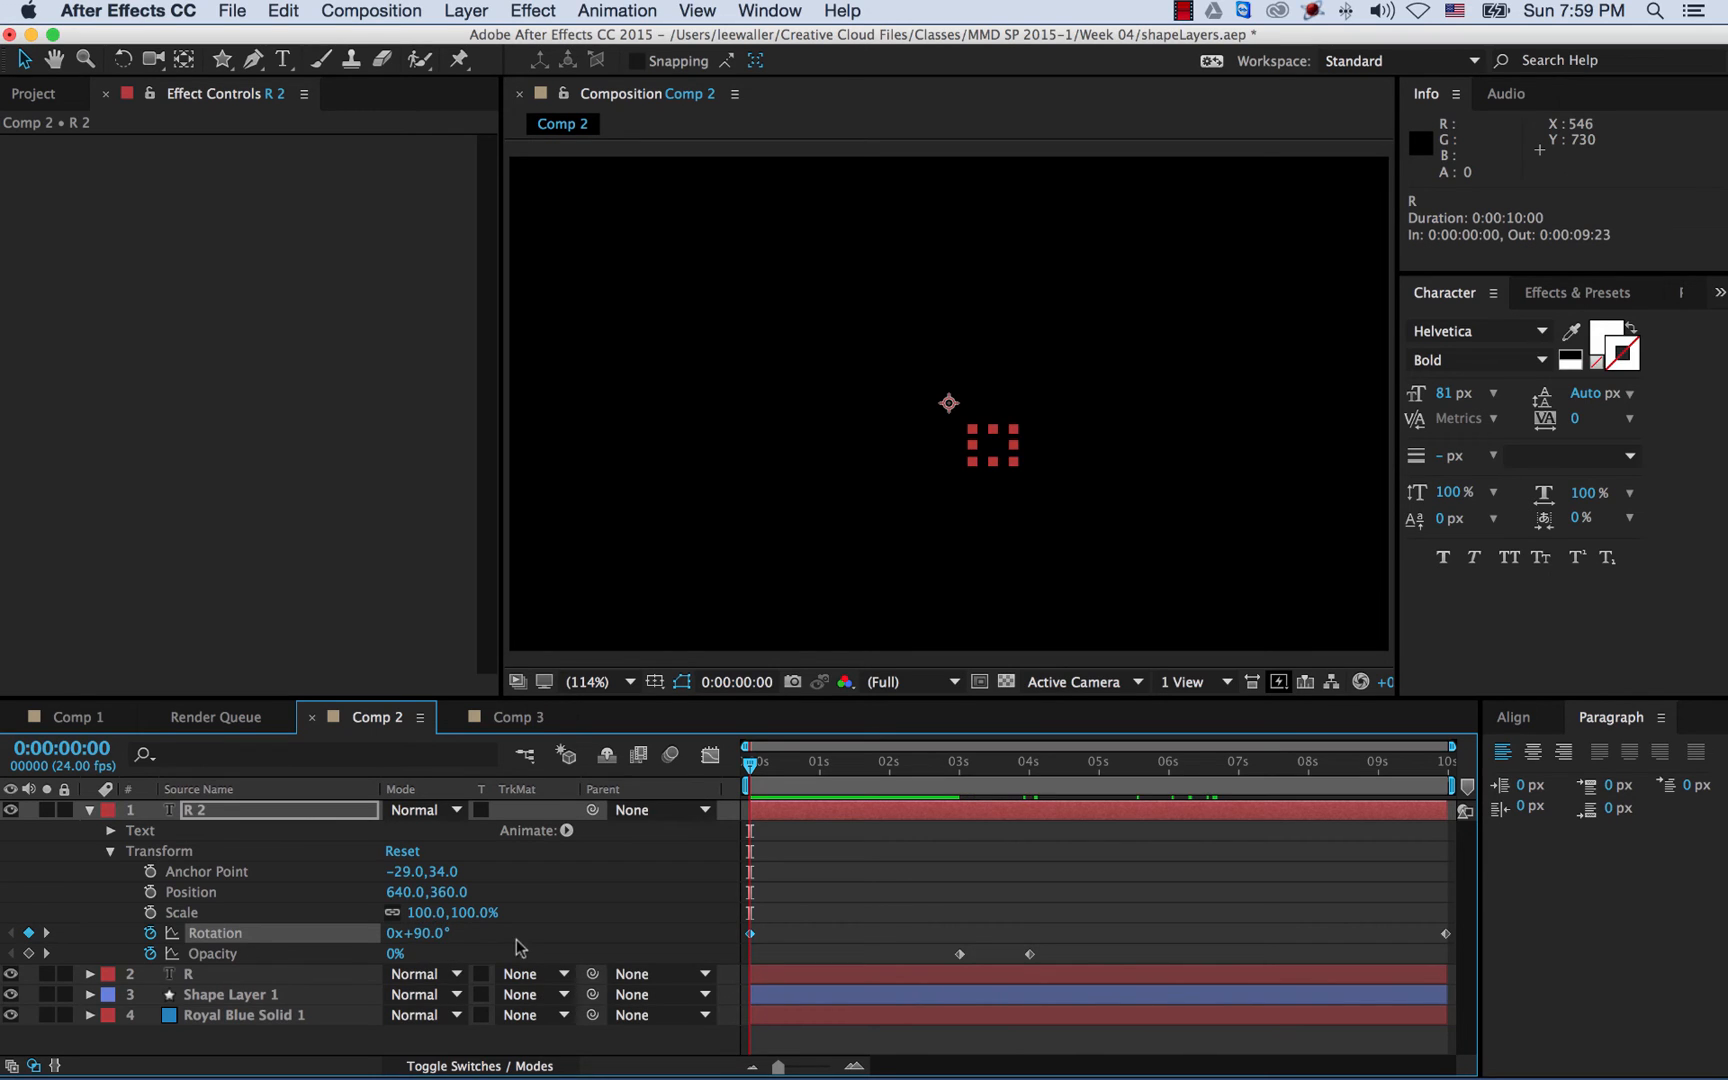
- Set R 2's last Rotation keyframe to 1x+90° and preview the animation
left_click(750, 934)
mouse_move(752, 942)
left_click(46, 933)
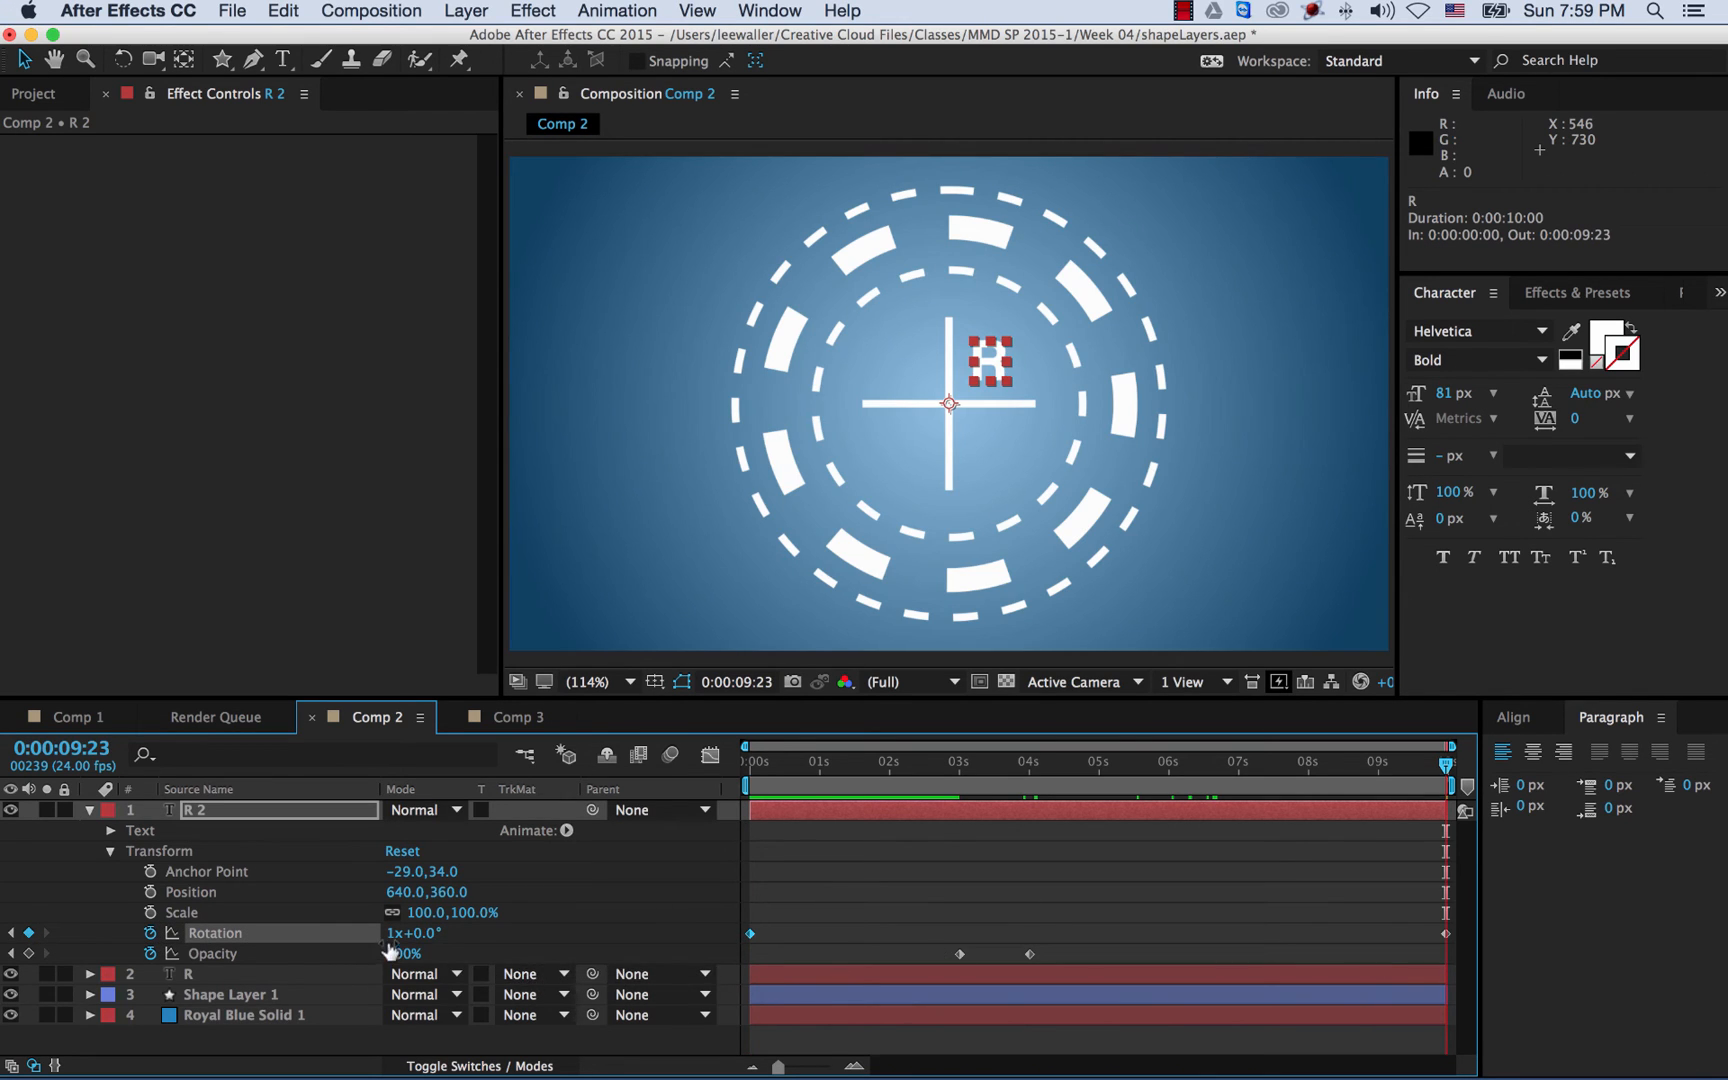
left_click(426, 933)
type("90")
key("Return")
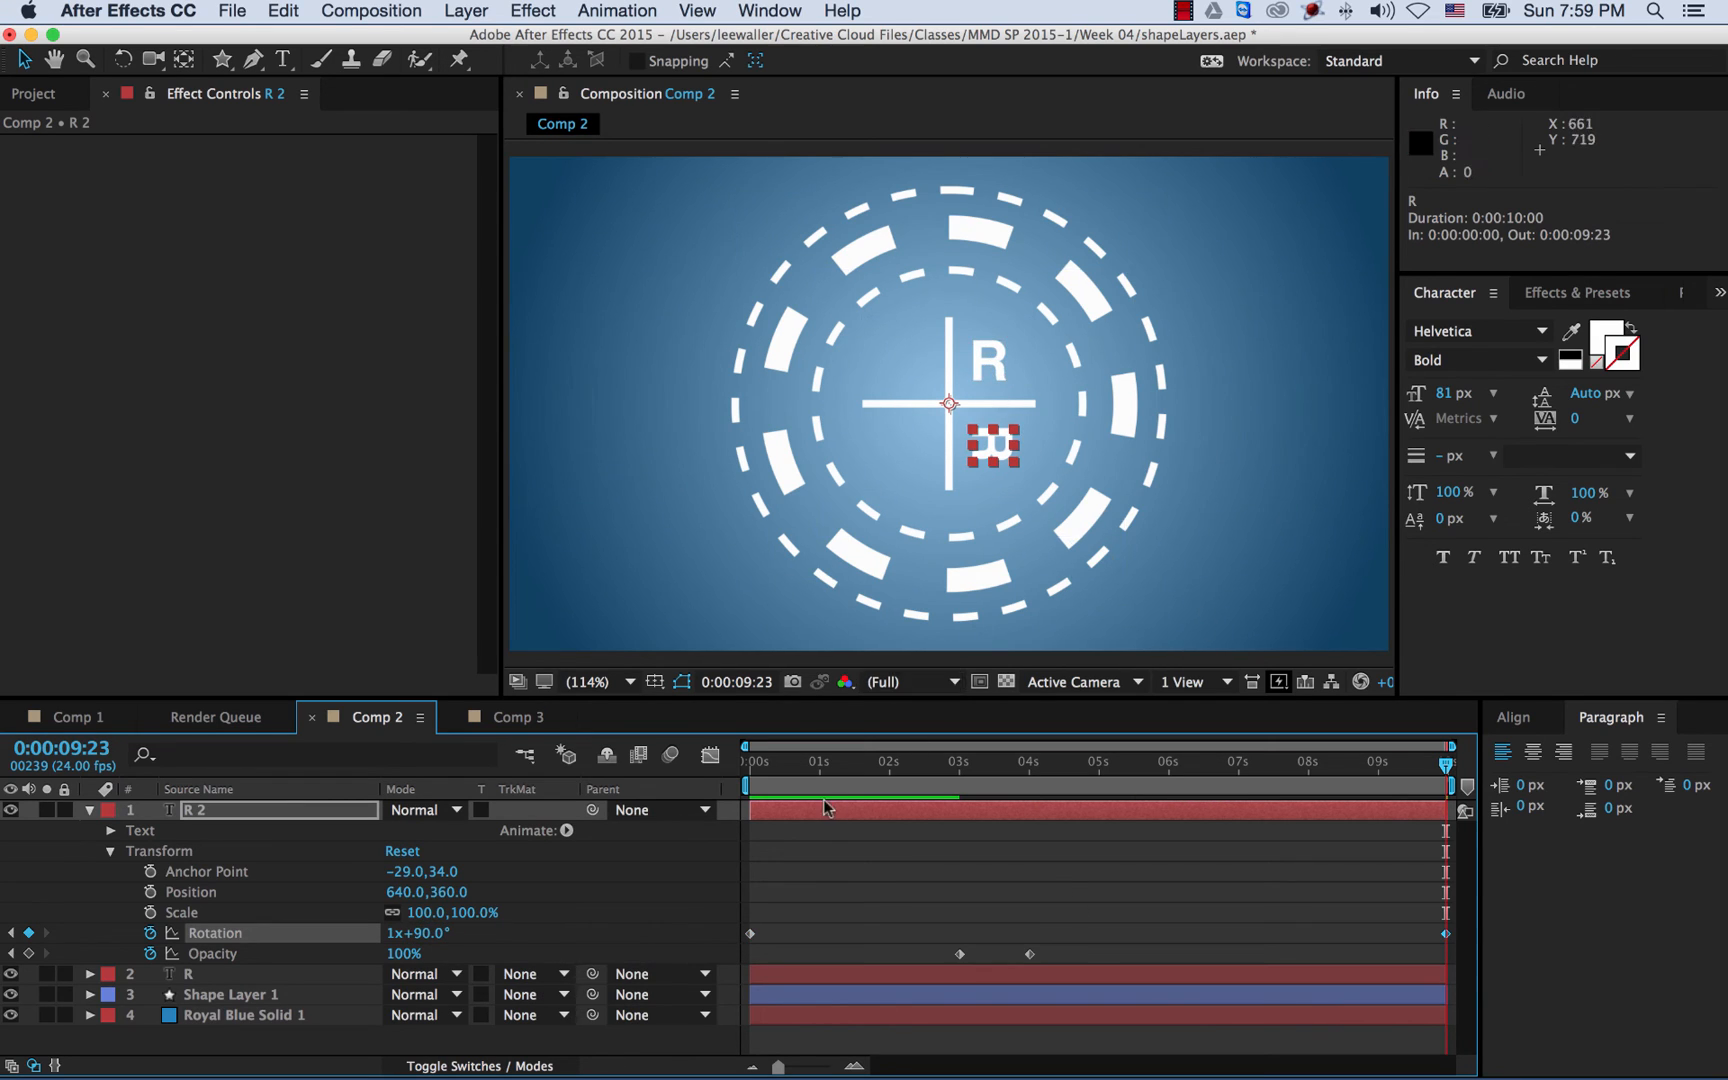
key("space")
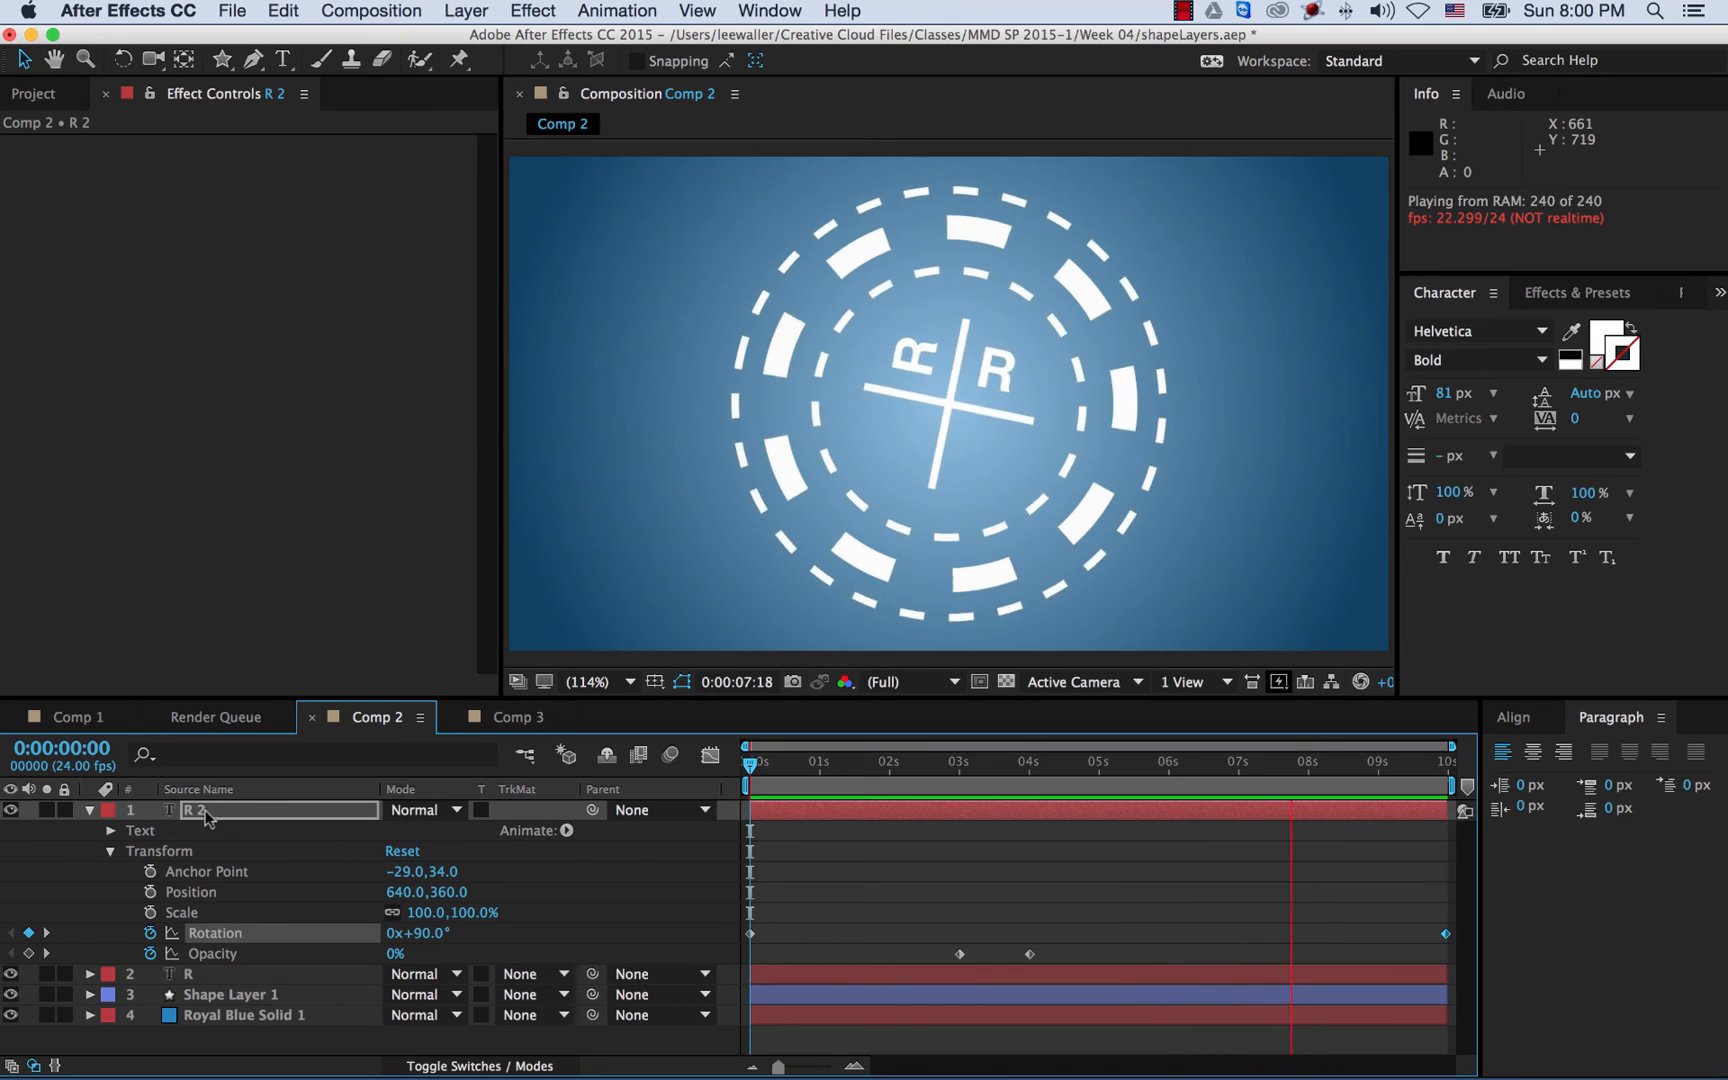
- Stop the preview near 4 s, collapse R 2 and duplicate it as R 3
left_click(91, 811)
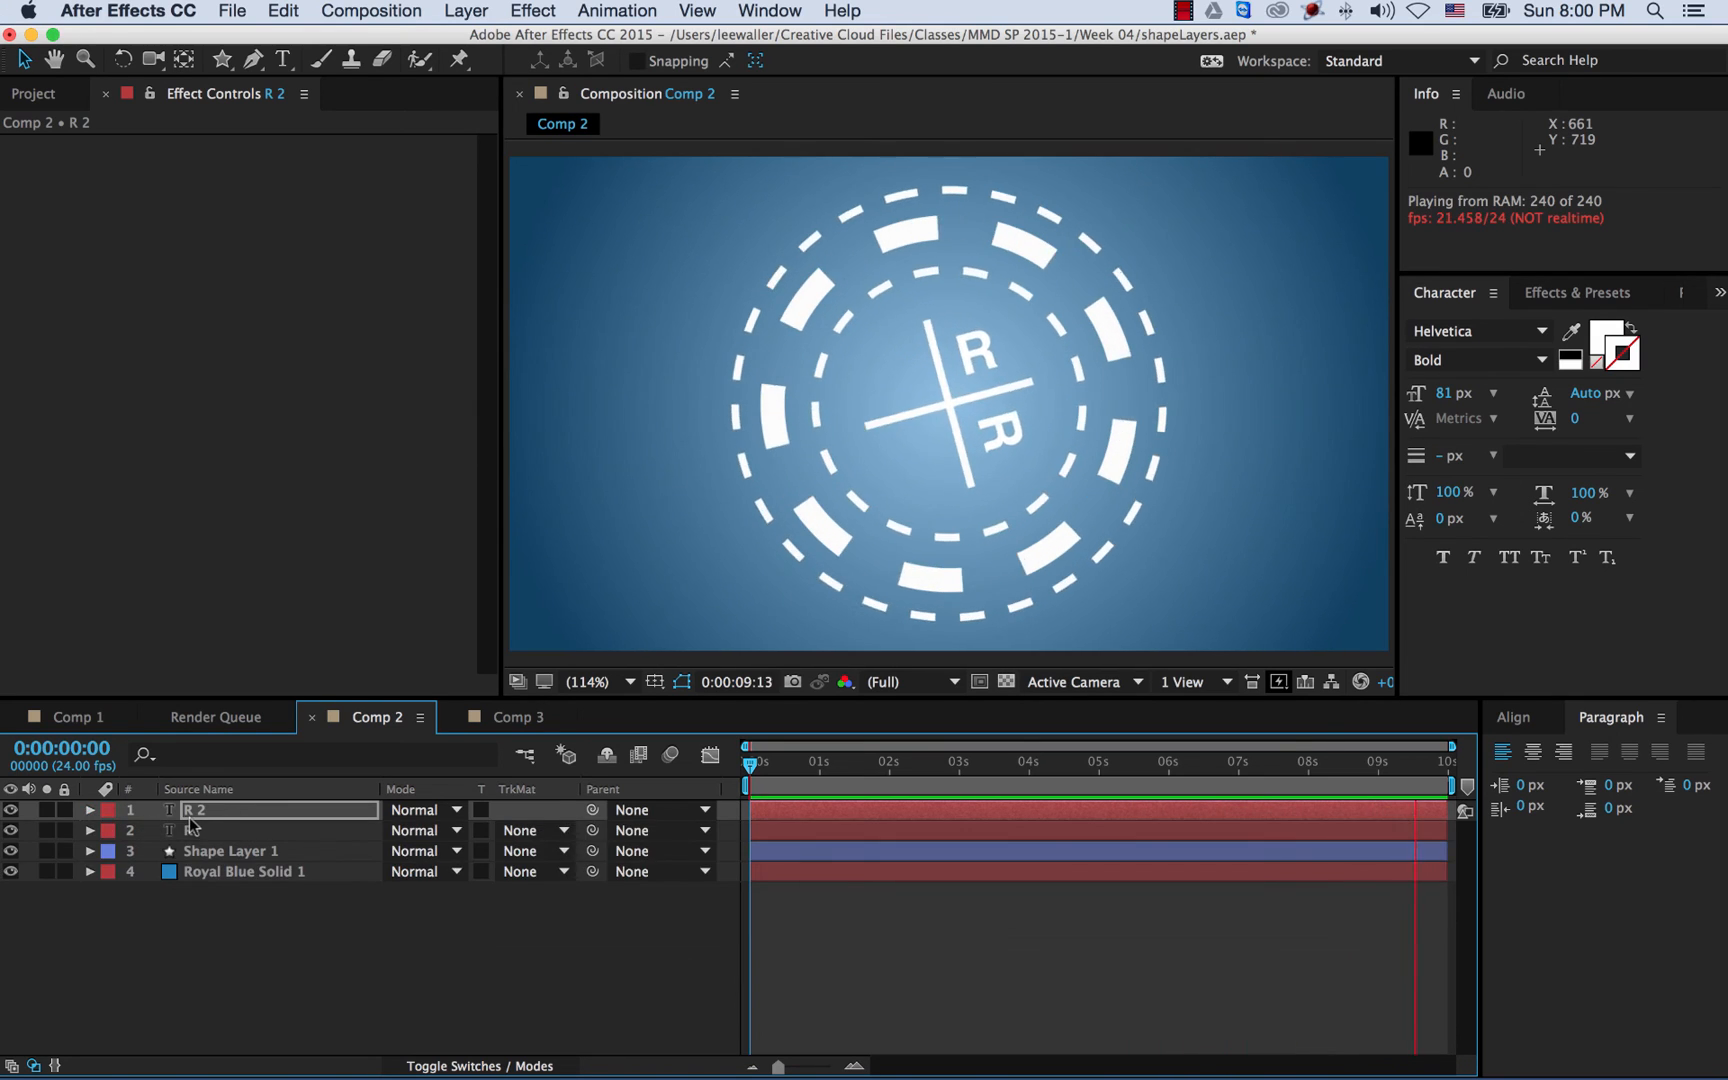
left_click(1038, 765)
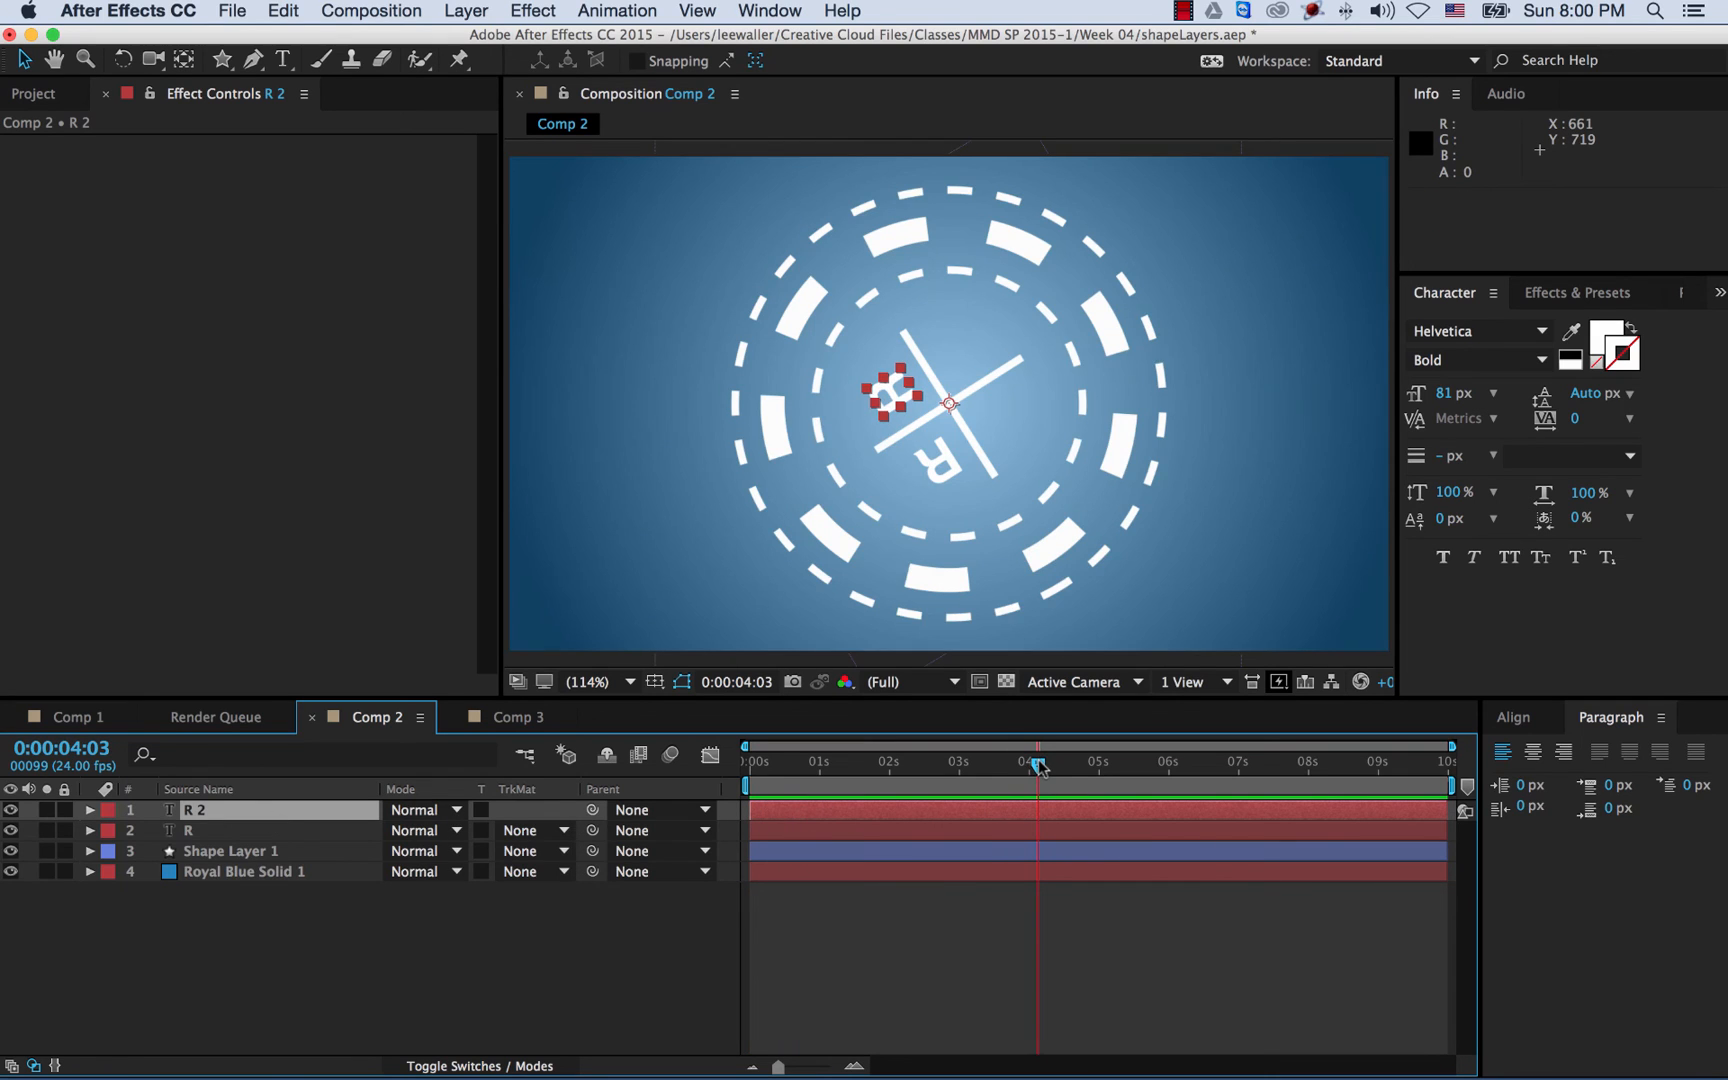
left_click(202, 811)
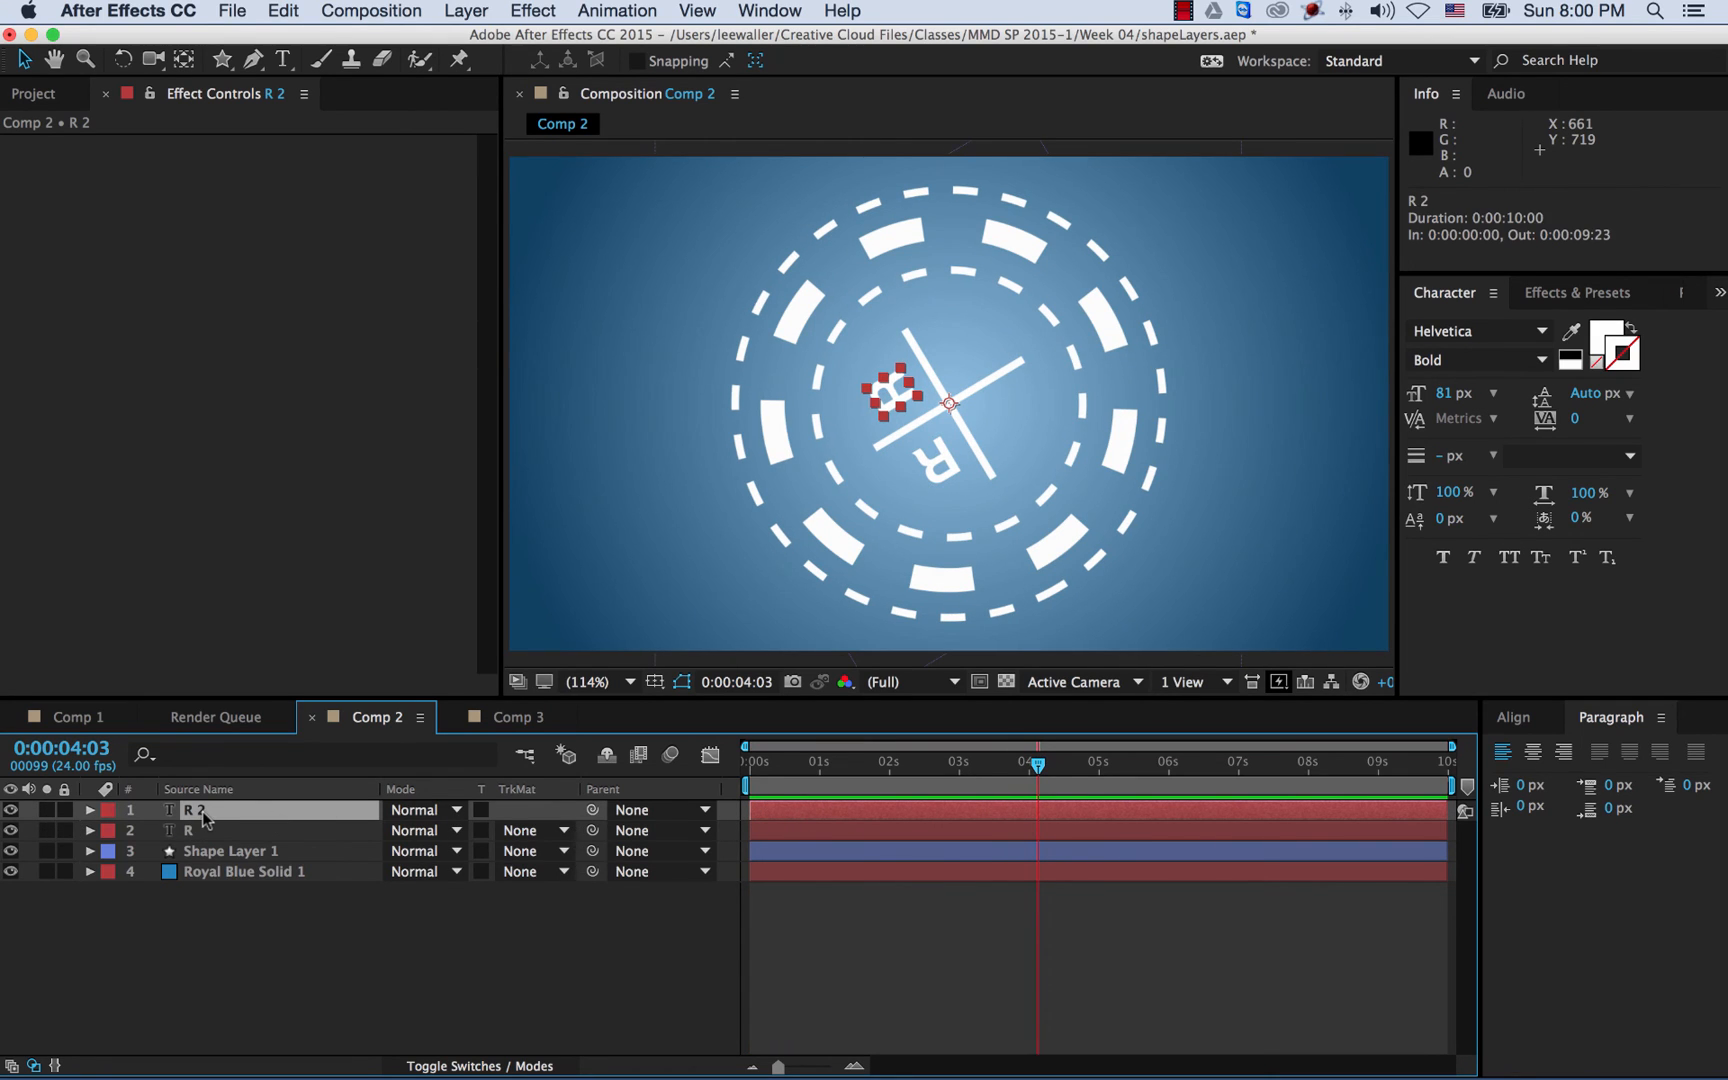
key("super+d")
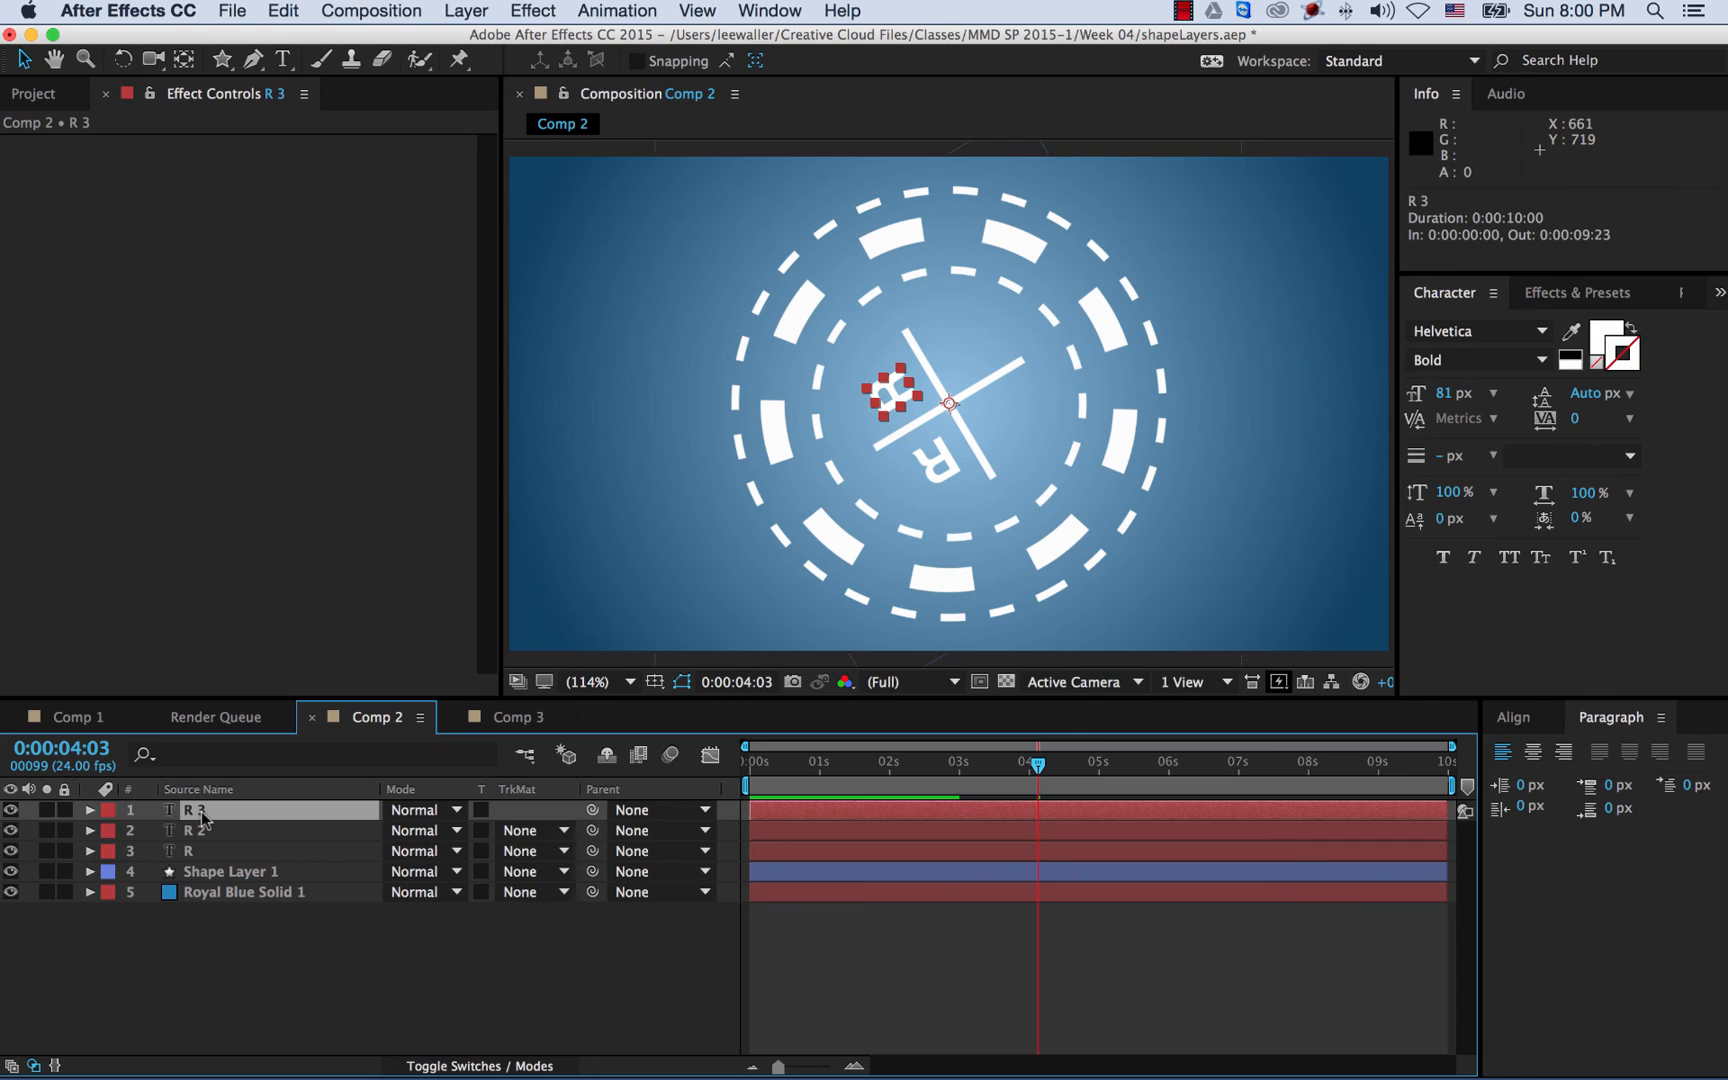
- Set R 3's Rotation keyframes to 180° and 1x+180°, then duplicate it as R 4
key("r")
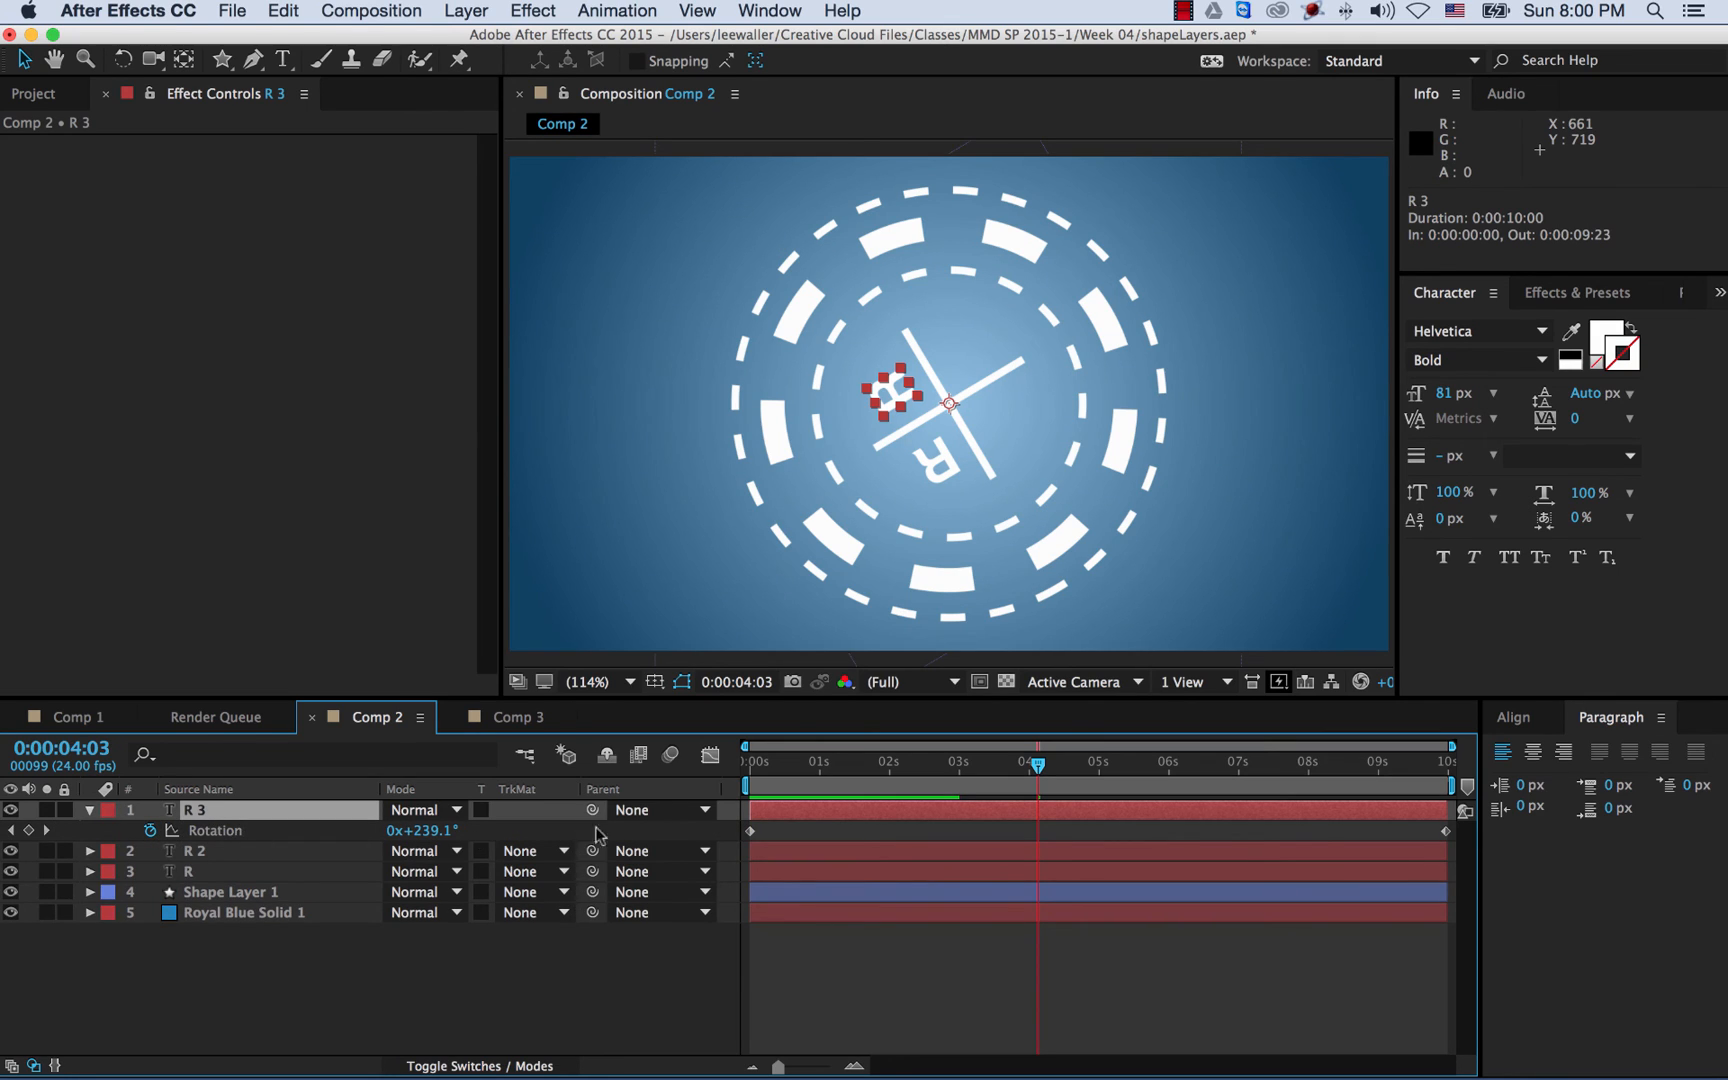
left_click_drag(762, 778, 698, 778)
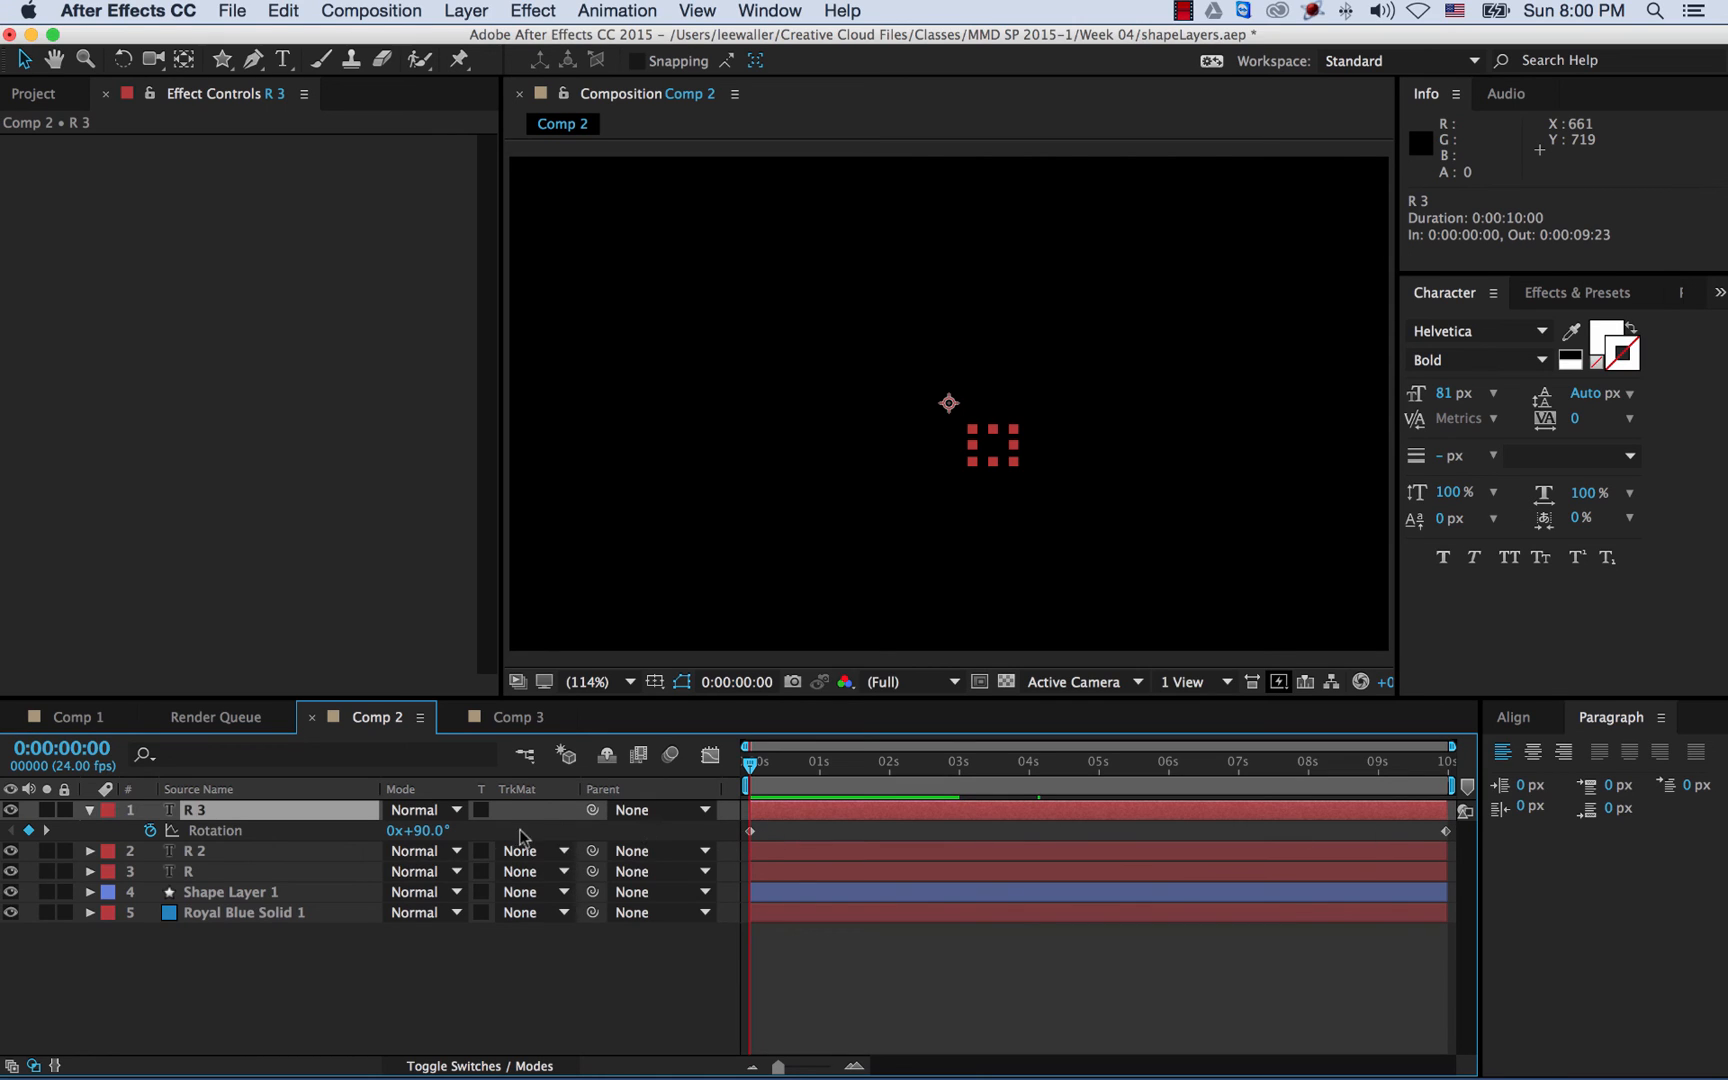
left_click(428, 831)
type("180")
key("Return")
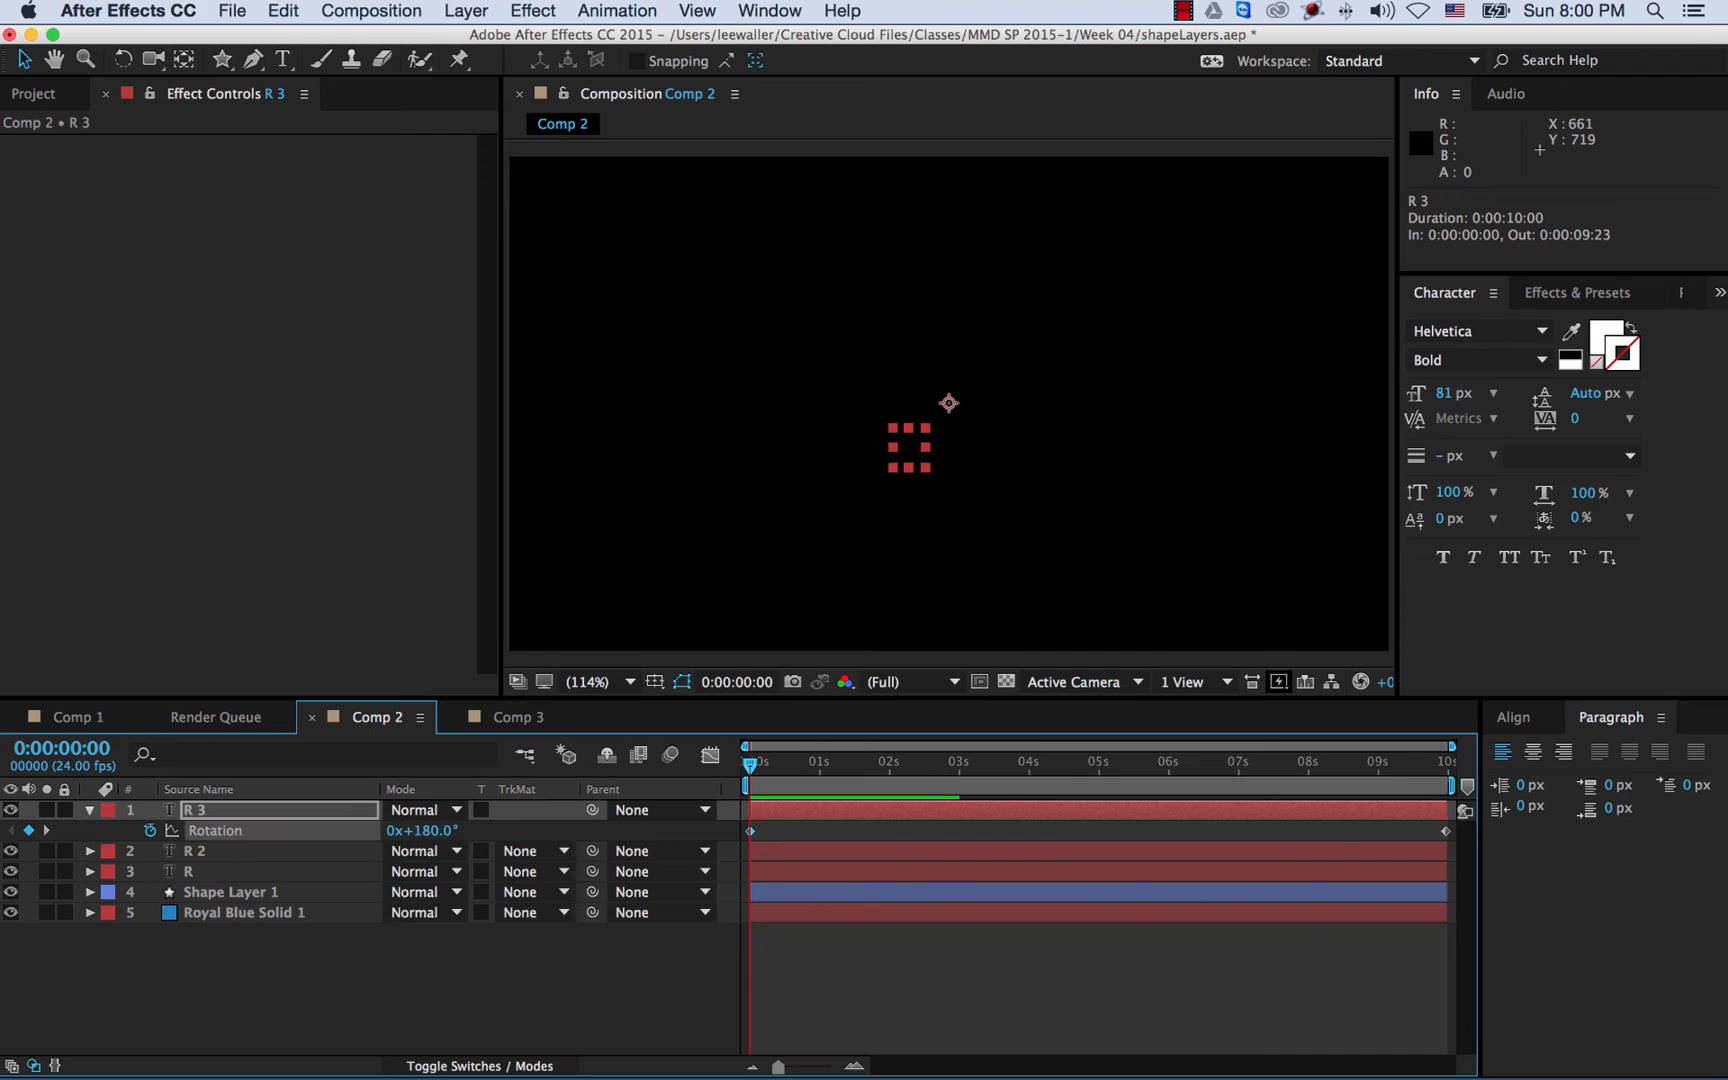
key("End")
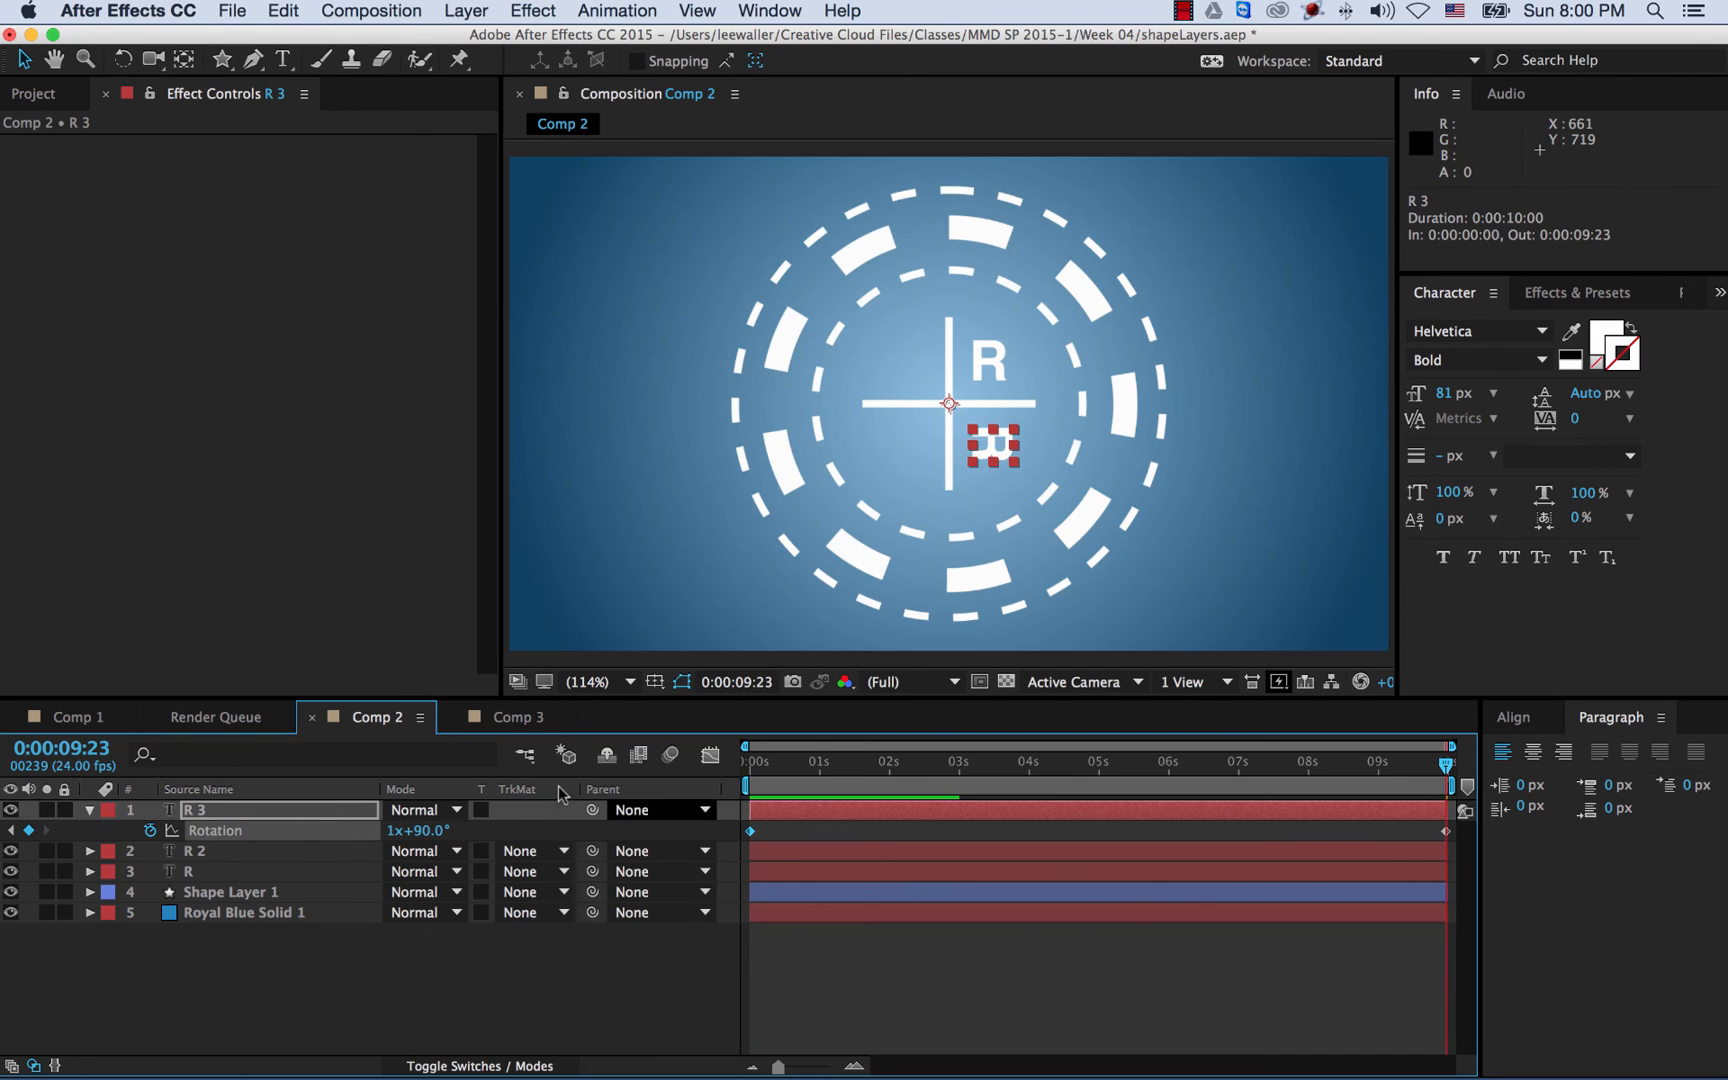
left_click(430, 832)
type("18")
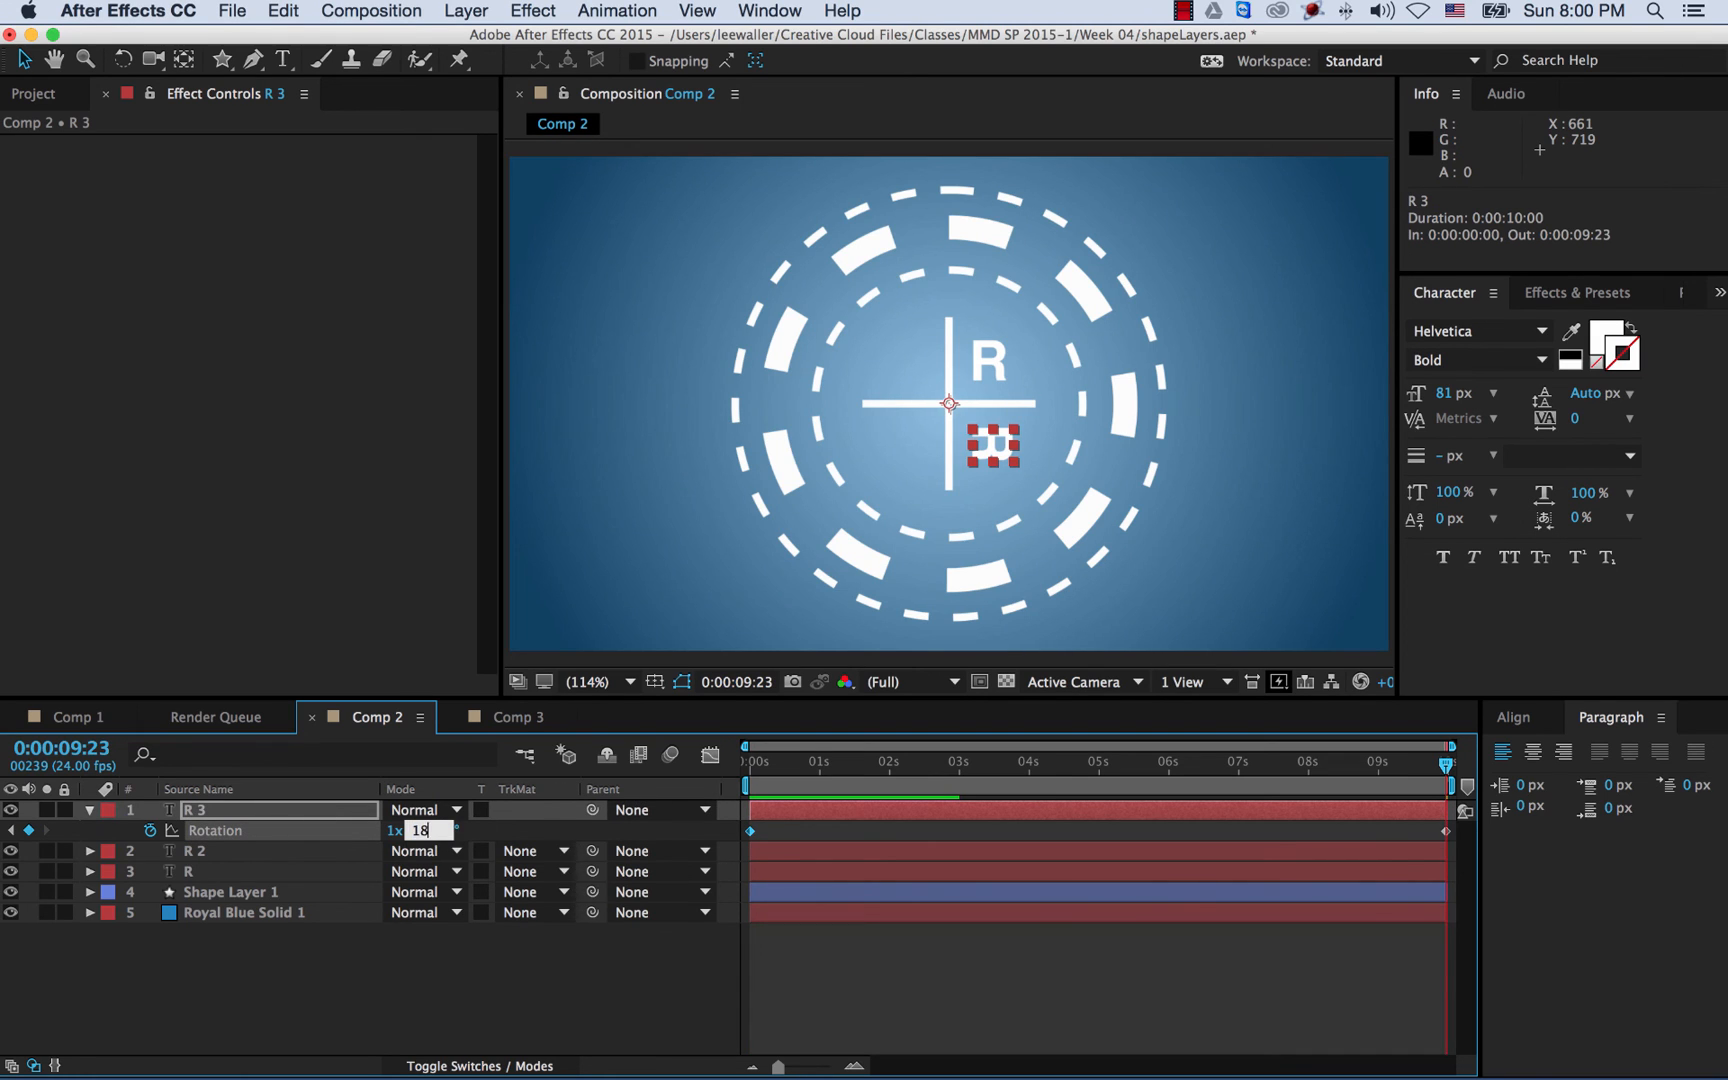
type("0")
key("Return")
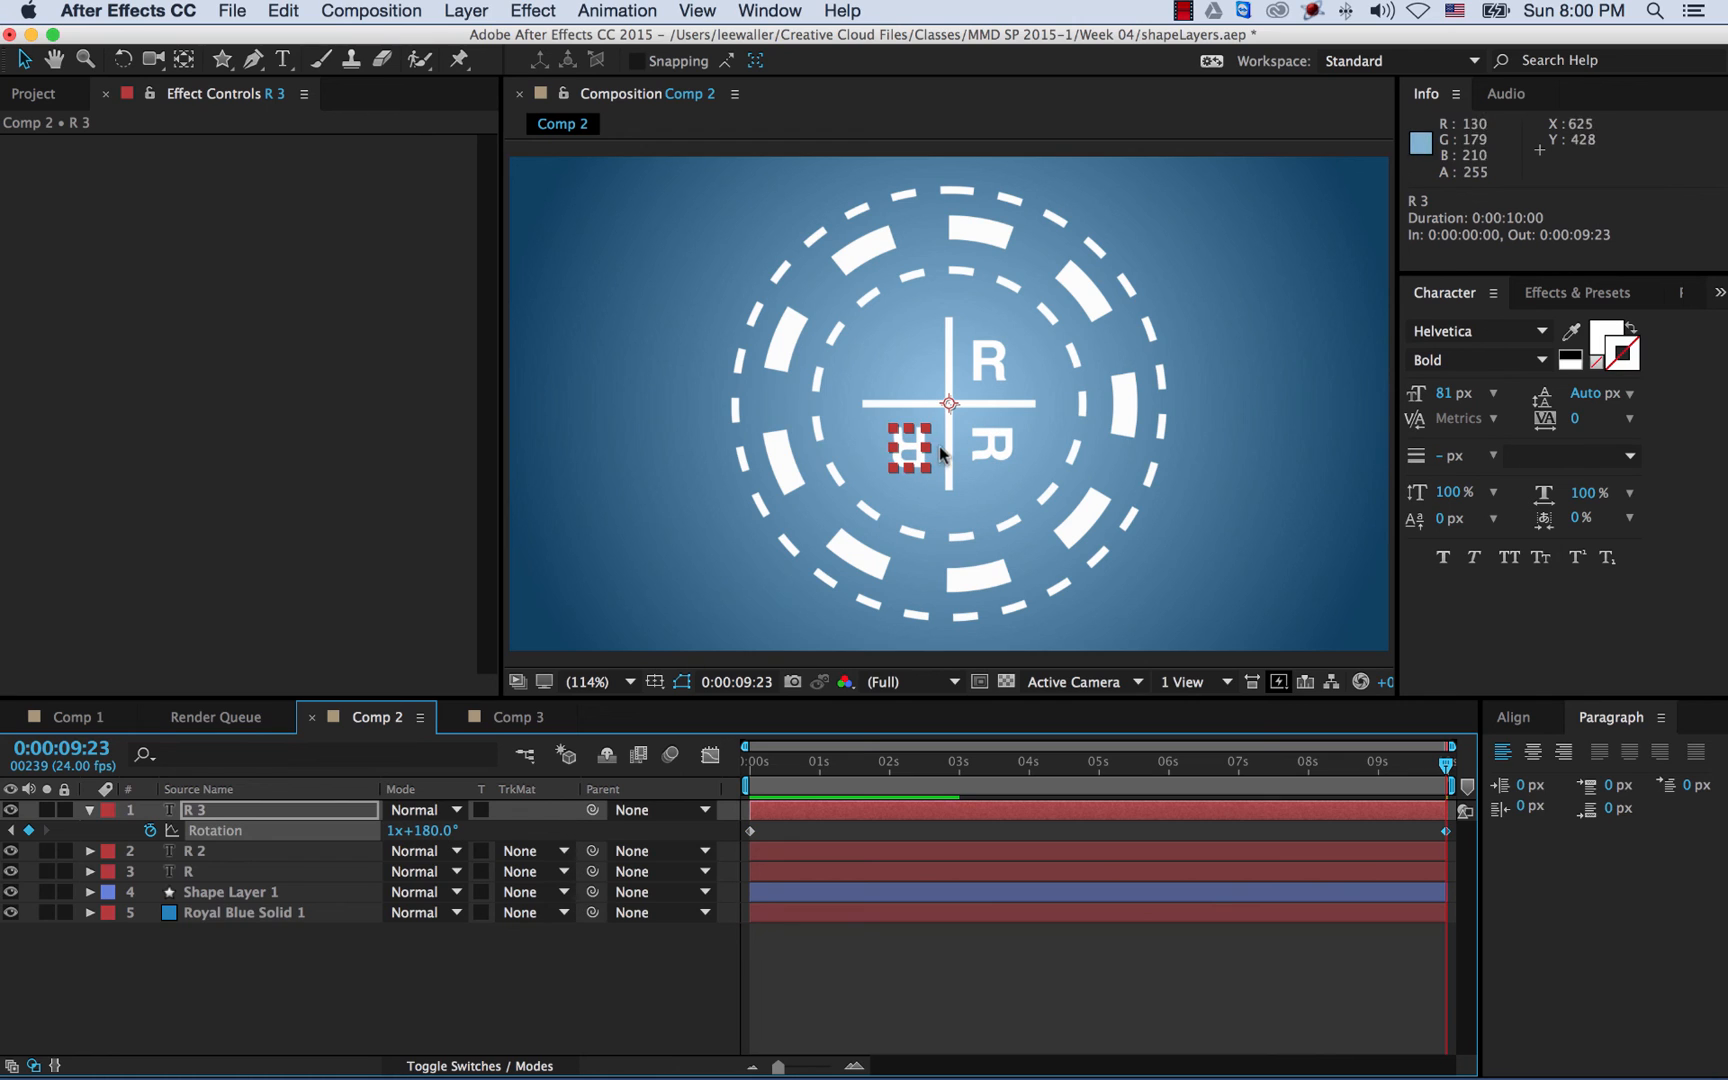
left_click(244, 809)
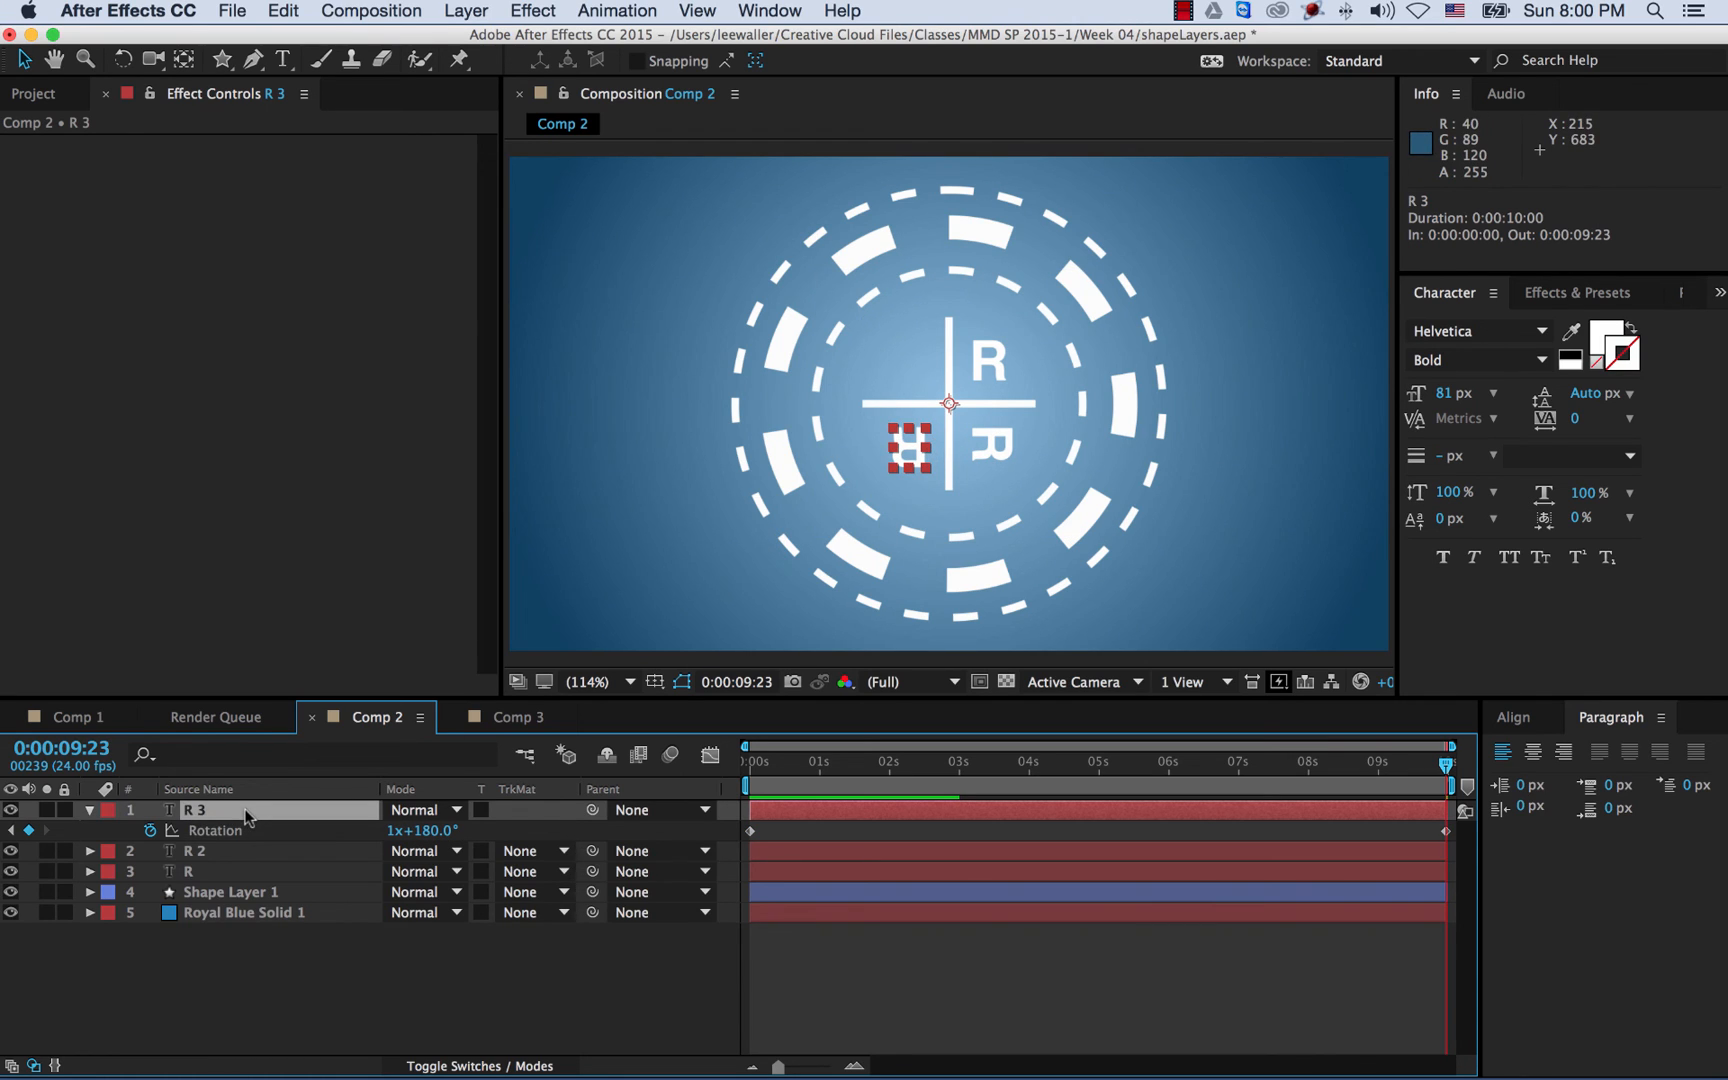
key("super+d")
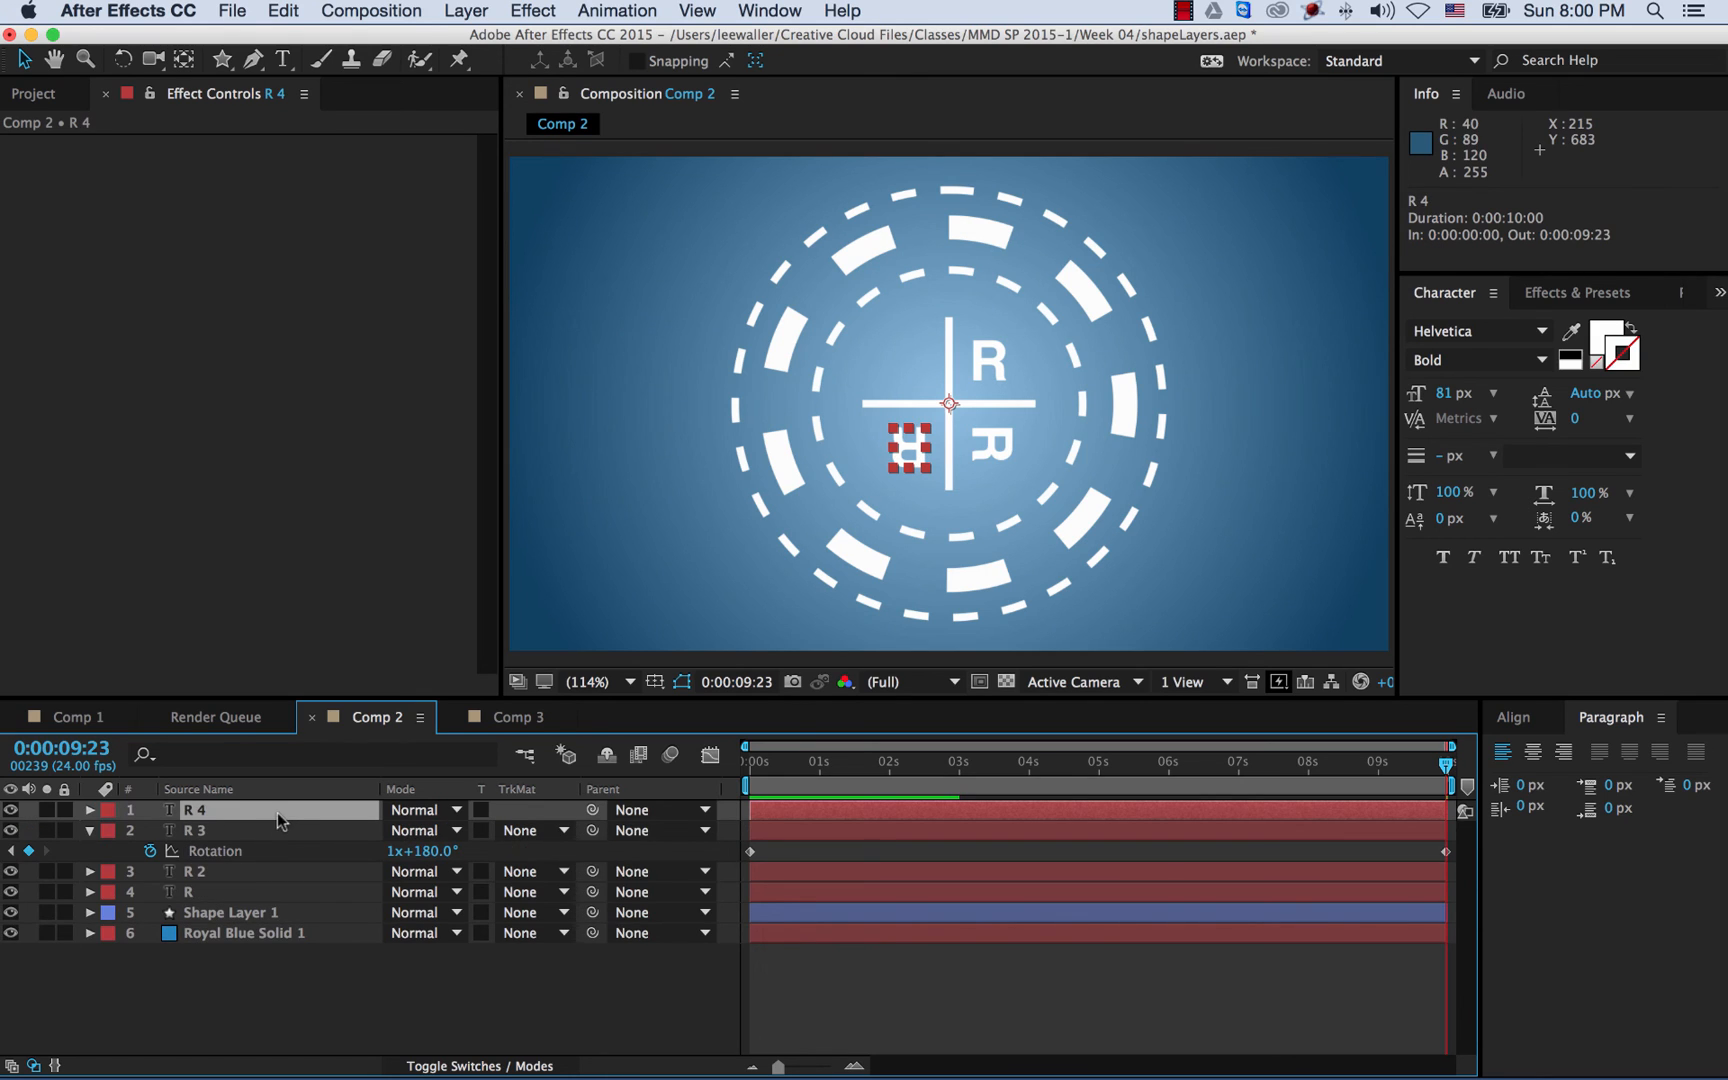
- Show R 4's Rotation and set its starting keyframe to 270°
left_click(91, 831)
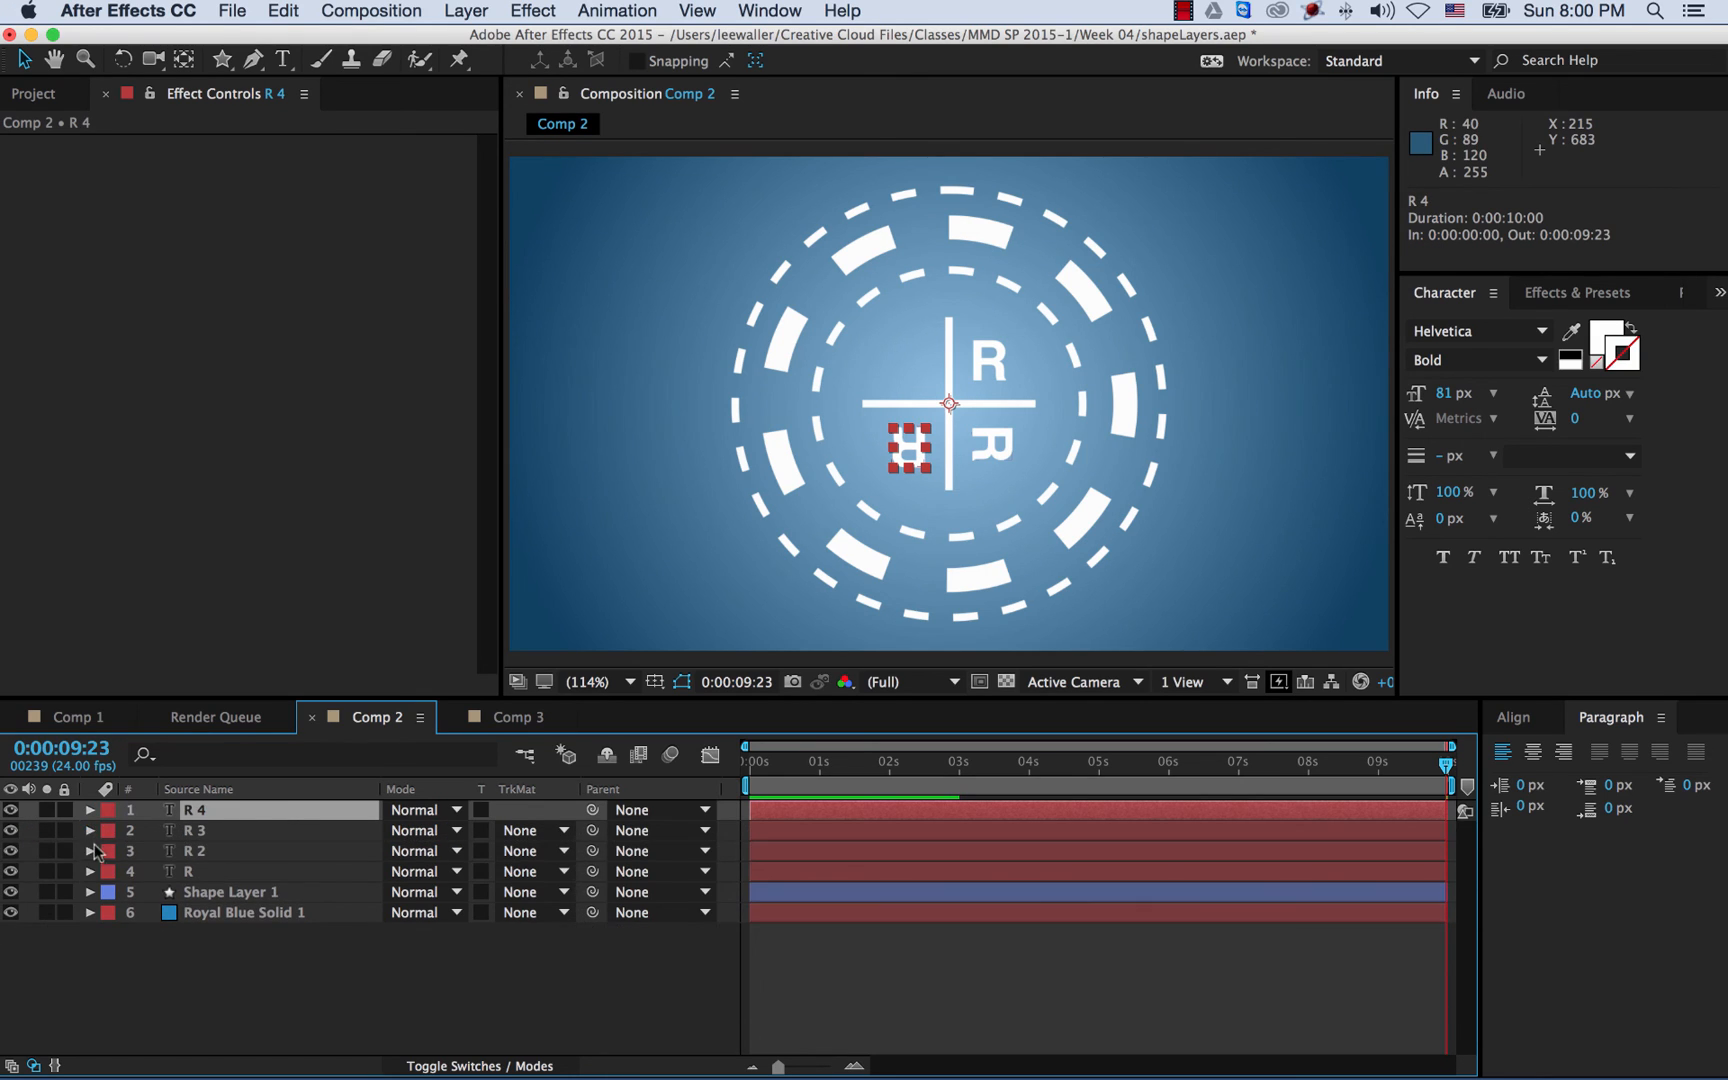
left_click(90, 810)
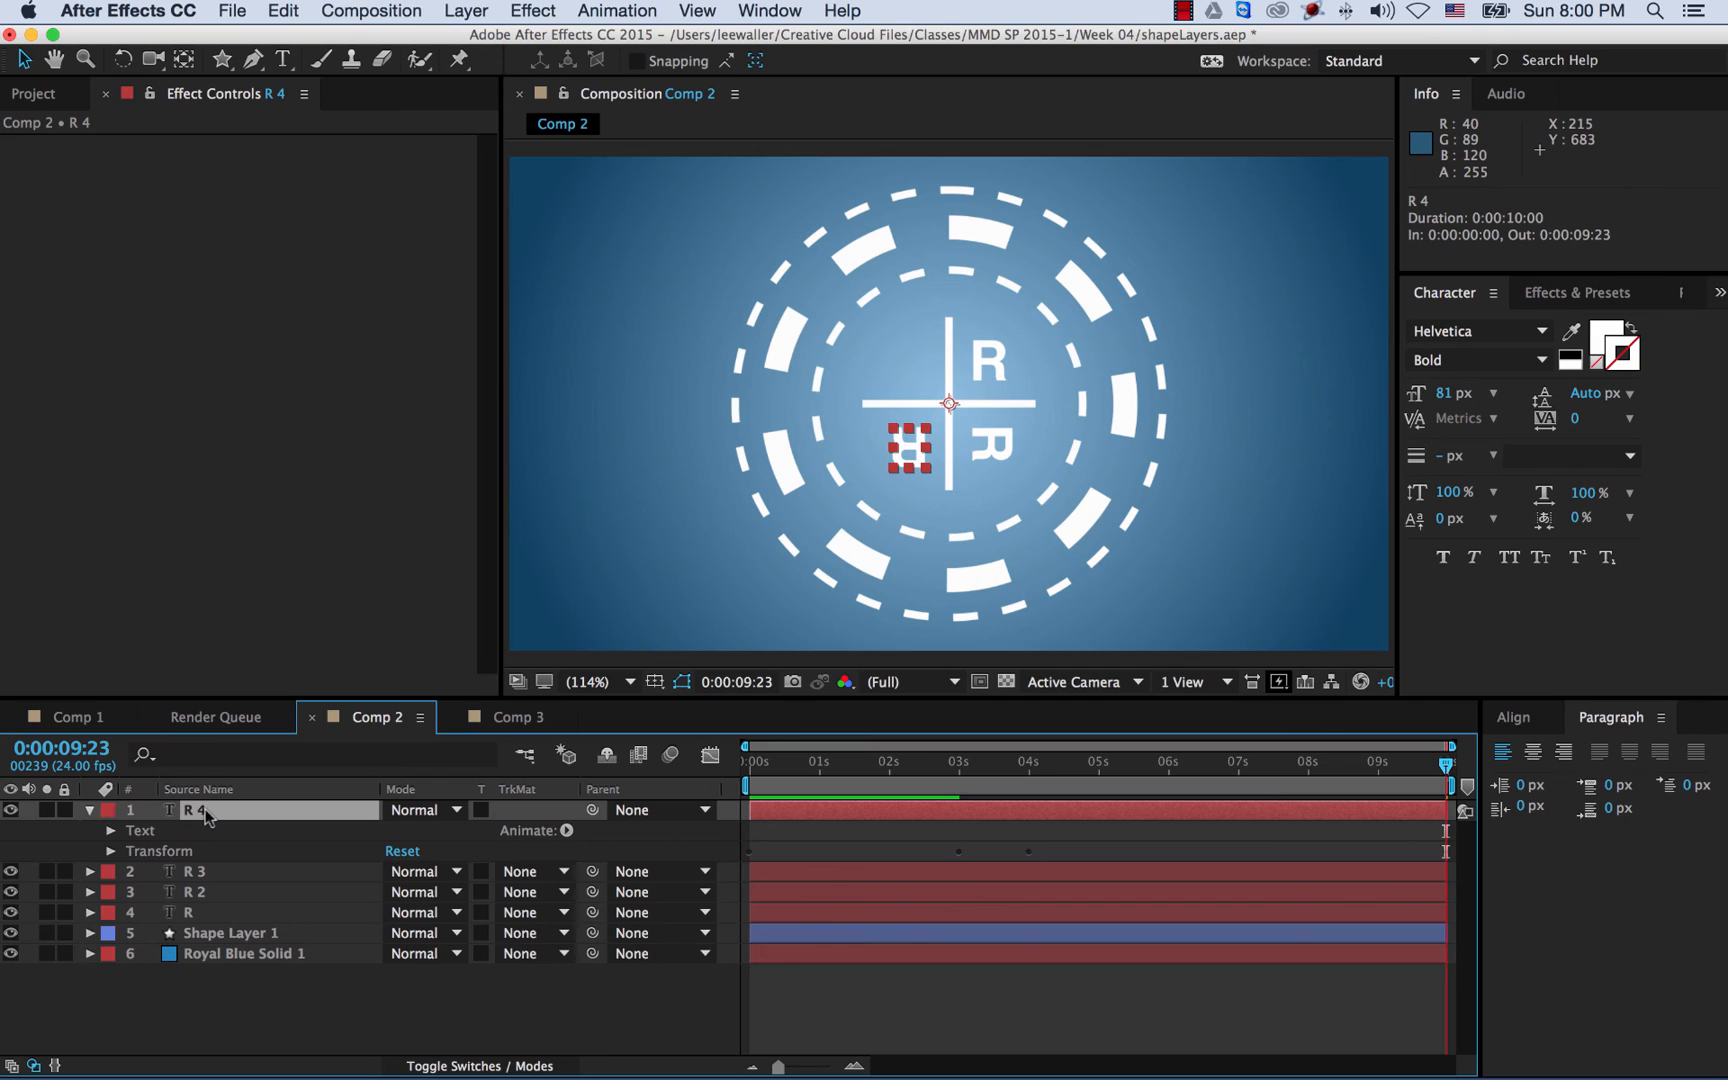
key("r")
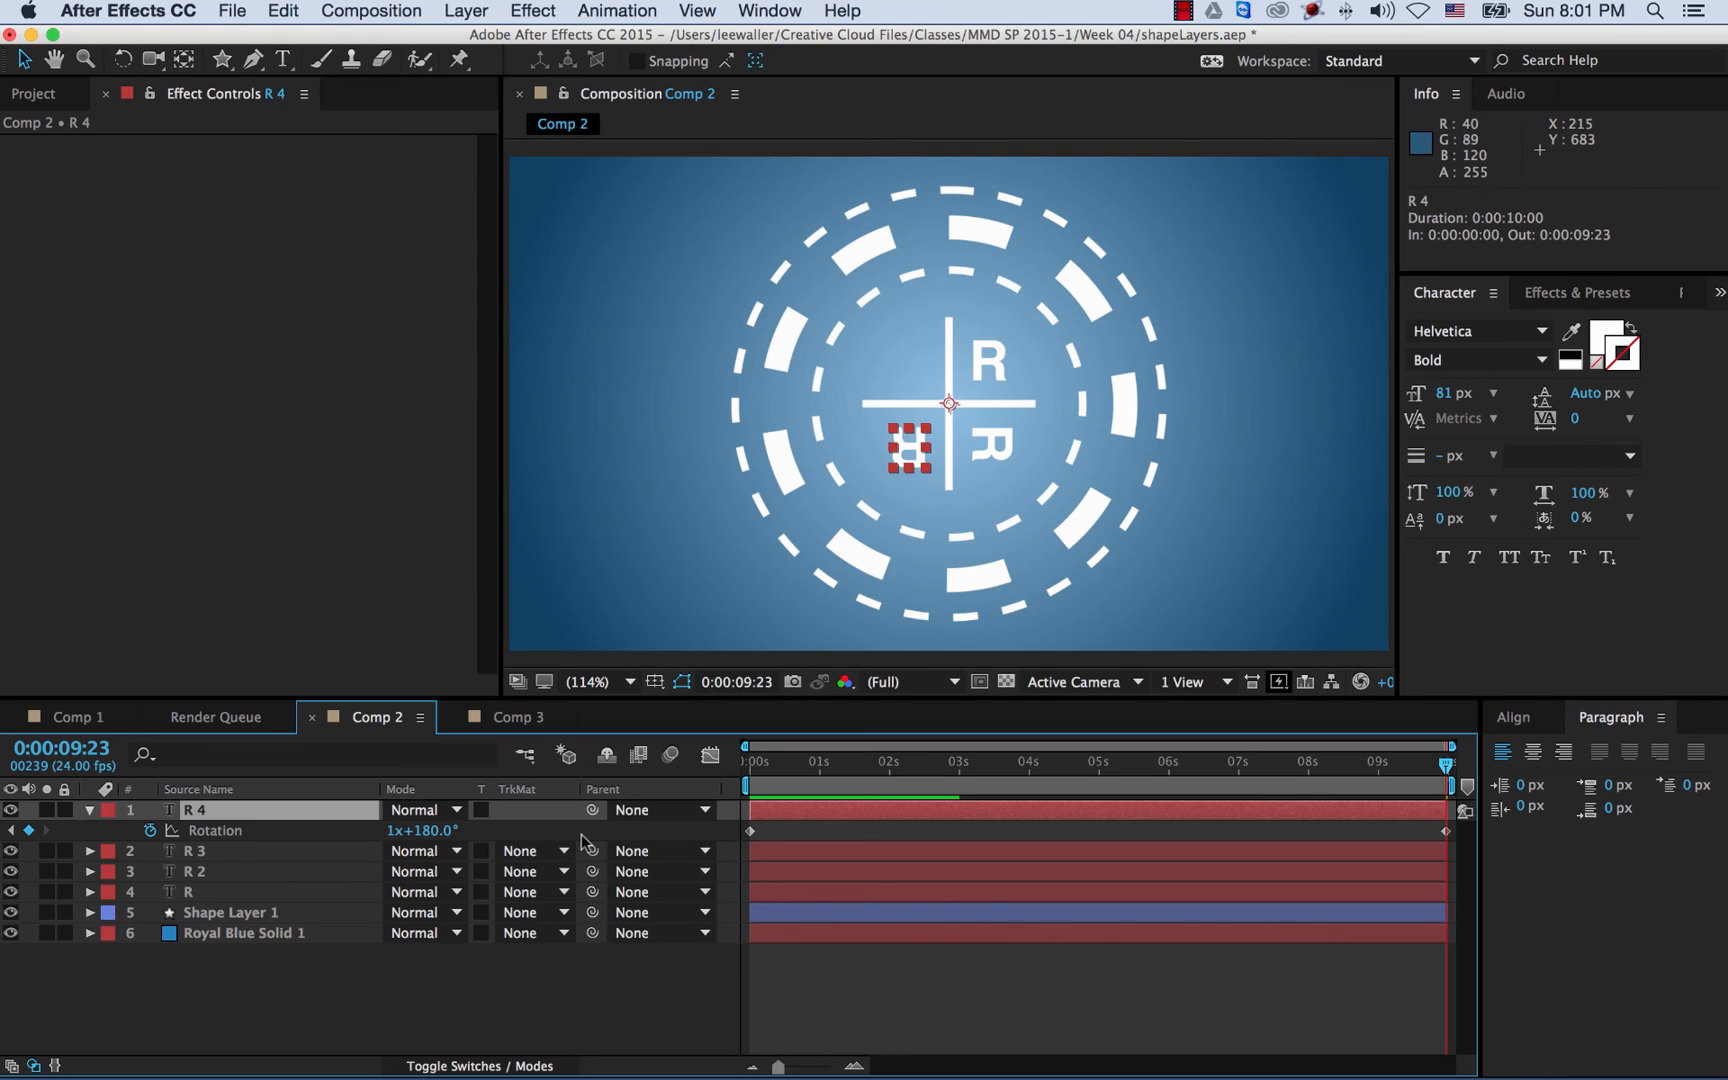
key("Home")
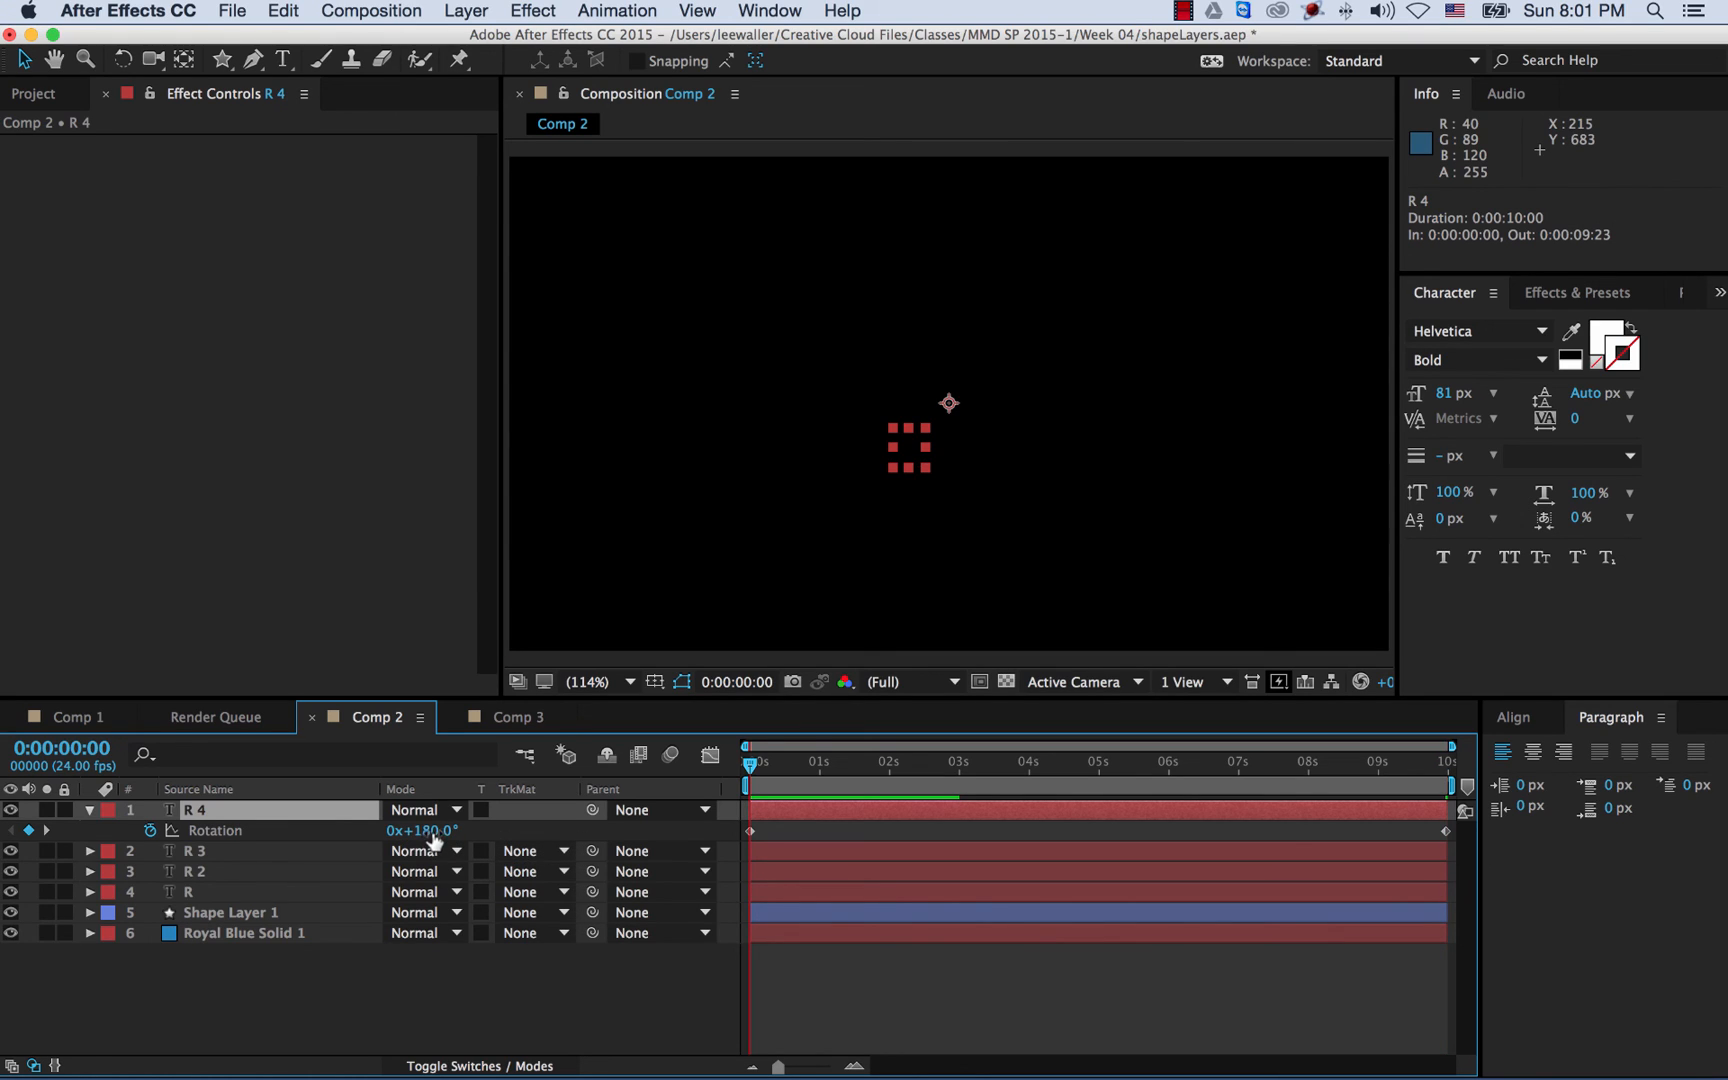
left_click(433, 838)
type("270")
key("Return")
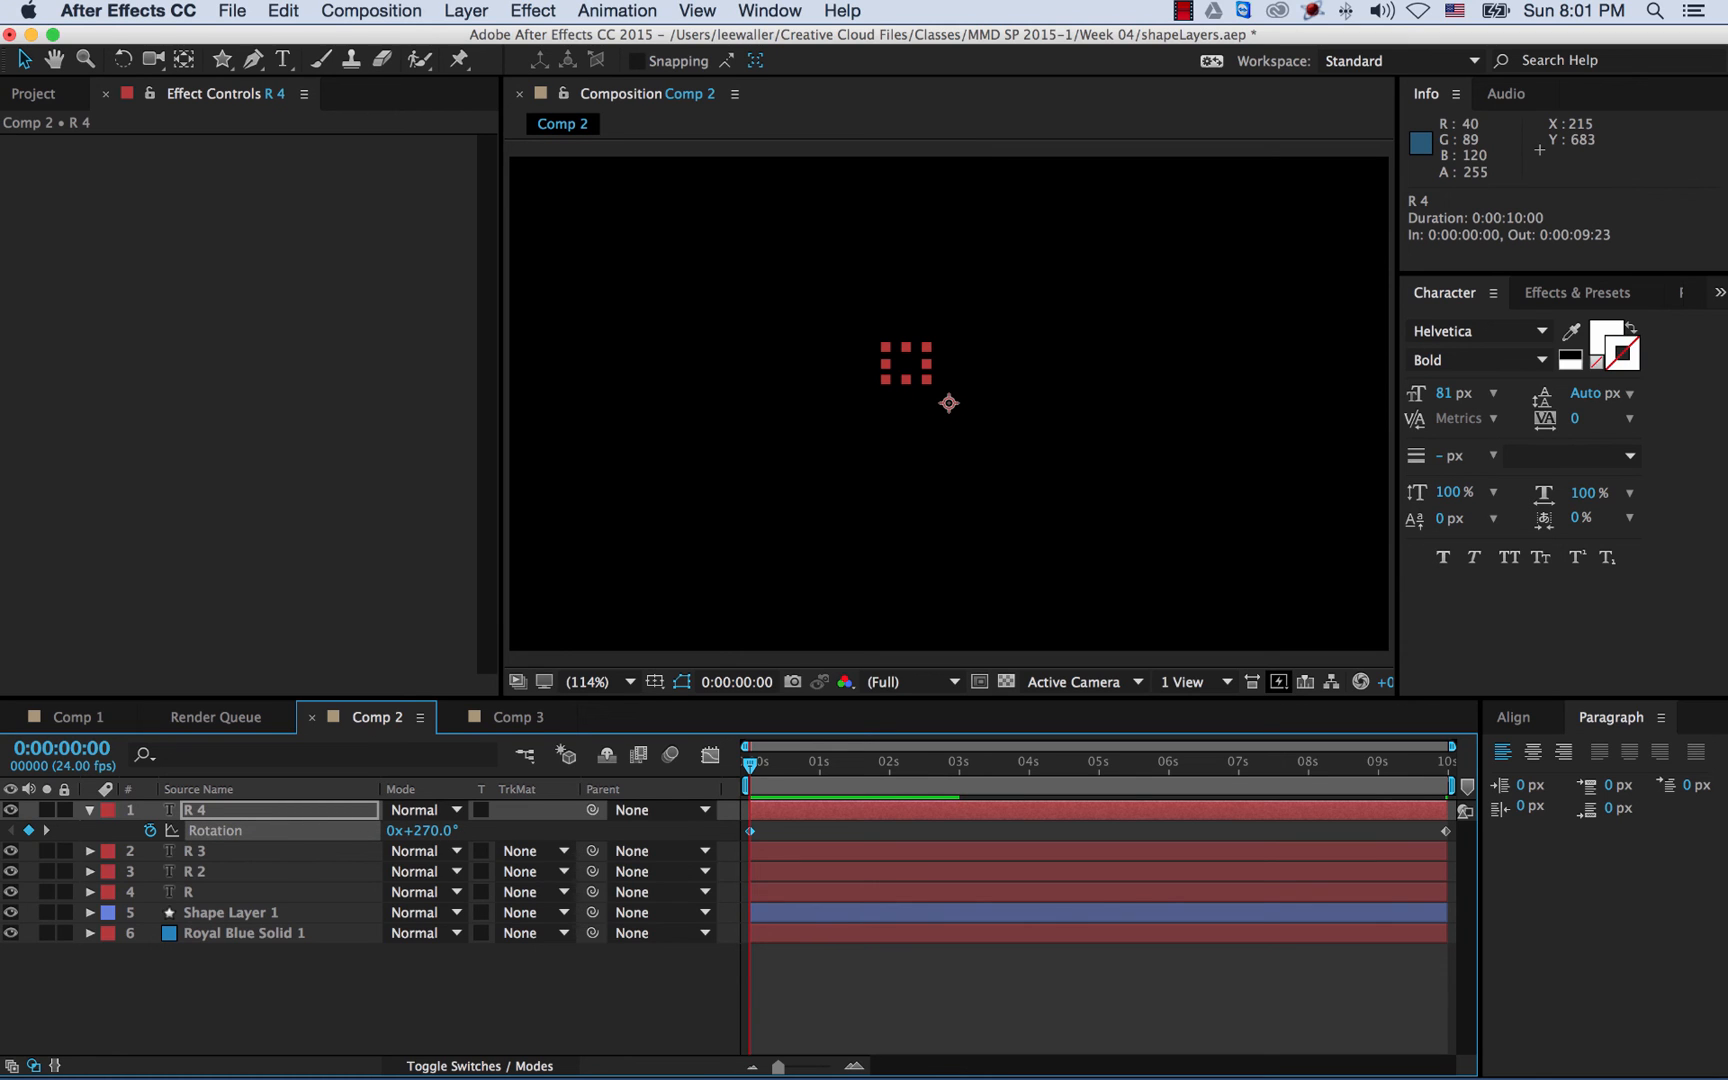
- Set R 4's end Rotation keyframe to 1x+270° and preview from the start
key("End")
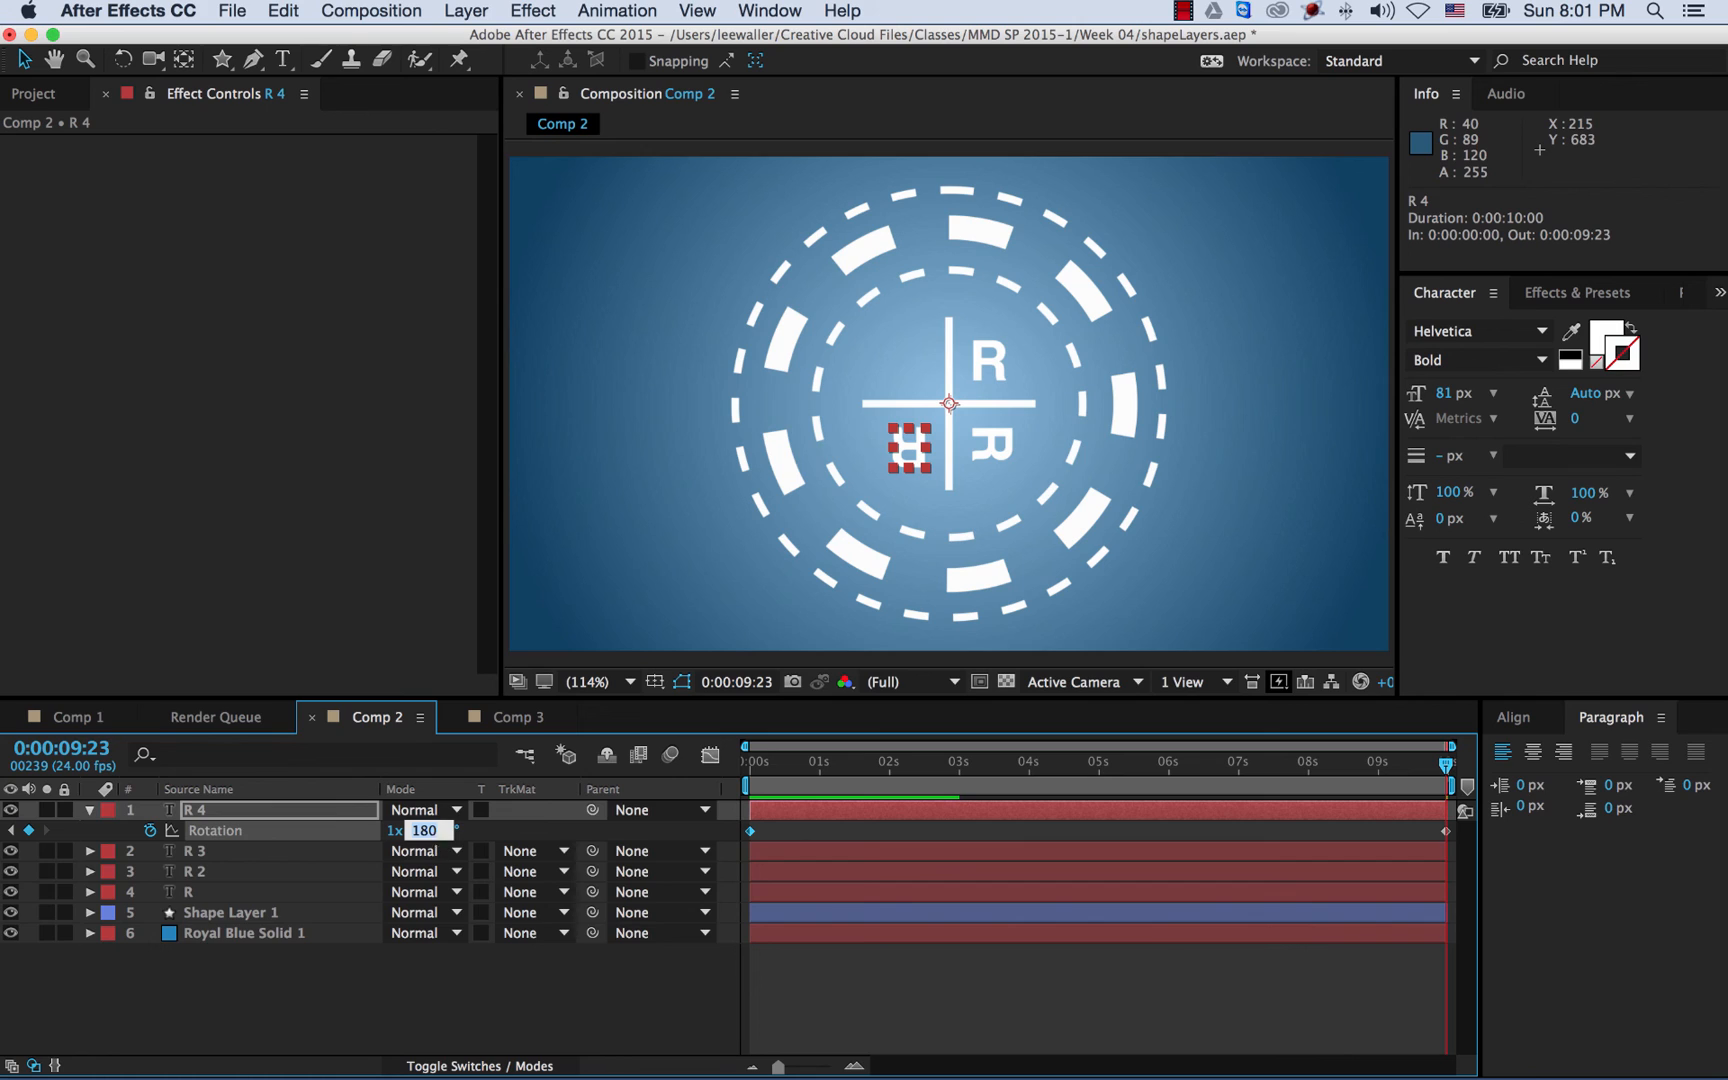
type("270")
key("Return")
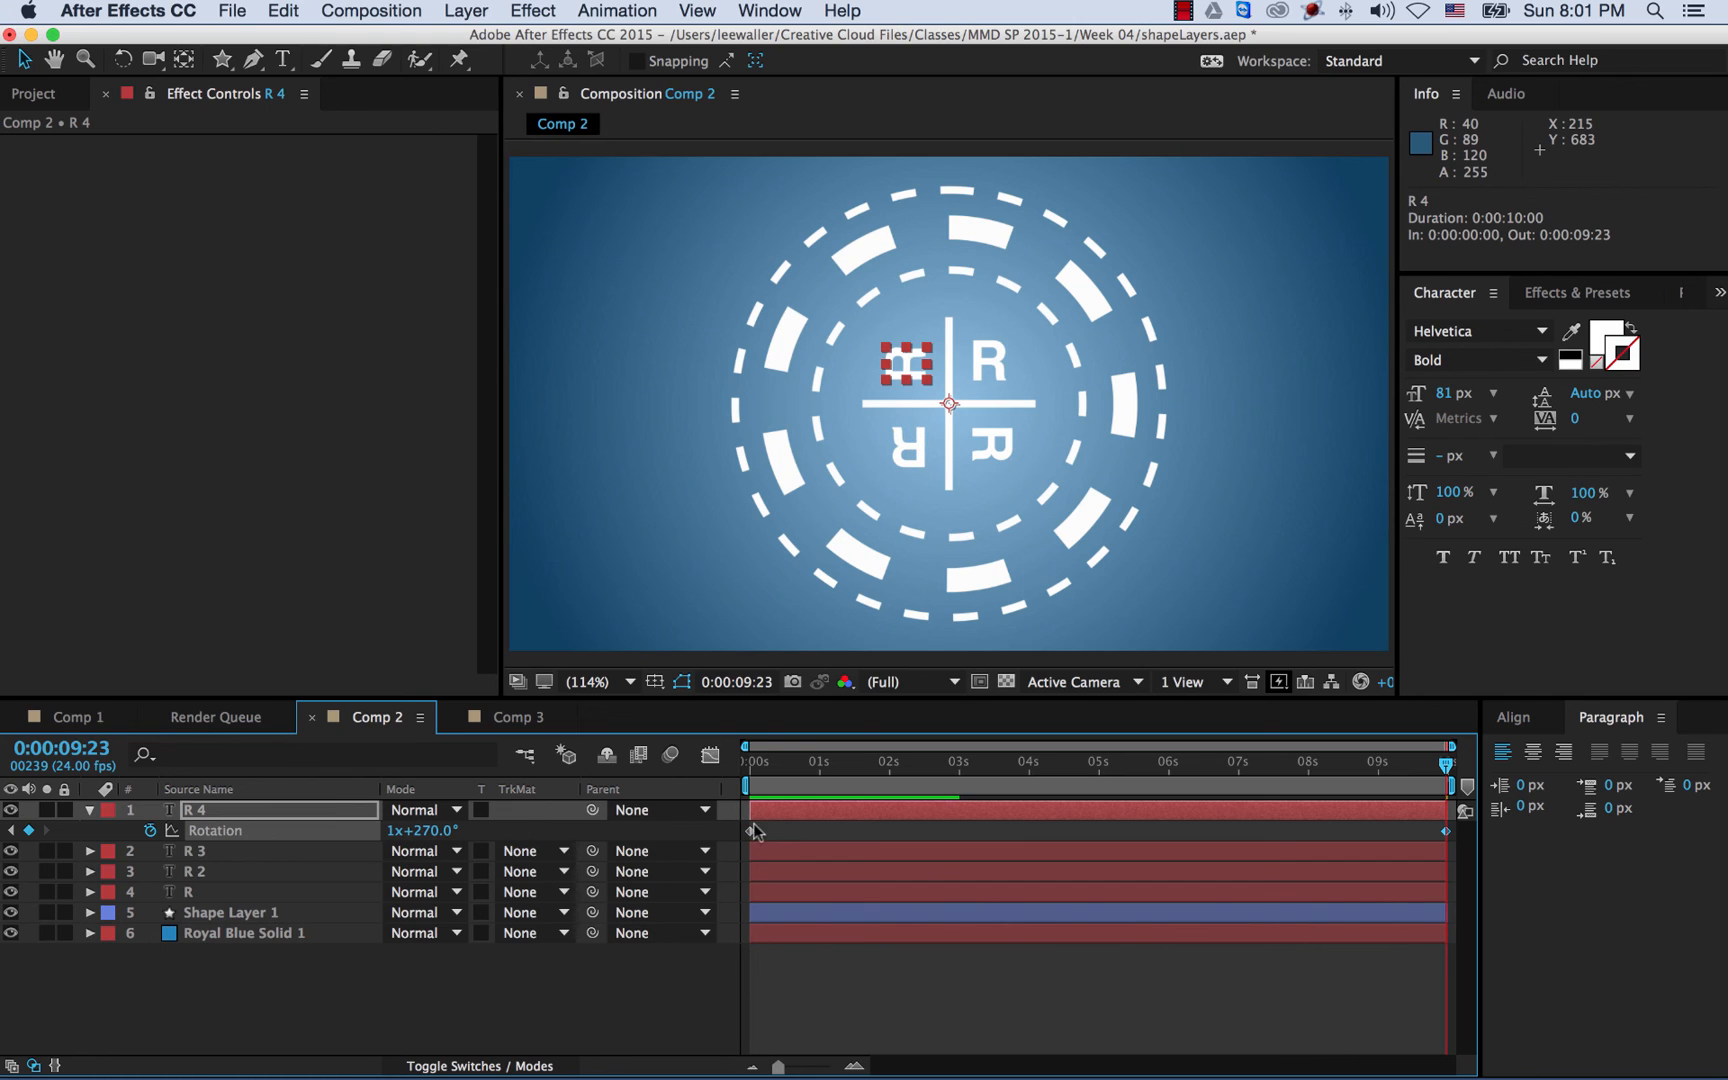
key("Home")
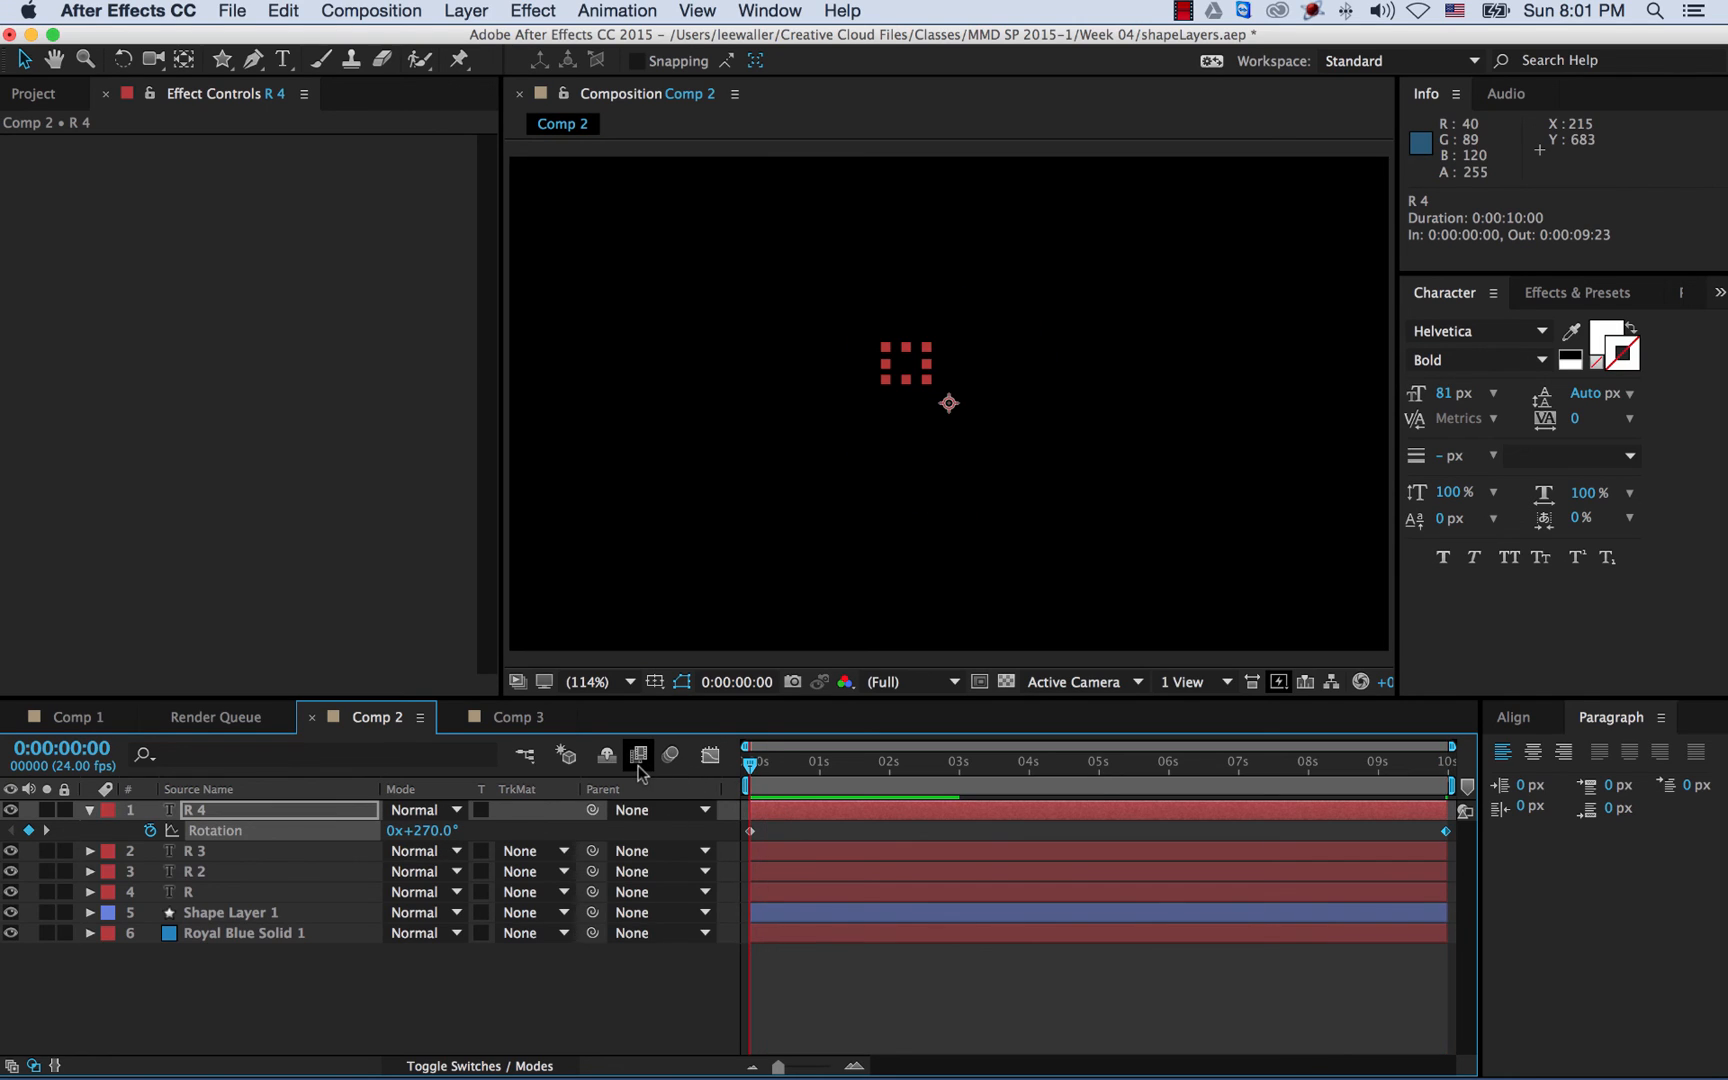
key("space")
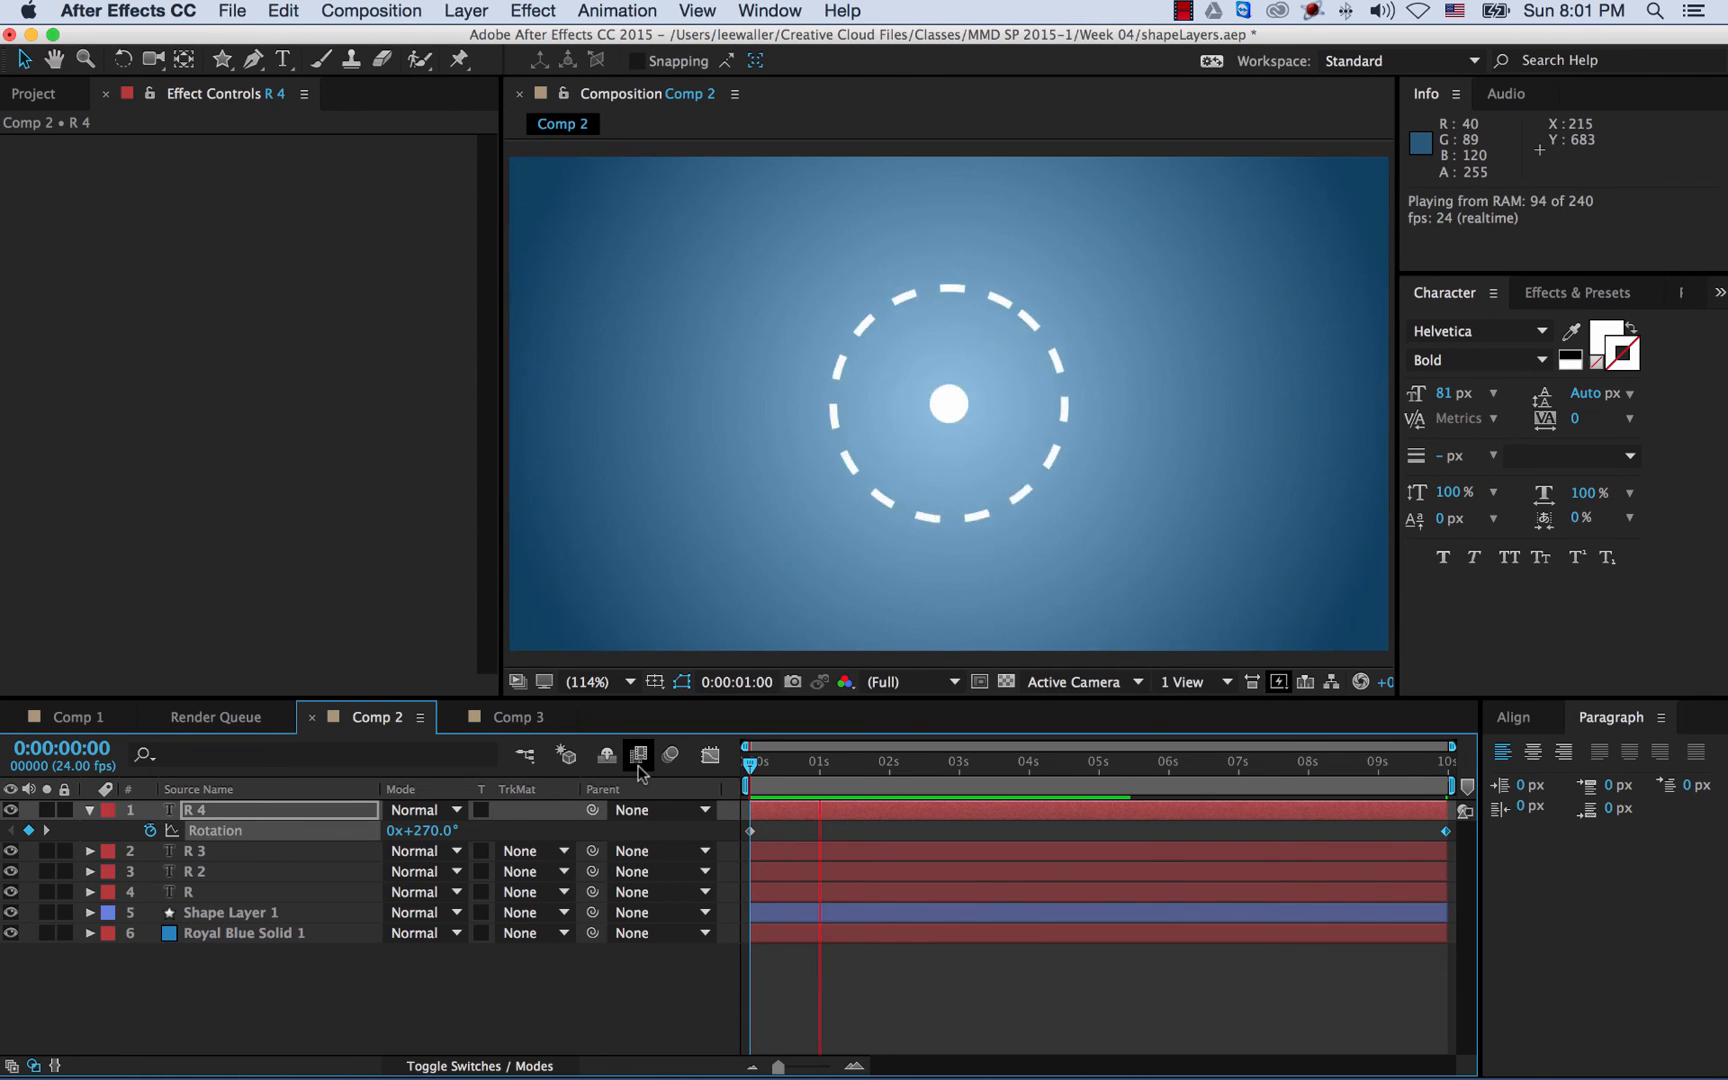